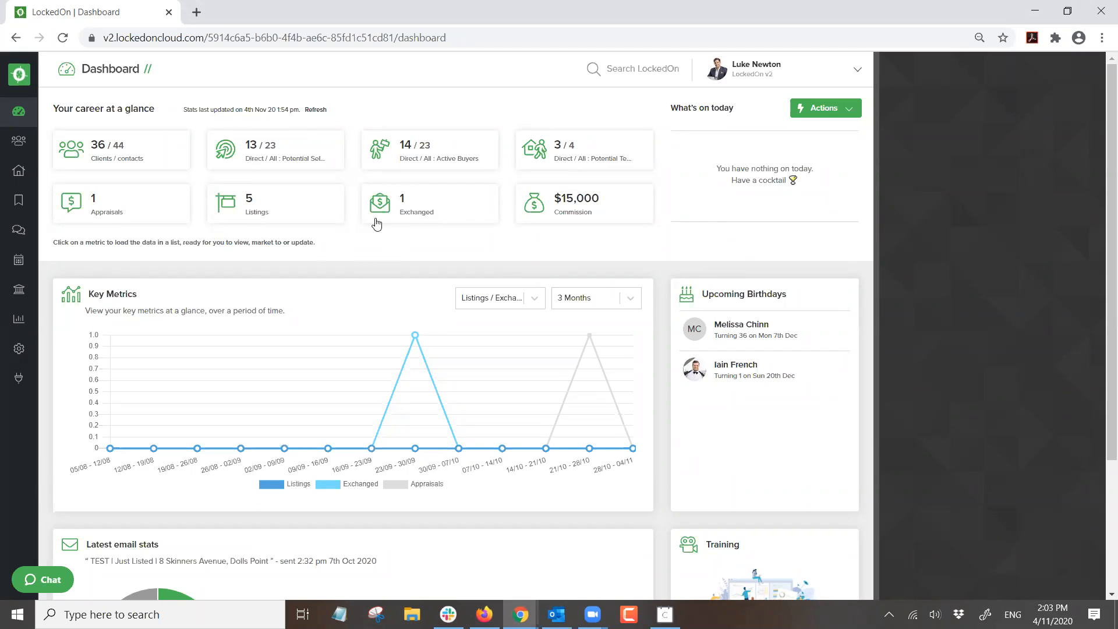
- Open the Engine Room from the gear icon and show its email Templates list
scroll(387, 225, "down", 1)
scroll(387, 226, "up", 2)
left_click(19, 348)
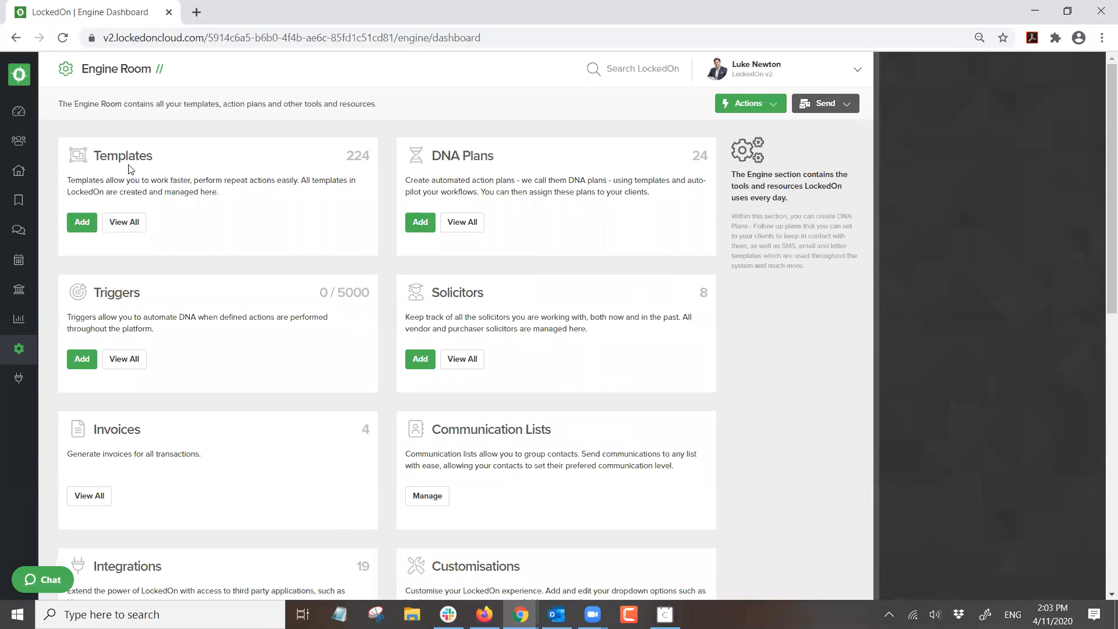
left_click(113, 221)
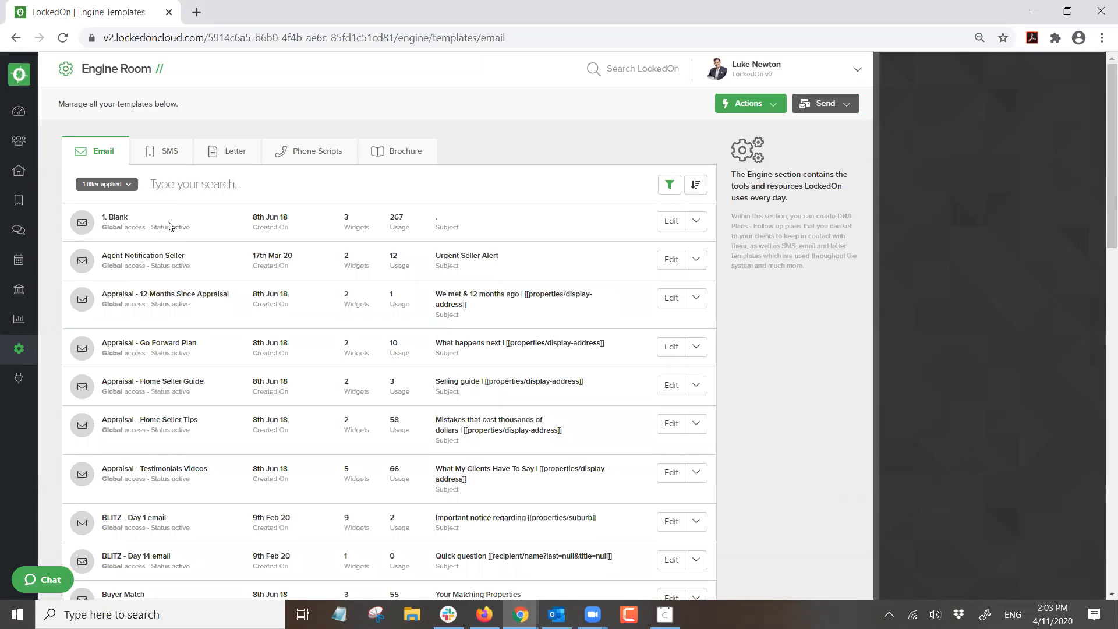
scroll(166, 225, "down", 8)
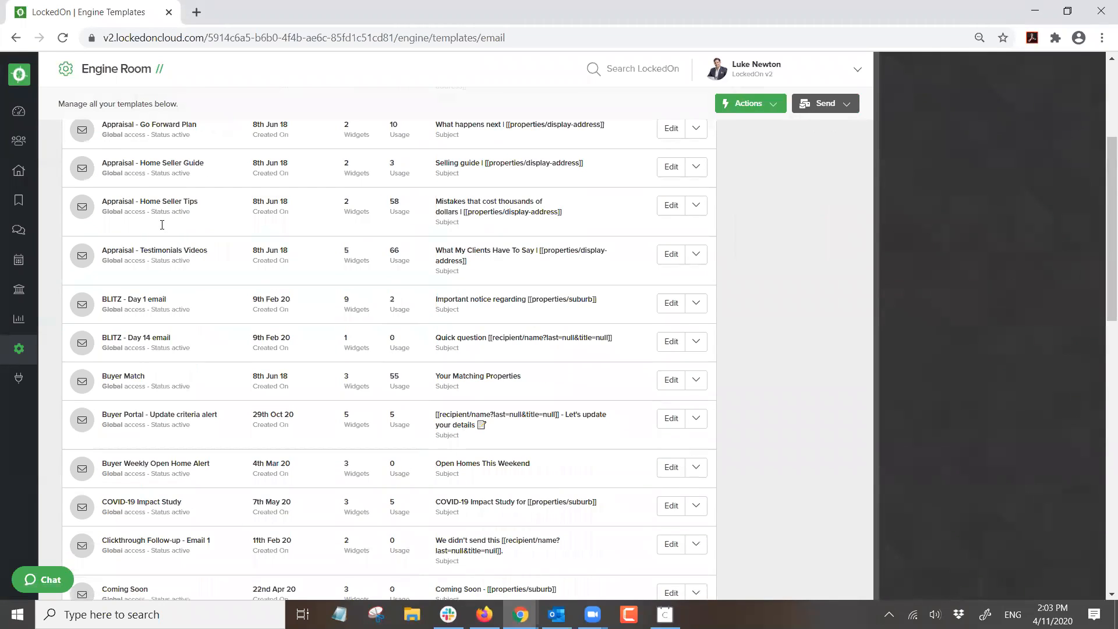
scroll(161, 225, "up", 10)
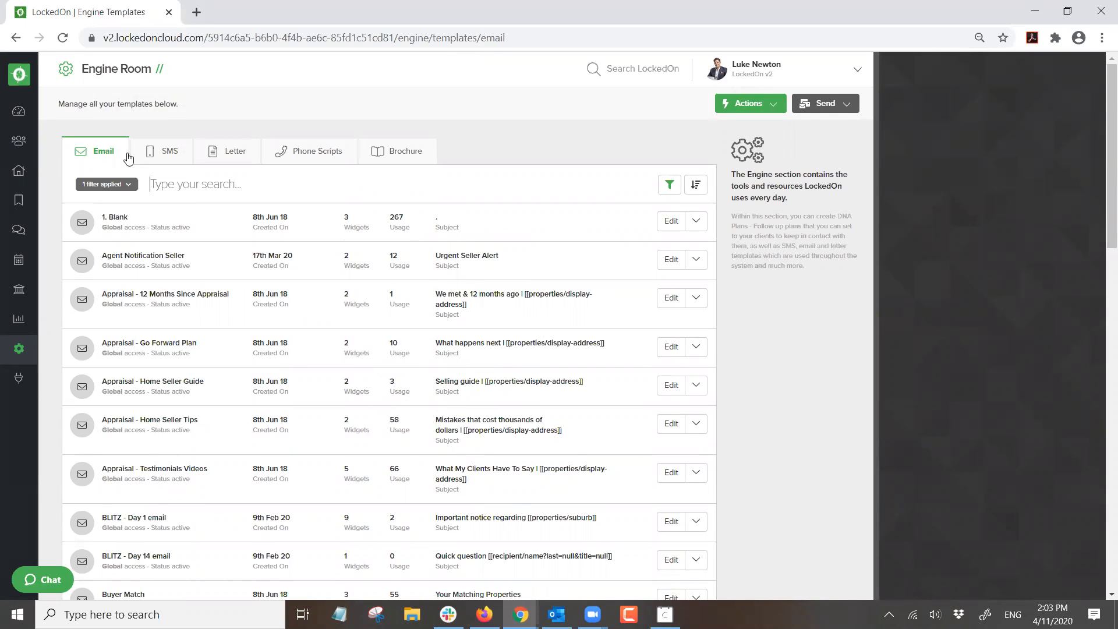
- Add a new Email-type template labelled 'Webinar Test' via Actions > Add Template
left_click(746, 106)
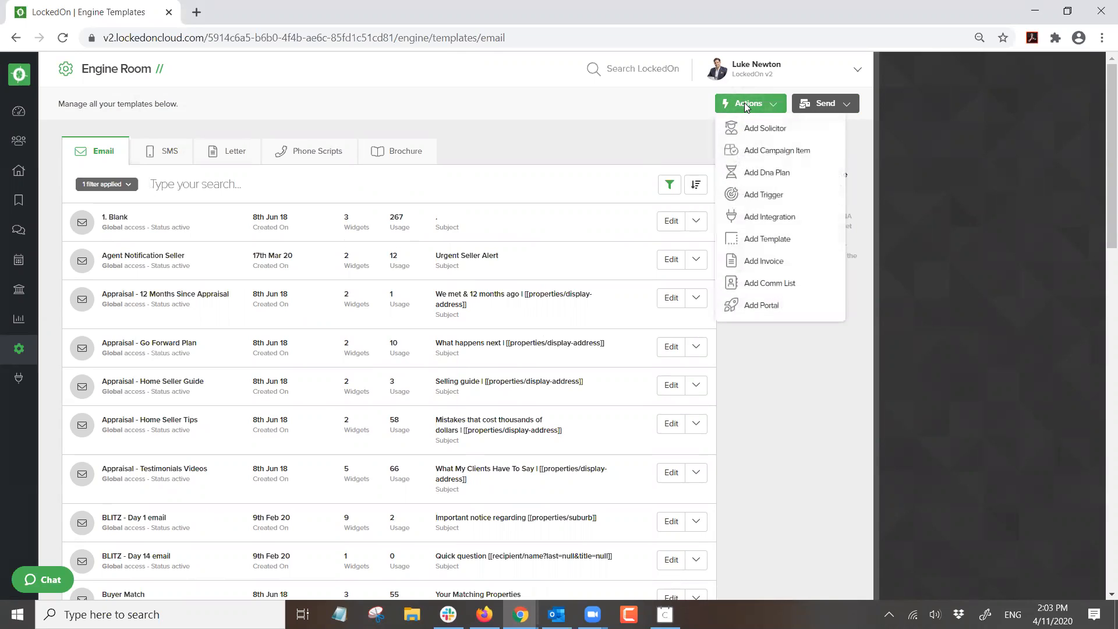
left_click(759, 239)
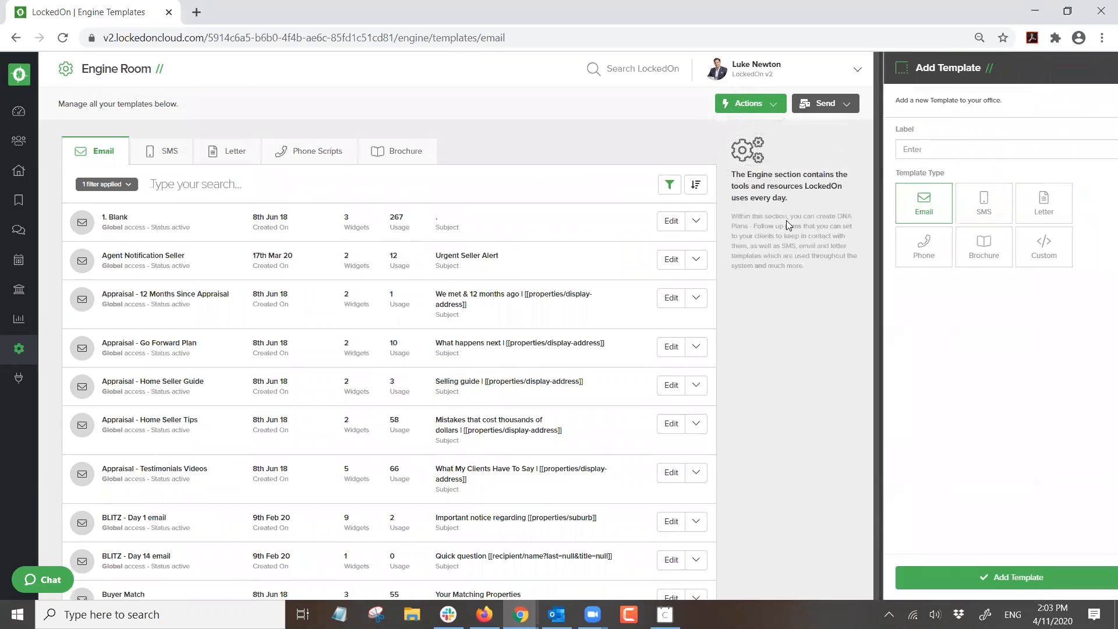
type("Webinar Test")
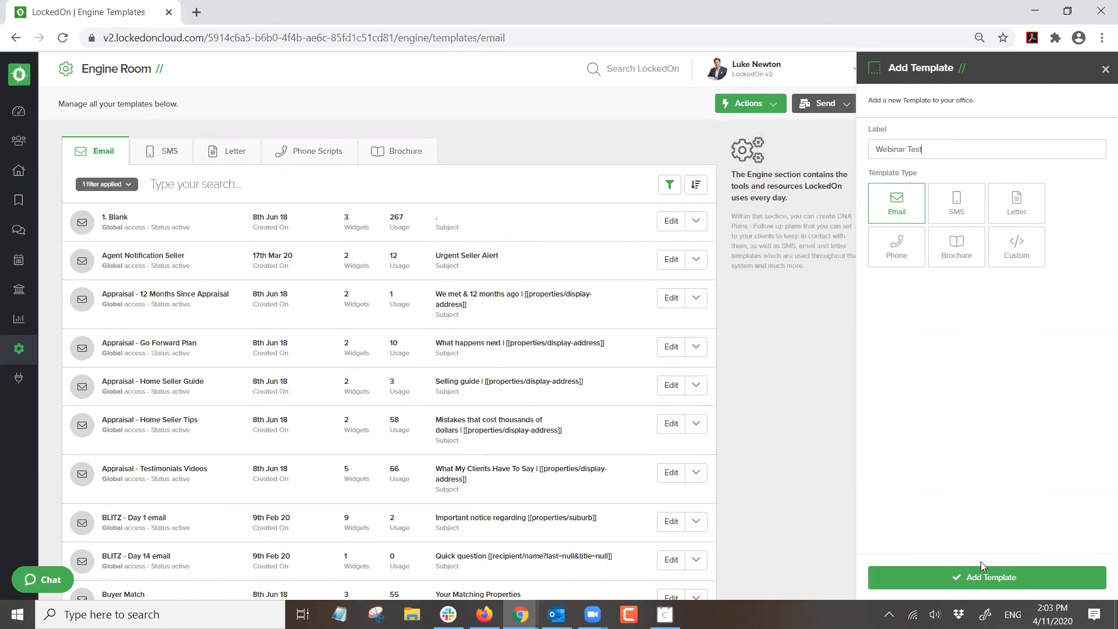
left_click(981, 577)
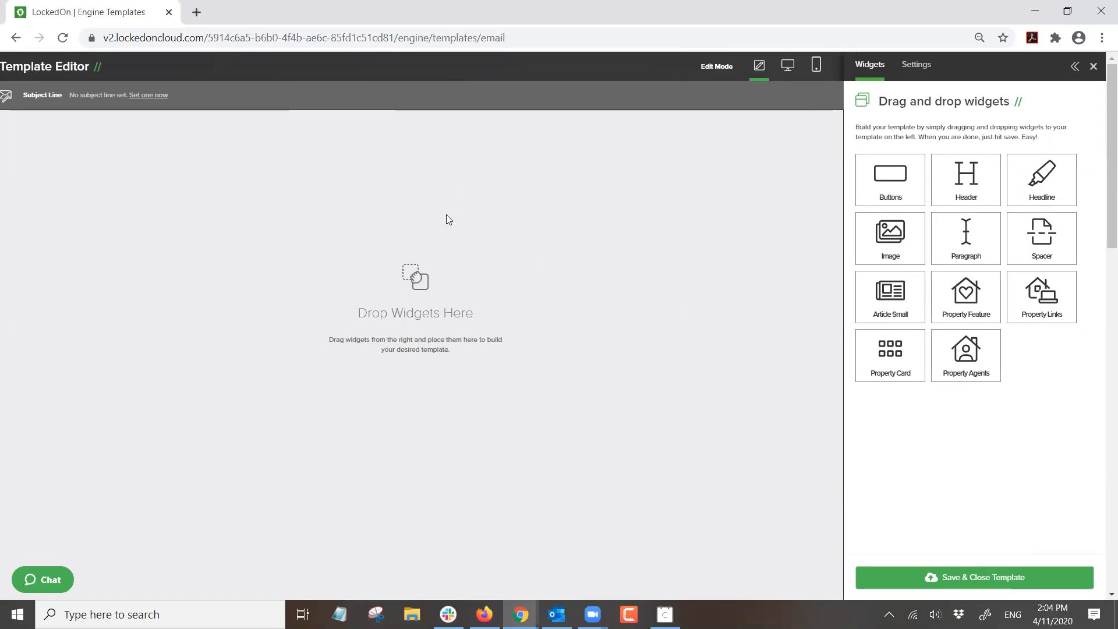
- Open the Subject Line settings and add a personalisation field to the blank subject
left_click_drag(173, 96, 69, 96)
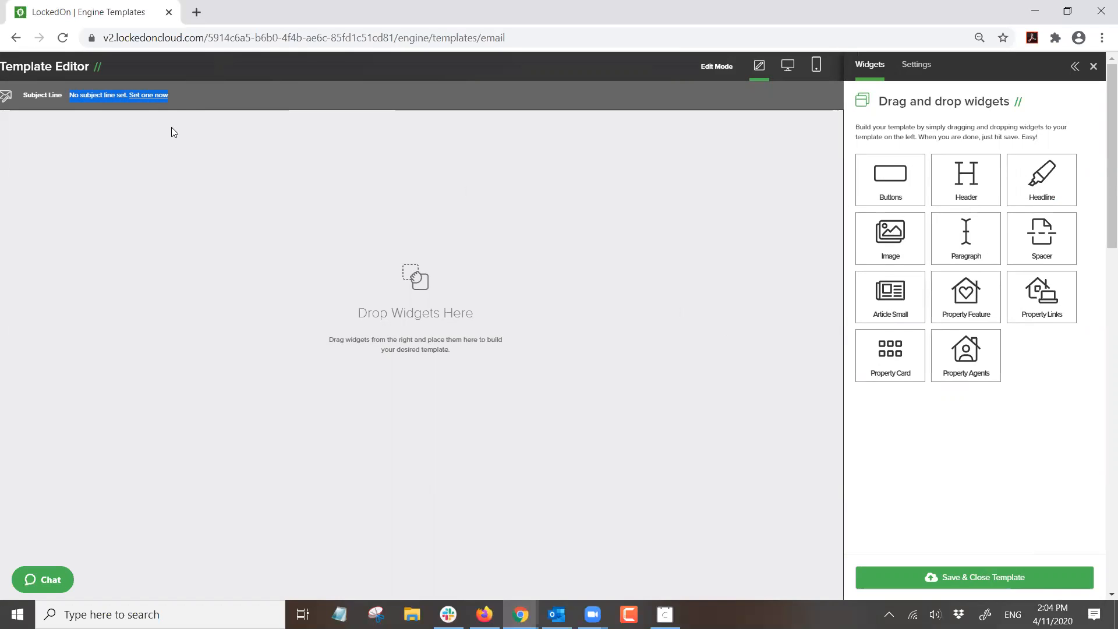
left_click(180, 97)
left_click(156, 96)
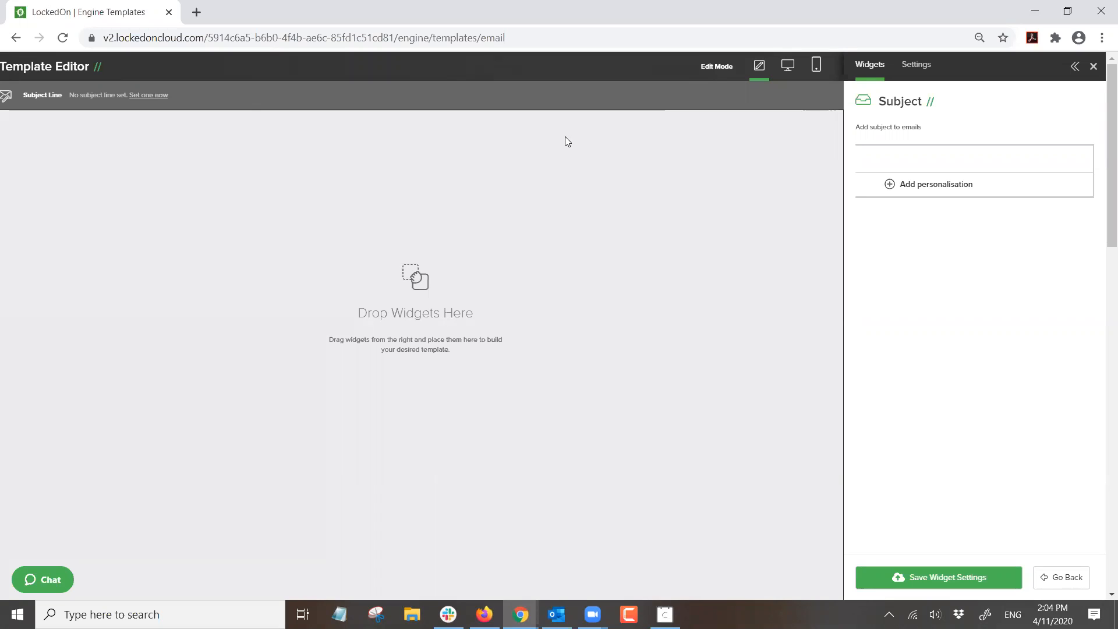
left_click(885, 156)
left_click(914, 184)
left_click(949, 234)
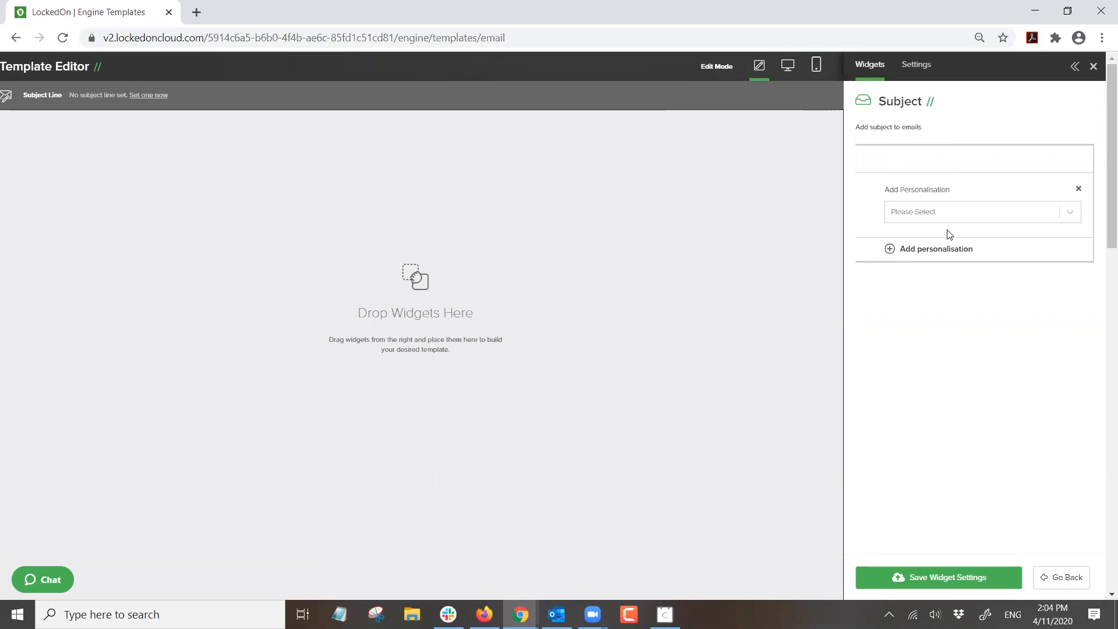
- Type 'Hi' in the subject and browse the personalisation list for Recipient Name
left_click(886, 161)
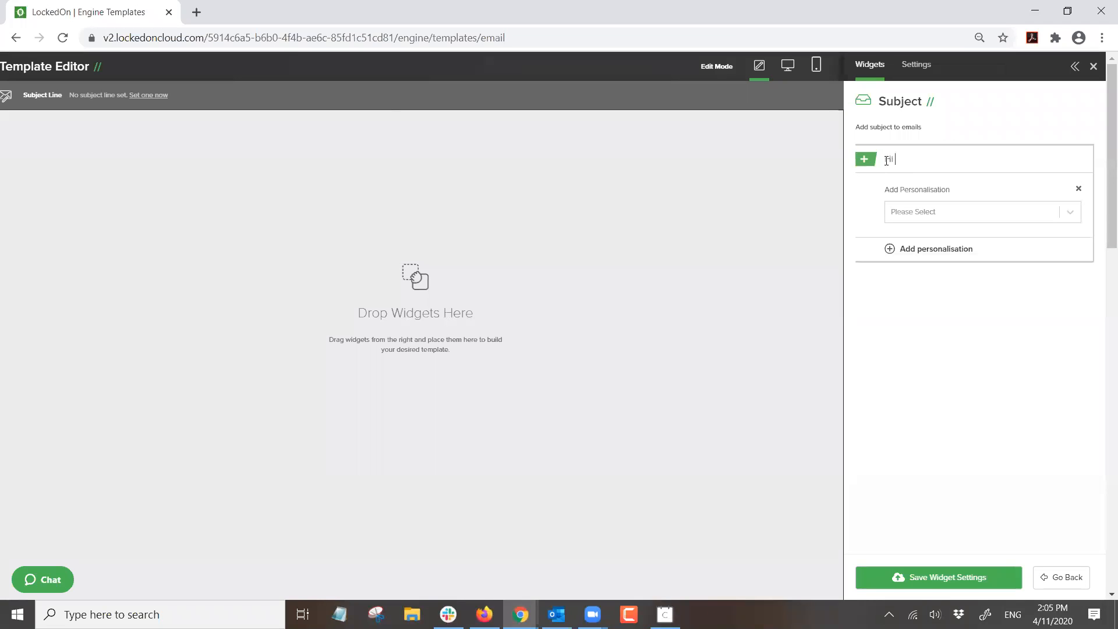
type("Hi")
left_click(917, 212)
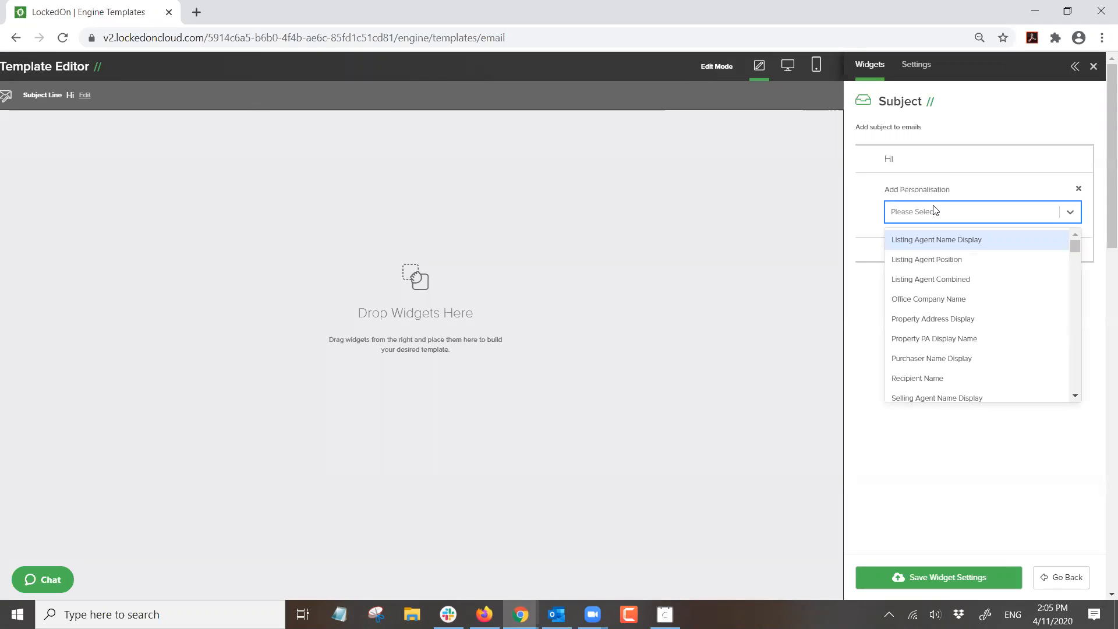
scroll(933, 245, "down", 1)
scroll(931, 245, "down", 1)
scroll(932, 244, "down", 1)
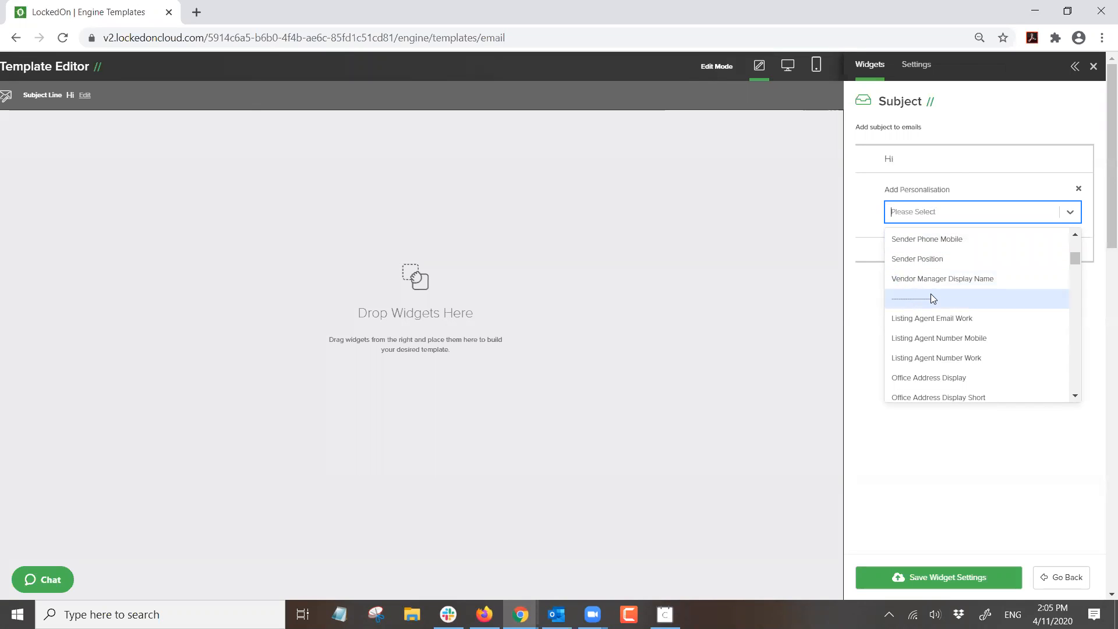
scroll(947, 277, "up", 3)
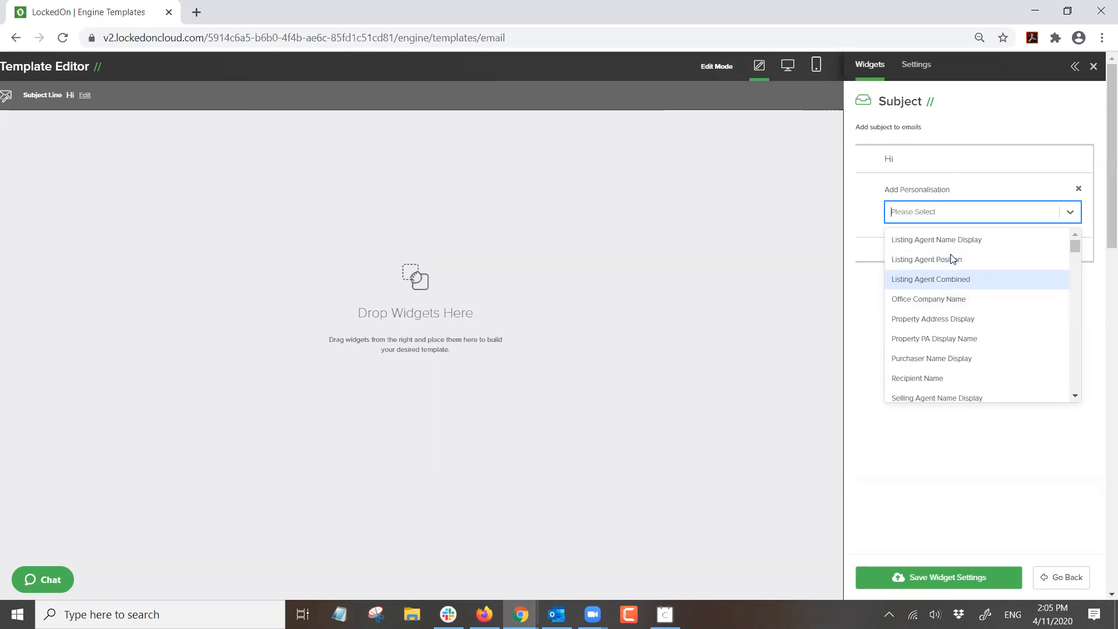
scroll(943, 261, "down", 3)
scroll(943, 261, "down", 6)
scroll(945, 257, "down", 15)
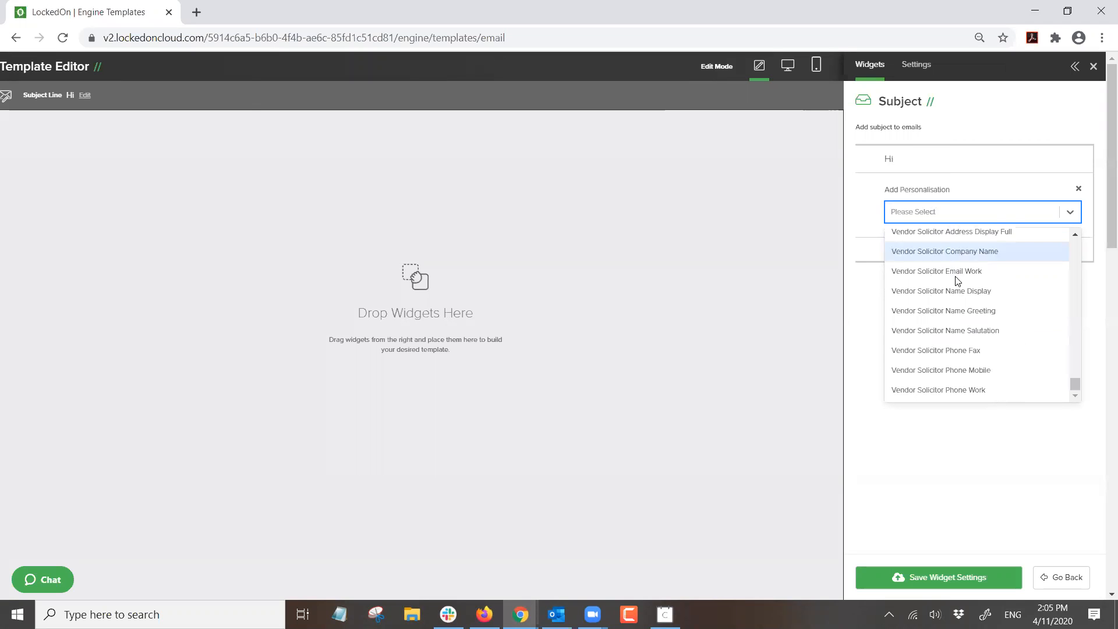
scroll(960, 289, "up", 10)
scroll(965, 301, "up", 10)
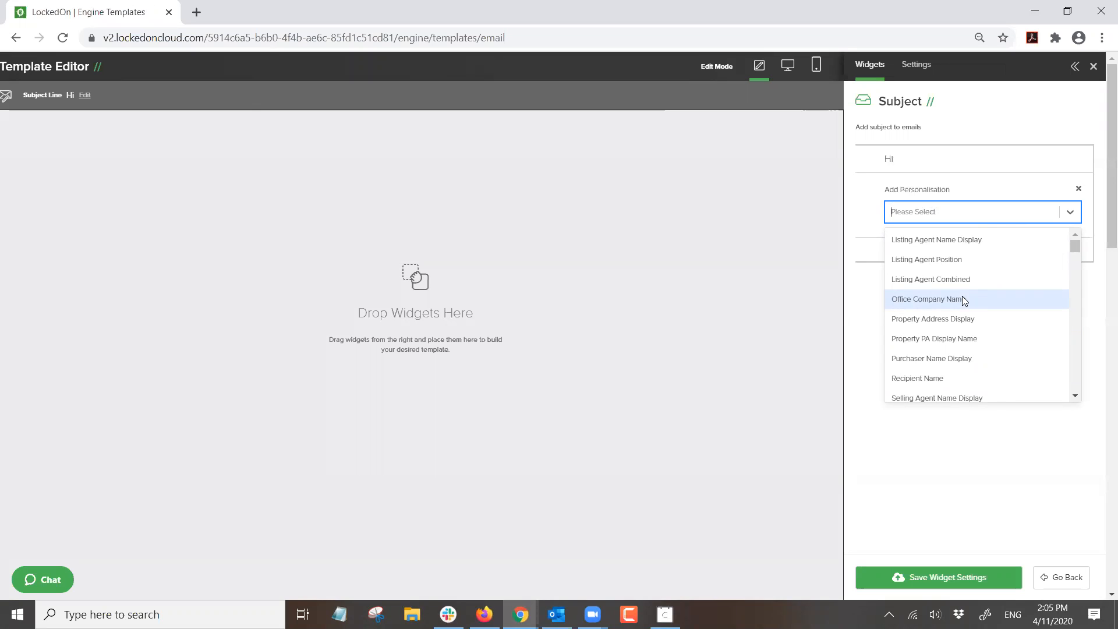
scroll(966, 313, "down", 5)
scroll(965, 315, "up", 6)
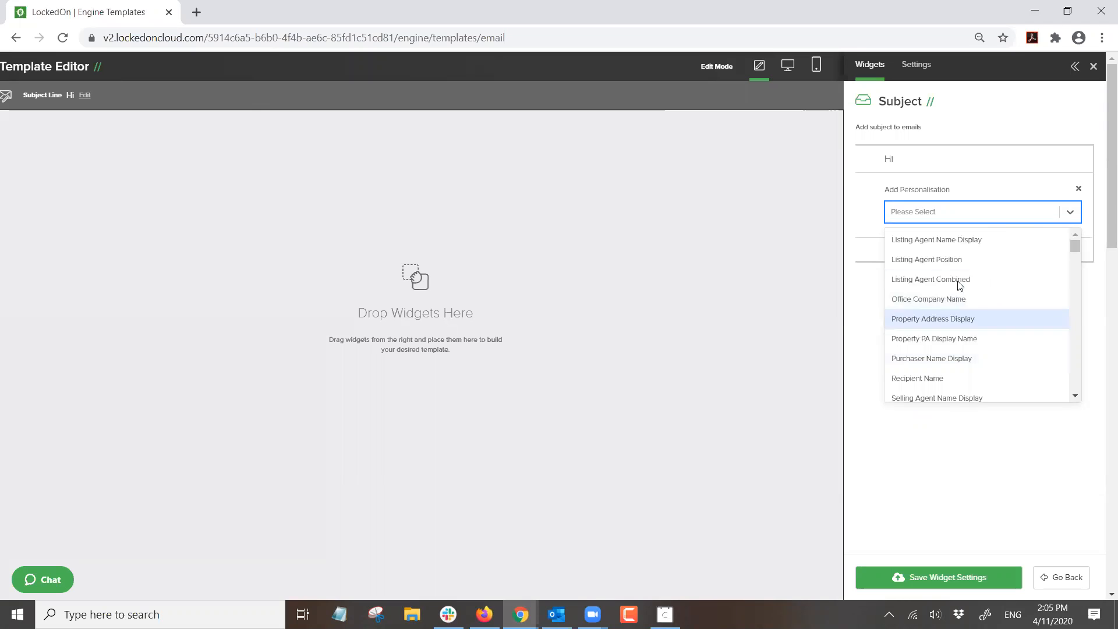
scroll(1030, 316, "down", 6)
scroll(1032, 312, "up", 4)
scroll(1031, 312, "up", 4)
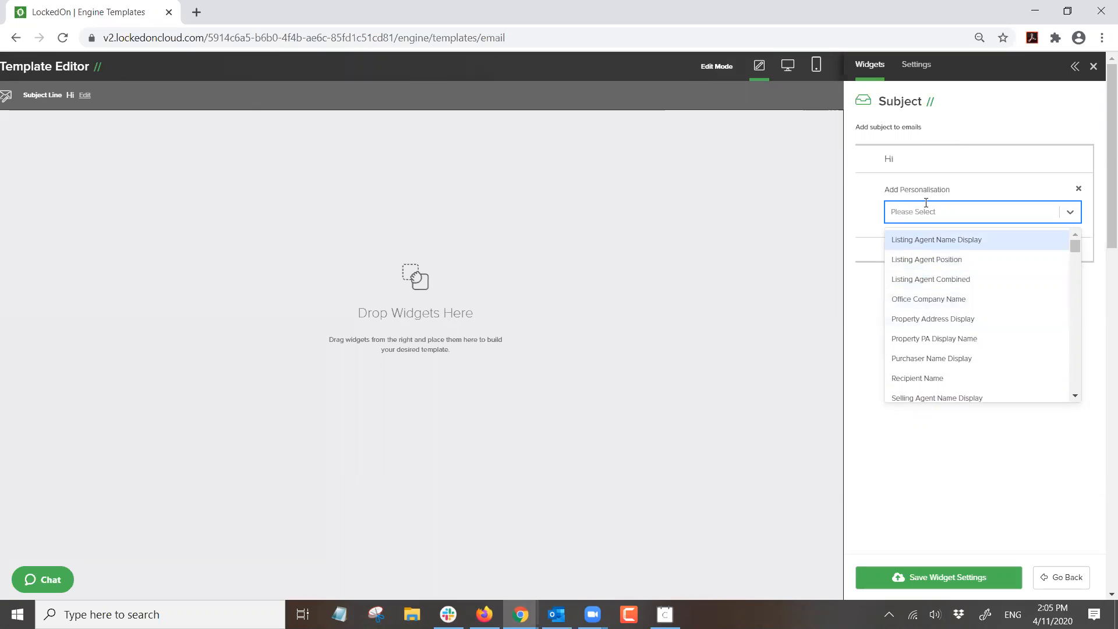
- Insert Recipient Name after Hi, append 'Your Weekly Market Update', and save the subject
left_click(922, 375)
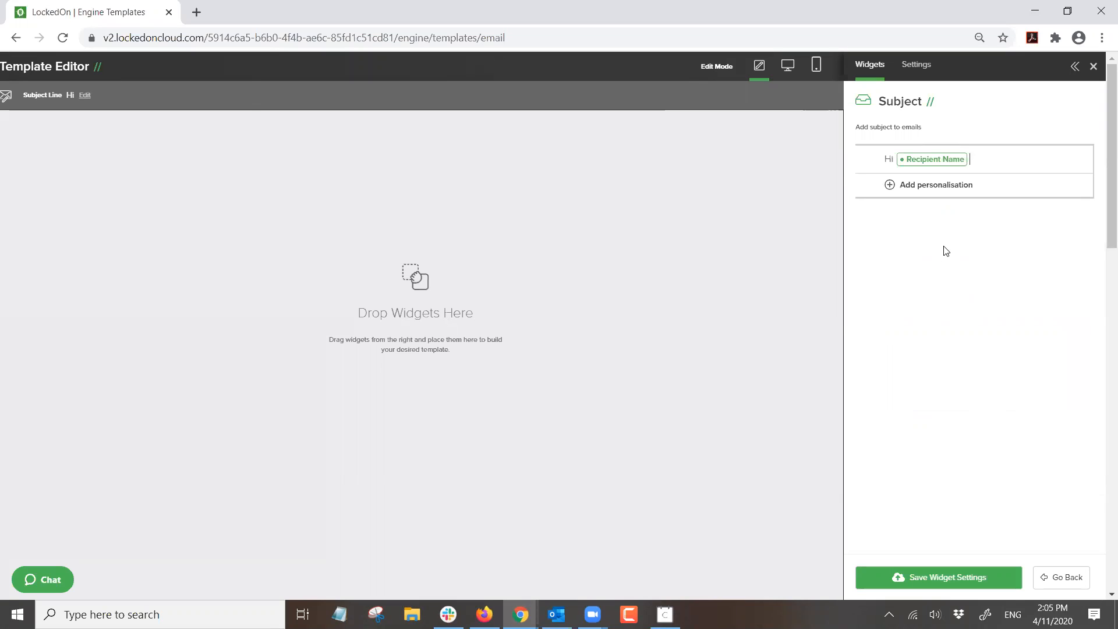
left_click_drag(127, 92, 71, 95)
left_click(998, 150)
type("Your Weekly")
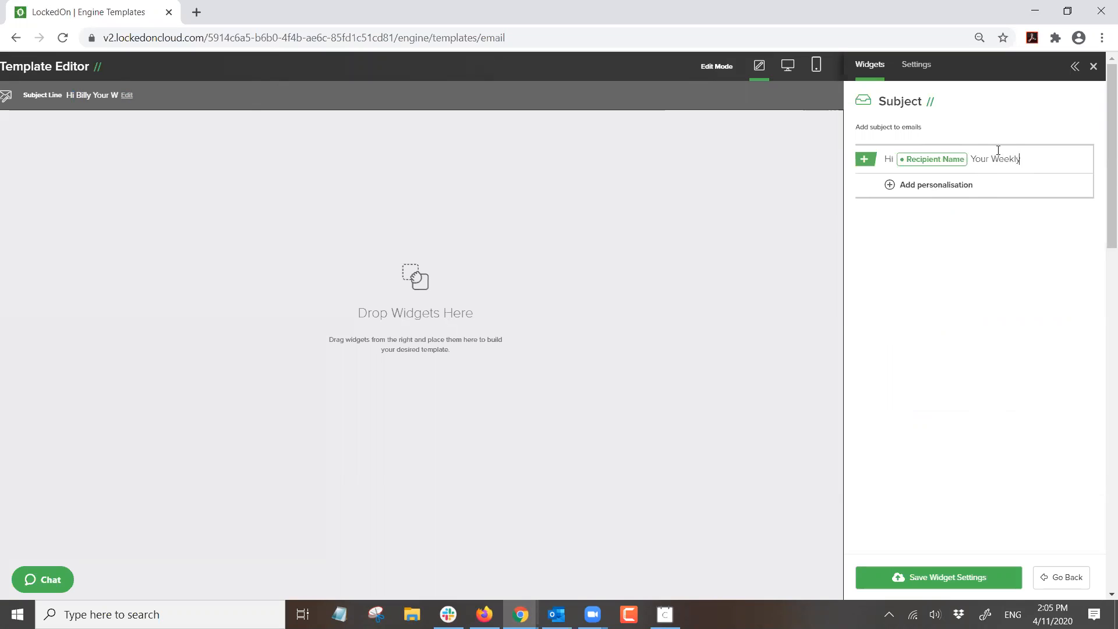
type(" Market Update")
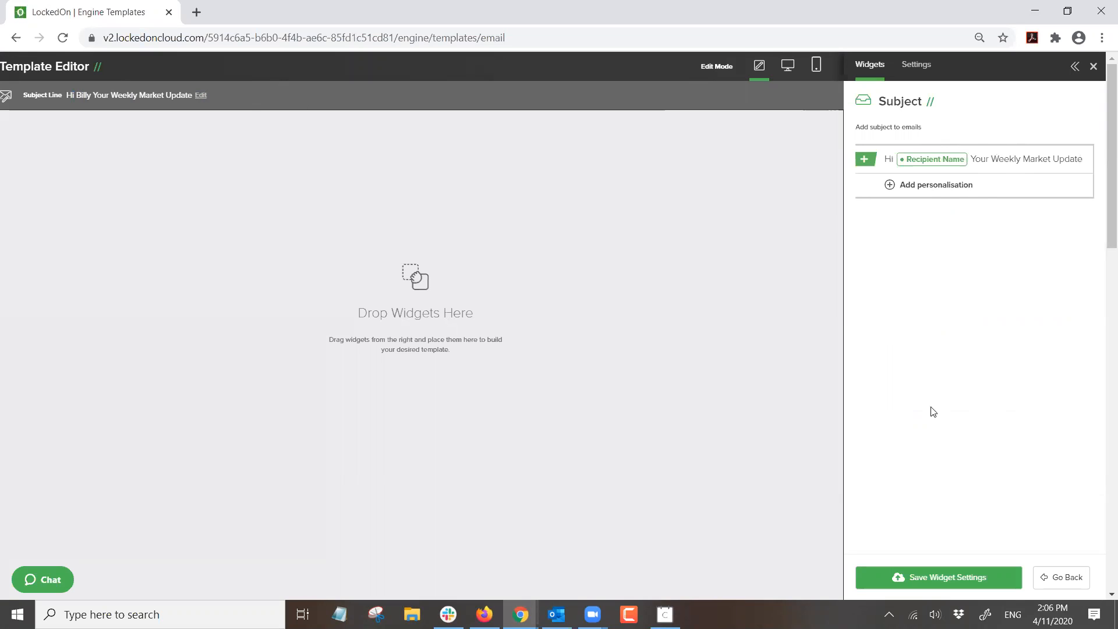
left_click(918, 578)
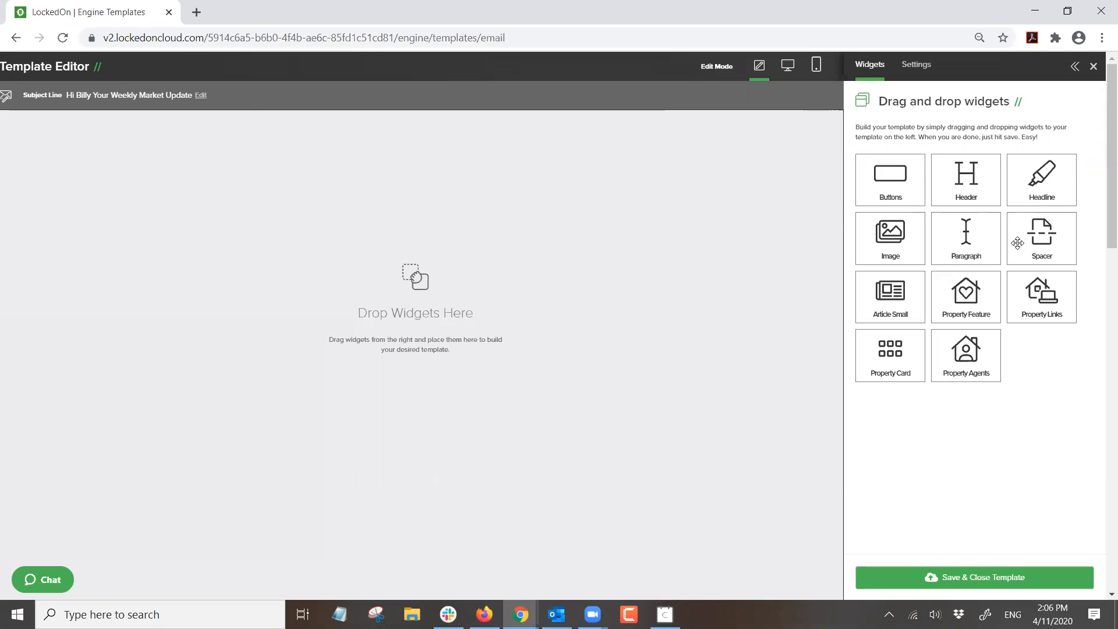
- Drag a Header block onto the canvas and type, then clear, a draft main title
left_click_drag(961, 170, 269, 151)
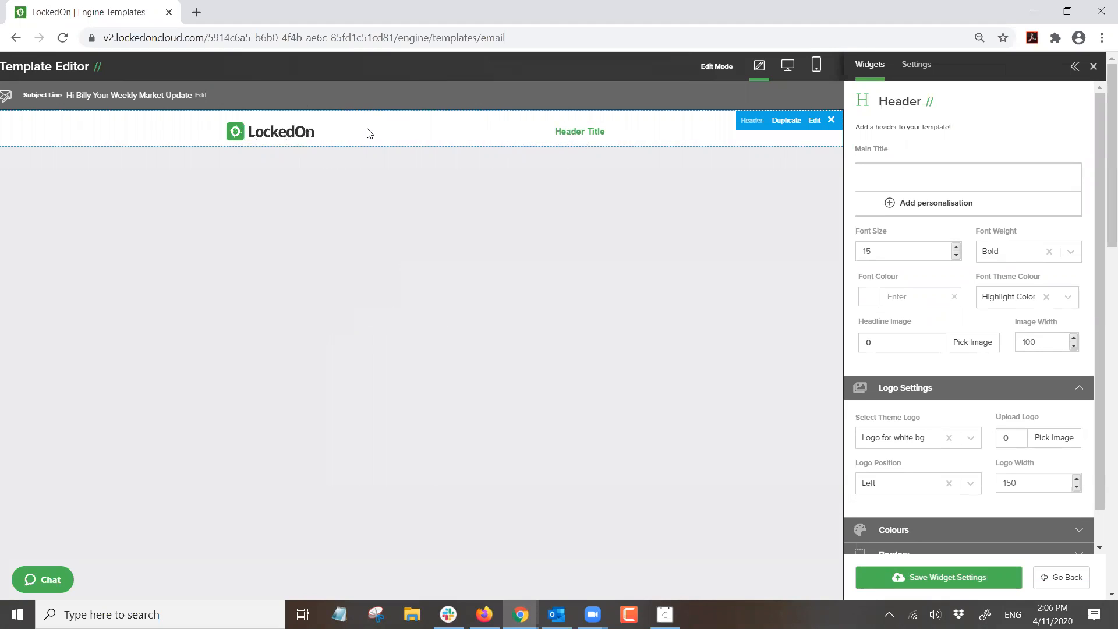
left_click(900, 175)
type("Weekly Update")
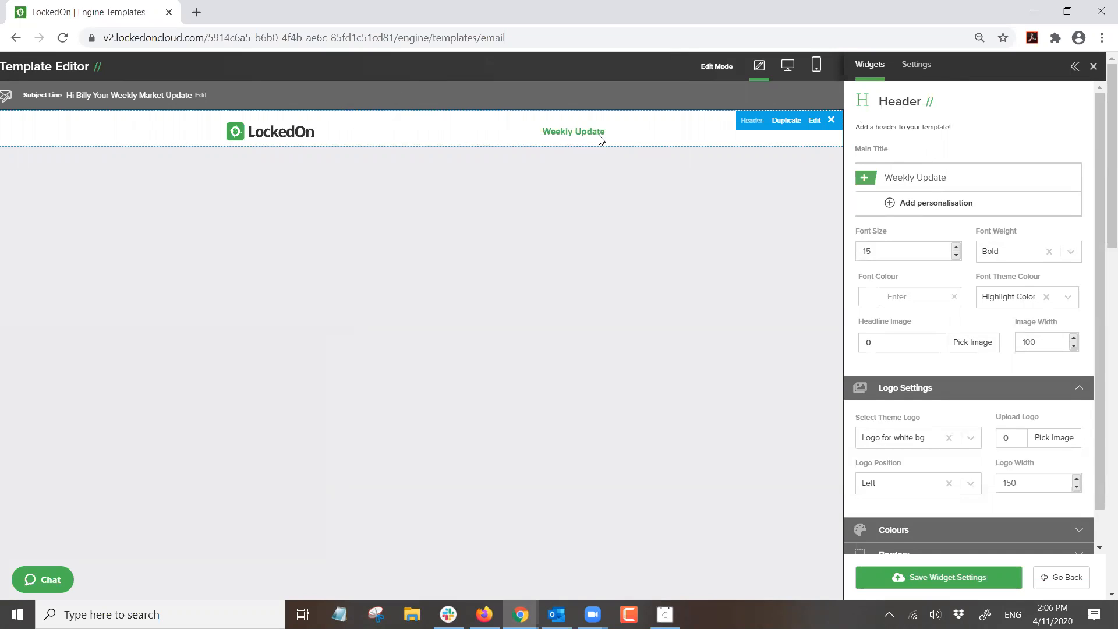
left_click_drag(960, 177, 865, 178)
key("BackSpace")
- Try a 'Hi' plus Recipient Name title, then replace it with 'Weekly Update'
left_click(891, 203)
left_click(902, 180)
type("Hi")
left_click(926, 230)
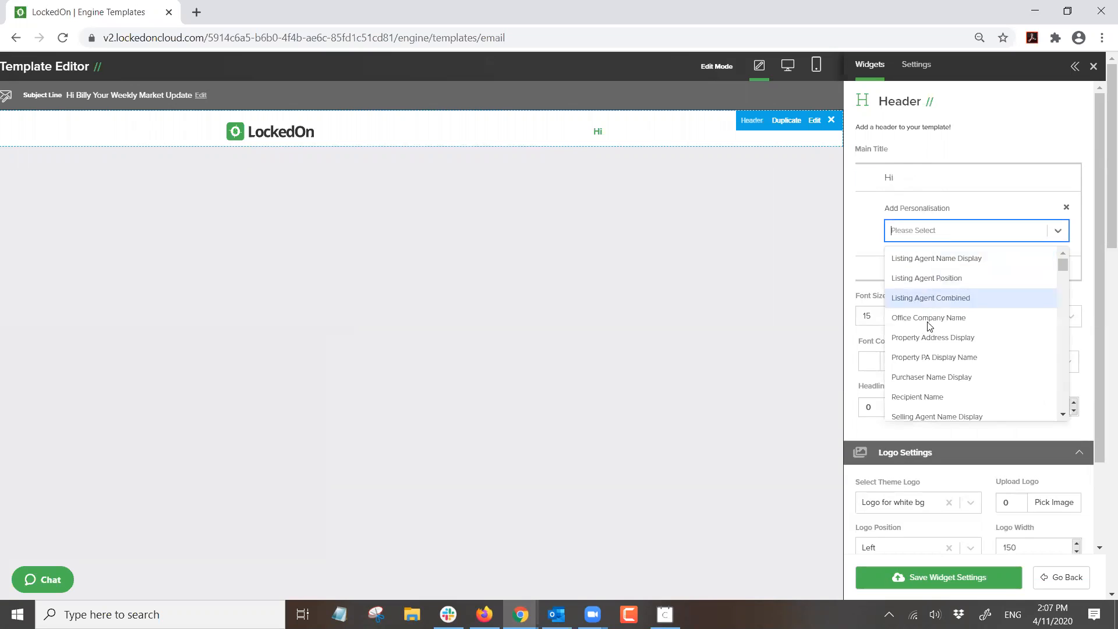
left_click(929, 393)
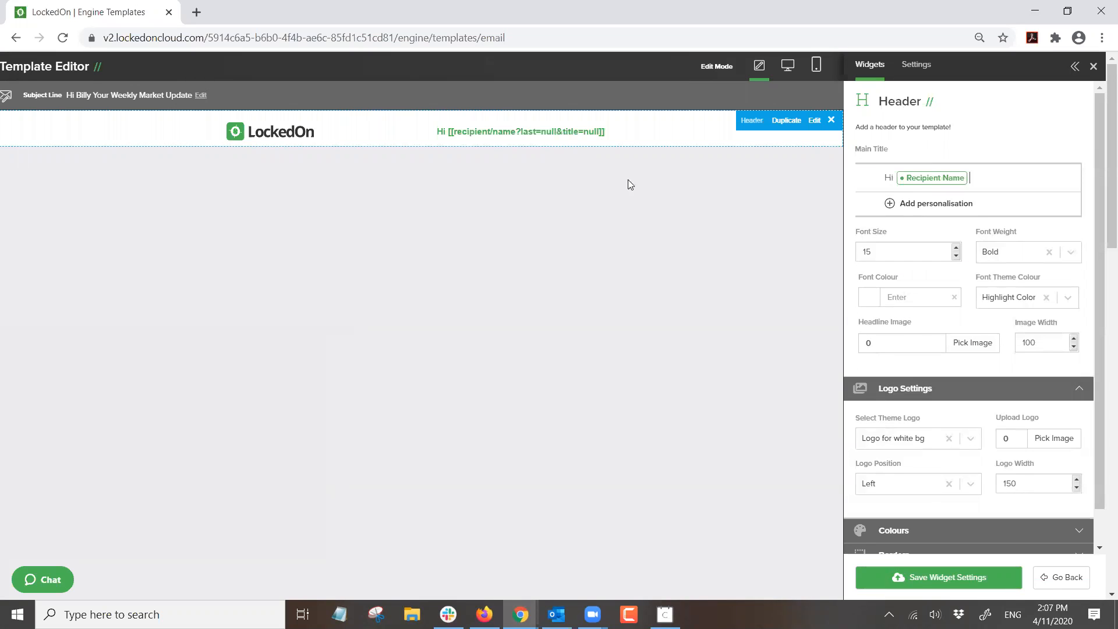
key("ctrl+a")
key("BackSpace")
type("Weekly Update")
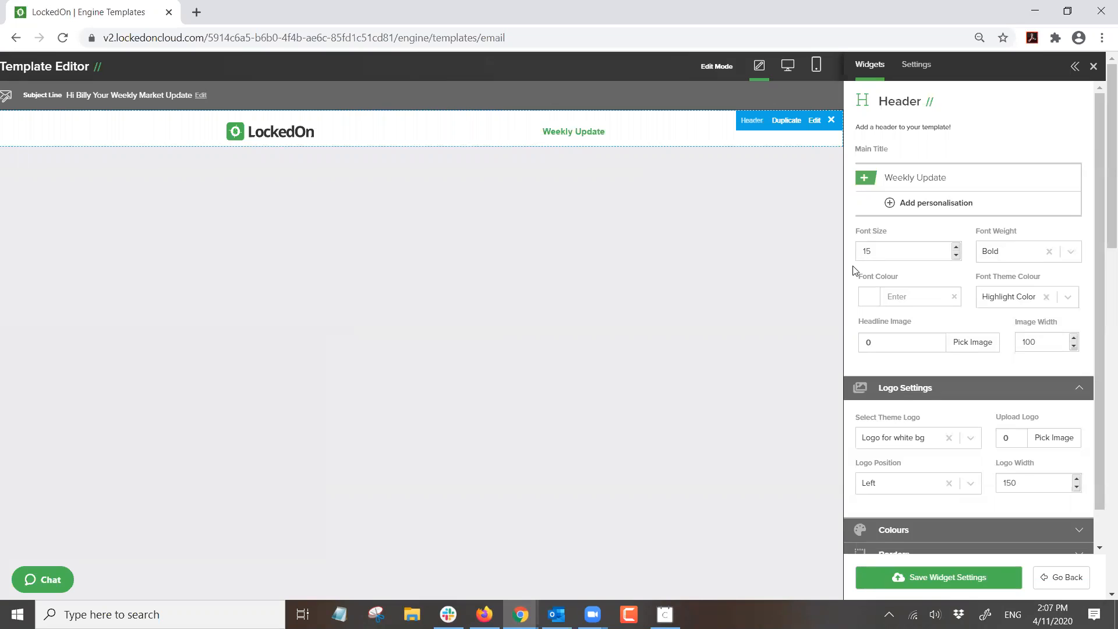
- Raise the header title font size to 22 and set it to normal weight
left_click(956, 248)
left_click(956, 247)
left_click(956, 248)
left_click(956, 247)
left_click(956, 247)
left_click(956, 247)
left_click(956, 247)
left_click(996, 257)
left_click(996, 298)
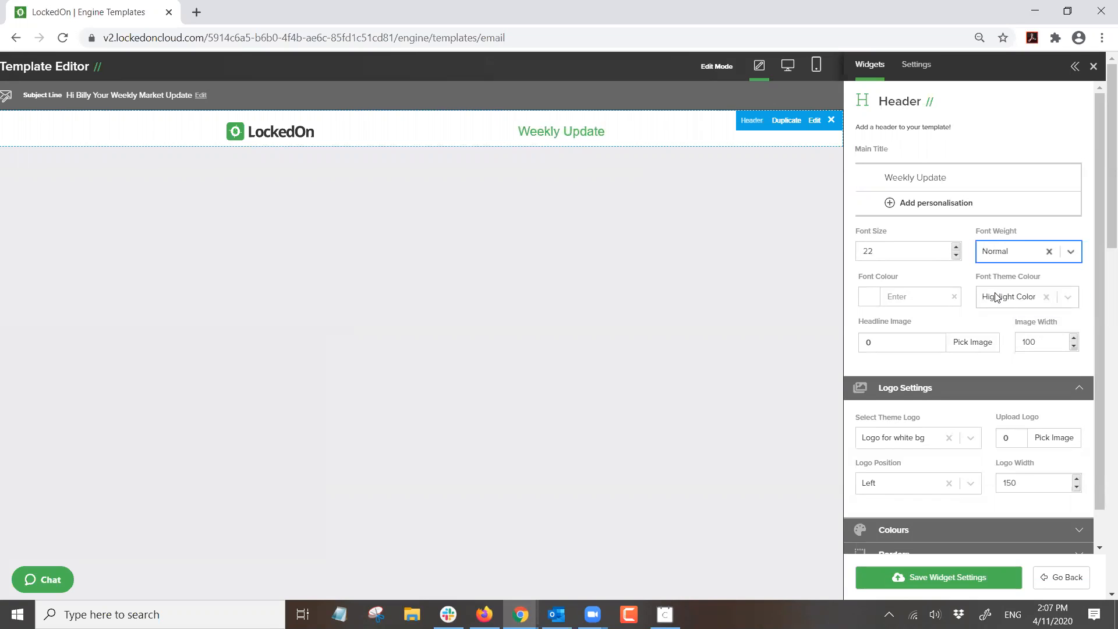
- Colour the title dark red (#bf360c) and switch the theme logo to 'Logo for color bg'
left_click(867, 297)
scroll(976, 382, "down", 5)
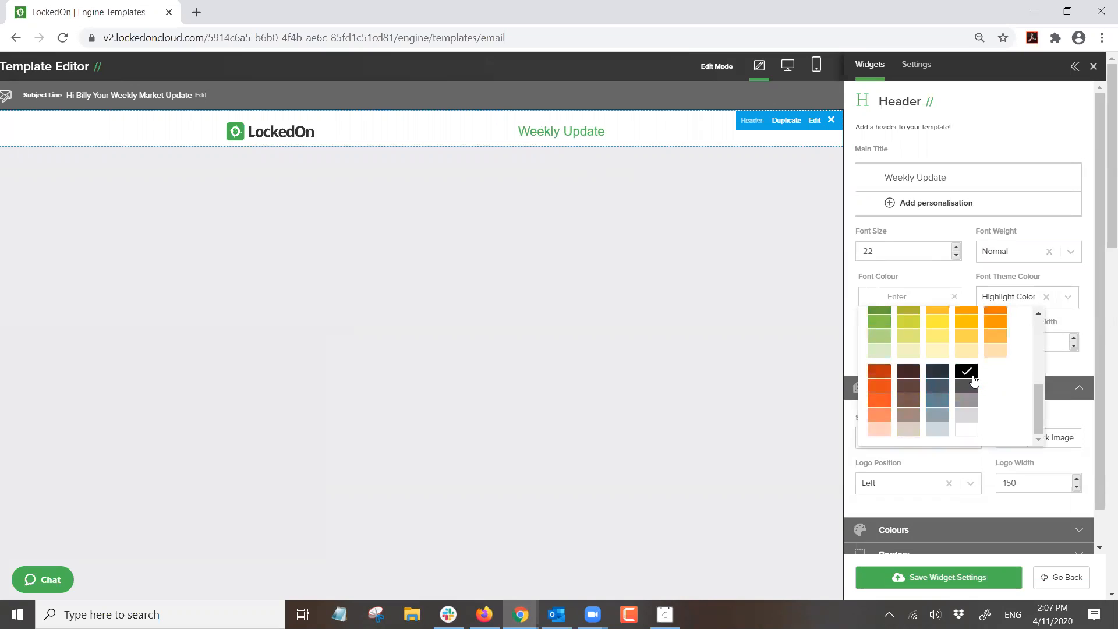
left_click(879, 370)
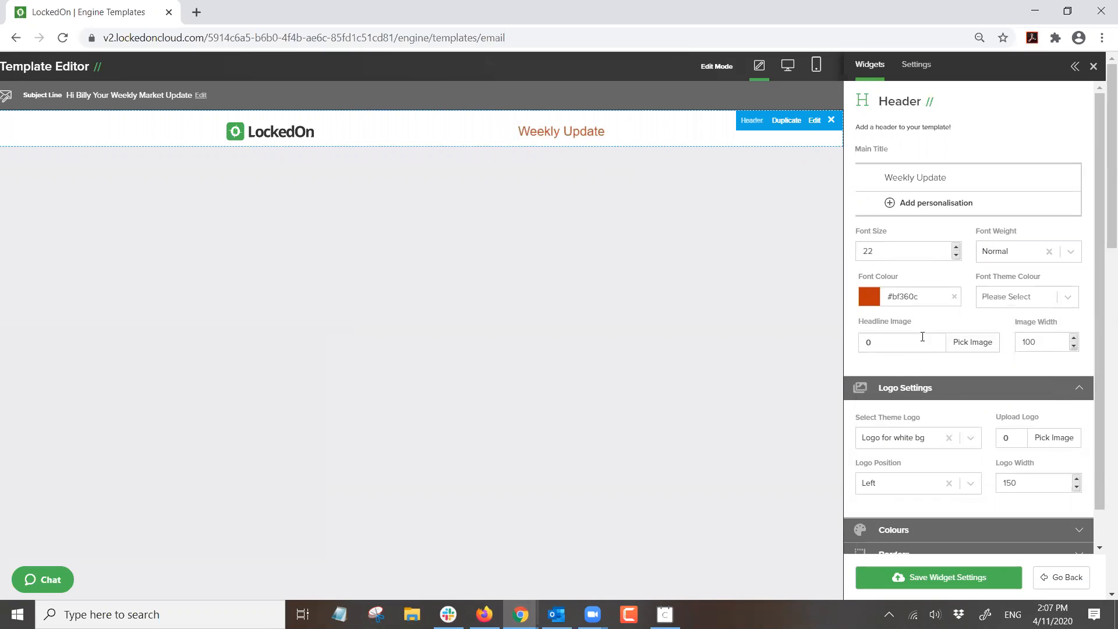
scroll(904, 396, "down", 1)
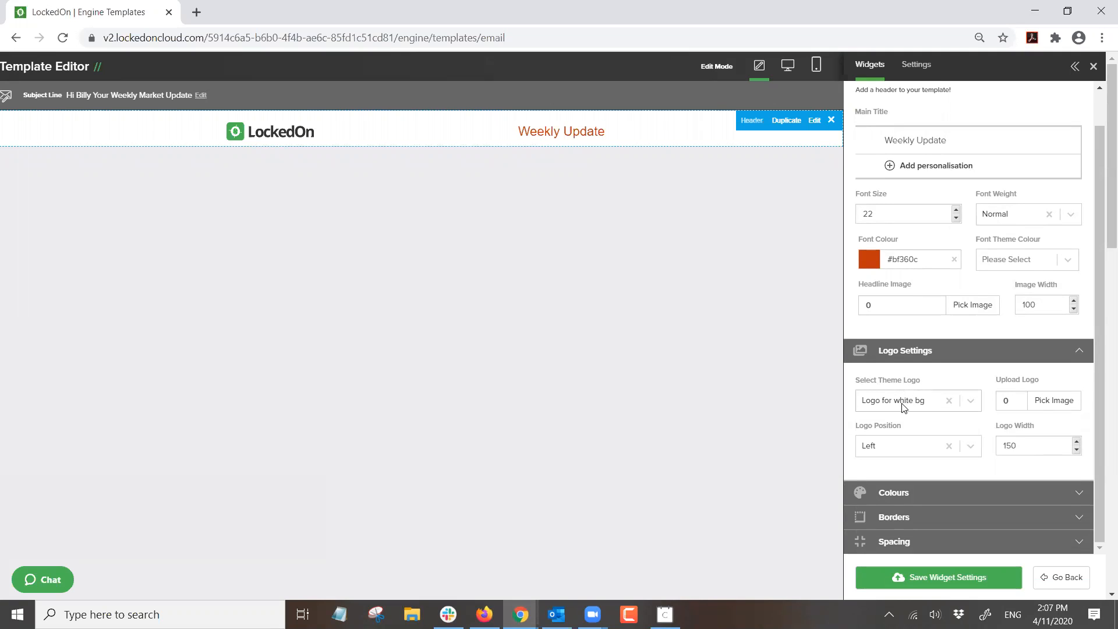
left_click(903, 406)
left_click(898, 430)
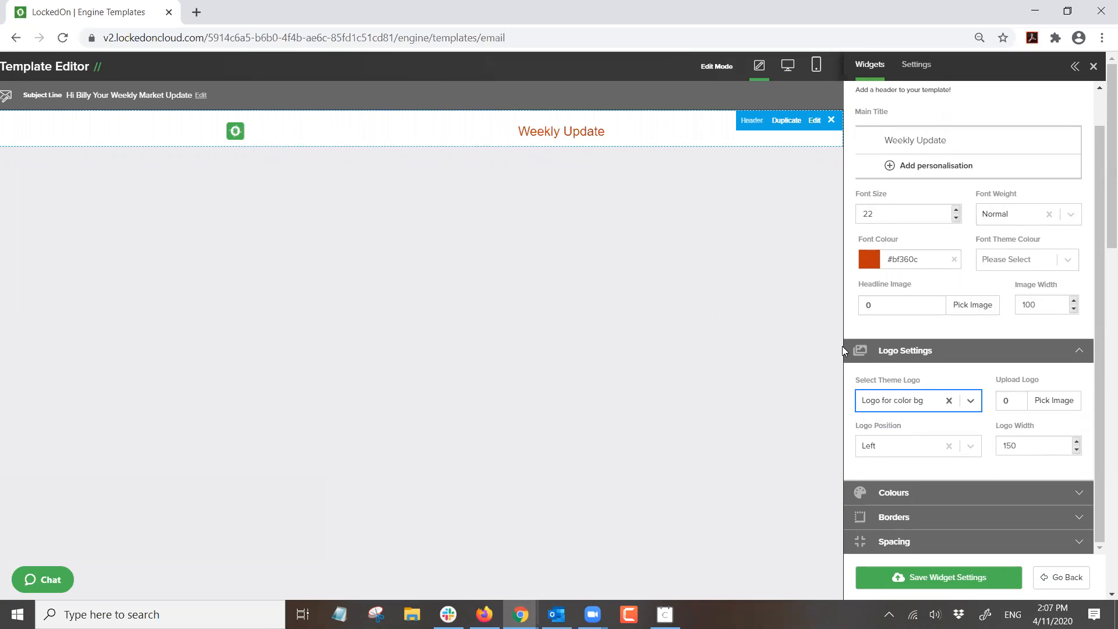
- Set the header's Row Theme Colour to Background Color after briefly trying green
left_click(885, 493)
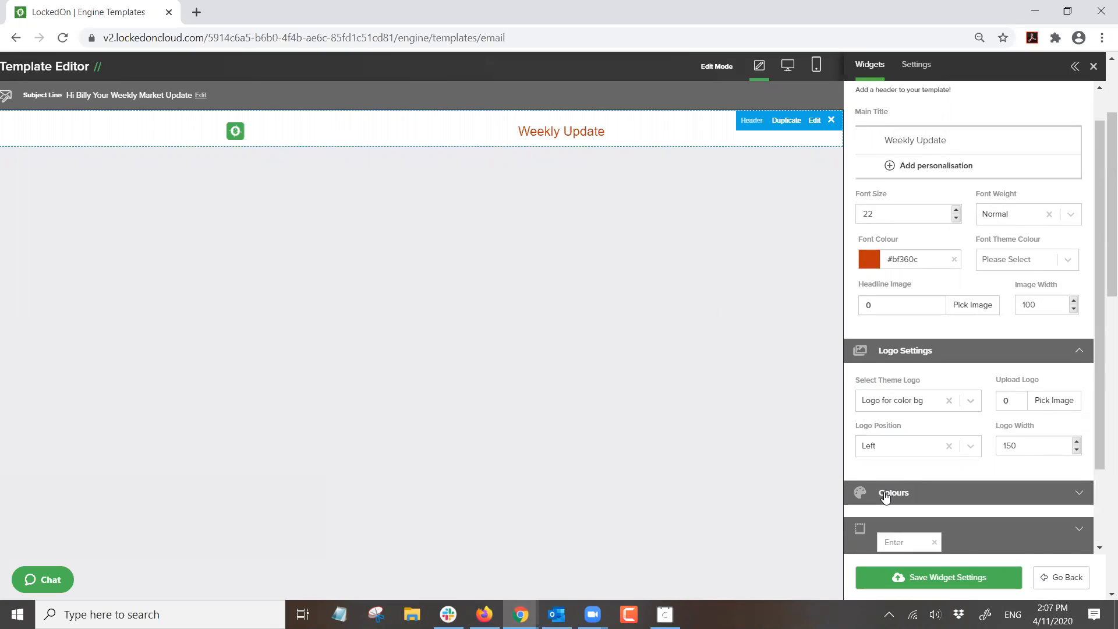
scroll(885, 494, "down", 2)
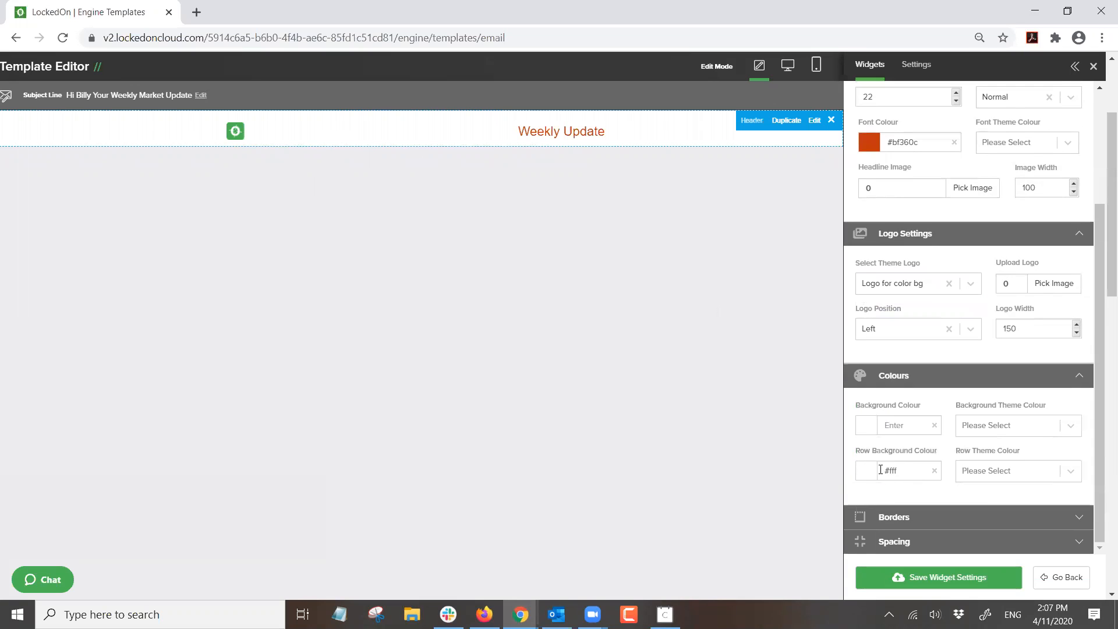
left_click(862, 470)
scroll(920, 498, "down", 3)
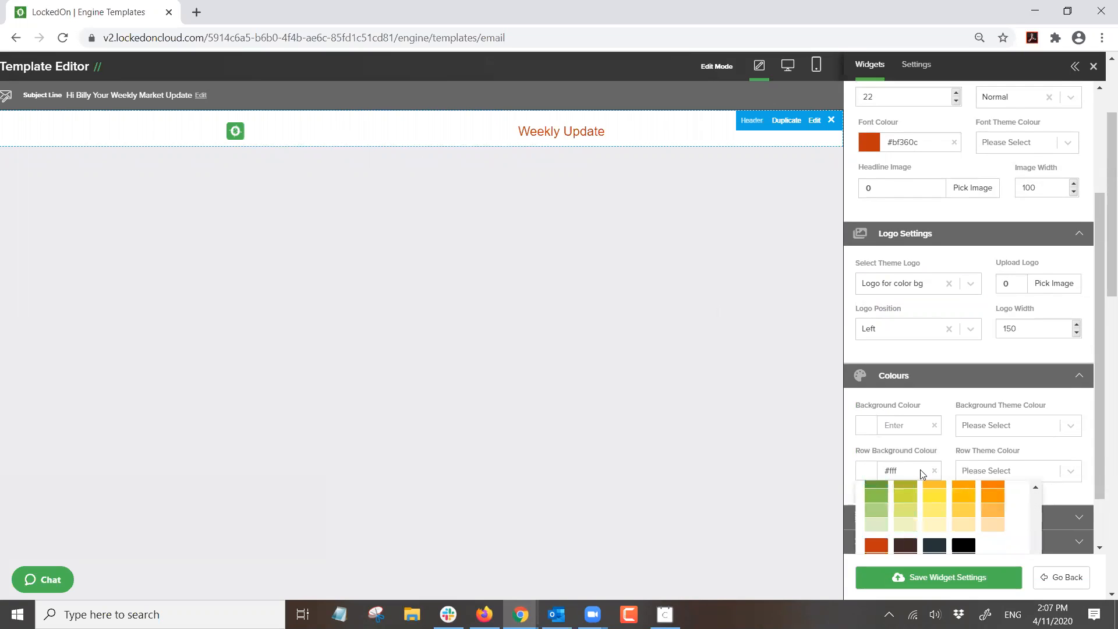
left_click(876, 496)
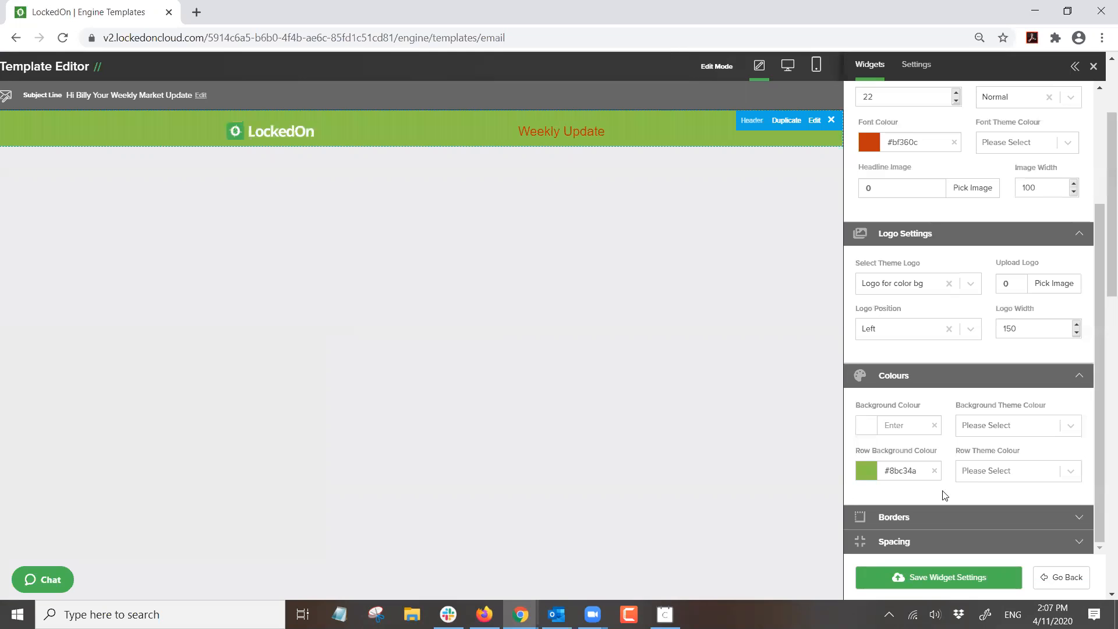
left_click(980, 475)
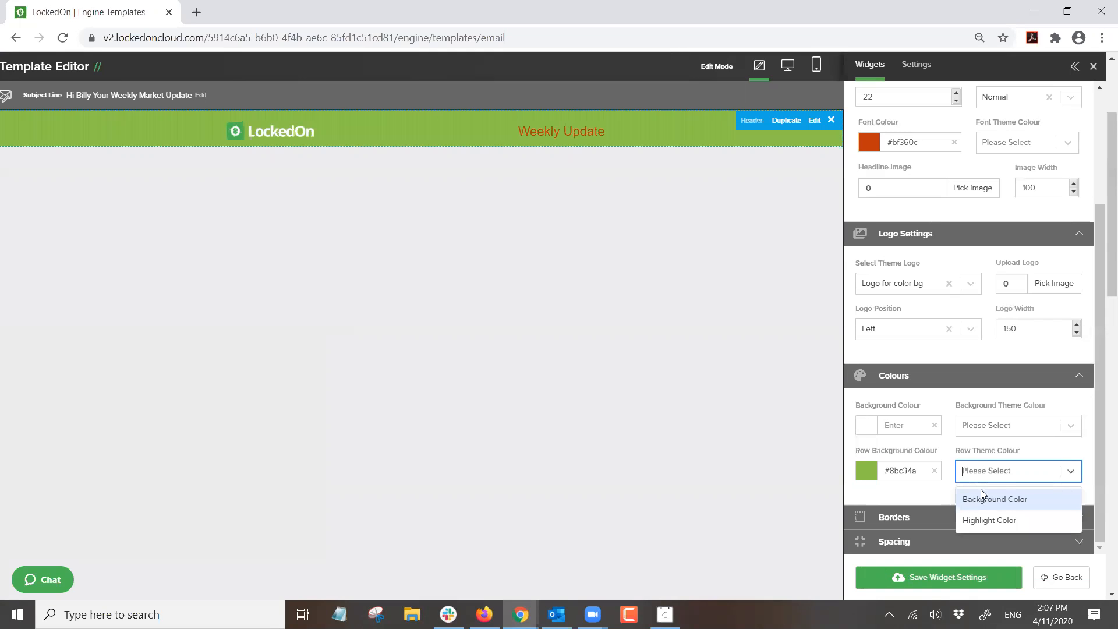
left_click(983, 500)
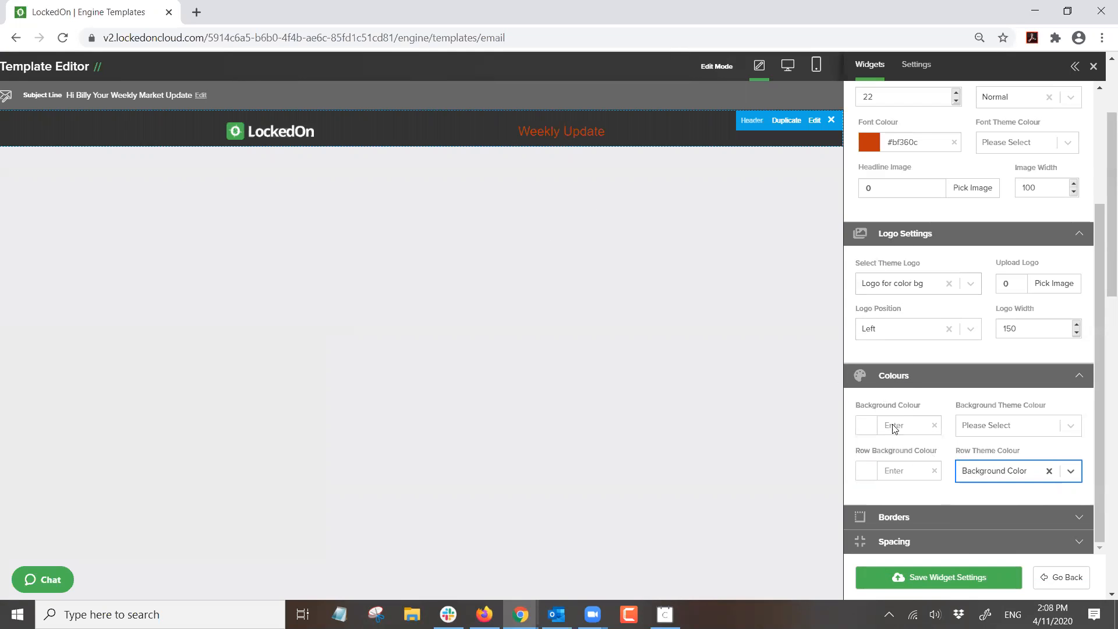
- Make the Weekly Update title white (#ffffff) and bold
scroll(895, 429, "up", 3)
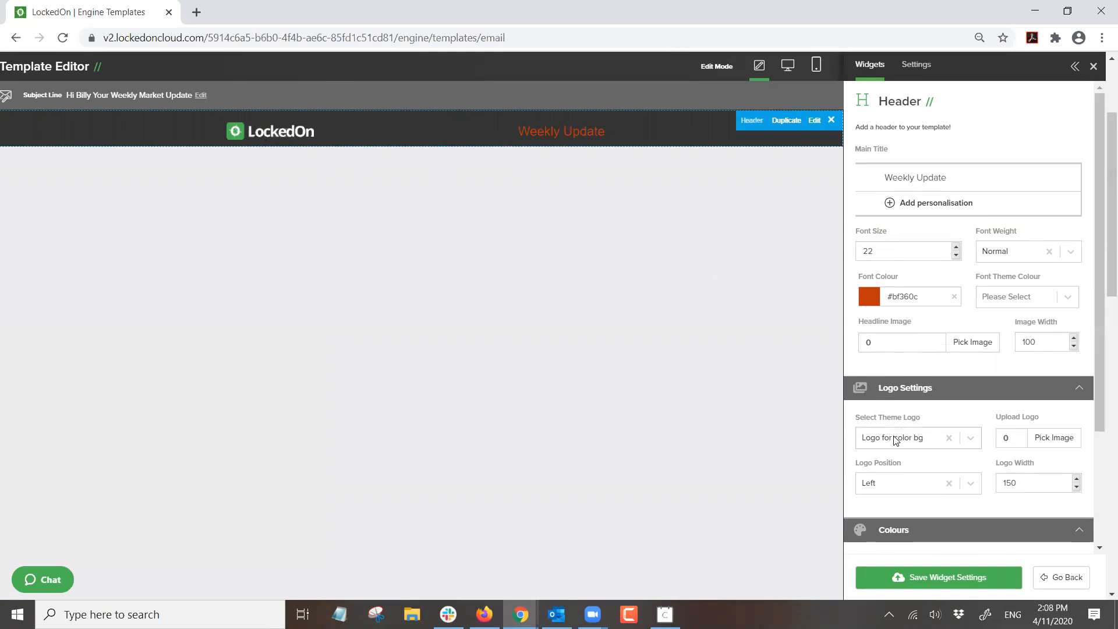
left_click(869, 307)
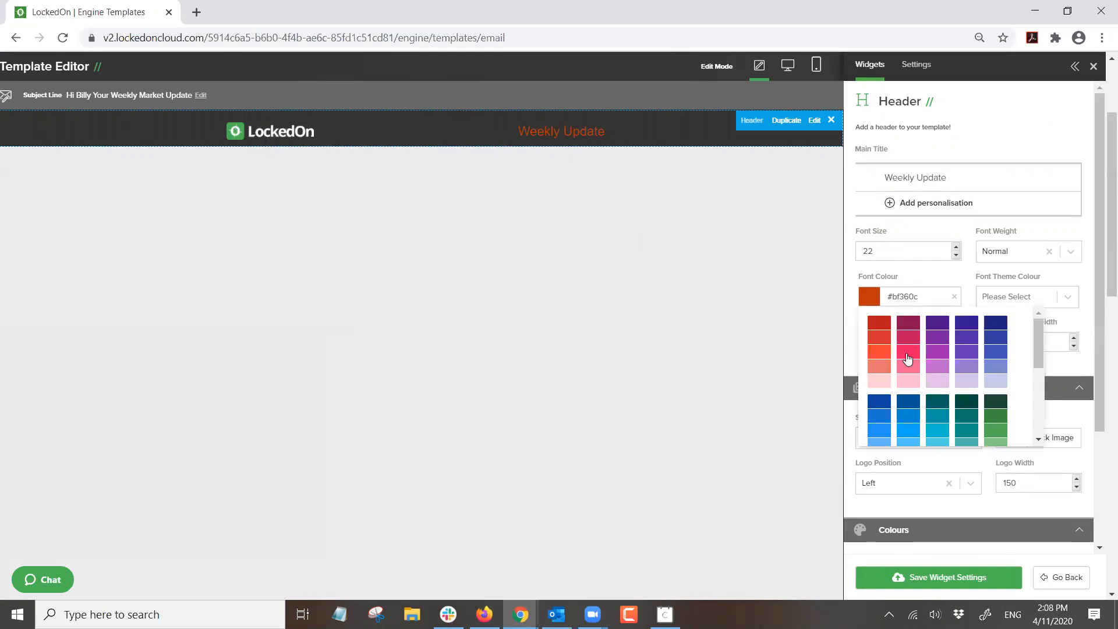
scroll(952, 393, "down", 3)
left_click(965, 429)
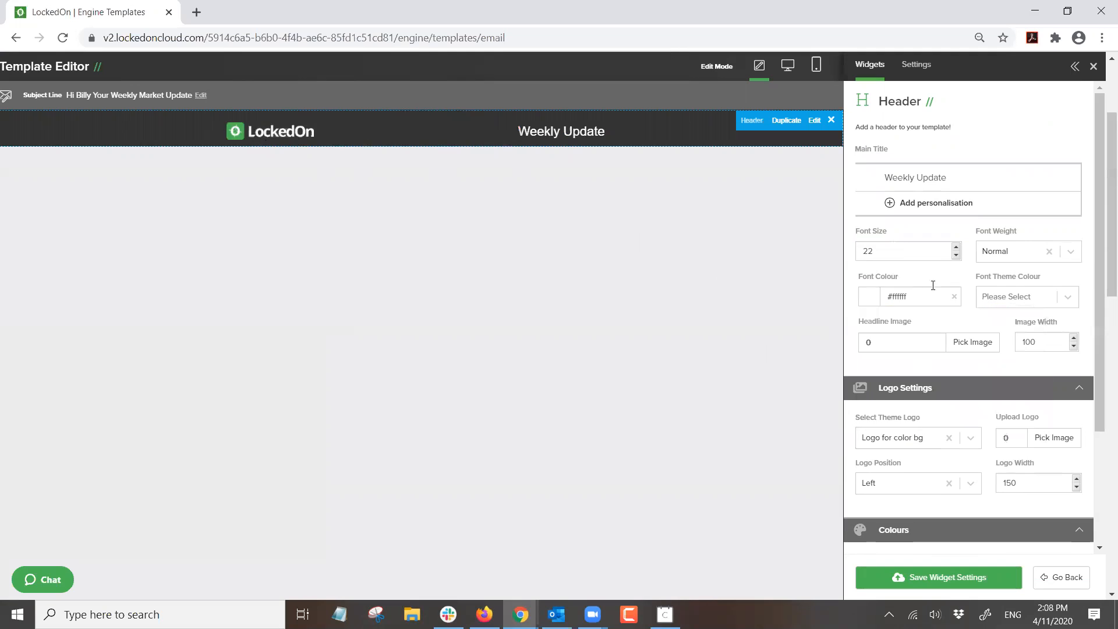
left_click(1016, 256)
left_click(1008, 280)
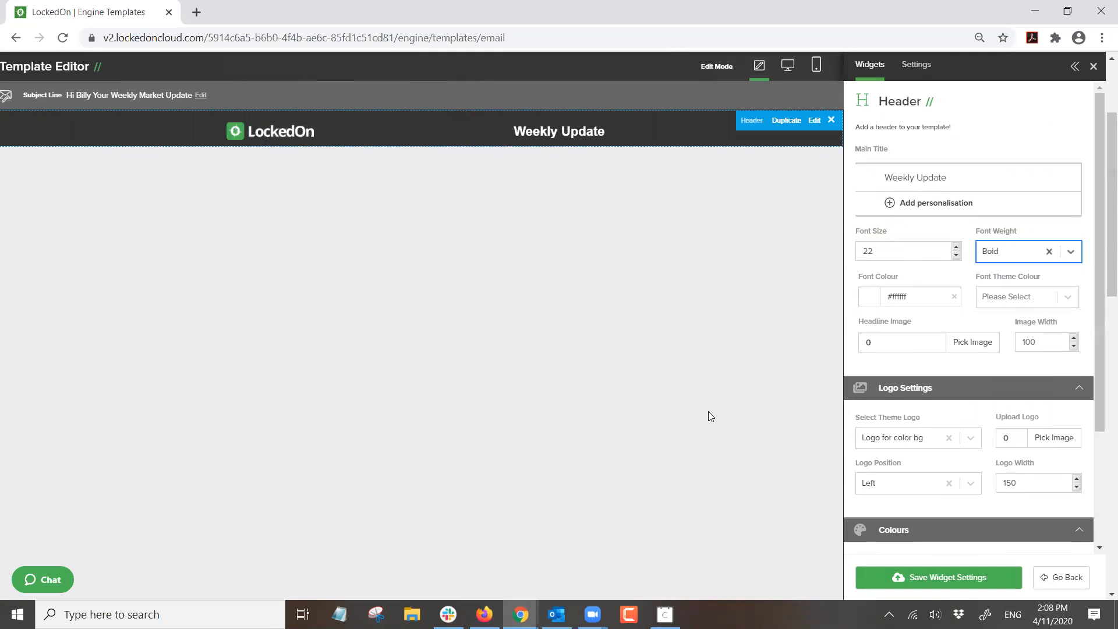
- Lower the header title font size to 18 and save the header settings
left_click(956, 255)
left_click(955, 255)
left_click(955, 255)
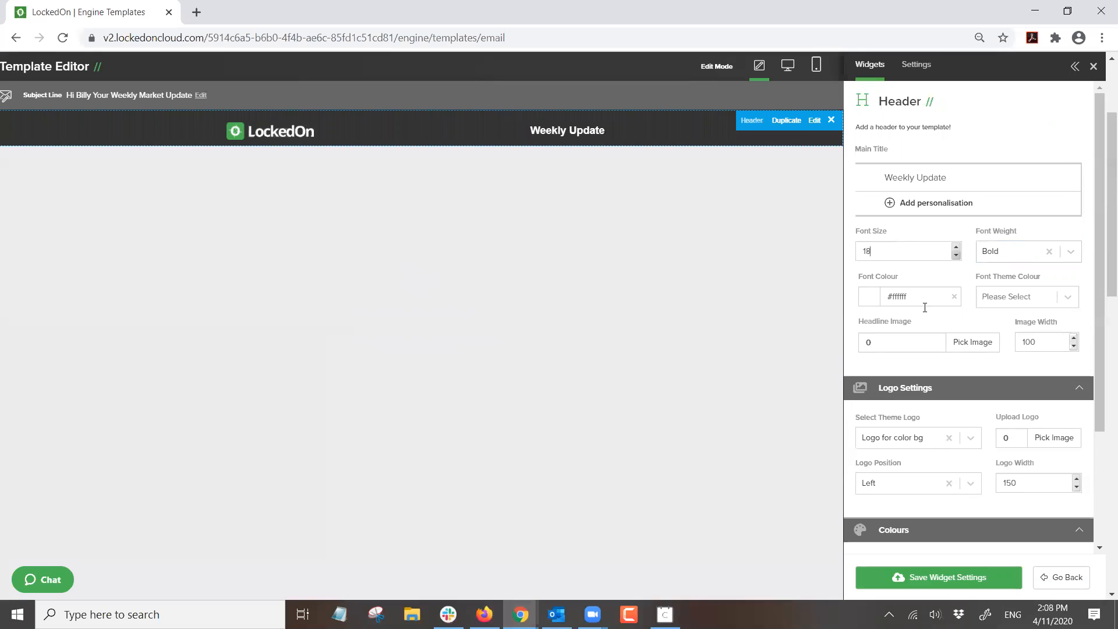
left_click(903, 587)
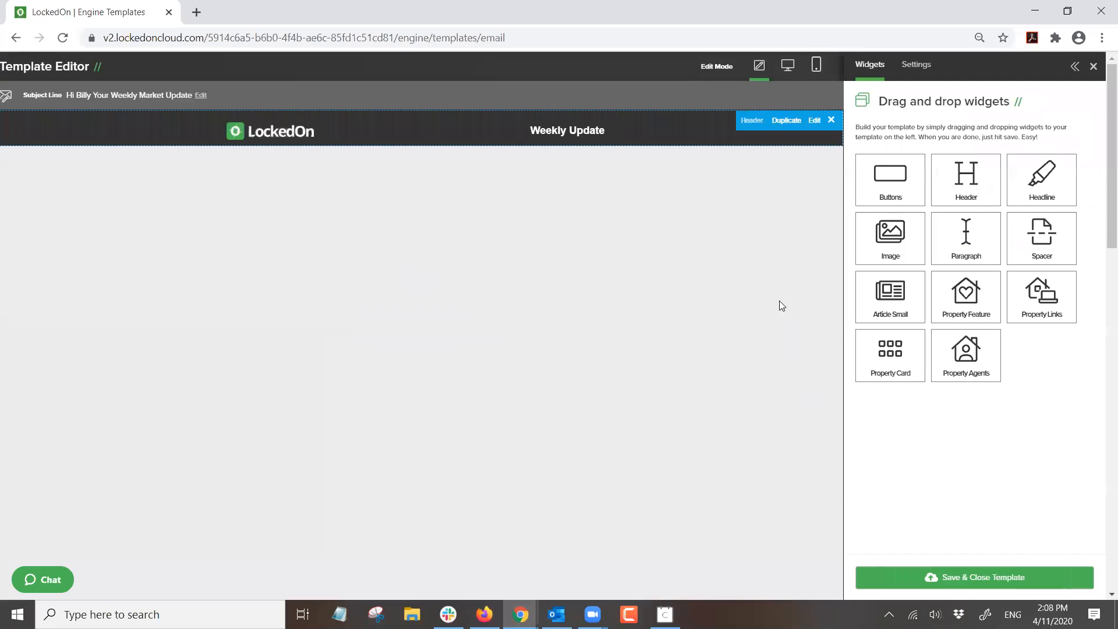
- Reopen the header, try Centre and Right logo positions, keep Left, and save
left_click(813, 123)
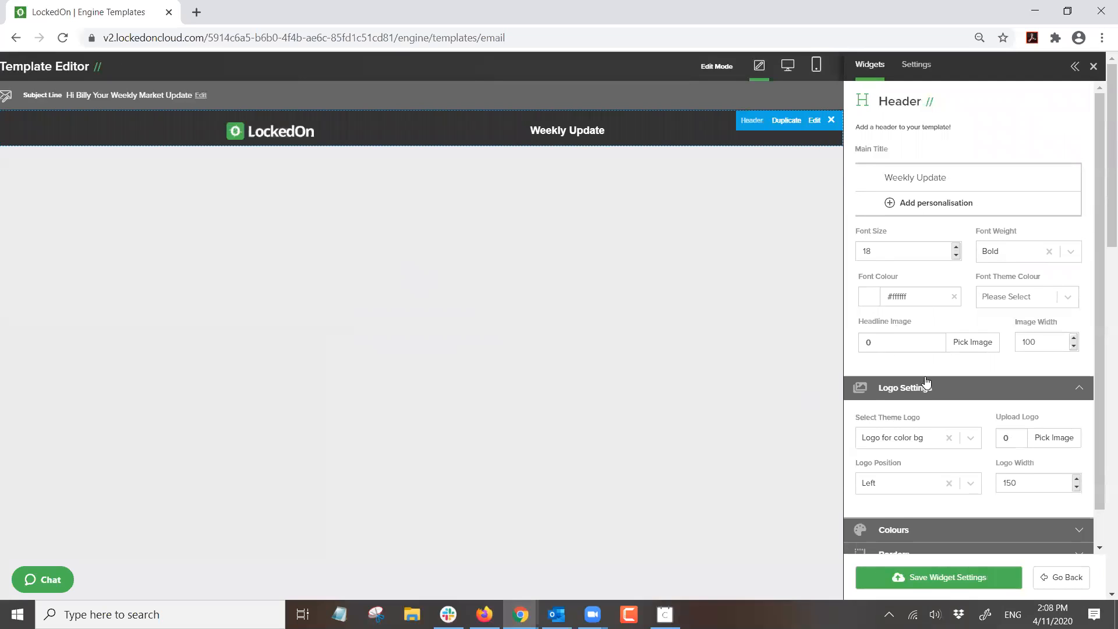
scroll(926, 382, "down", 1)
left_click(879, 447)
left_click(879, 471)
left_click(904, 449)
left_click(884, 517)
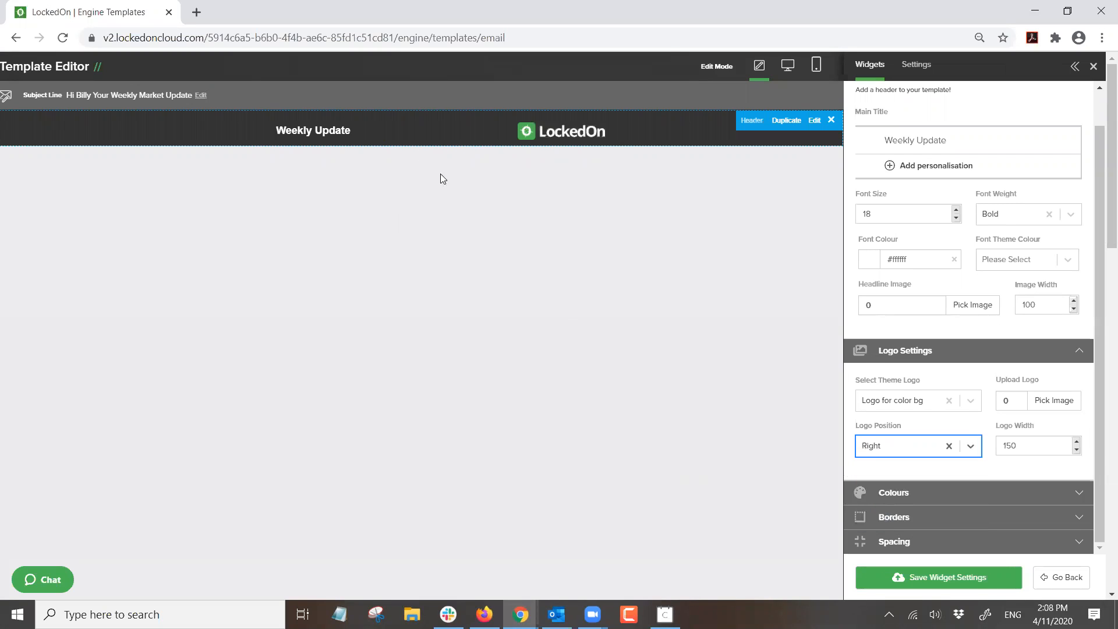
left_click(877, 444)
left_click(871, 493)
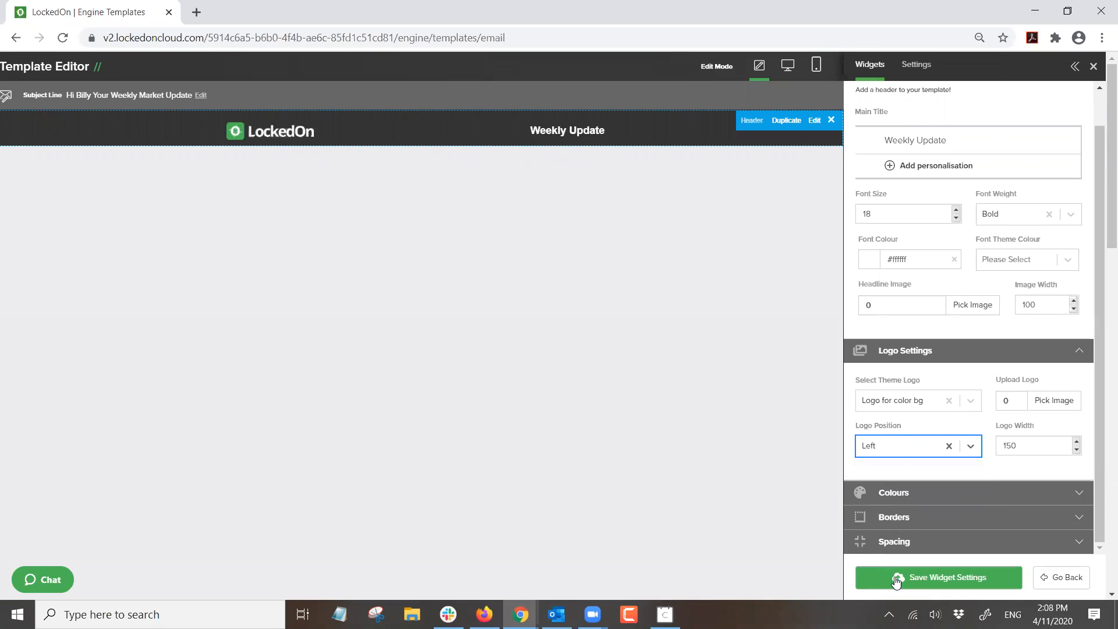
left_click(891, 454)
left_click(865, 472)
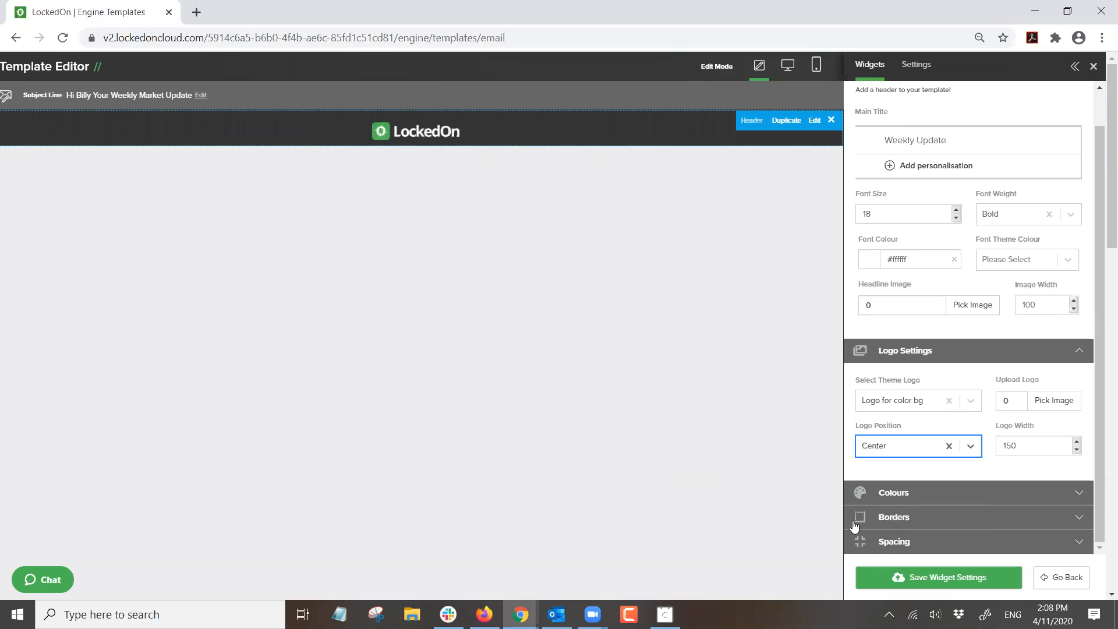
left_click(873, 452)
left_click(872, 493)
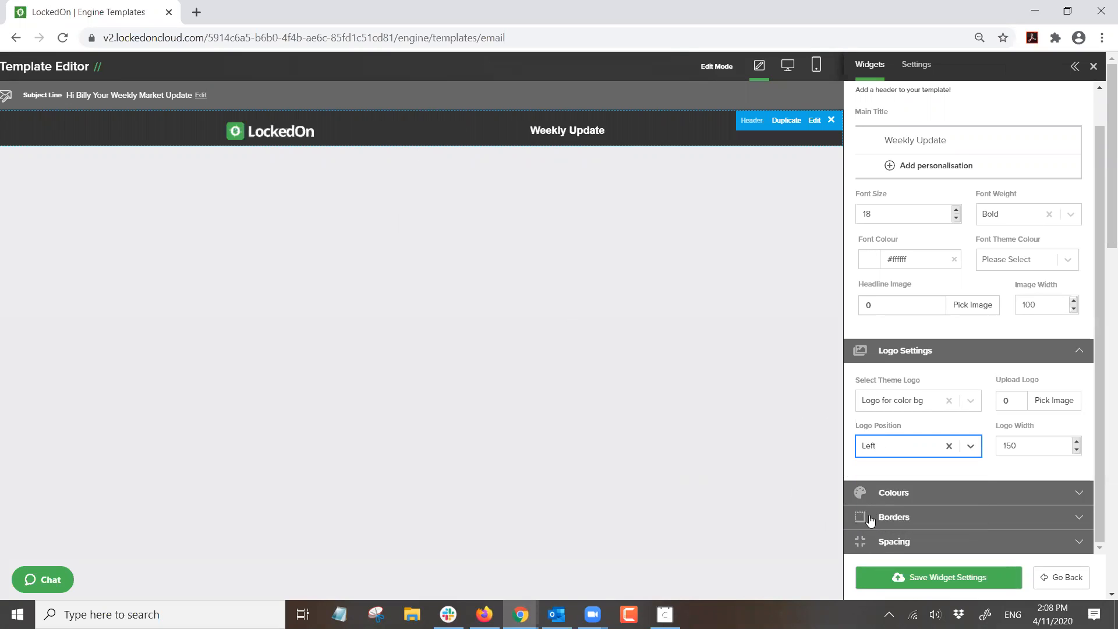
left_click(879, 578)
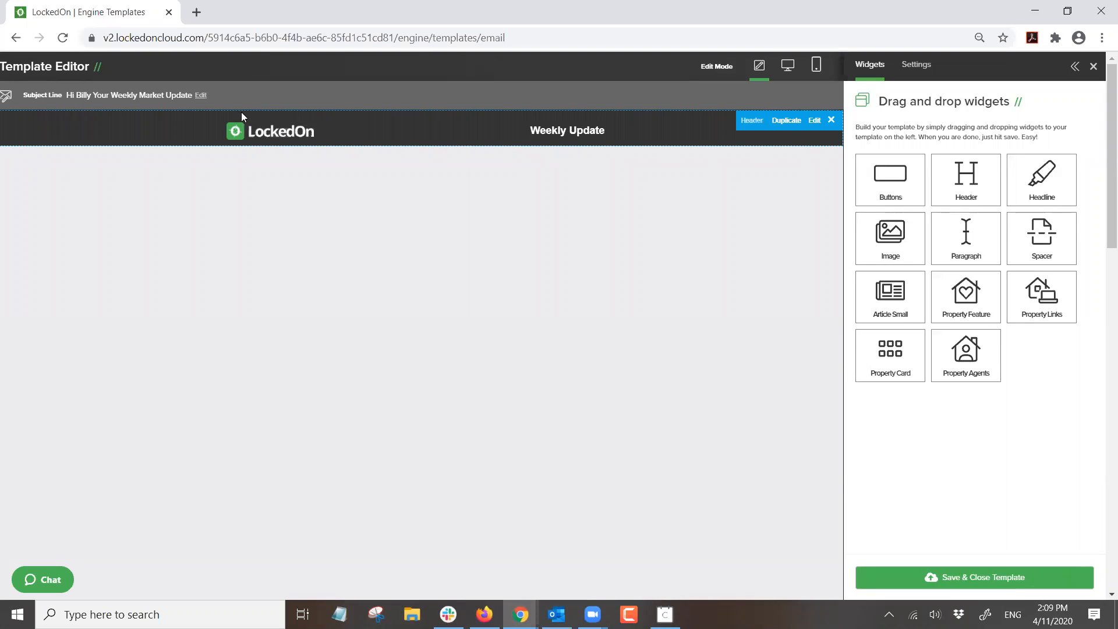
- Add a Paragraph block below the header greeting 'Hi' plus the Recipient Name field
left_click_drag(970, 236, 488, 214)
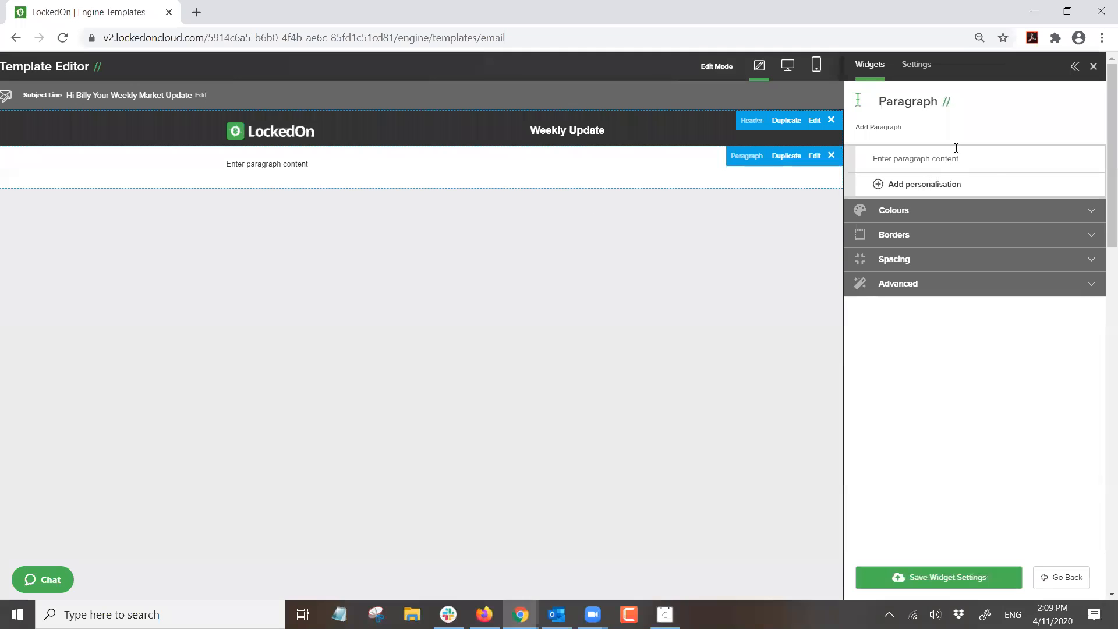
left_click(876, 152)
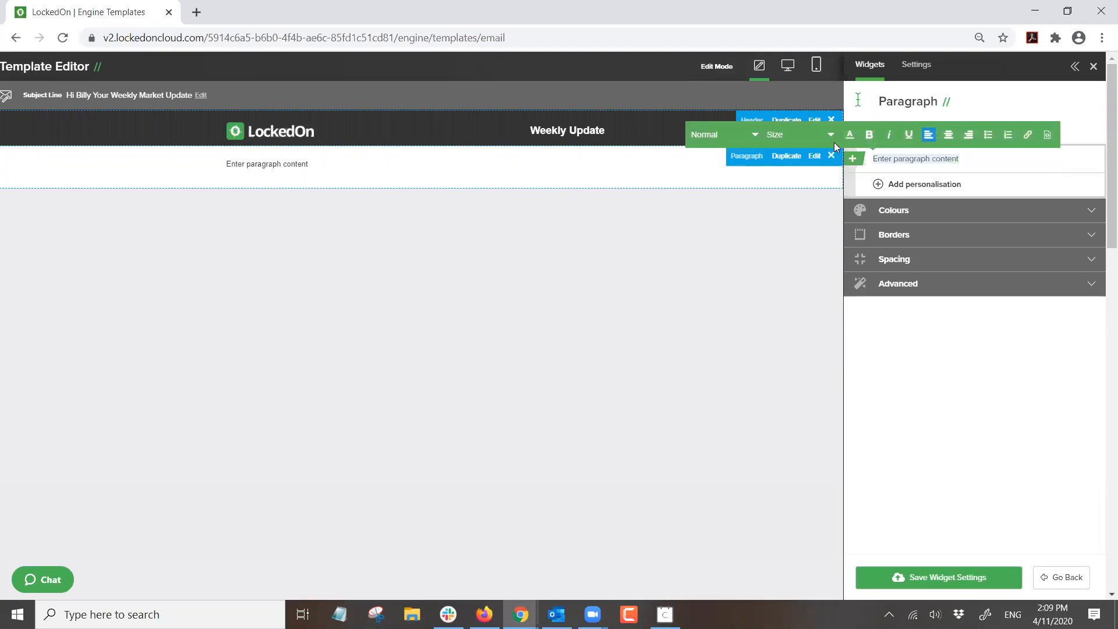
type("Hi")
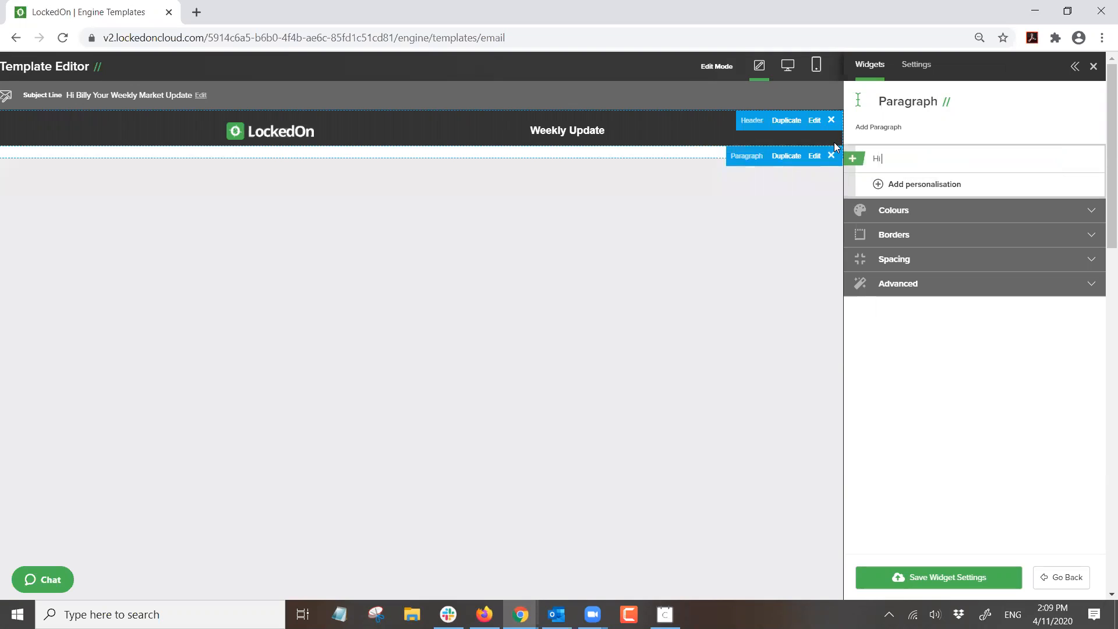
left_click(921, 184)
left_click(920, 212)
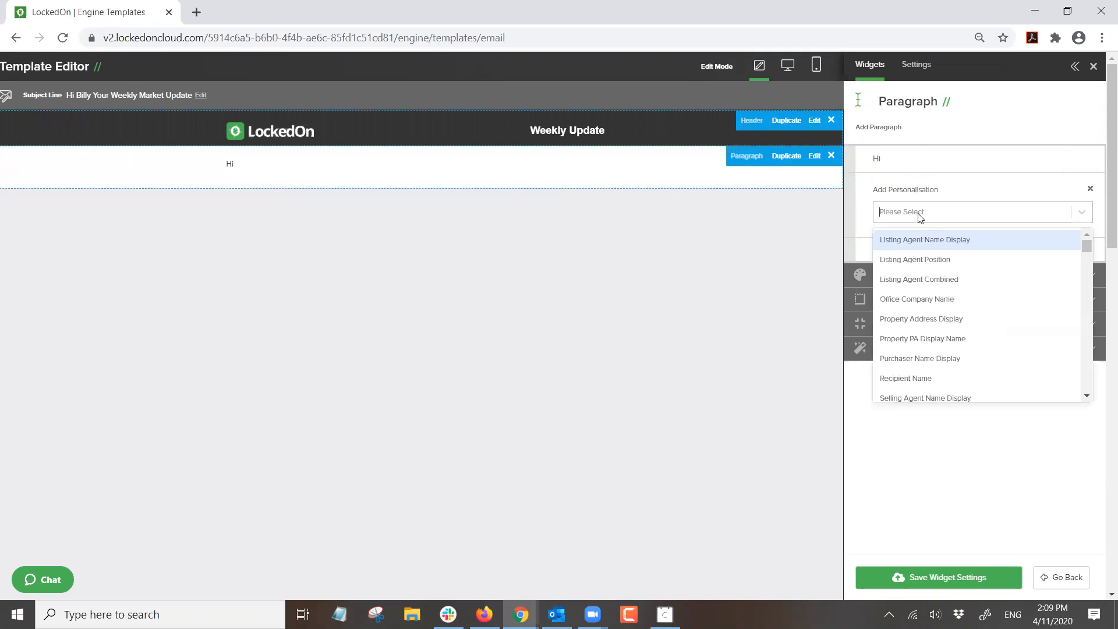
left_click(906, 379)
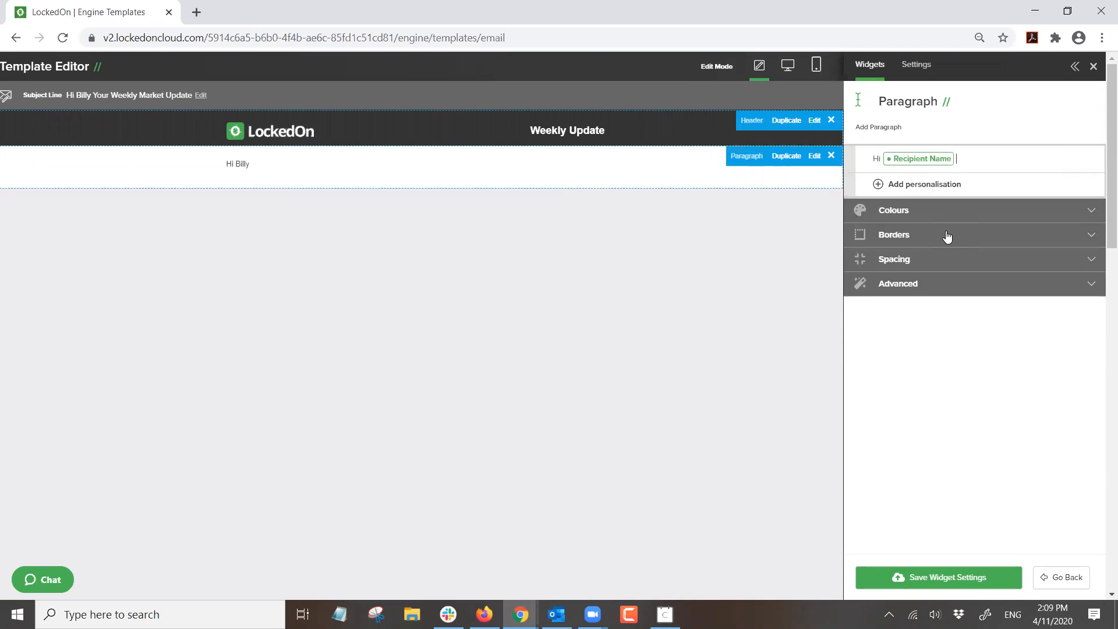
key("Return")
key("Return")
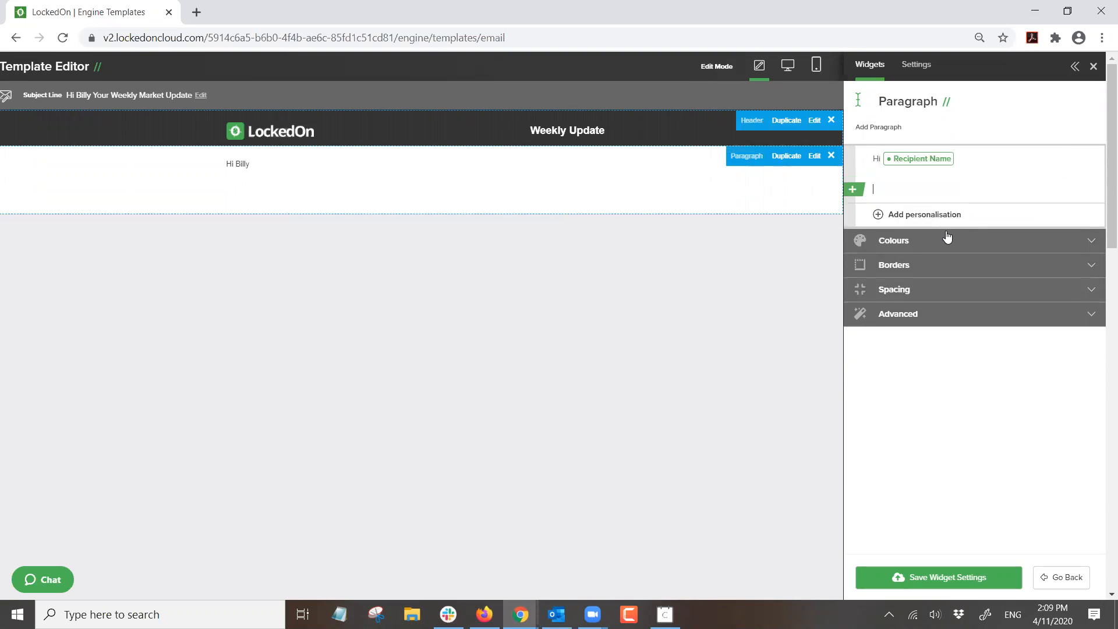
- Paste a copy of the greeting onto the next line as plain text, making it bold at size 22
left_click_drag(971, 157, 844, 167)
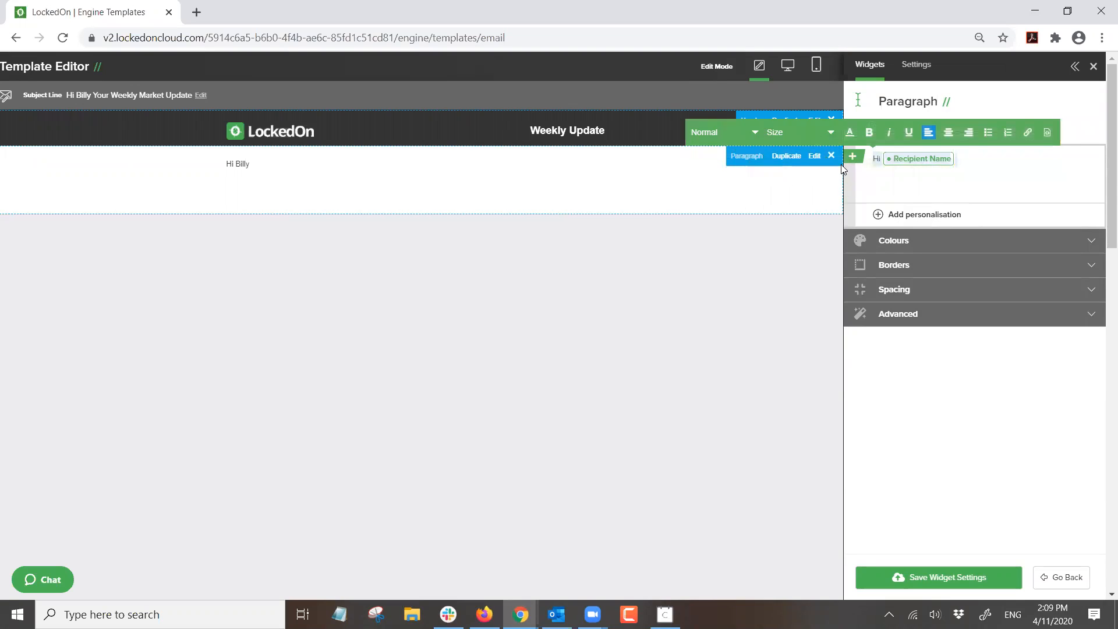
left_click(878, 183)
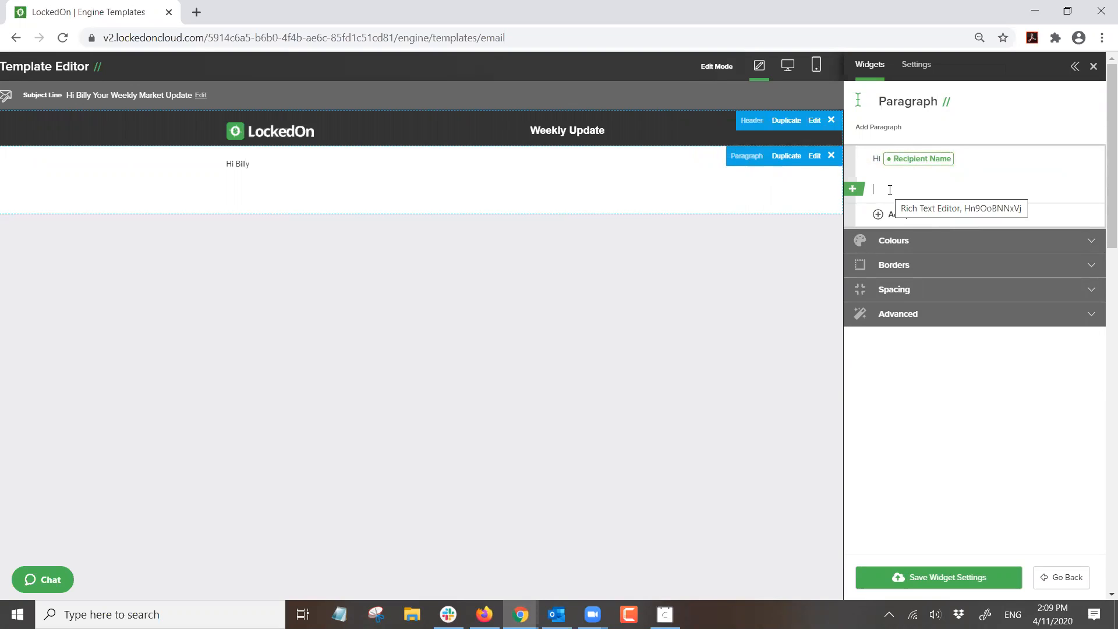
right_click(901, 190)
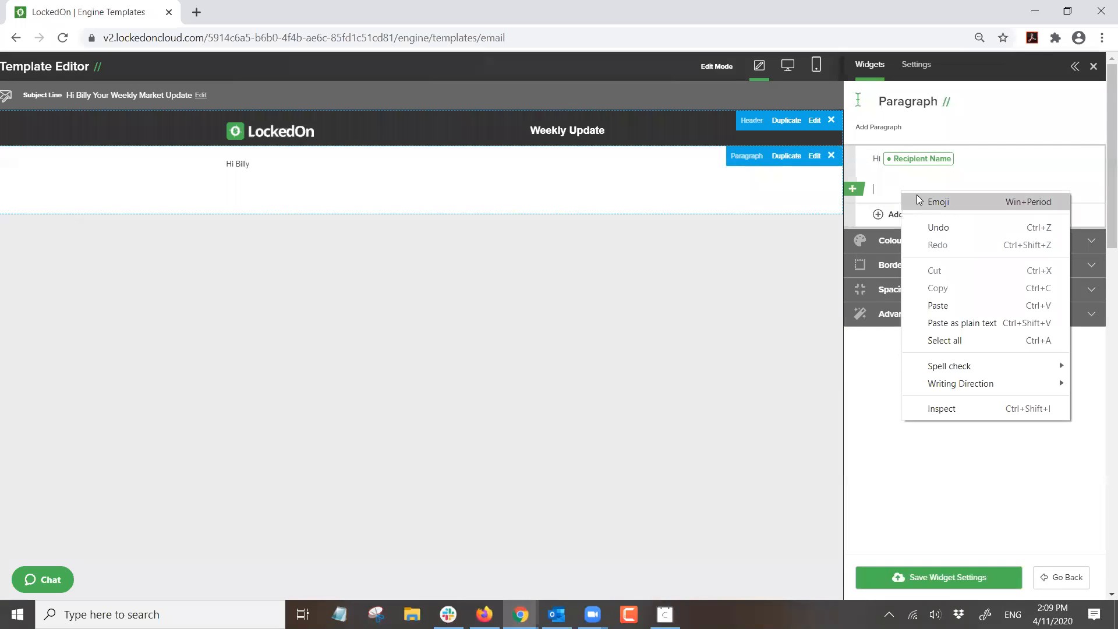
left_click(944, 320)
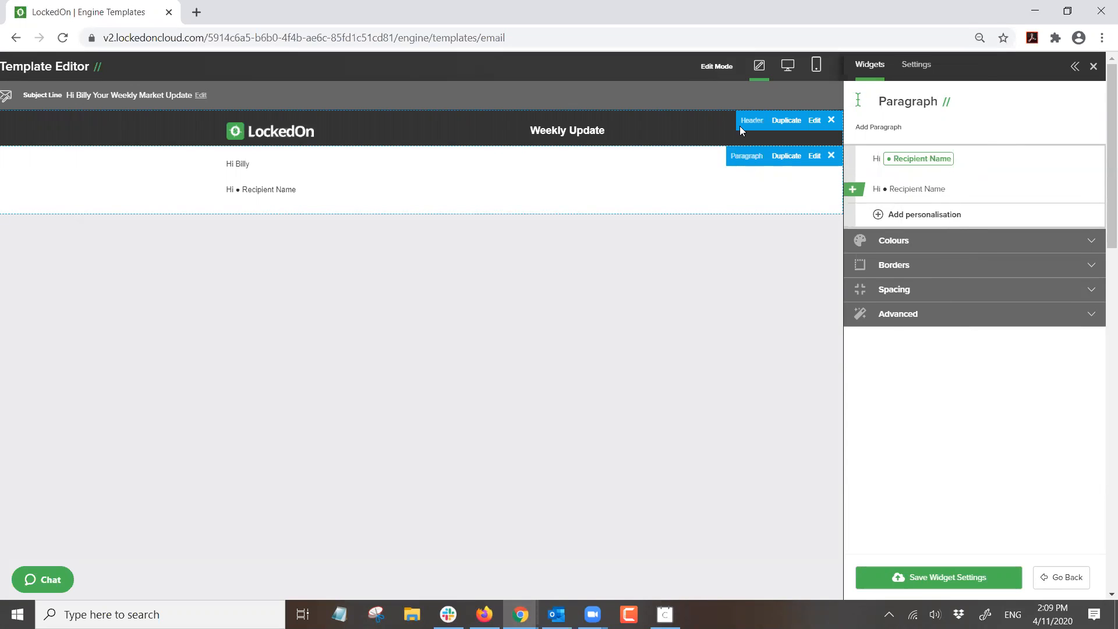
left_click_drag(955, 187, 870, 190)
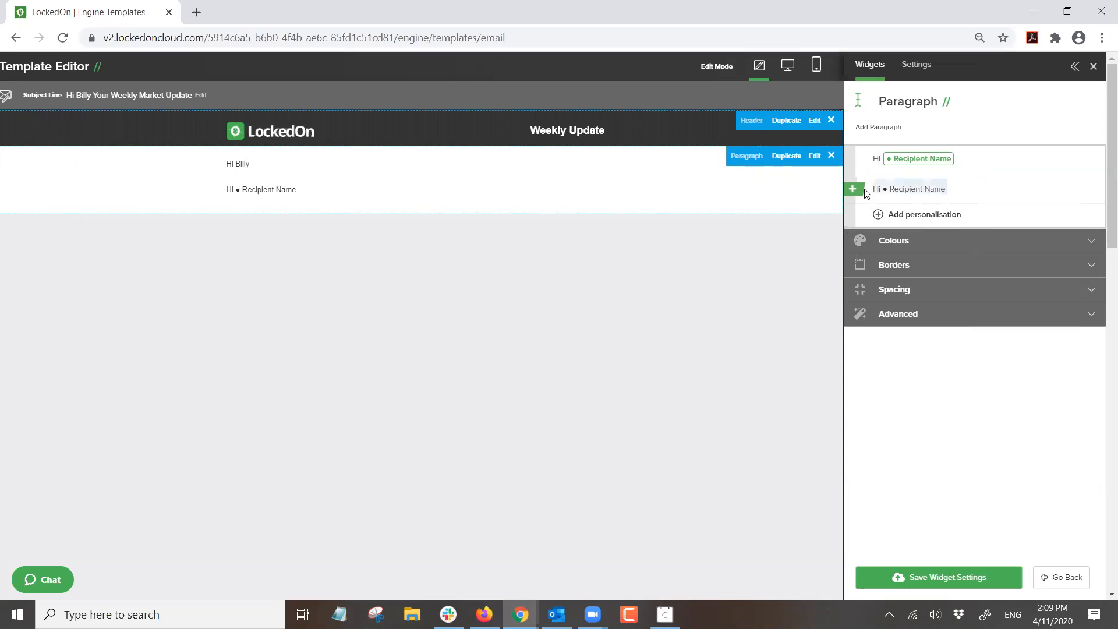
left_click(869, 166)
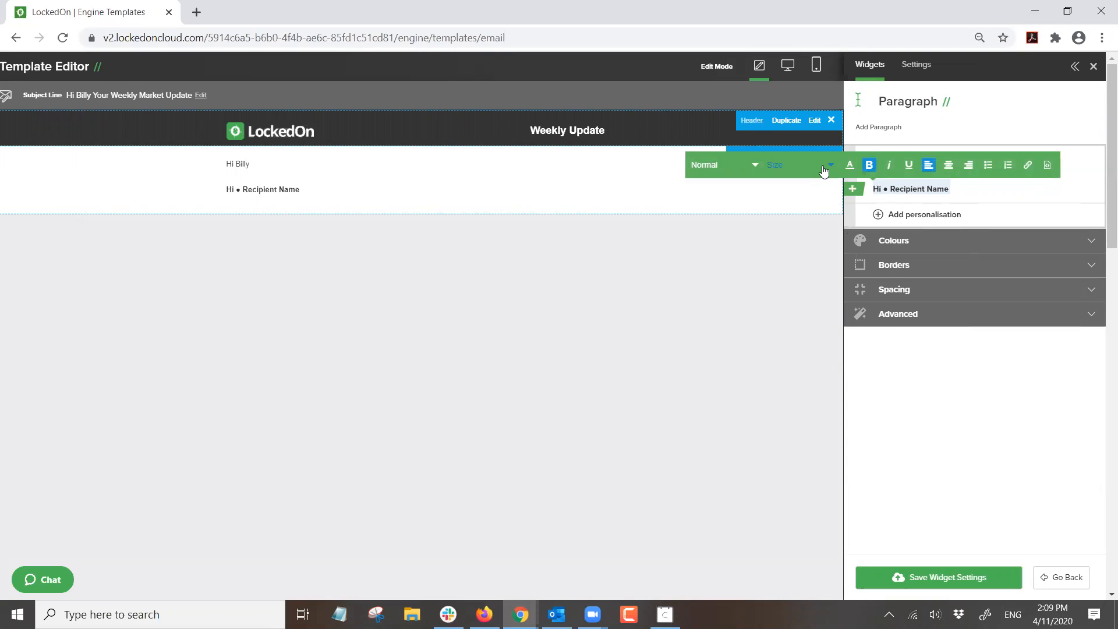
left_click(818, 168)
left_click(783, 410)
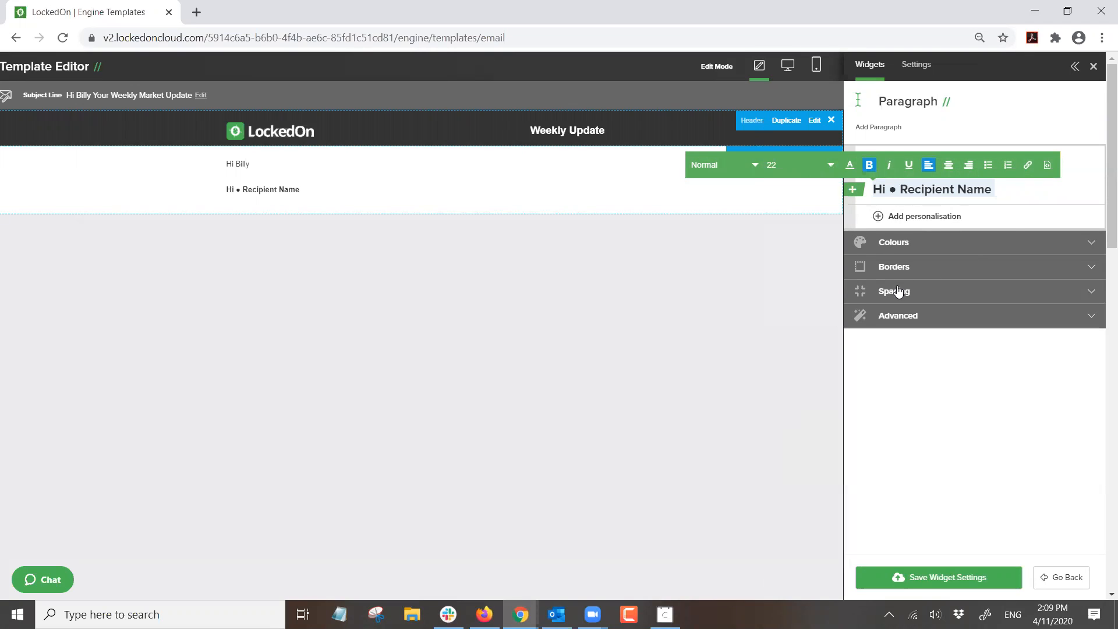
left_click(1030, 190)
- Replace the enlarged copy with 'Test text goes here' and save the paragraph
left_click_drag(995, 190, 843, 164)
key("BackSpace")
key("BackSpace")
key("Return")
type("Test text goes here")
left_click(942, 584)
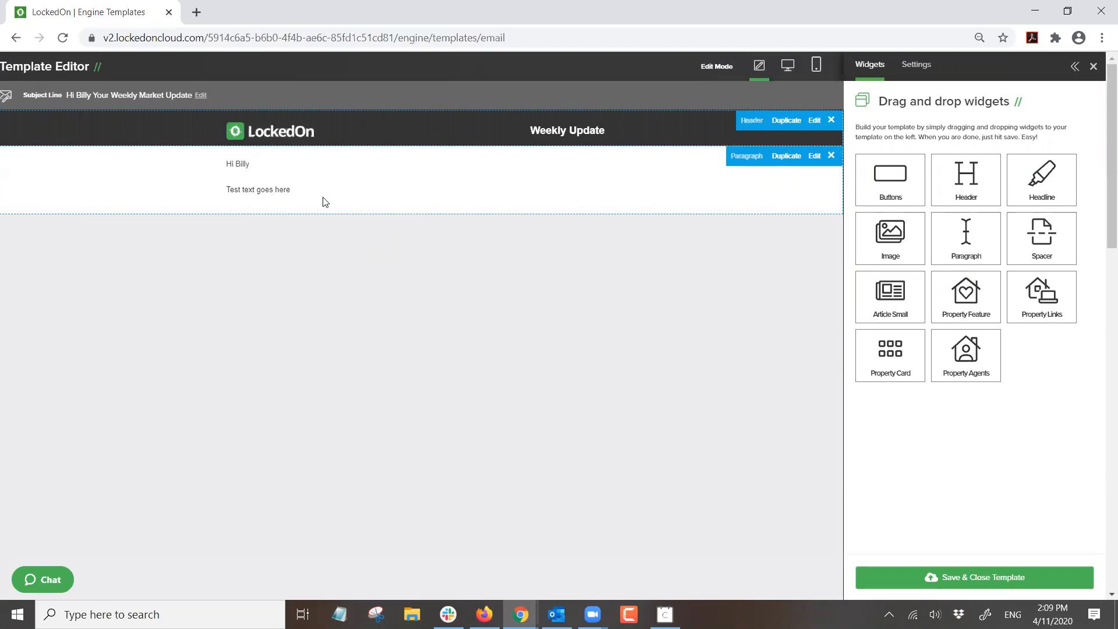
- Append '. Click here to see website' after the paragraph's existing text
left_click(815, 158)
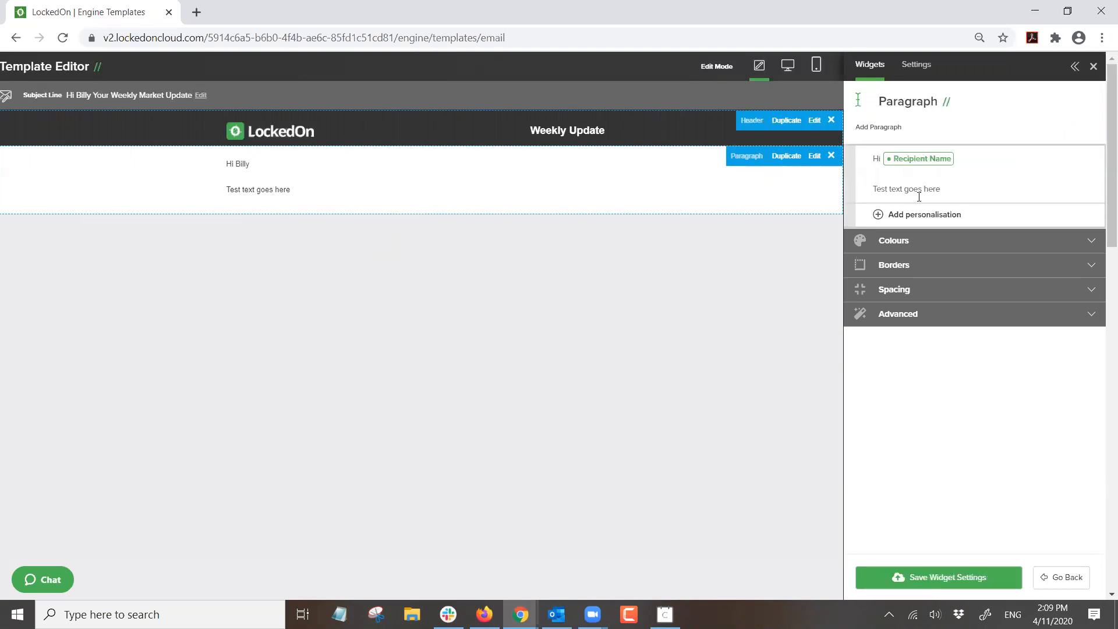
left_click(924, 192)
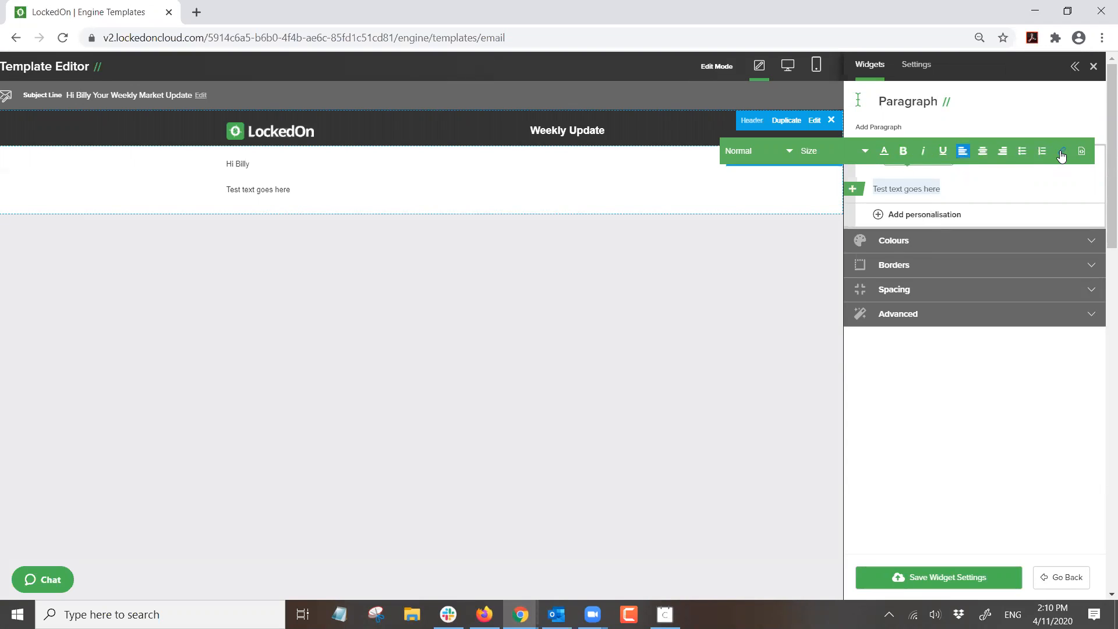
left_click(950, 186)
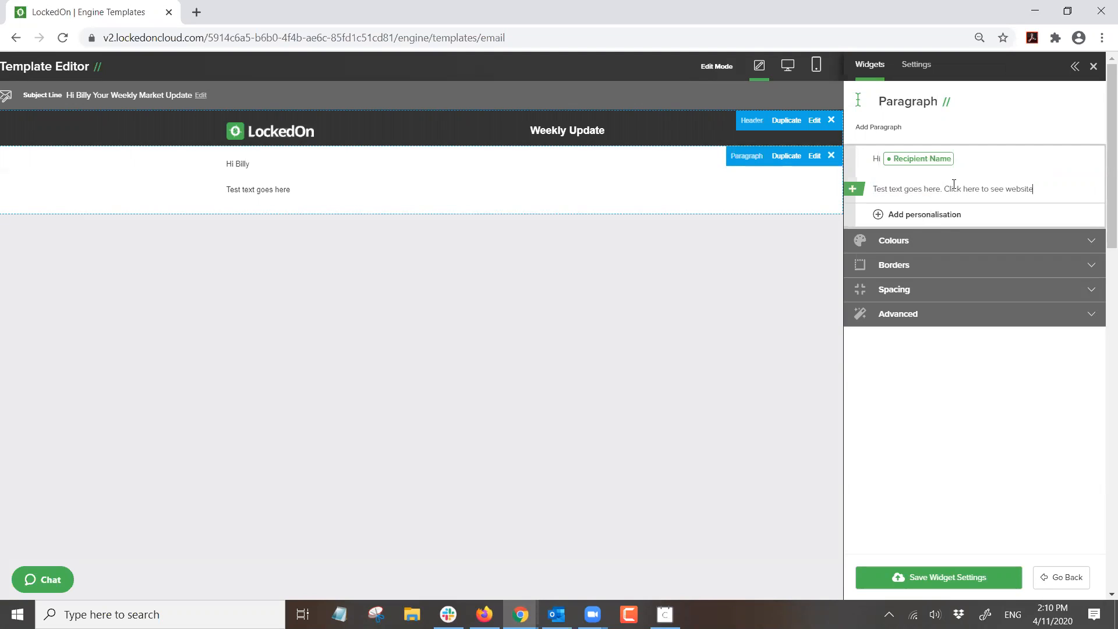
- Link 'Click here' to the LockedOn website address and save the paragraph widget
left_click_drag(981, 186, 943, 187)
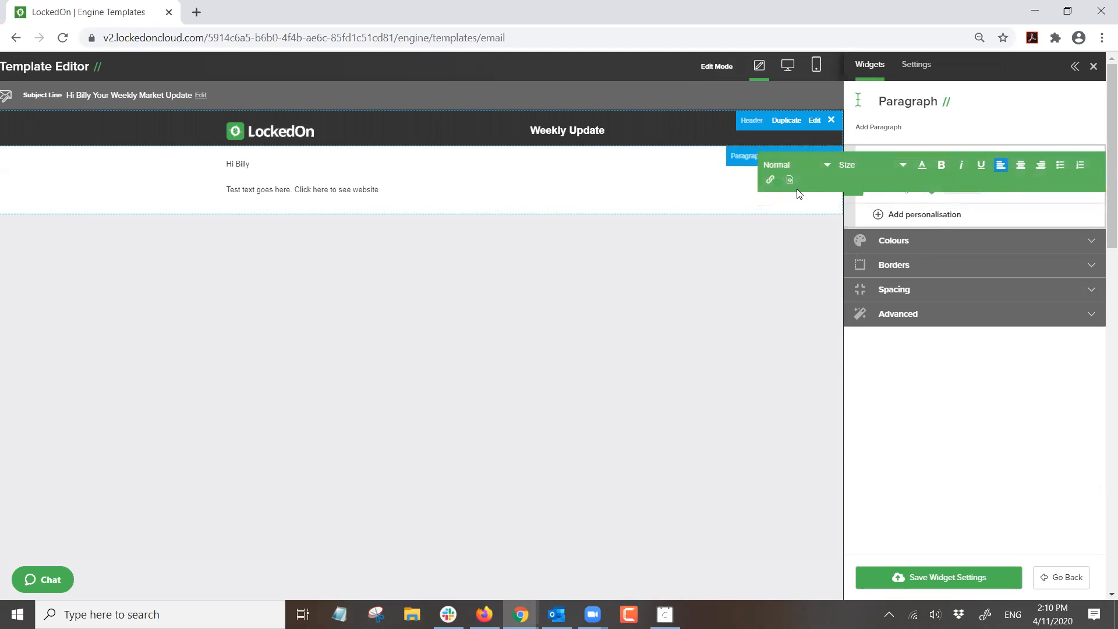
left_click(770, 179)
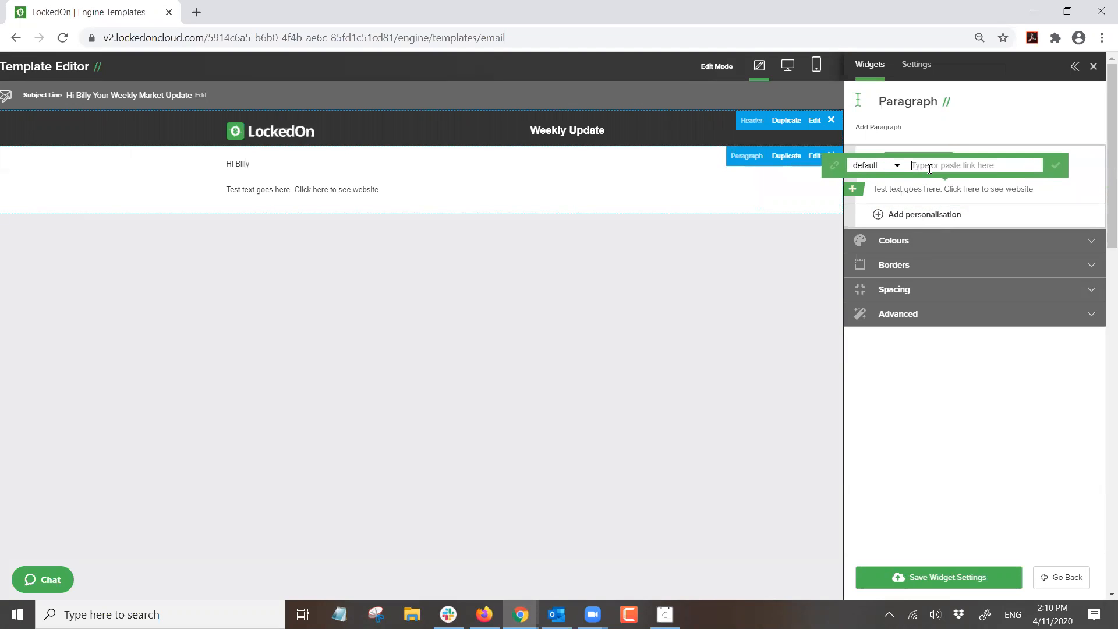
type("www.lockedon.com")
left_click(1054, 164)
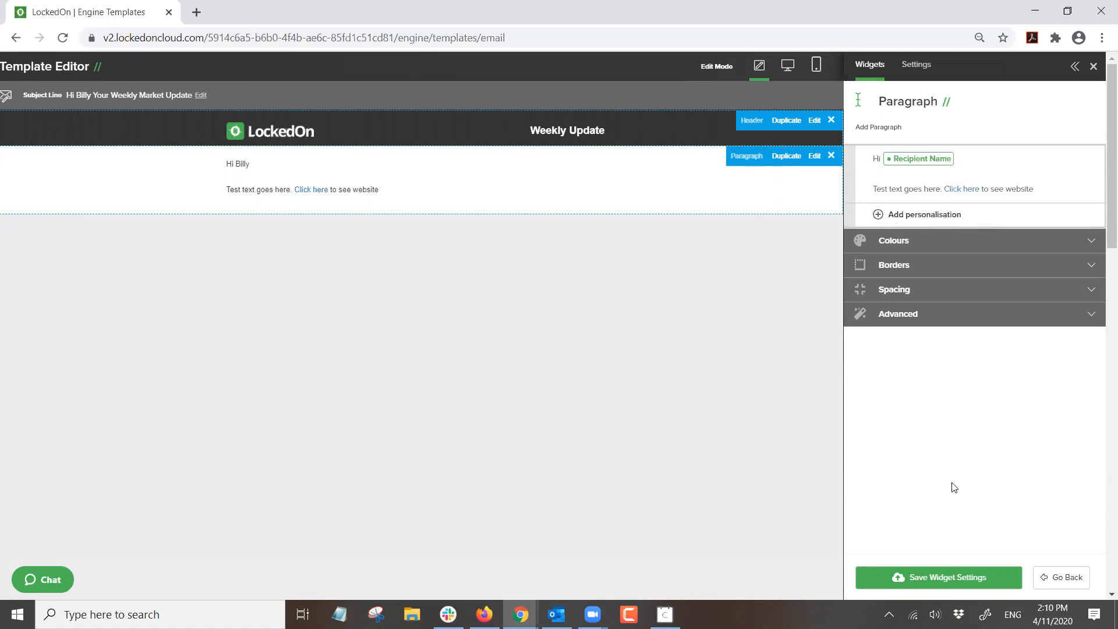
left_click(948, 582)
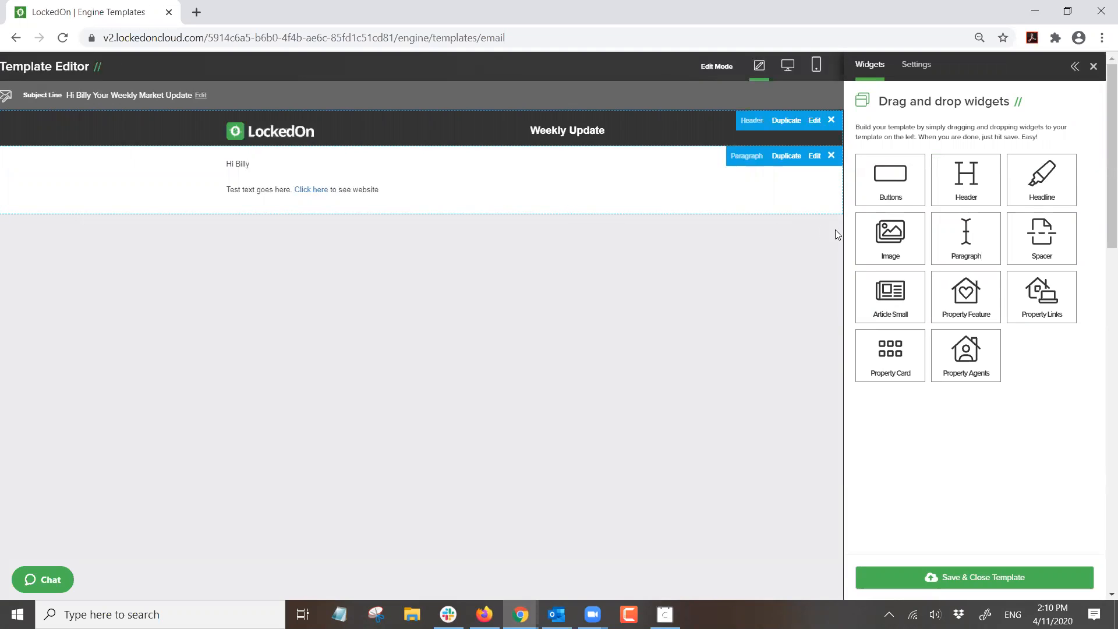
- Place an Image block above the paragraph, preview the 2–6 image layouts, then return to 1 Image
left_click_drag(889, 236, 402, 163)
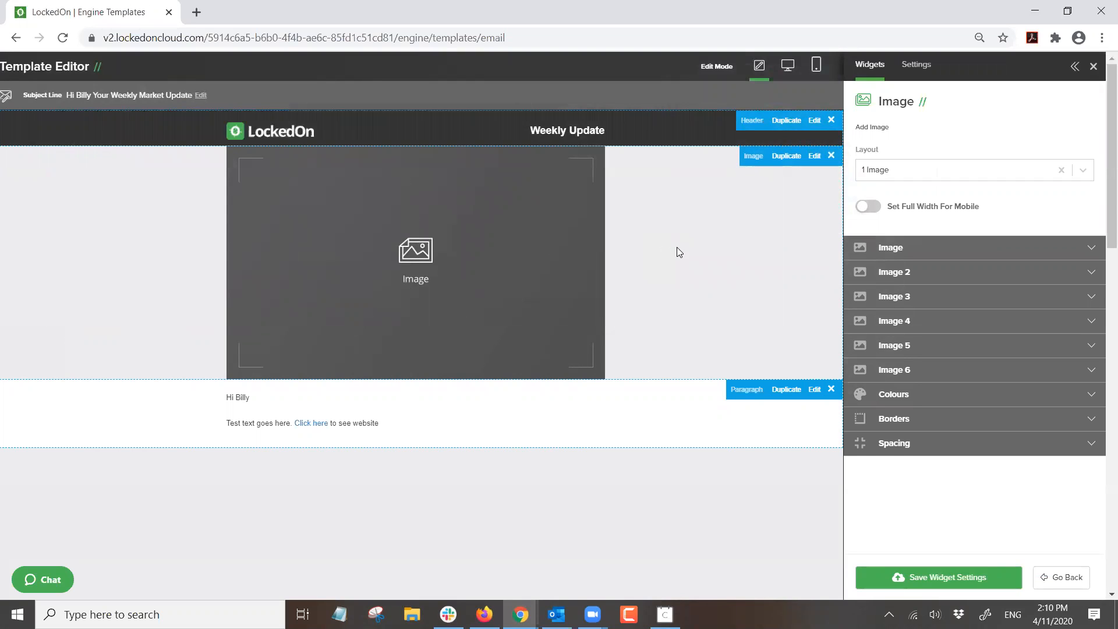
left_click(892, 175)
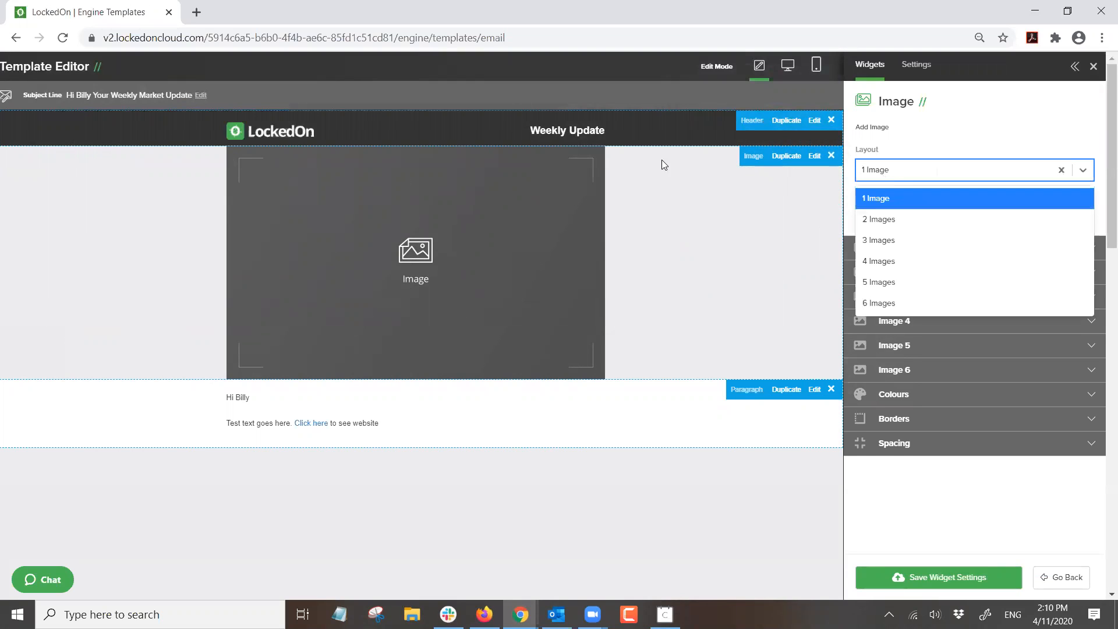
left_click(902, 219)
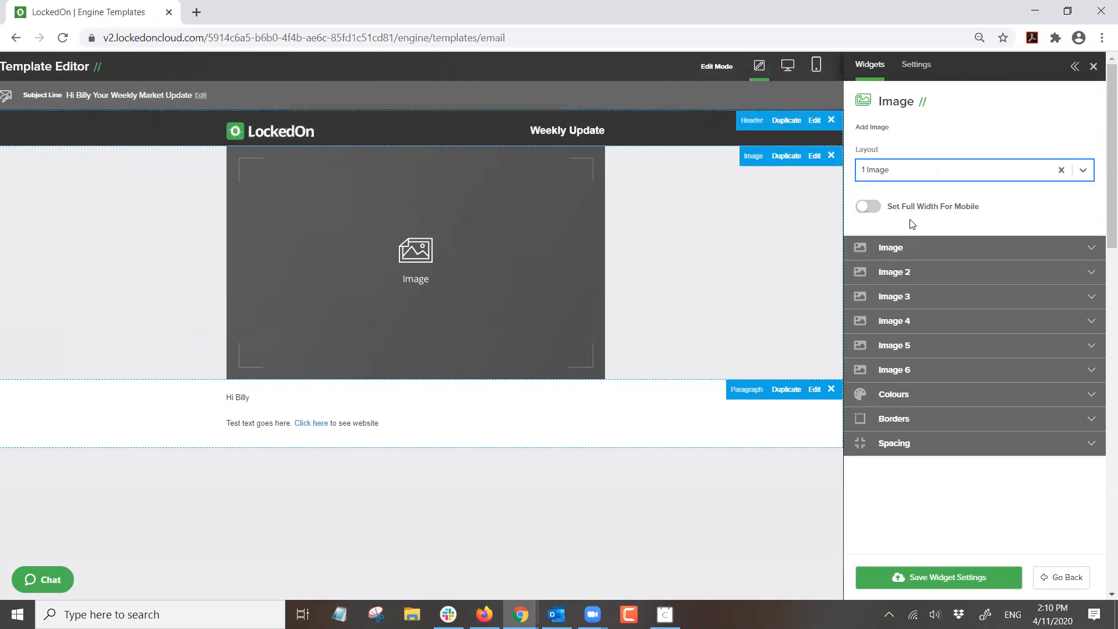
left_click(899, 177)
left_click(891, 240)
left_click(892, 173)
left_click(890, 261)
left_click(901, 181)
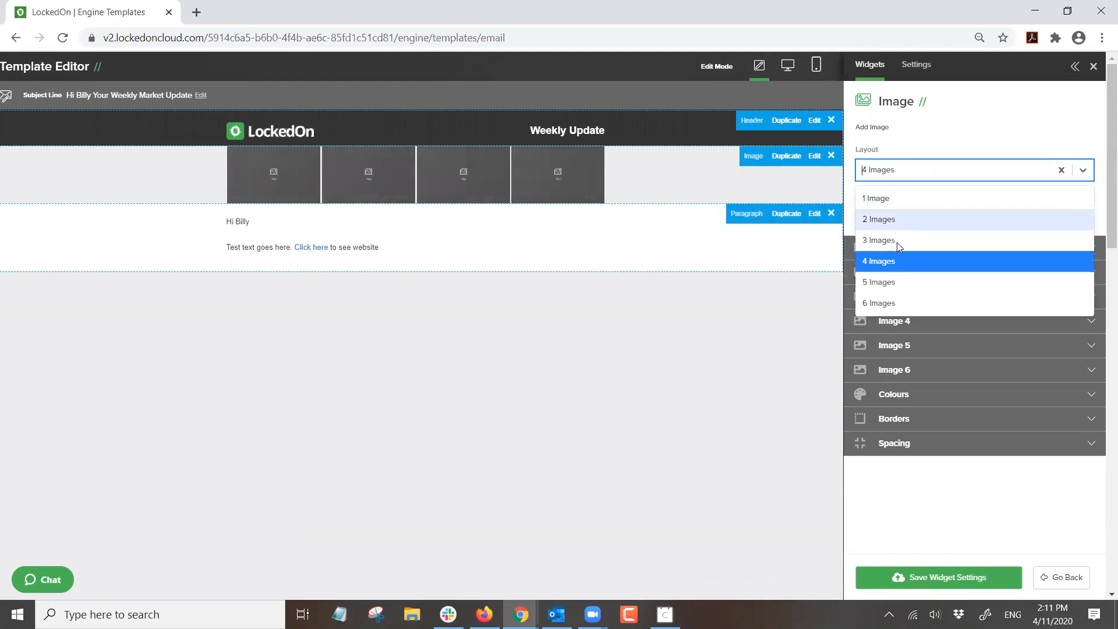
left_click(890, 281)
left_click(892, 176)
left_click(891, 304)
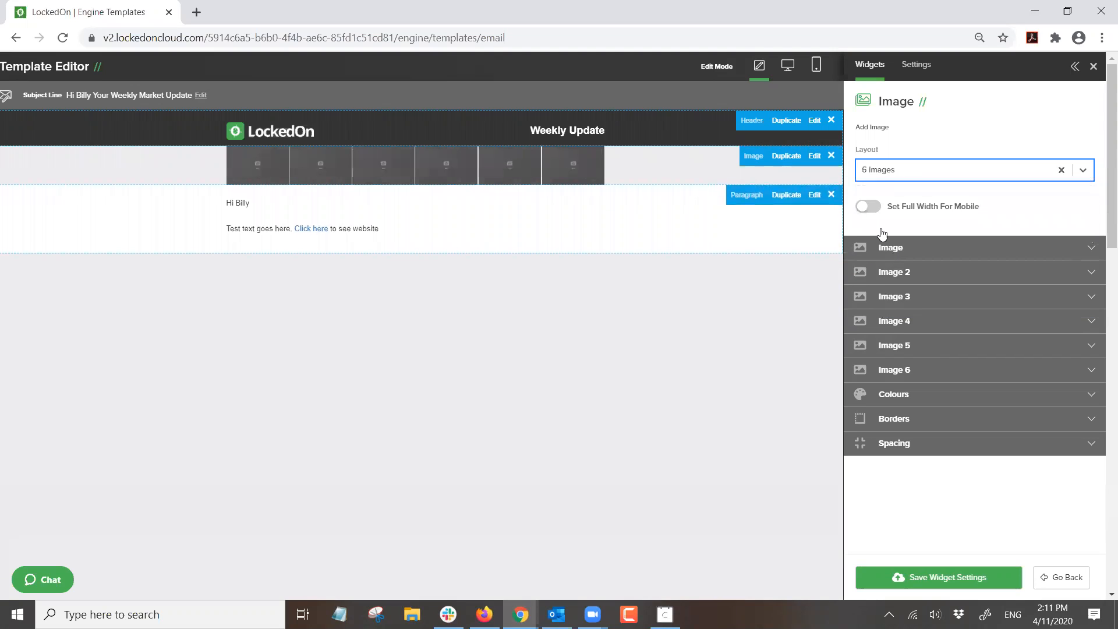
left_click(883, 170)
left_click(879, 196)
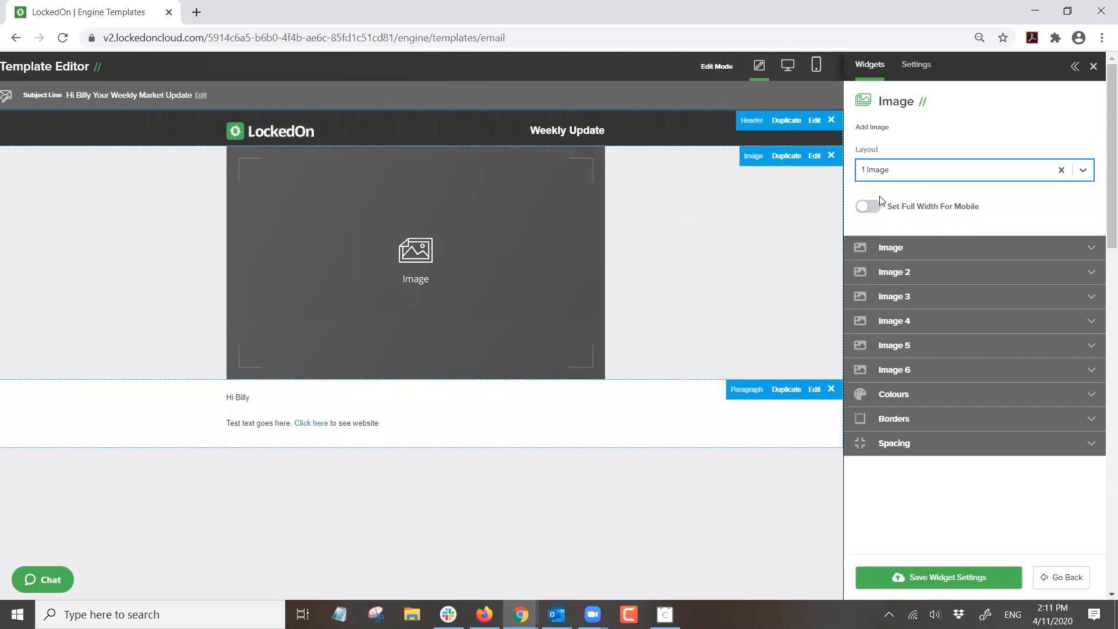
- Compare the first image's width across layouts (650, 320, 214), then return to one image
left_click(889, 247)
left_click_drag(1046, 338, 1002, 338)
left_click(936, 171)
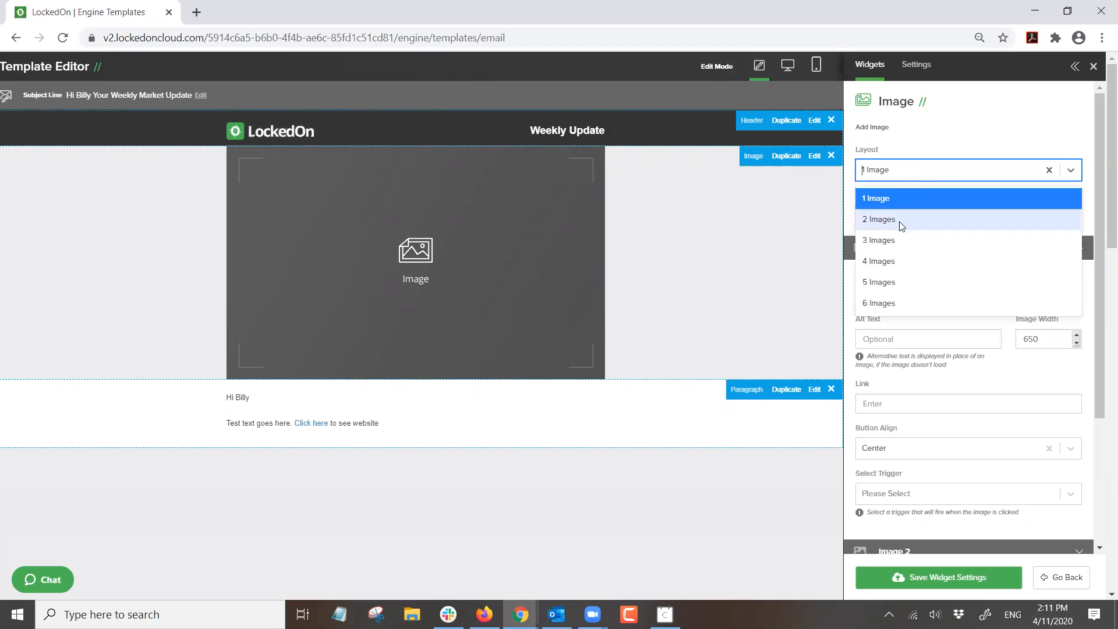
left_click(902, 222)
left_click_drag(1033, 338, 1003, 336)
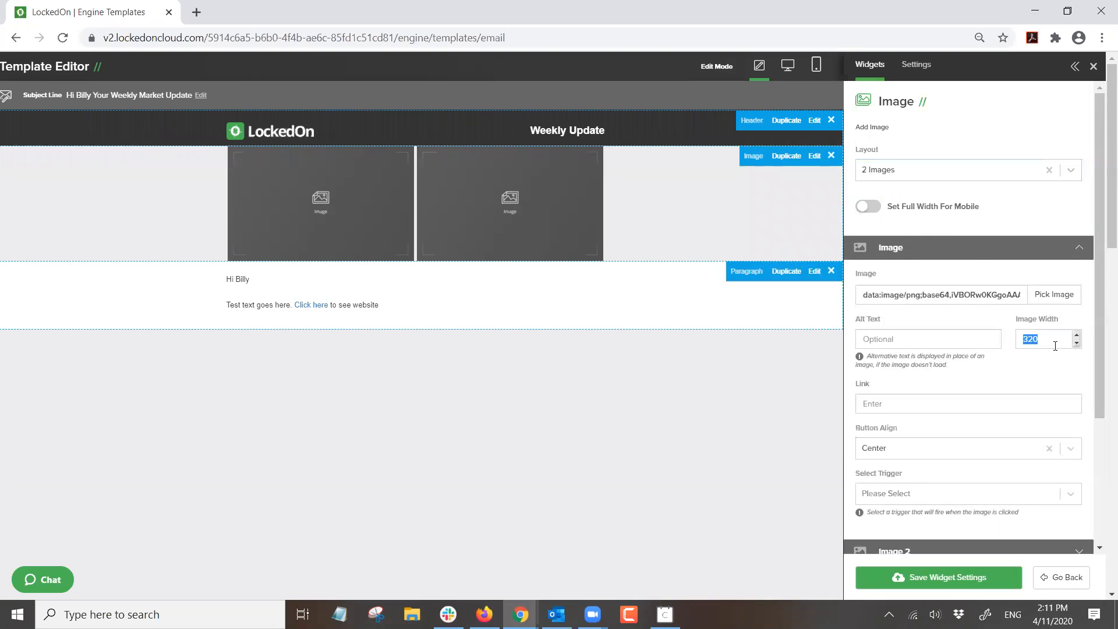
left_click(896, 171)
left_click(896, 241)
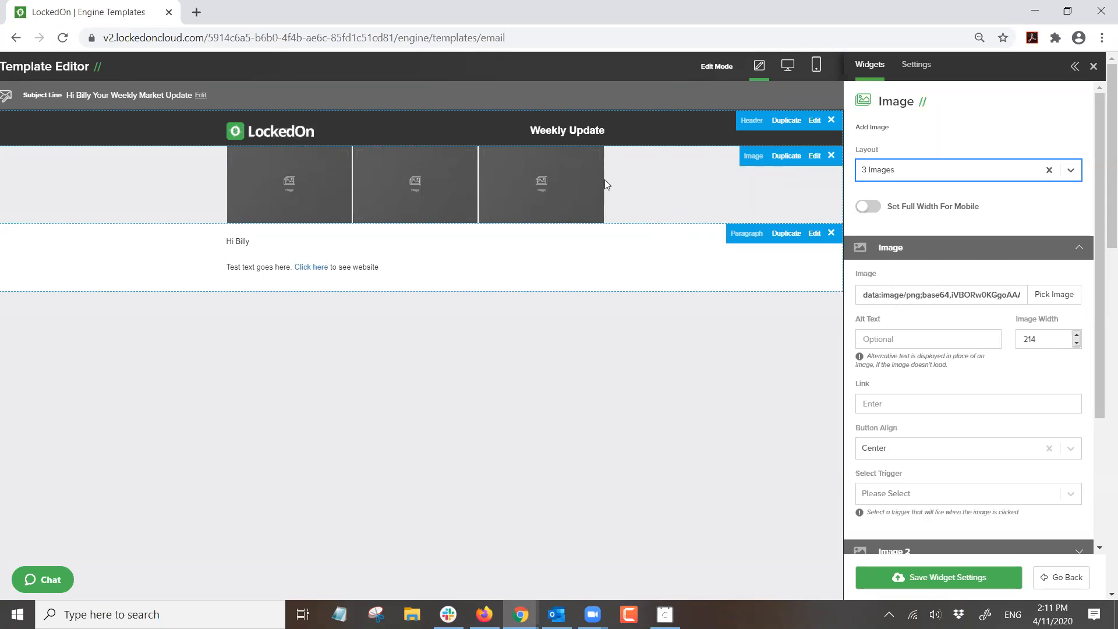
left_click(930, 173)
left_click(916, 192)
- Reopen the first image's settings and browse the image library for a picture
left_click(931, 254)
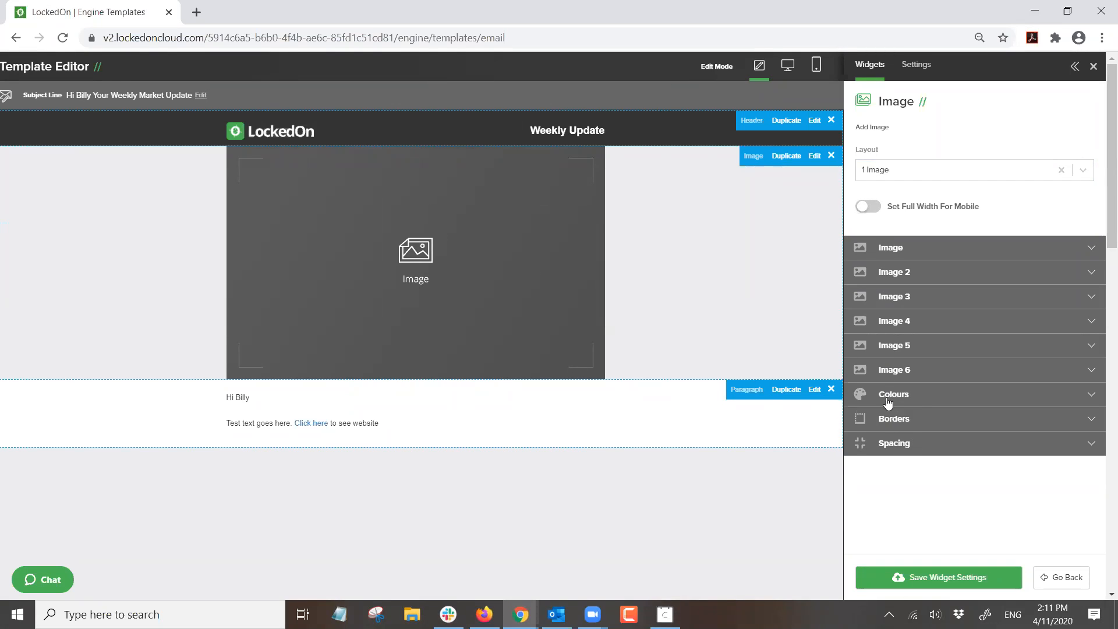
left_click(893, 254)
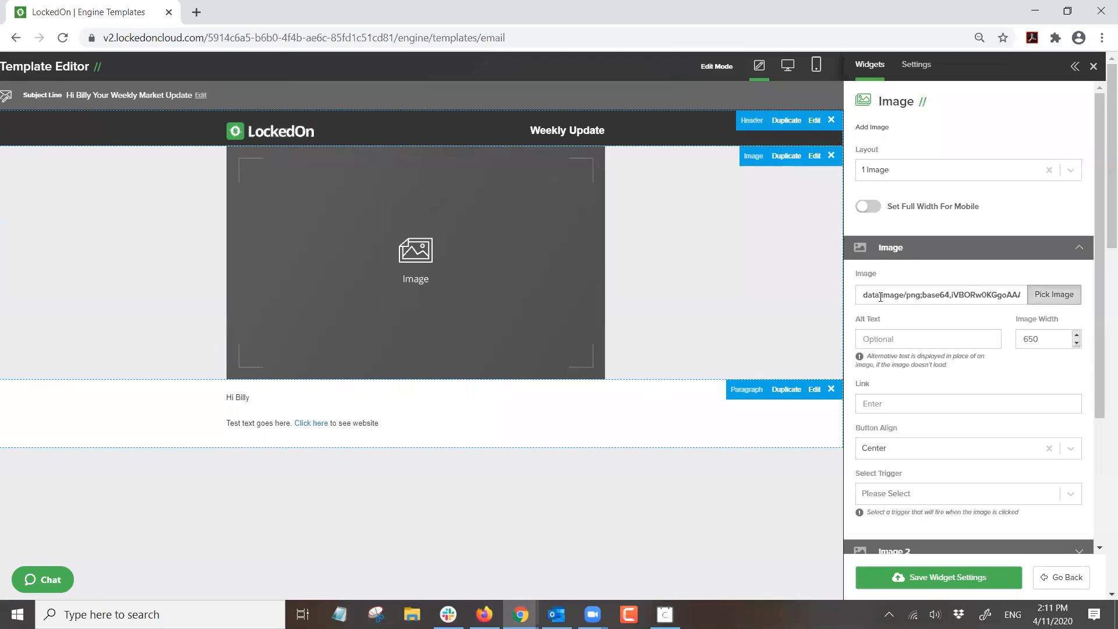
left_click(880, 297)
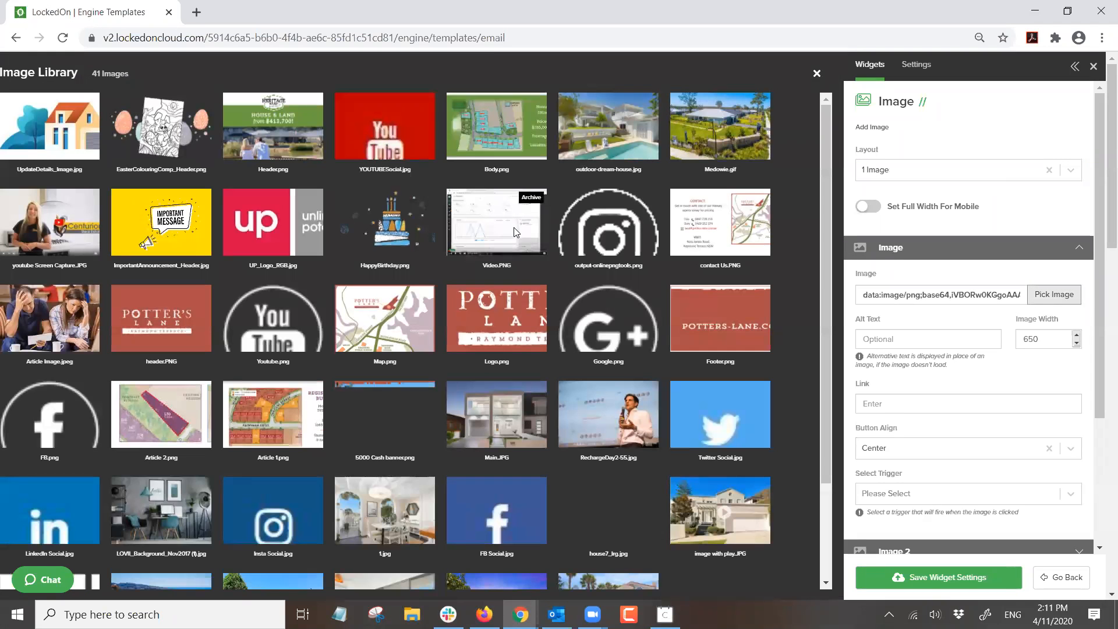
- Upload in-house coaching.jpg from Desktop Docs and use it as the block's image
scroll(516, 238, "down", 3)
scroll(510, 243, "down", 2)
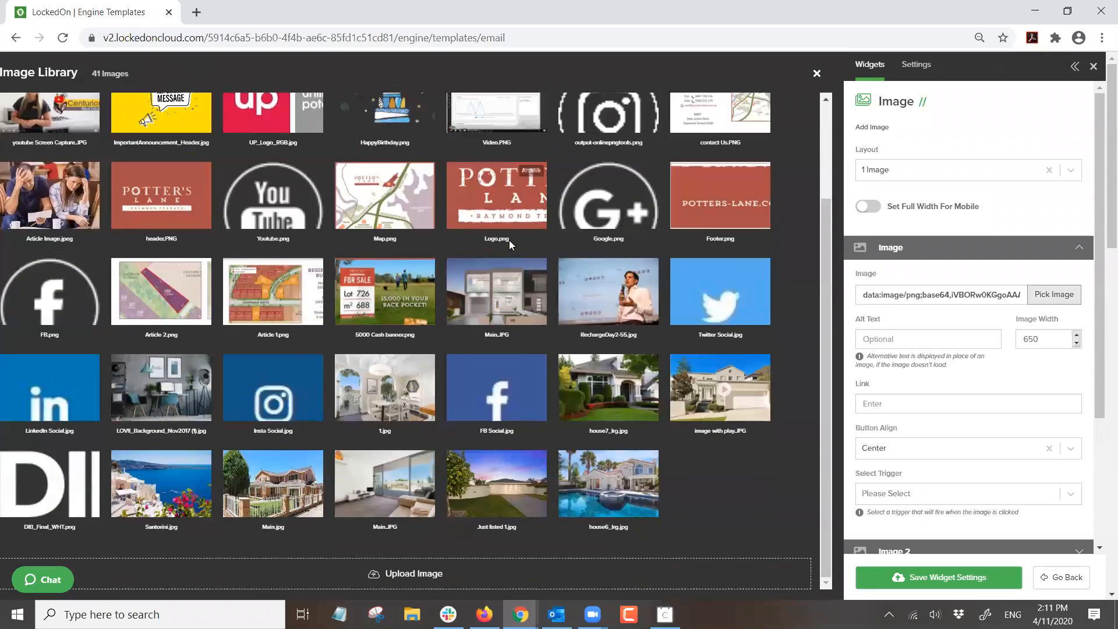
left_click(438, 574)
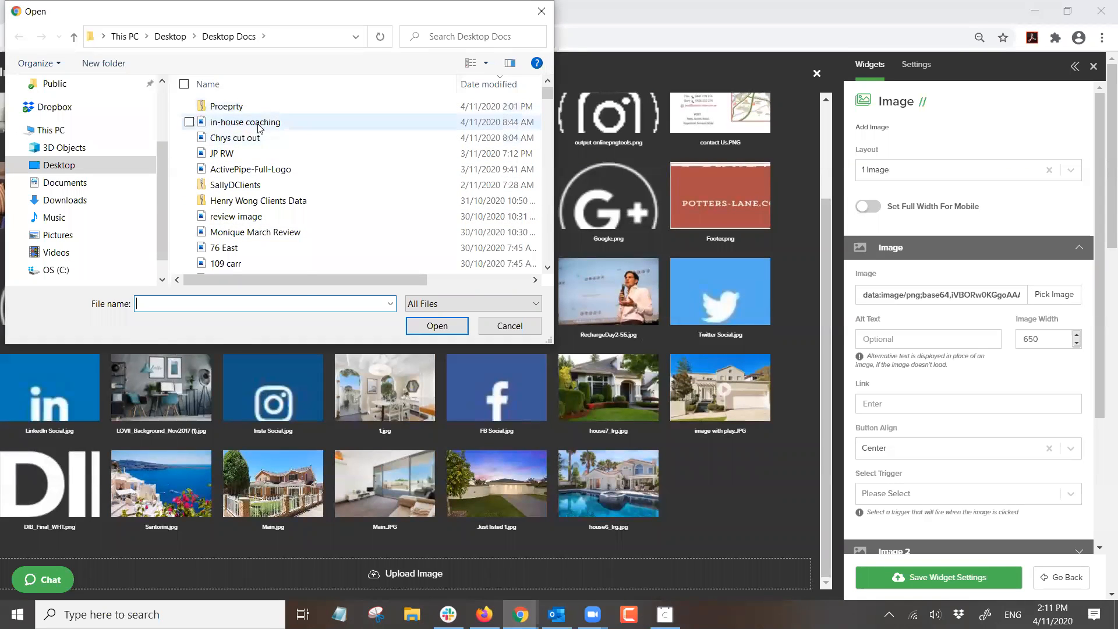
double_click(262, 122)
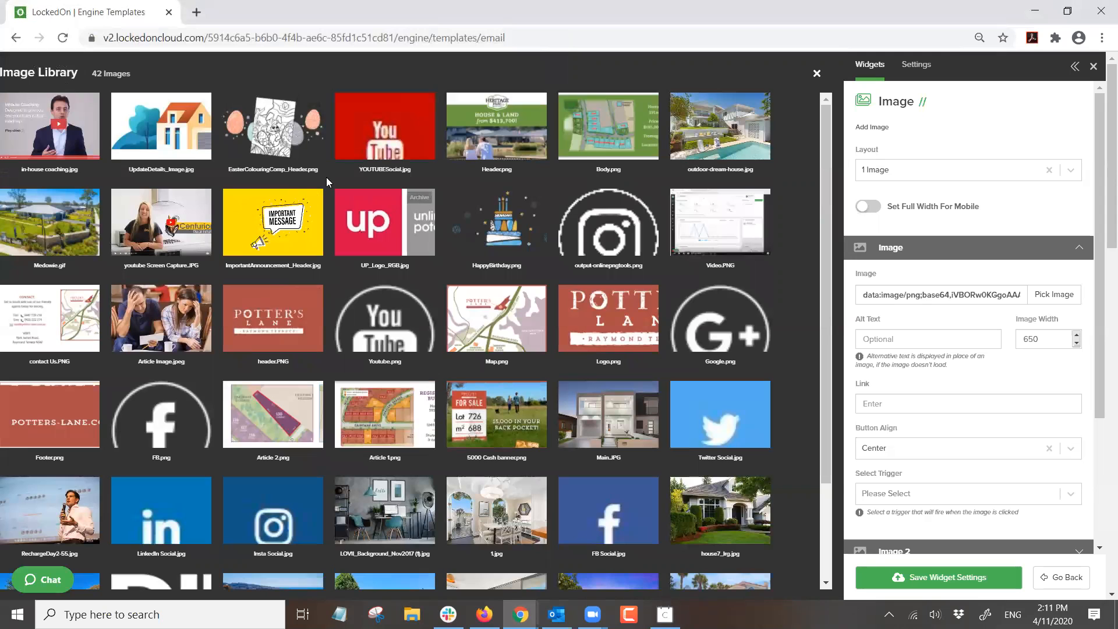
left_click(41, 132)
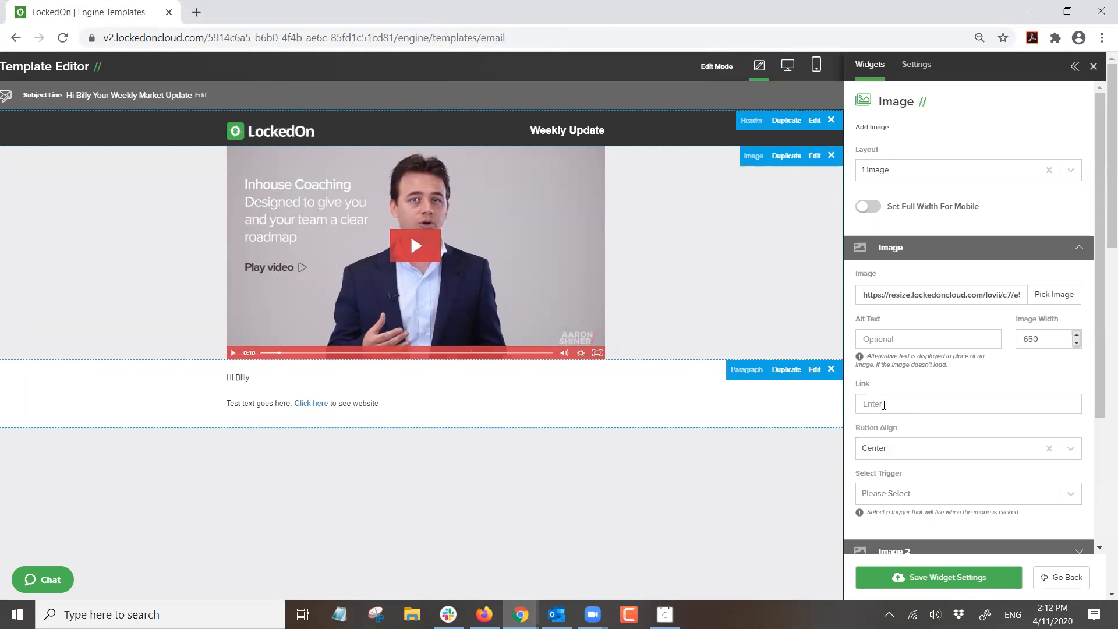
- Enter the blog web address in the image's Link field
type("www.aaronshiner.com/blog")
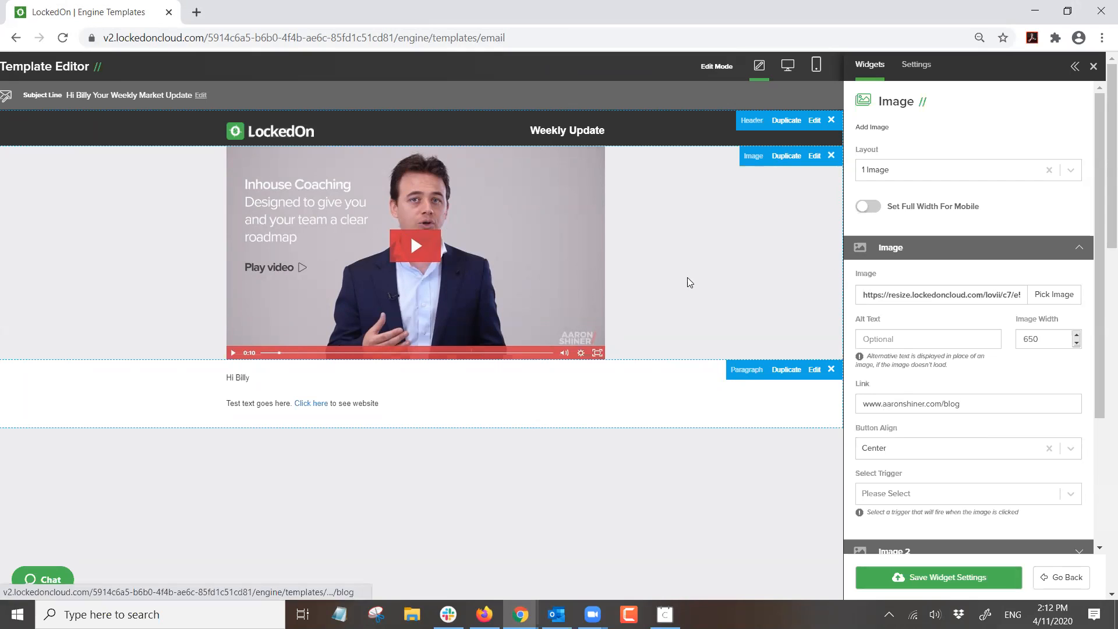
- Give Image 2 the youtube Screen Capture picture, then set the layout back to 1 Image
left_click(877, 175)
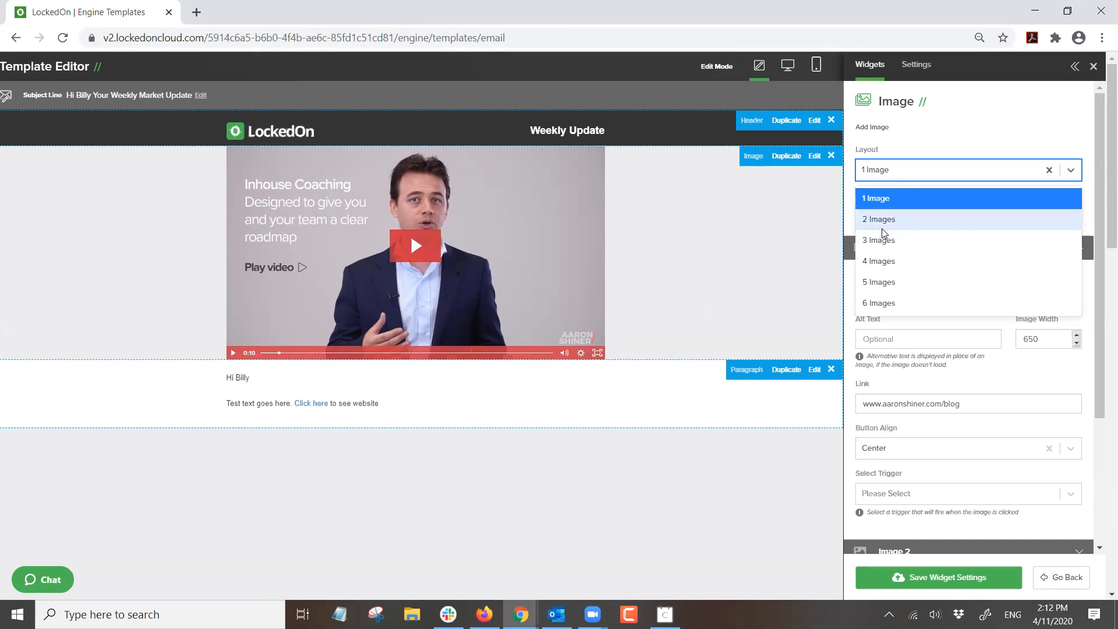
left_click(882, 227)
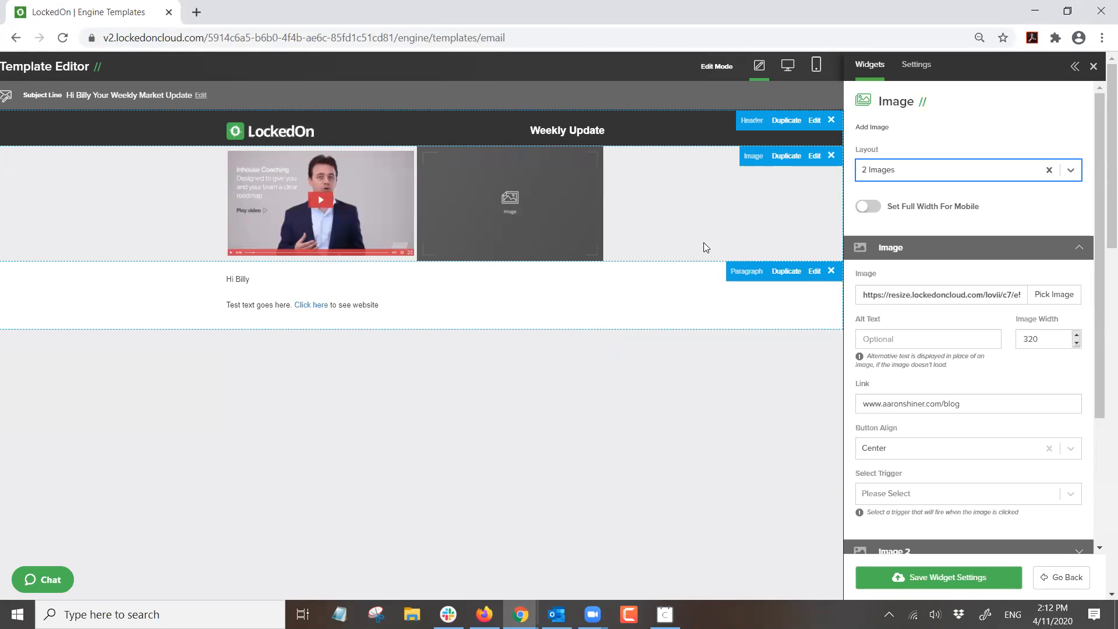
left_click(960, 250)
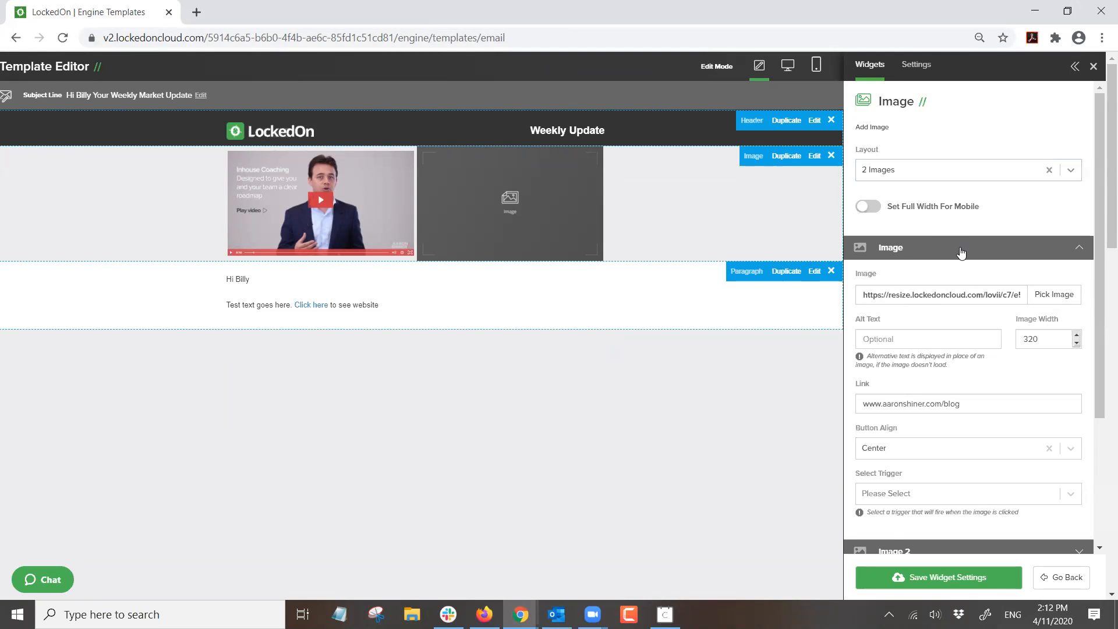
left_click(884, 283)
left_click(1053, 319)
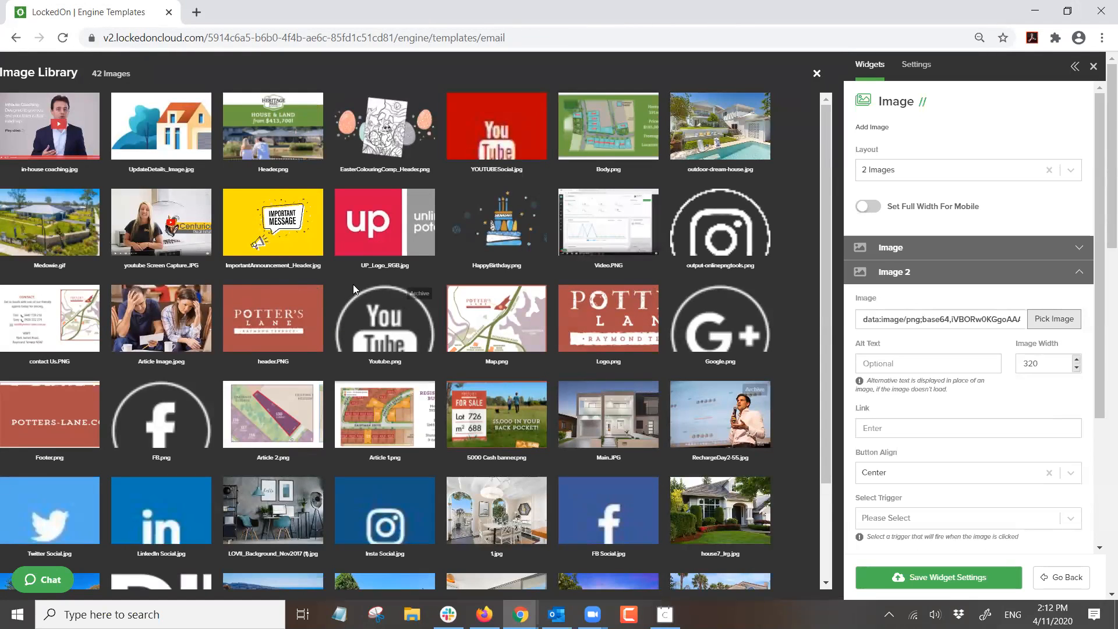
left_click(144, 227)
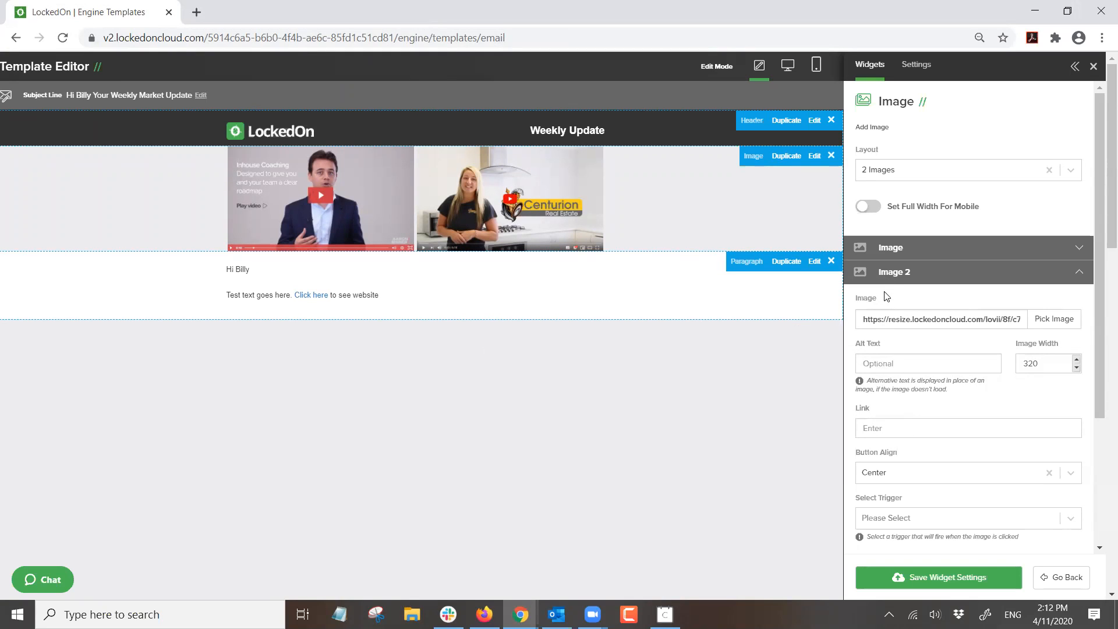
left_click(966, 172)
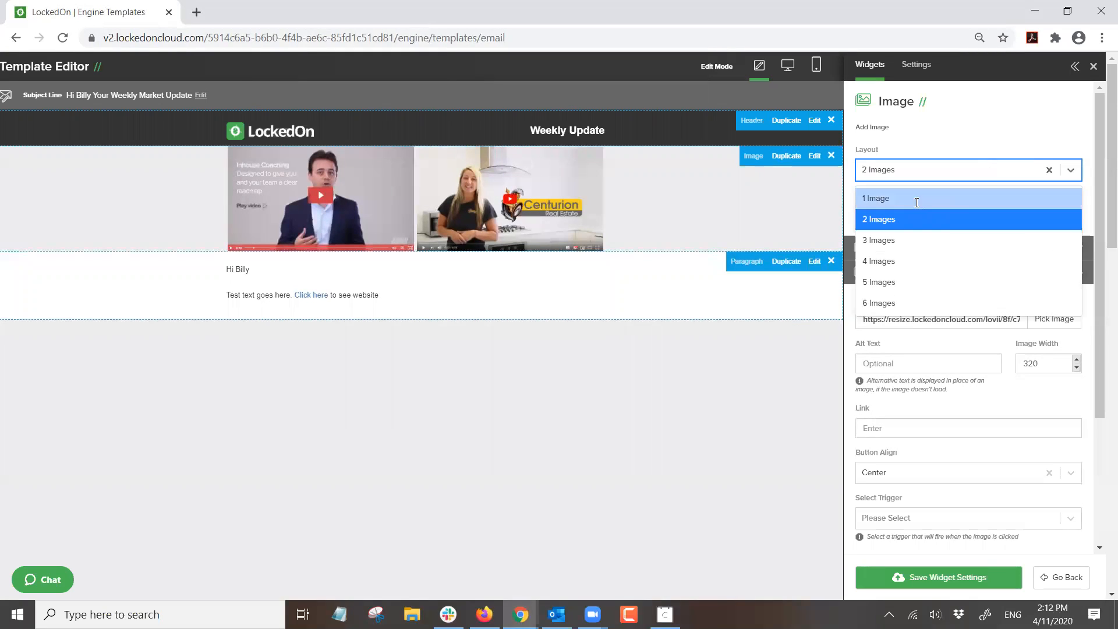
left_click(918, 199)
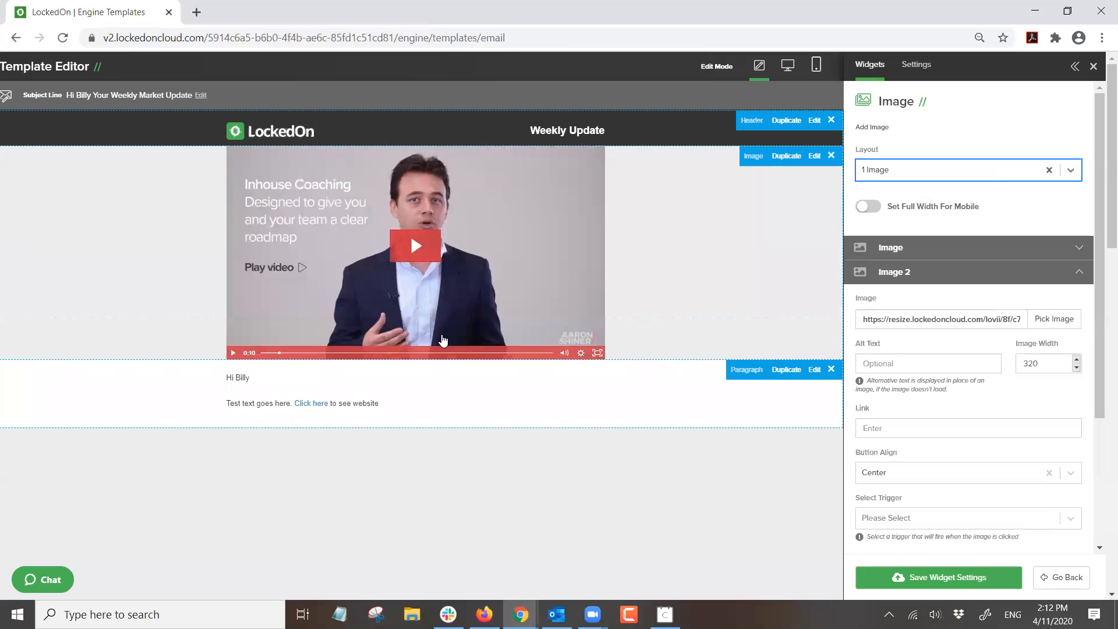
left_click(893, 275)
- Set the image block's row background colour to white (#ffffff)
left_click(896, 396)
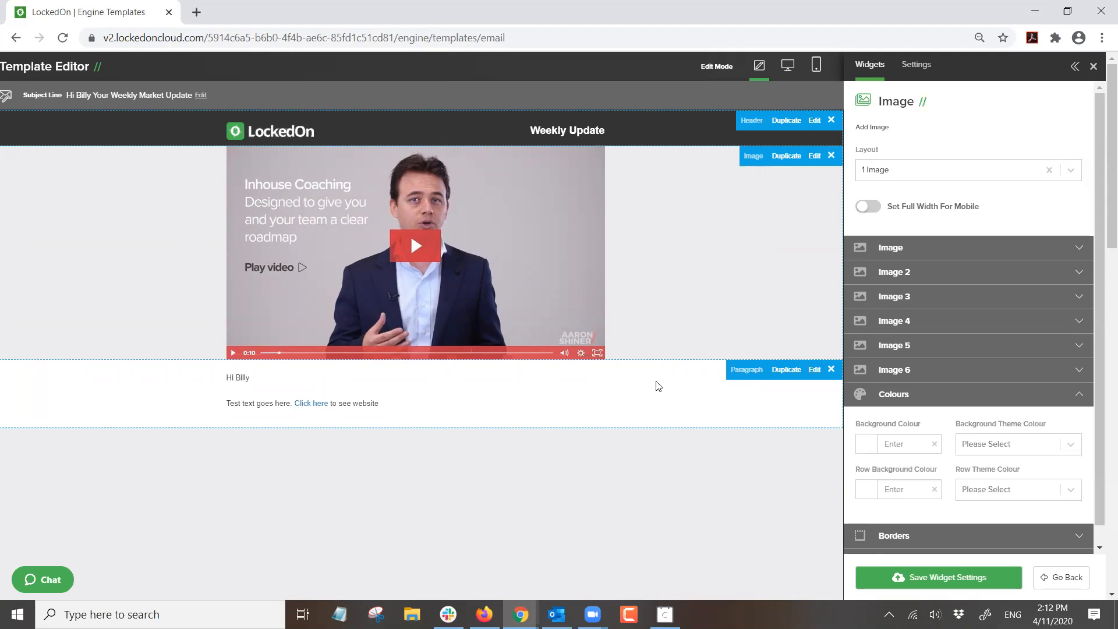
scroll(890, 454, "down", 1)
left_click(867, 475)
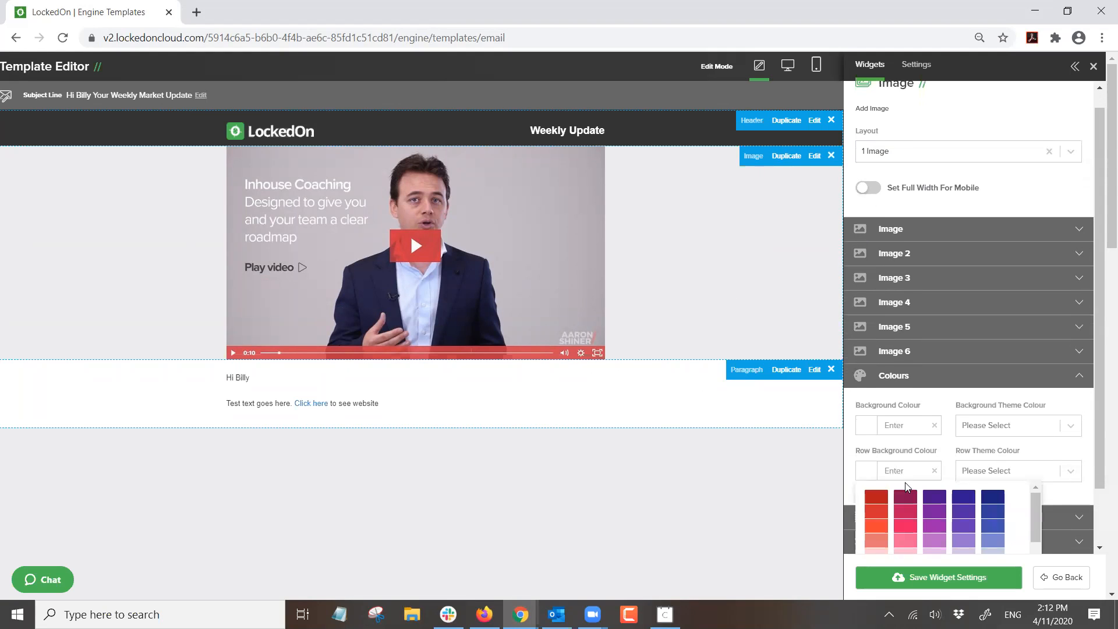
scroll(961, 512, "down", 2)
scroll(962, 513, "down", 1)
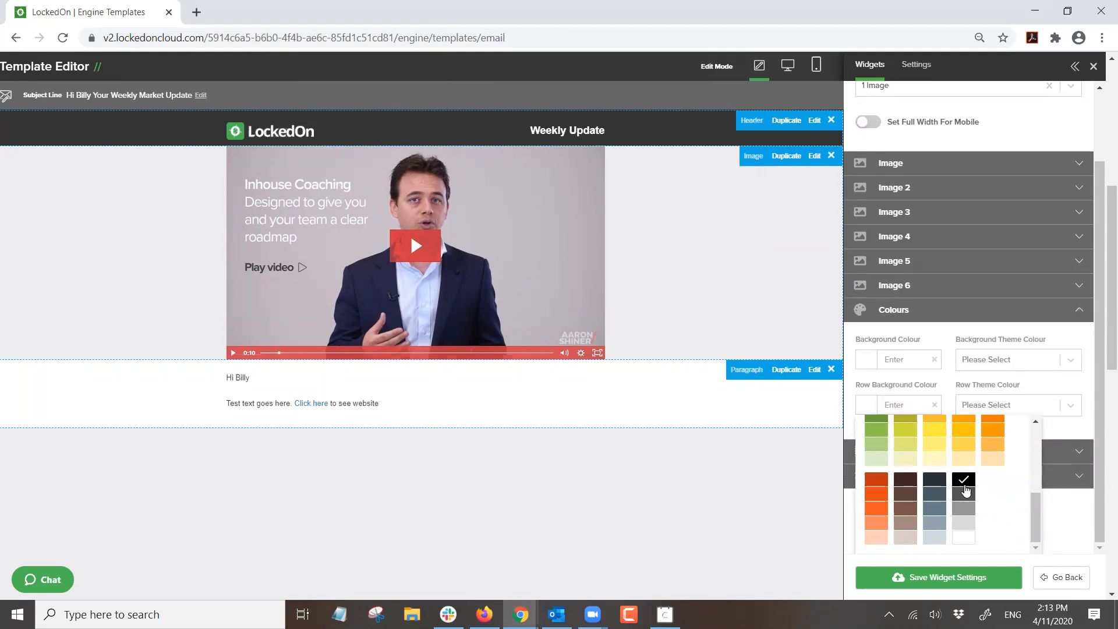
left_click(963, 541)
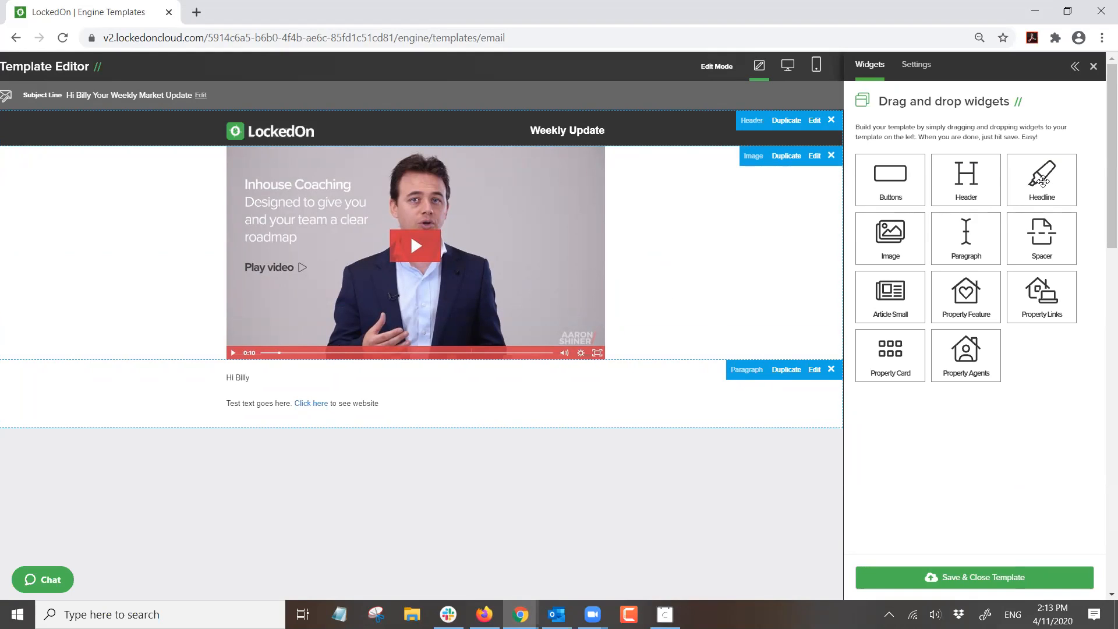
- Add a headline reading 'Market Update' in bold white text
left_click_drag(1042, 181, 402, 459)
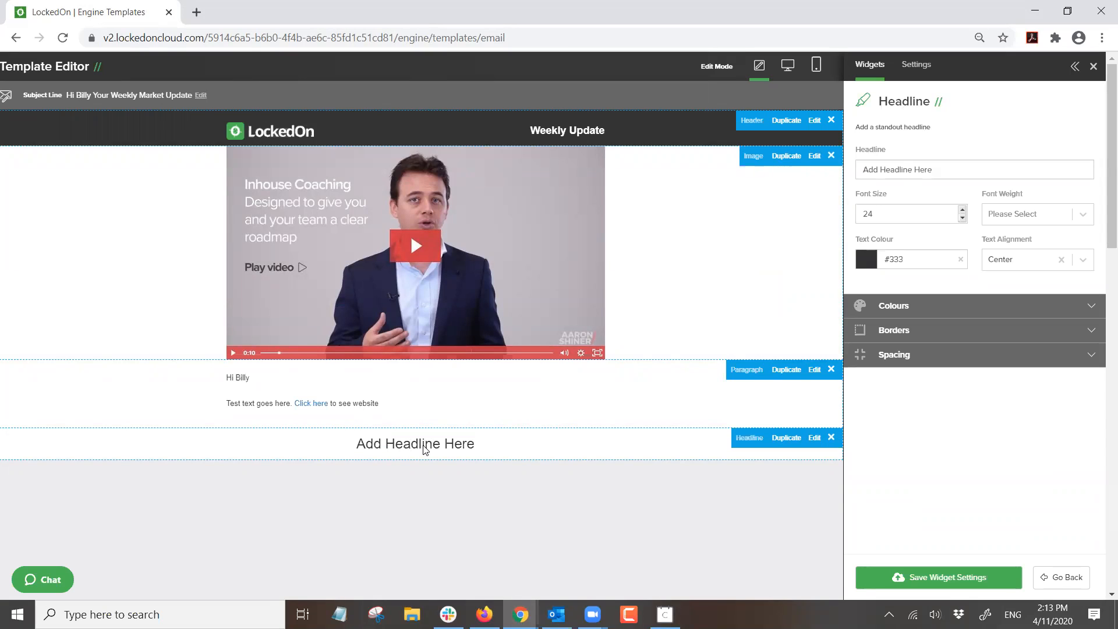
left_click_drag(951, 170, 767, 167)
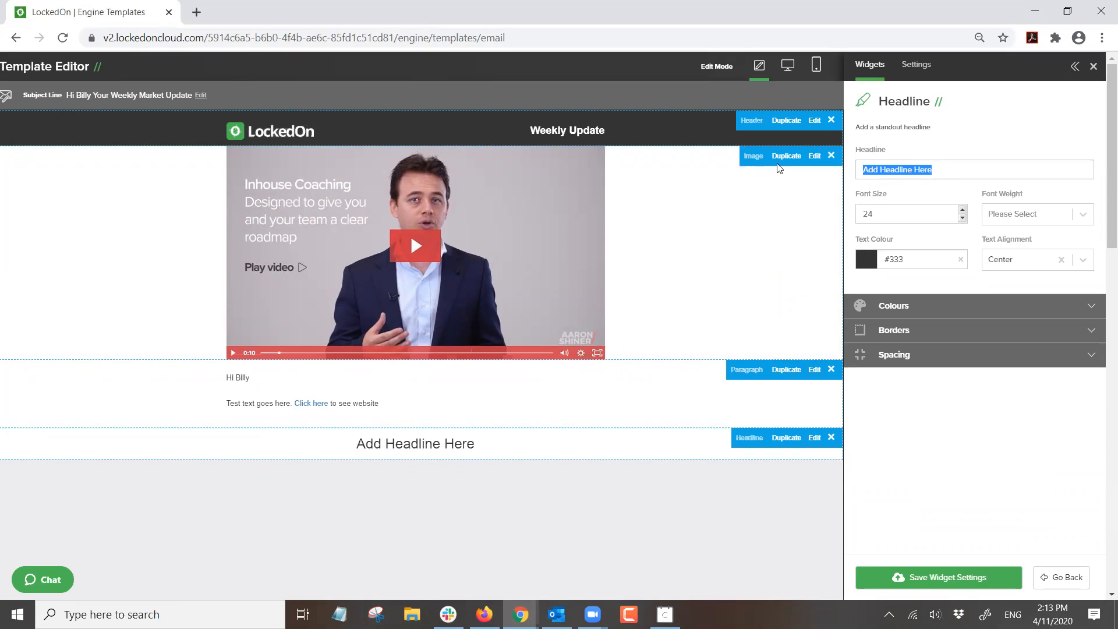
type("Market Update")
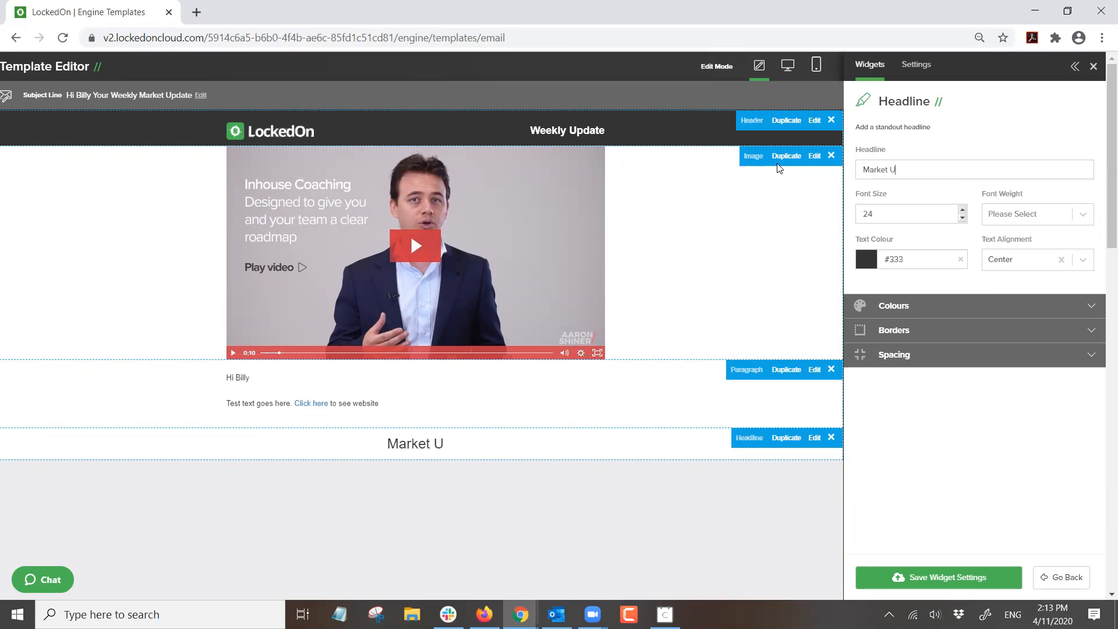
left_click(1000, 226)
left_click(996, 244)
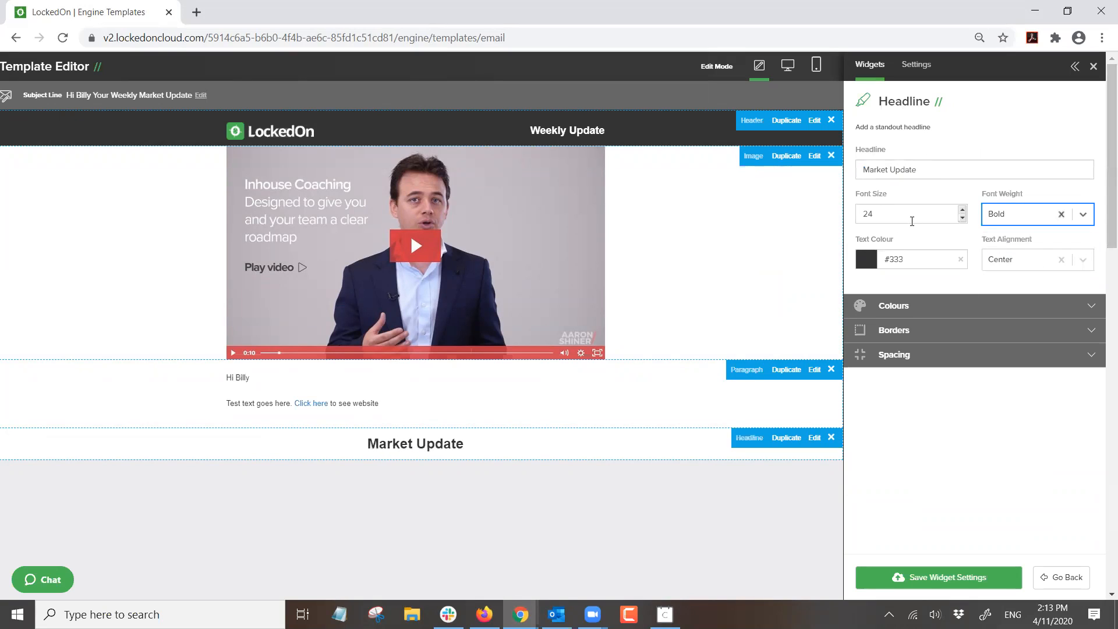
left_click(892, 258)
scroll(956, 349, "down", 3)
left_click(961, 396)
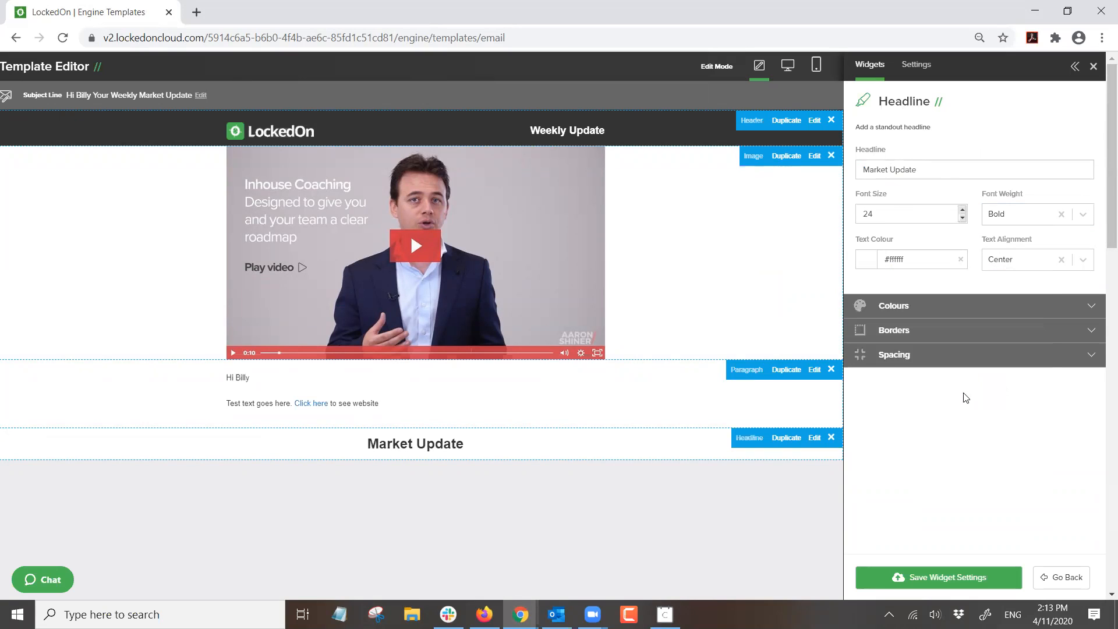
- Set the headline row's theme colour to green Highlight Color and move it above the paragraph
left_click(871, 308)
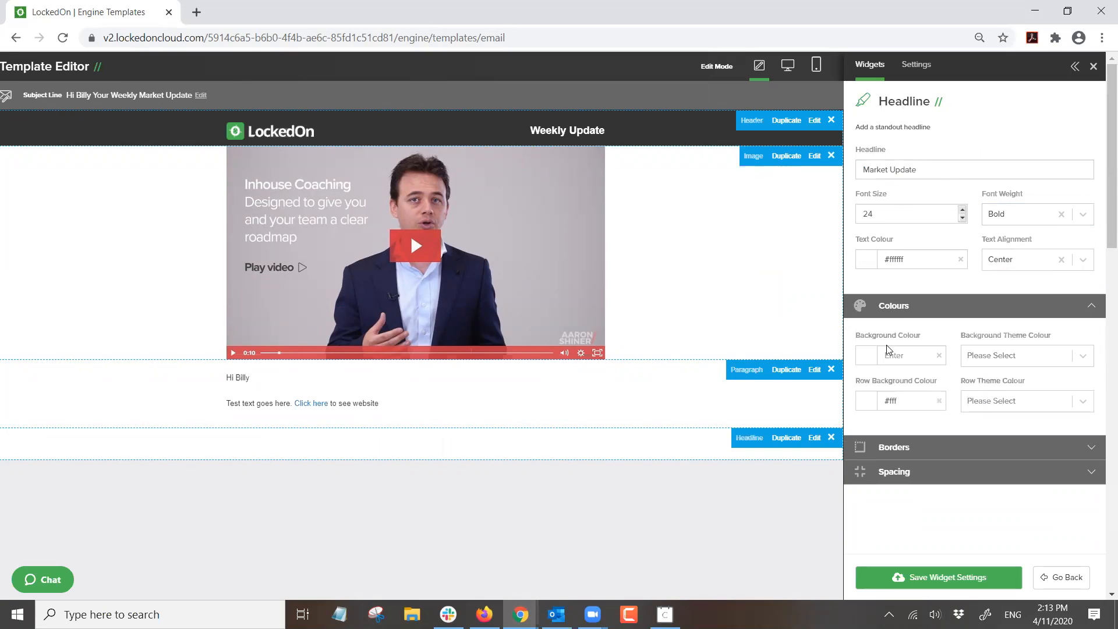
left_click(1004, 401)
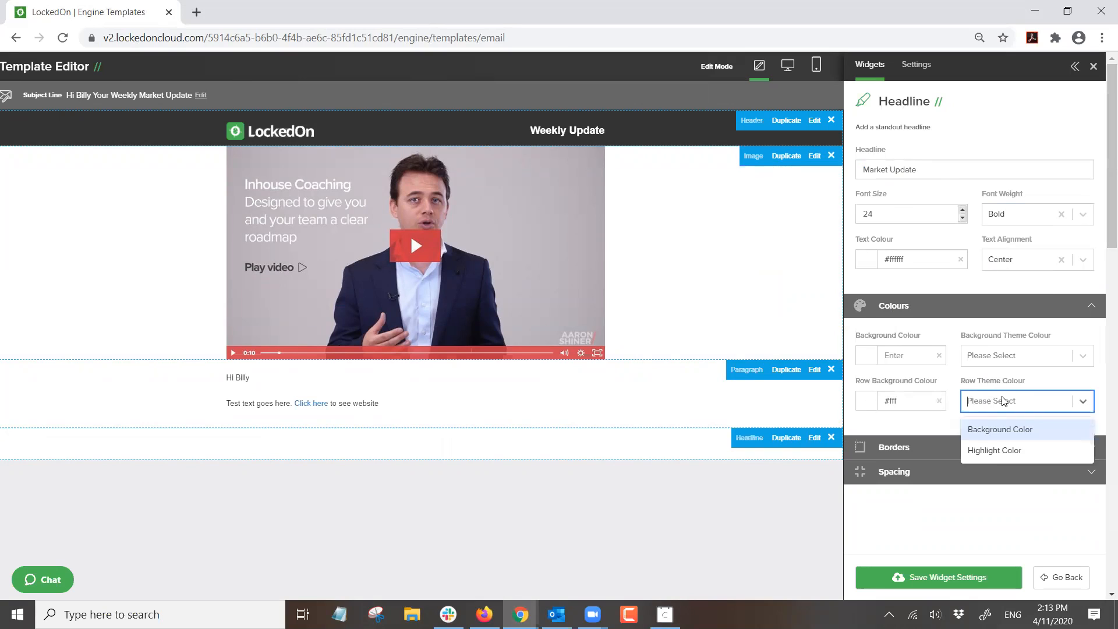
left_click(992, 433)
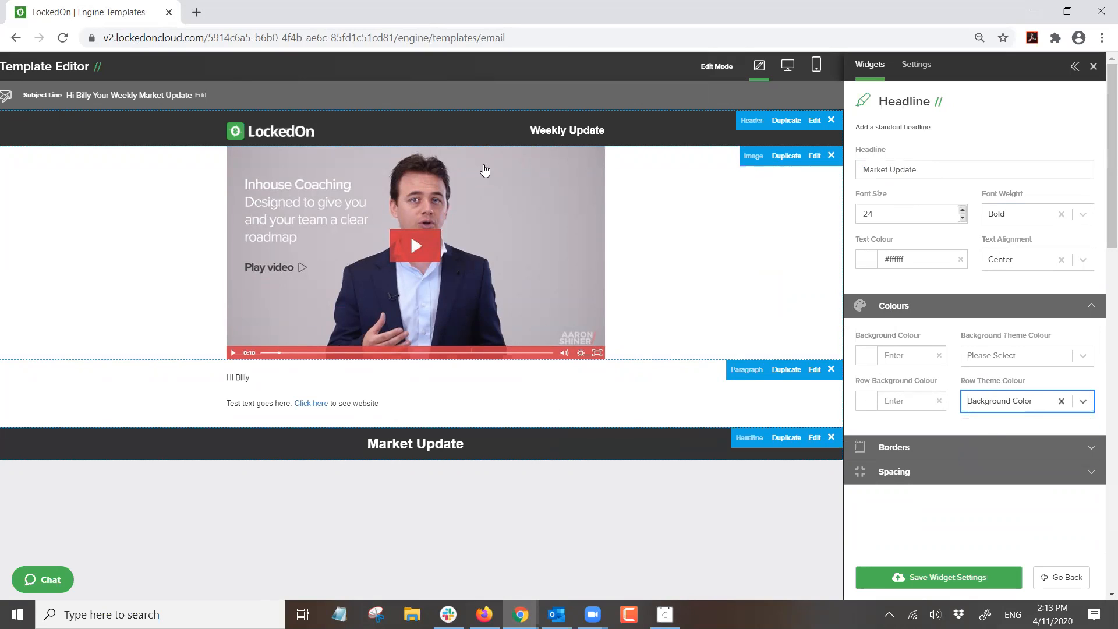
left_click(979, 407)
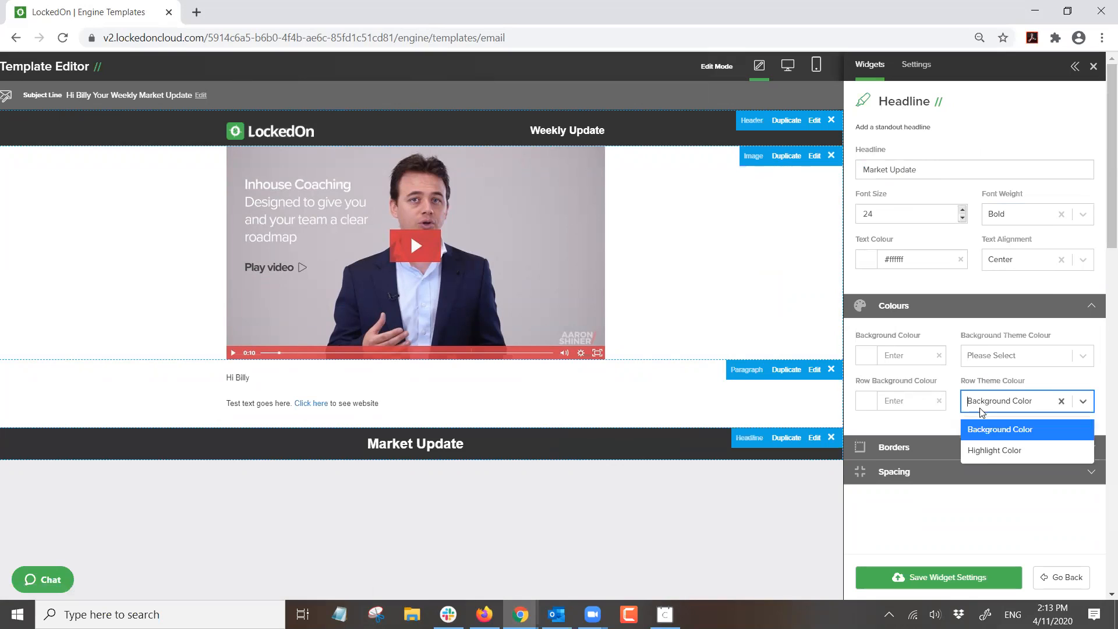
left_click(986, 452)
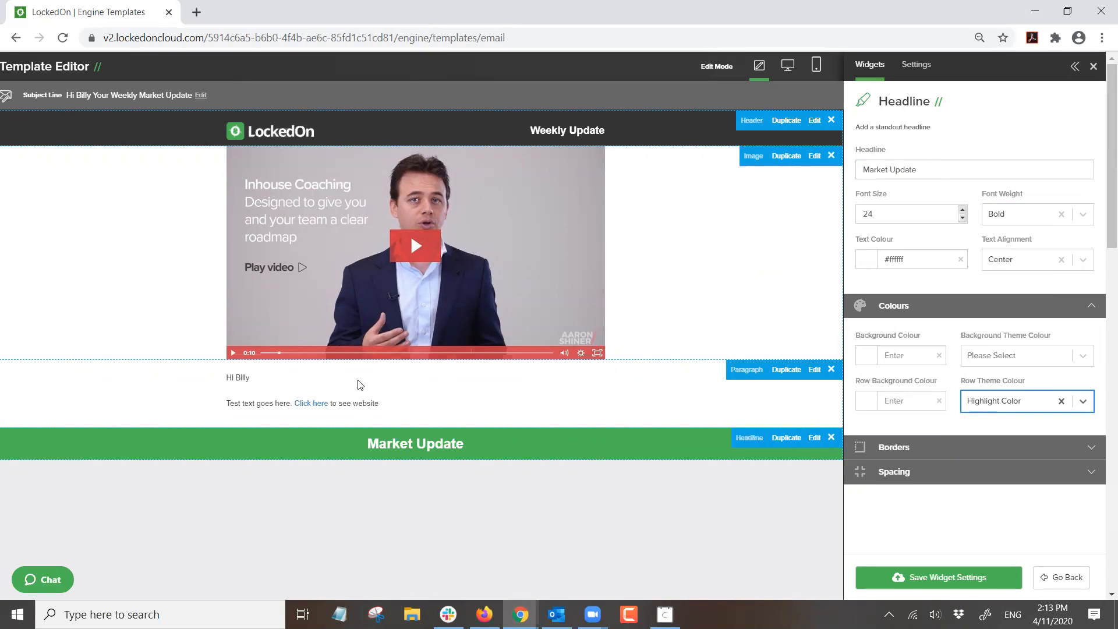
left_click_drag(474, 432, 464, 375)
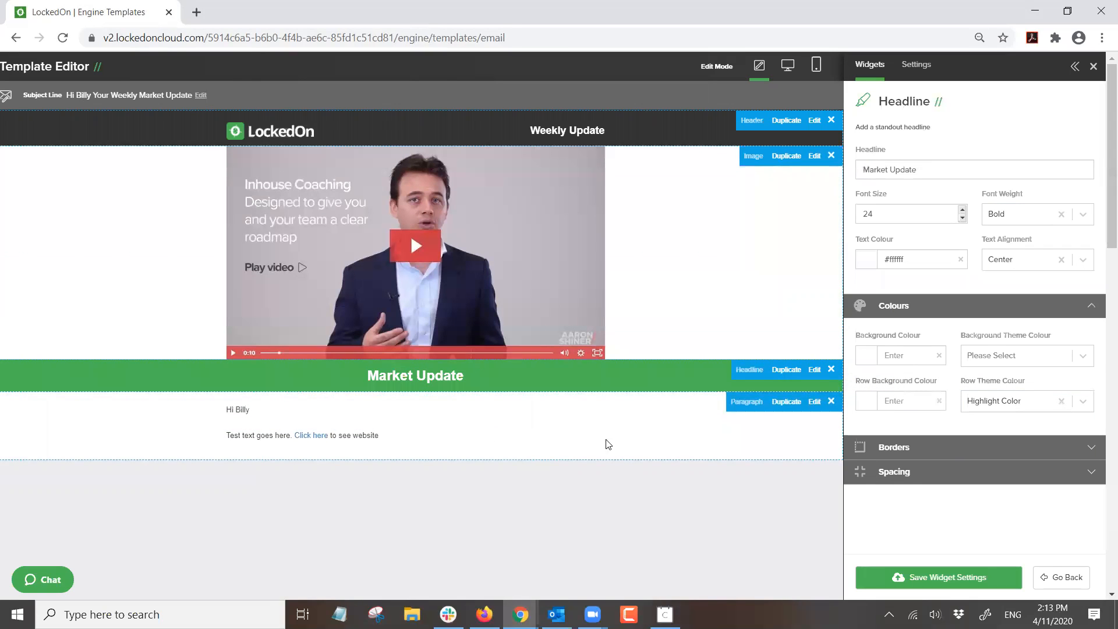
- Duplicate the Market Update headline, move the copy above the video, then delete that copy
left_click_drag(460, 374, 493, 363)
left_click(786, 369)
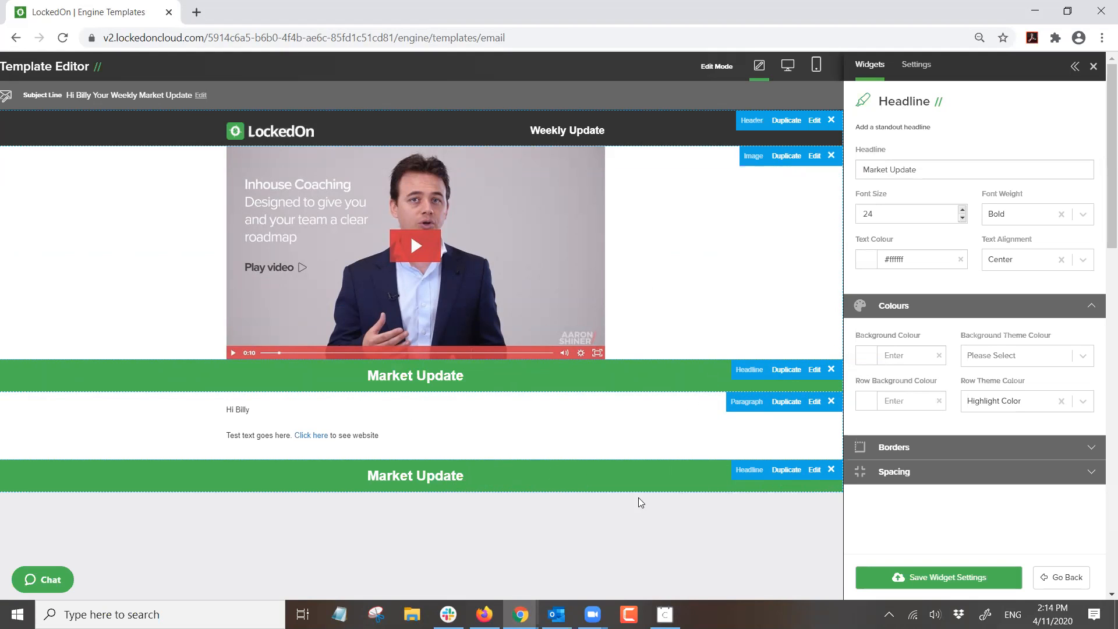
left_click_drag(619, 481, 511, 164)
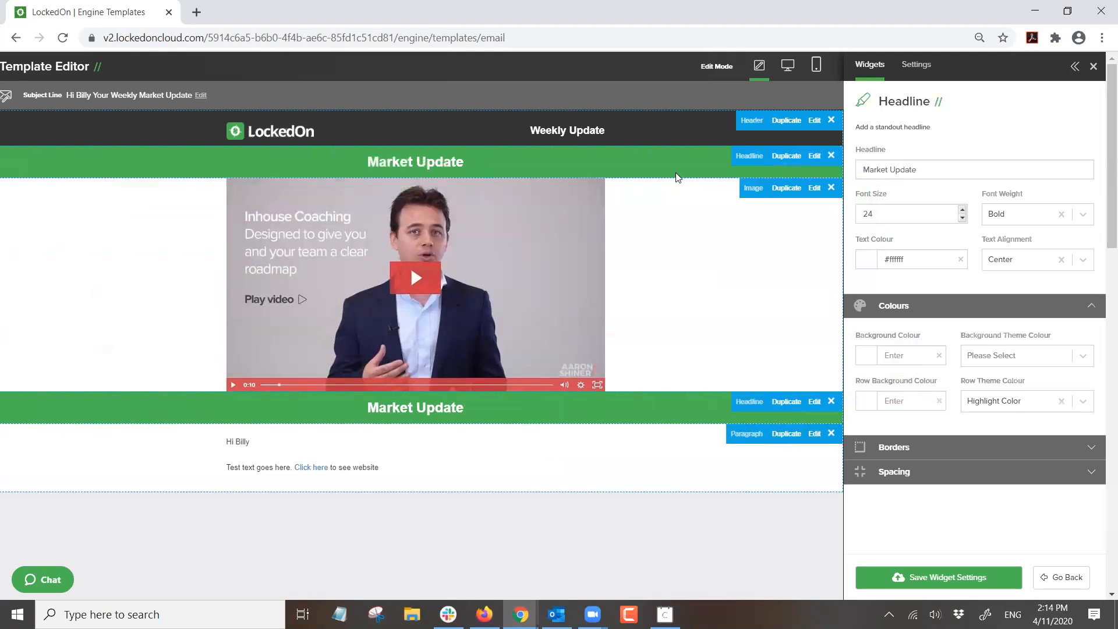
left_click(830, 159)
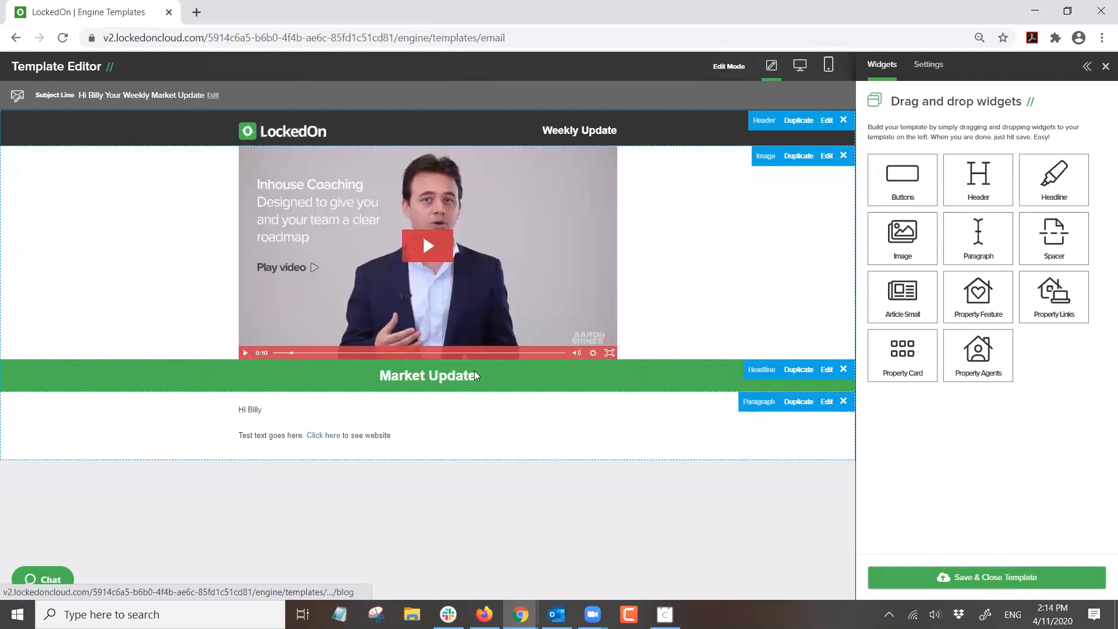
- Reopen the Market Update headline's settings and try left and right text alignment
left_click(815, 370)
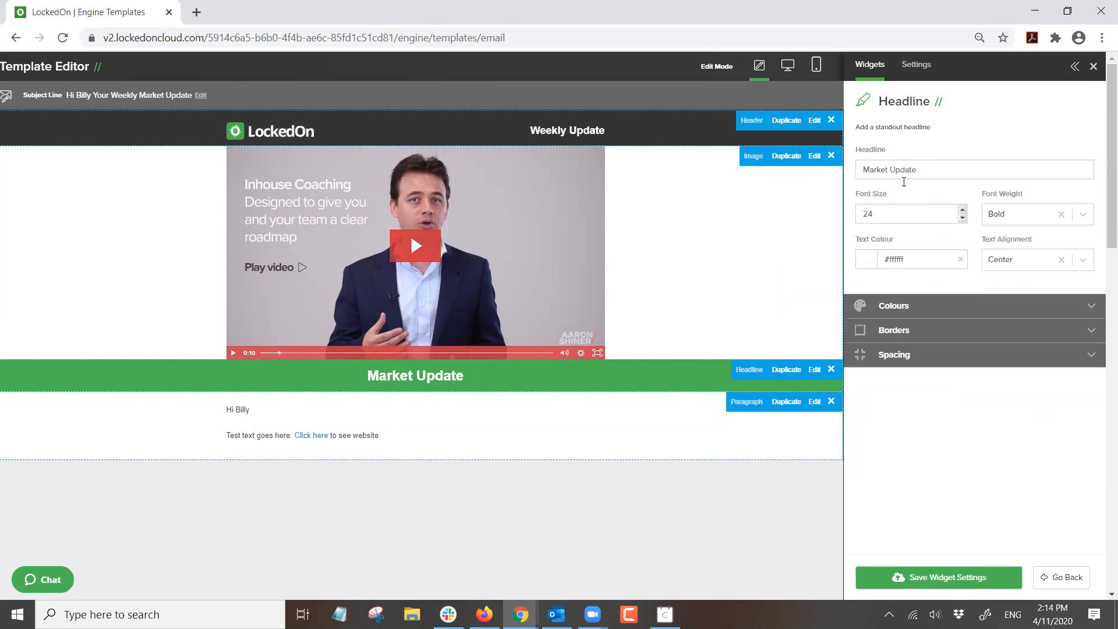
left_click(1013, 262)
left_click(1001, 309)
left_click(1008, 263)
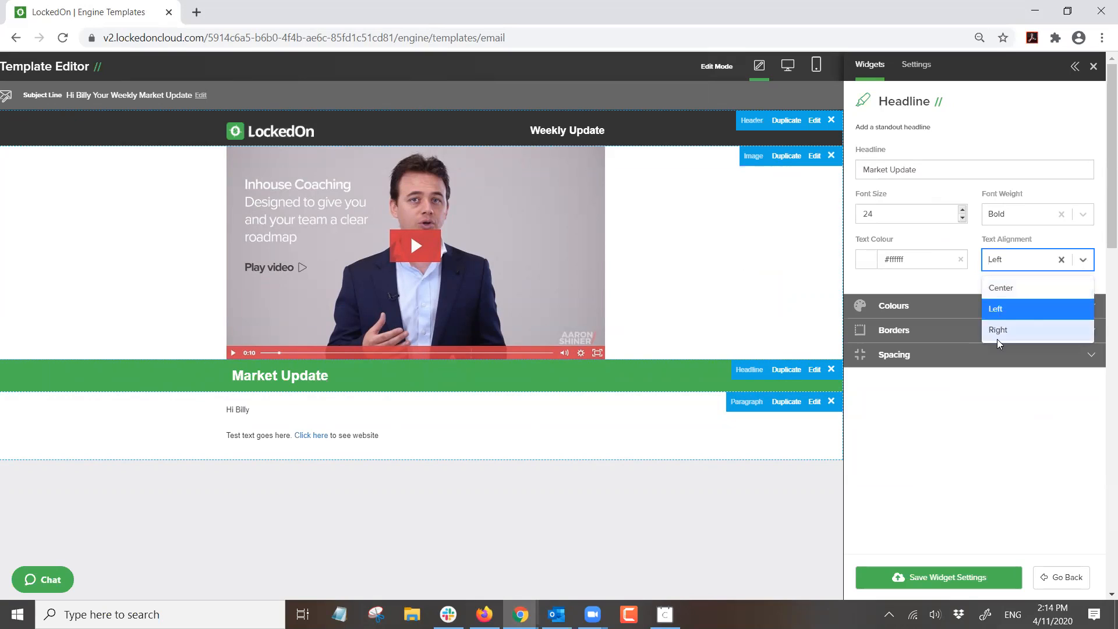
left_click(998, 330)
left_click(1007, 269)
key("Escape")
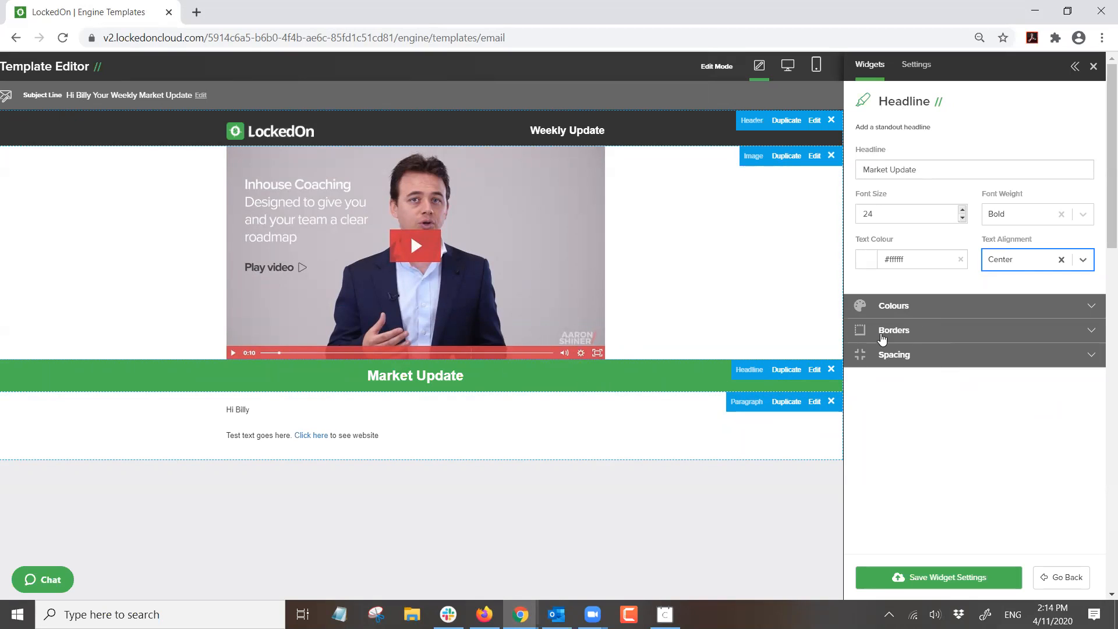
- Set the headline background to Highlight Color on a white (#ffffff) row and save
left_click(875, 309)
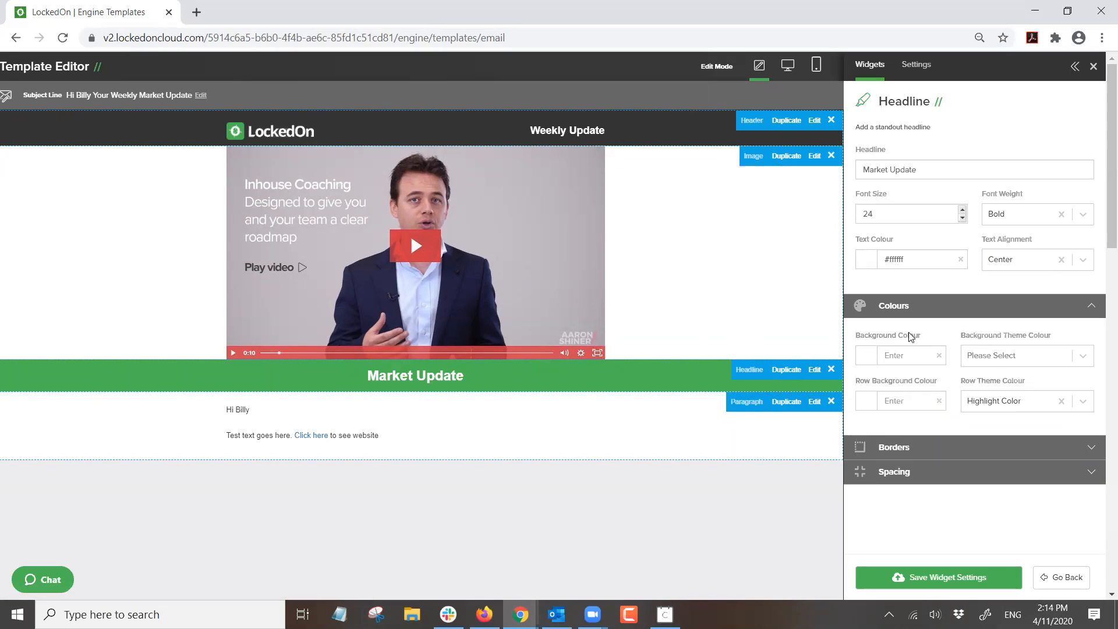
left_click(993, 356)
left_click(988, 403)
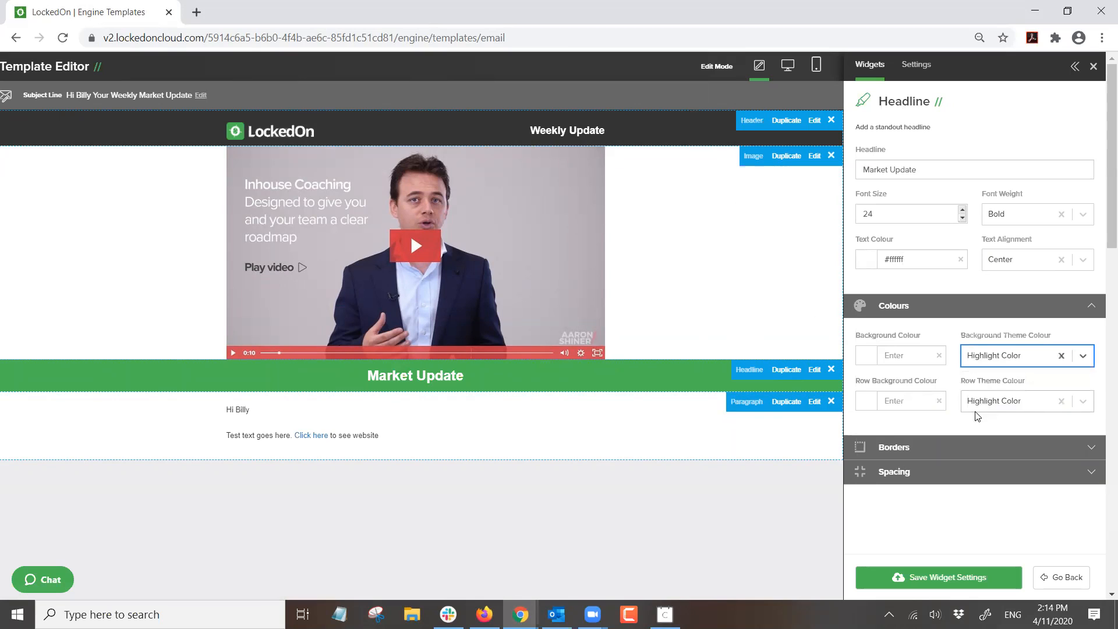
left_click(879, 400)
scroll(958, 480, "down", 5)
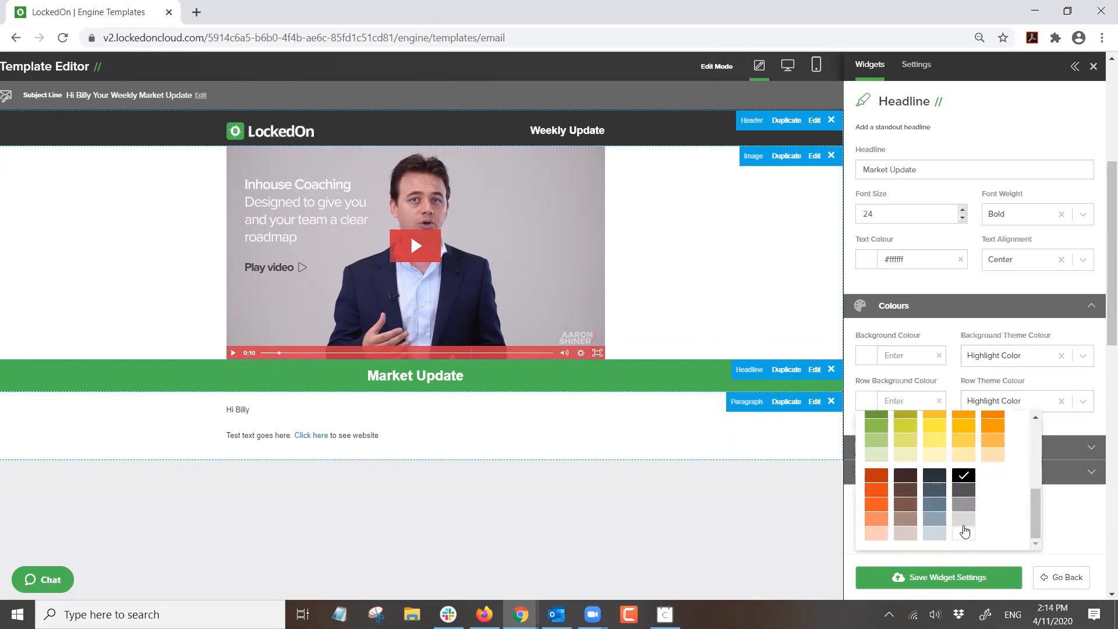
left_click(965, 536)
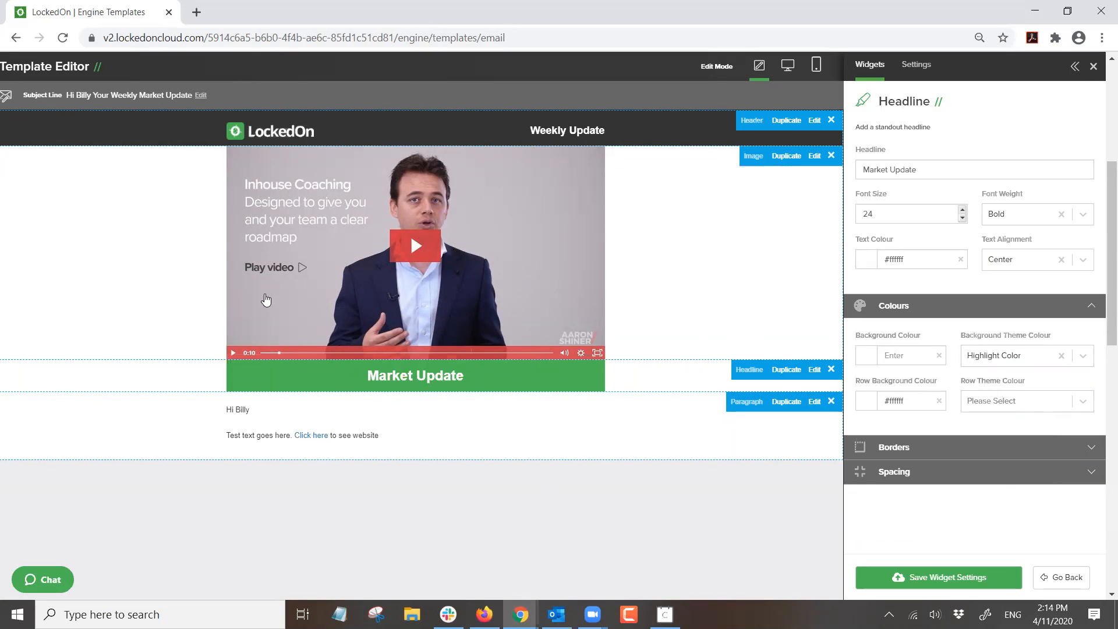
left_click(944, 578)
- Set the header's Background Theme Colour to the dark Background Color
left_click(815, 123)
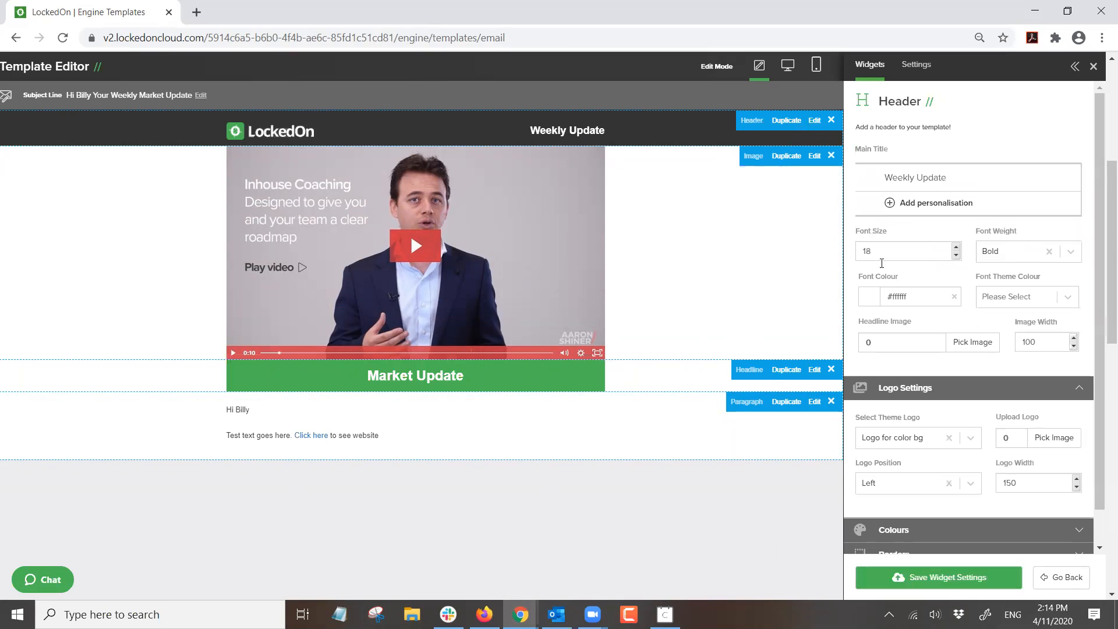
left_click(902, 389)
left_click(883, 415)
scroll(884, 415, "down", 1)
left_click(989, 427)
left_click(981, 473)
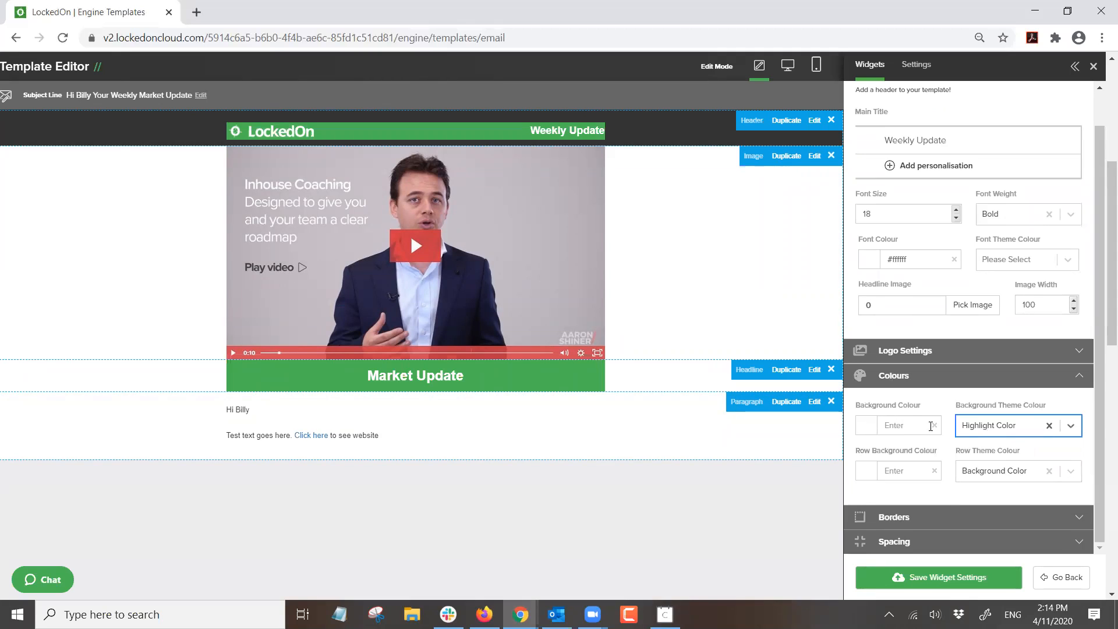
left_click(1006, 430)
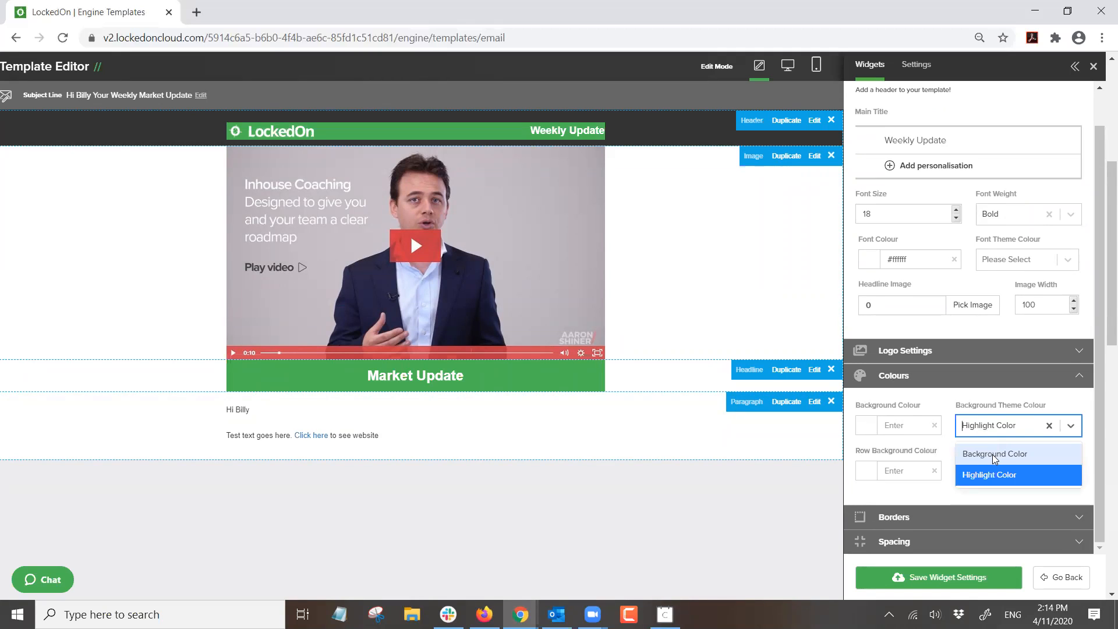
left_click(994, 459)
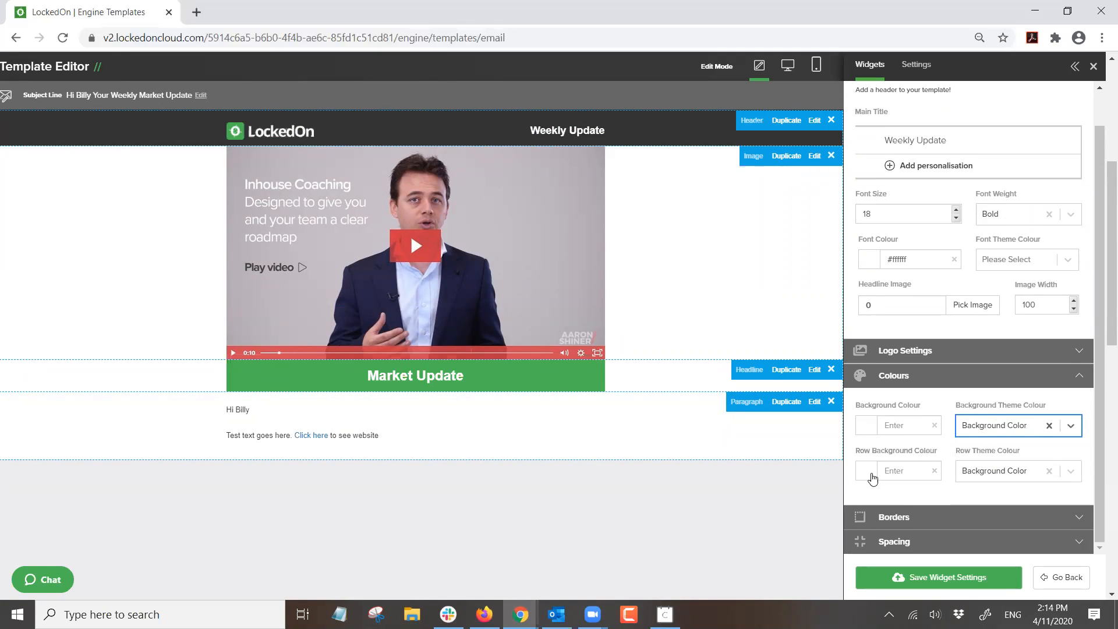
- Make the header row theme Background Color, save, and add a Buttons block below the paragraph
left_click(872, 478)
scroll(926, 501, "down", 1)
left_click(926, 502)
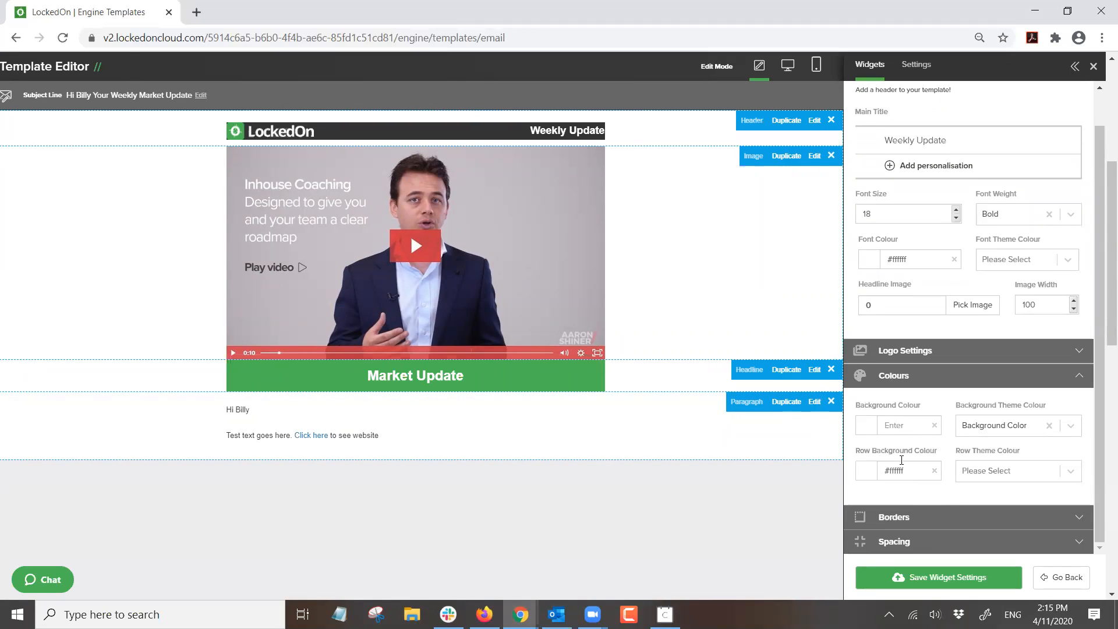
left_click(978, 472)
left_click(981, 500)
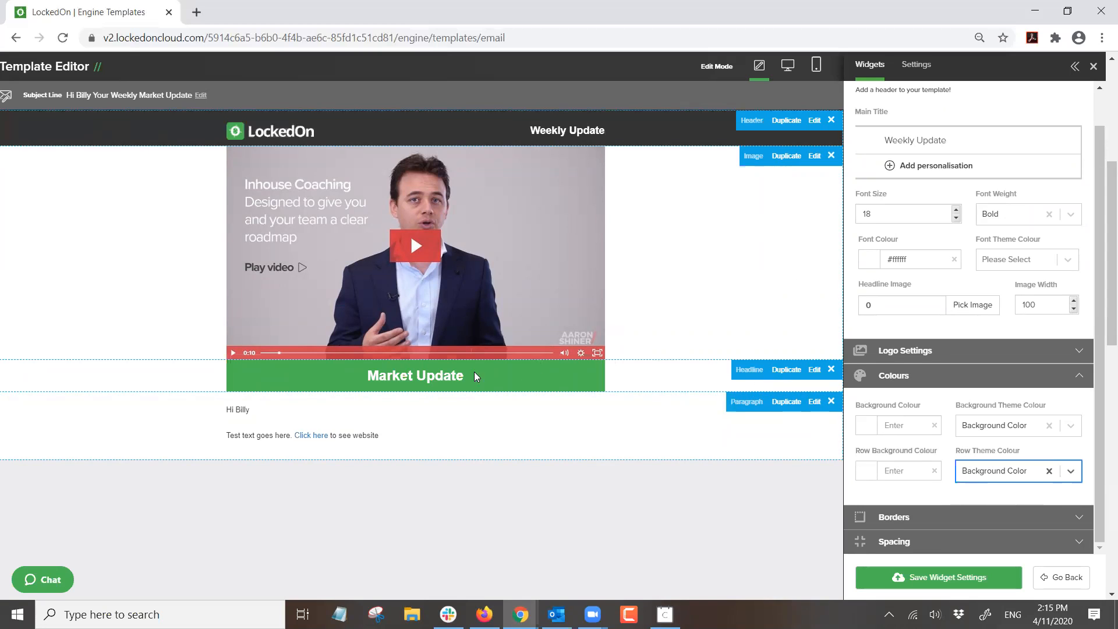
left_click(896, 577)
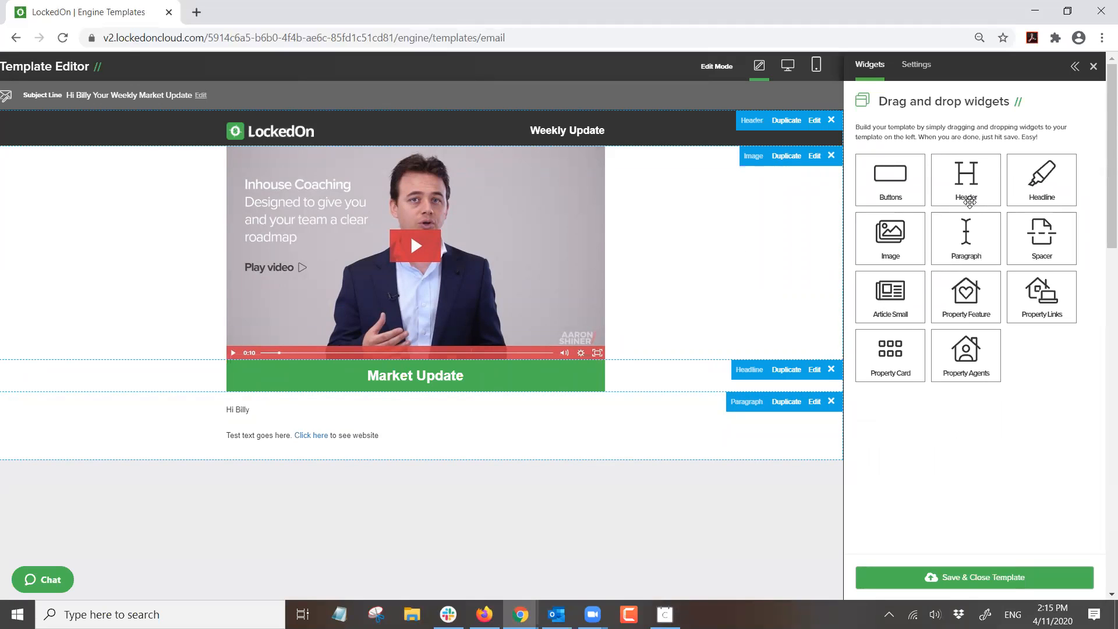
left_click_drag(890, 176, 404, 489)
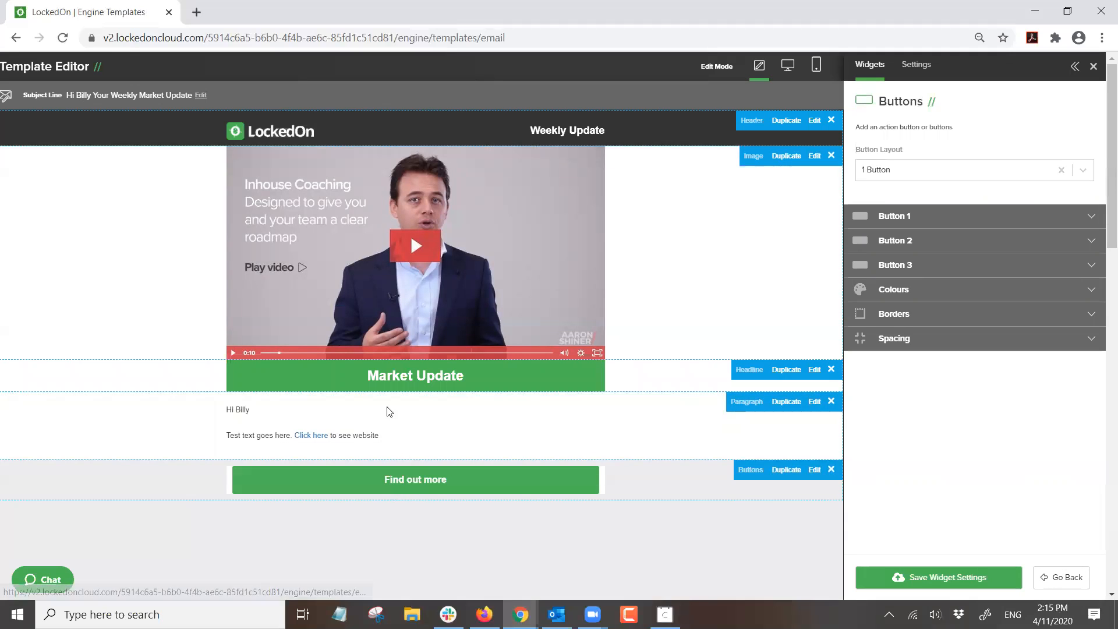
- Switch to a 3 Buttons layout and label Button 1 'Website' with its web link
left_click(901, 172)
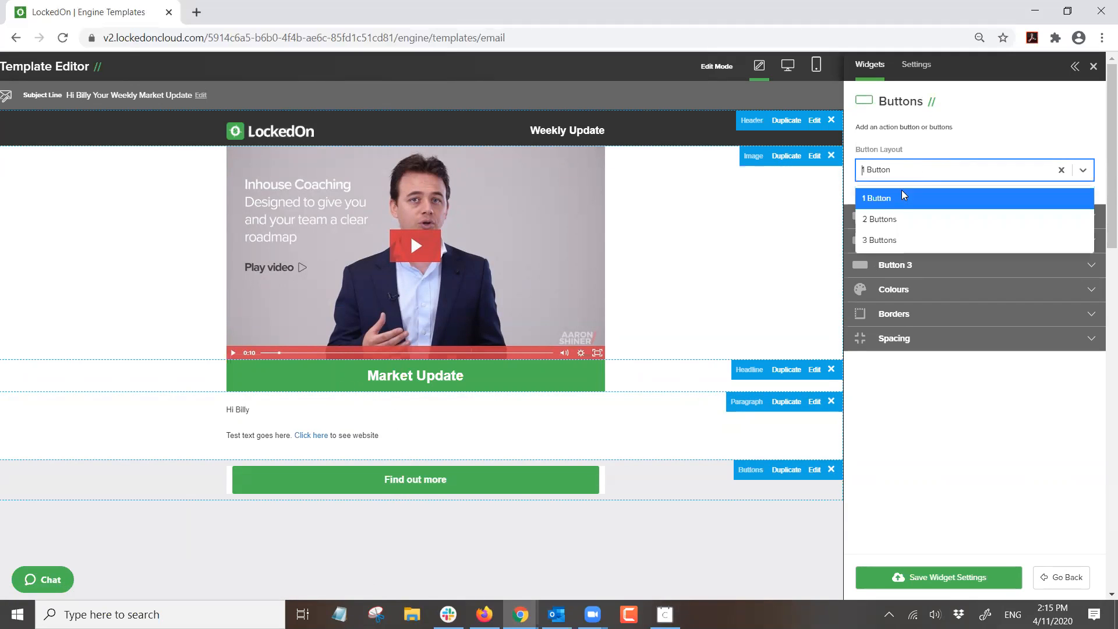
left_click(885, 220)
left_click(886, 175)
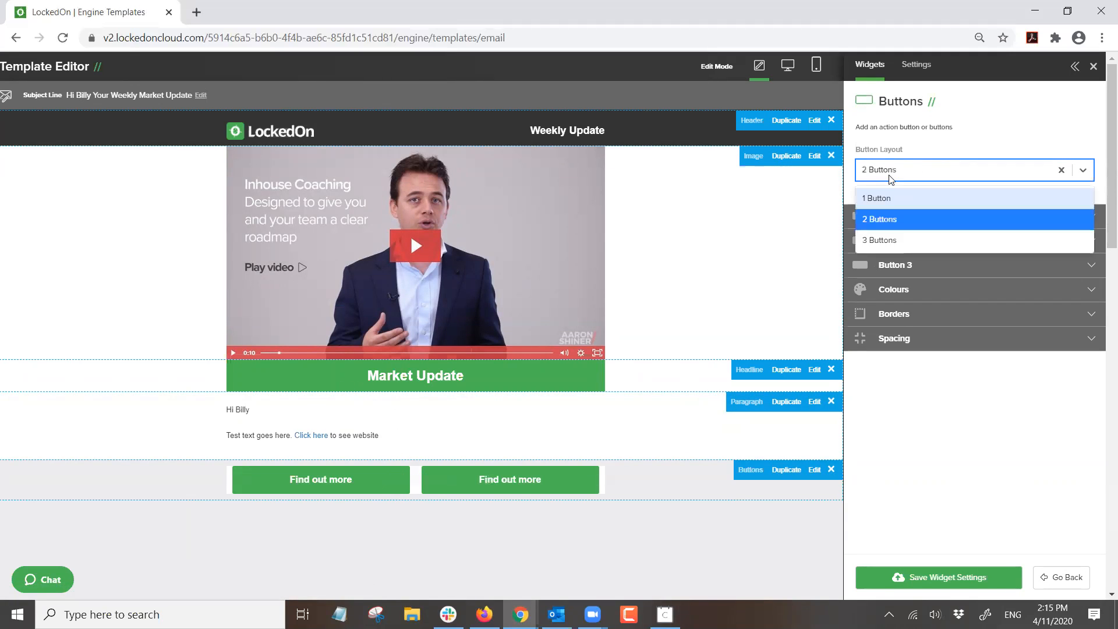
left_click(888, 235)
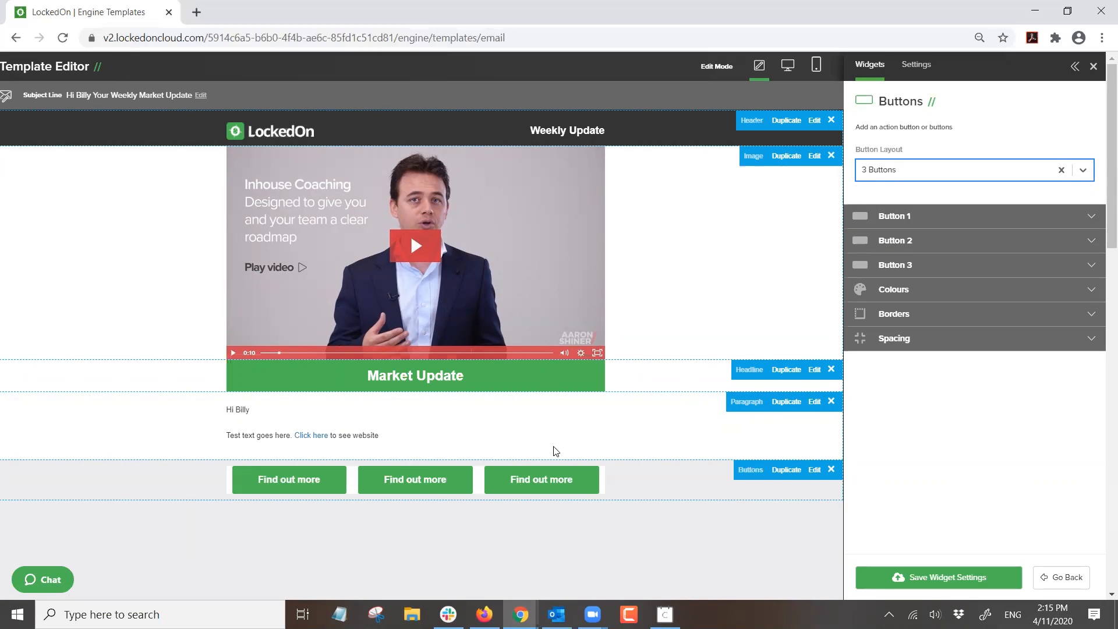
left_click(892, 217)
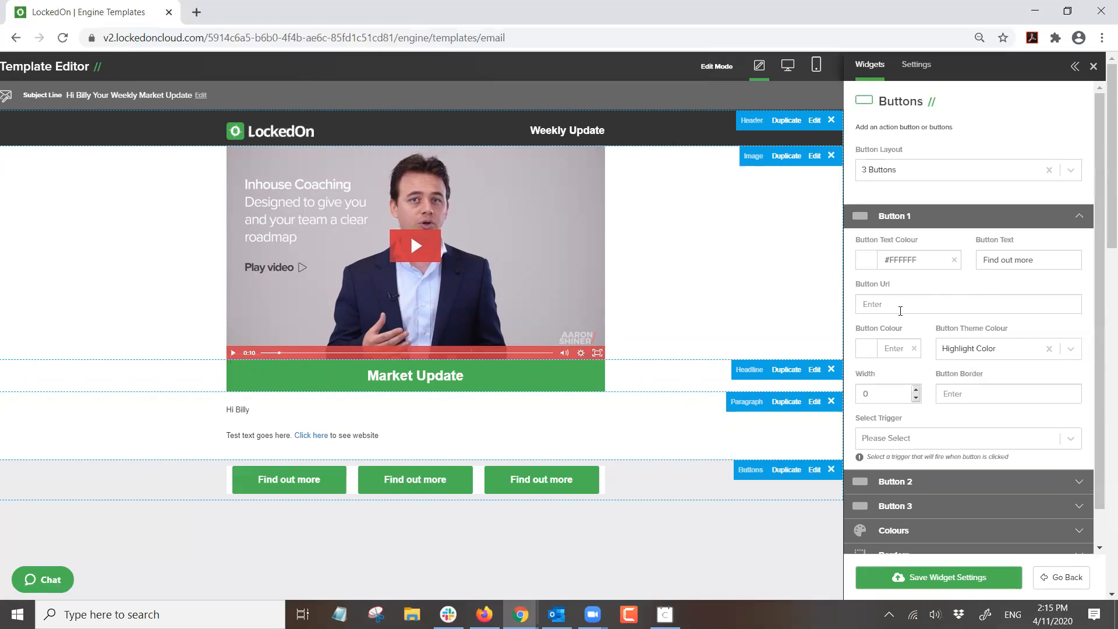
left_click_drag(1059, 259, 902, 255)
type("Website")
left_click(905, 304)
type("www.lockedon.com")
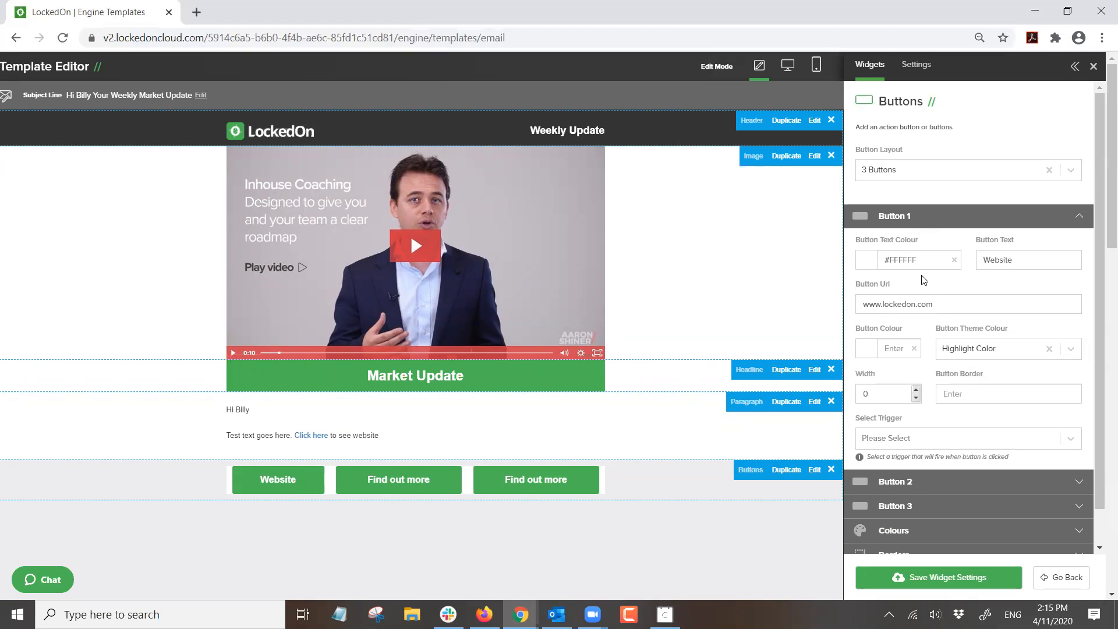
left_click(900, 219)
- Label the second and third buttons 'Facebook' and 'Instagram'
left_click(910, 241)
left_click_drag(1068, 285, 889, 287)
type("Facebook")
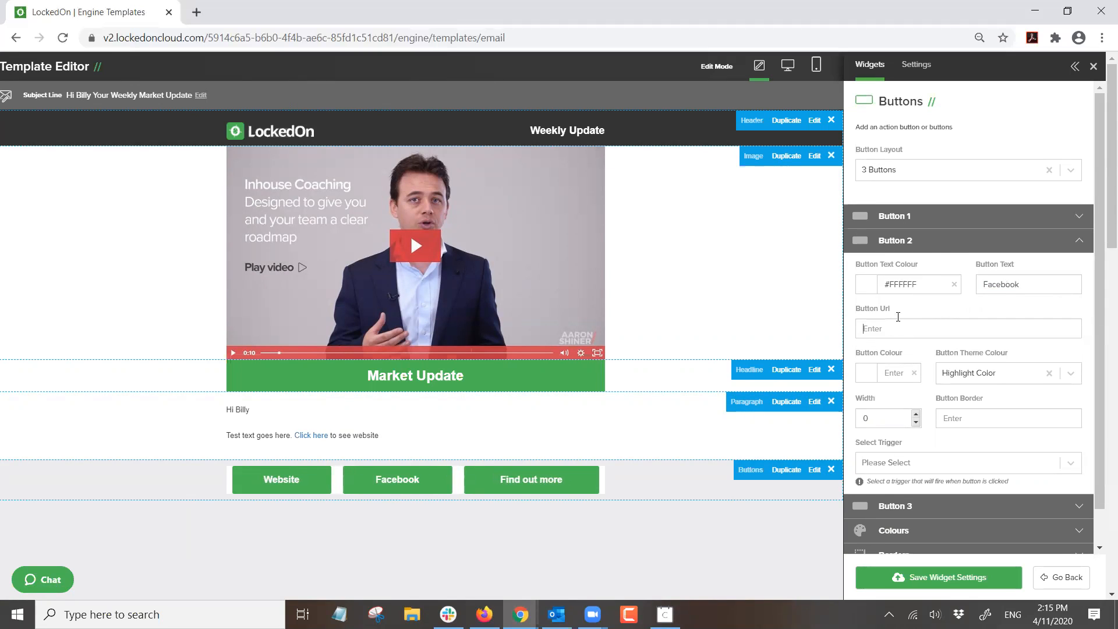
left_click(930, 245)
left_click(885, 265)
triple_click(1004, 311)
type("Instagram")
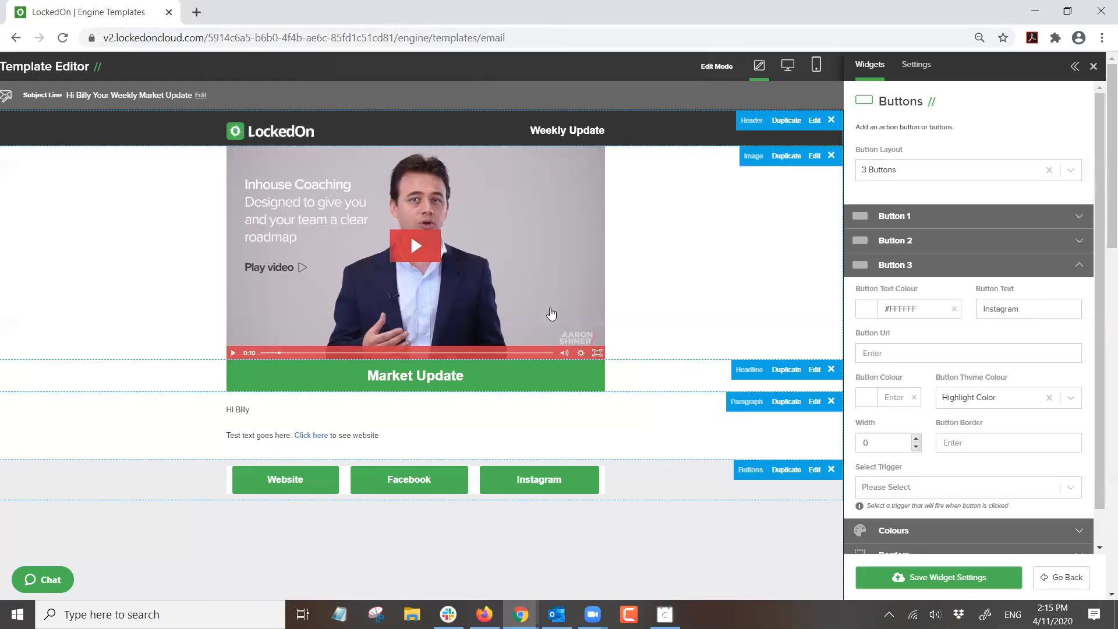
left_click(907, 264)
- Set the buttons row's Row Background Colour to white
left_click(889, 311)
left_click(868, 385)
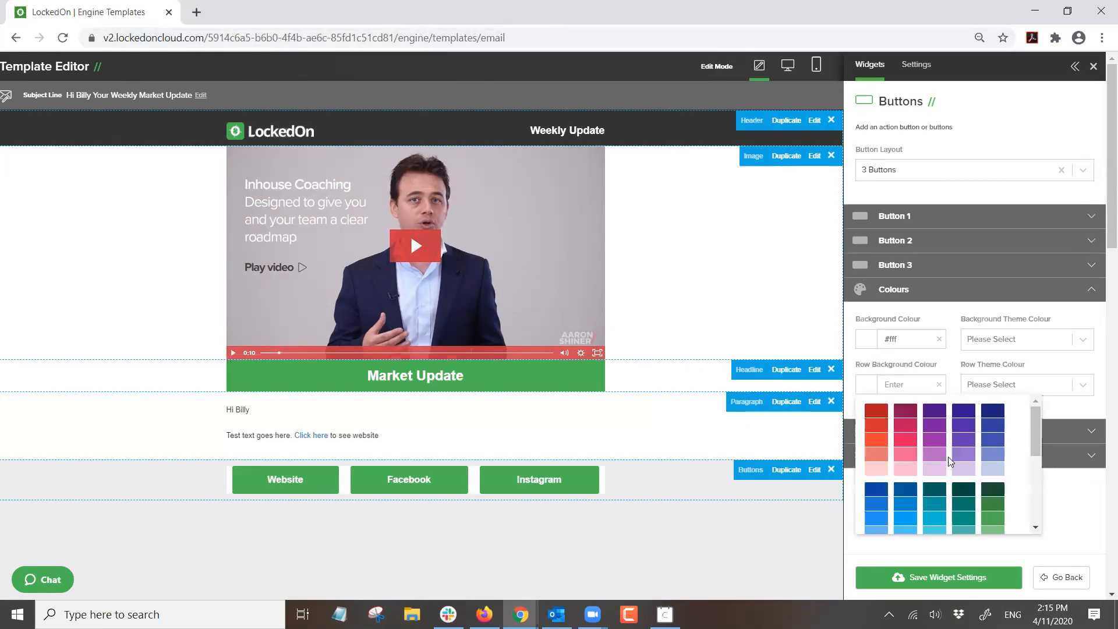
scroll(967, 482, "down", 5)
left_click(968, 520)
- Move the buttons row under the header, above the video, and save the widget settings
left_click_drag(638, 485, 543, 140)
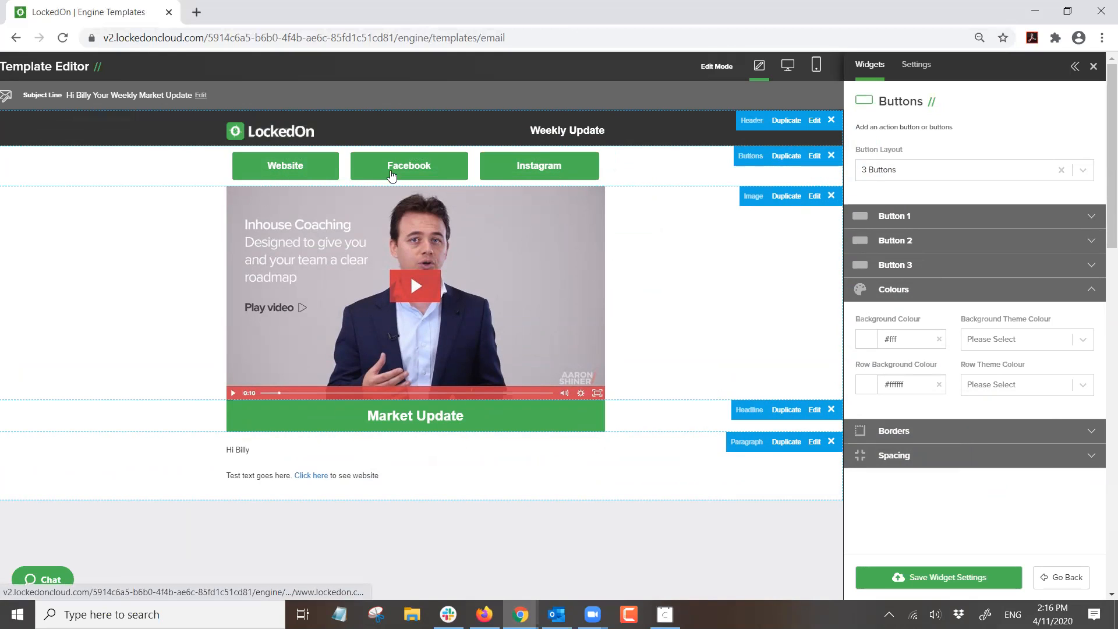
left_click(904, 219)
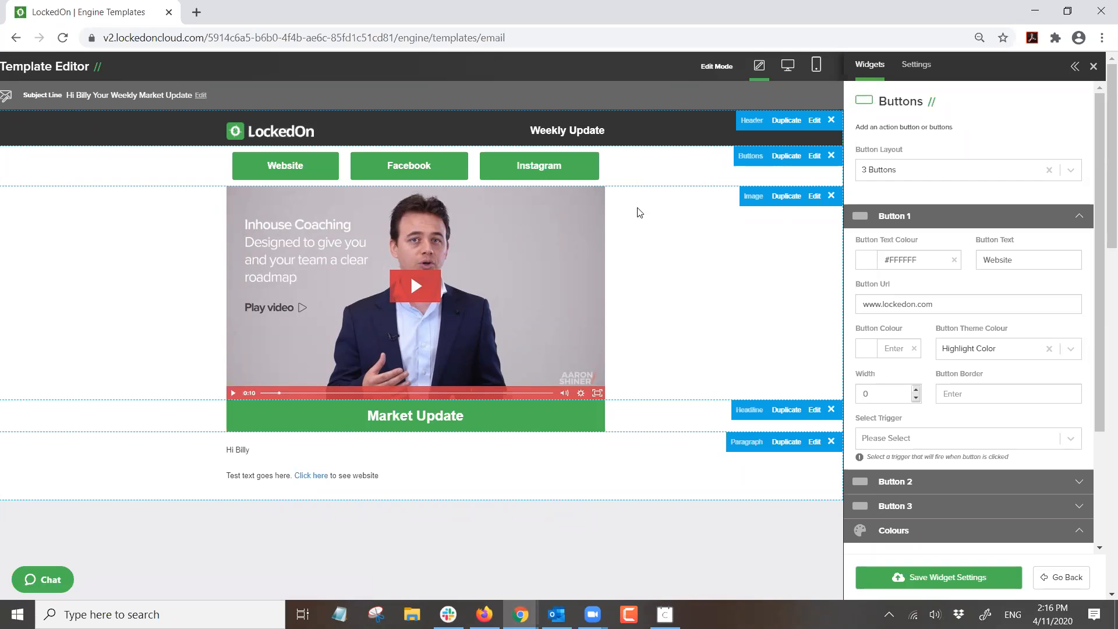
left_click(896, 572)
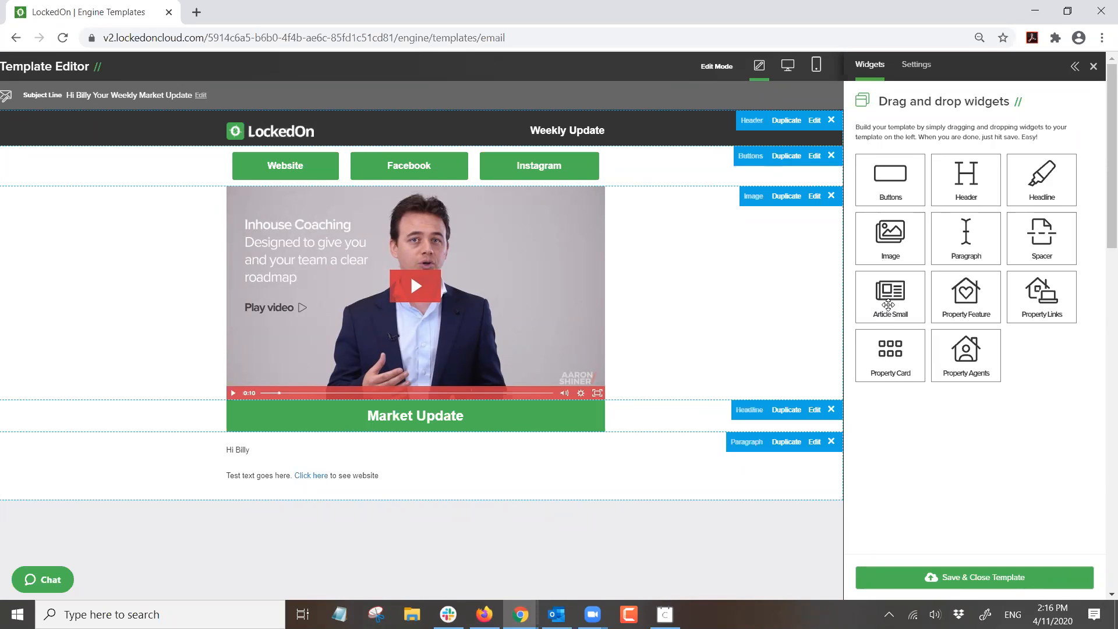
- Drop an Article Small block below the greeting paragraph and expand Article 1's settings
left_click_drag(887, 290, 412, 436)
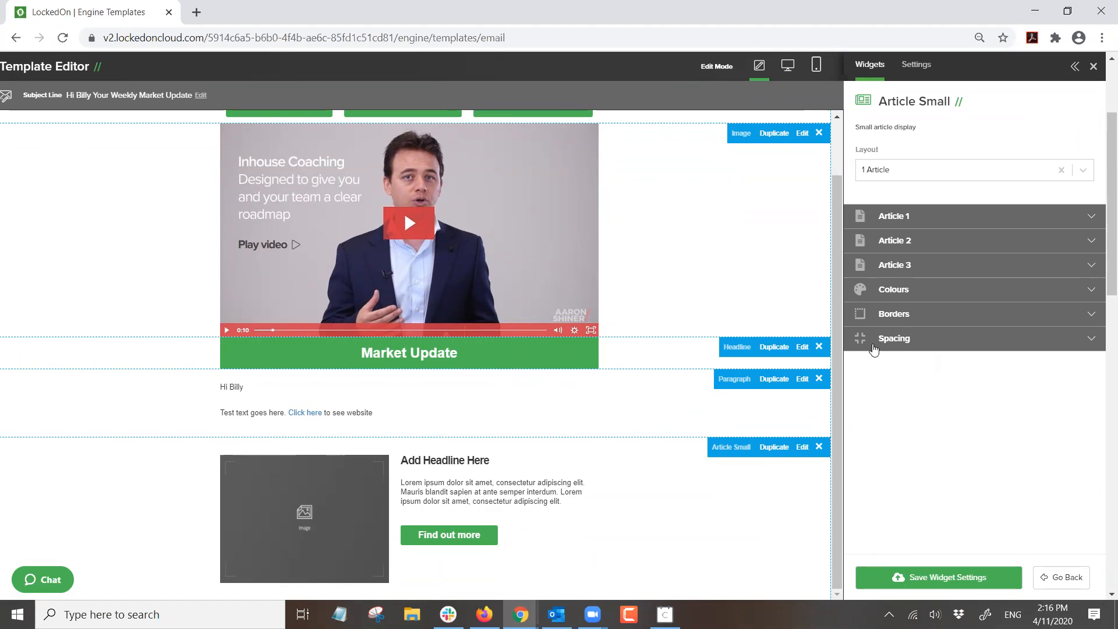
left_click(888, 217)
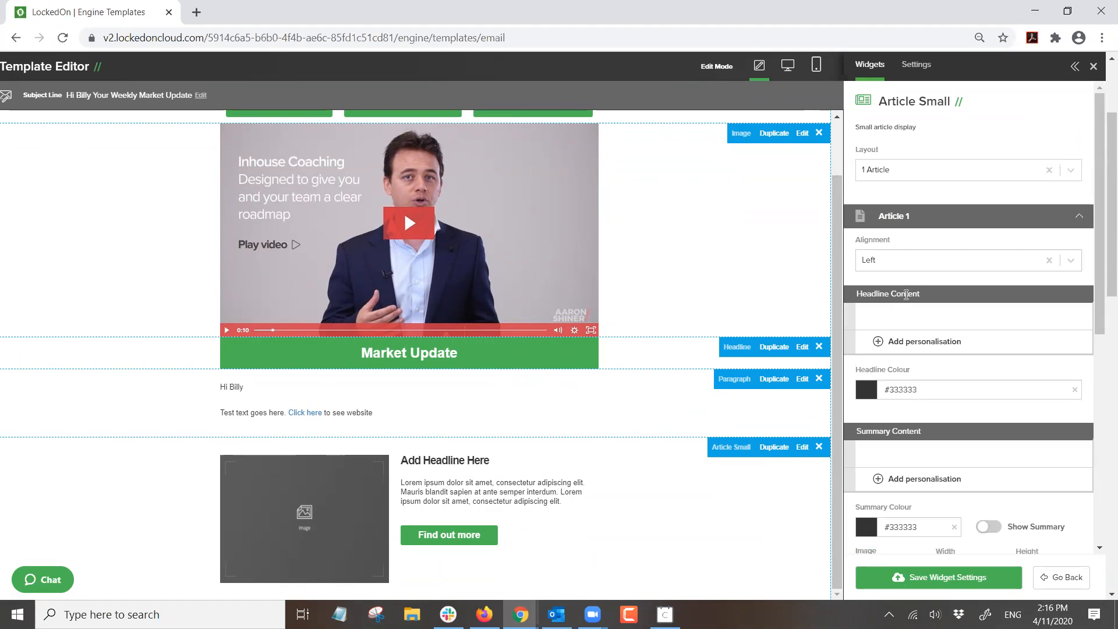
scroll(906, 294, "down", 2)
scroll(907, 293, "down", 2)
double_click(960, 353)
double_click(1027, 354)
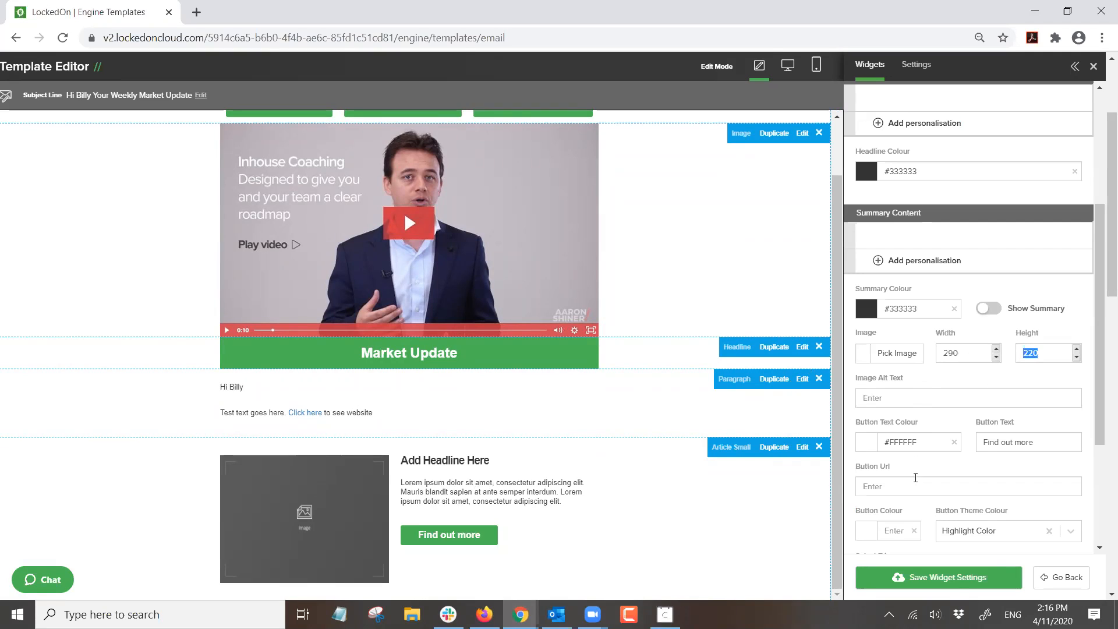
- Set the article image to RechargeDay2-55.jpg from the Image Library
left_click(896, 353)
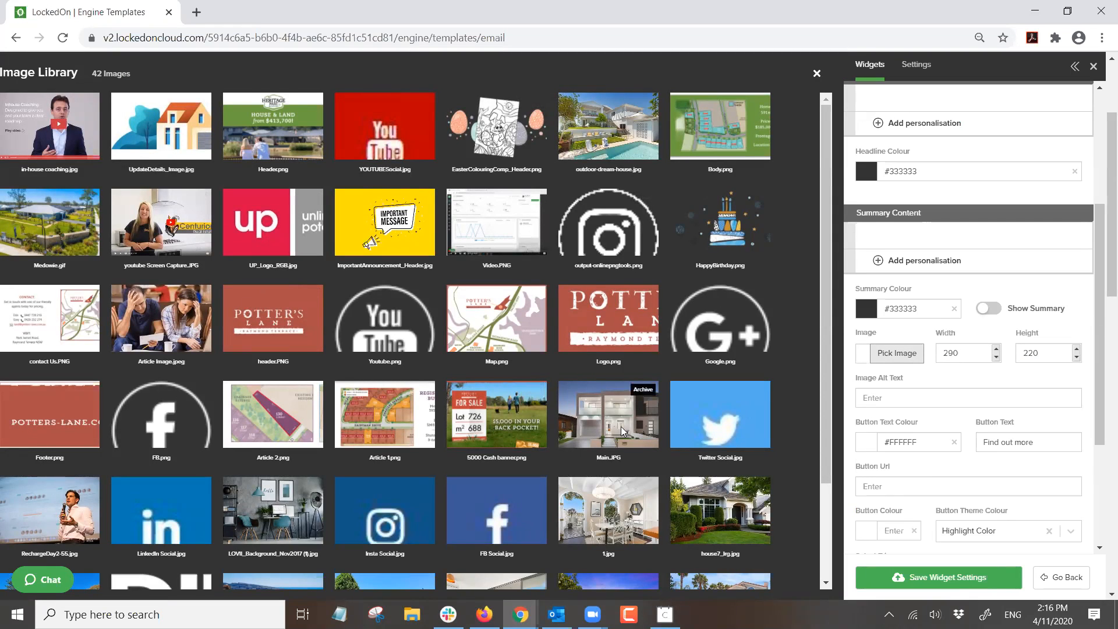
scroll(624, 429, "down", 2)
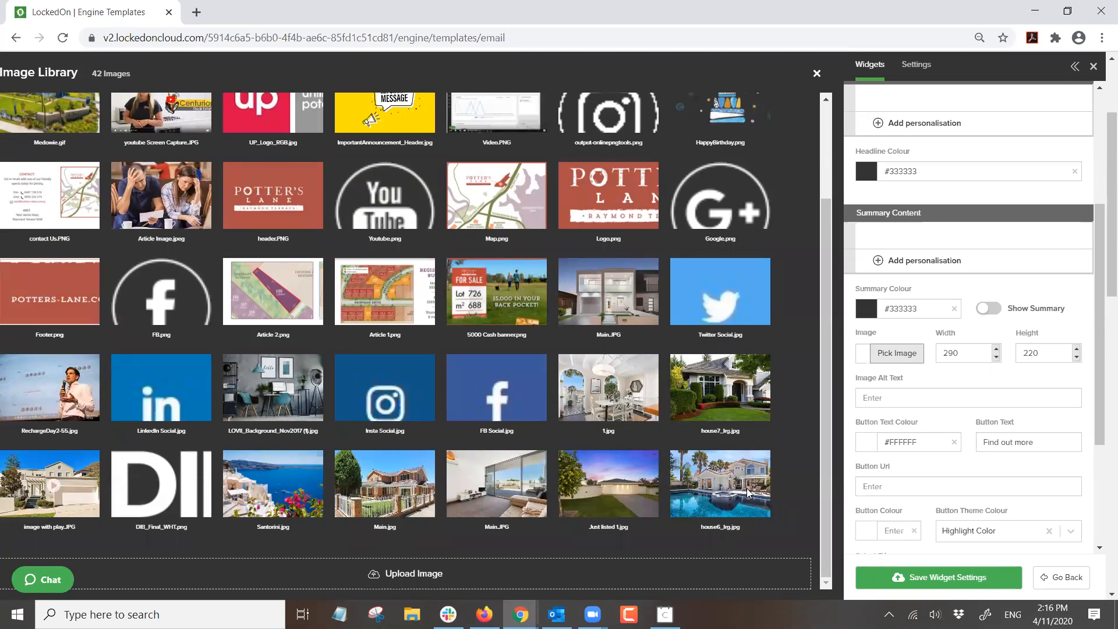
left_click(41, 383)
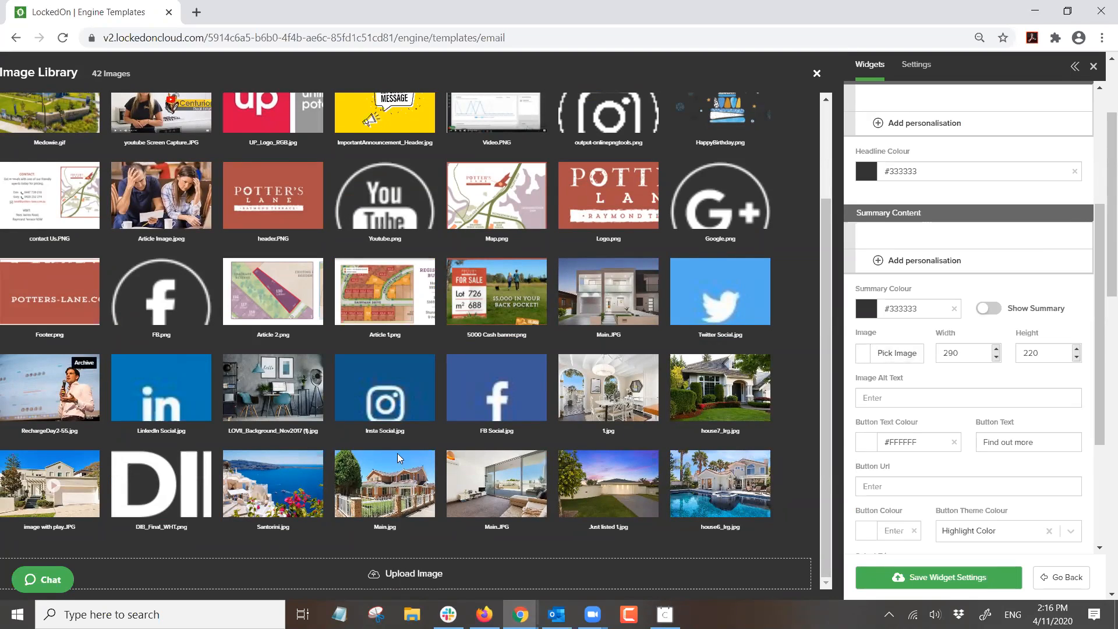
scroll(919, 294, "up", 2)
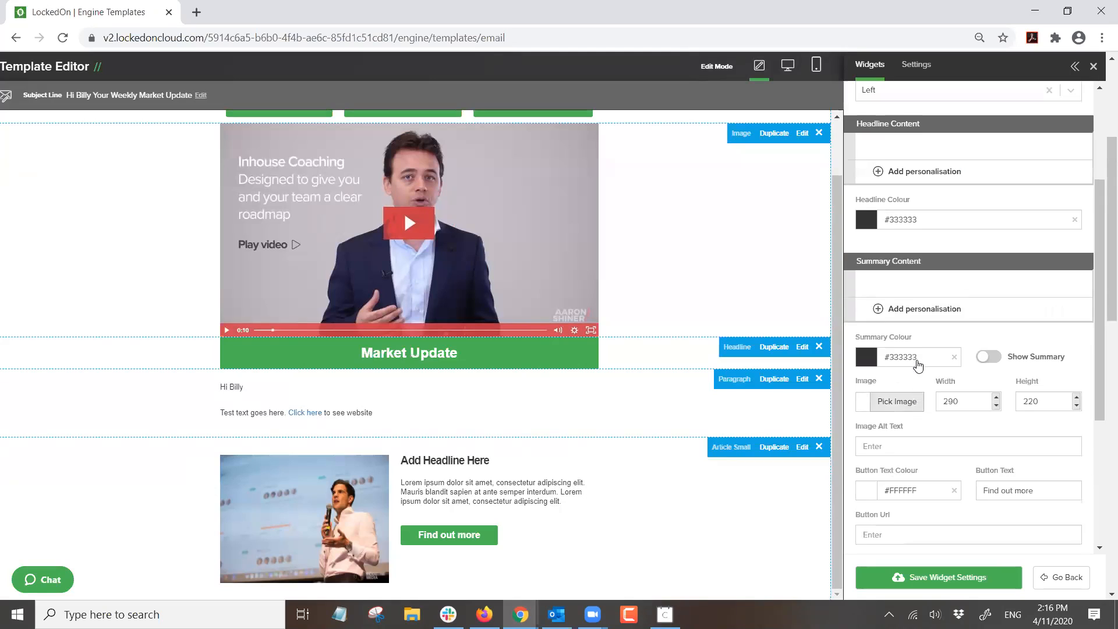
- Give Article 1 the headline 'Test', summary 'Content goes here' and button text 'view article'
left_click(915, 175)
type("Test")
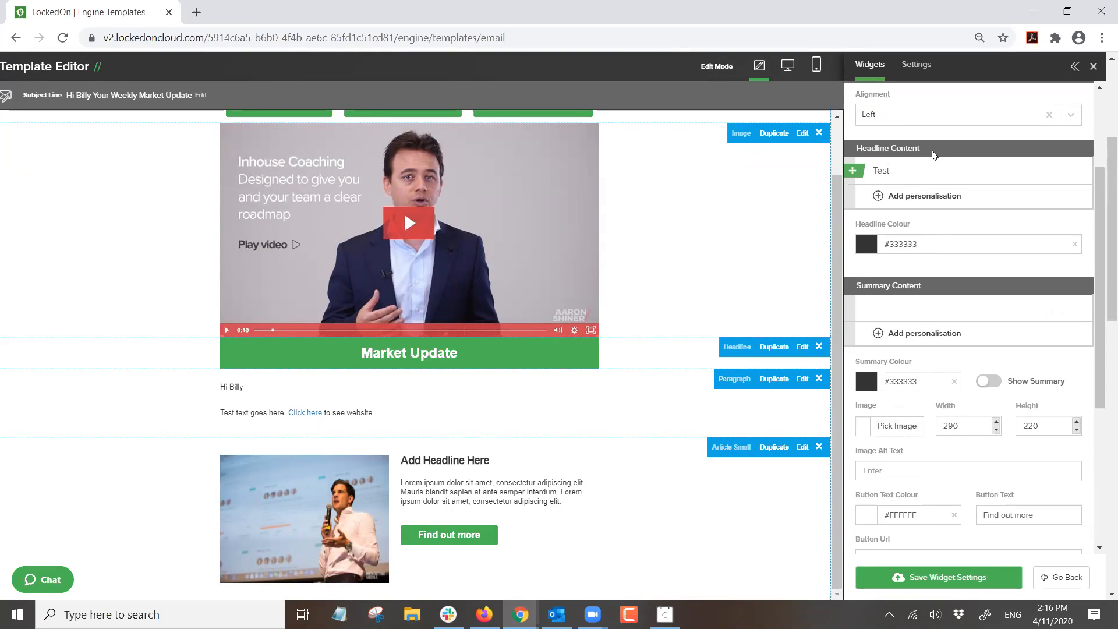
left_click(904, 311)
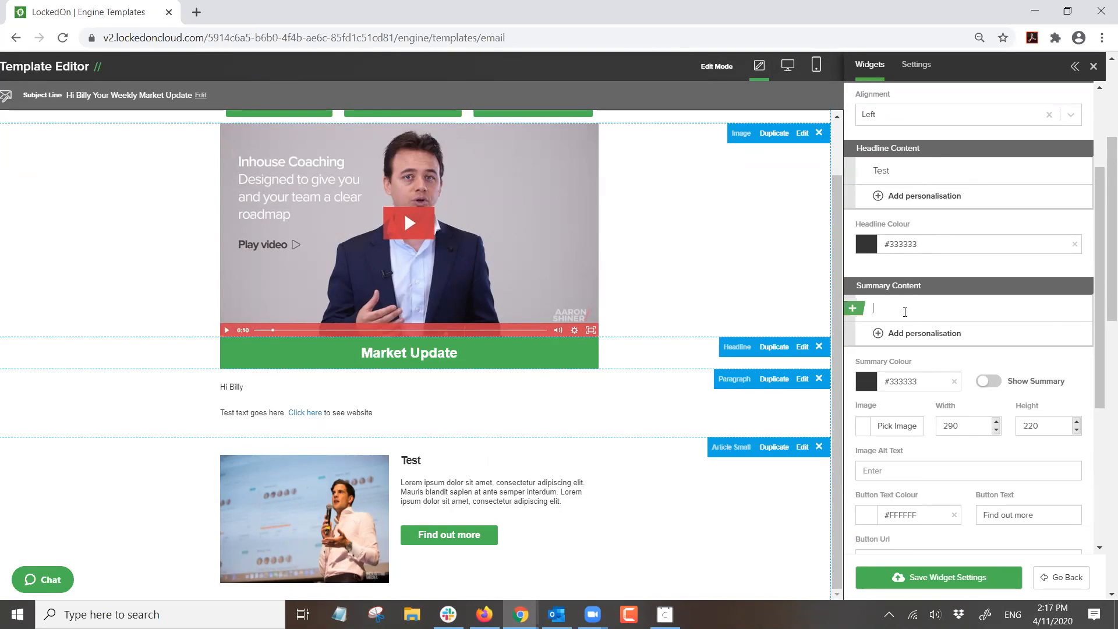
type("Content goes here")
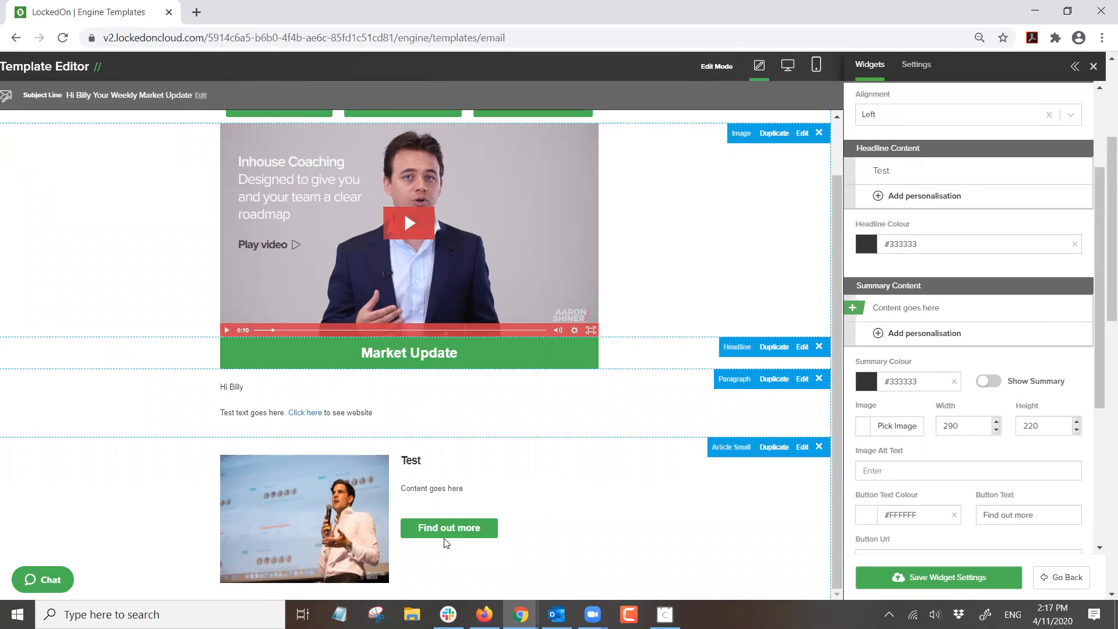
scroll(970, 421, "down", 3)
left_click_drag(1043, 295, 918, 297)
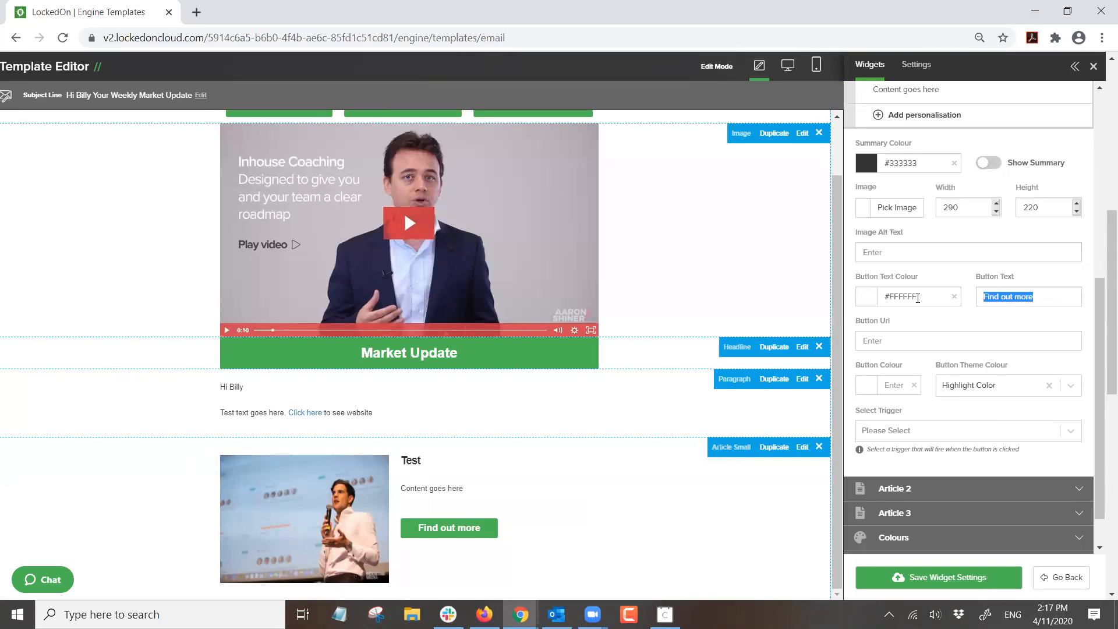
type("view")
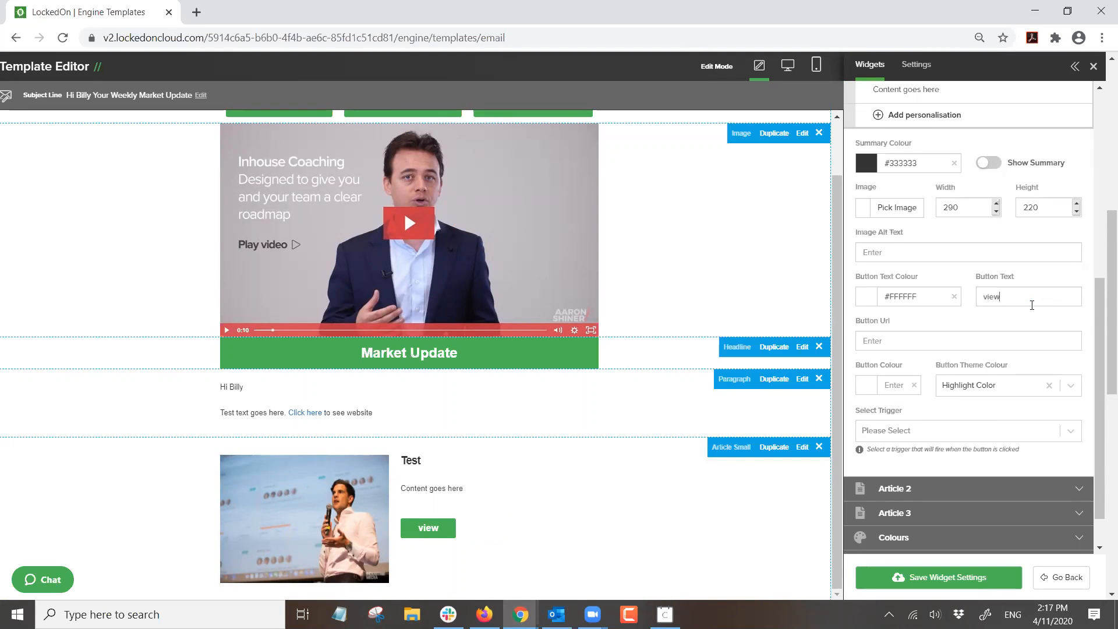
type(" article")
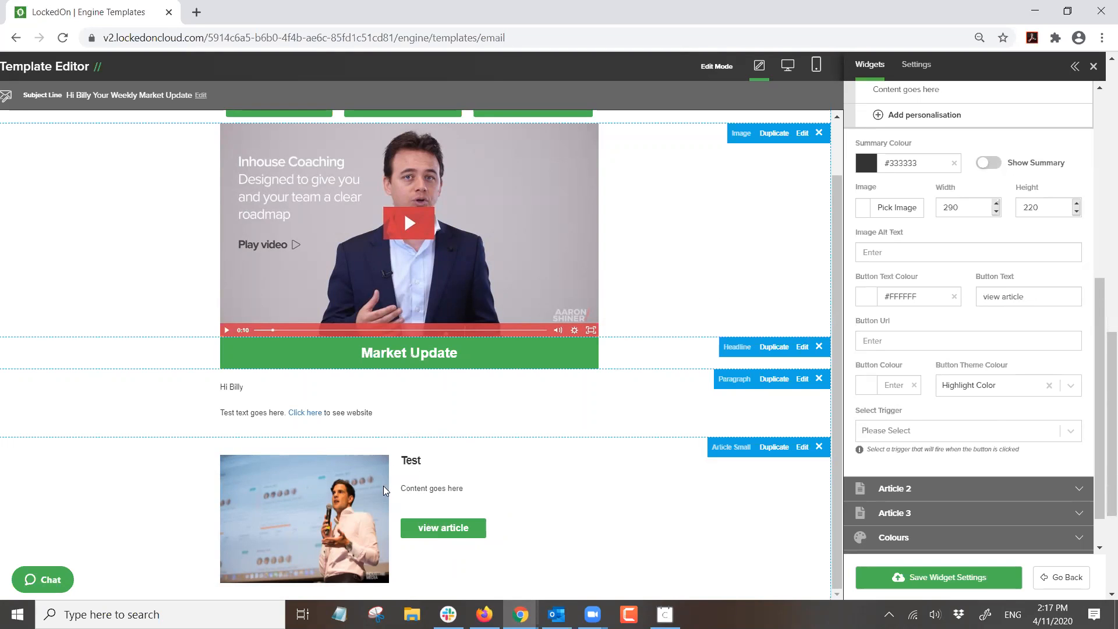
scroll(890, 417, "up", 6)
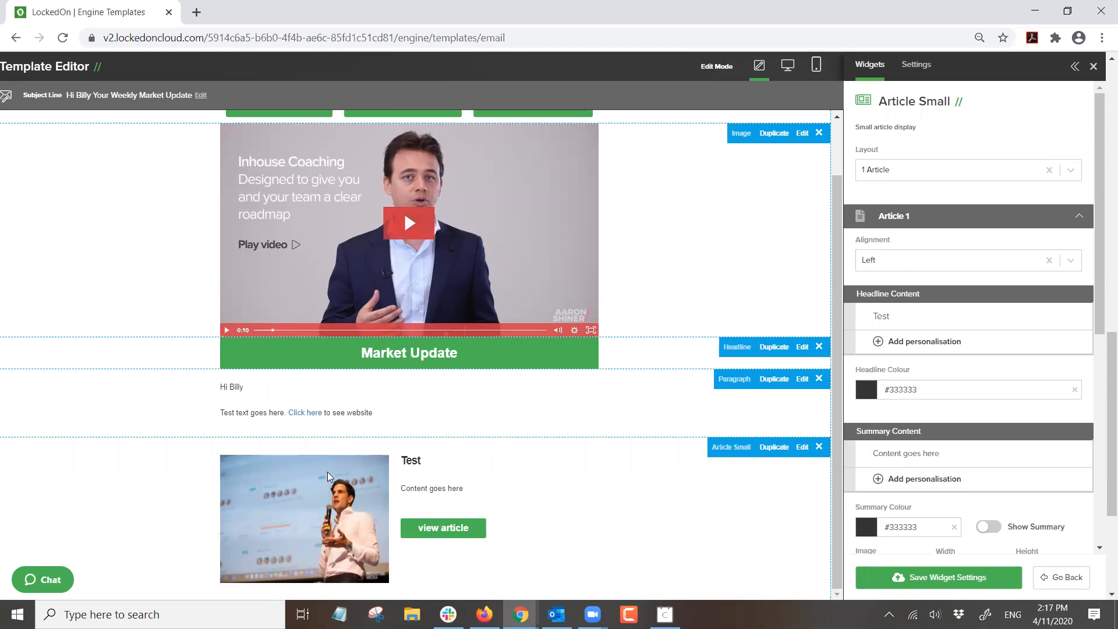
- Try the article block with the 2 Articles and then the 3 Articles layout
left_click(905, 169)
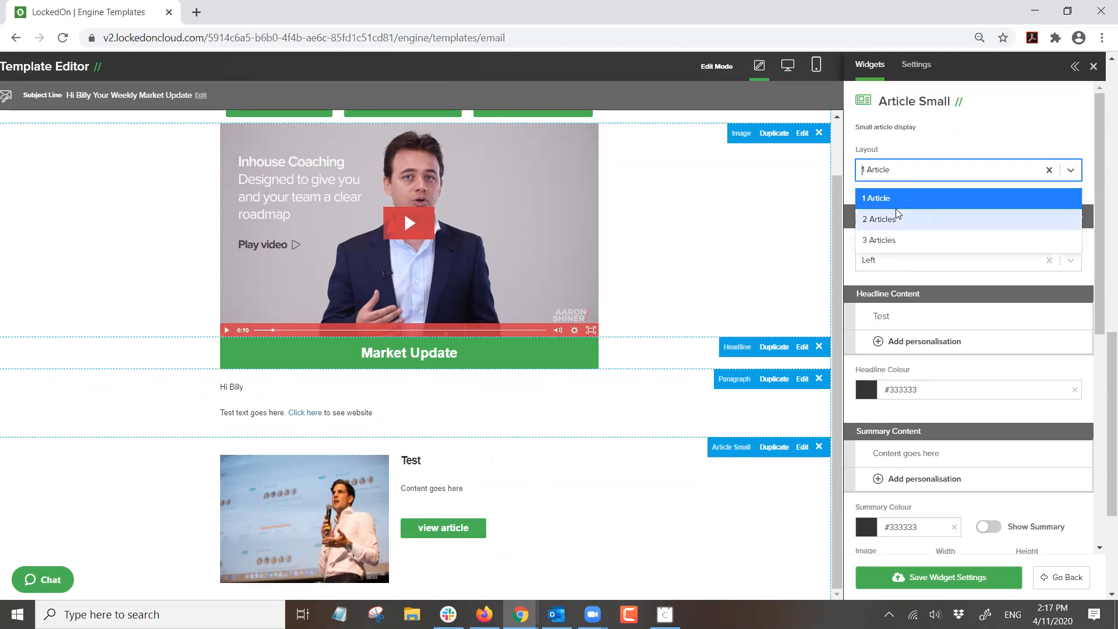
left_click(895, 211)
scroll(589, 336, "down", 1)
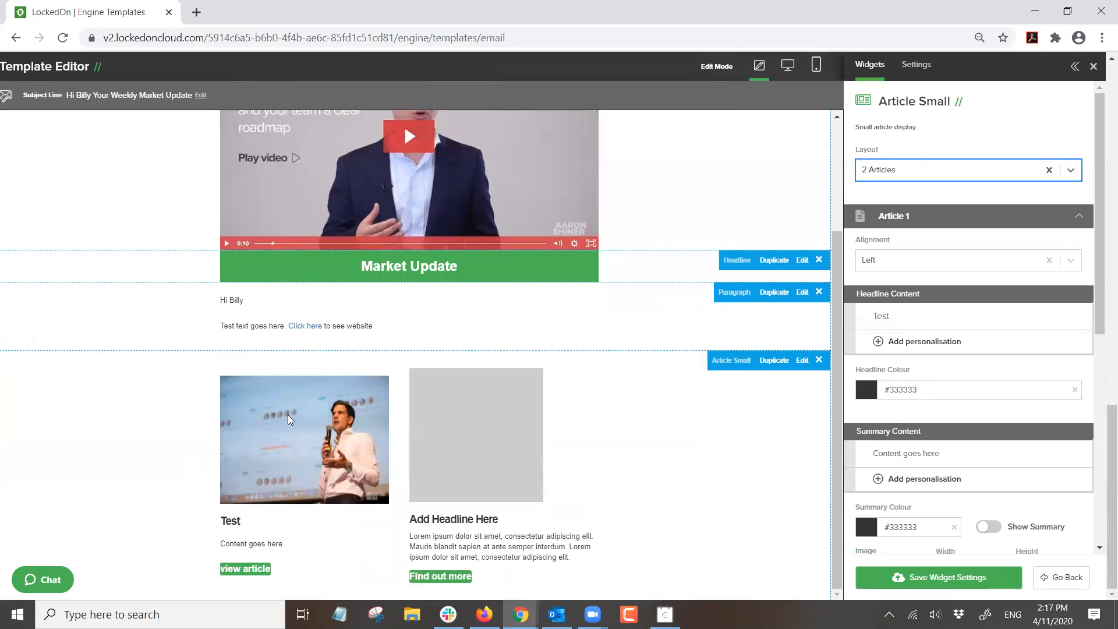
left_click(887, 169)
left_click(888, 238)
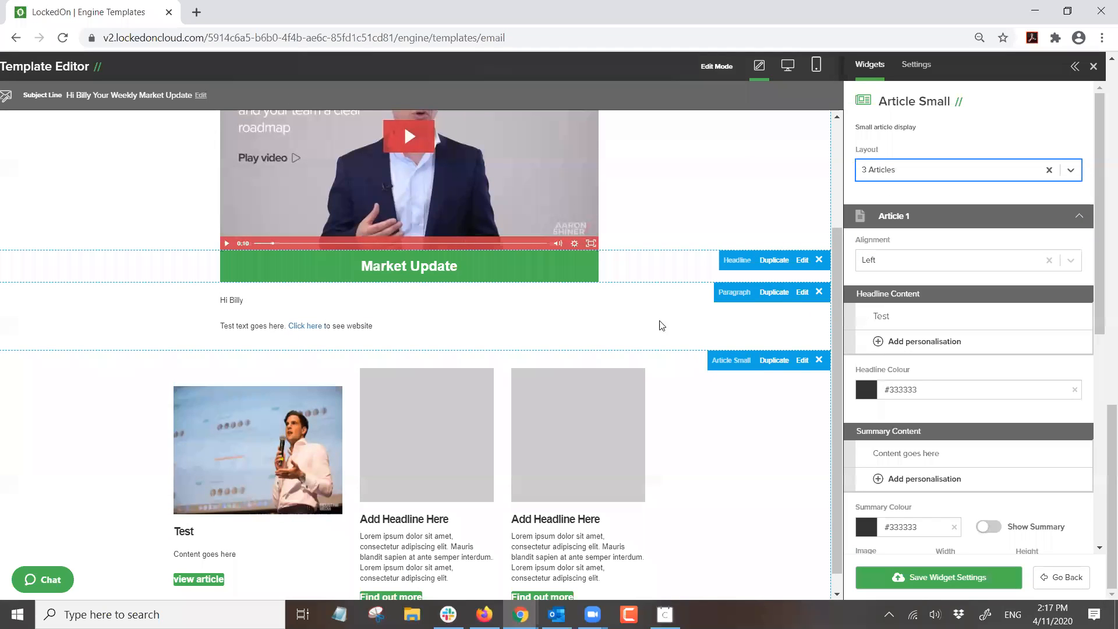
scroll(885, 348, "down", 3)
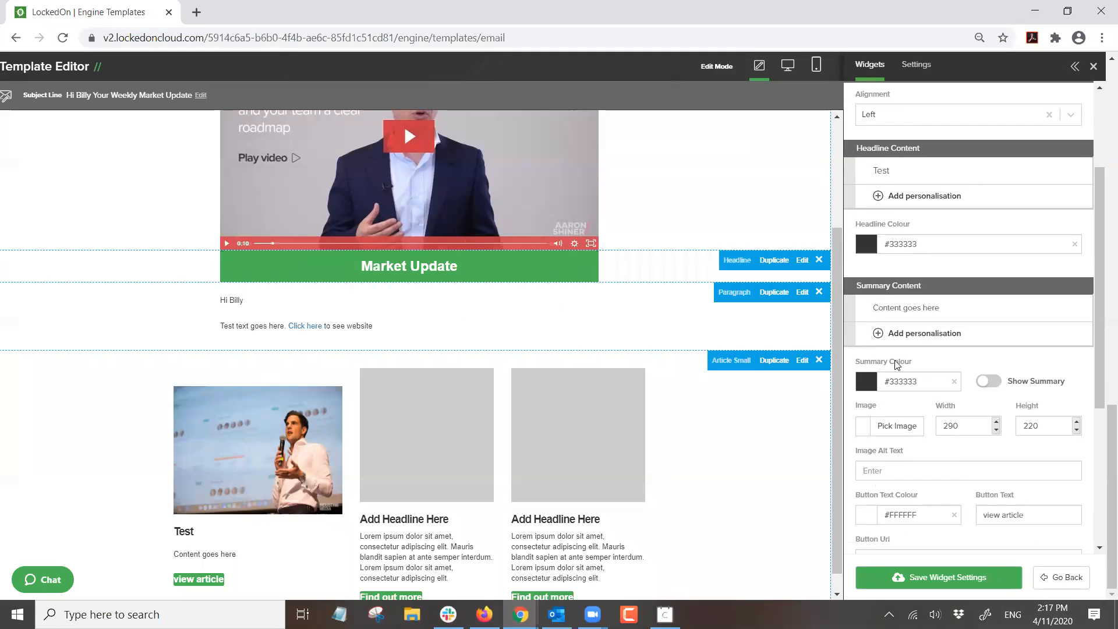
scroll(919, 338, "up", 5)
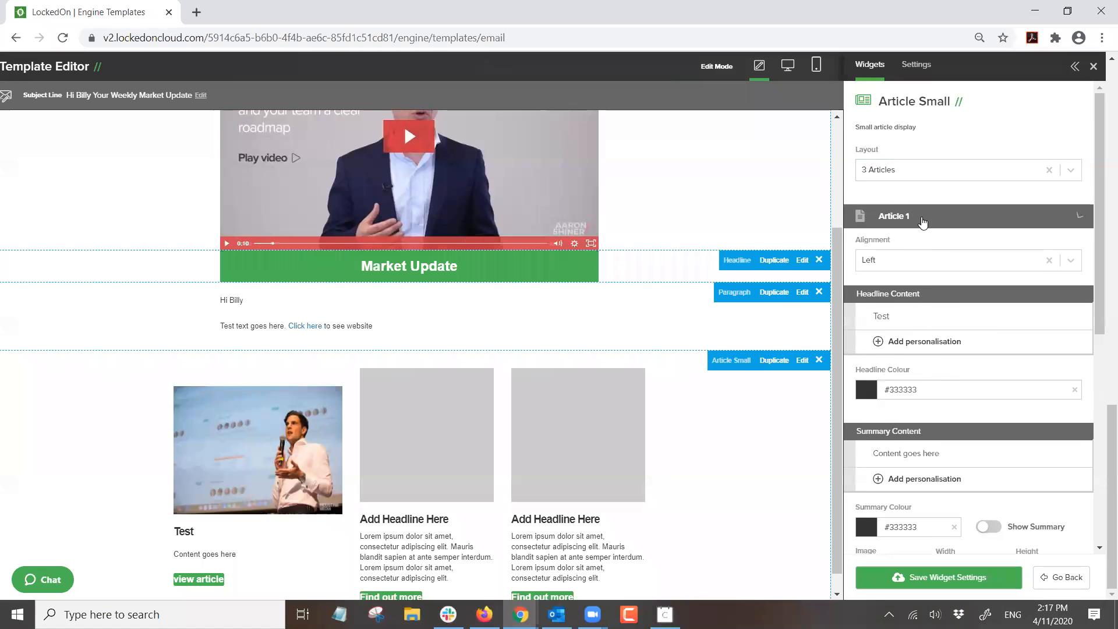
- Set the first article's image width to 230, then change it to 200
left_click(919, 222)
left_click(918, 239)
scroll(966, 344, "down", 5)
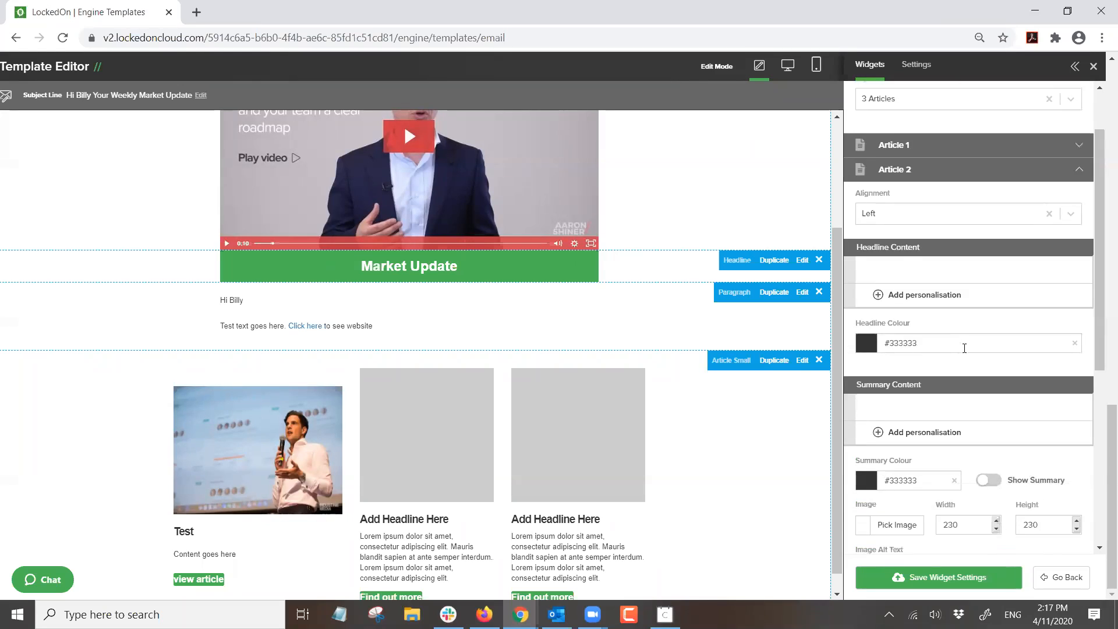
scroll(943, 373, "up", 5)
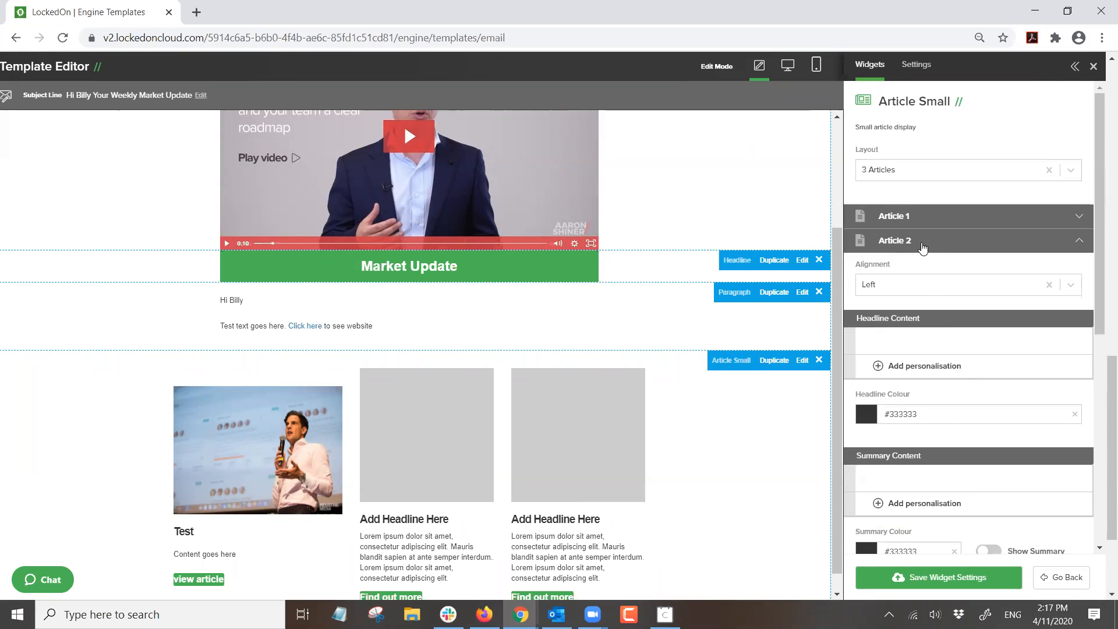
left_click(909, 218)
scroll(981, 382, "down", 3)
double_click(971, 353)
type("230")
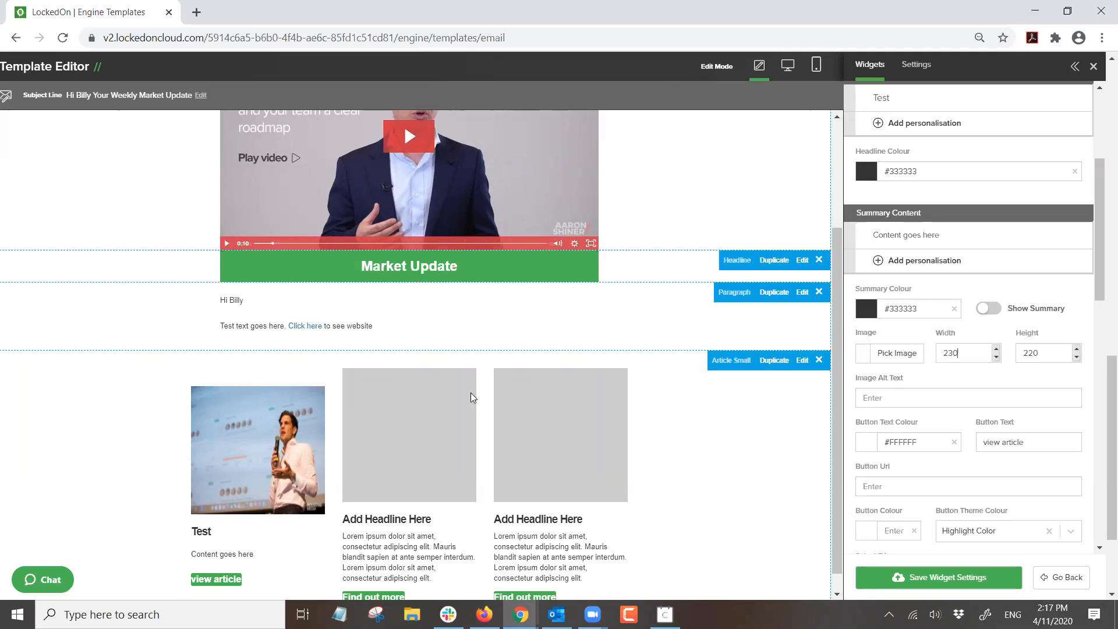
scroll(296, 427, "down", 1)
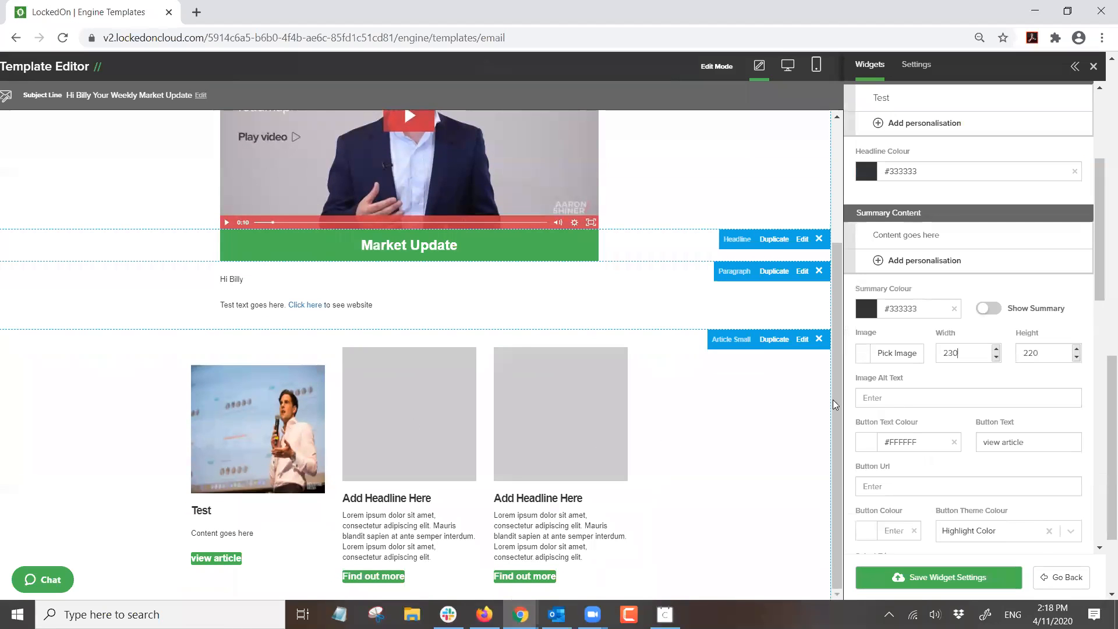
scroll(901, 401, "up", 3)
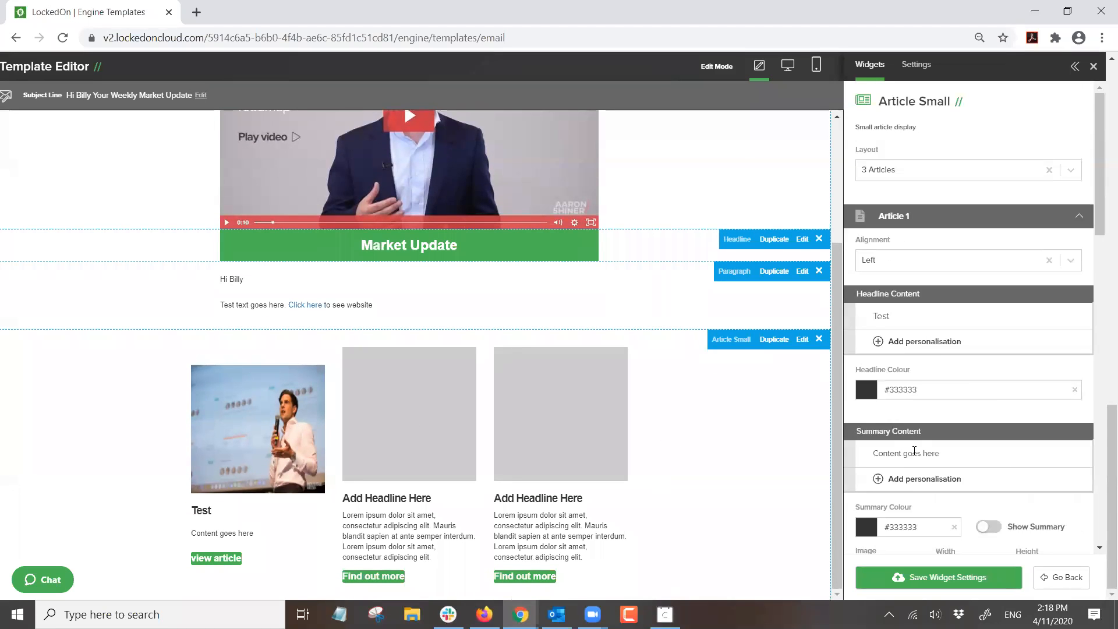
scroll(900, 416, "down", 6)
scroll(960, 349, "up", 3)
key("ctrl+a")
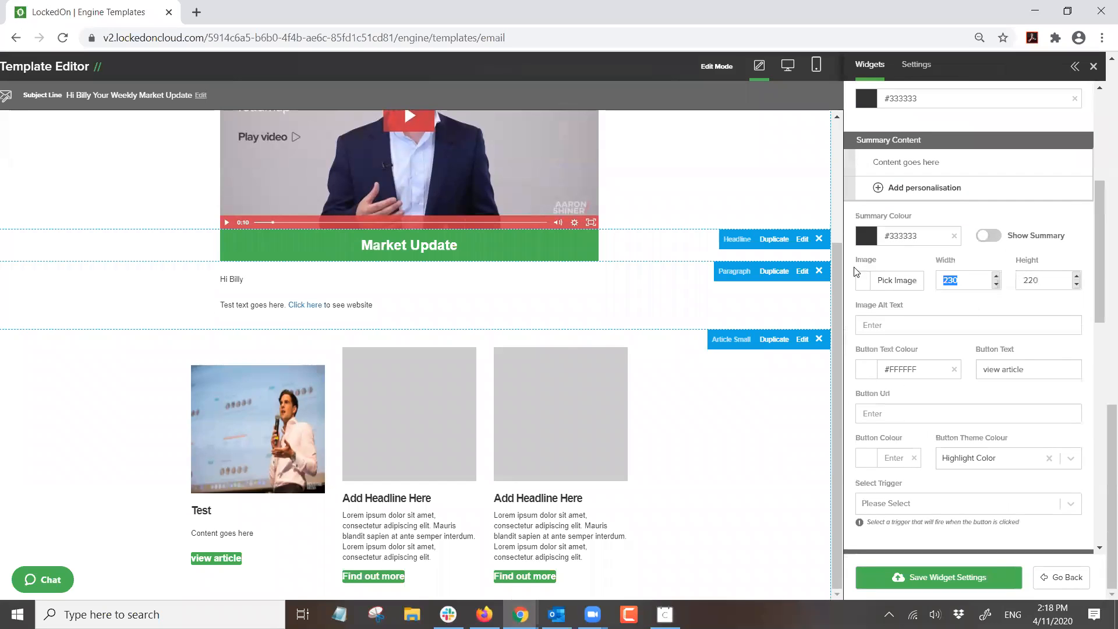
type("200")
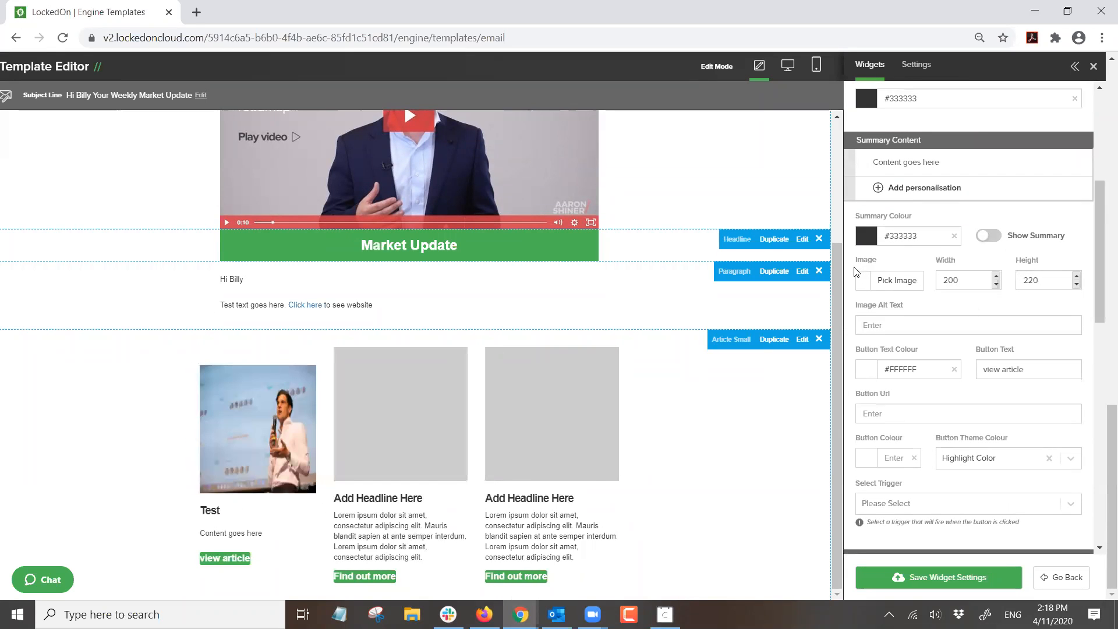
scroll(856, 272, "up", 3)
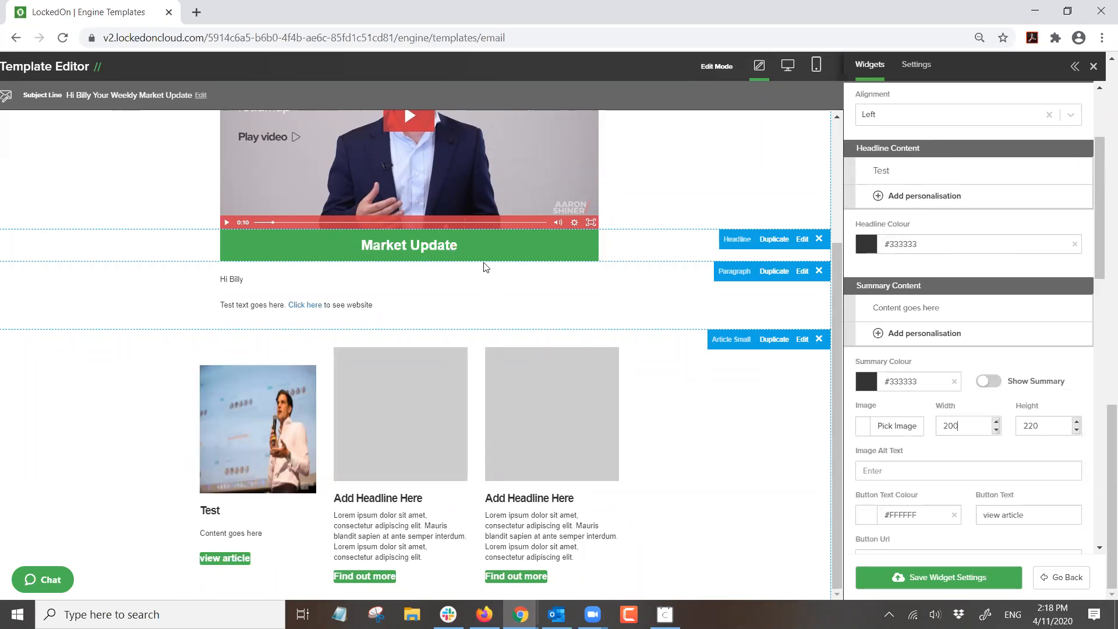
scroll(923, 210, "up", 3)
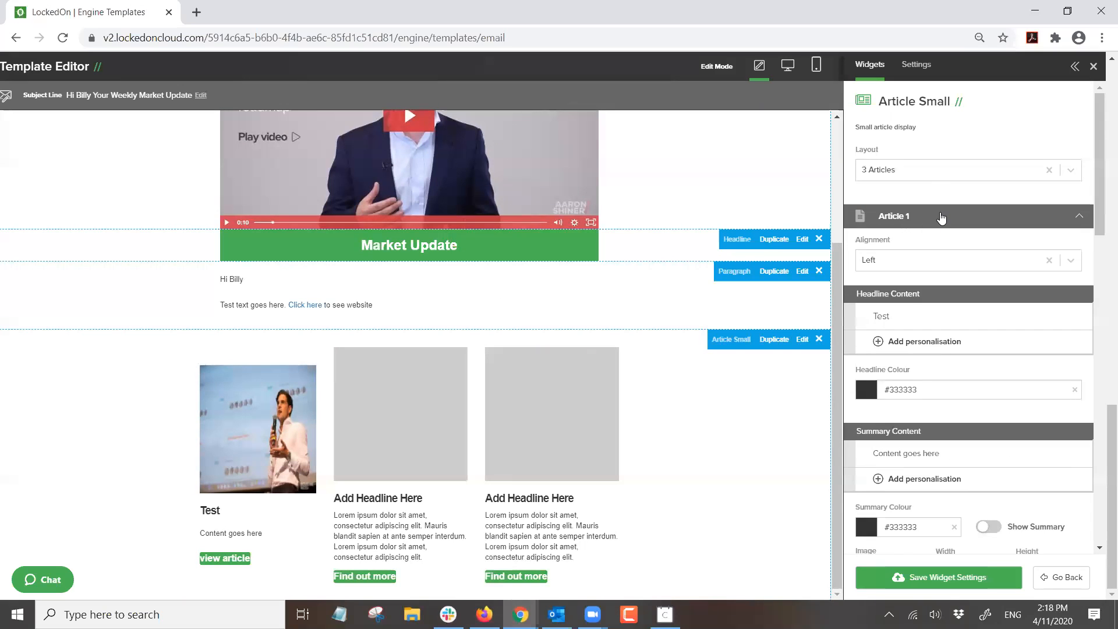
- Set the second and third articles' image widths to 200
left_click(937, 217)
scroll(946, 294, "down", 2)
double_click(938, 522)
type("200")
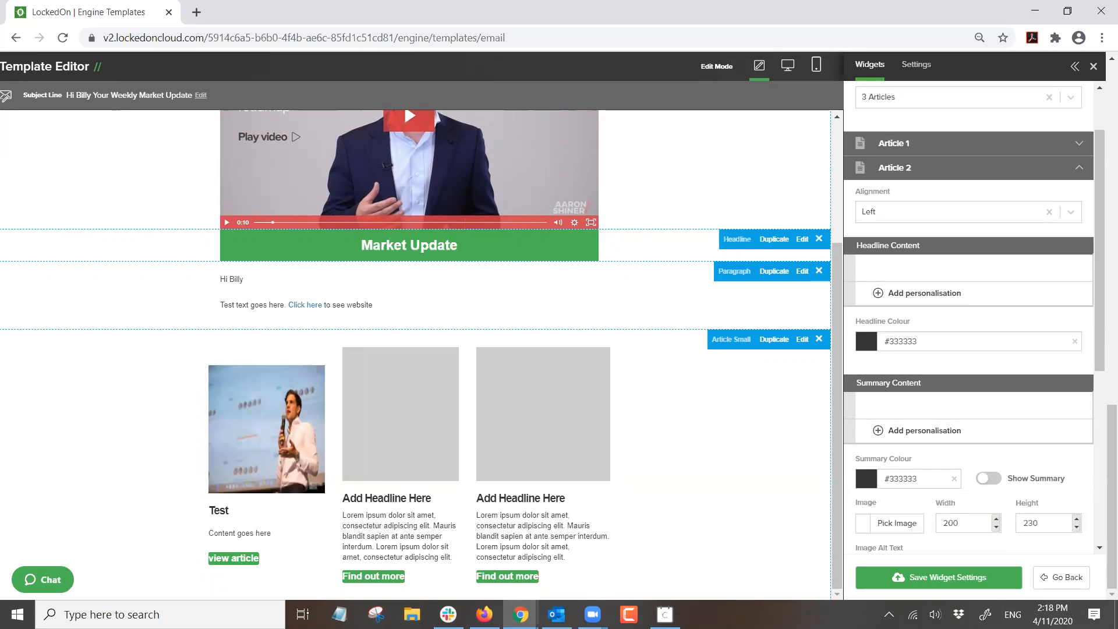
scroll(892, 184, "up", 2)
left_click(916, 239)
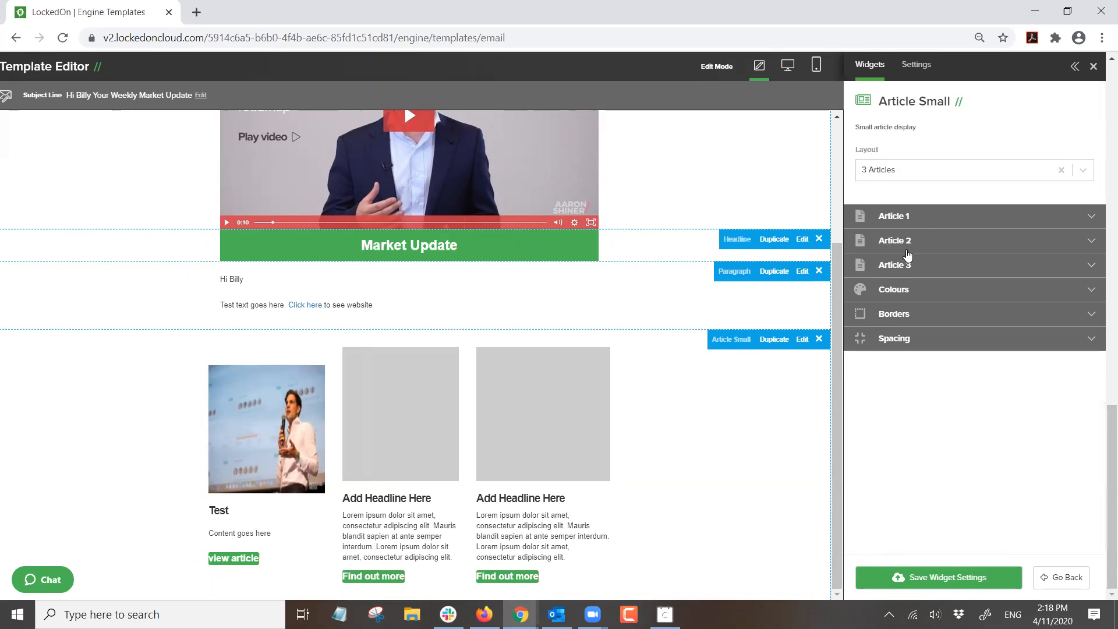
scroll(918, 288, "down", 3)
double_click(949, 475)
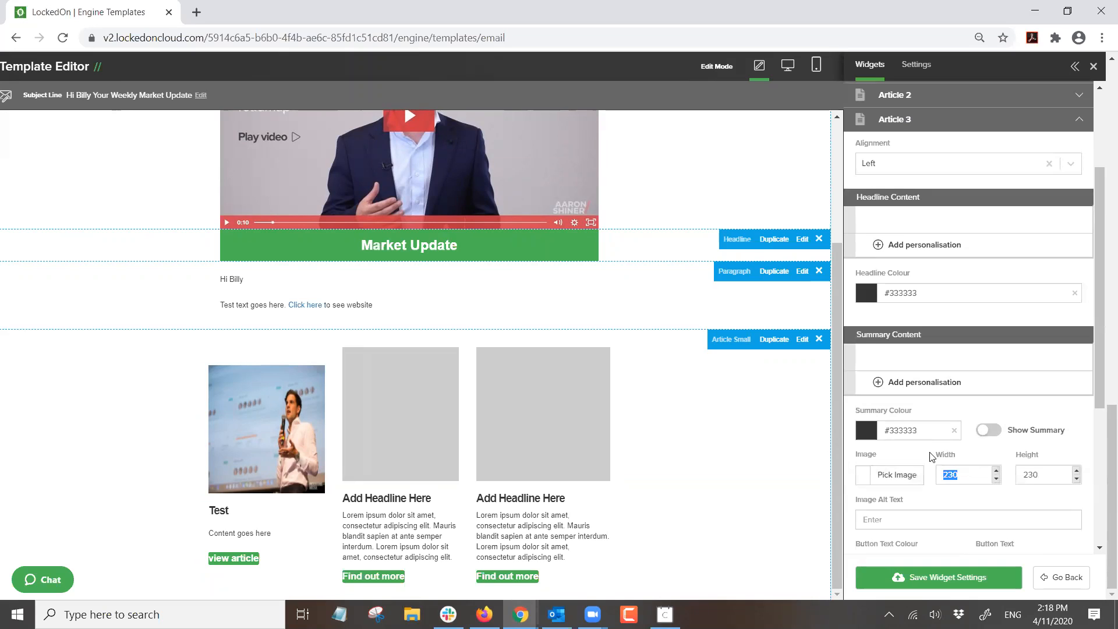
type("200")
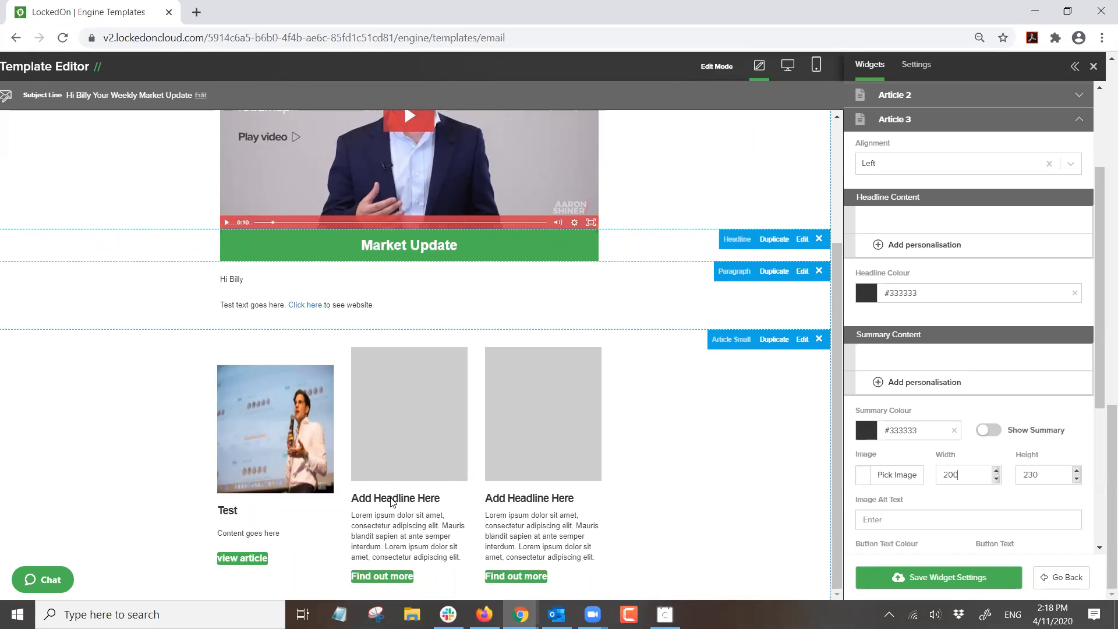
- Return the Layout to 1 Article and save the widget settings
scroll(963, 411, "down", 5)
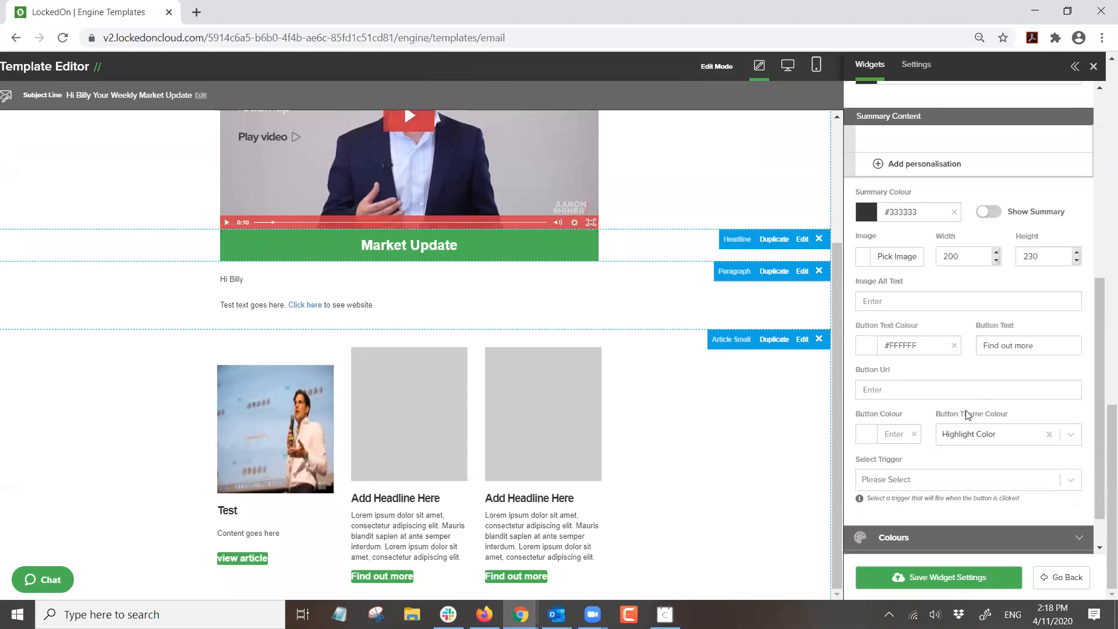
scroll(958, 410, "up", 7)
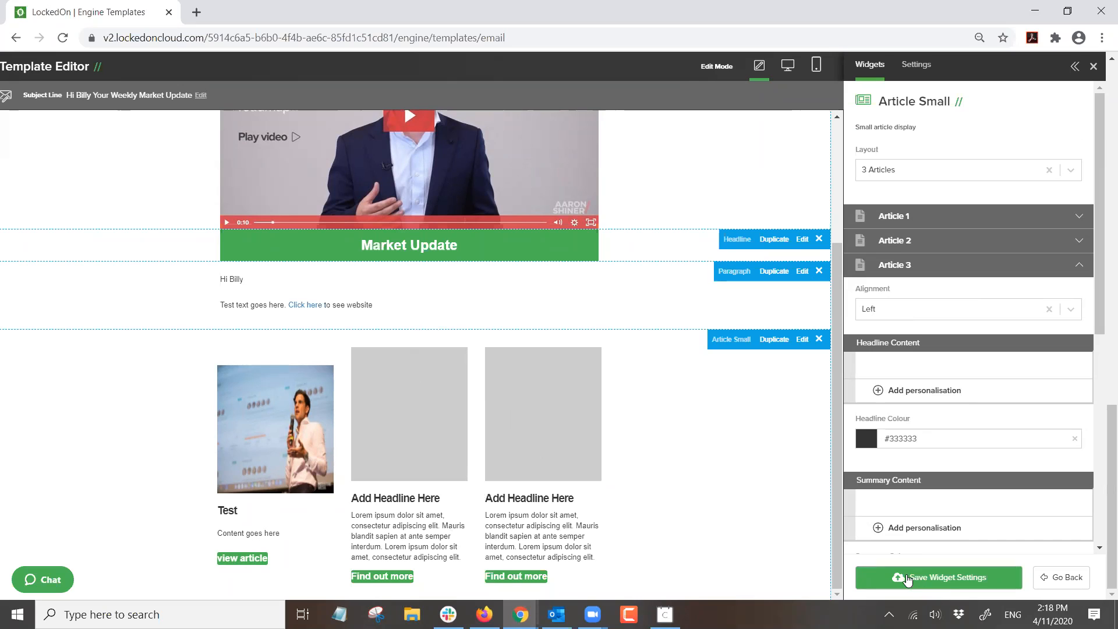
left_click(891, 170)
left_click(878, 201)
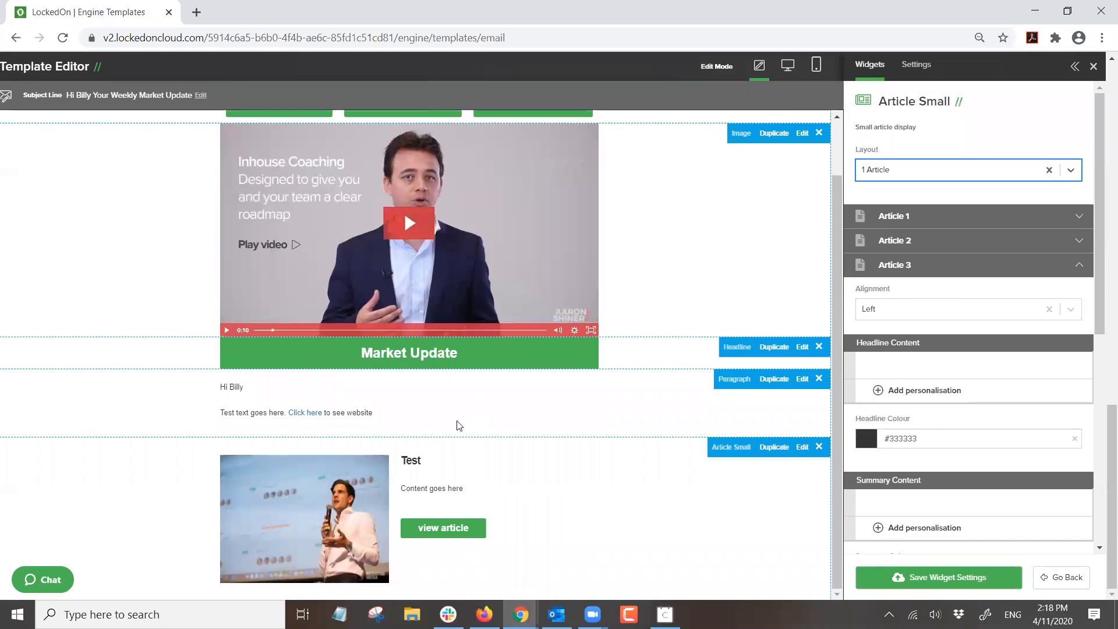
left_click(935, 576)
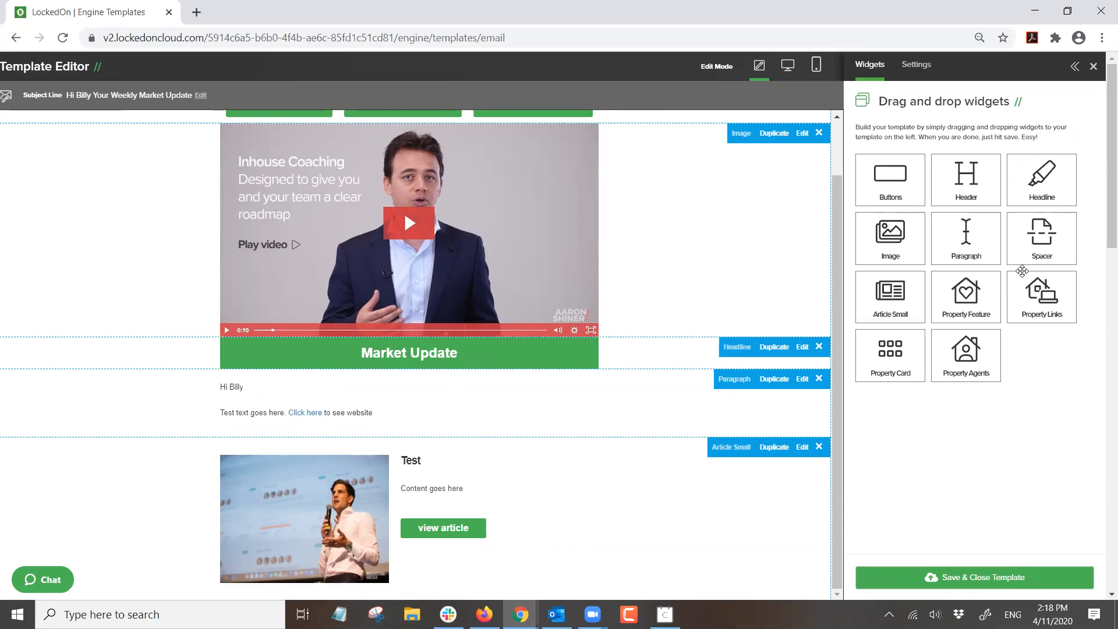
- Place a Spacer between the paragraph and the article and lower its height to 20
left_click_drag(1028, 234, 355, 457)
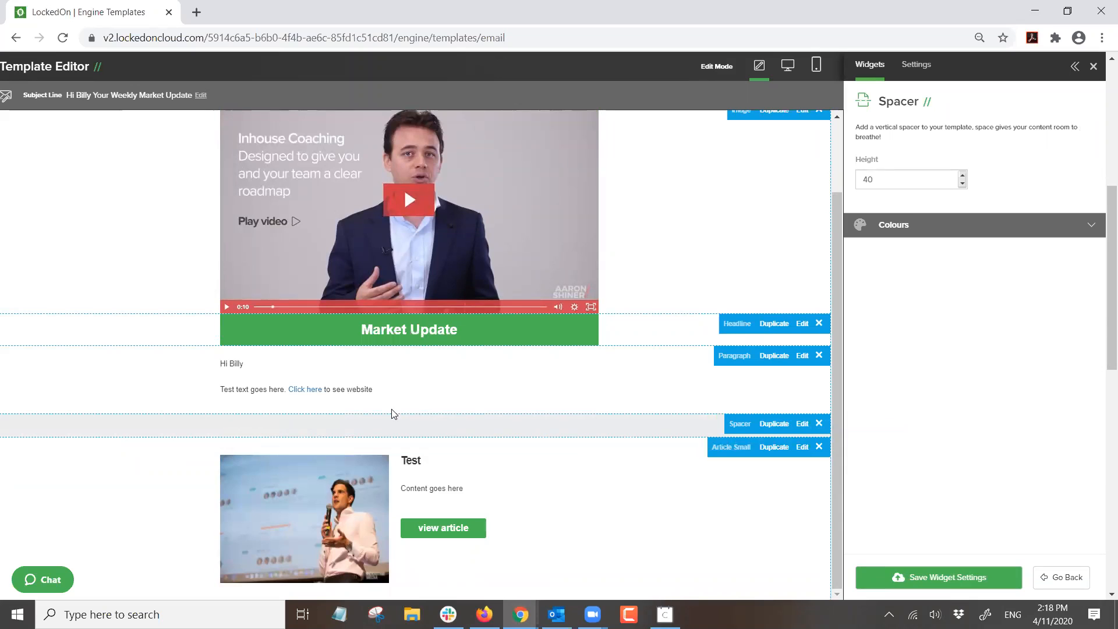
left_click(962, 185)
left_click(962, 185)
left_click(962, 185)
left_click(962, 185)
left_click(961, 185)
left_click(961, 185)
left_click(962, 185)
left_click(962, 186)
left_click(962, 186)
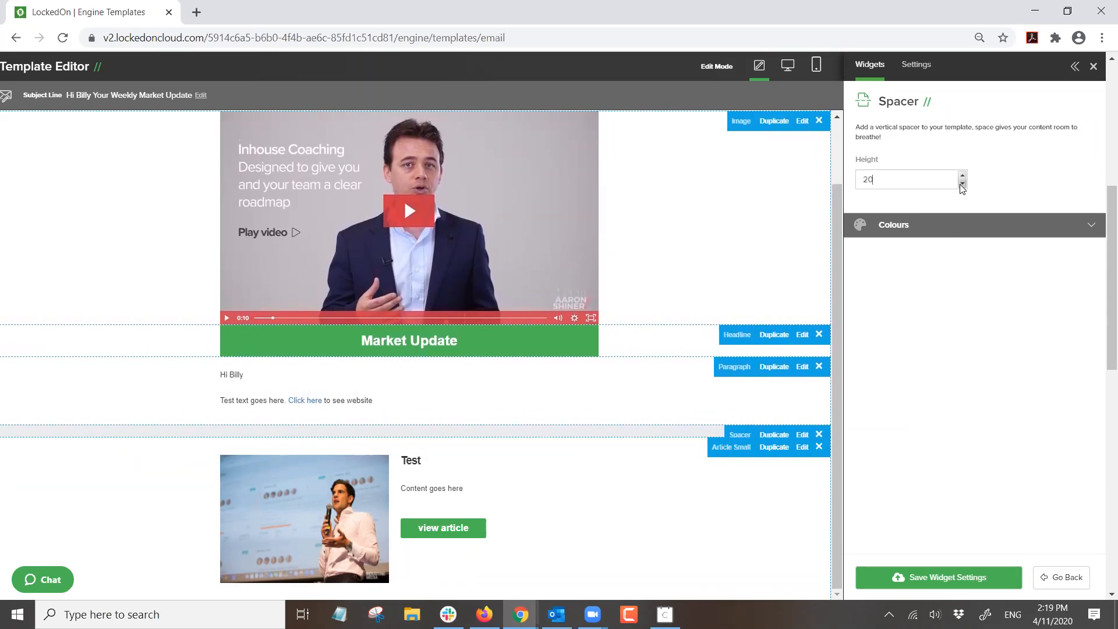
- Set the spacer's Row Theme Colour to Background Color and save it
left_click(943, 227)
left_click(964, 275)
left_click(981, 323)
left_click(977, 280)
left_click(978, 297)
left_click(908, 268)
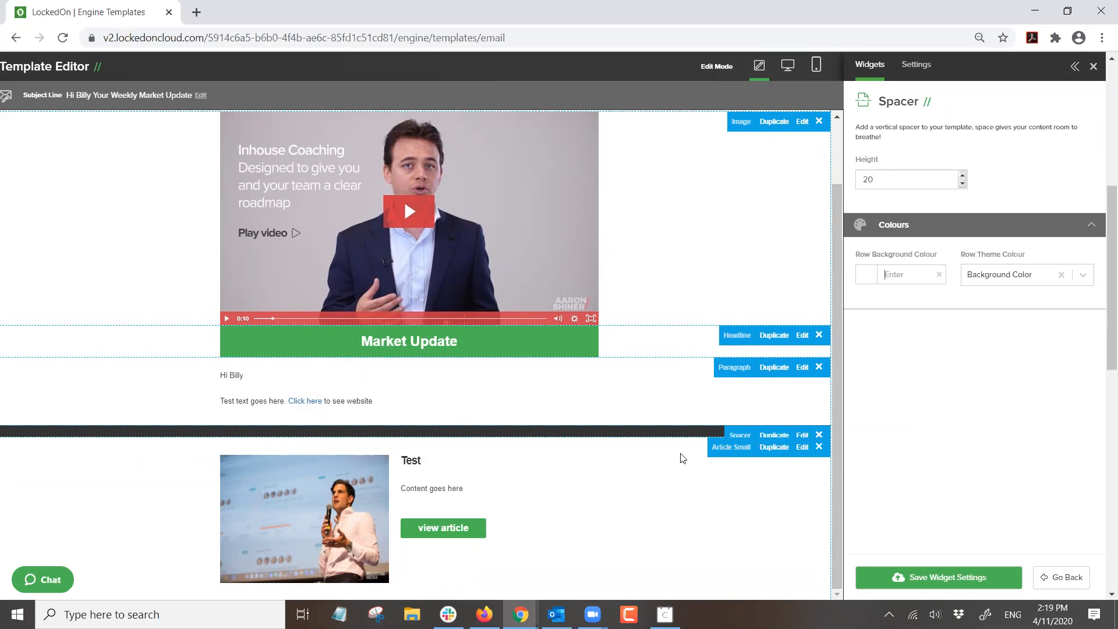
scroll(545, 402, "down", 1)
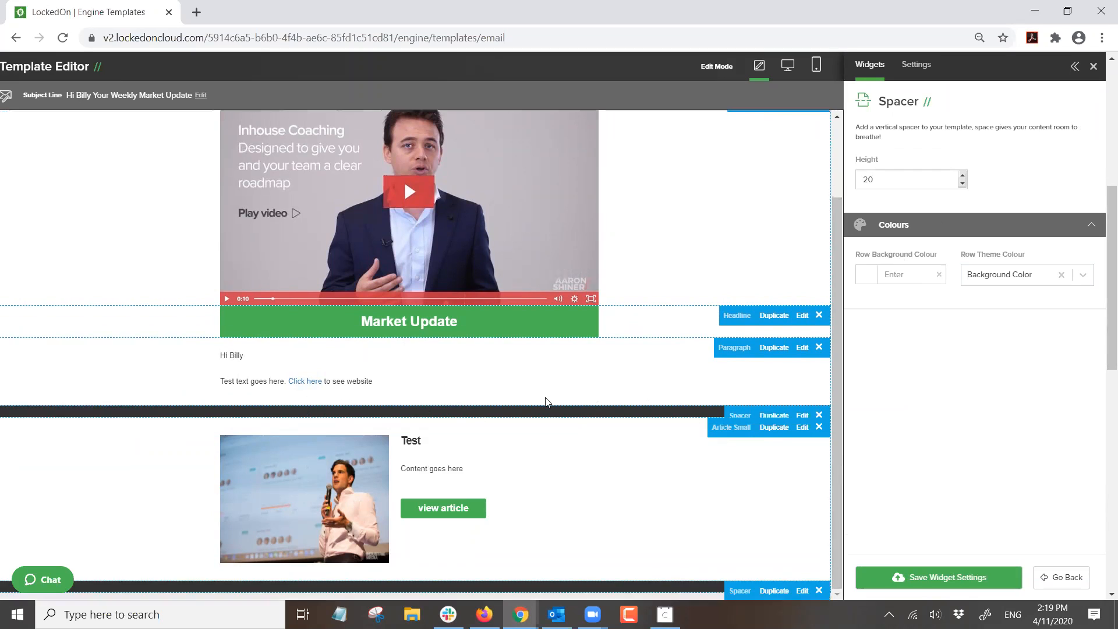
scroll(432, 481, "down", 5)
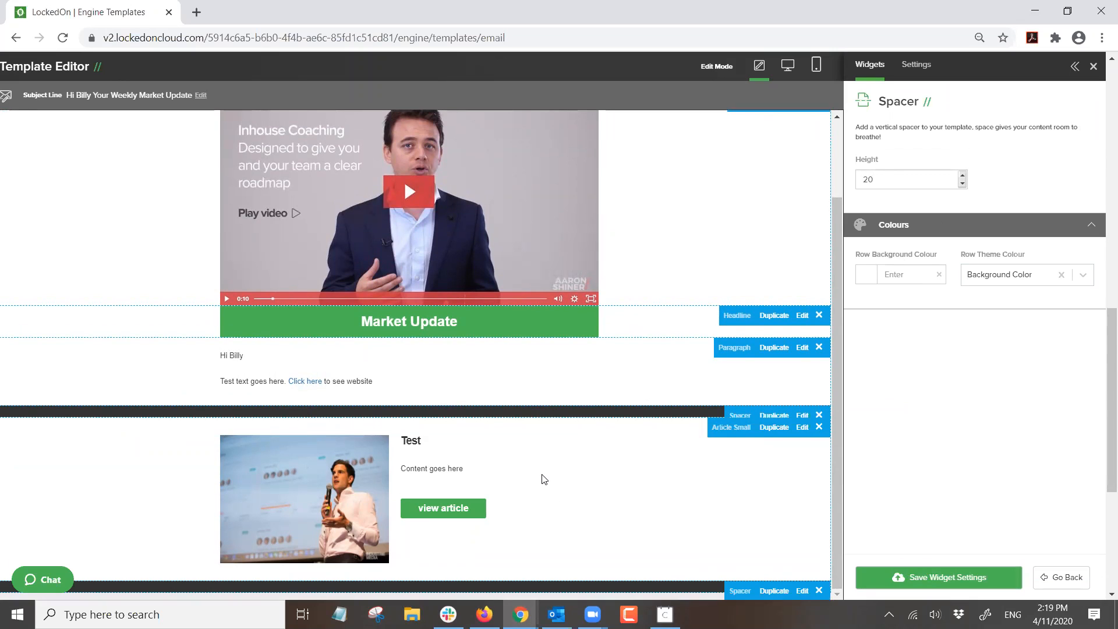
scroll(550, 465, "down", 4)
left_click(912, 577)
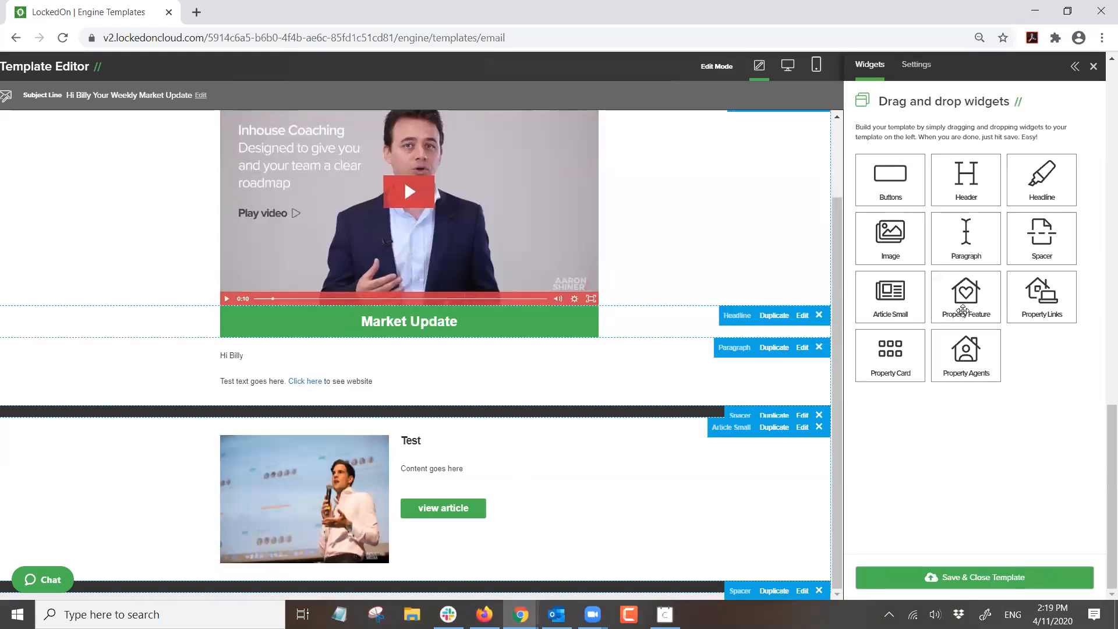
- Drop a Property Feature block below the small article's spacer
left_click_drag(965, 290, 455, 412)
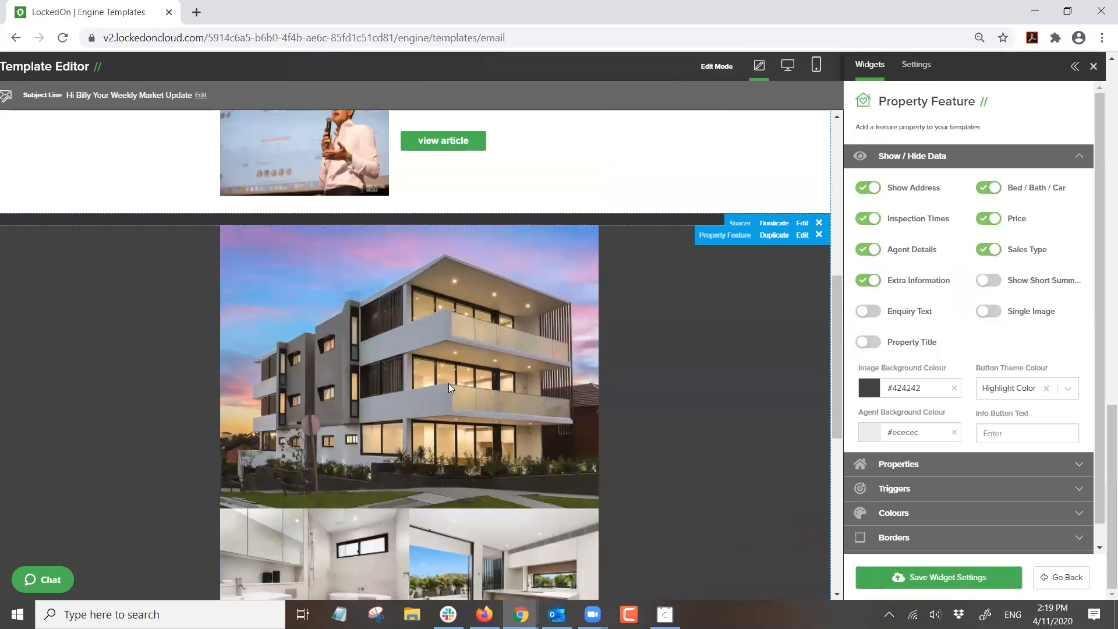
scroll(448, 383, "down", 3)
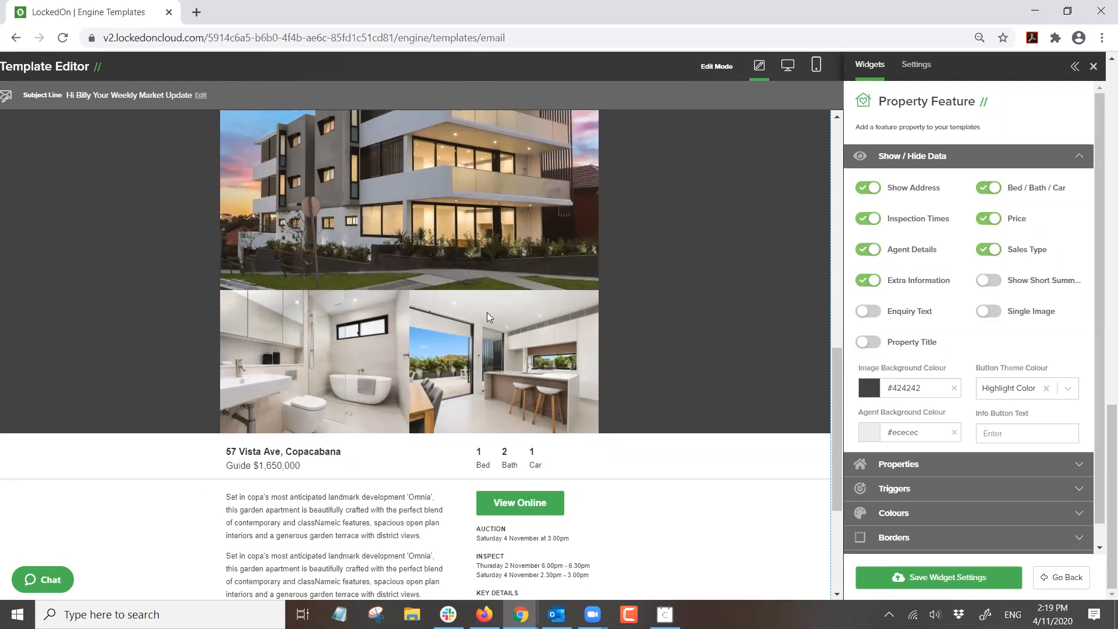
scroll(488, 317, "down", 3)
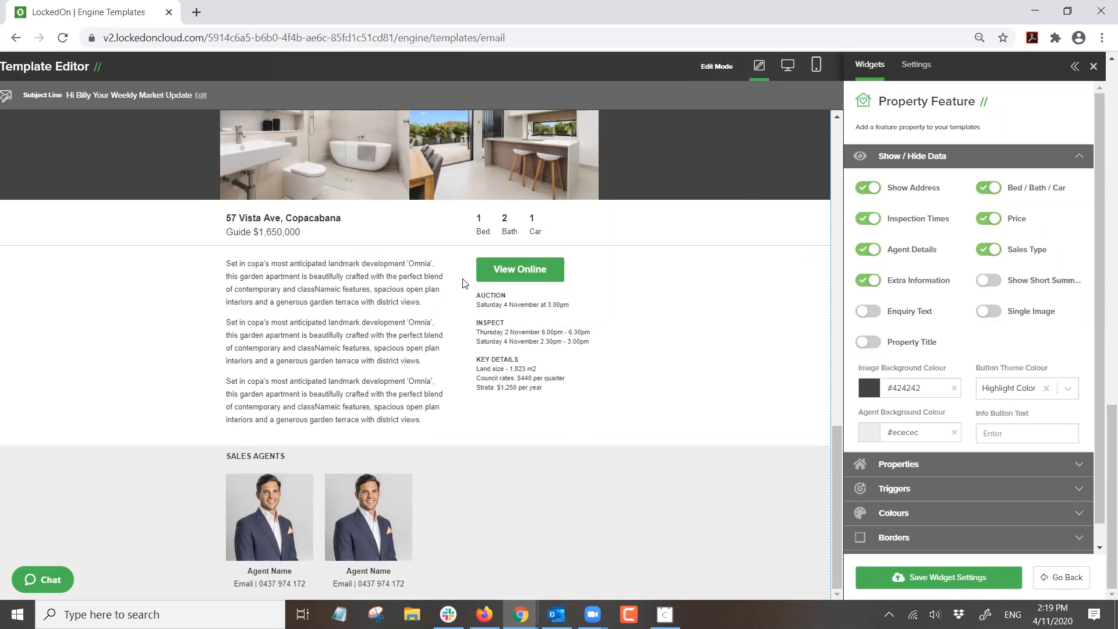
scroll(462, 282, "up", 7)
scroll(452, 315, "down", 3)
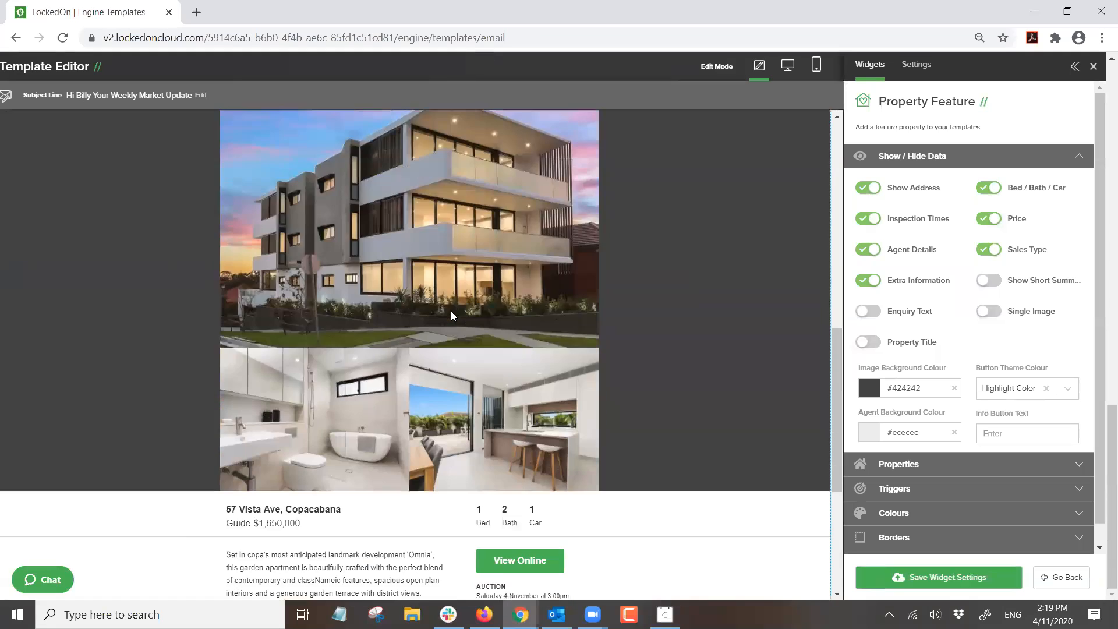
scroll(450, 311, "down", 4)
scroll(452, 311, "up", 7)
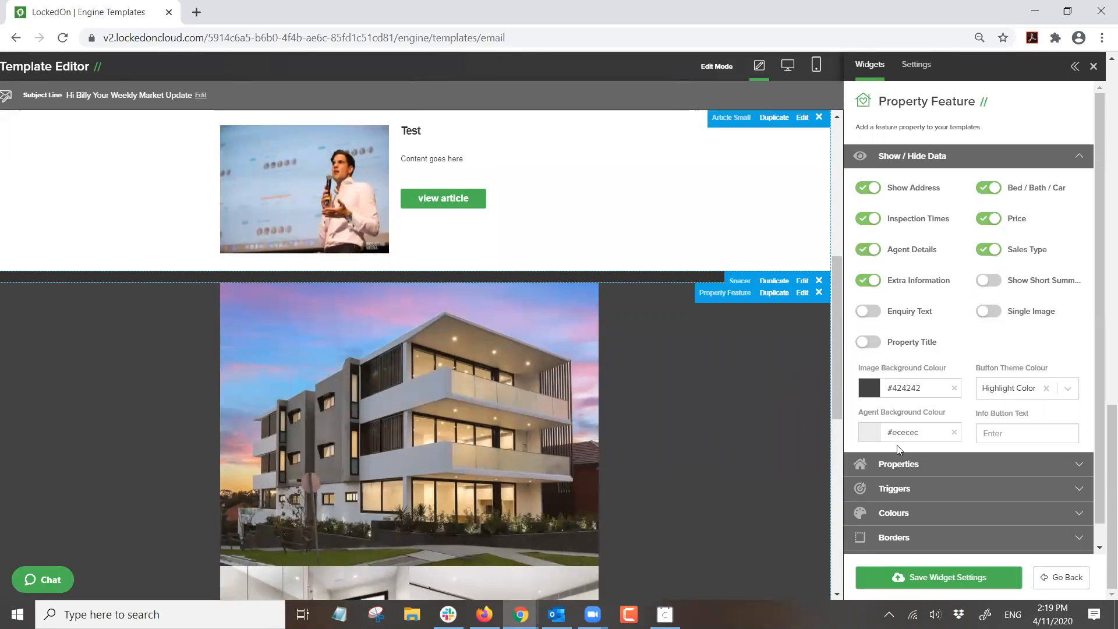
left_click(923, 464)
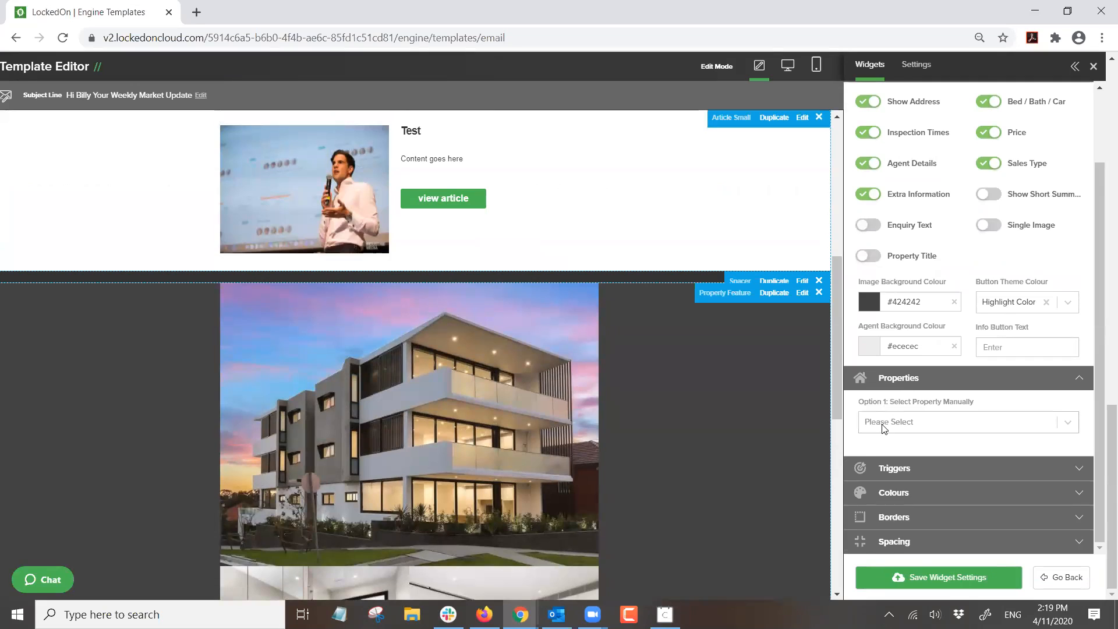
left_click(882, 425)
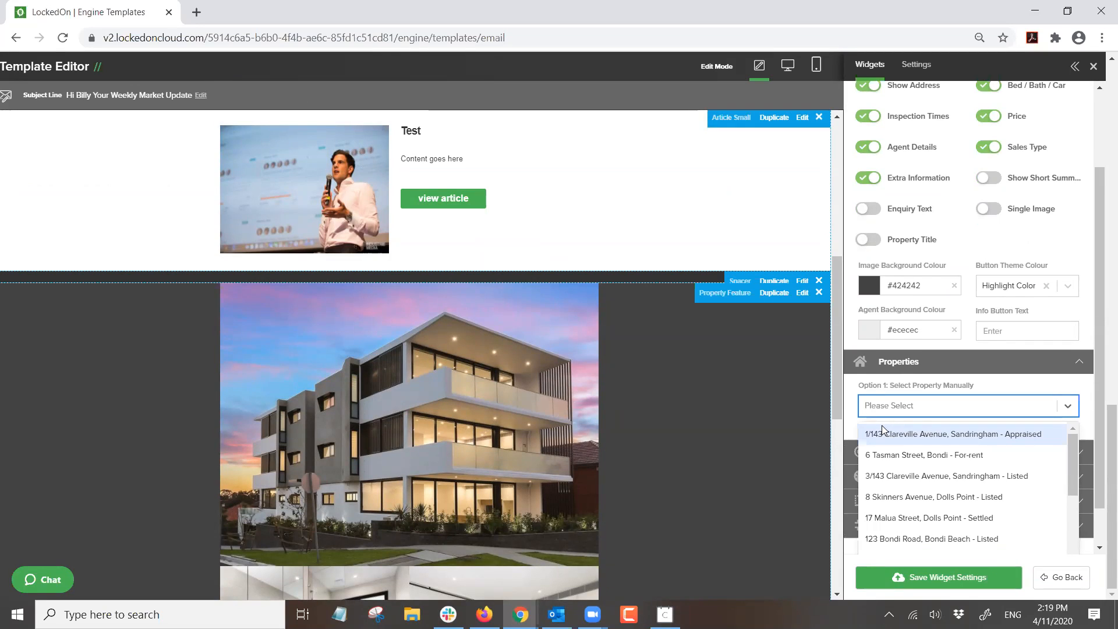
type("8 skm")
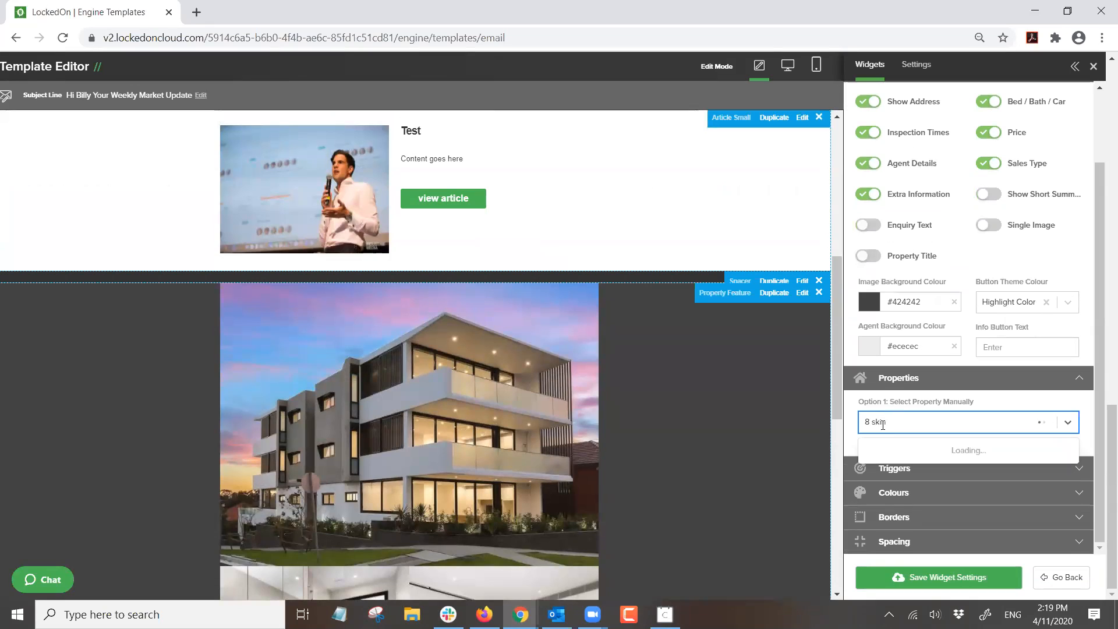
left_click(920, 450)
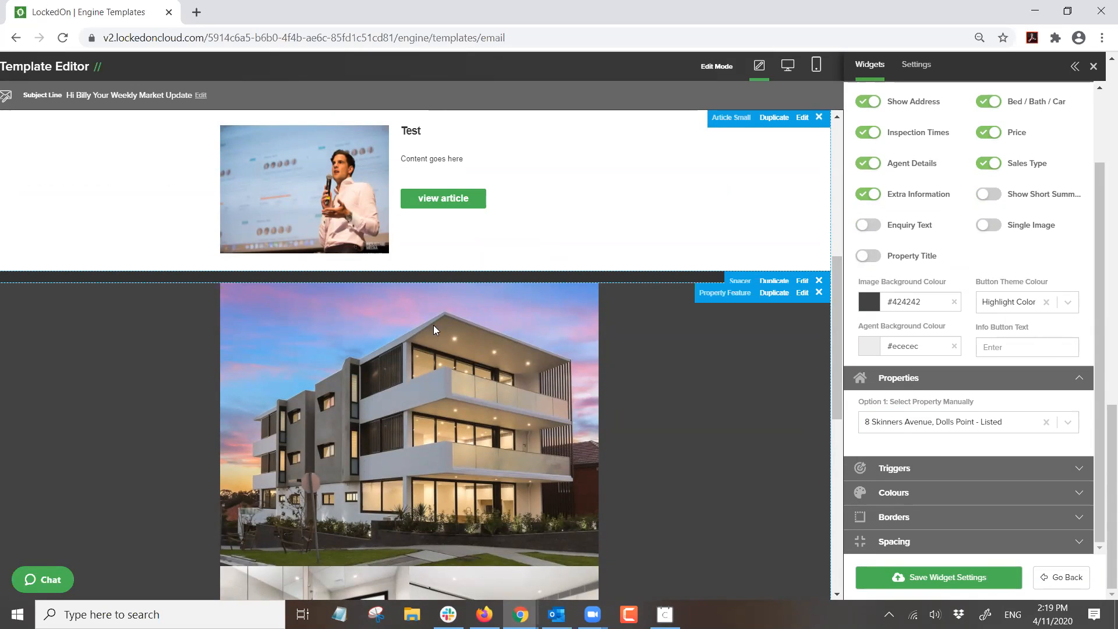
scroll(429, 332, "down", 5)
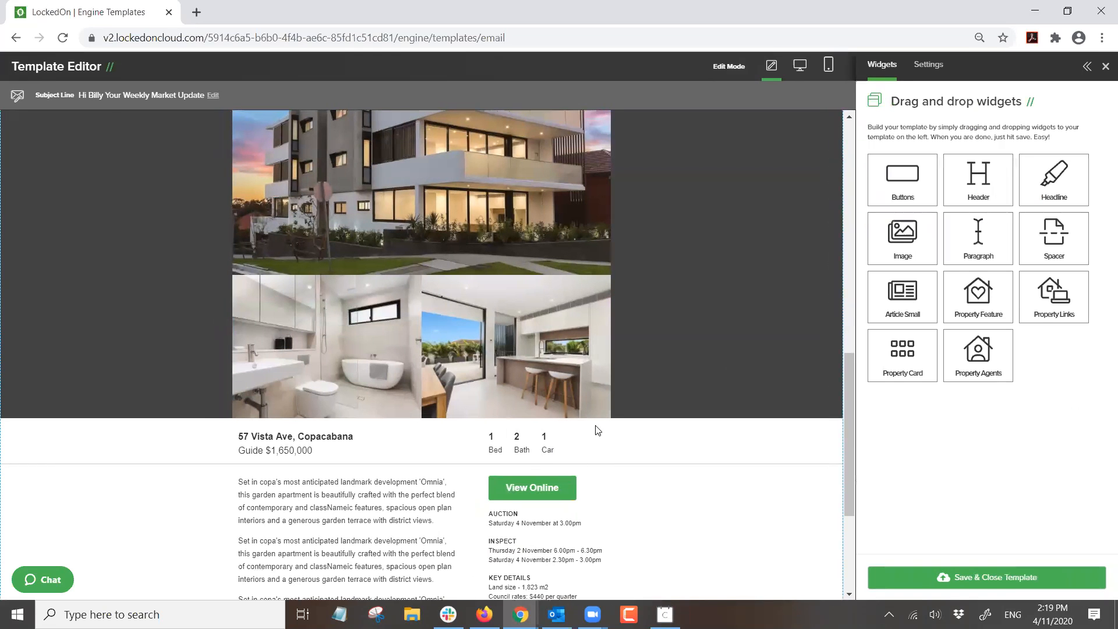
- Move the Market Update headline above the Property Feature, retitle it 'Feature Listing' and save
scroll(518, 407, "up", 10)
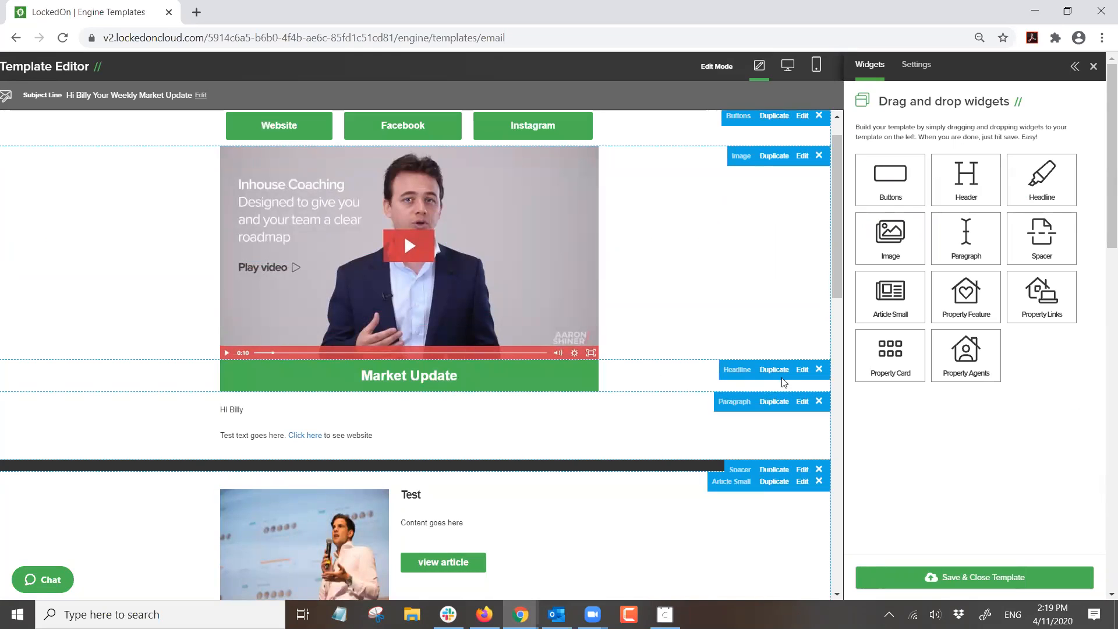
scroll(687, 363, "down", 15)
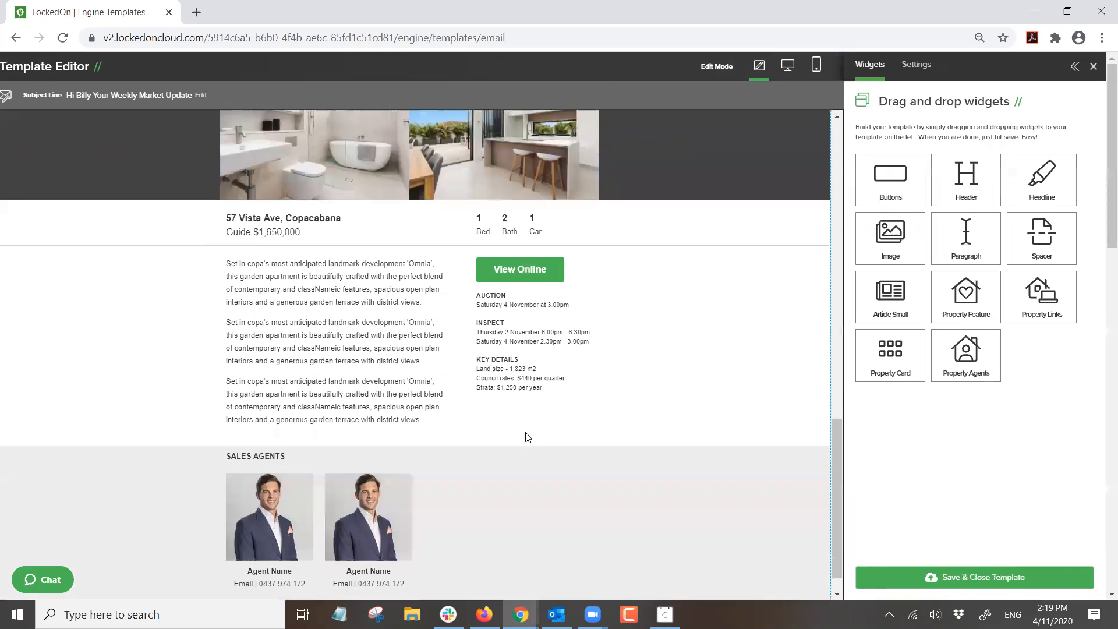
scroll(506, 466, "down", 1)
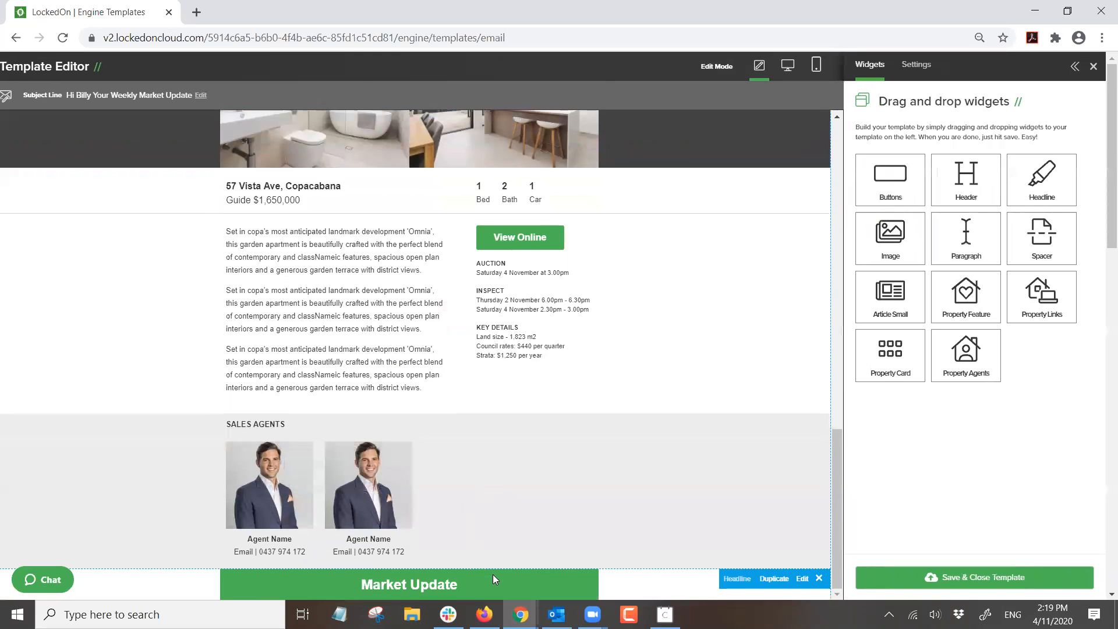
left_click_drag(492, 574, 110, 116)
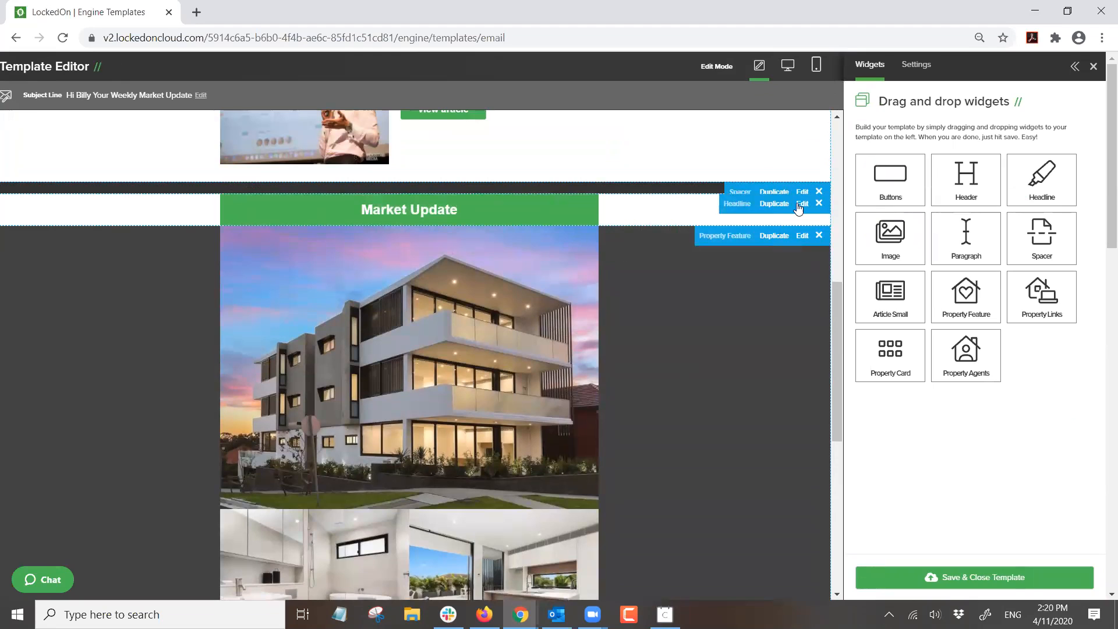
left_click(802, 203)
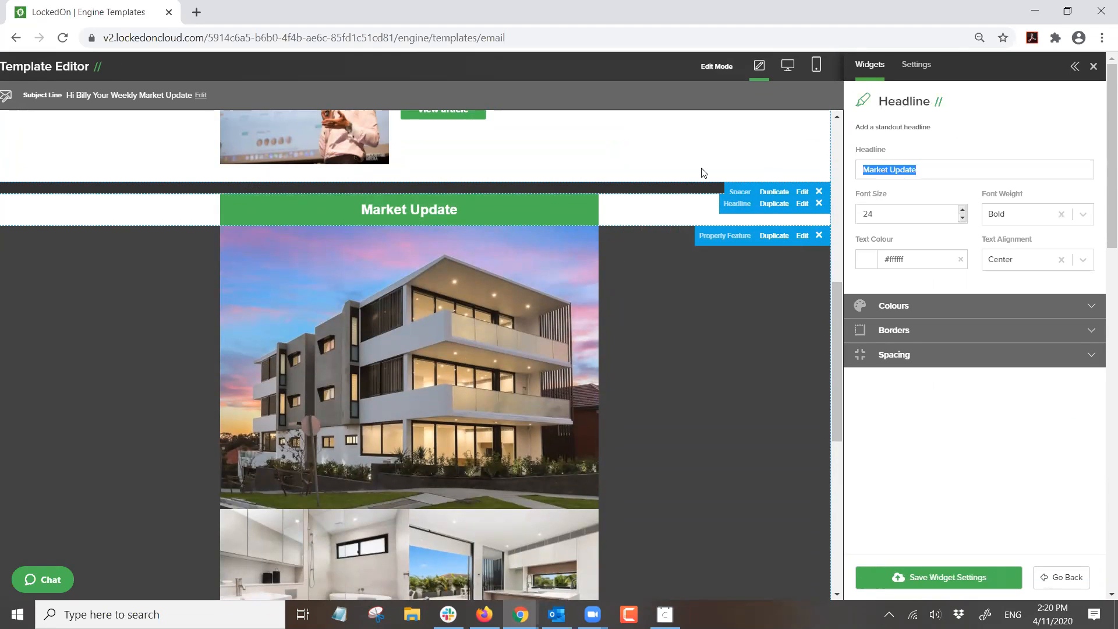
type("Feature Listing")
left_click(897, 575)
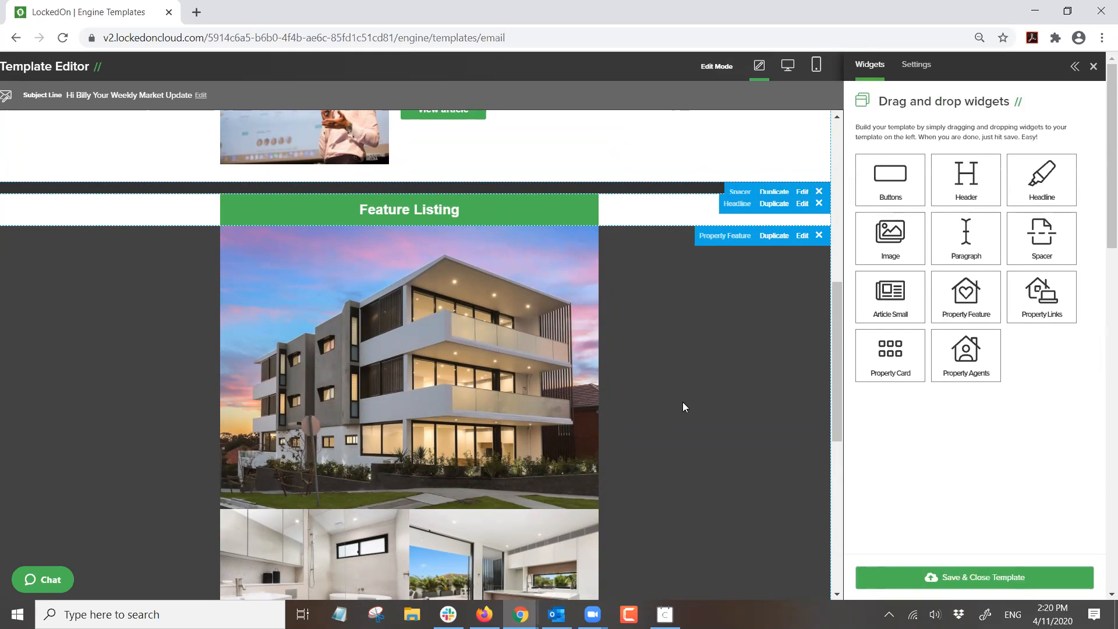
- Set the Property Feature's Image Background Colour to white
left_click(757, 260)
scroll(905, 379, "down", 1)
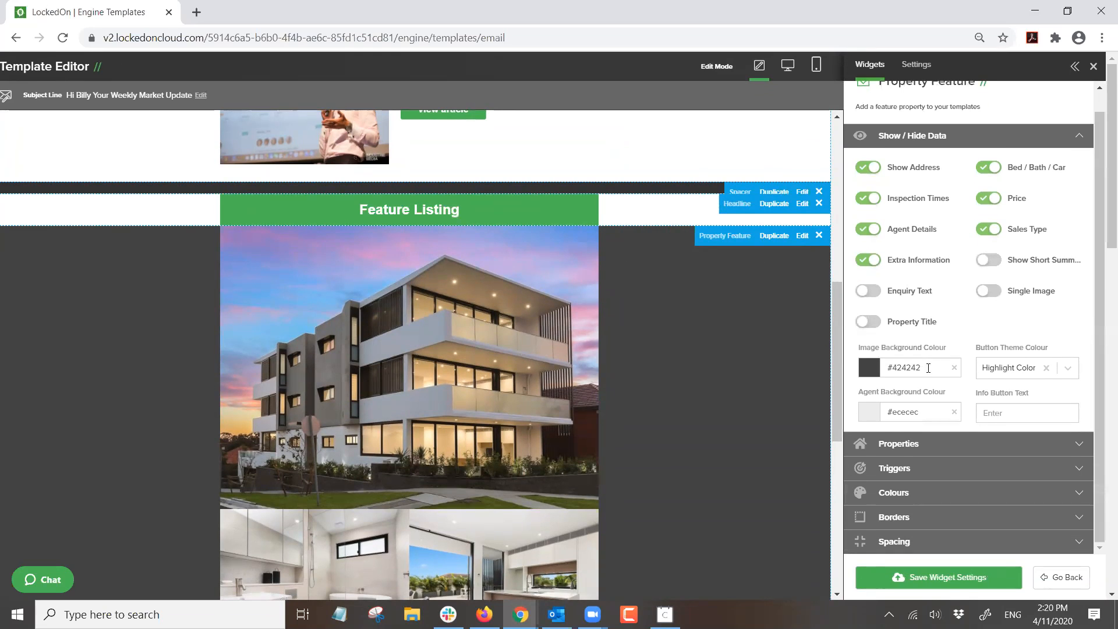
left_click(873, 369)
scroll(954, 477, "down", 3)
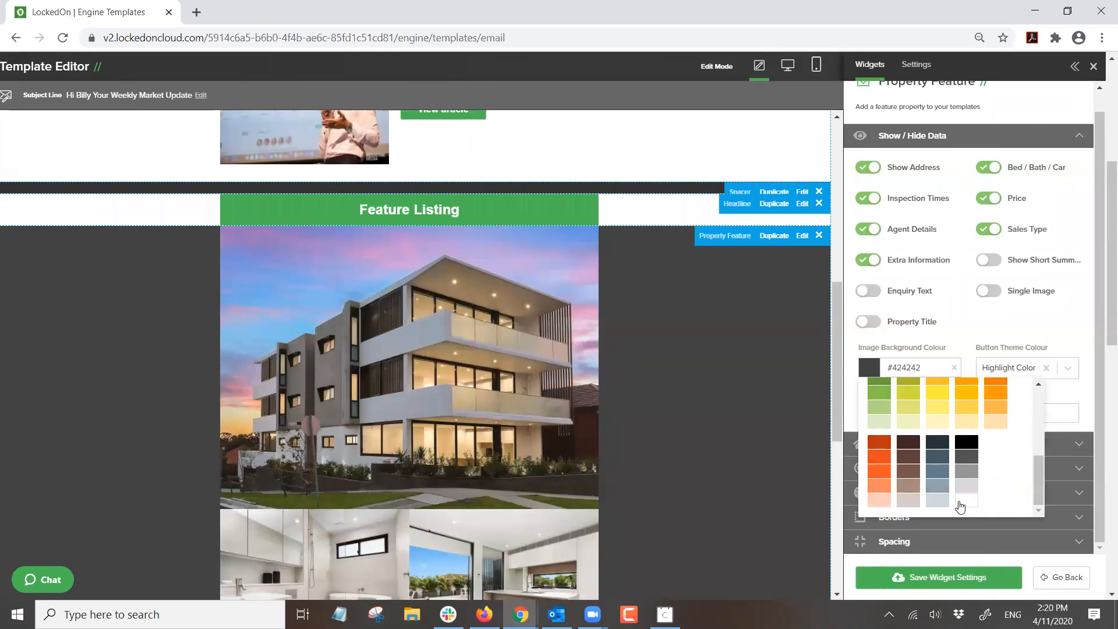
left_click(960, 504)
- Try the show/hide toggles for agent details, address, bed/bath/car counts, guide price and photos
scroll(659, 483, "down", 6)
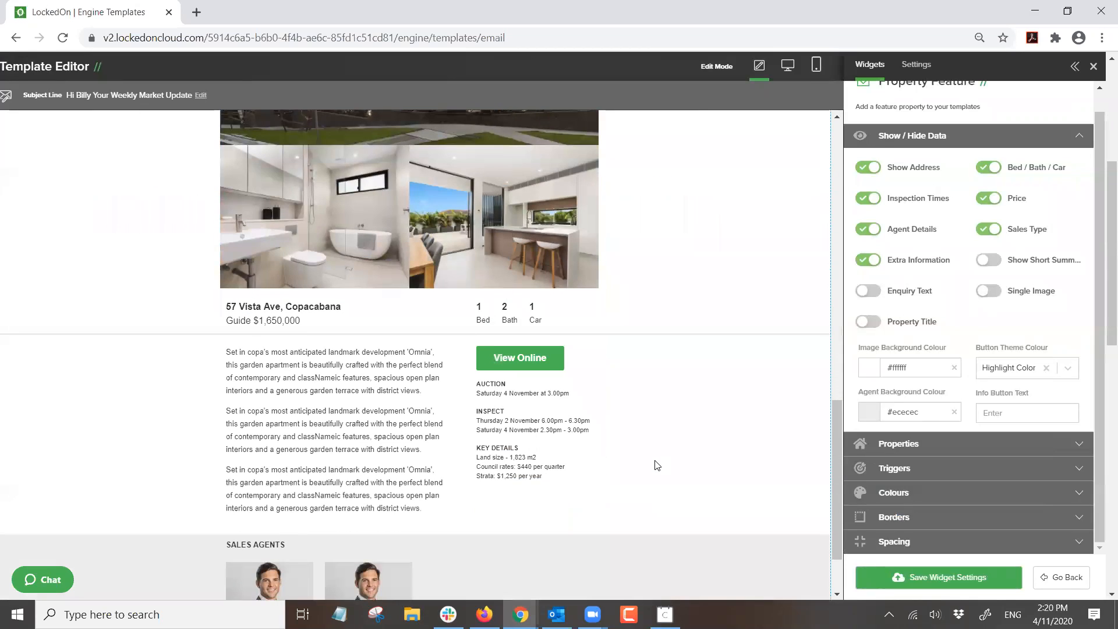
scroll(657, 465, "down", 2)
left_click(867, 228)
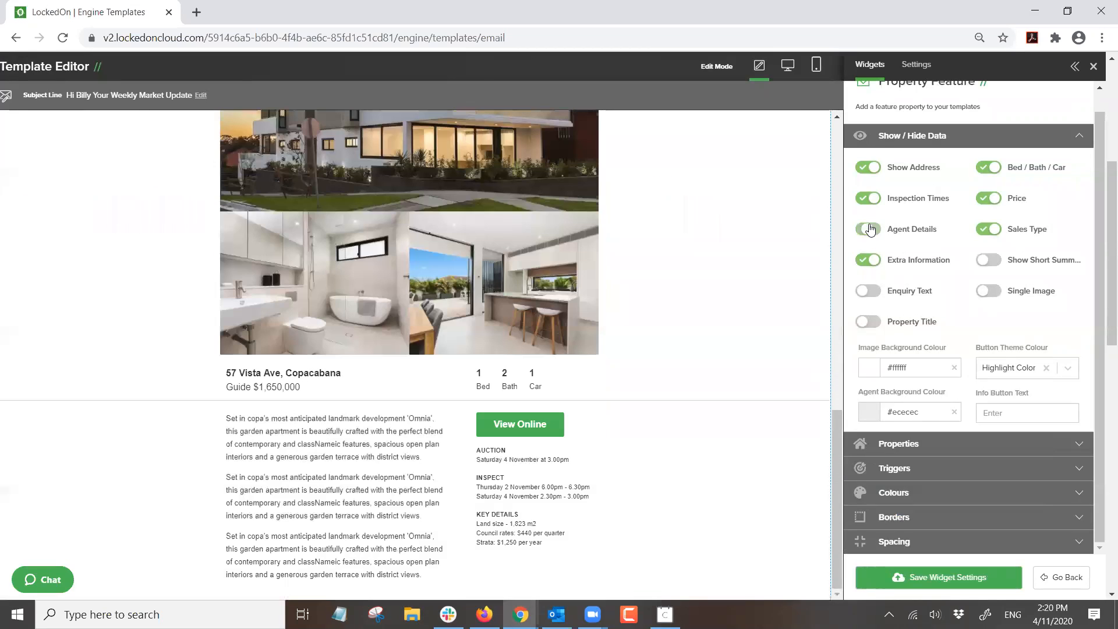
left_click(867, 228)
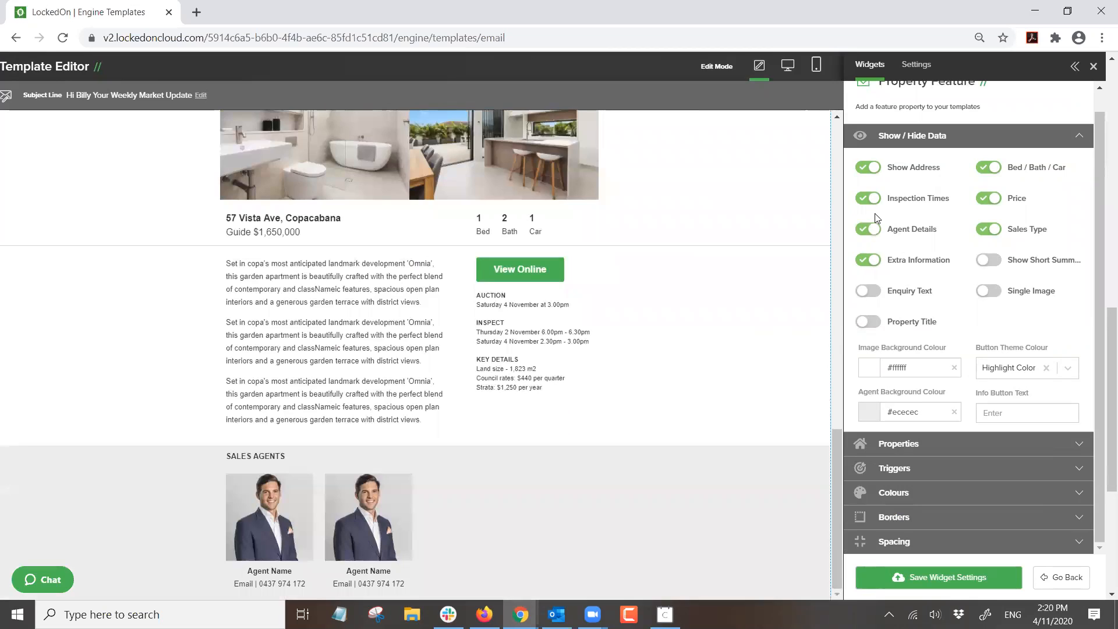
left_click(868, 169)
left_click(990, 170)
left_click(990, 169)
left_click(988, 198)
left_click(987, 201)
left_click(998, 295)
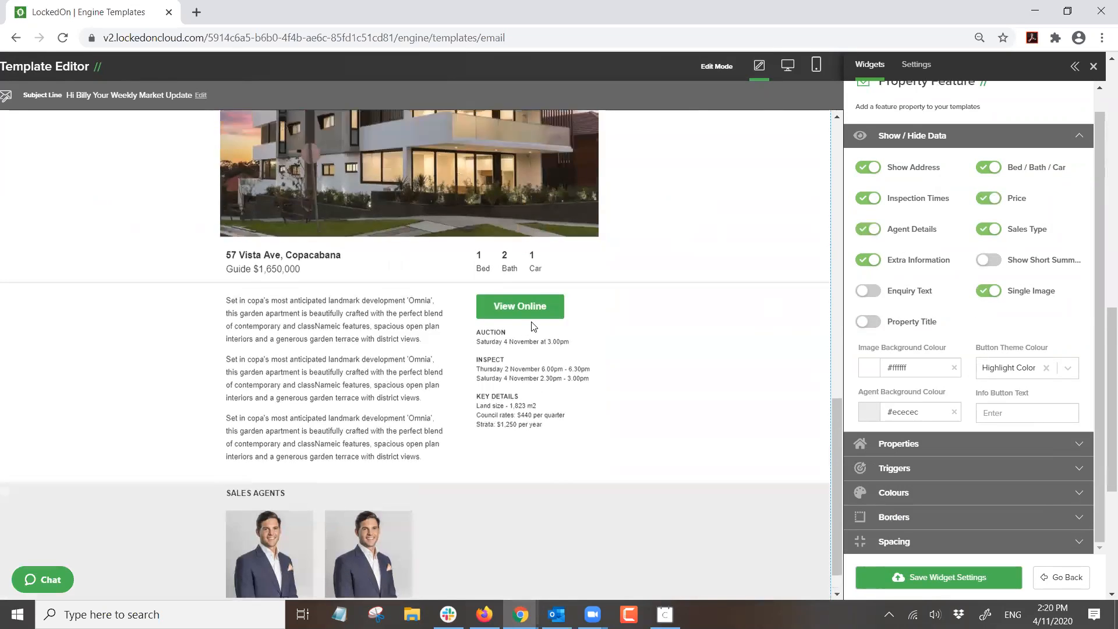
left_click(983, 293)
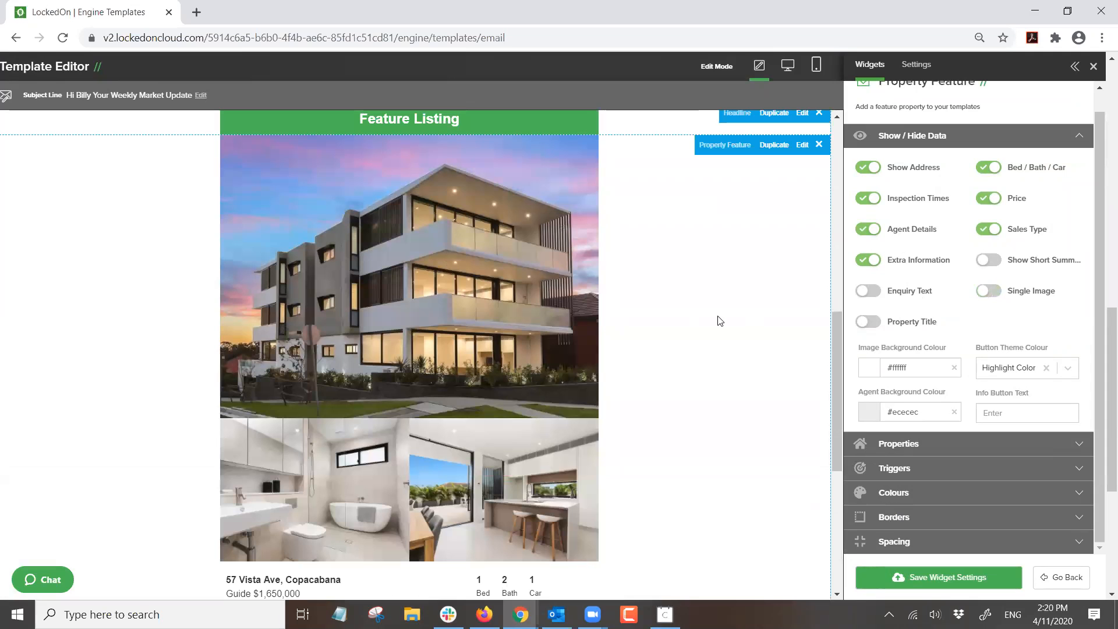
- Set the Agent Background Colour to white (#ffffff) and finish editing the block
scroll(687, 355, "down", 6)
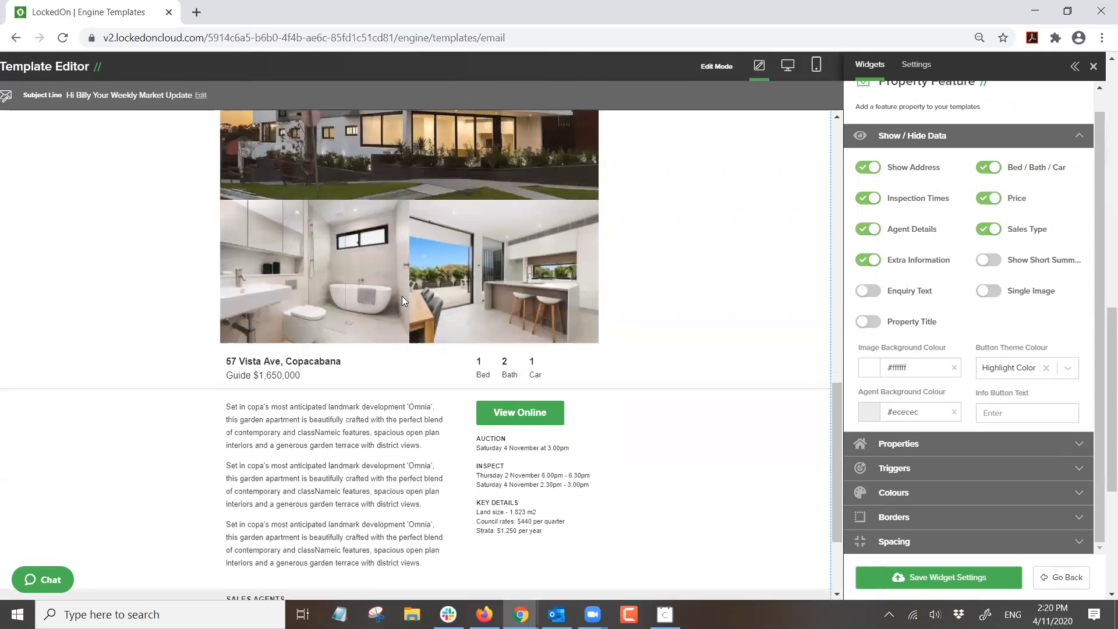
scroll(672, 366, "down", 5)
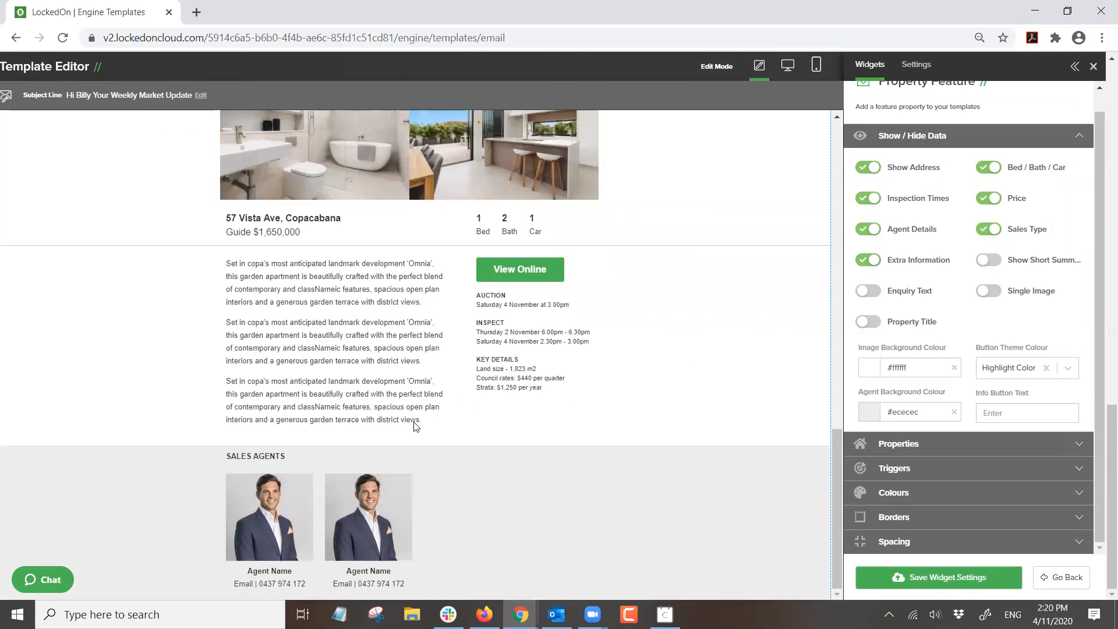
left_click(873, 415)
scroll(963, 461, "down", 5)
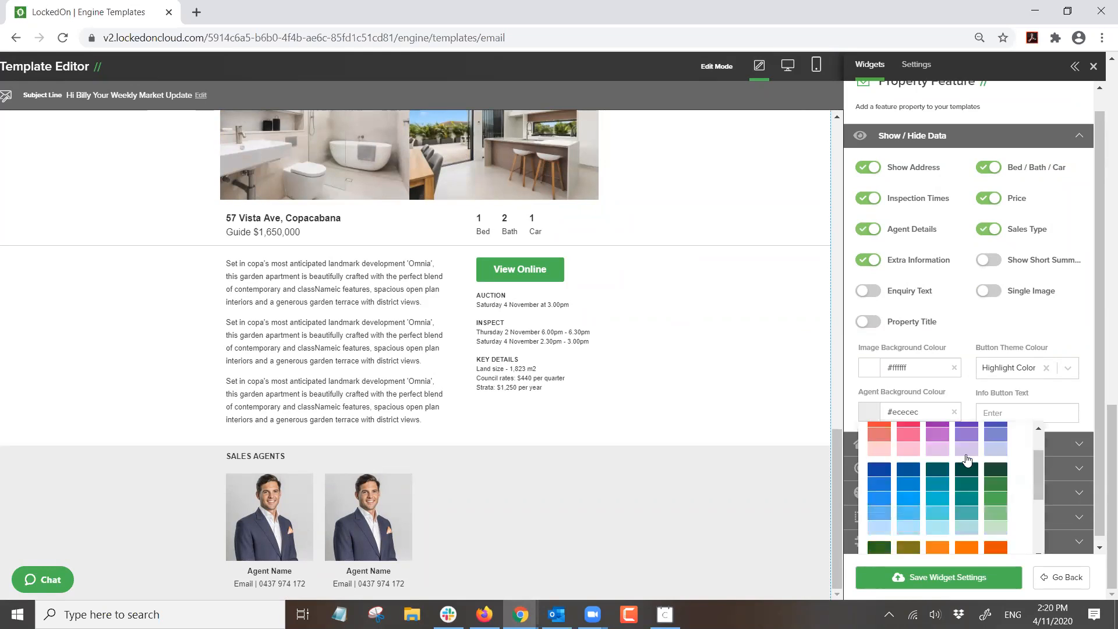
left_click(970, 545)
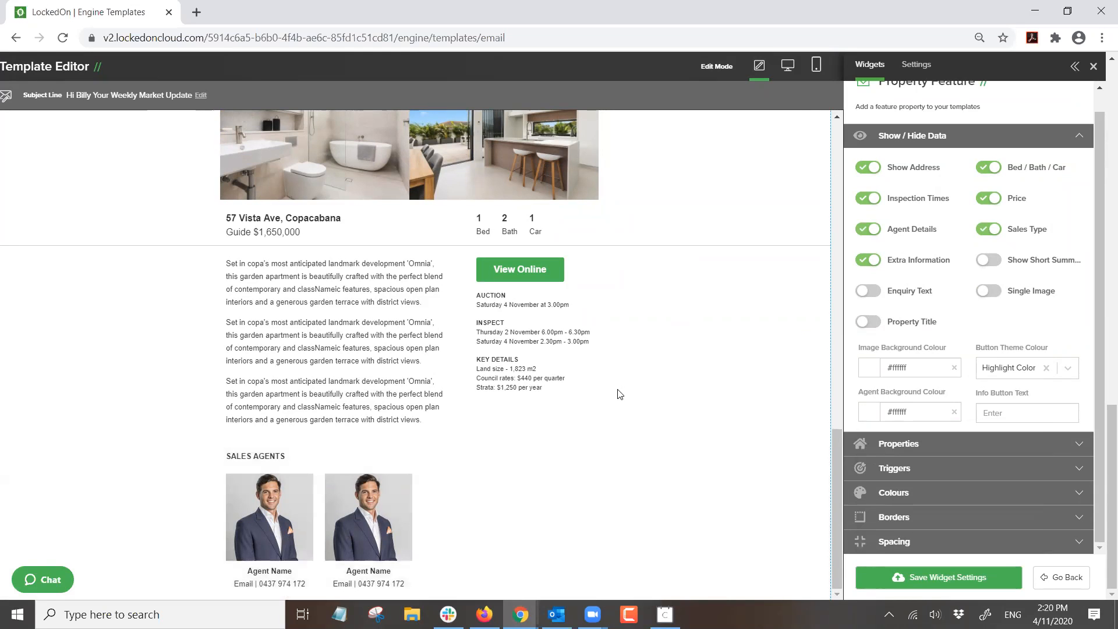
scroll(620, 389, "up", 12)
scroll(623, 380, "down", 12)
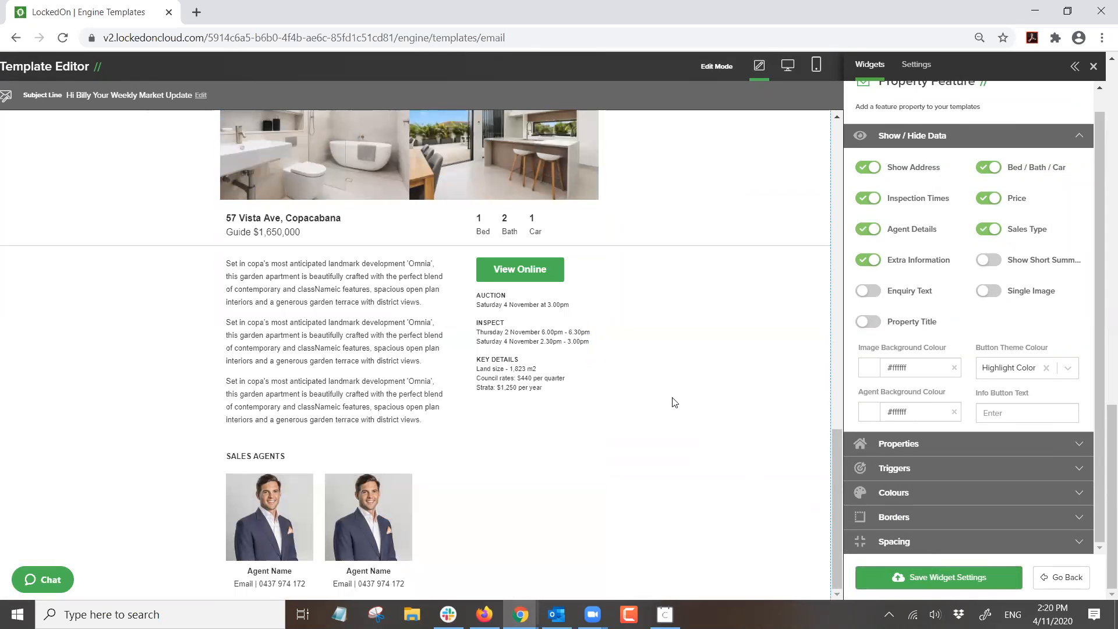
left_click(648, 349)
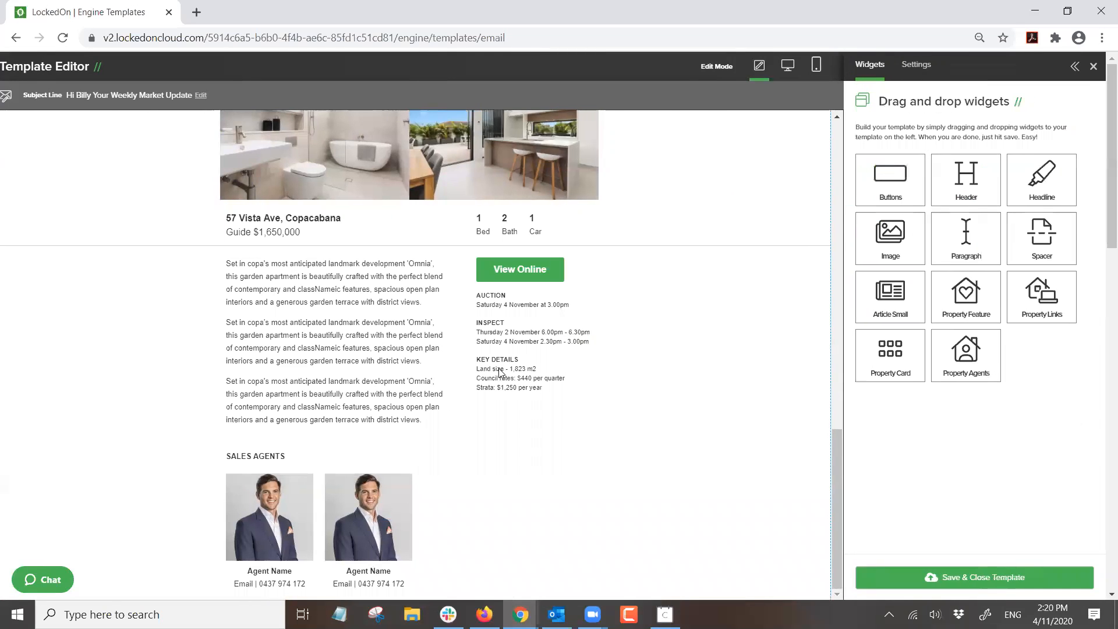
scroll(514, 353, "up", 5)
scroll(517, 318, "up", 5)
scroll(511, 356, "down", 6)
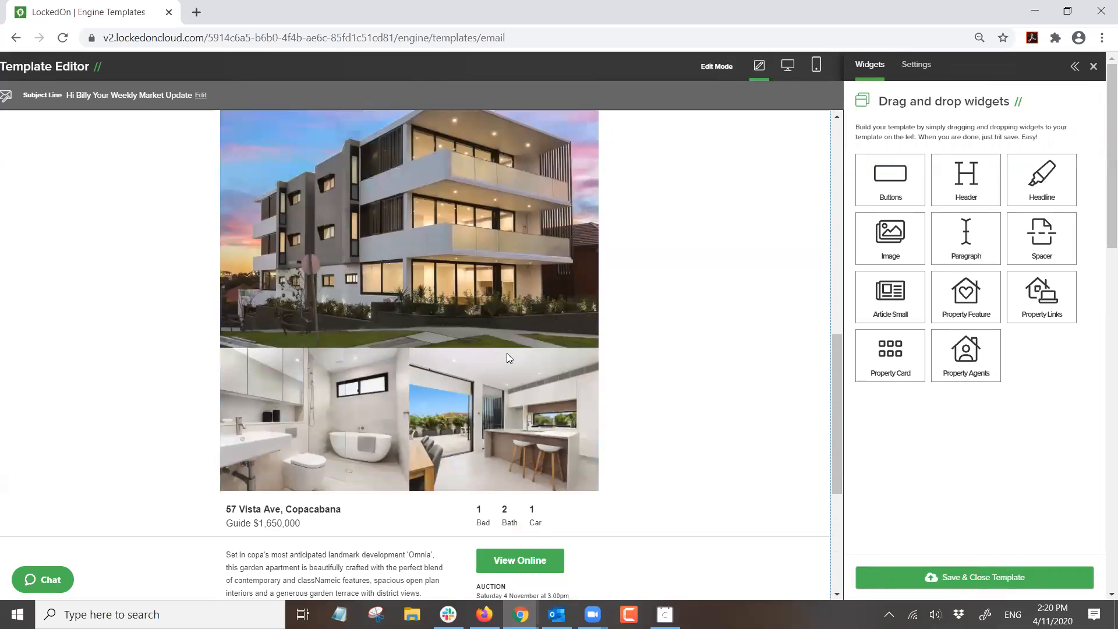
scroll(498, 356, "down", 5)
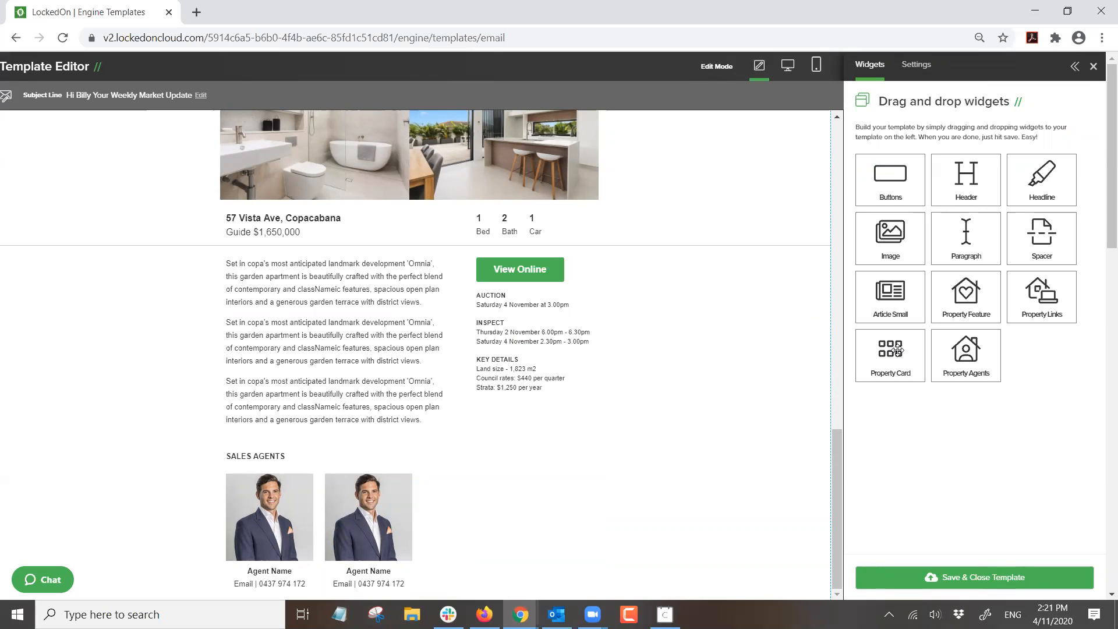
- Add a property card below the sales agents and try Auction, For Rent and For Sale listing types
left_click_drag(889, 341, 403, 390)
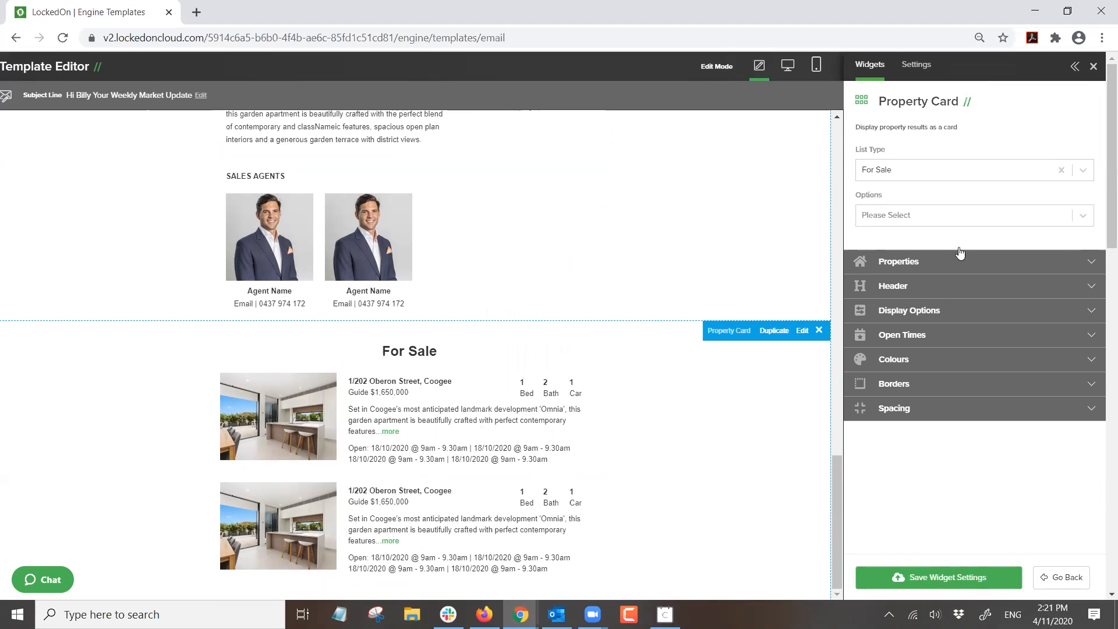
left_click(953, 176)
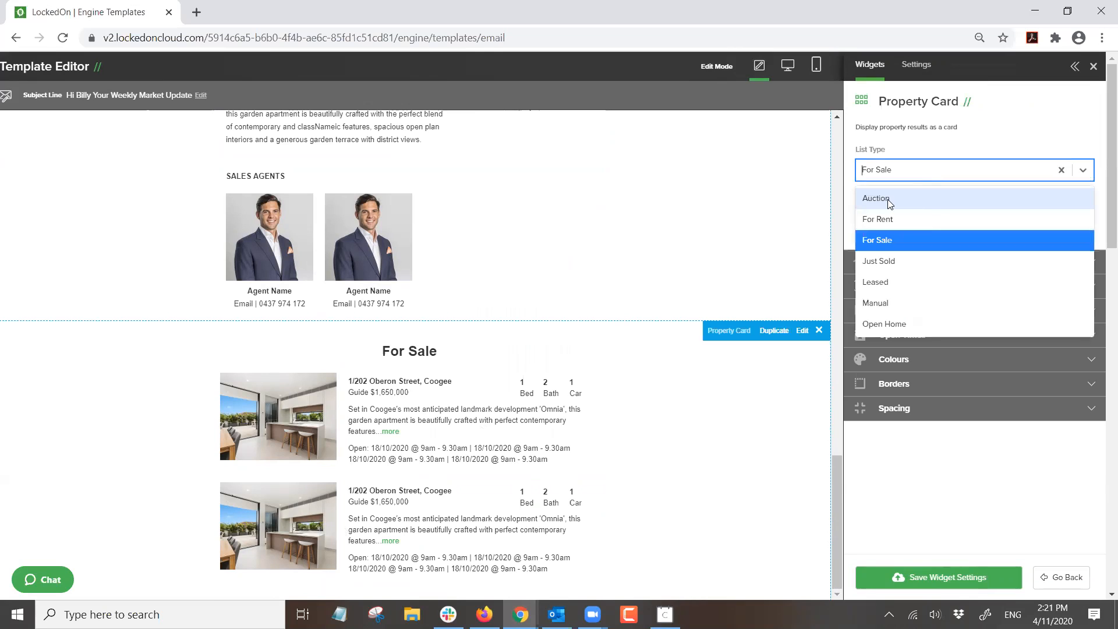
left_click(877, 201)
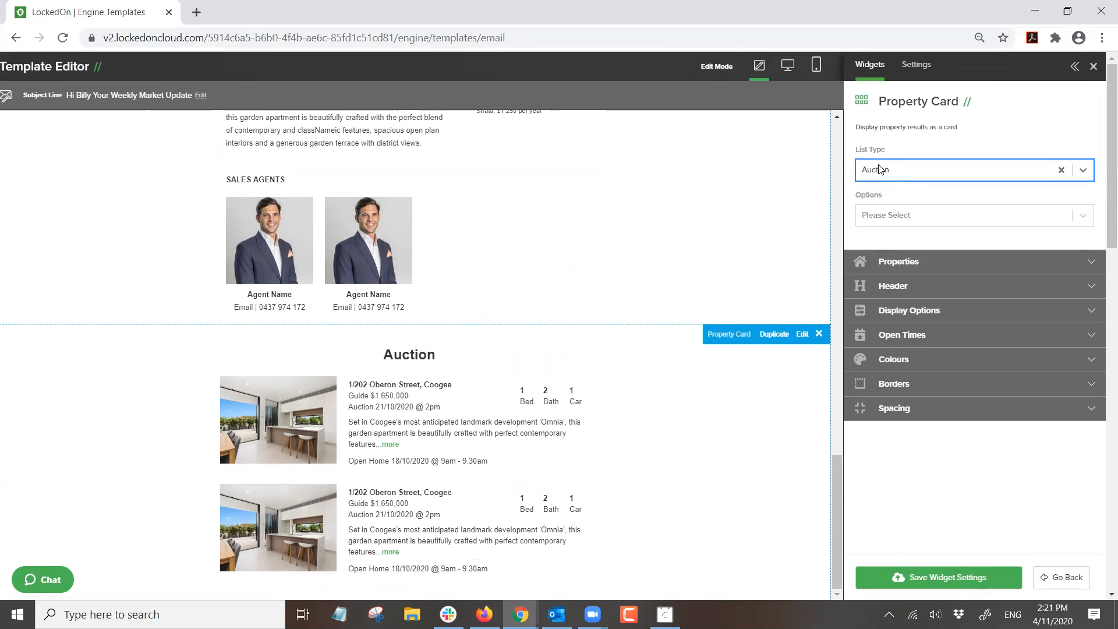
left_click(913, 177)
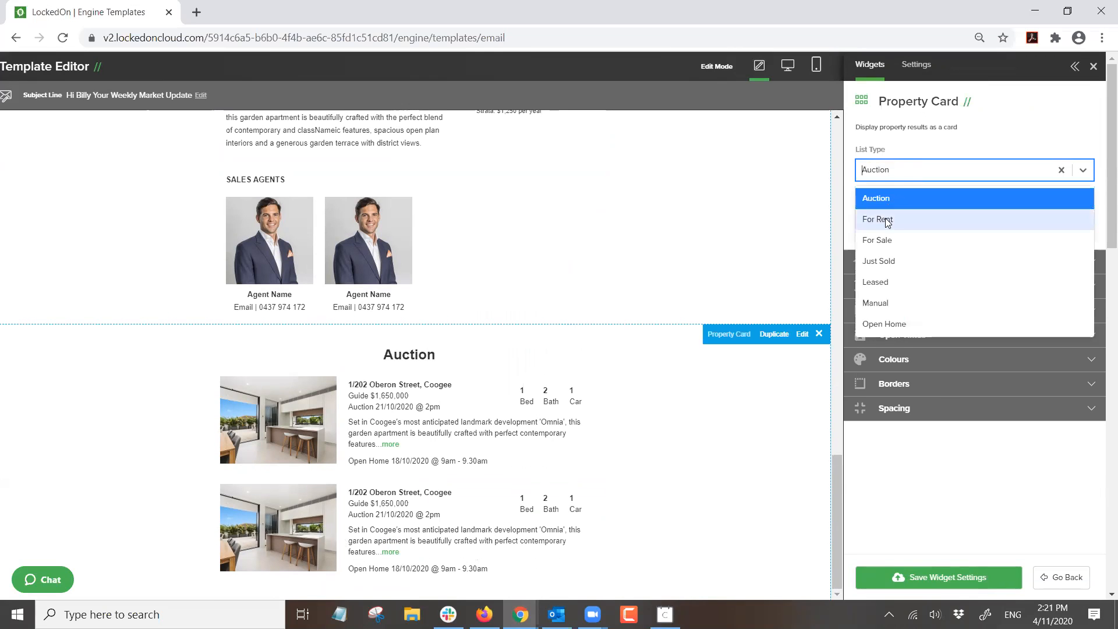
left_click(879, 220)
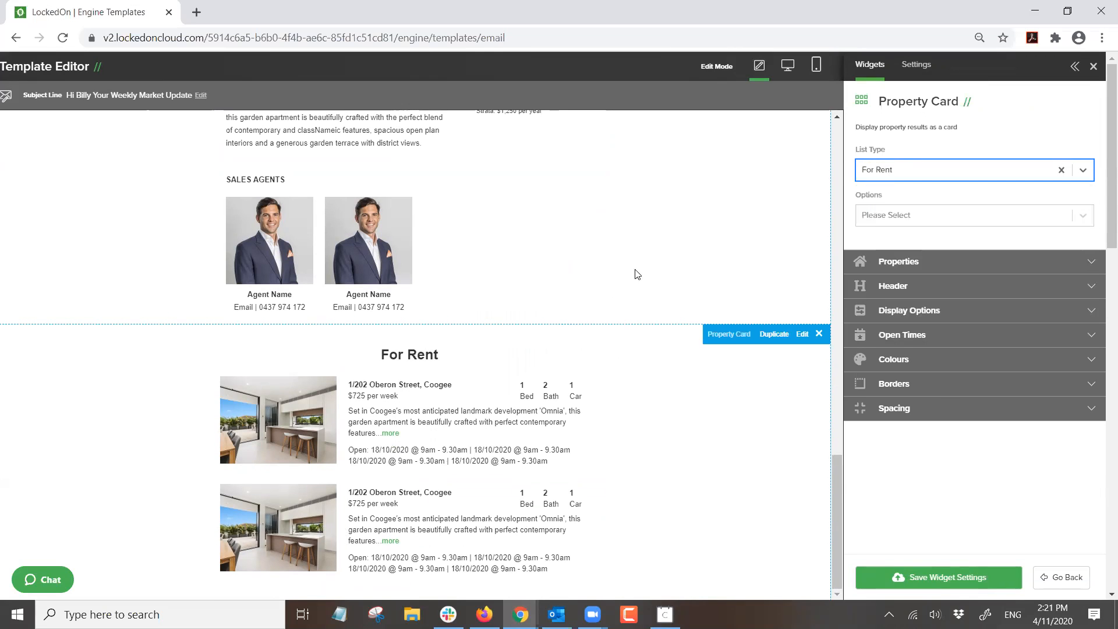
left_click(907, 177)
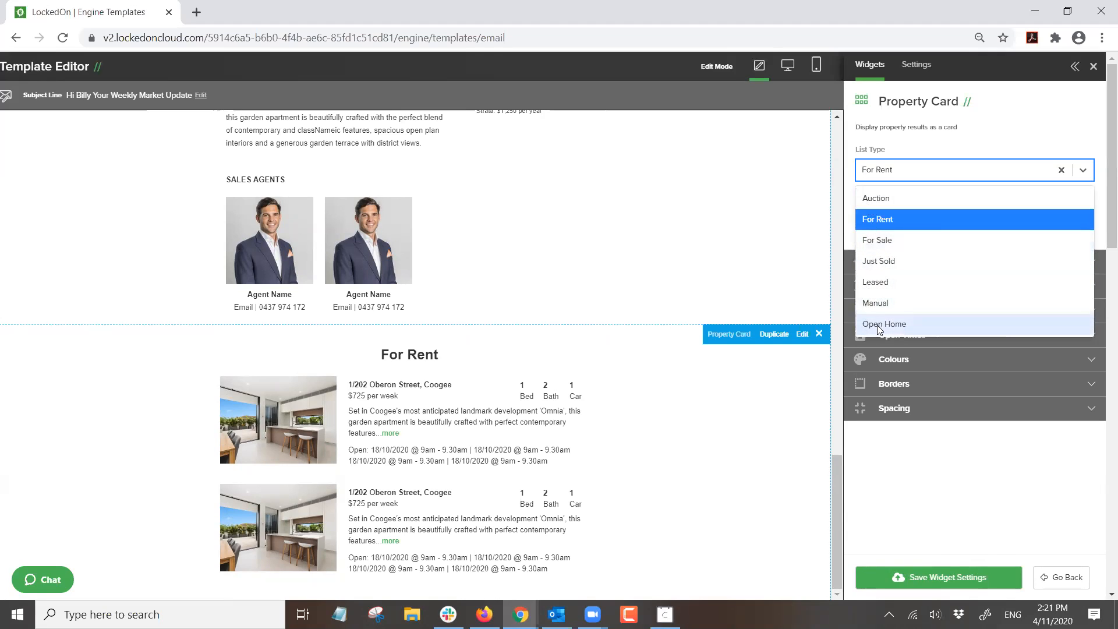
left_click(879, 240)
- Set the card to For Rent listings with all rental properties selected
left_click(863, 267)
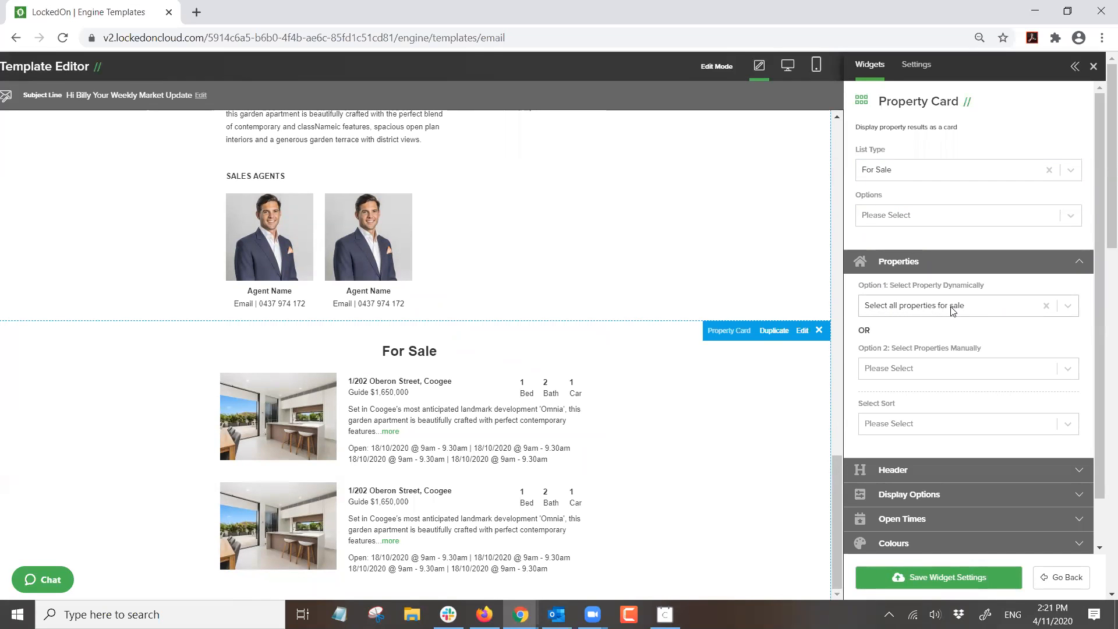
left_click(911, 172)
left_click(892, 217)
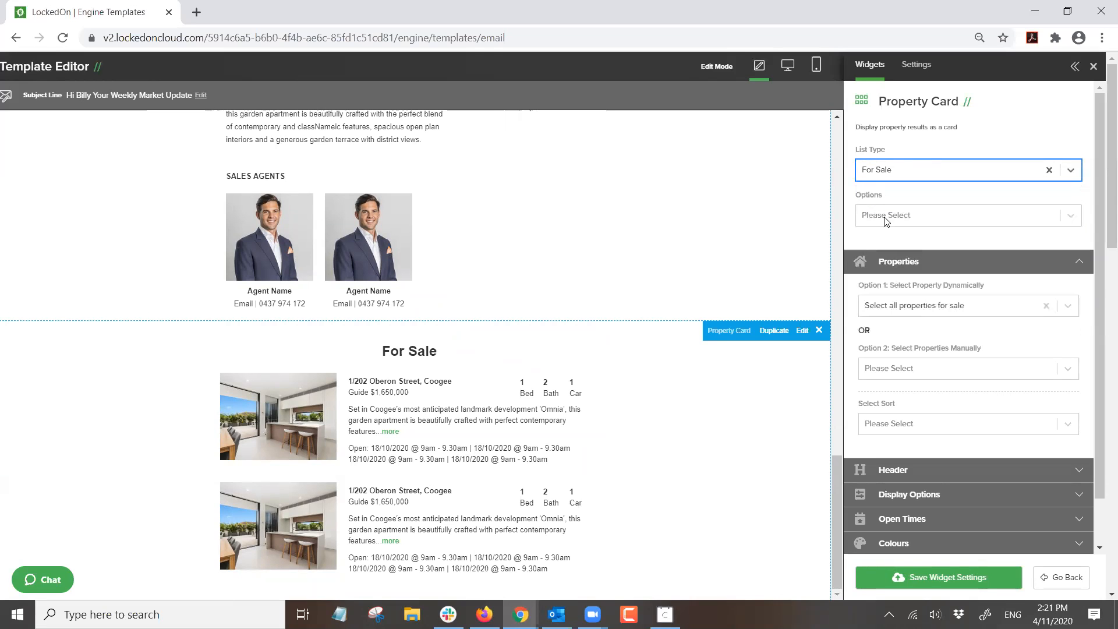
left_click(960, 309)
scroll(936, 407, "down", 3)
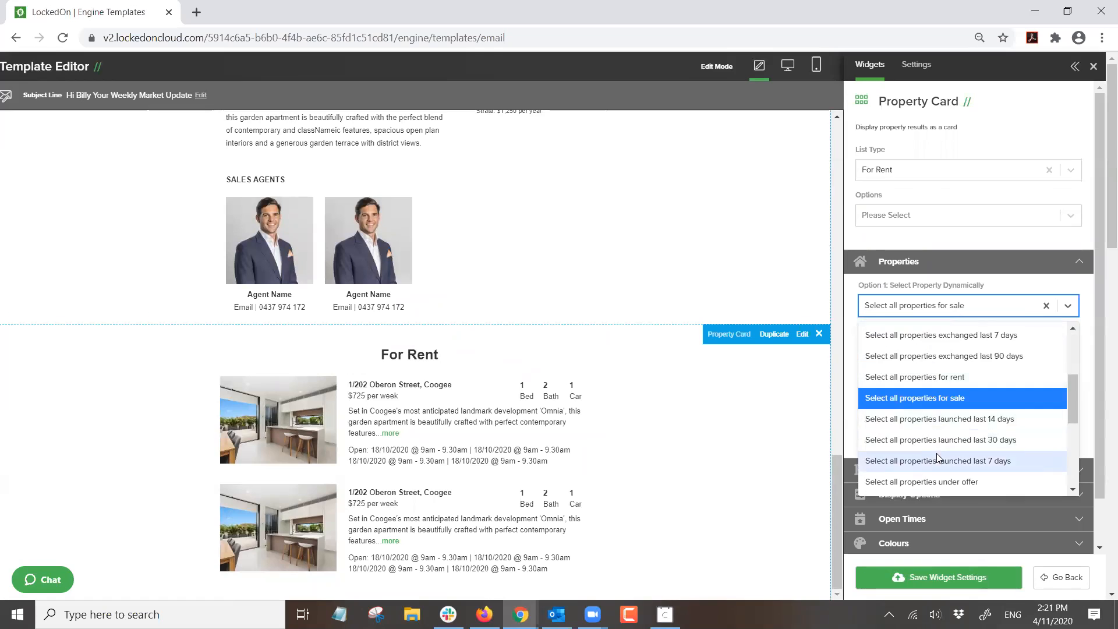
scroll(949, 442, "down", 3)
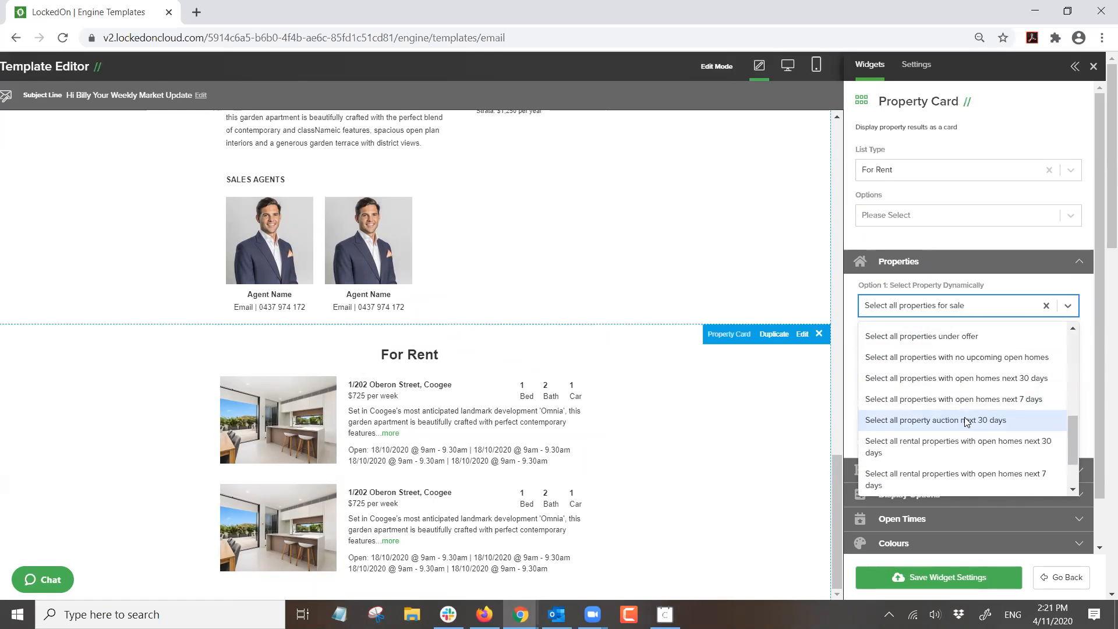
scroll(943, 431, "up", 3)
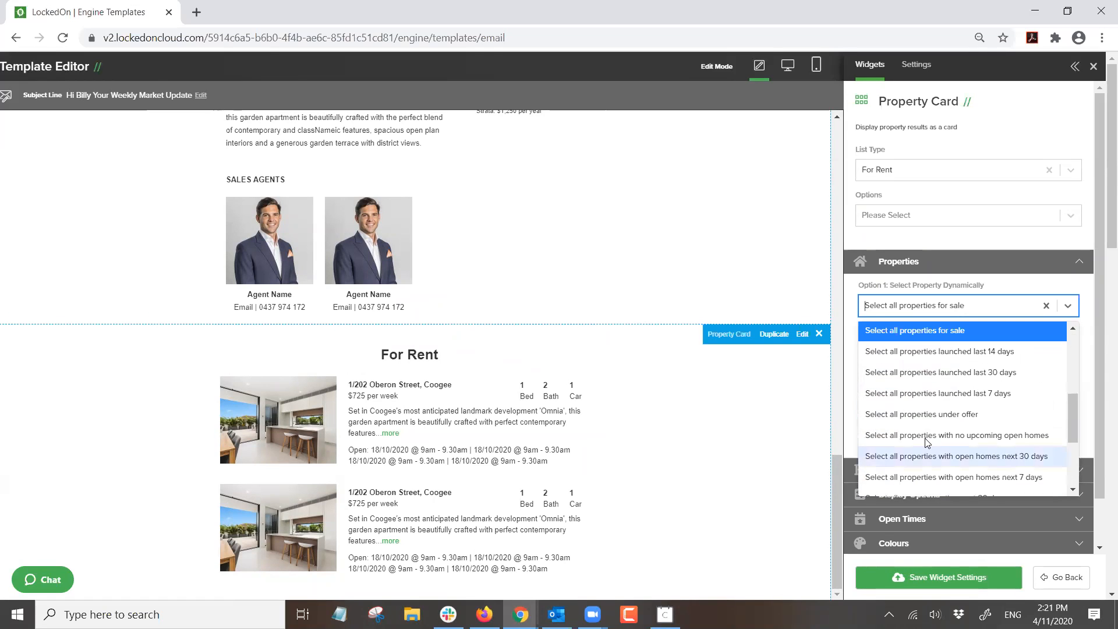
scroll(946, 403, "up", 1)
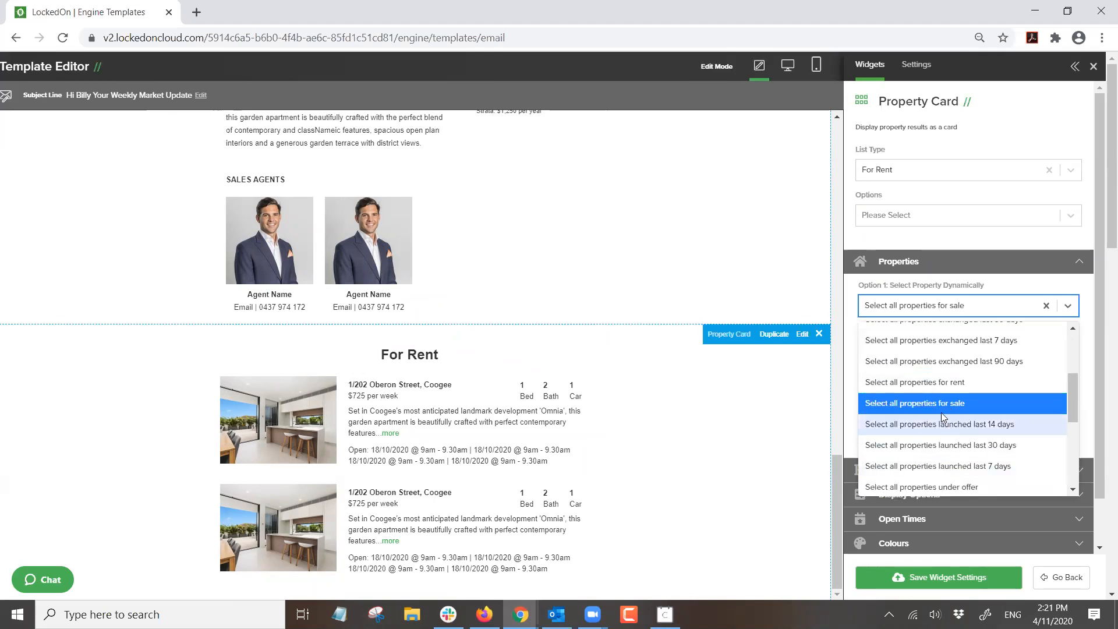
left_click(930, 386)
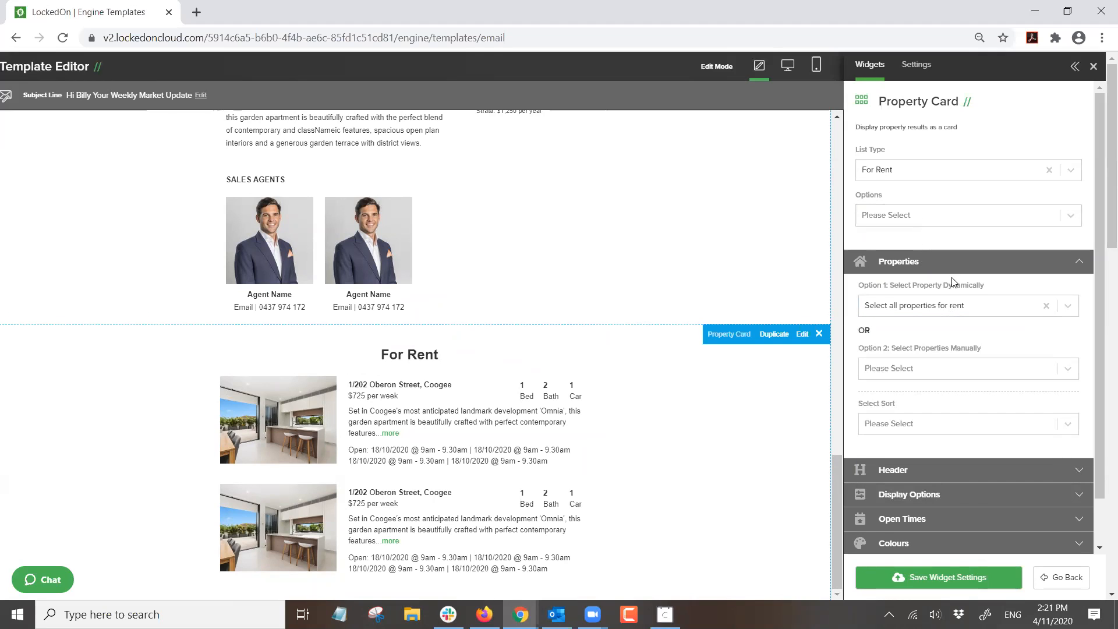
left_click(937, 259)
- Switch the card to Just Sold, selecting properties exchanged in the last 90 days
left_click(915, 174)
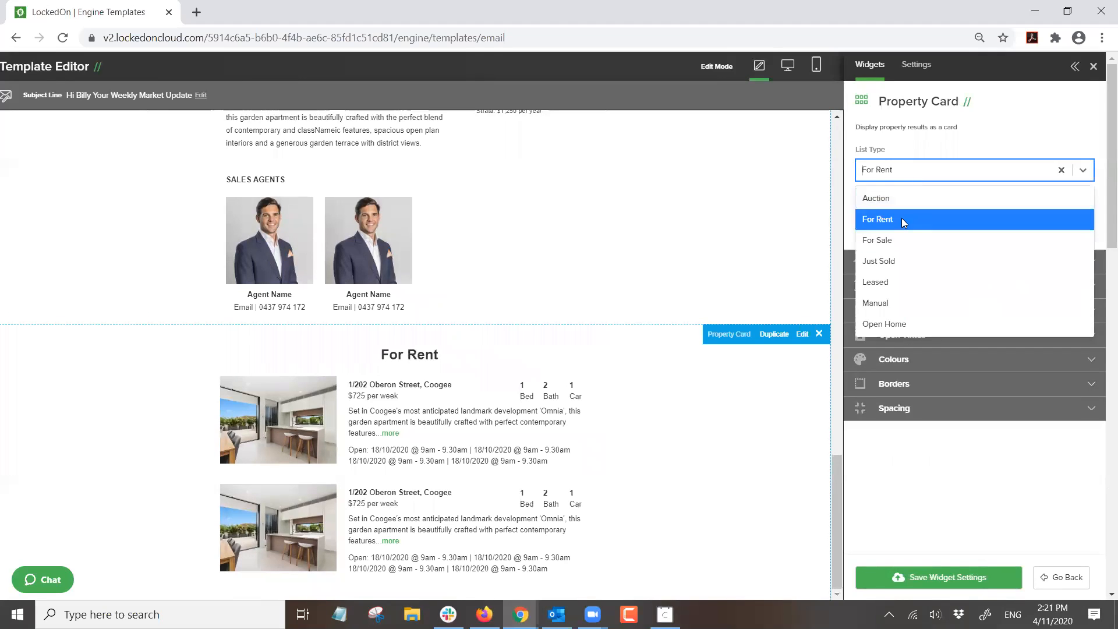
left_click(879, 260)
left_click(899, 260)
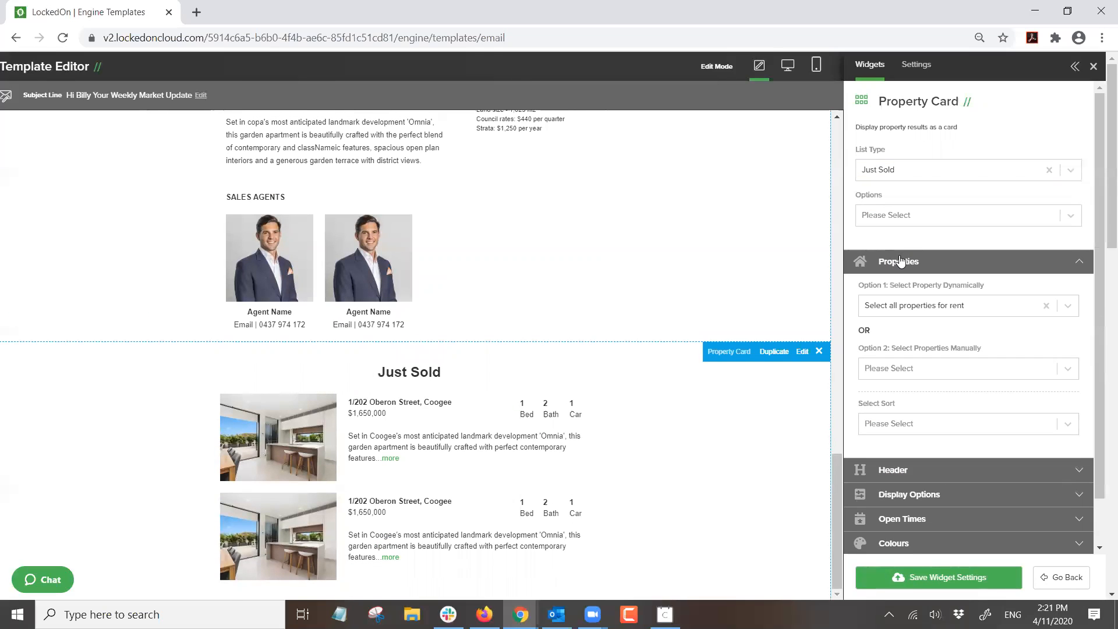
left_click(938, 303)
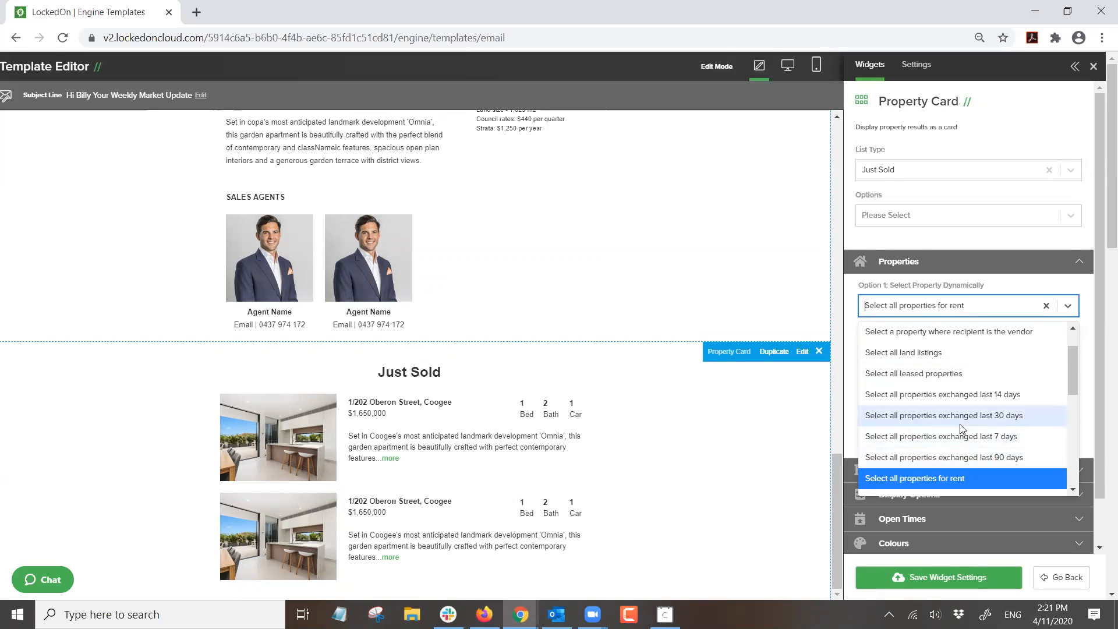
left_click(955, 457)
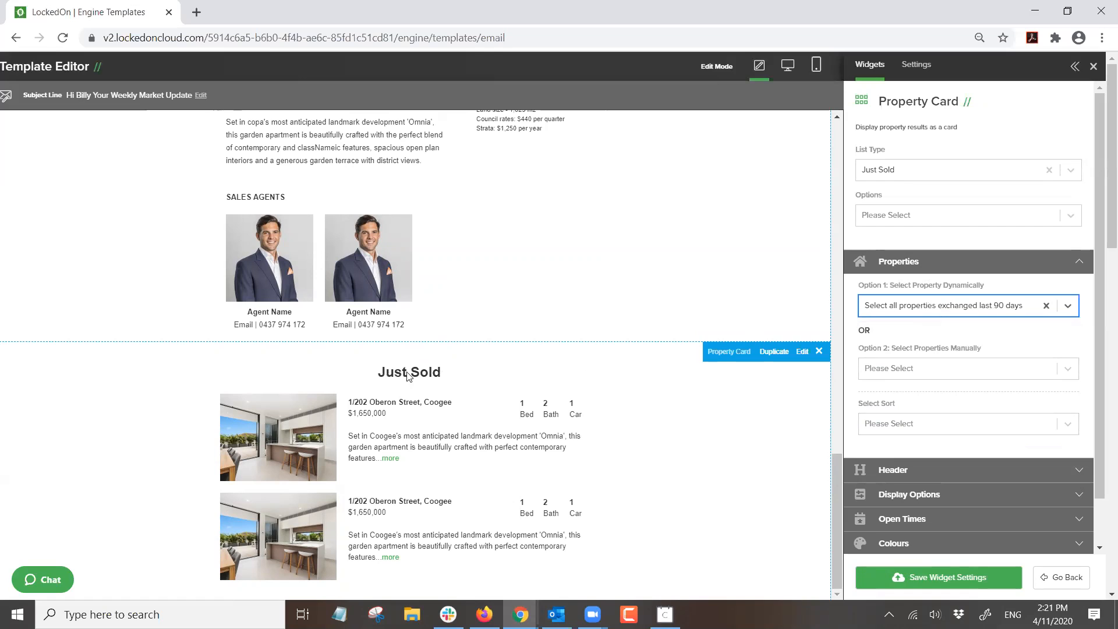
- Change the card to Open Home listings with open homes in the next 7 days, and save
left_click(891, 469)
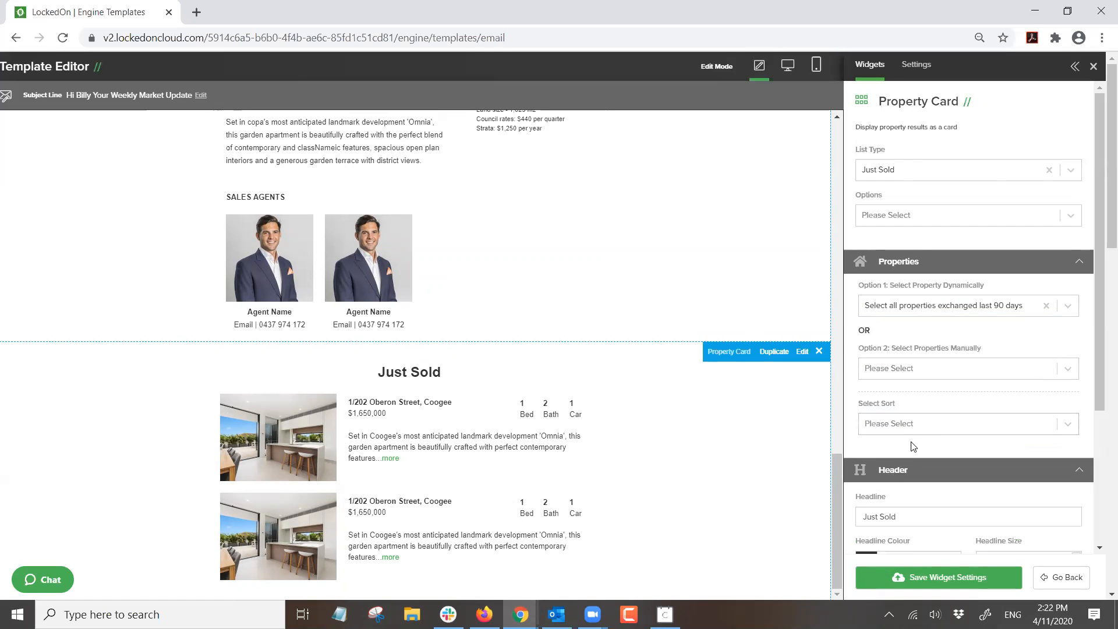
scroll(911, 445, "down", 3)
triple_click(922, 320)
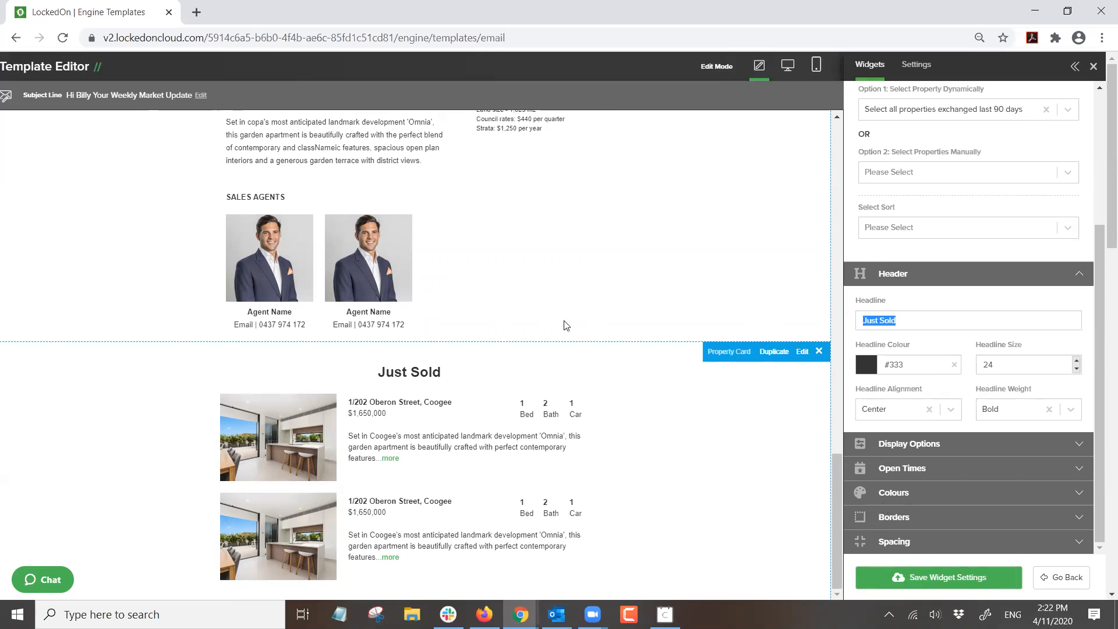
scroll(886, 308, "up", 3)
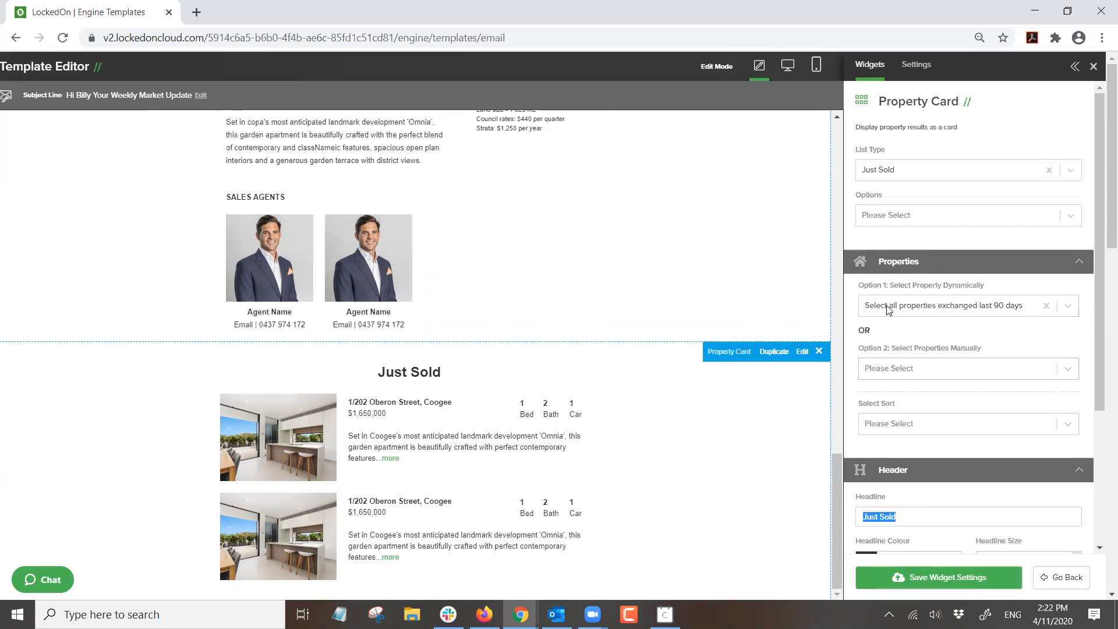
left_click(885, 180)
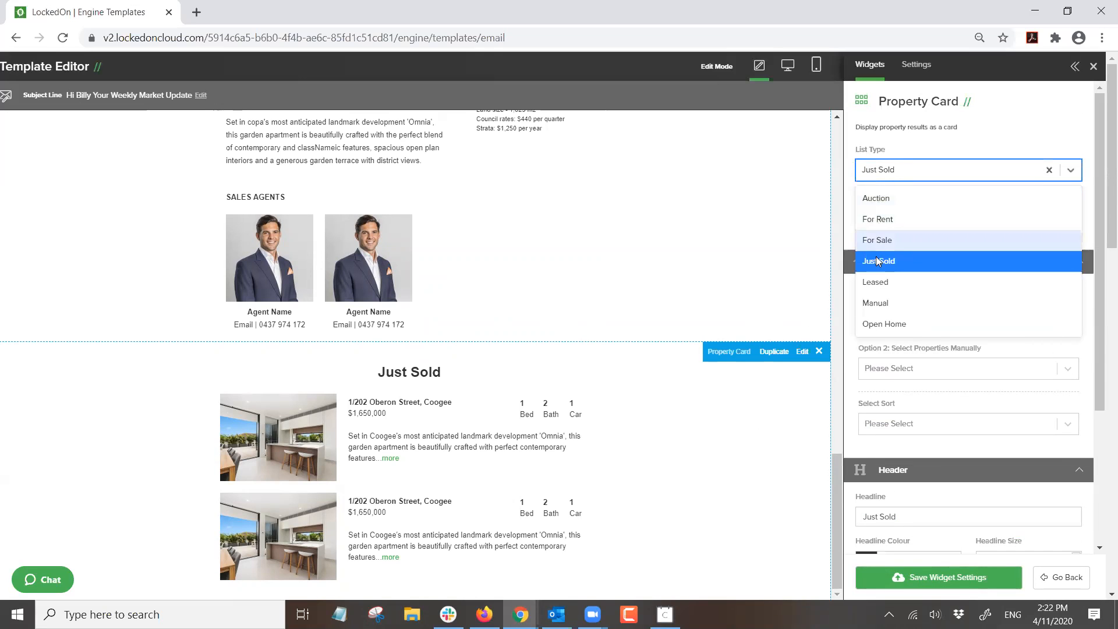
left_click(885, 323)
left_click(911, 307)
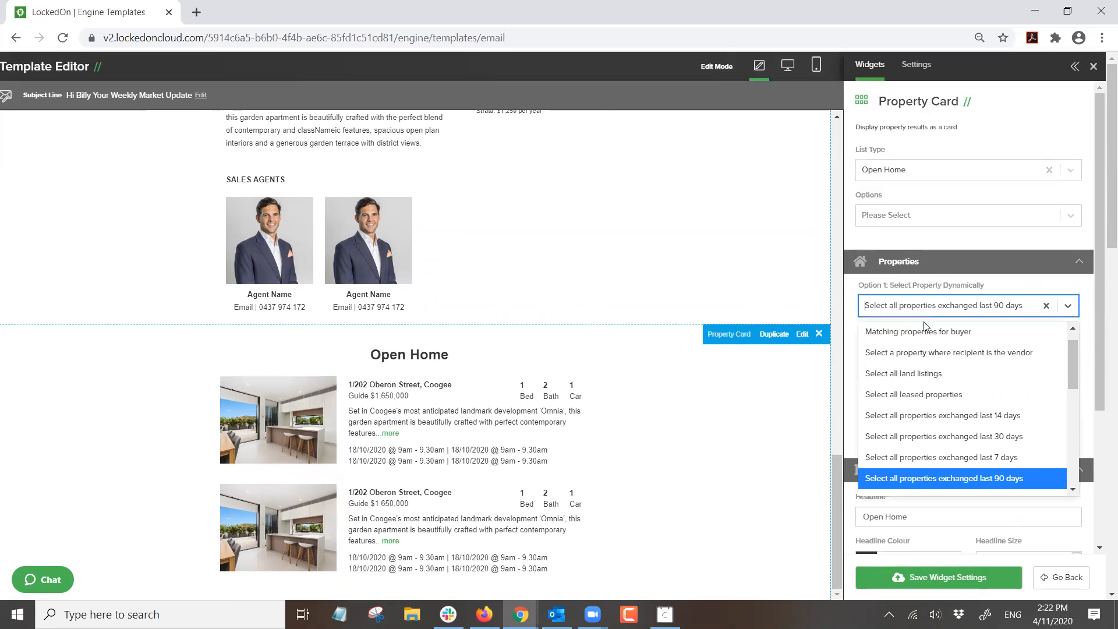
scroll(961, 378, "down", 3)
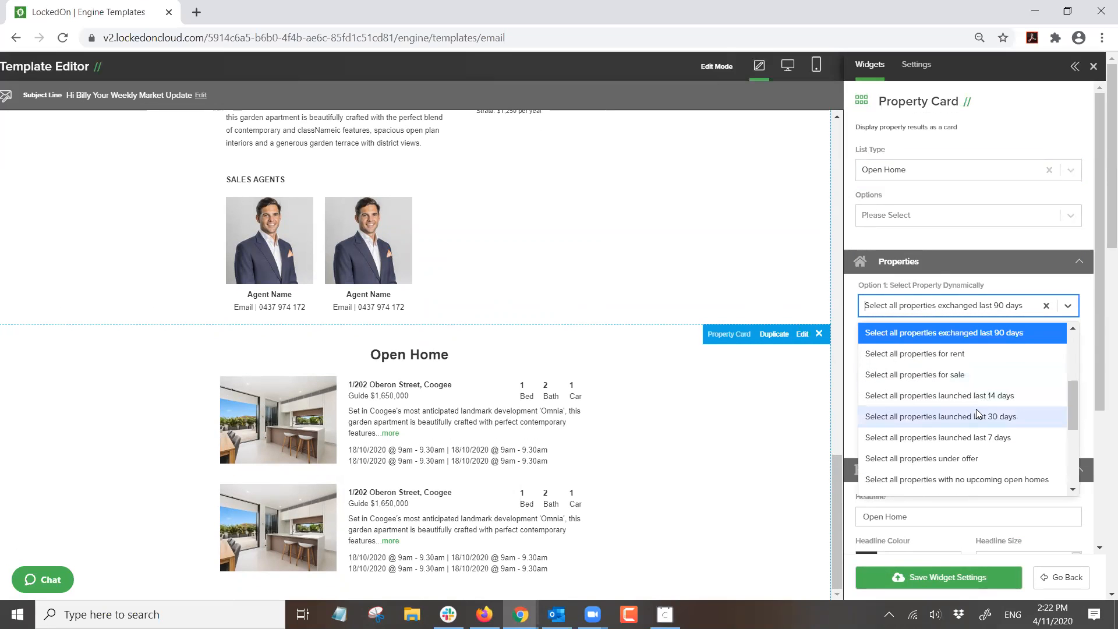
scroll(984, 384, "down", 3)
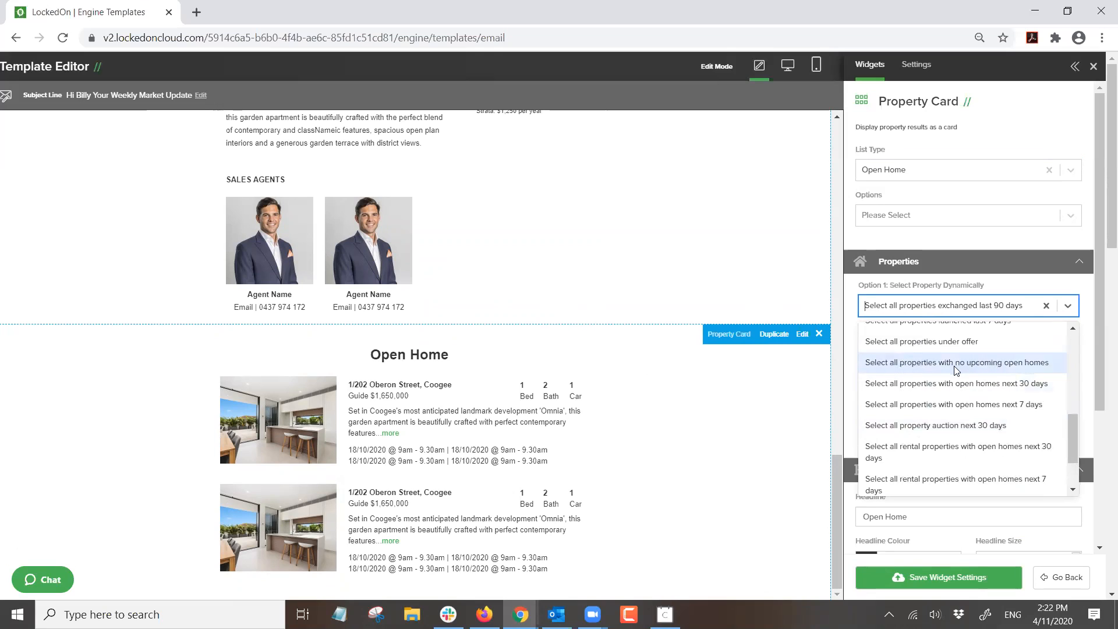
left_click(990, 404)
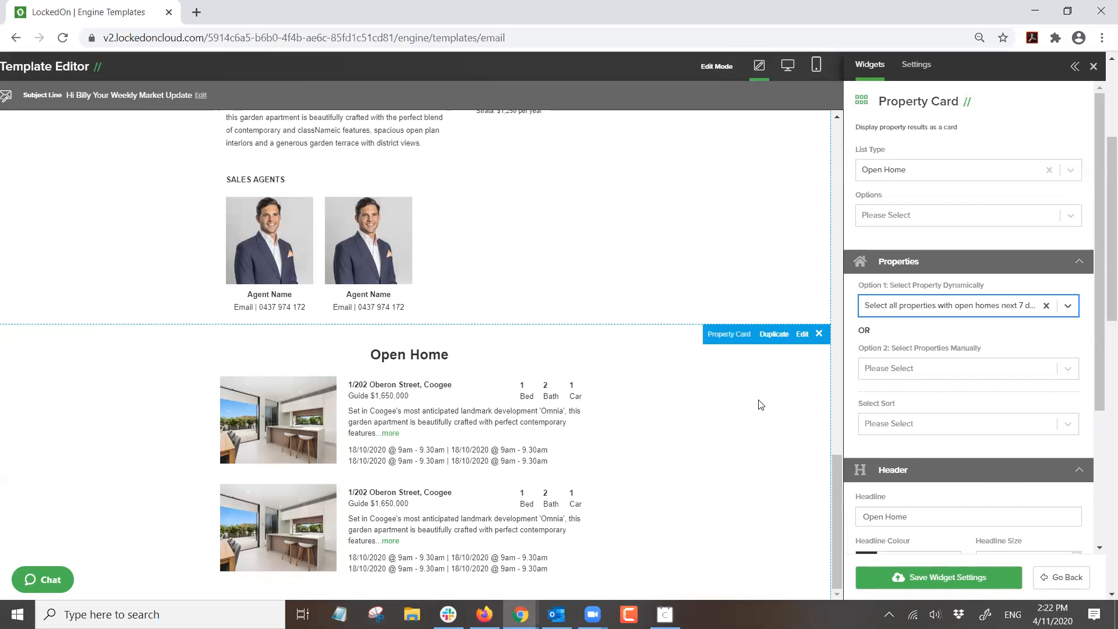
left_click(953, 579)
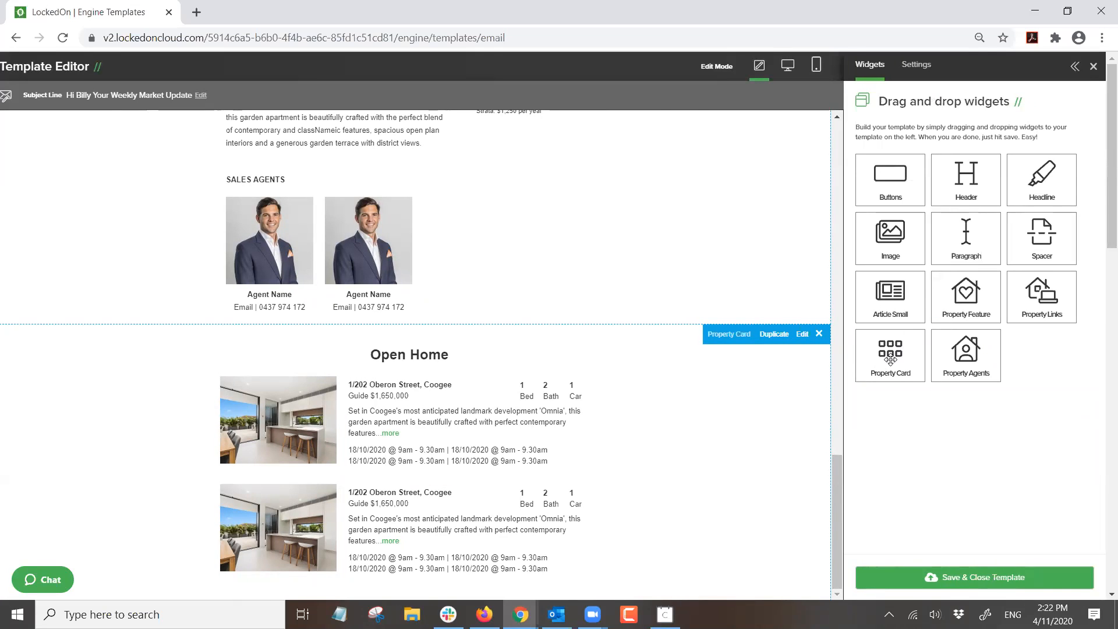
- Add another property card set to all properties with no upcoming open homes, and save it
left_click_drag(888, 358, 466, 408)
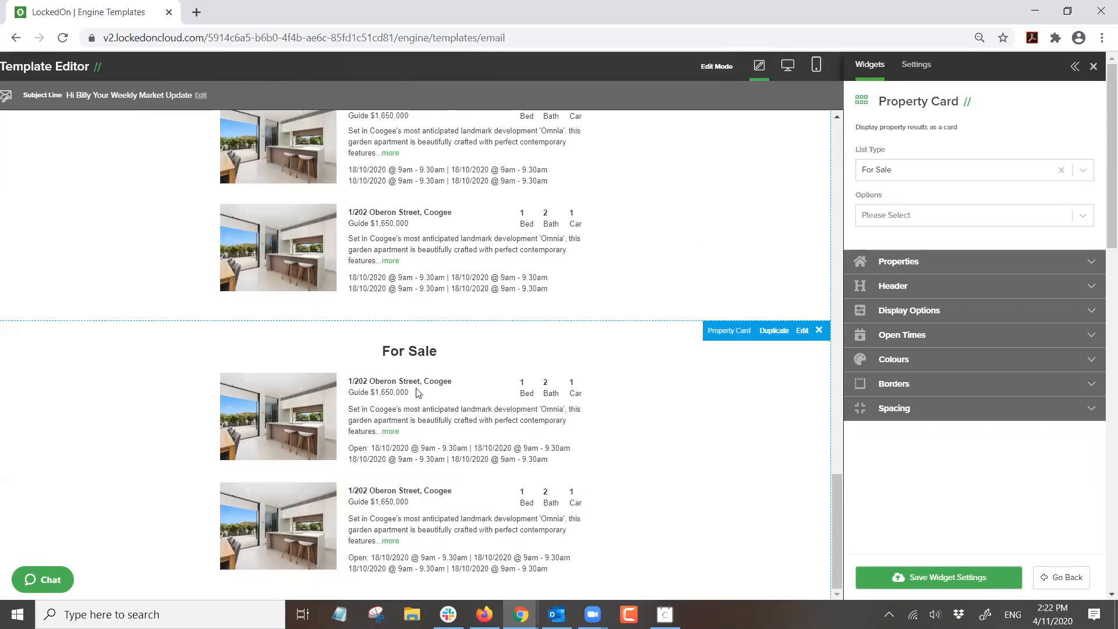
scroll(434, 501, "up", 3)
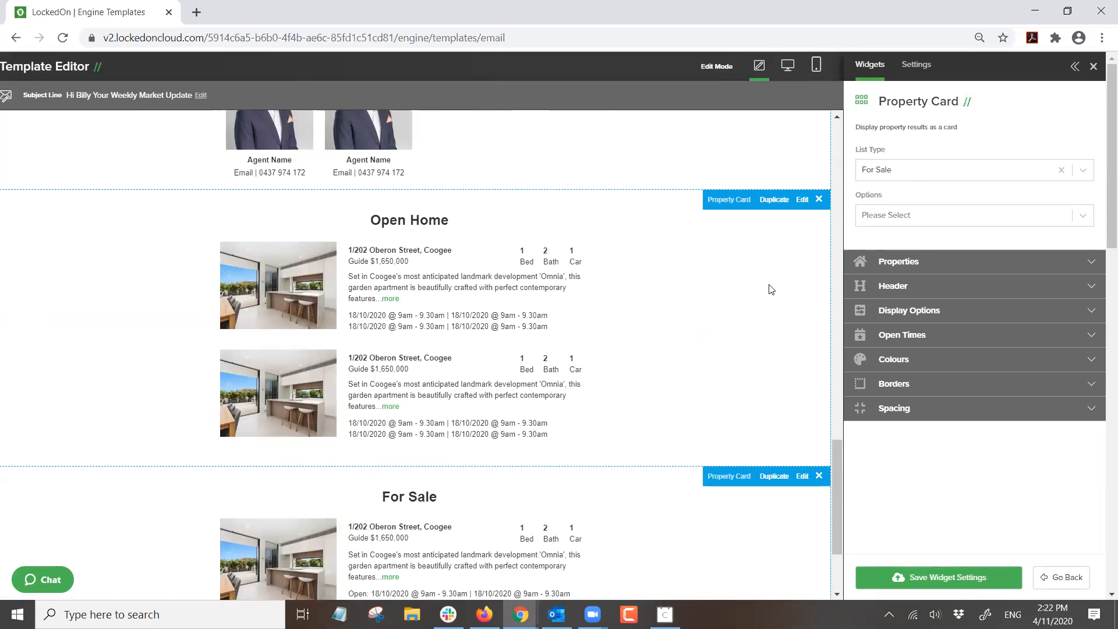
left_click(885, 260)
left_click(921, 307)
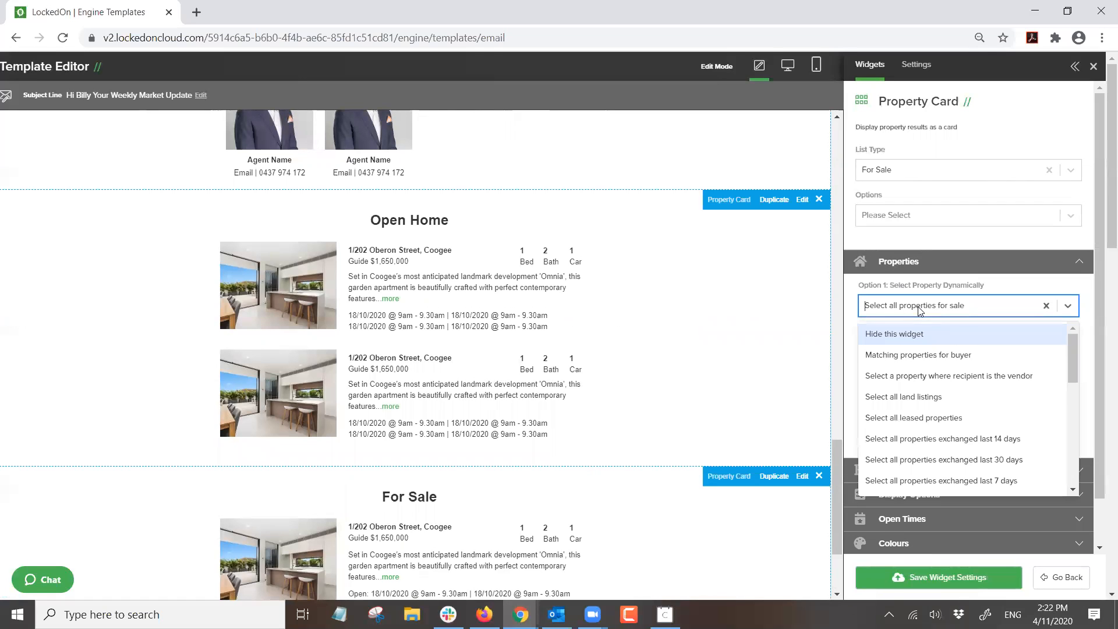
scroll(948, 369, "down", 3)
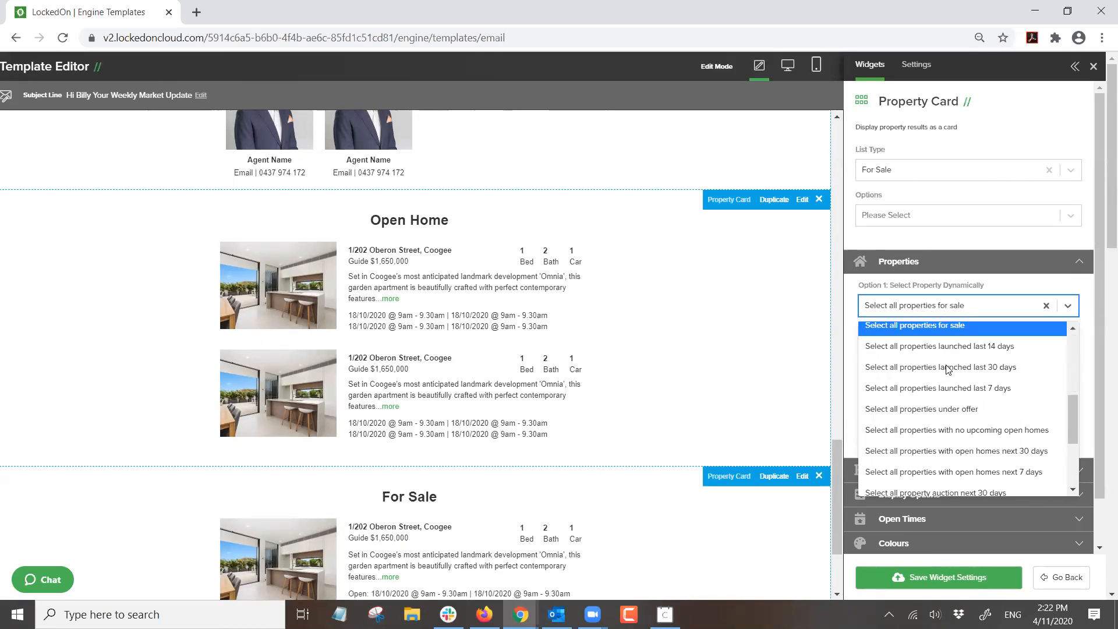
left_click(969, 431)
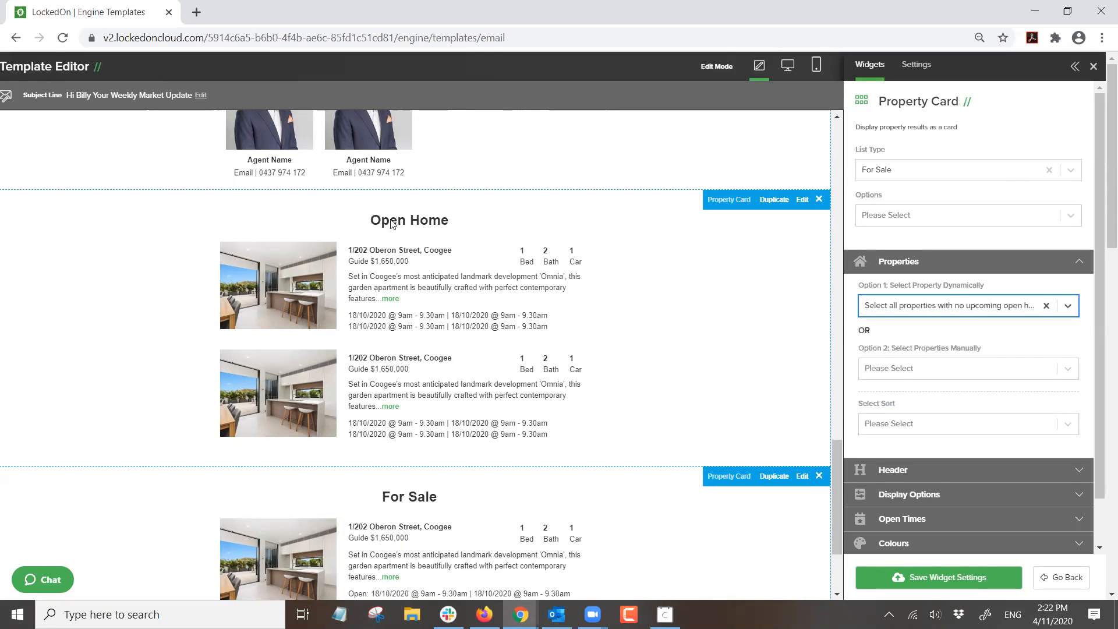
scroll(376, 342, "down", 3)
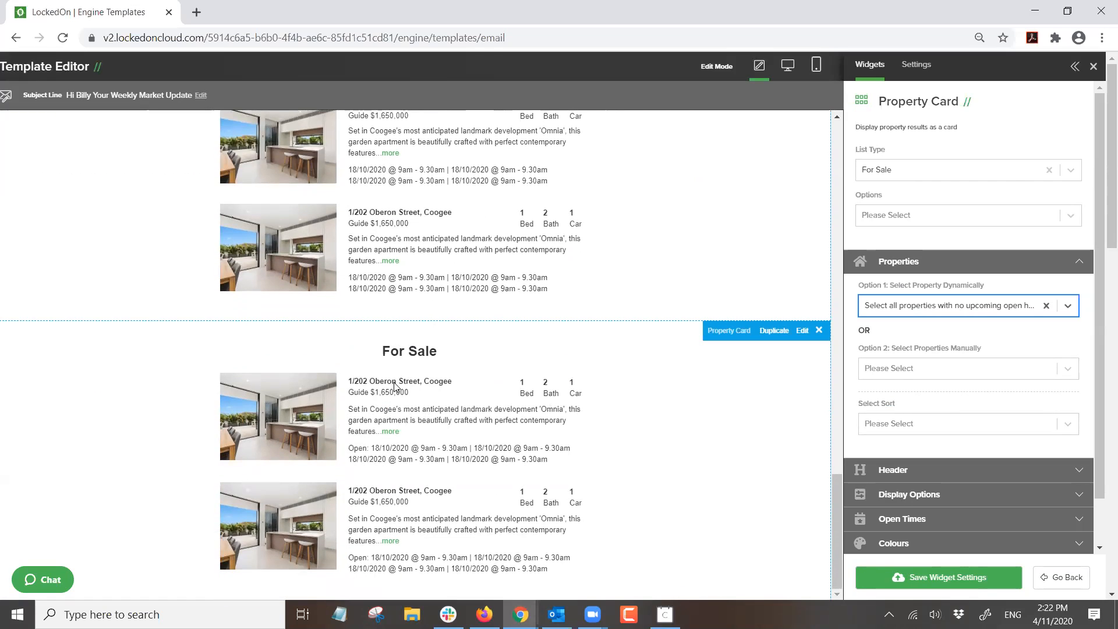
left_click(925, 581)
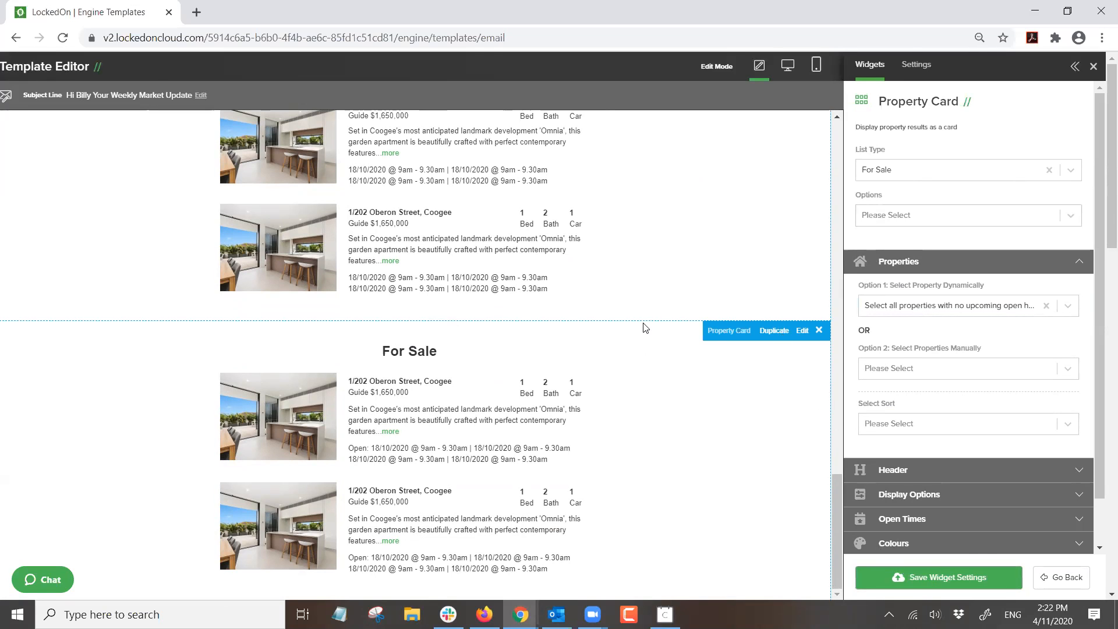
- Add a Just Sold property card below For Sale showing properties exchanged in the last 90 days, and save
left_click_drag(872, 370, 482, 418)
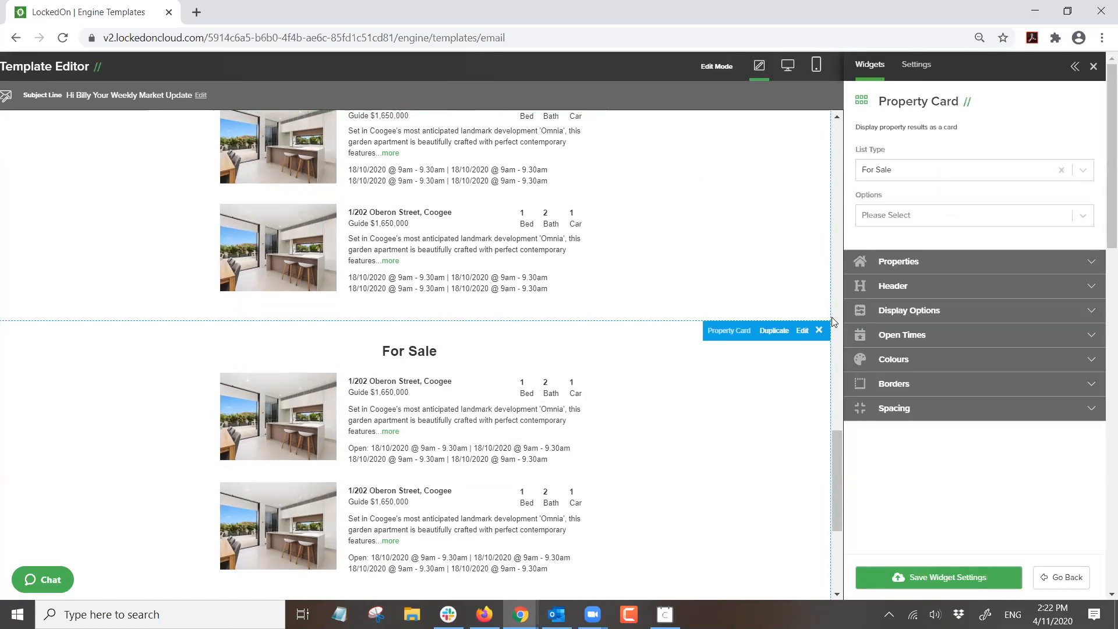
left_click(881, 263)
left_click(932, 306)
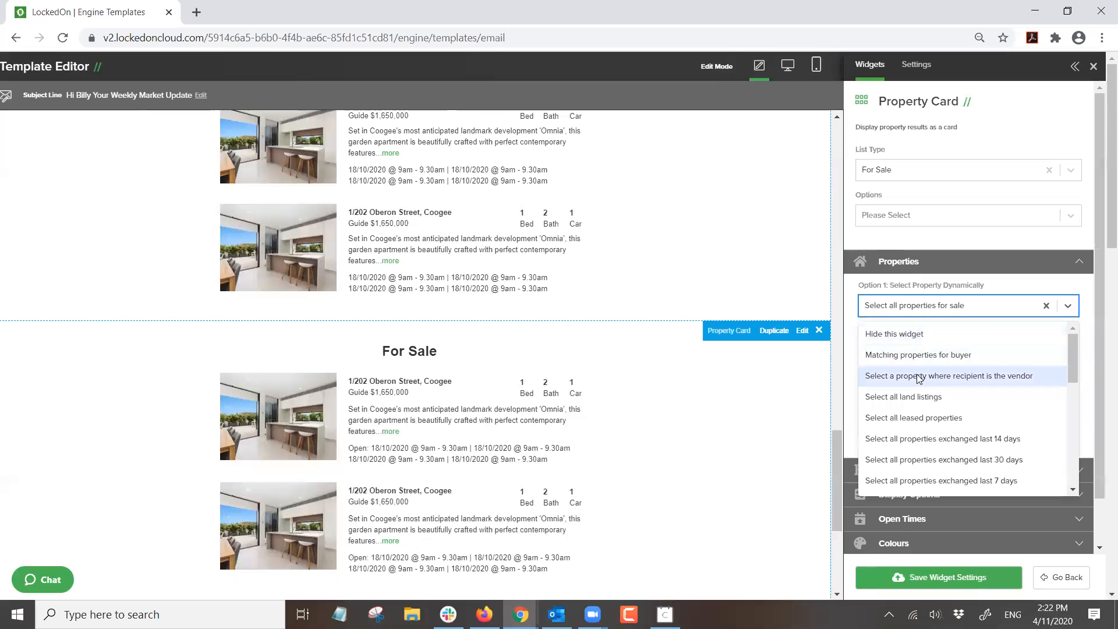
left_click(891, 172)
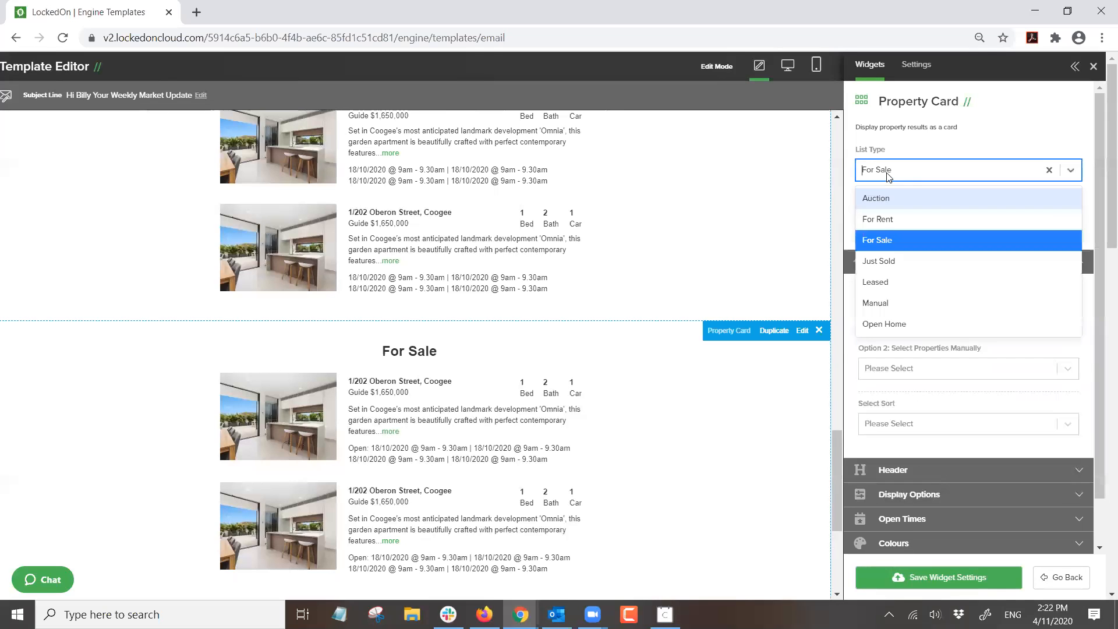
left_click(891, 260)
left_click(911, 309)
scroll(940, 408, "down", 1)
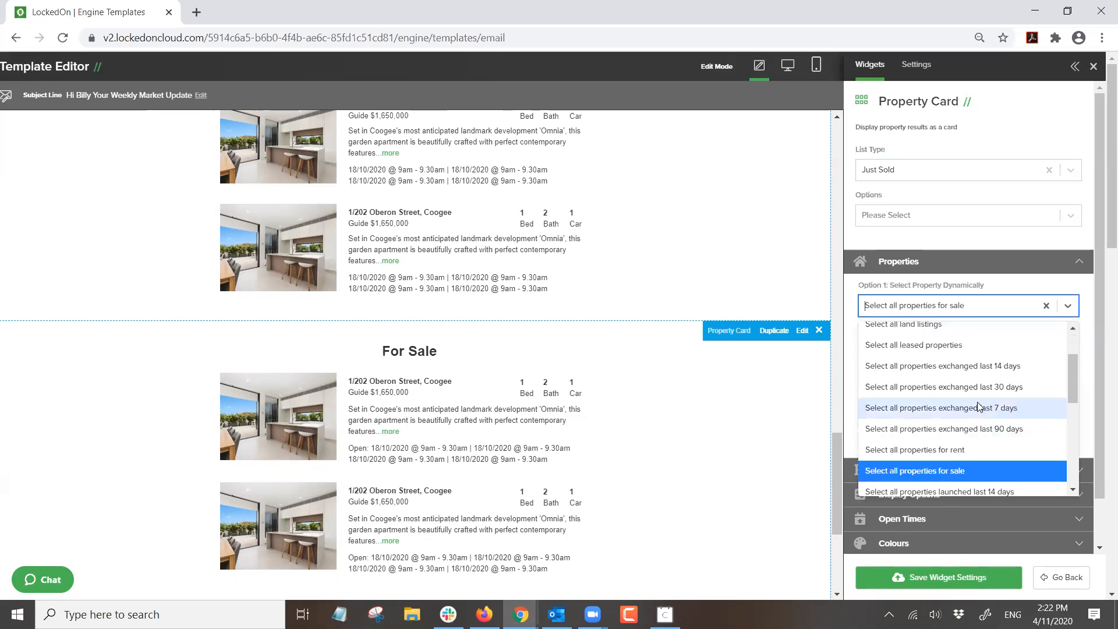
left_click(993, 429)
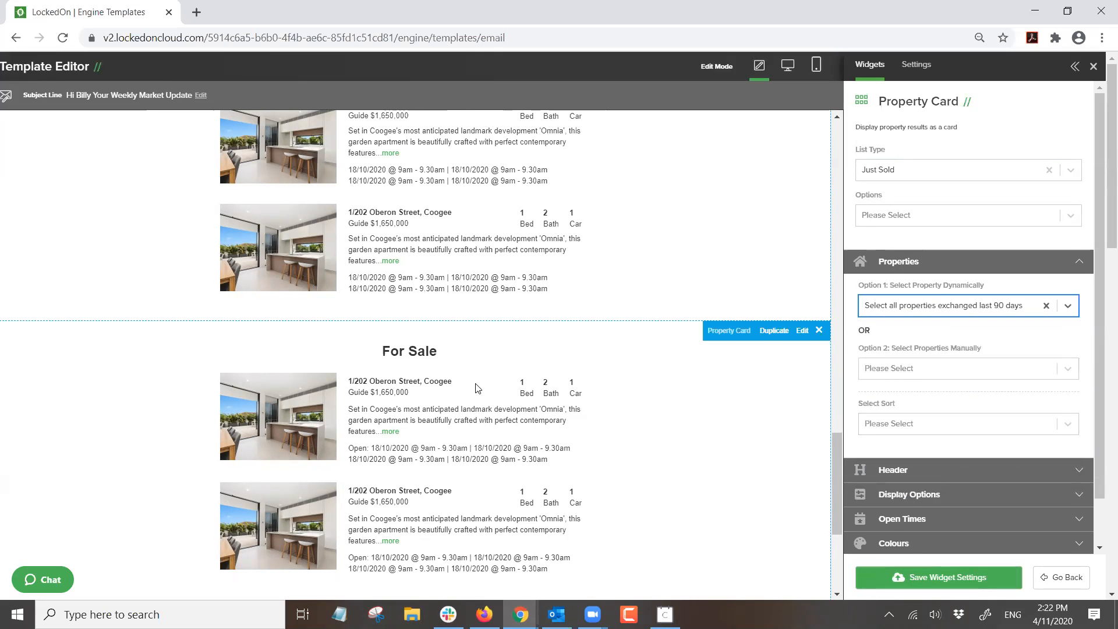
scroll(466, 303, "up", 6)
scroll(460, 291, "up", 4)
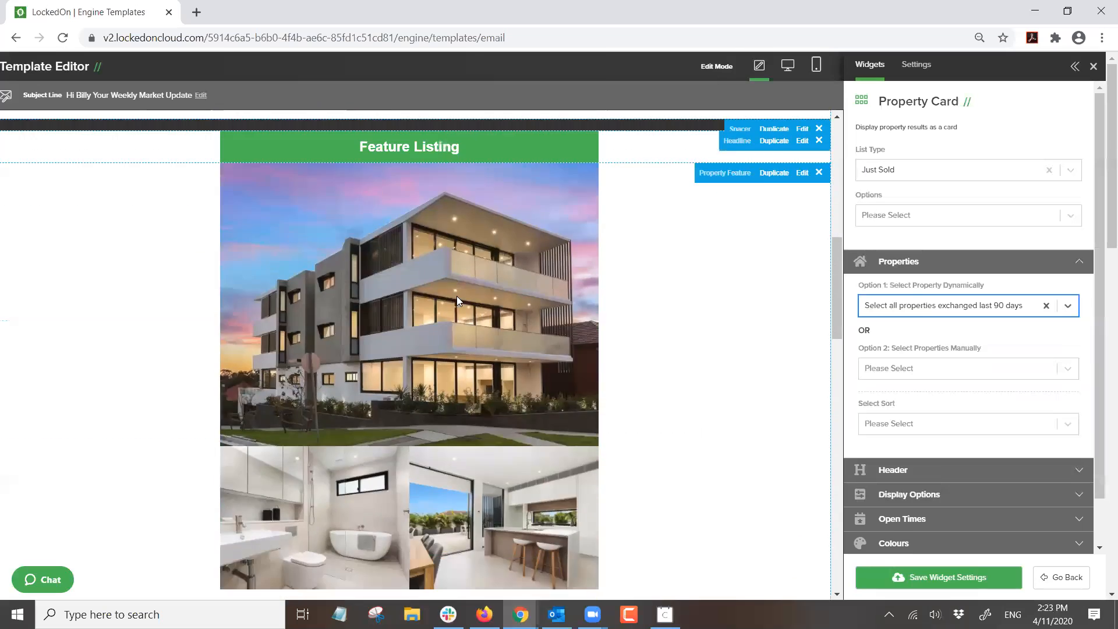
scroll(457, 292, "down", 7)
scroll(475, 245, "down", 4)
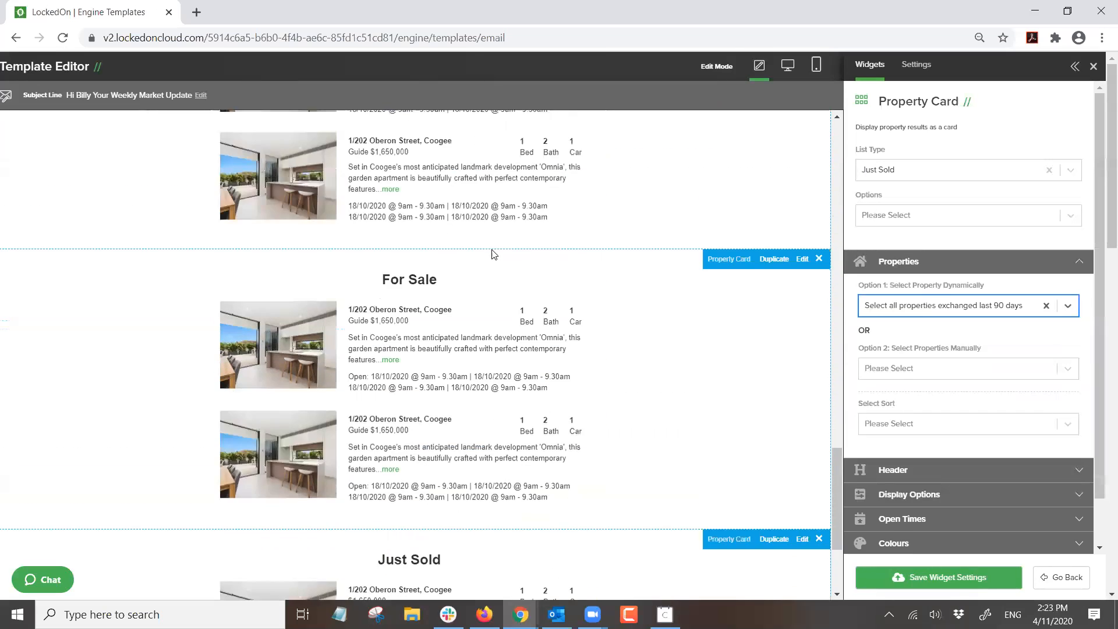
scroll(491, 252, "up", 1)
scroll(443, 268, "up", 2)
scroll(436, 294, "down", 6)
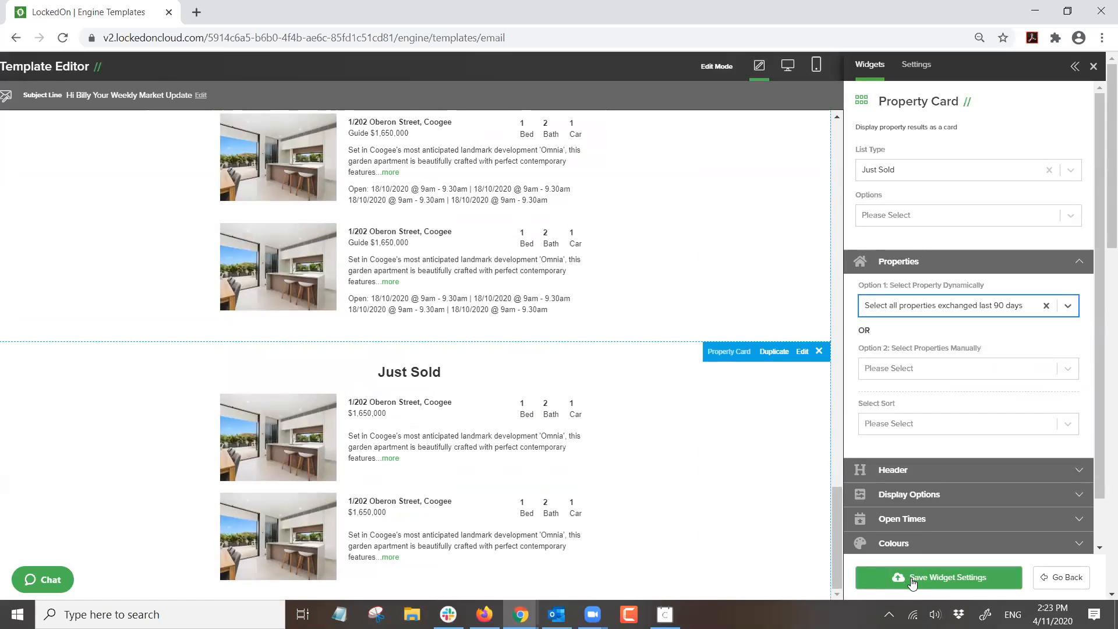
left_click(893, 573)
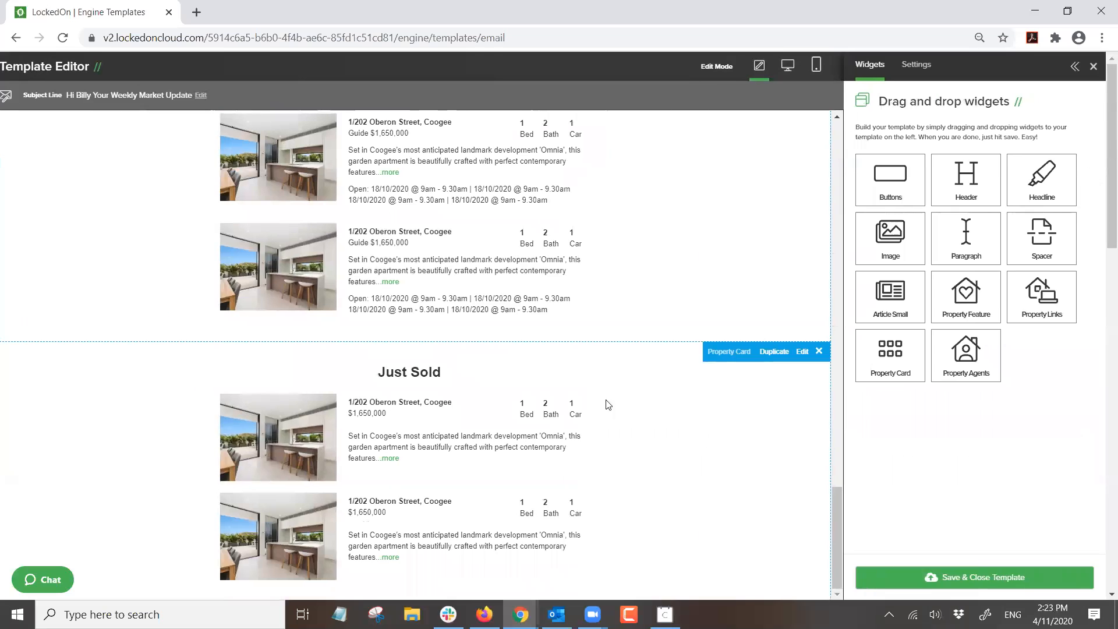
- Open the Open Home card's settings for editing
scroll(604, 402, "up", 1)
scroll(579, 417, "up", 5)
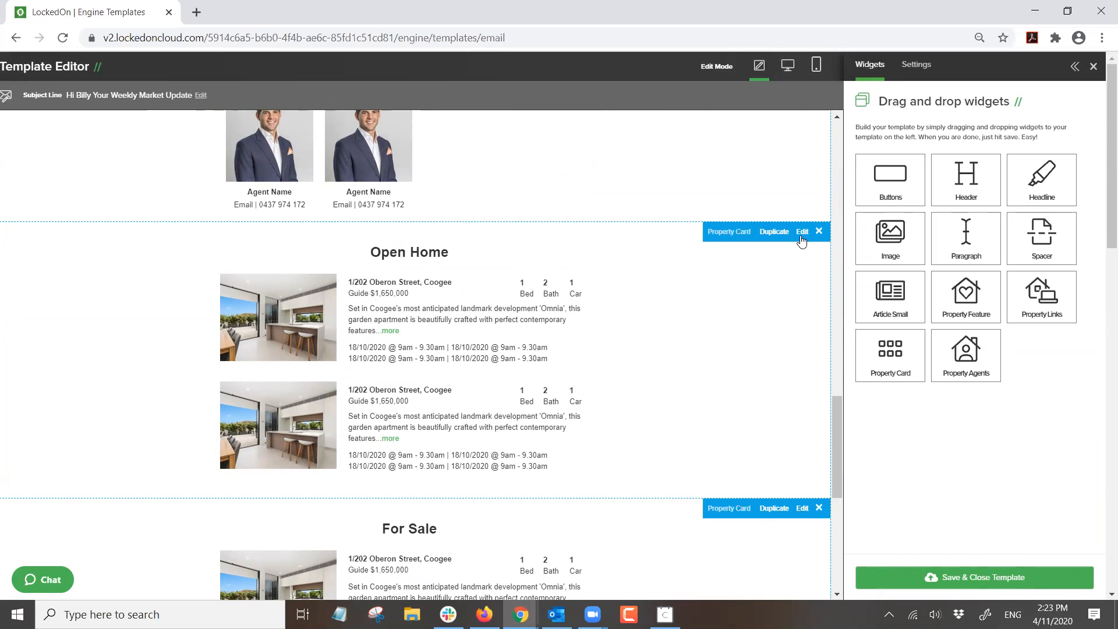
left_click(802, 232)
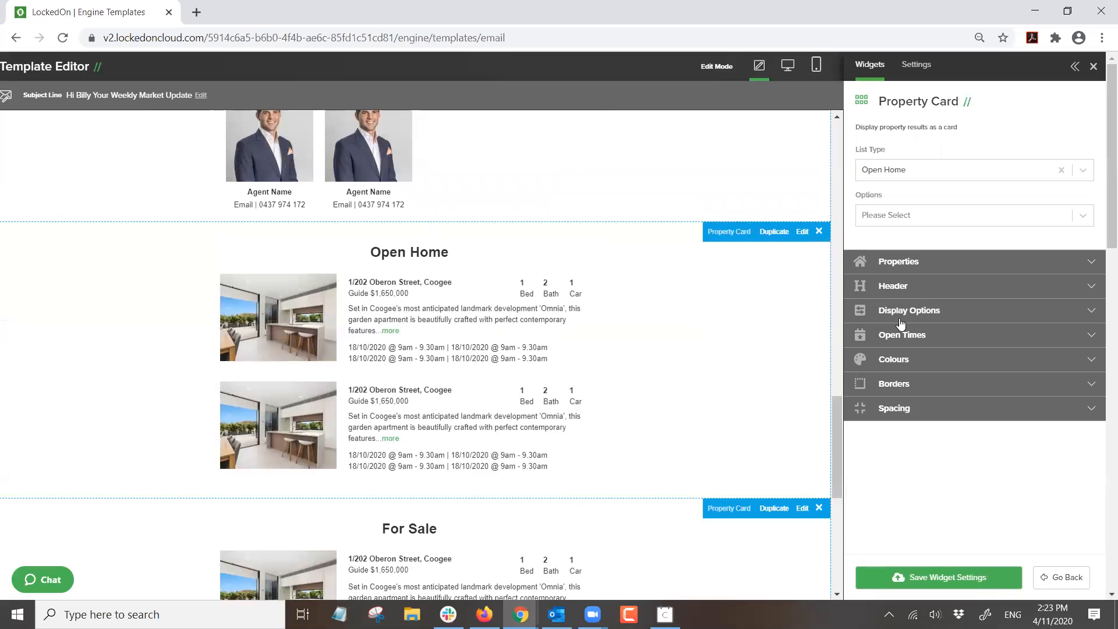
- Try the Grid, List Small and View Online layouts, settling on Grid for the Open Home card
left_click(902, 318)
left_click(926, 367)
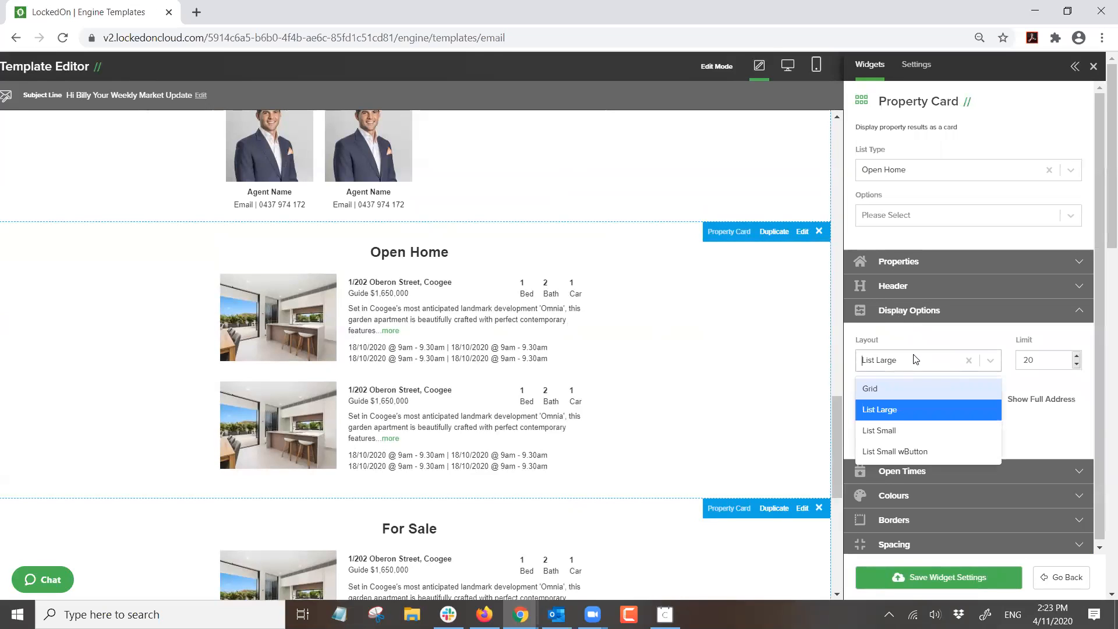
left_click(873, 393)
left_click(887, 368)
left_click(881, 429)
left_click(883, 360)
left_click(874, 457)
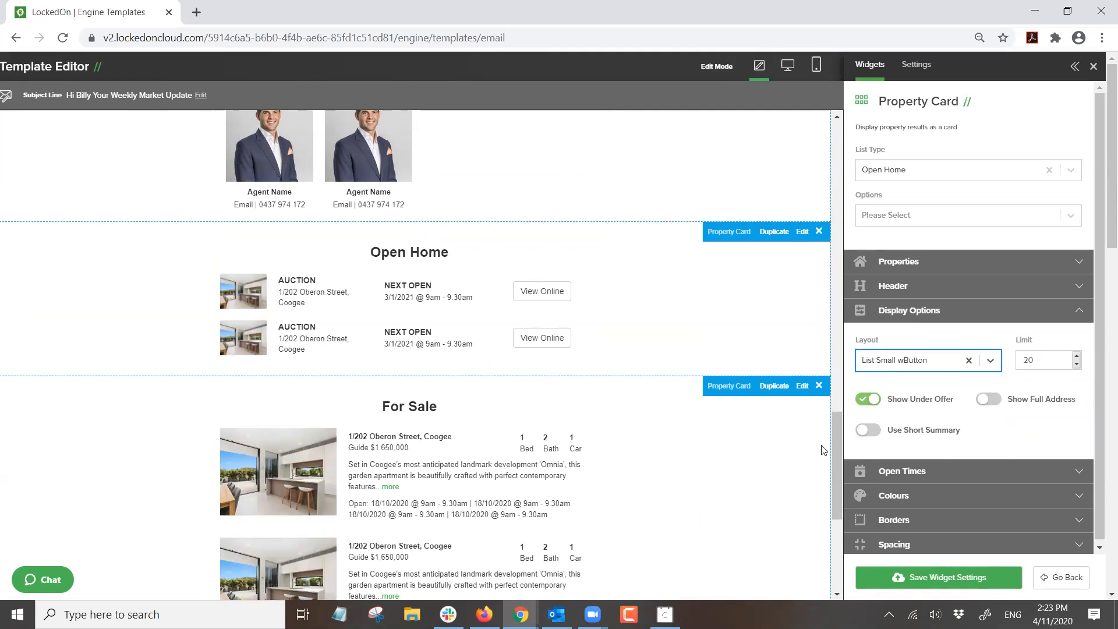
left_click(879, 360)
left_click(872, 390)
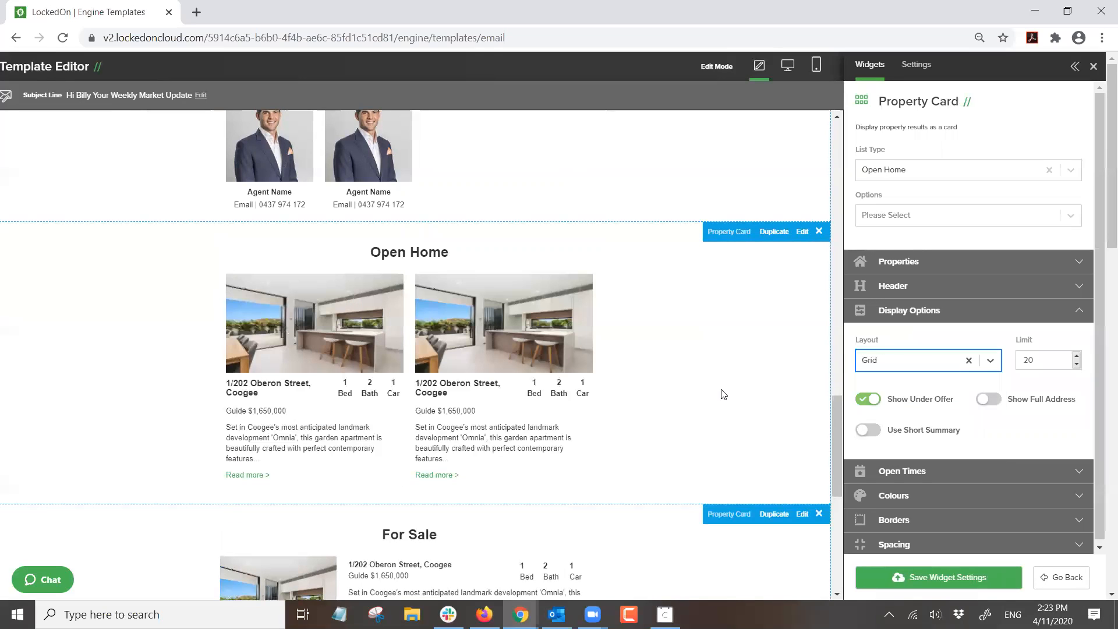
- Raise the Open Home card's listing limit from 20 to 50 and show the Open Times styling options
left_click_drag(1042, 359, 1023, 366)
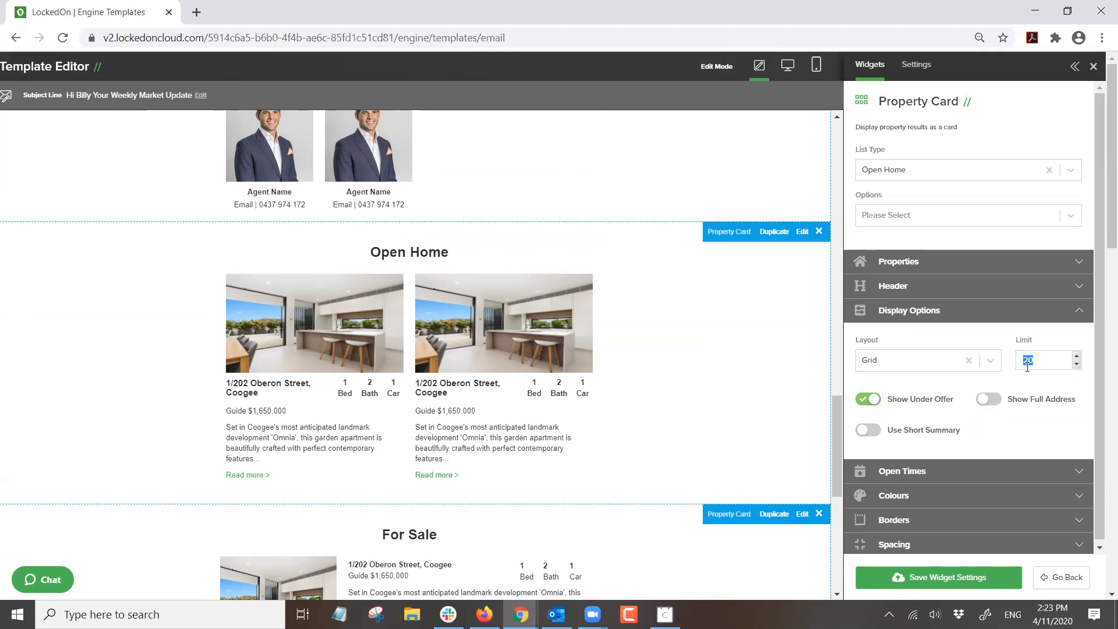
type("50")
left_click(894, 471)
scroll(895, 465, "down", 1)
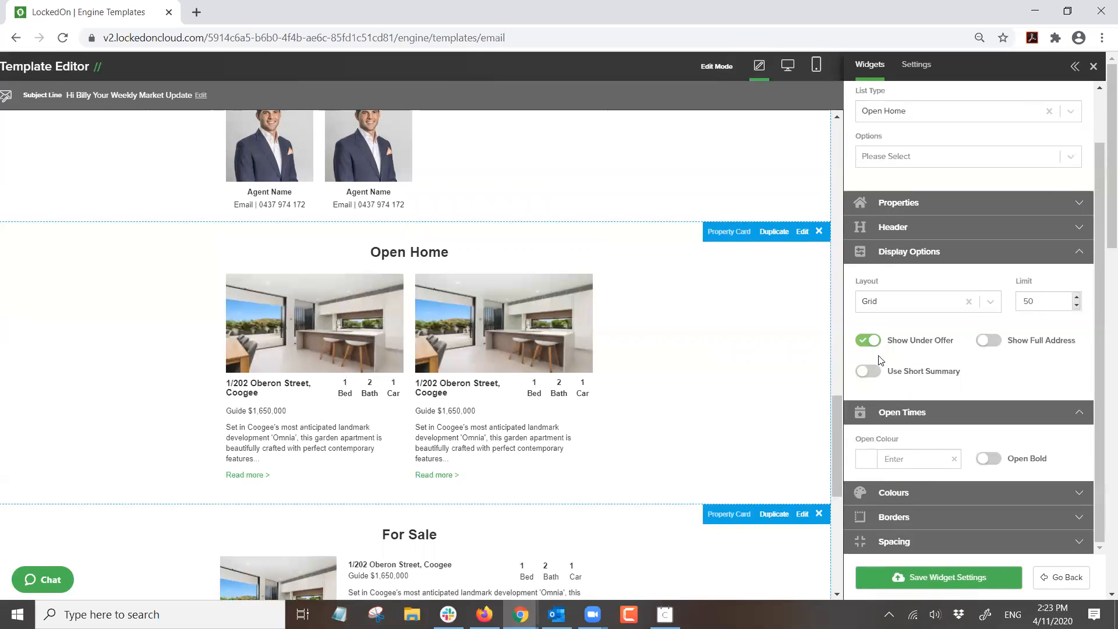
- Rename the Open Home card's headline to 'This Weekends Open Homes' and finish editing it
left_click(874, 228)
left_click_drag(928, 276, 750, 267)
key("BackSpace")
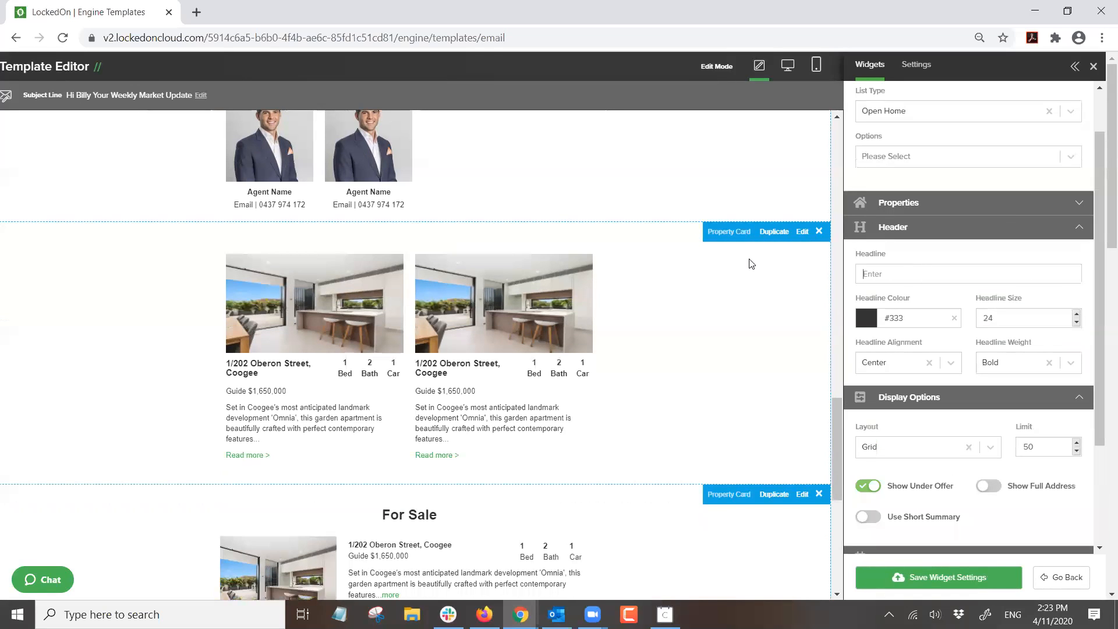
type("Th")
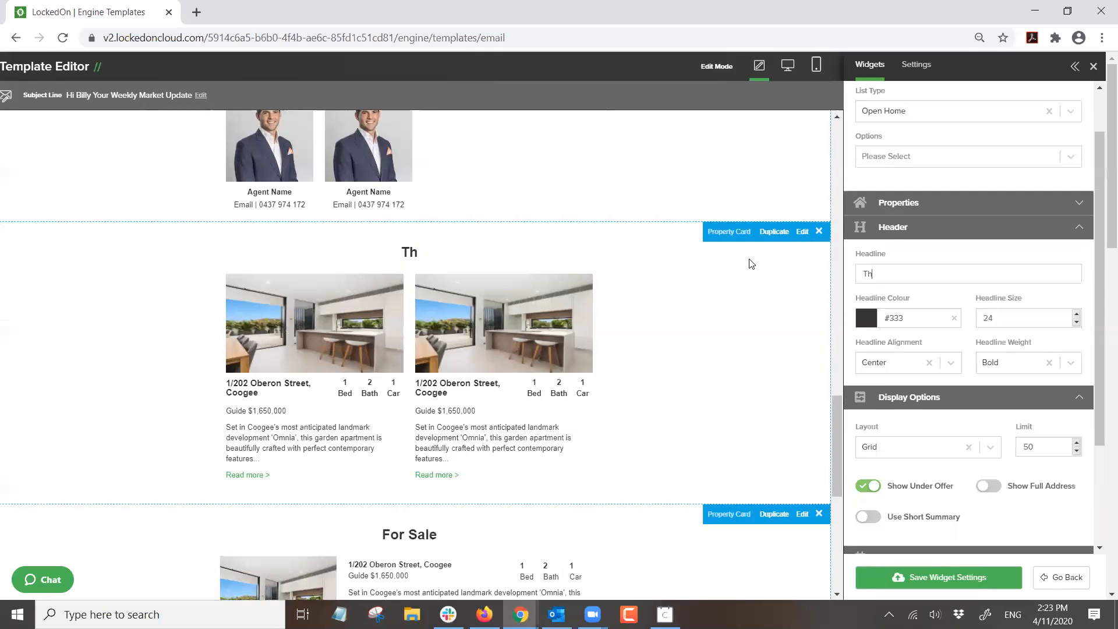
type("is Weekends Open")
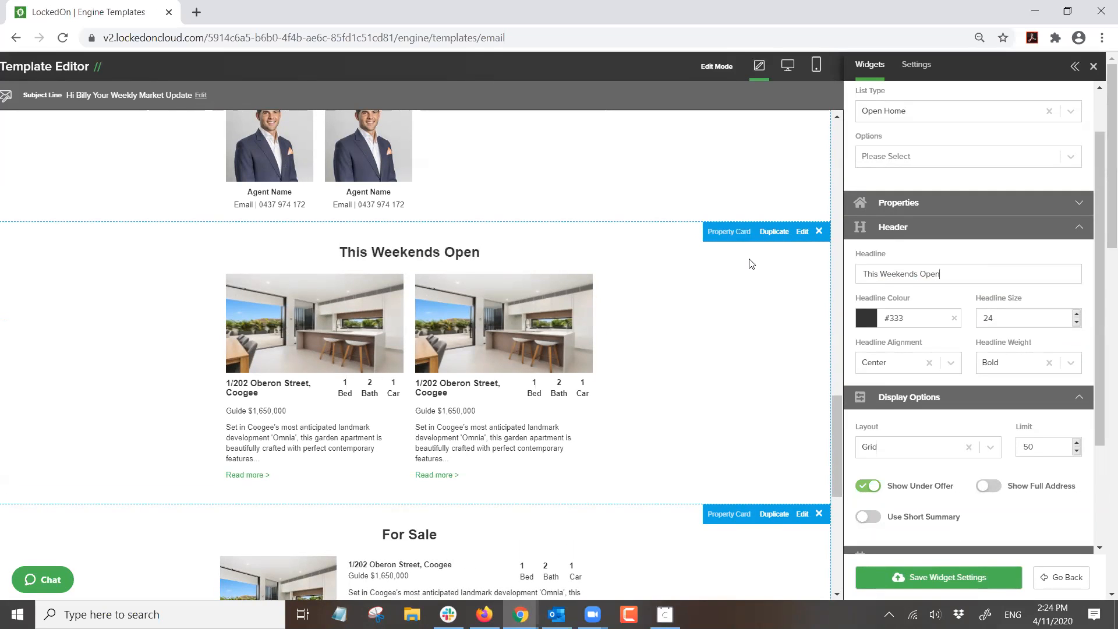
type(" Homes")
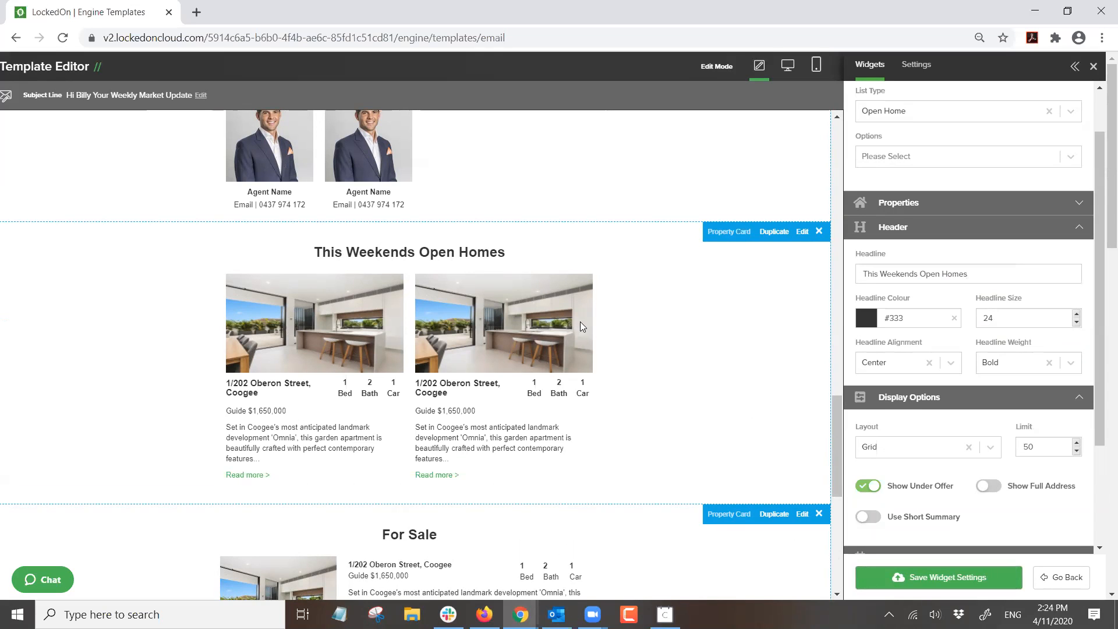
scroll(579, 321, "down", 4)
scroll(631, 350, "up", 3)
left_click(802, 441)
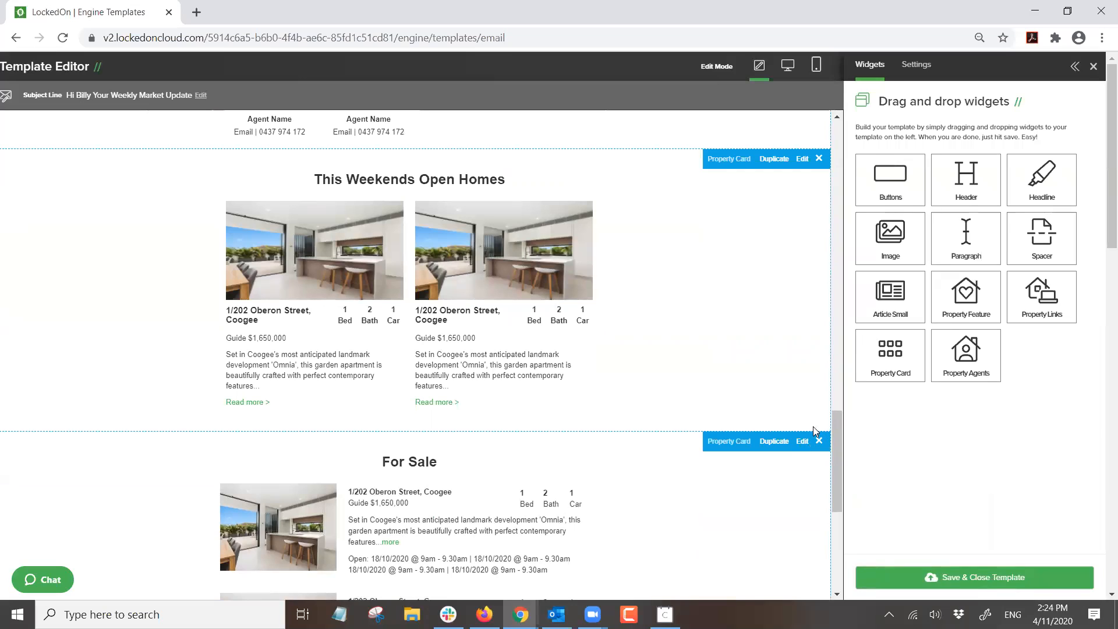
- Switch the For Sale card to the compact List Small layout and save its settings
left_click(885, 310)
left_click(894, 363)
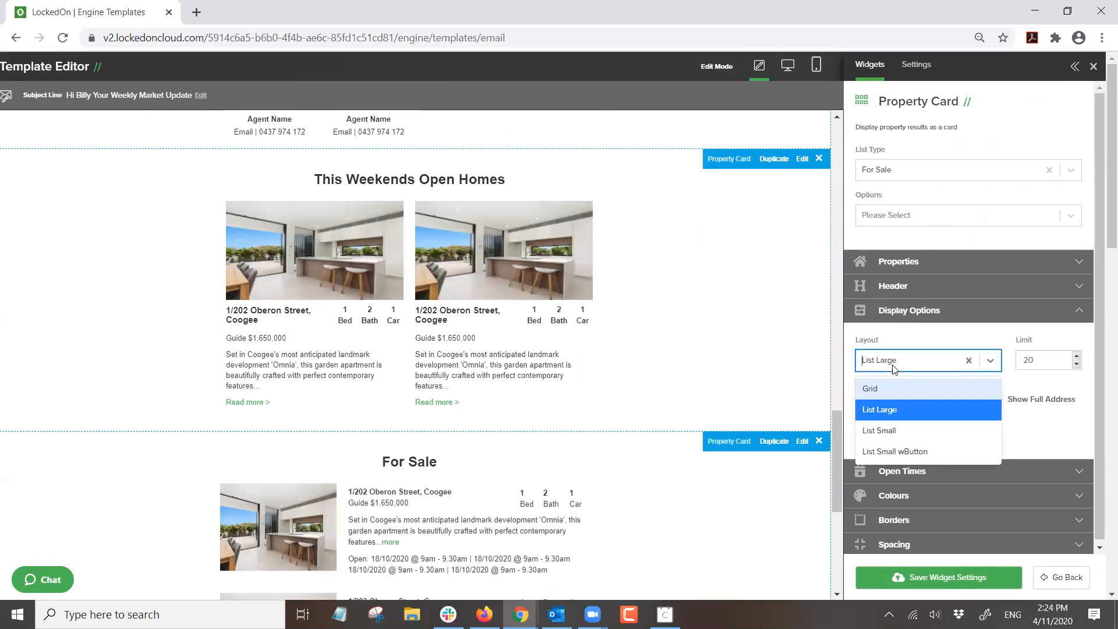
left_click(879, 431)
scroll(676, 383, "down", 2)
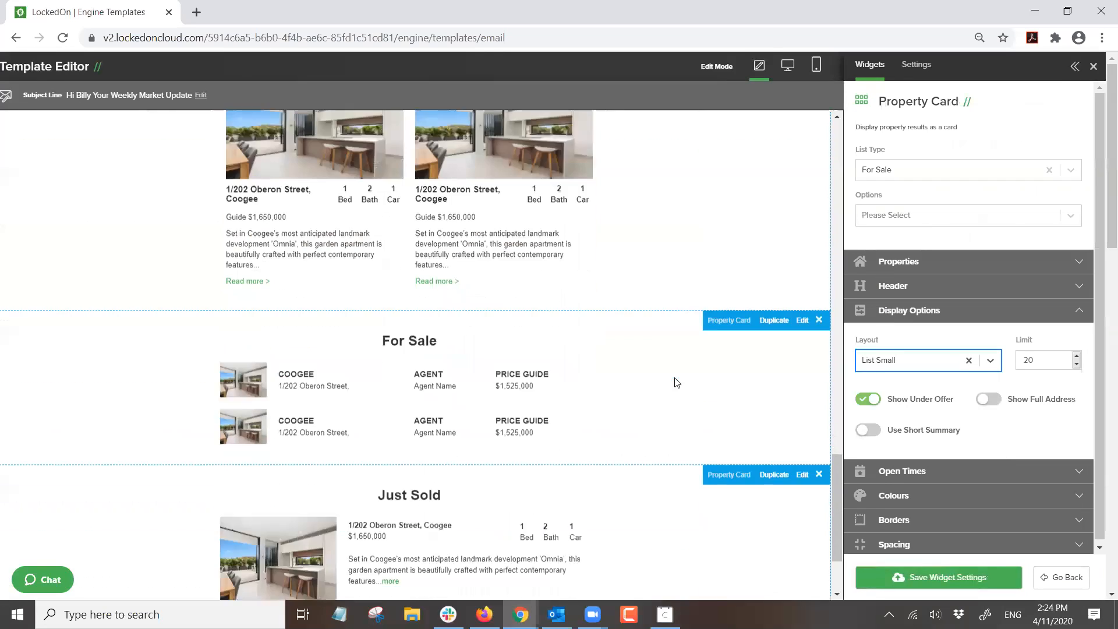
scroll(421, 442, "down", 2)
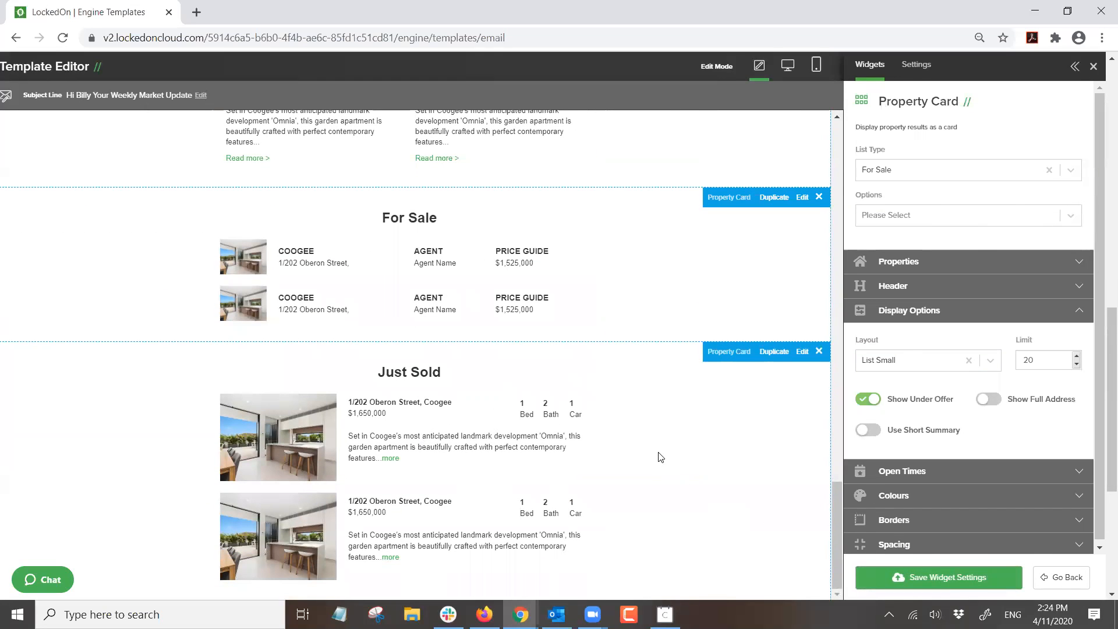
left_click(926, 576)
scroll(549, 426, "up", 15)
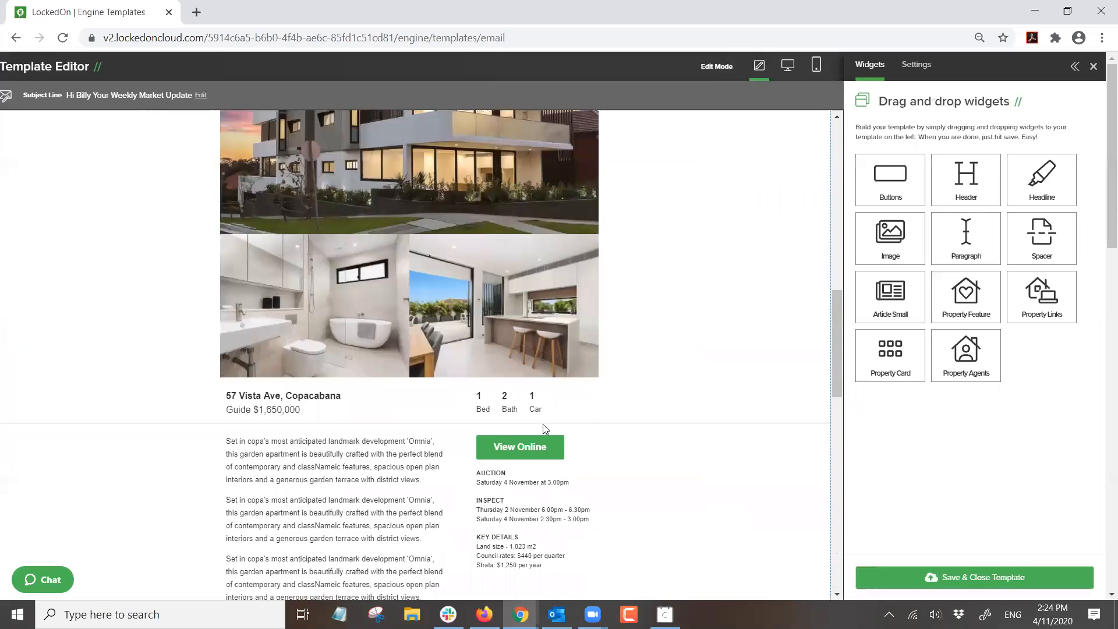
scroll(544, 429, "up", 10)
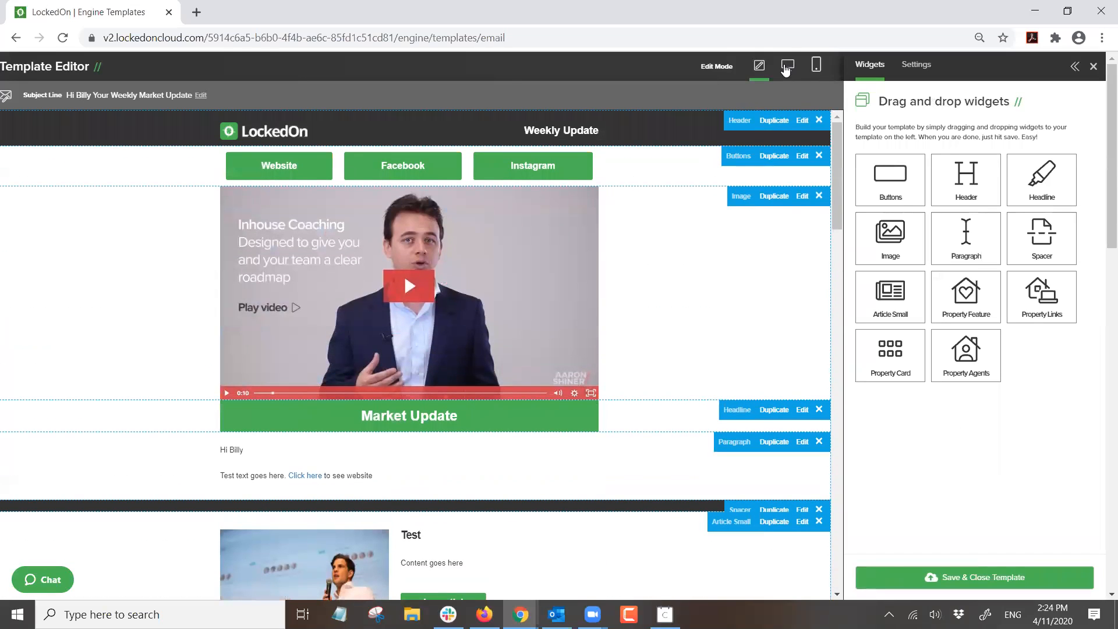
- Preview the email on desktop with a contact's live data and scroll through its listing sections
left_click(786, 68)
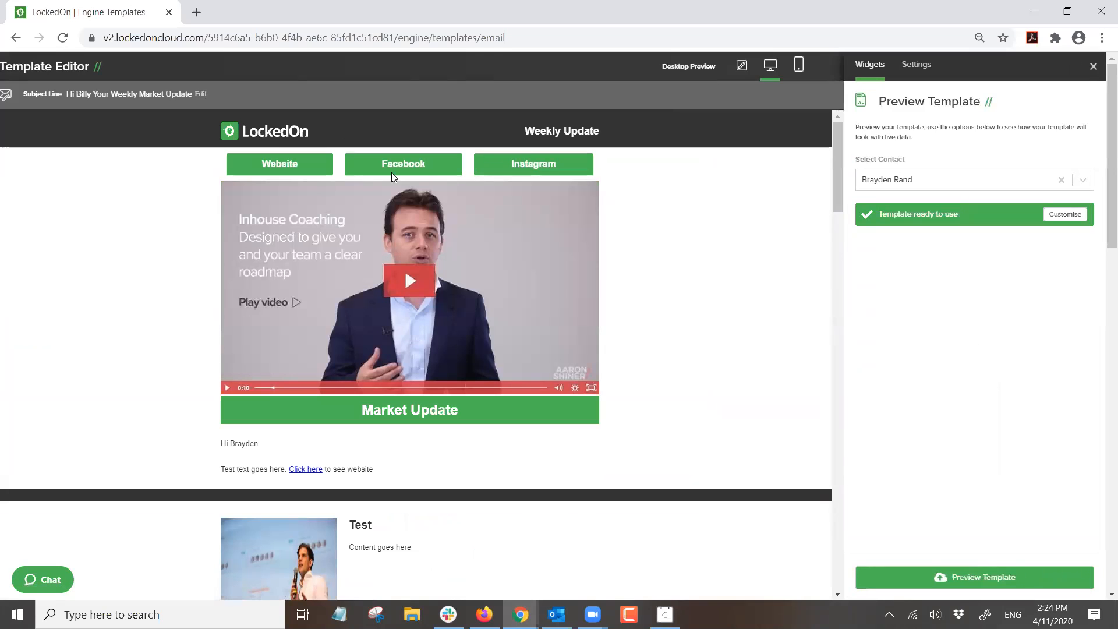
scroll(569, 309, "down", 3)
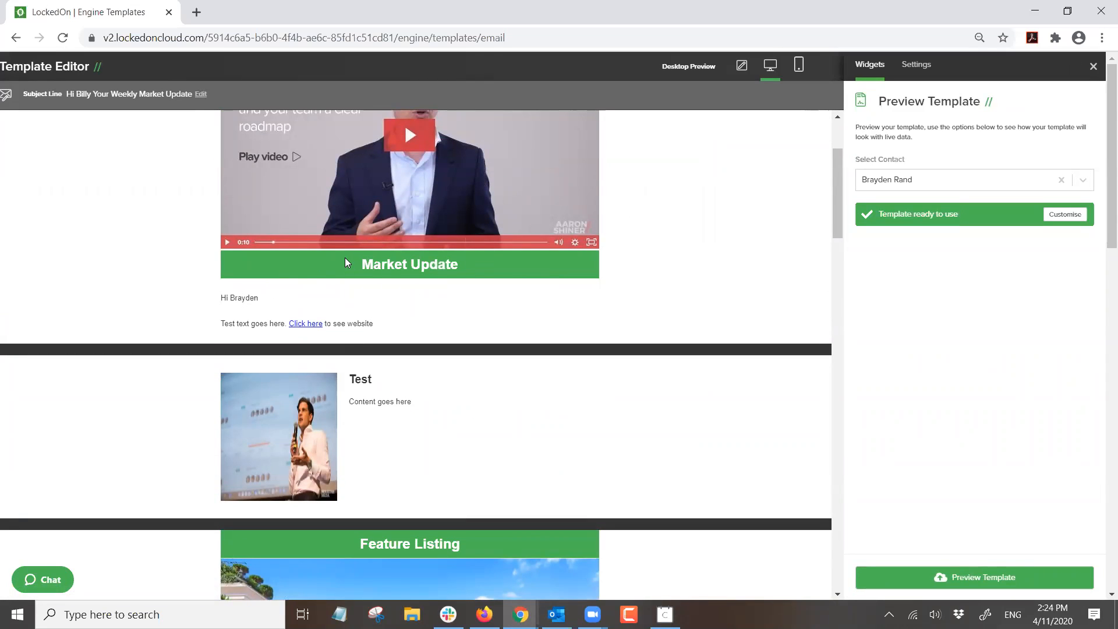
scroll(345, 259, "down", 3)
scroll(329, 265, "down", 3)
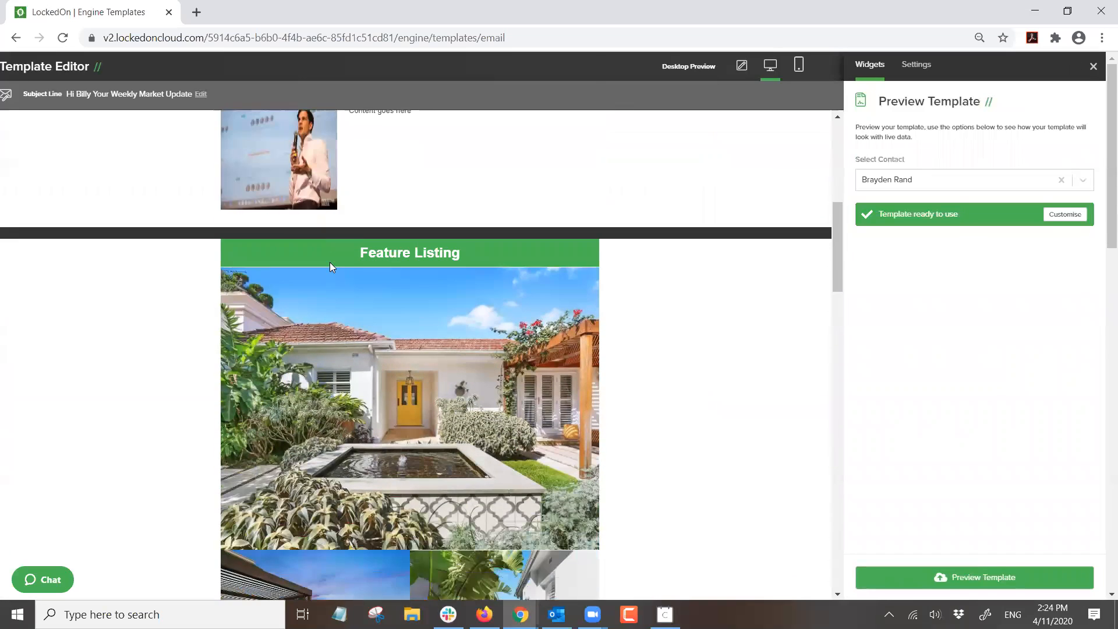
scroll(330, 262, "down", 15)
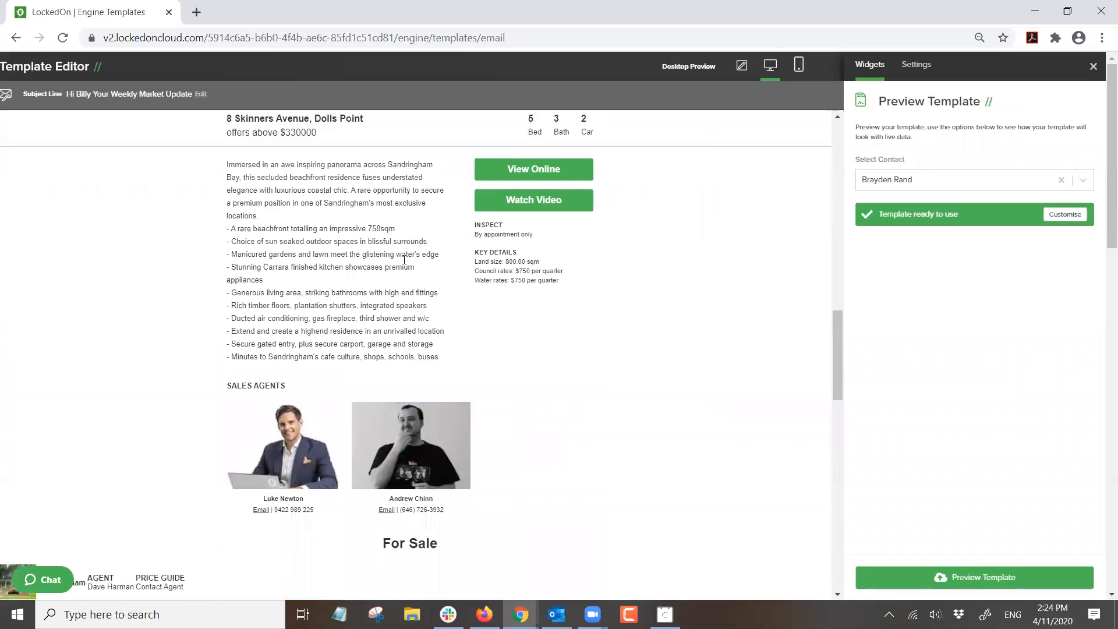
scroll(404, 259, "down", 8)
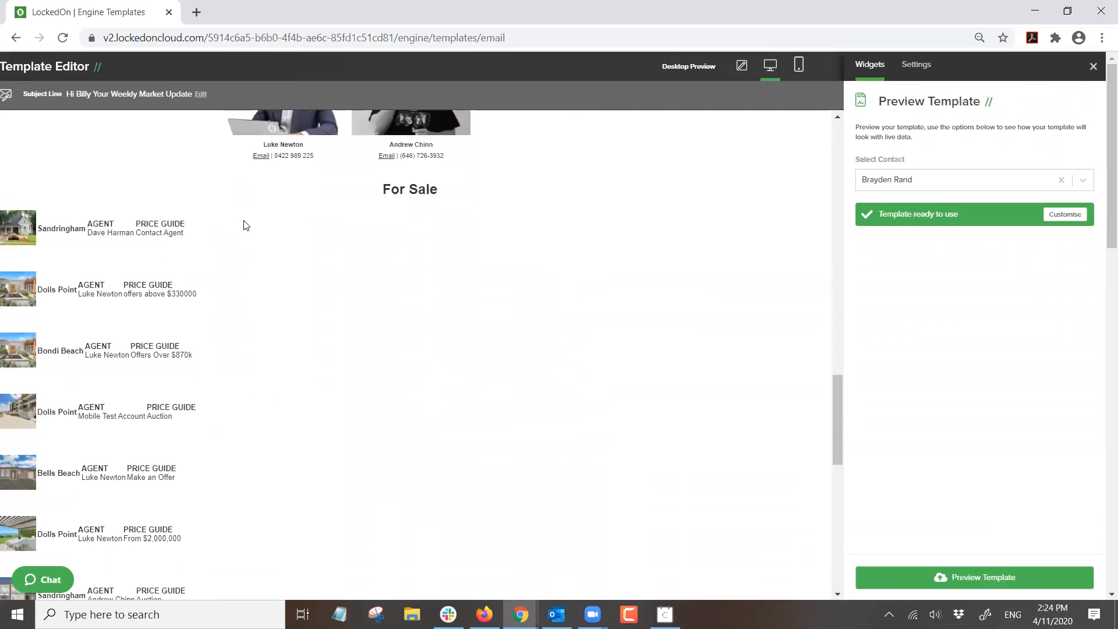
scroll(245, 226, "down", 8)
scroll(425, 263, "down", 4)
scroll(424, 263, "up", 15)
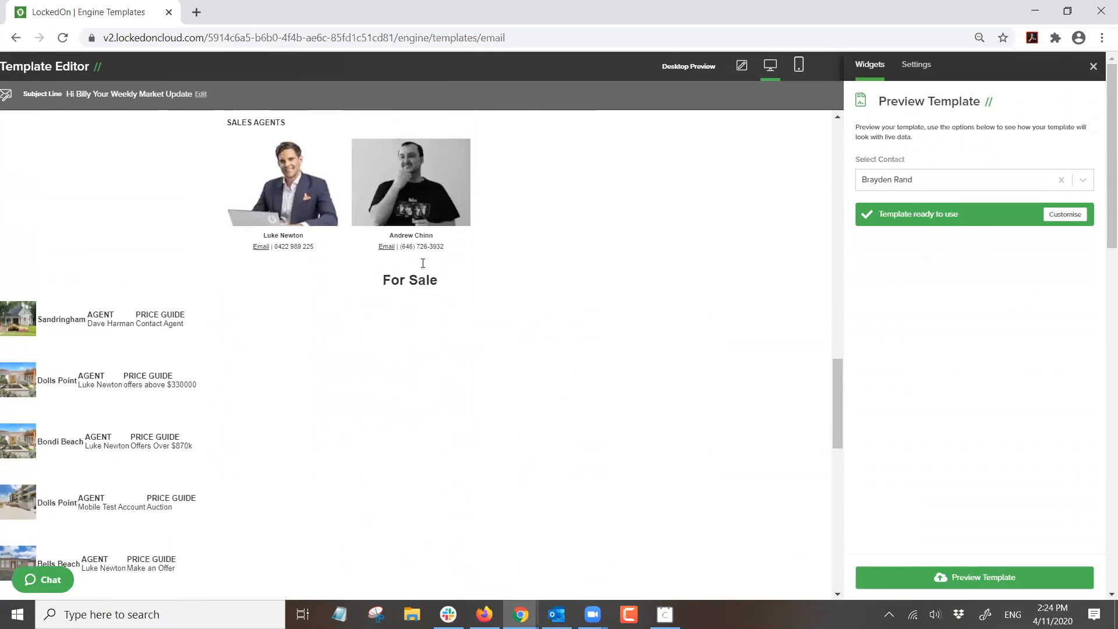
scroll(422, 263, "up", 20)
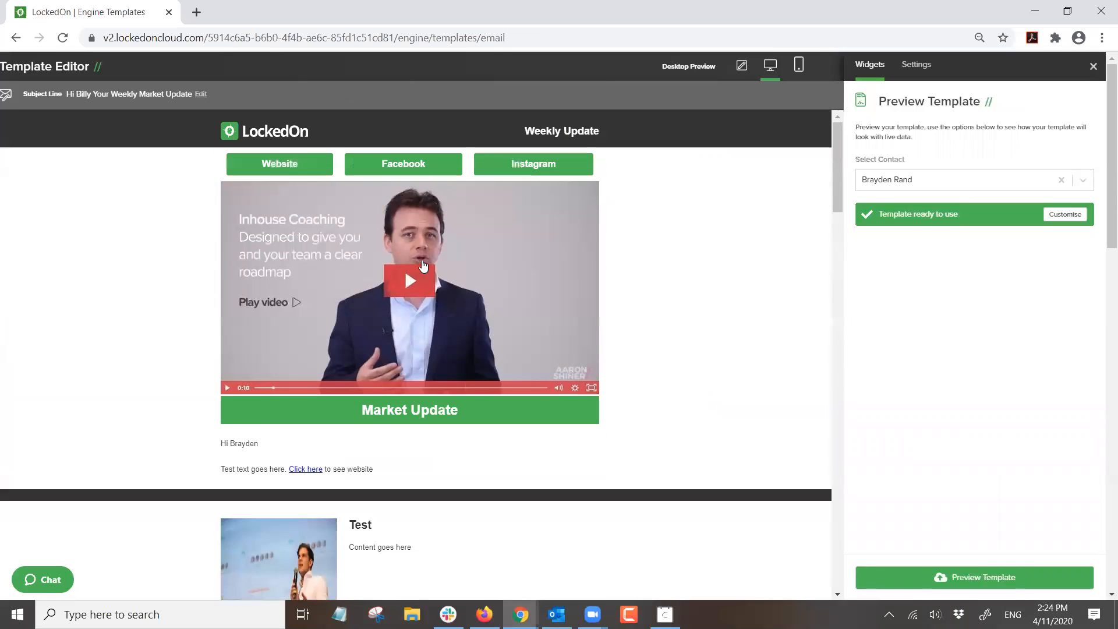
- Return to Edit Mode and Save & Close the Weekly Market Update template
left_click(741, 66)
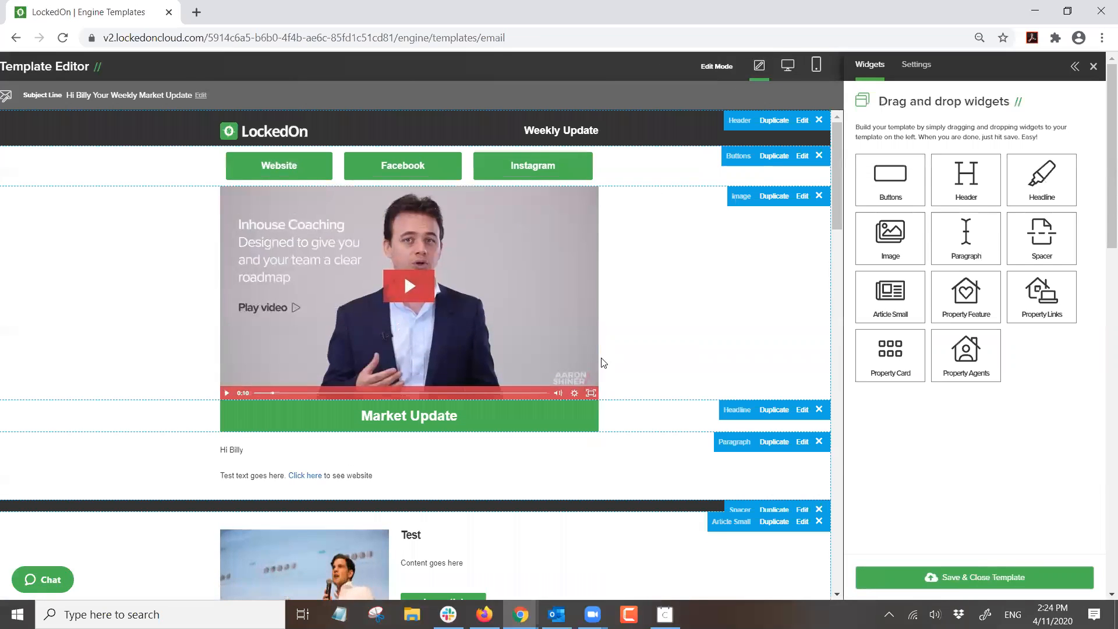
scroll(585, 352, "down", 15)
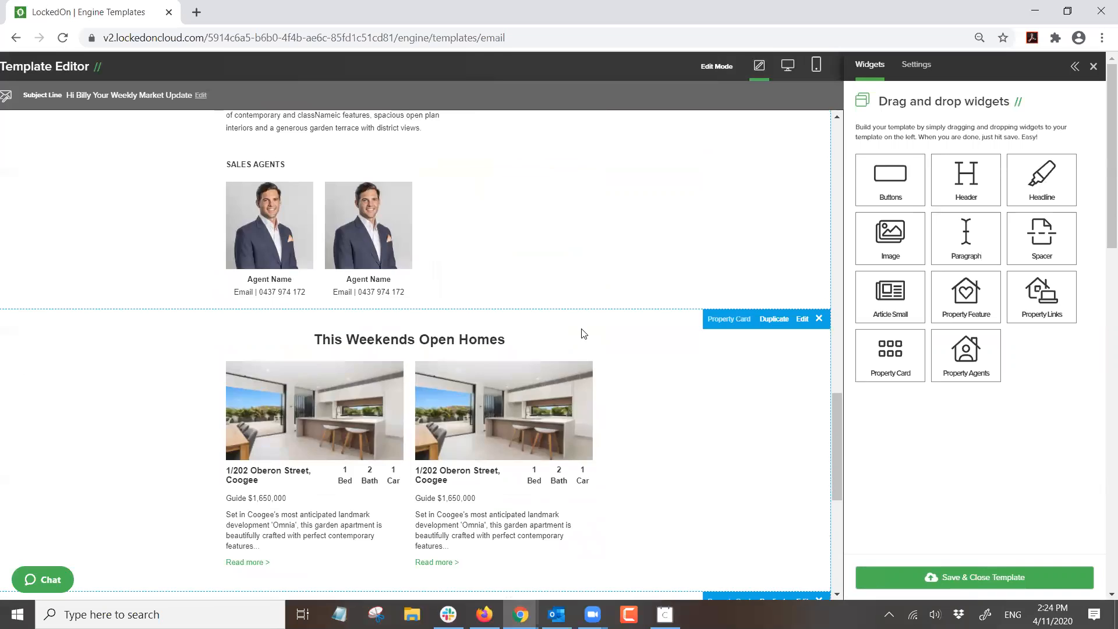
scroll(584, 334, "down", 5)
scroll(564, 351, "down", 2)
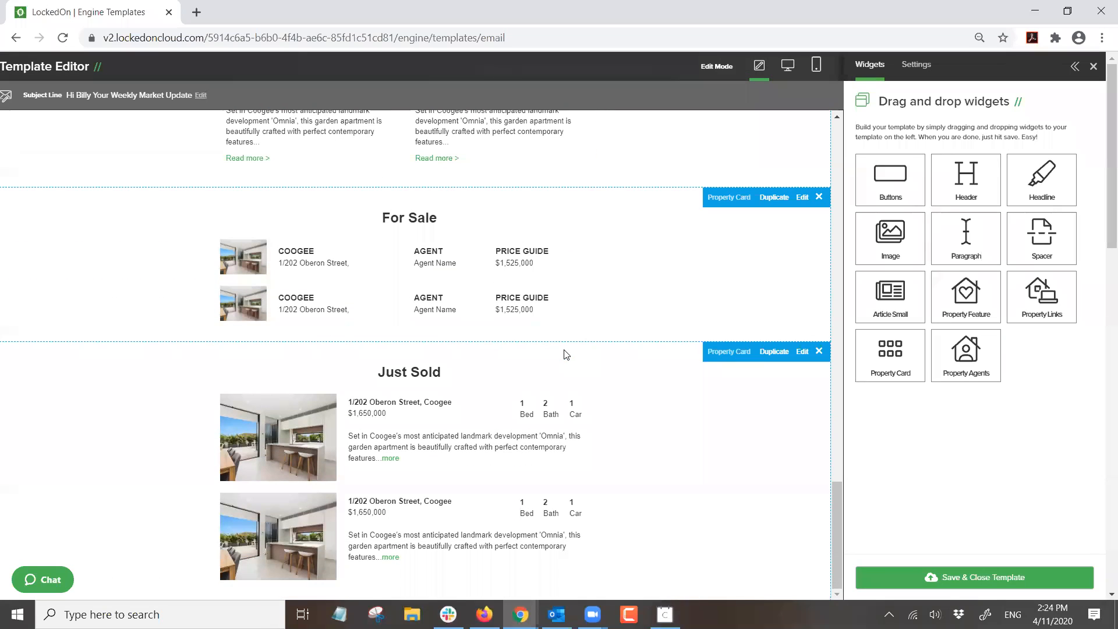
left_click(936, 576)
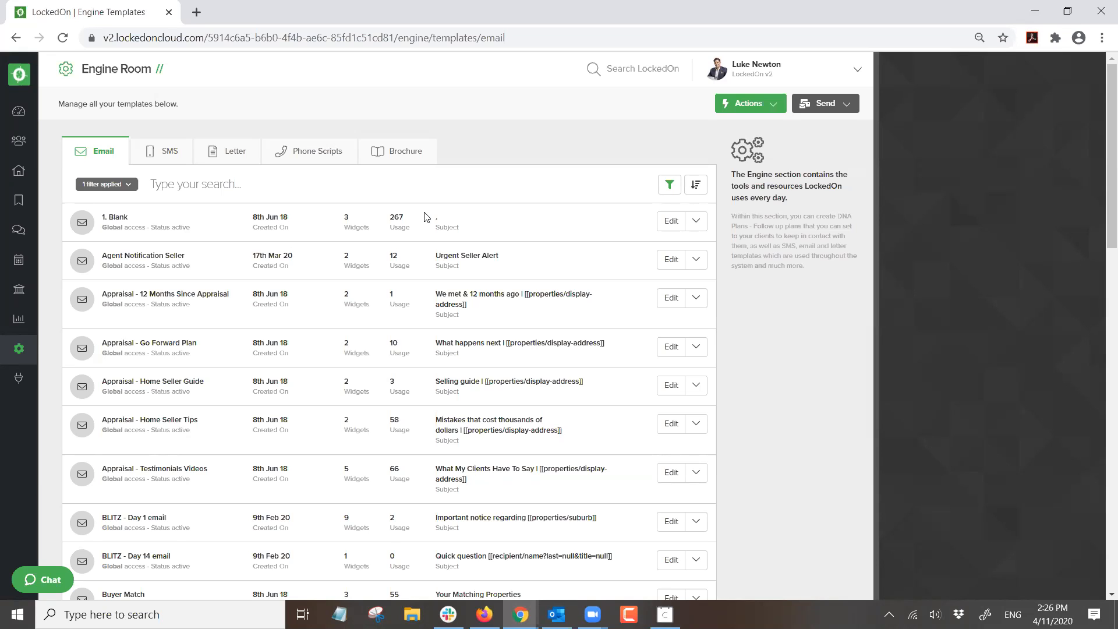
- From the Engine Room's full template list, search 'Web' and open Webinar Test for editing
left_click(19, 111)
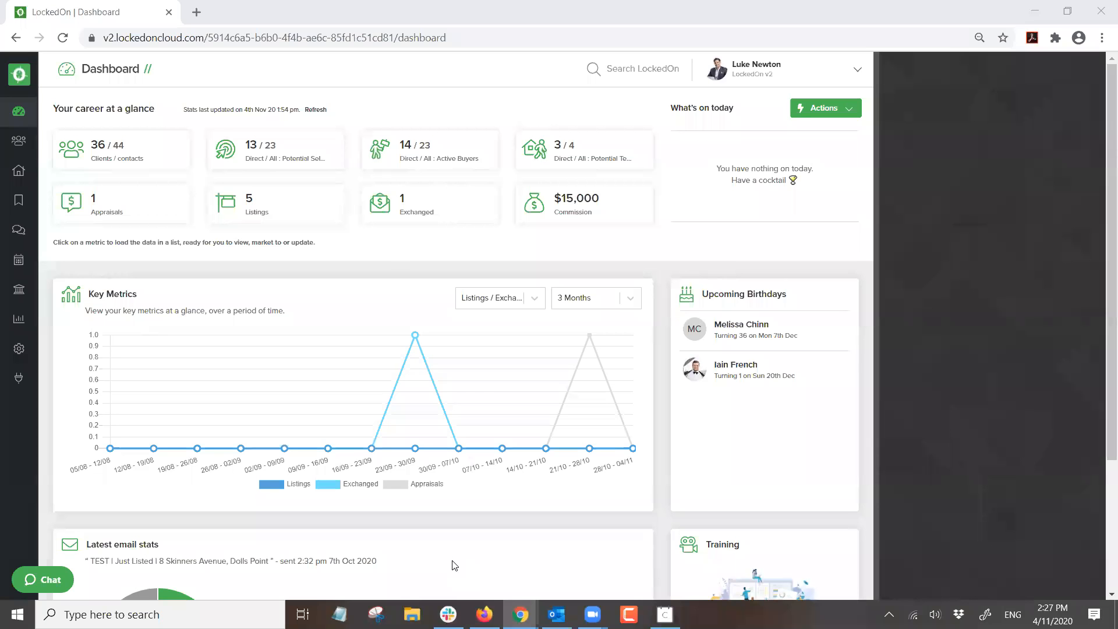
left_click(20, 351)
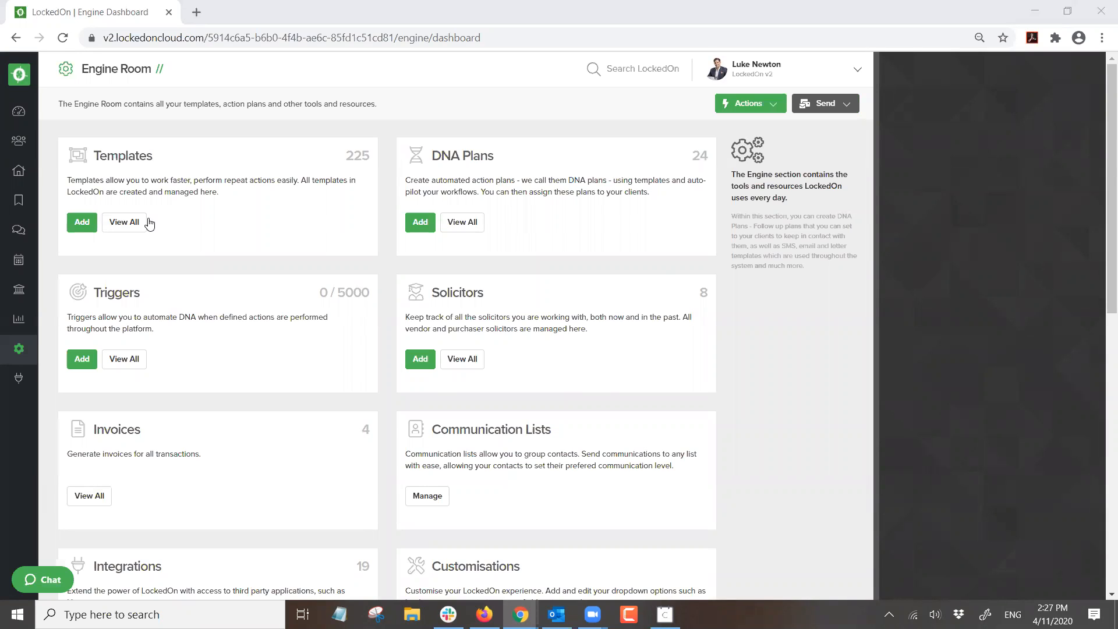
left_click(121, 223)
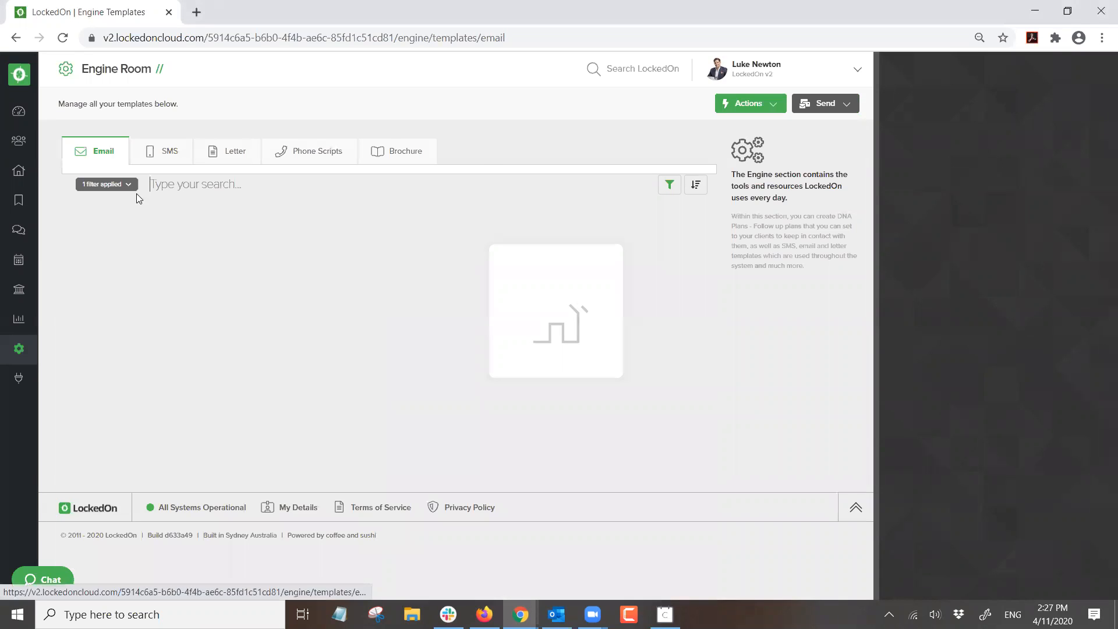
left_click(155, 184)
type("Web")
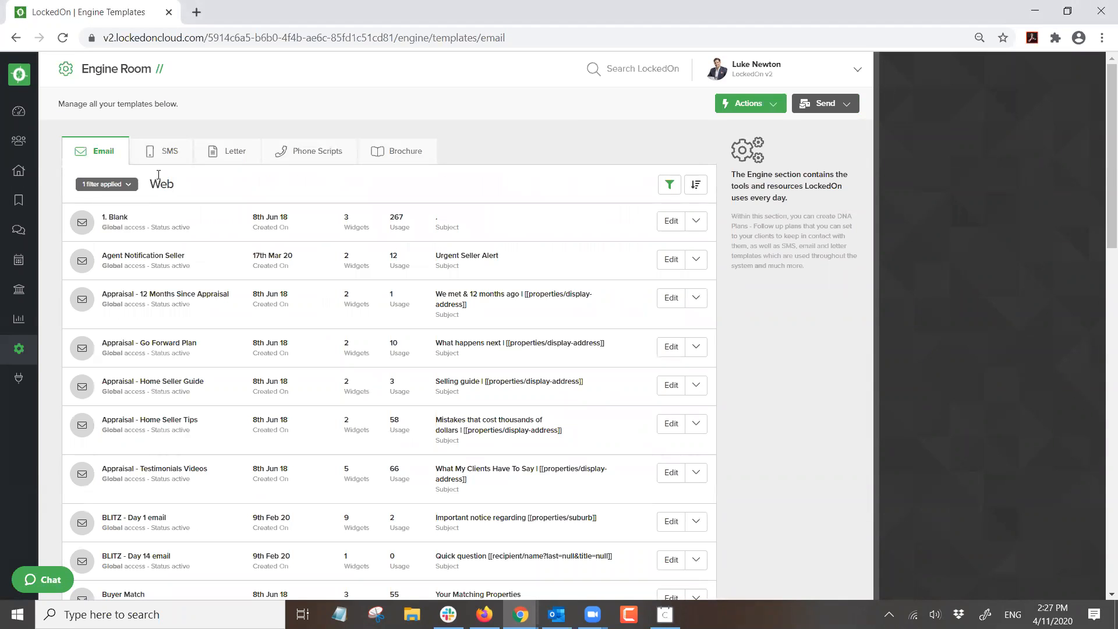
left_click(670, 221)
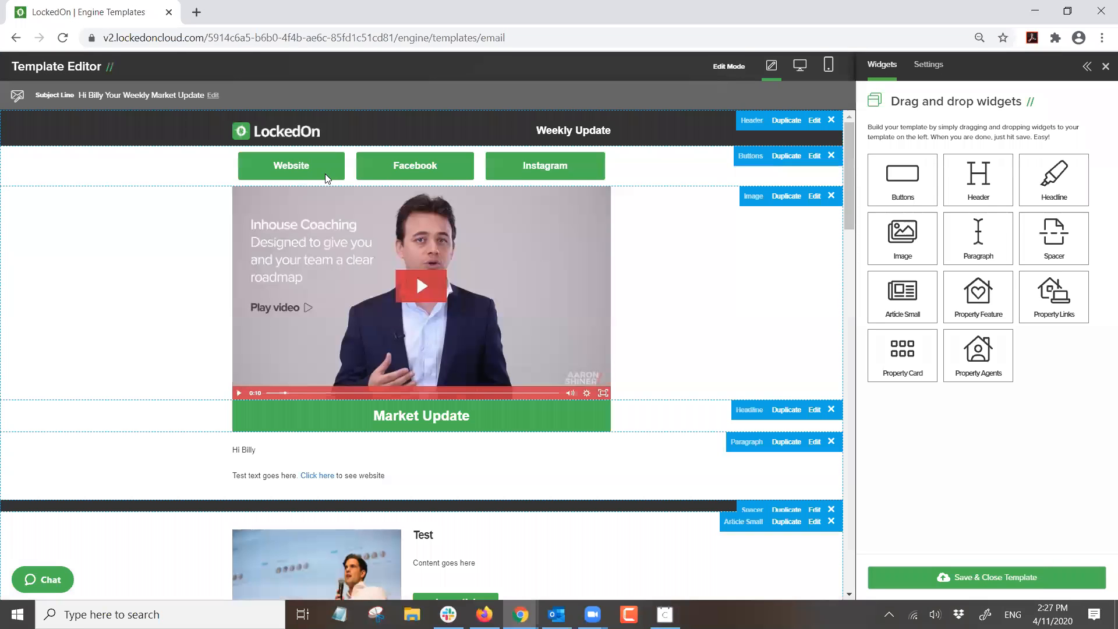
- Add an 'Email me' button with a mailto link to the agent's e-mail address, save it, and test the link
left_click_drag(870, 176, 402, 234)
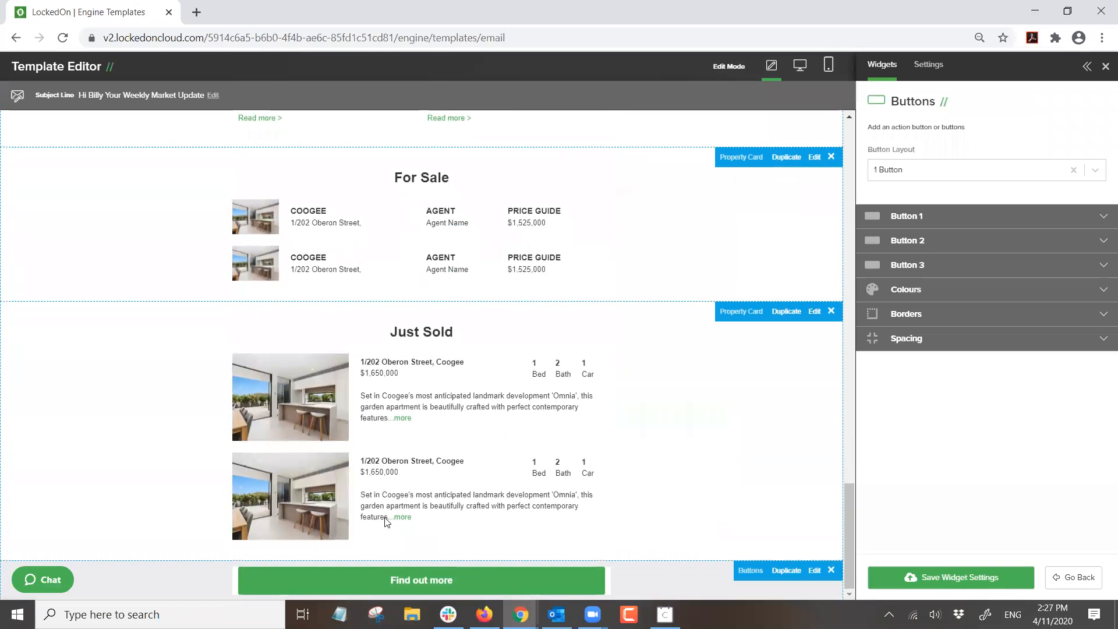
left_click(907, 216)
left_click_drag(1051, 260, 924, 253)
type("Email me")
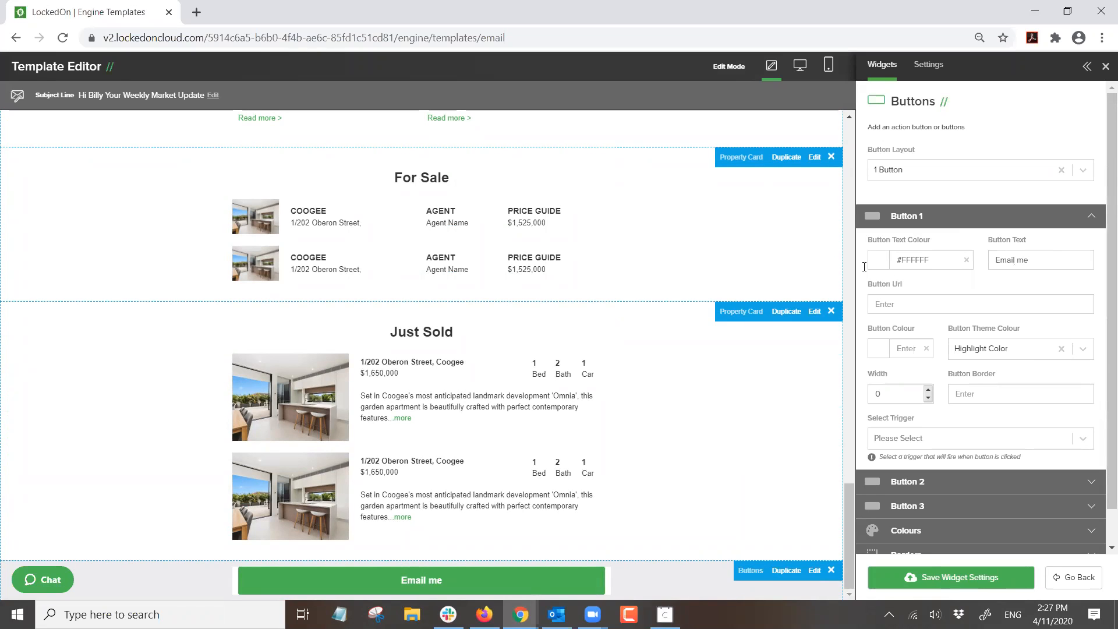
left_click(888, 303)
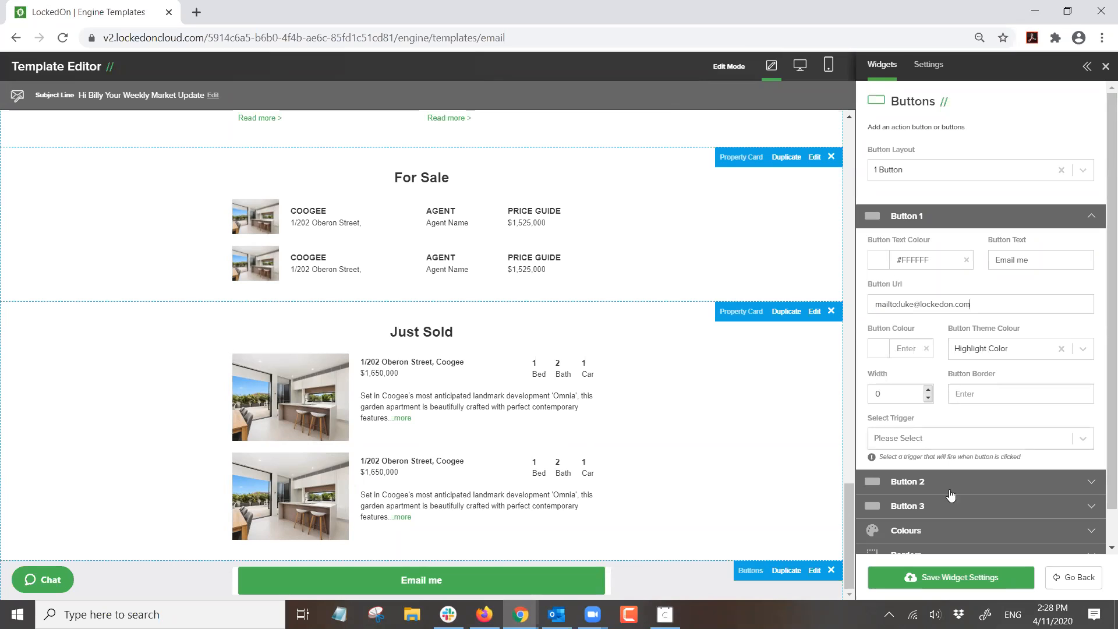
left_click(935, 588)
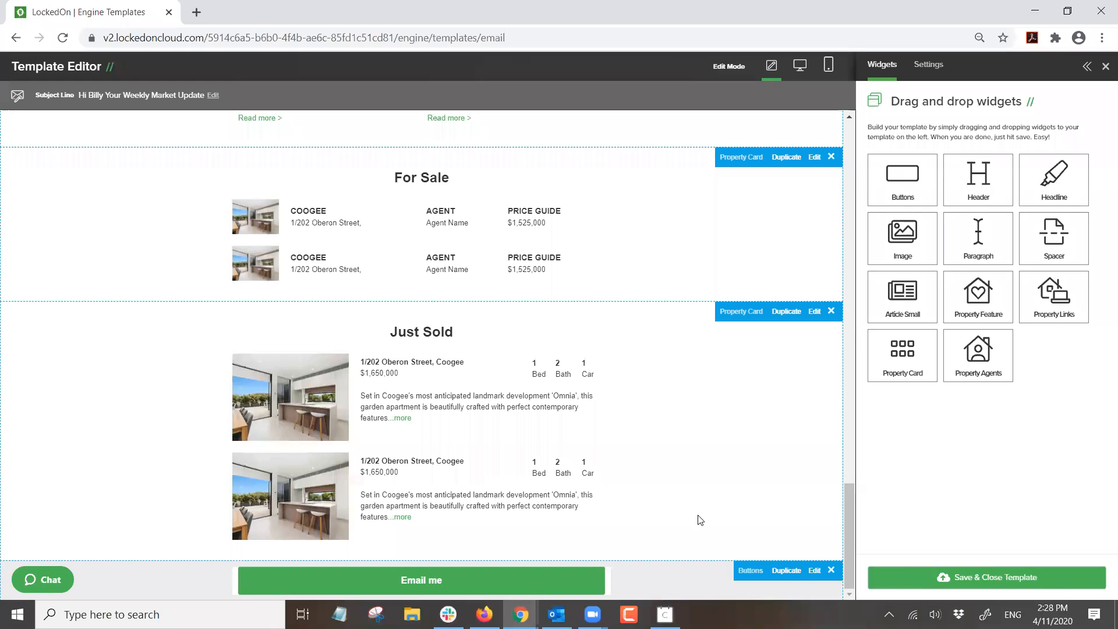
right_click(282, 576)
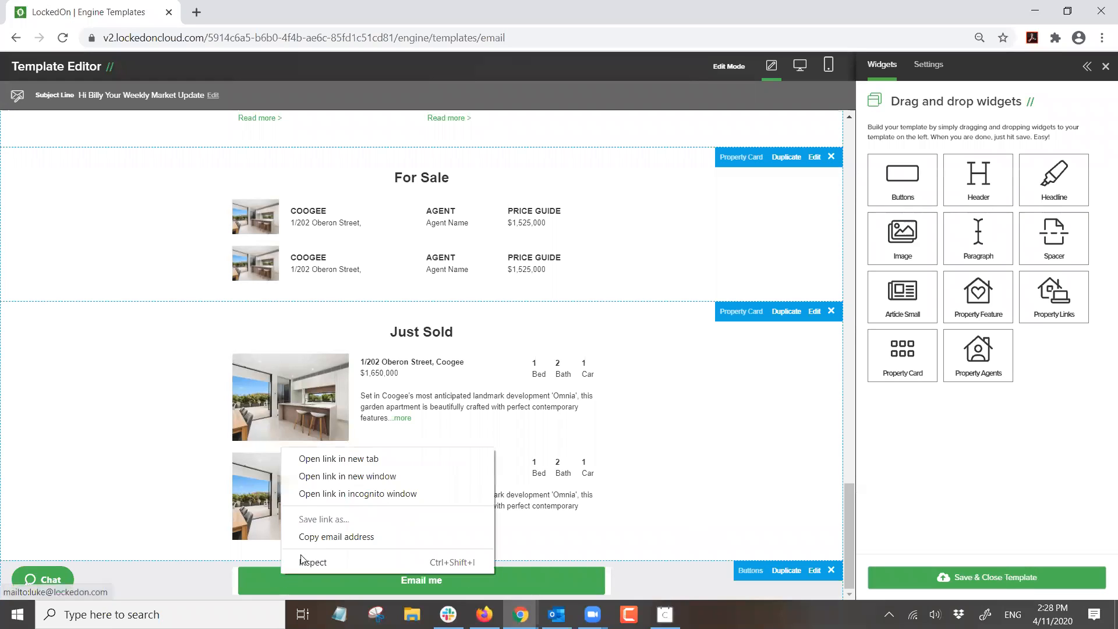
left_click(336, 460)
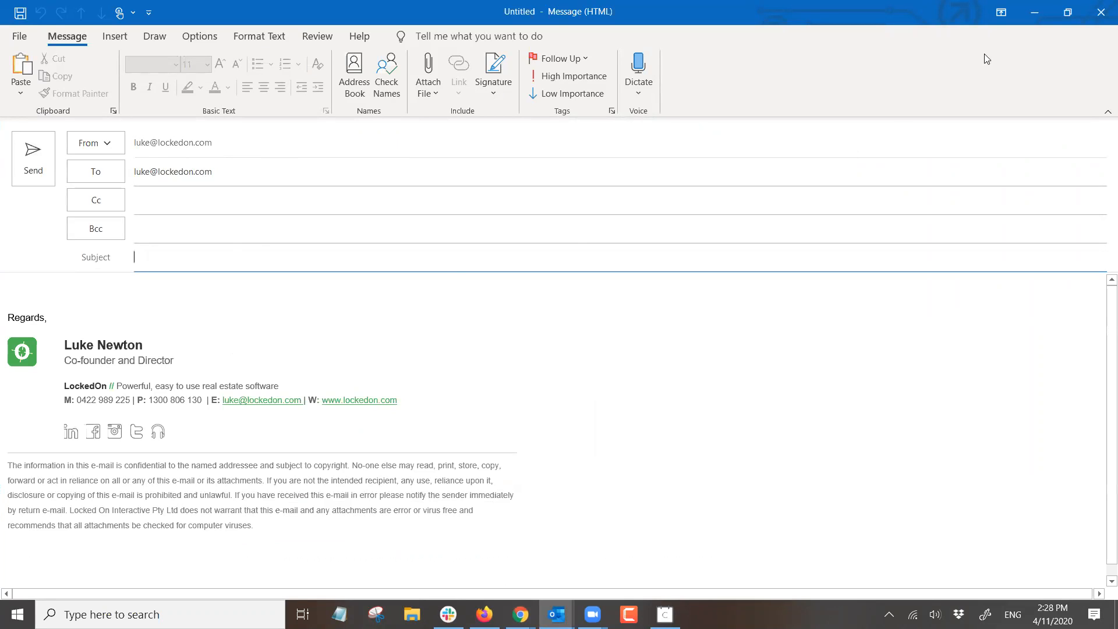
- Close the Outlook test message and discard it without saving
left_click(1100, 13)
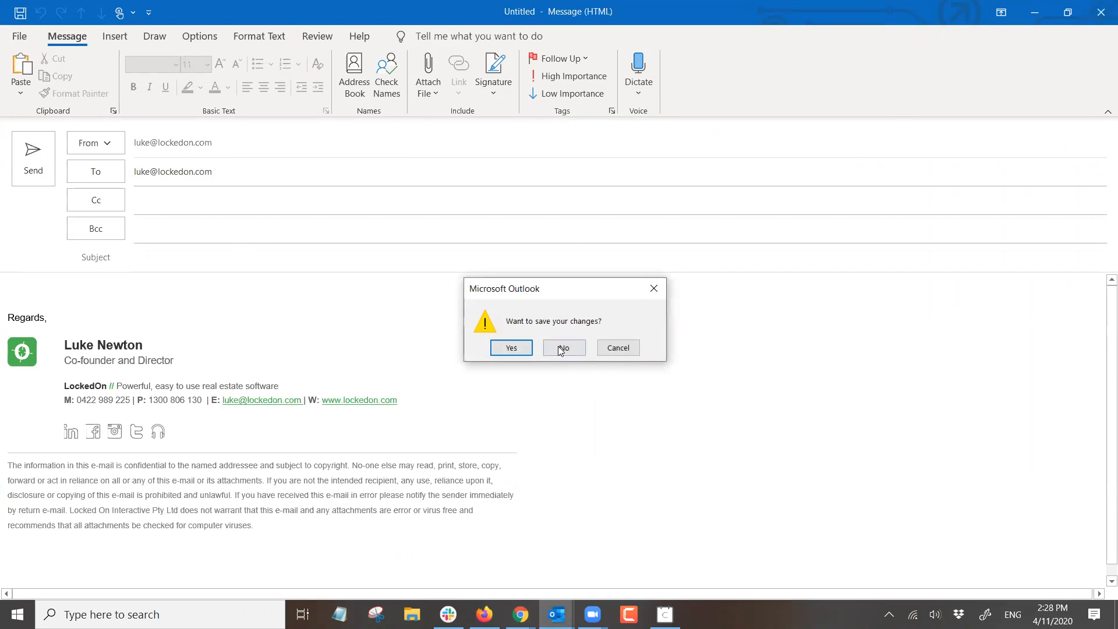
left_click(561, 349)
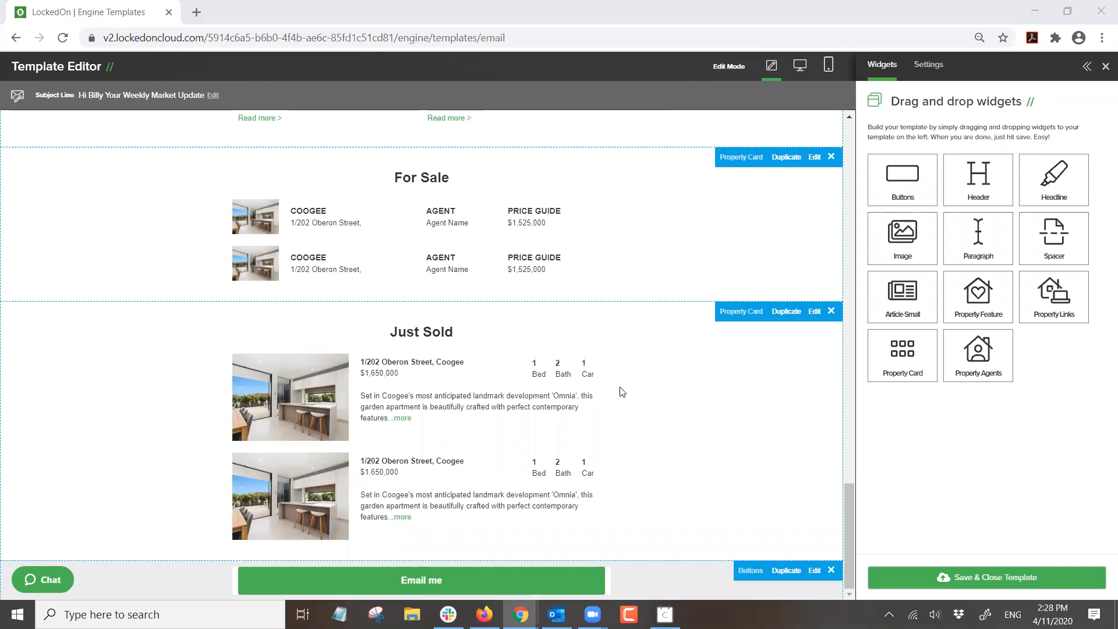
- Review the Webinar Test template's property sections, then save and close the template
scroll(536, 454, "up", 5)
scroll(534, 439, "down", 4)
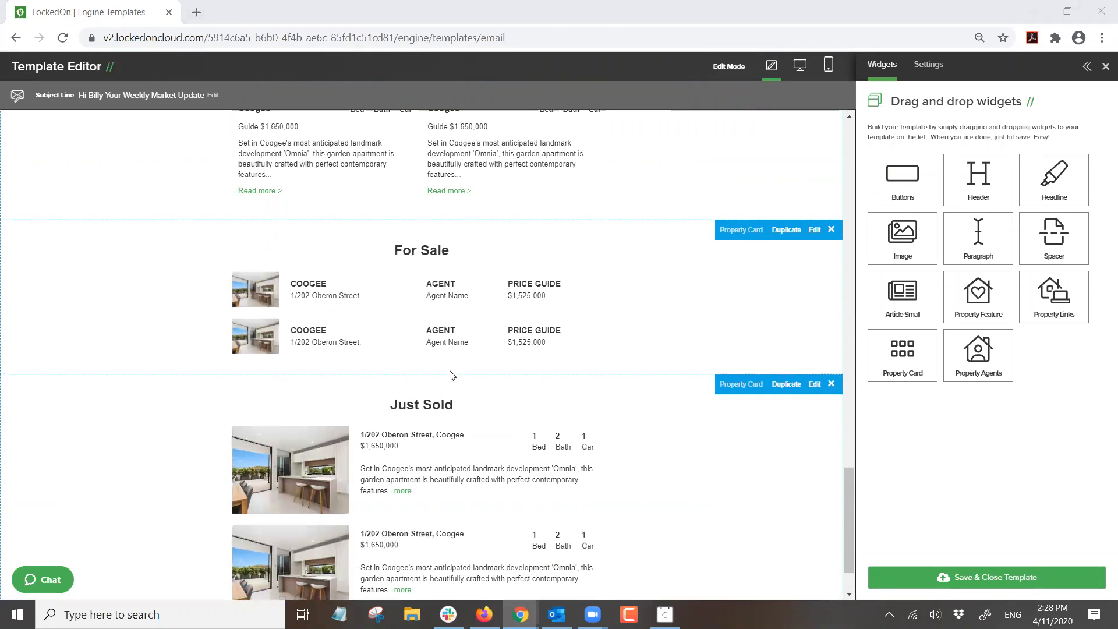
scroll(407, 353, "up", 5)
scroll(356, 337, "up", 1)
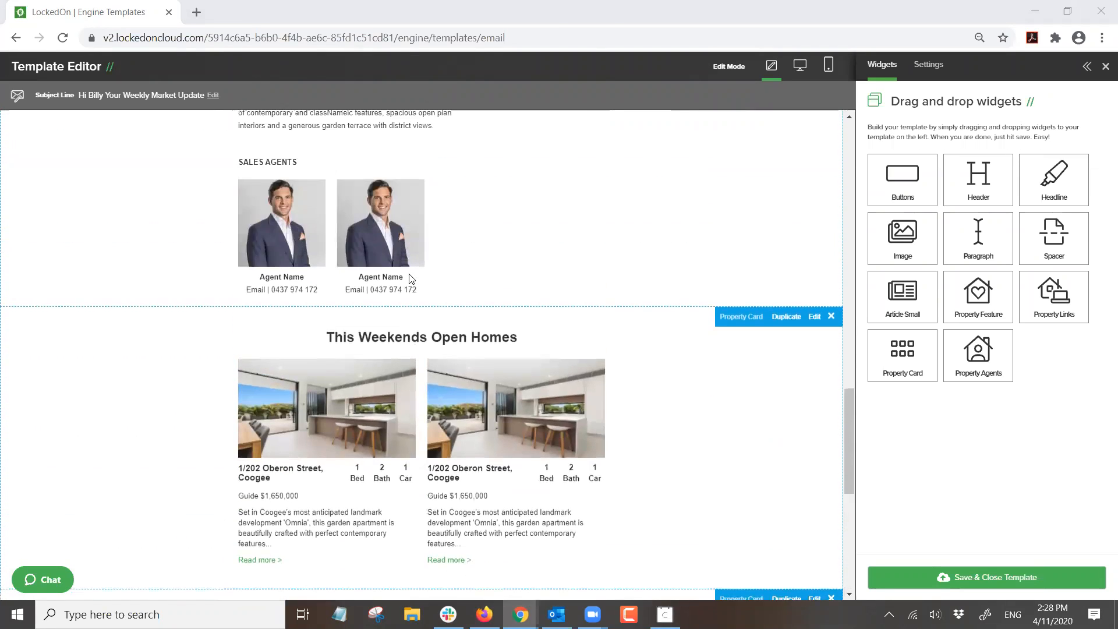
scroll(386, 357, "down", 4)
scroll(407, 291, "up", 4)
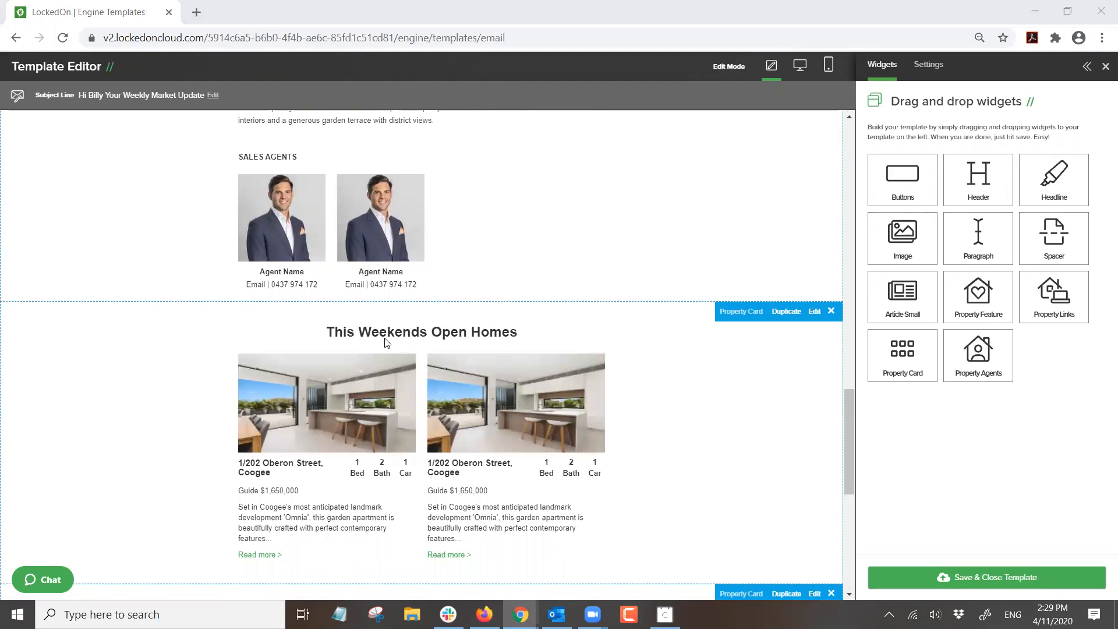
scroll(492, 407, "down", 5)
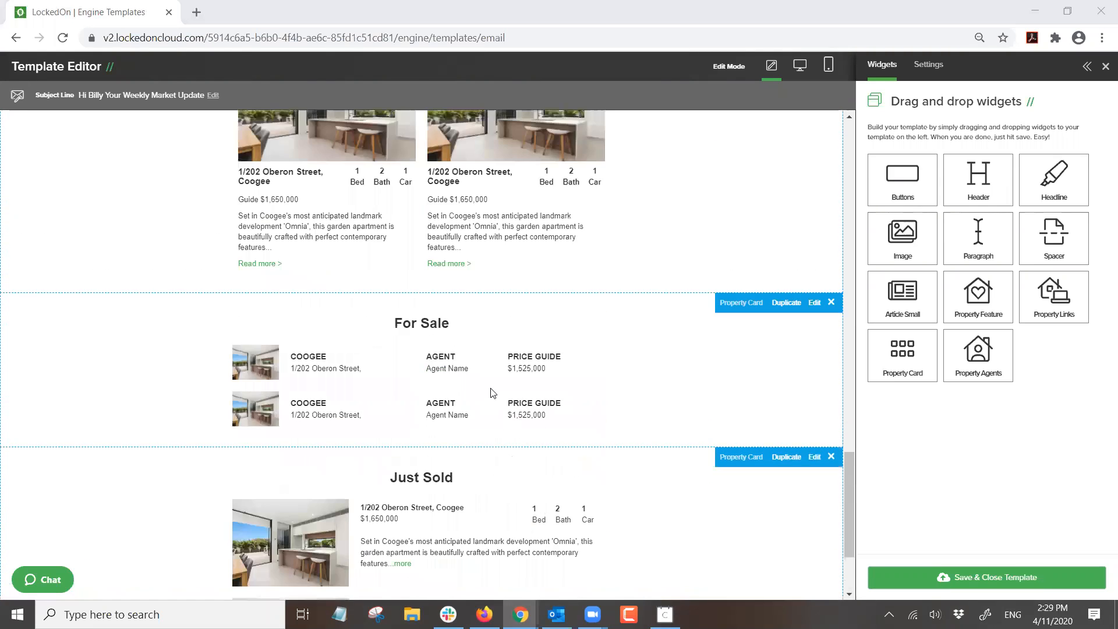
scroll(473, 455, "down", 3)
scroll(419, 351, "up", 5)
scroll(447, 251, "up", 1)
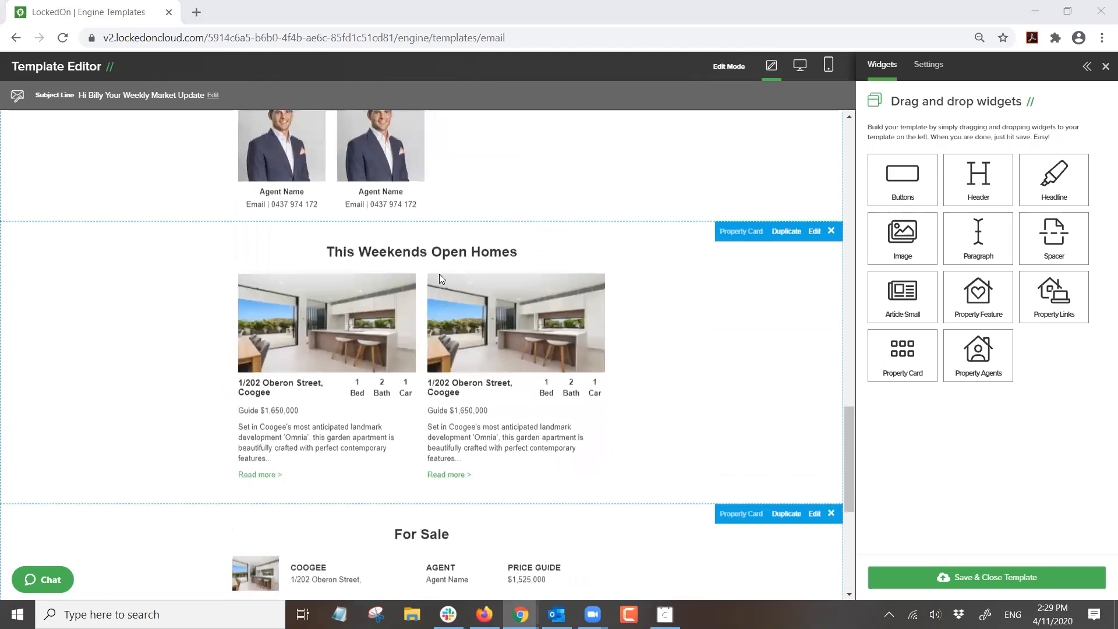
scroll(460, 401, "down", 3)
scroll(448, 460, "up", 5)
scroll(441, 453, "up", 15)
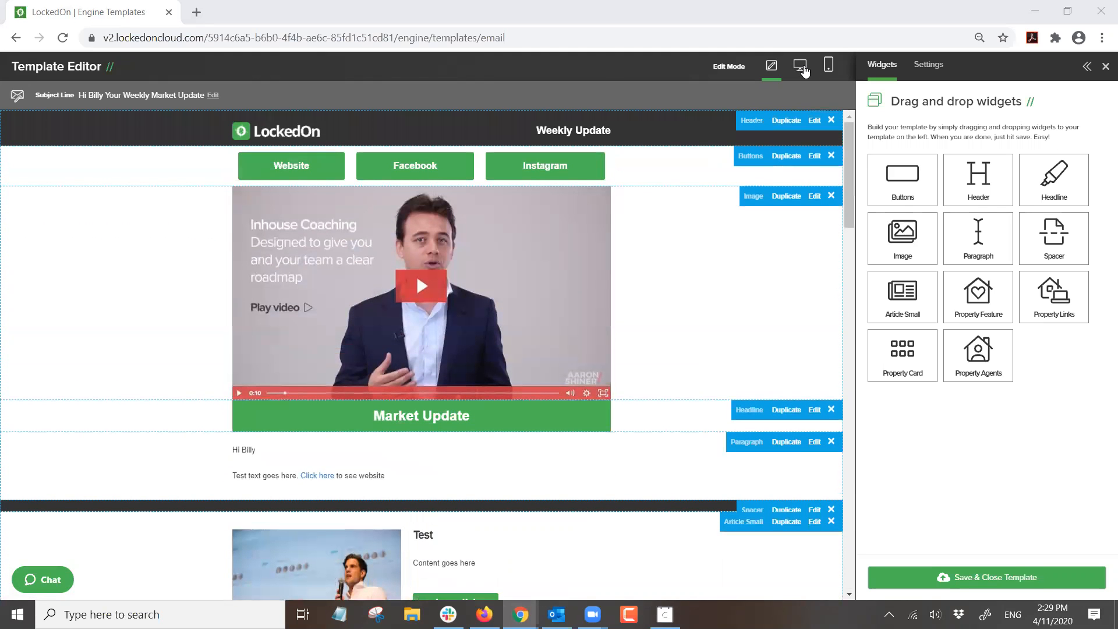
left_click(979, 578)
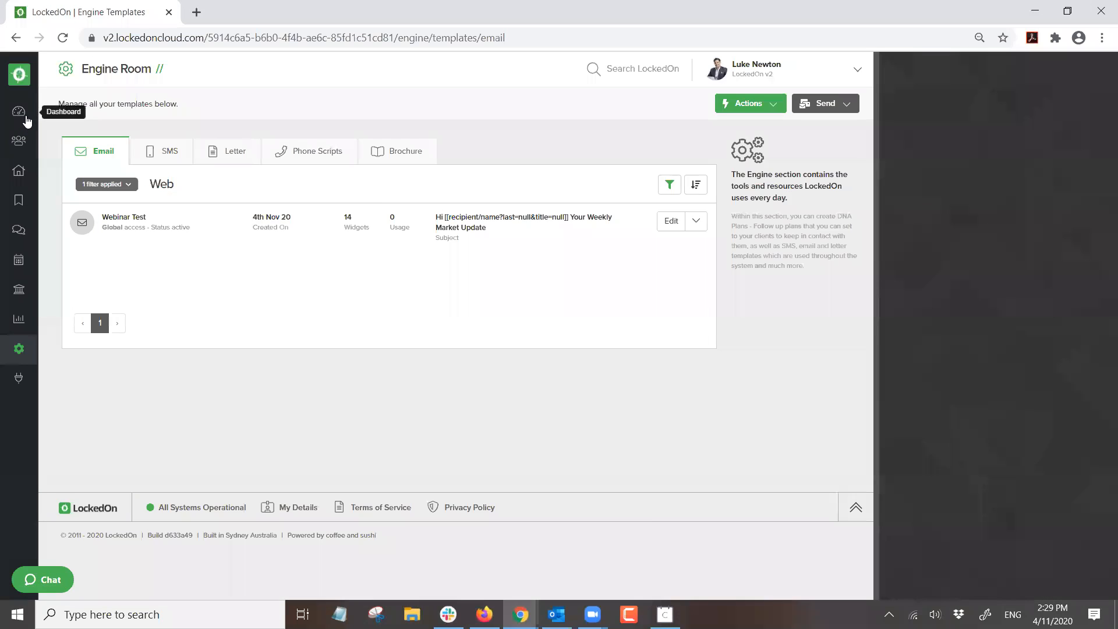
- Visit the Dashboard, Enquiries and Engine Room, and view all connected integrations
left_click(19, 111)
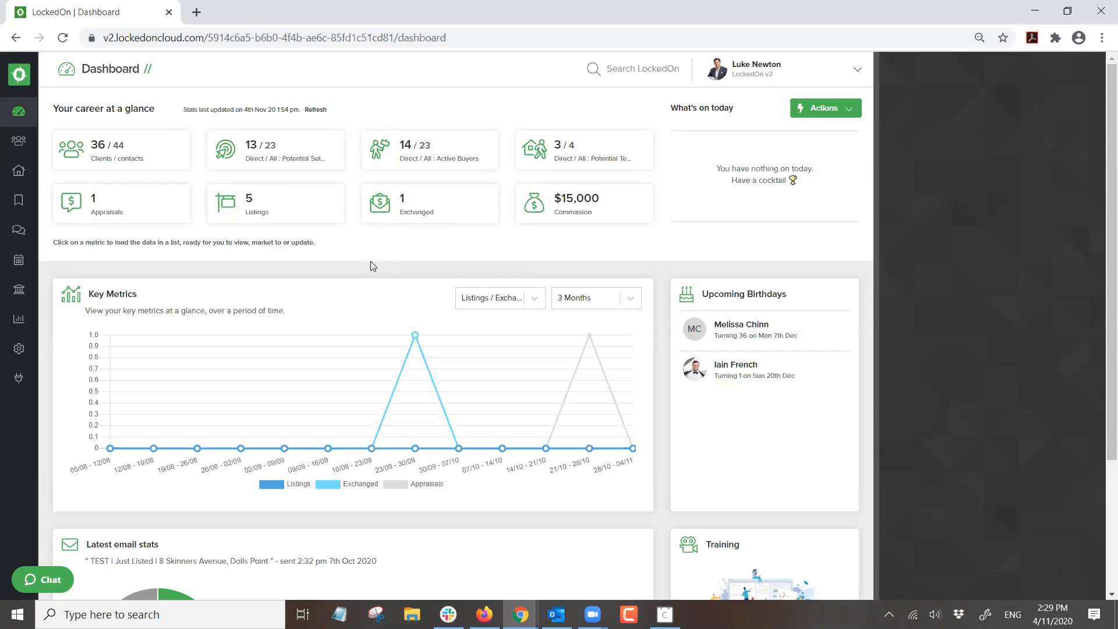
left_click(18, 232)
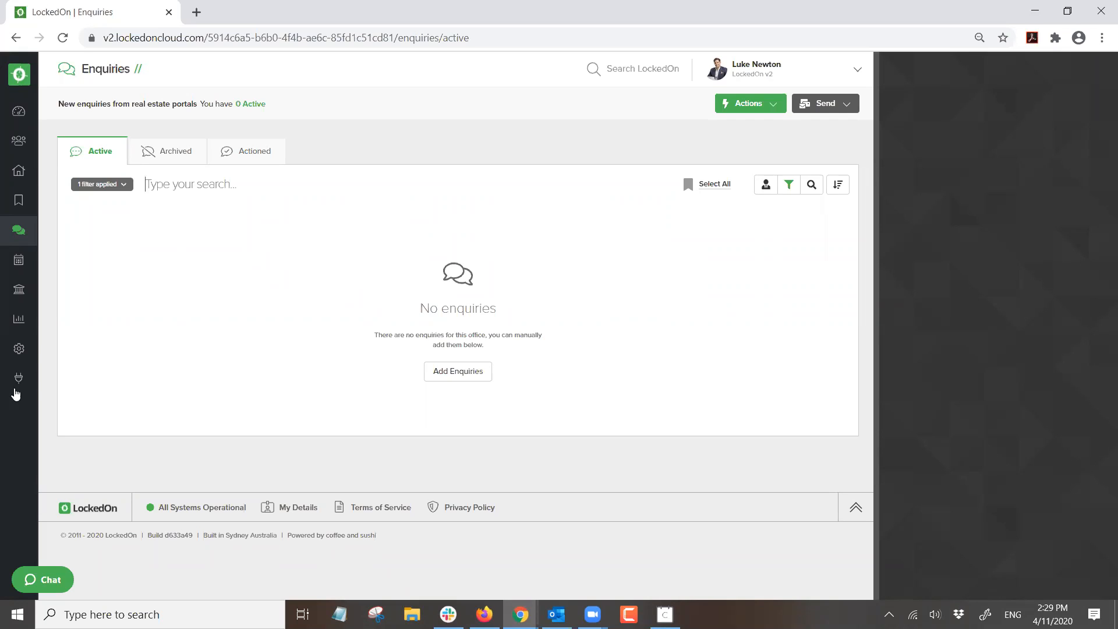
left_click(19, 348)
scroll(135, 464, "down", 5)
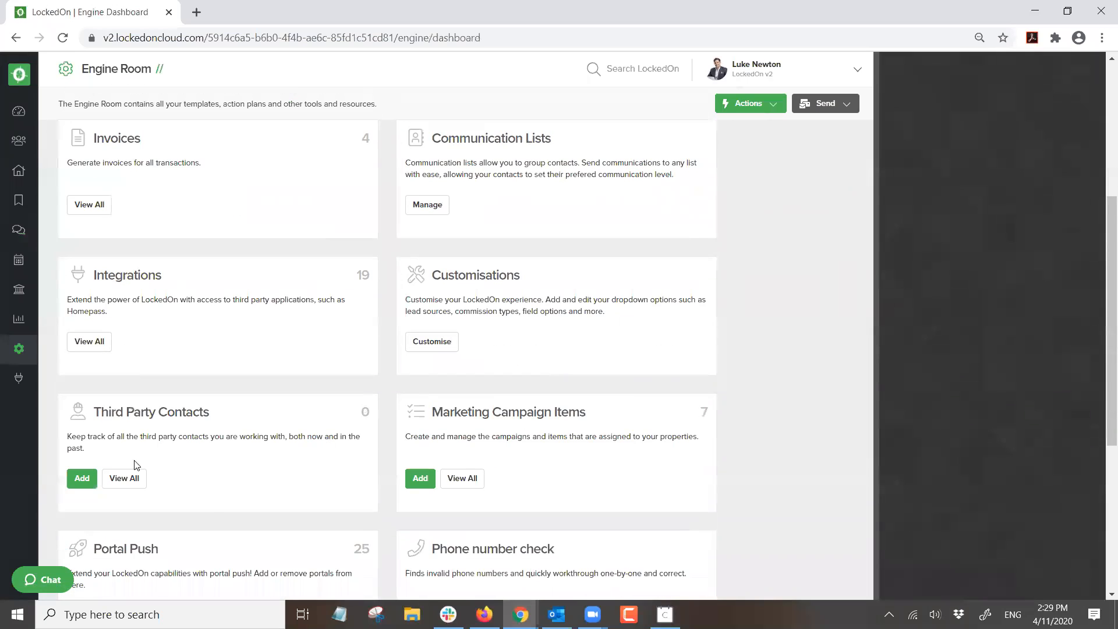
left_click(89, 341)
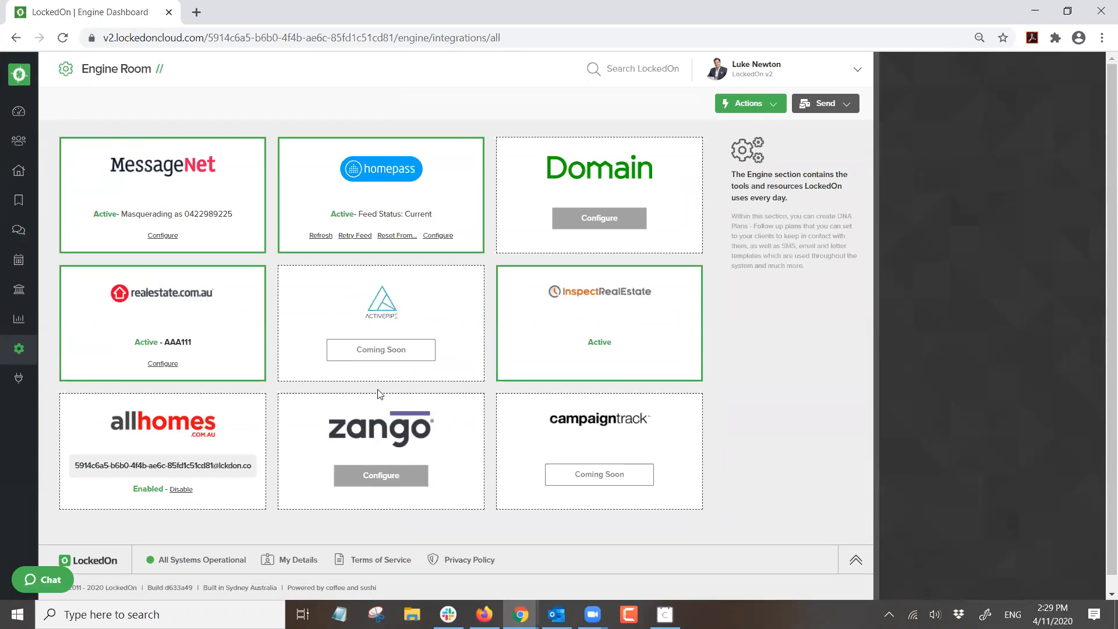
- Clear the enquiry filter to show all enquiries, then return to the Engine Room
left_click(12, 240)
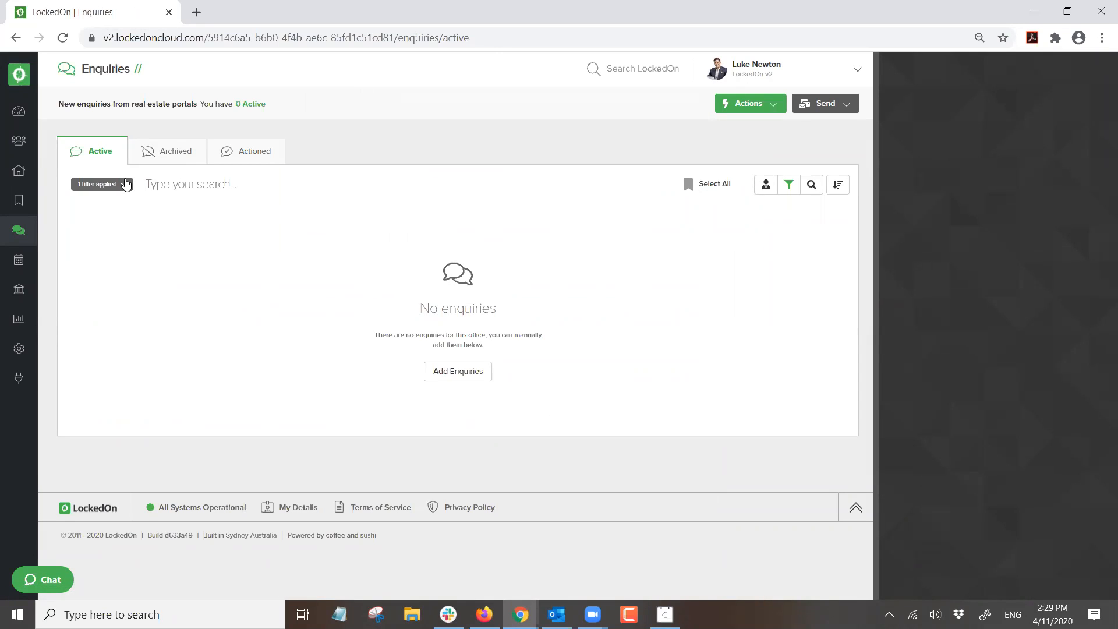
left_click(133, 185)
left_click(120, 228)
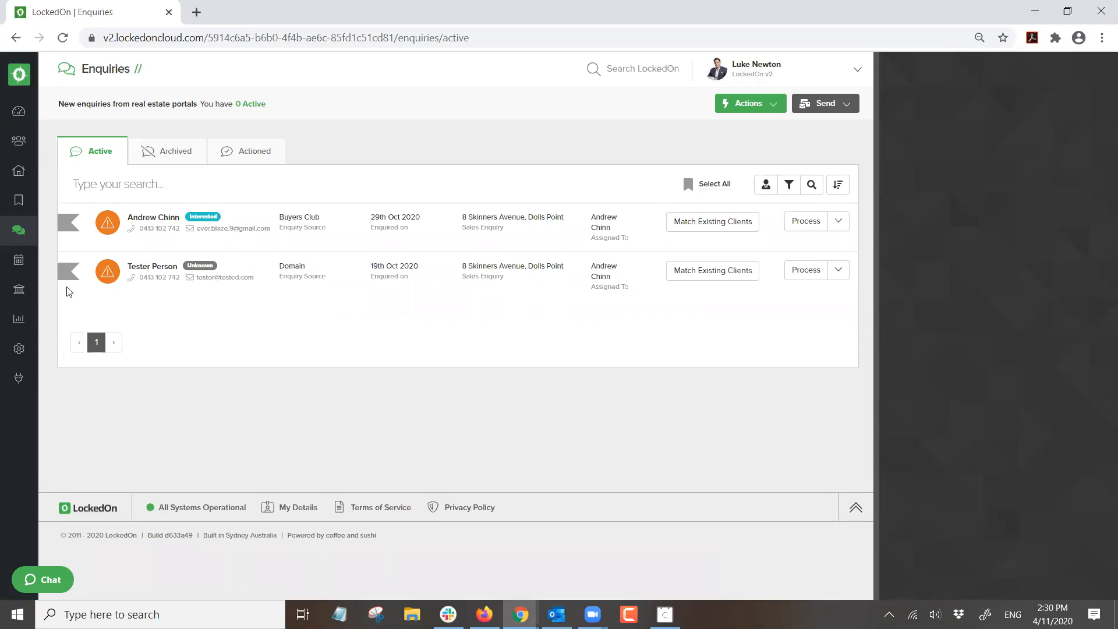
left_click(19, 349)
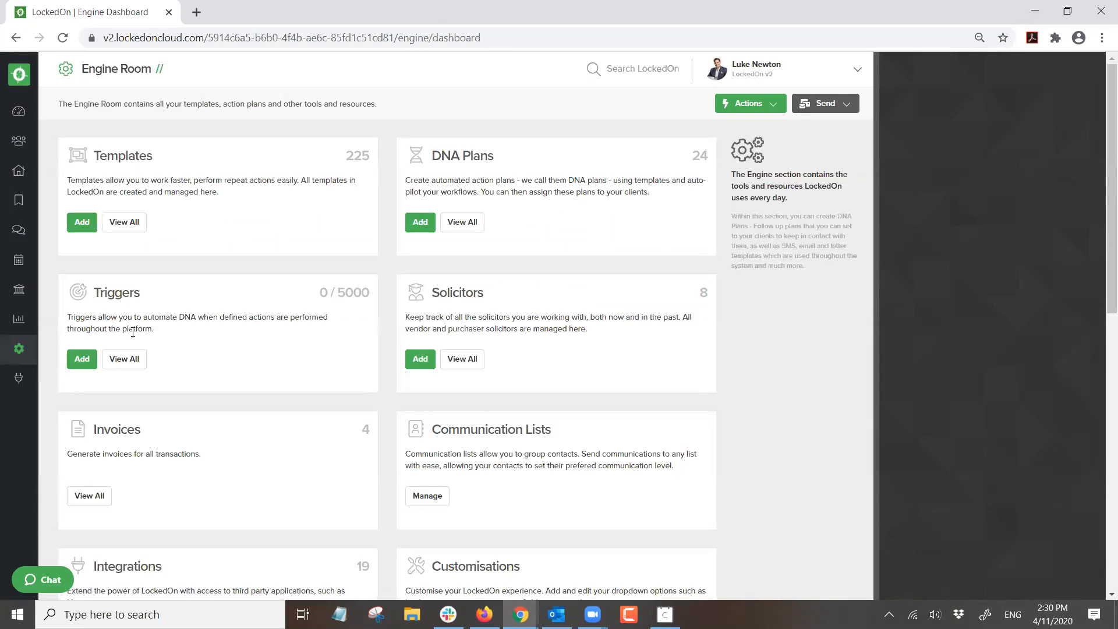
- Open the full Triggers list and locate the Enquiry Response trigger
double_click(119, 293)
left_click(120, 358)
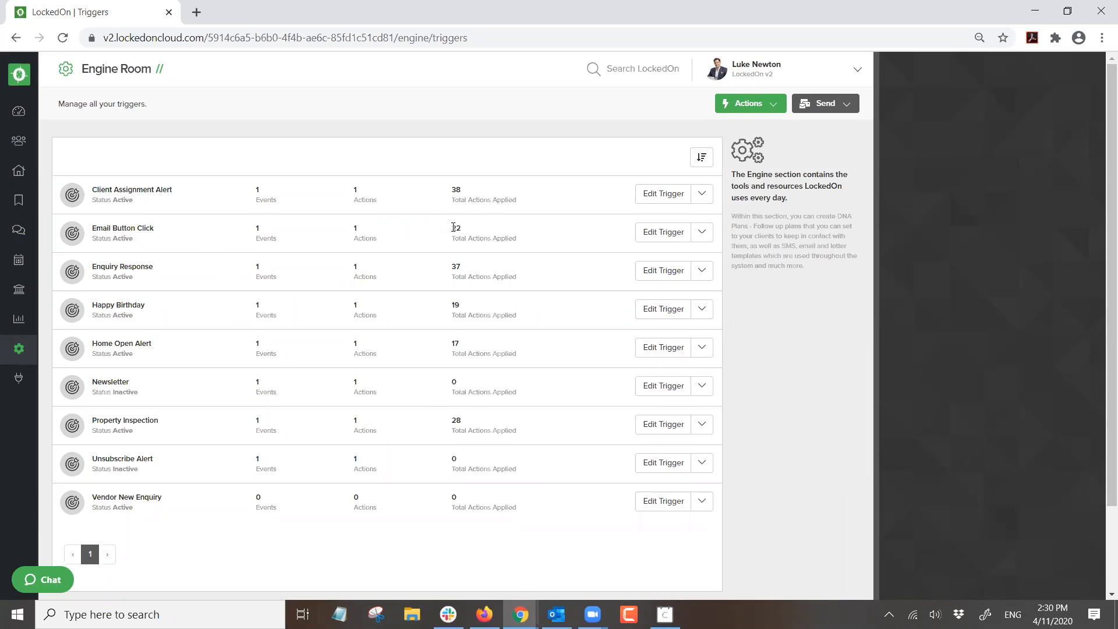
left_click_drag(92, 267, 154, 268)
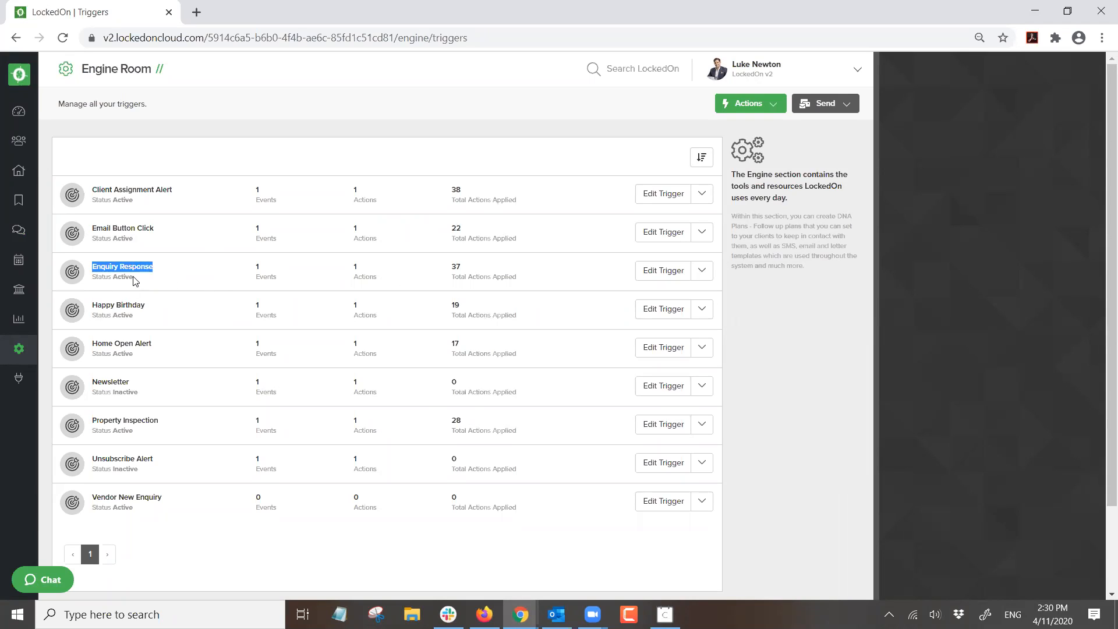
left_click(13, 229)
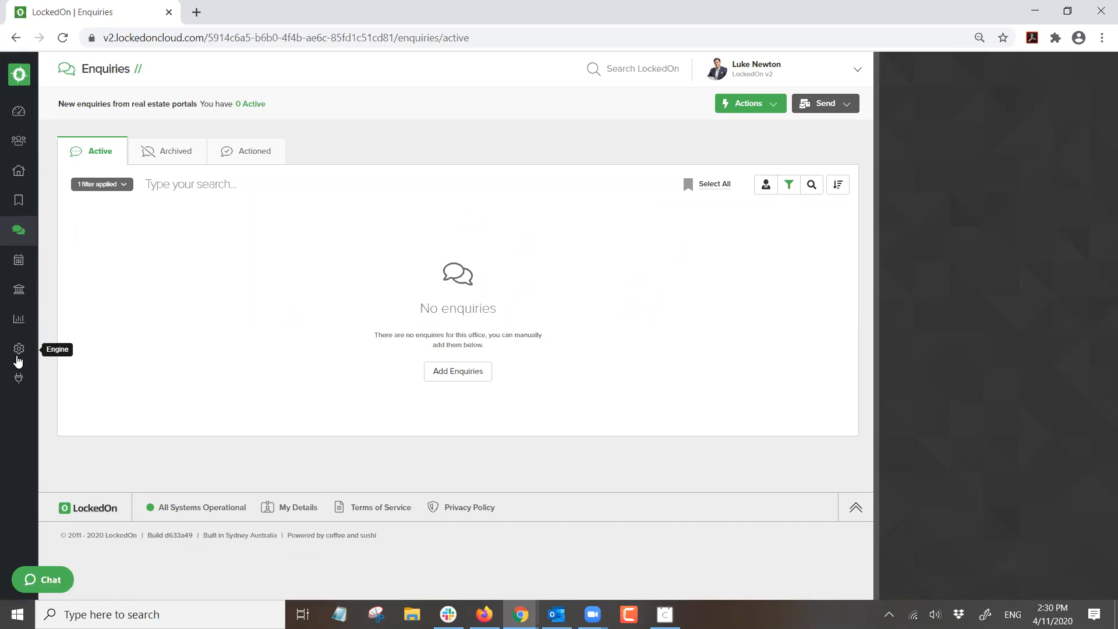
- Review the Enquiry Response trigger's settings, then search the client list for the contact by name
left_click(18, 348)
left_click(124, 354)
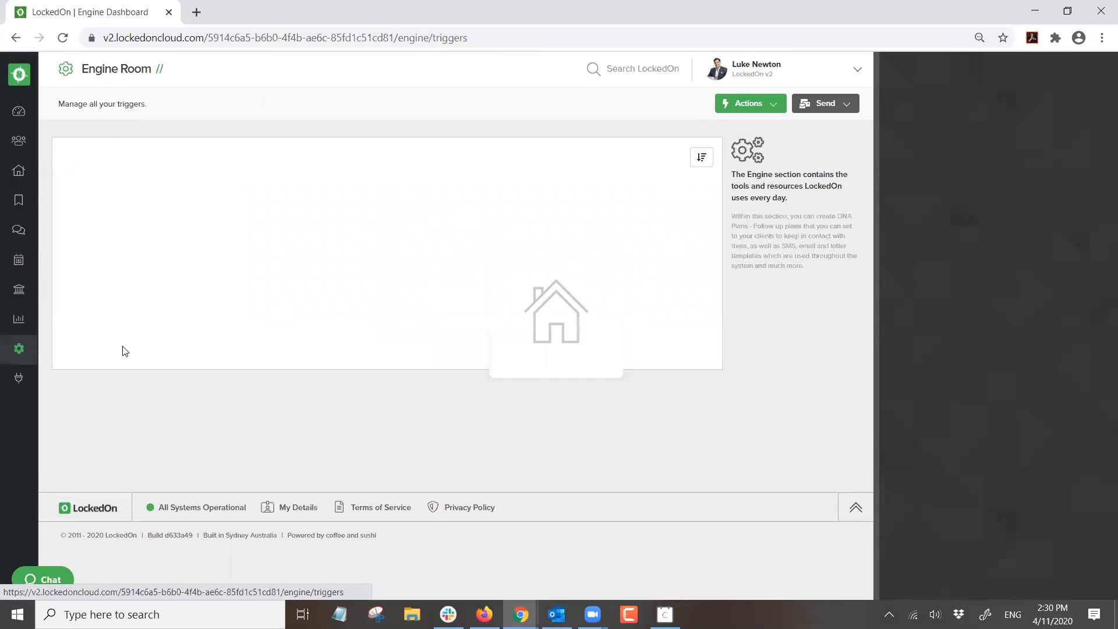
triple_click(127, 276)
left_click(659, 275)
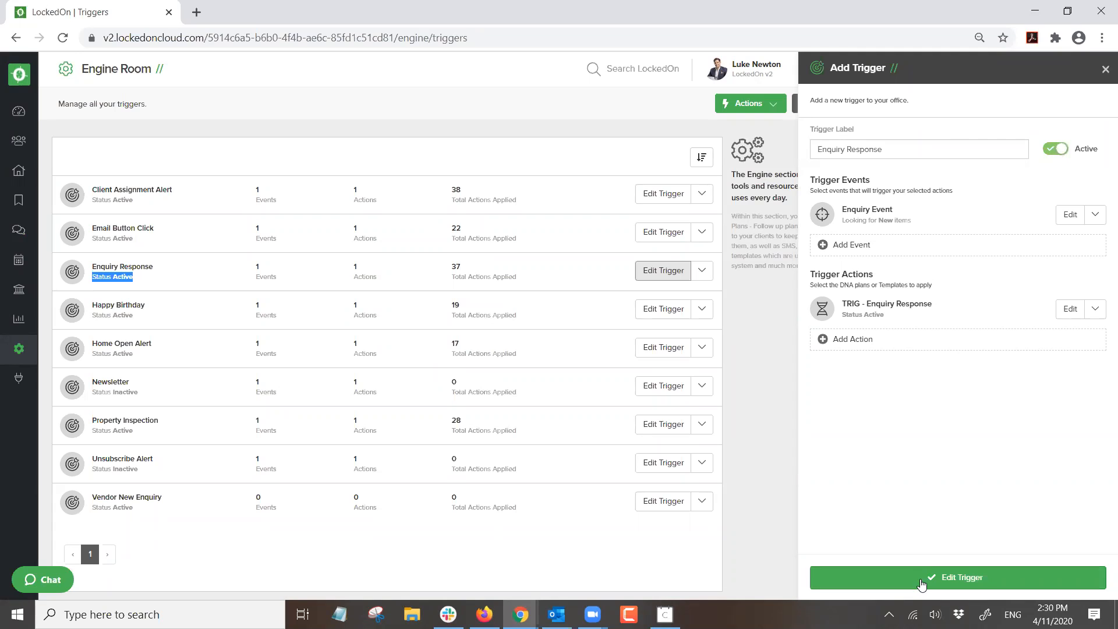
left_click(1105, 69)
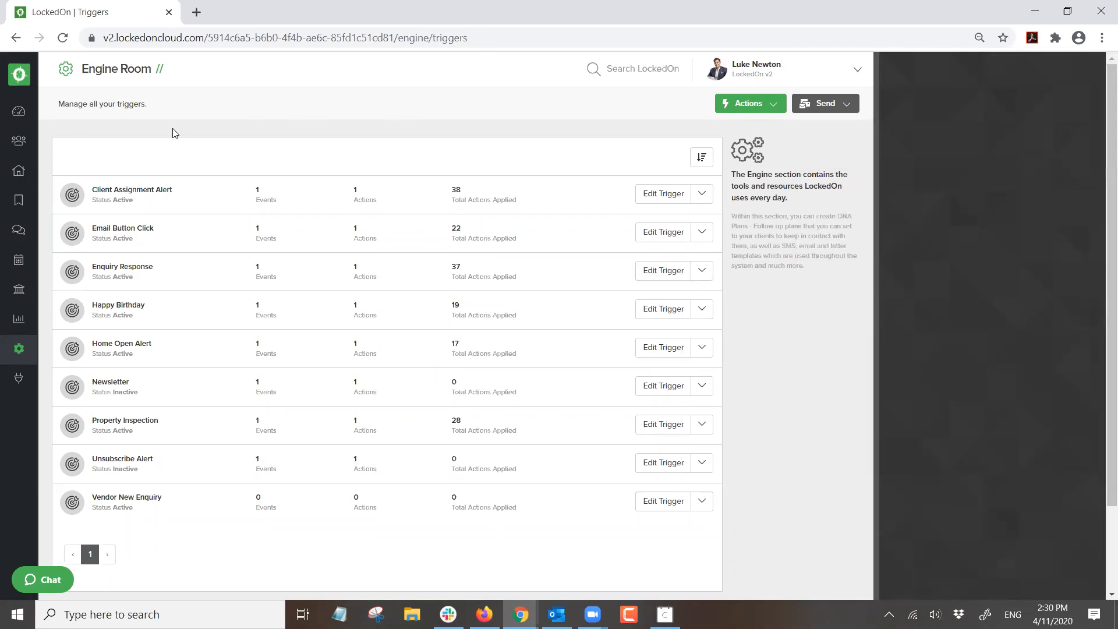
left_click(19, 140)
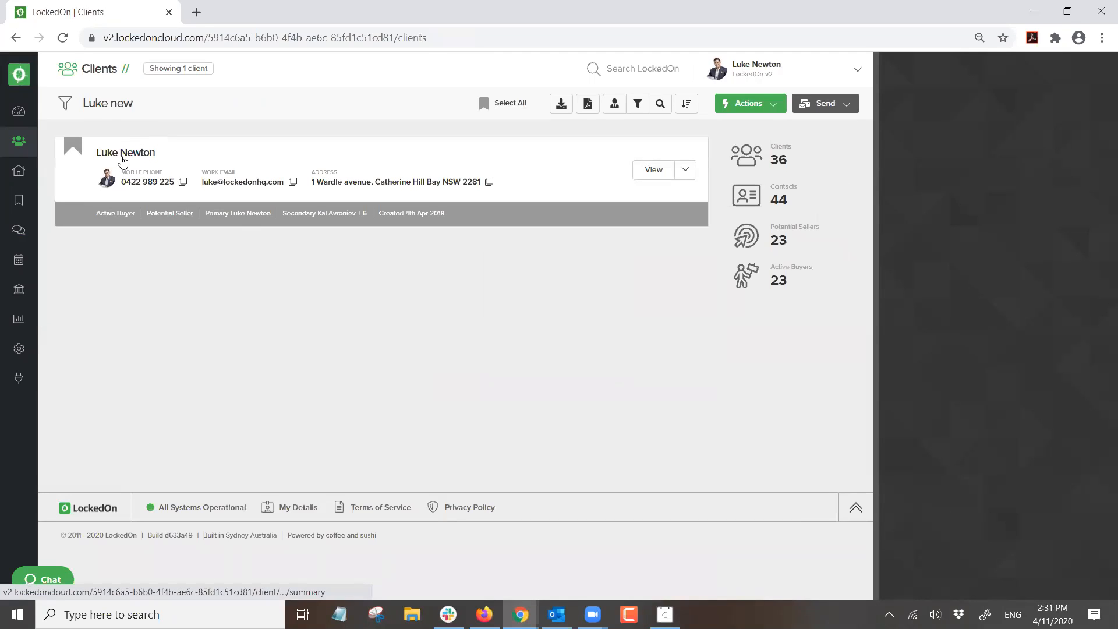
- Open the contact's summary and start an email with the TRIG - Auto Enquiry Email Template
left_click(123, 154)
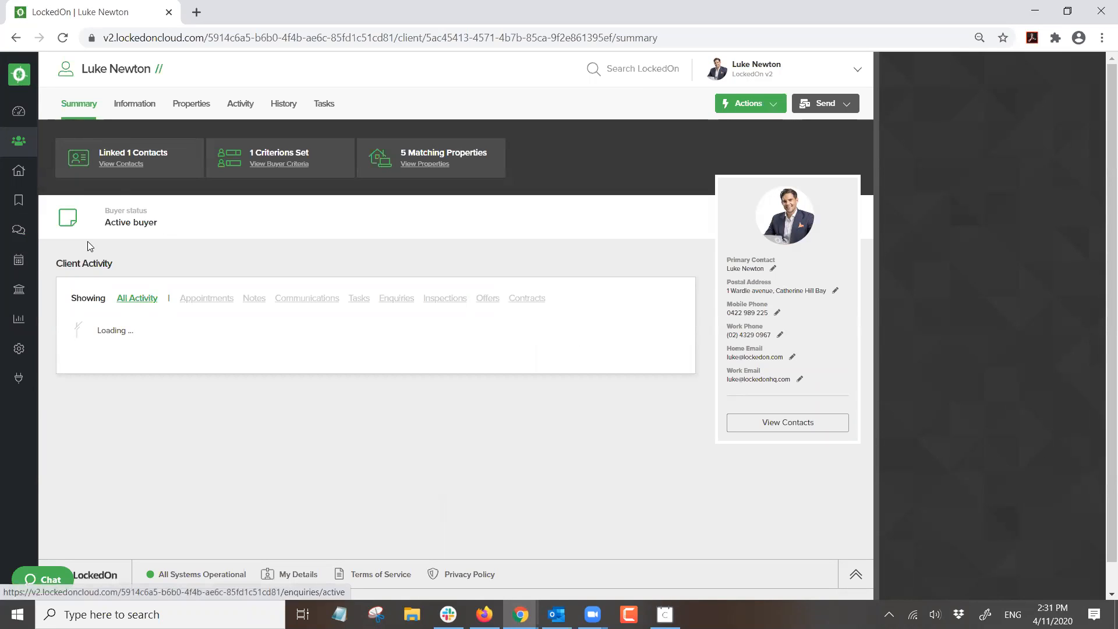
left_click(811, 103)
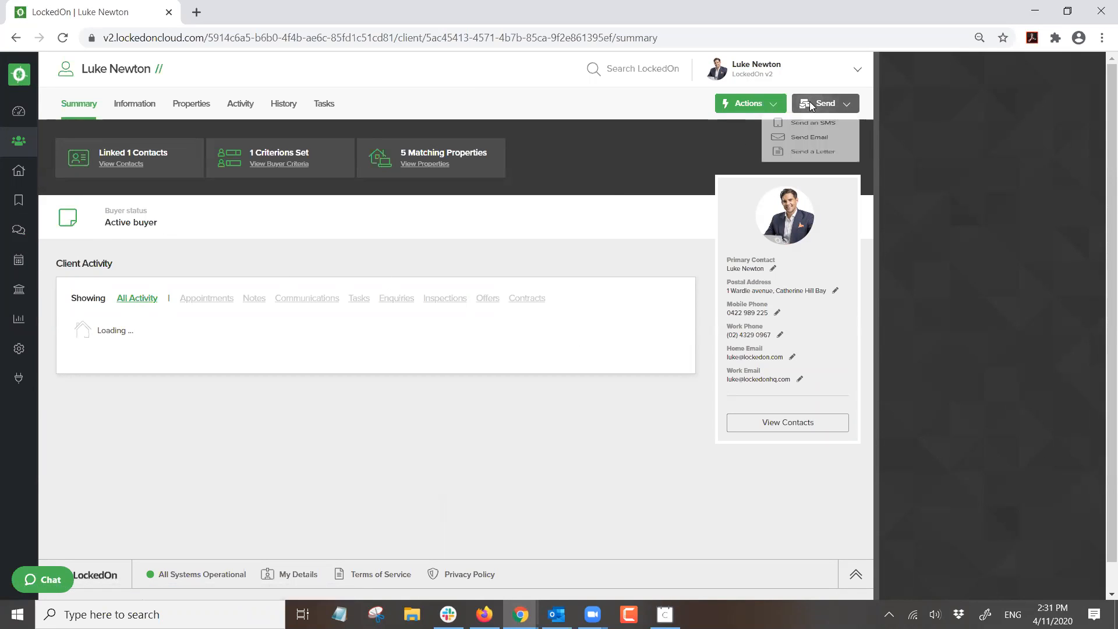
left_click(807, 151)
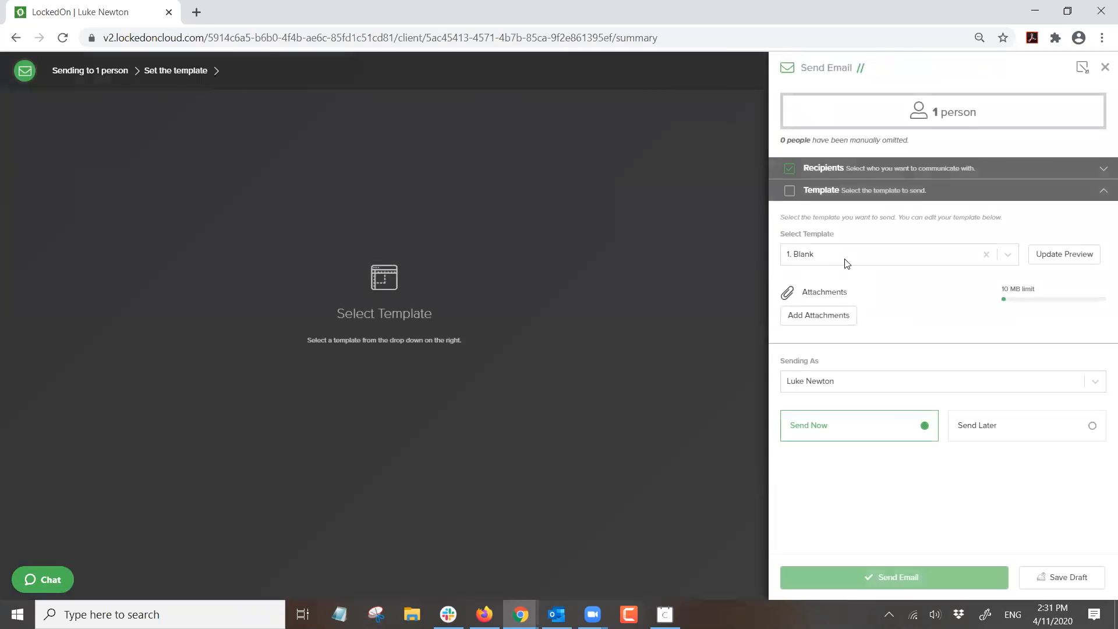
left_click(845, 256)
type("8 ski")
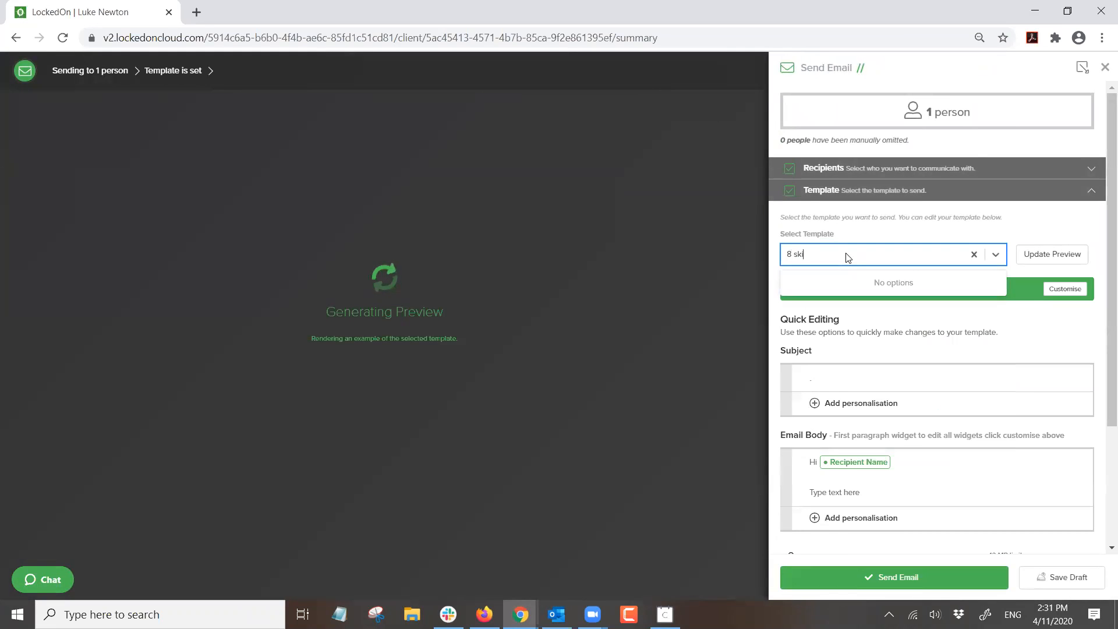
key("BackSpace")
key("BackSpace")
key("BackSpace")
key("BackSpace")
key("BackSpace")
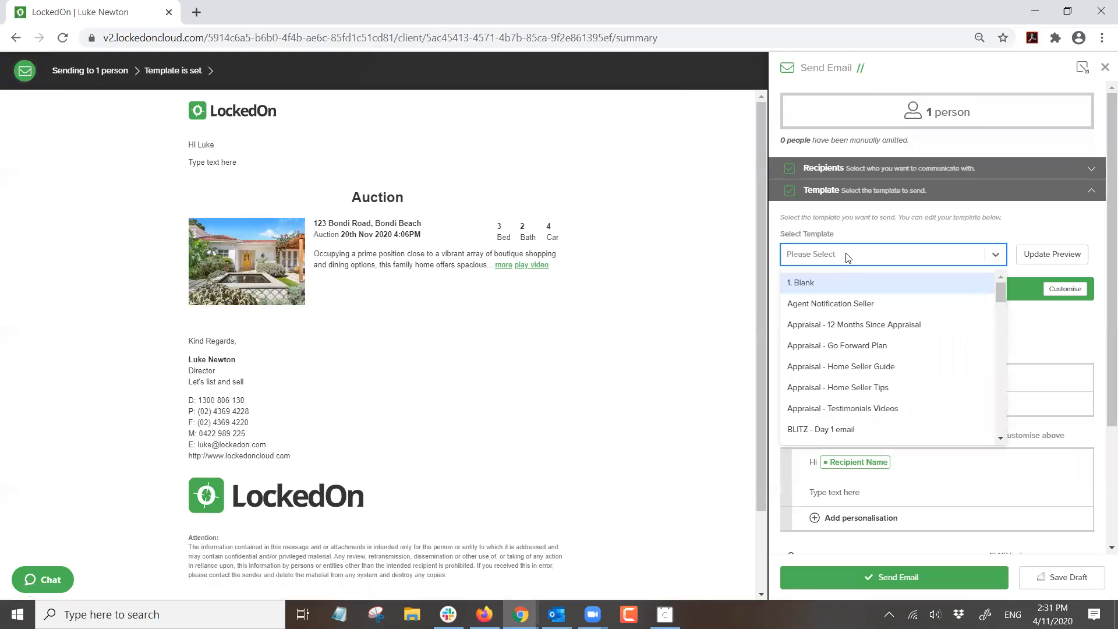
type("t")
key("BackSpace")
type("tri")
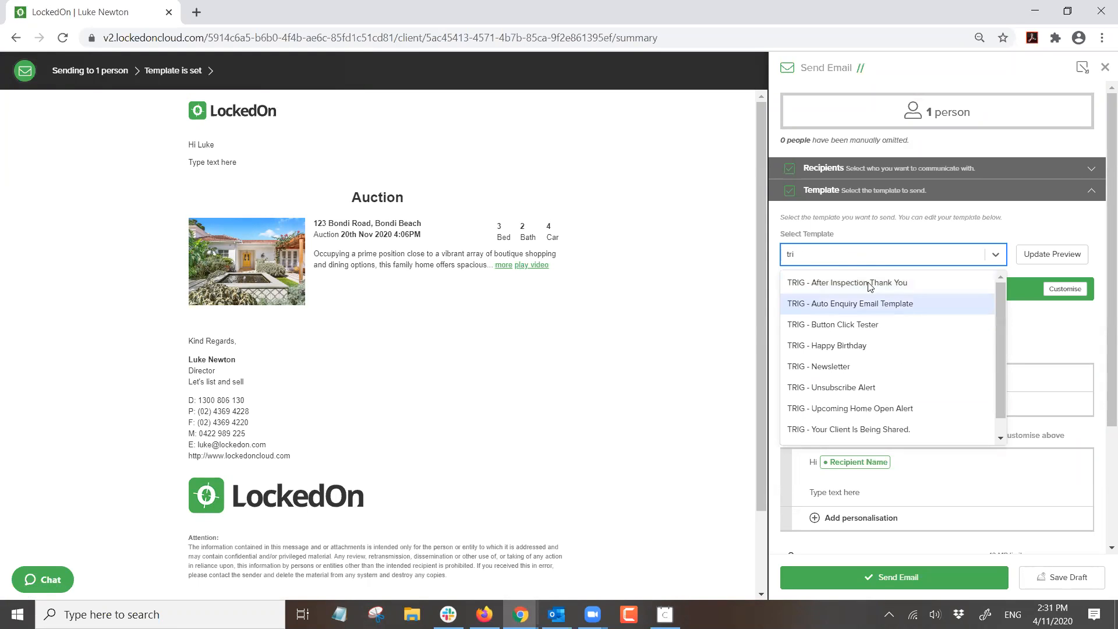
left_click(866, 304)
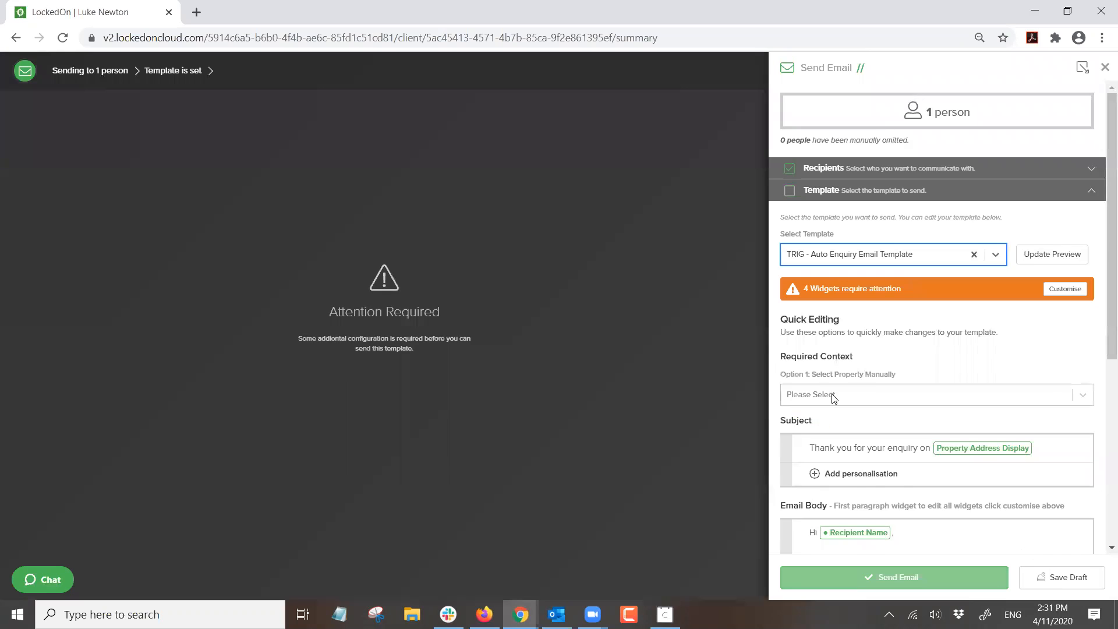
left_click(835, 398)
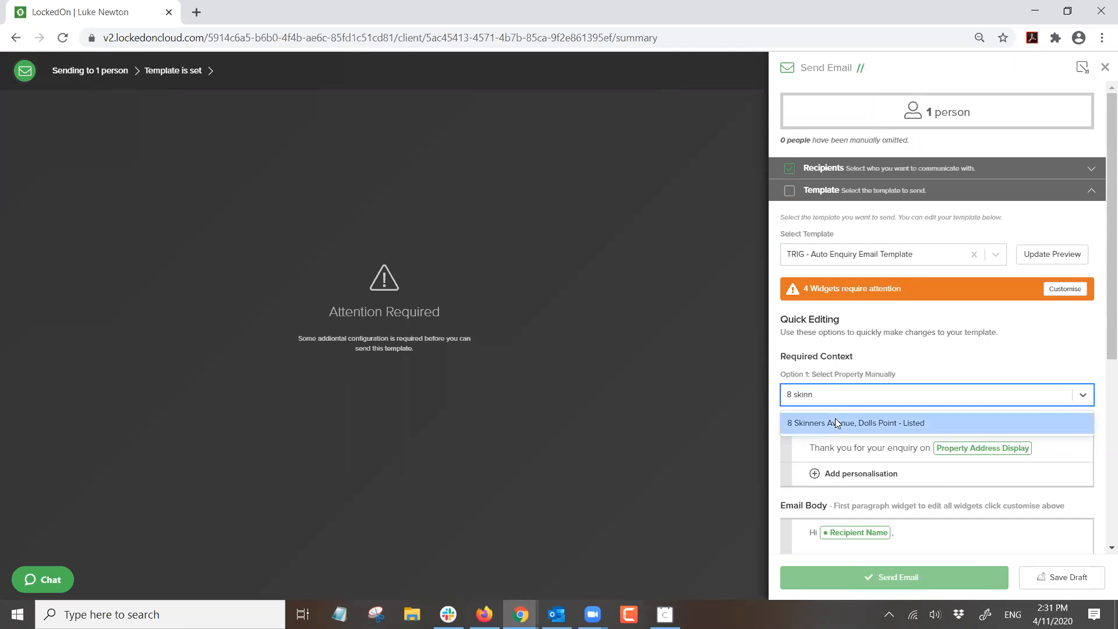
left_click(835, 418)
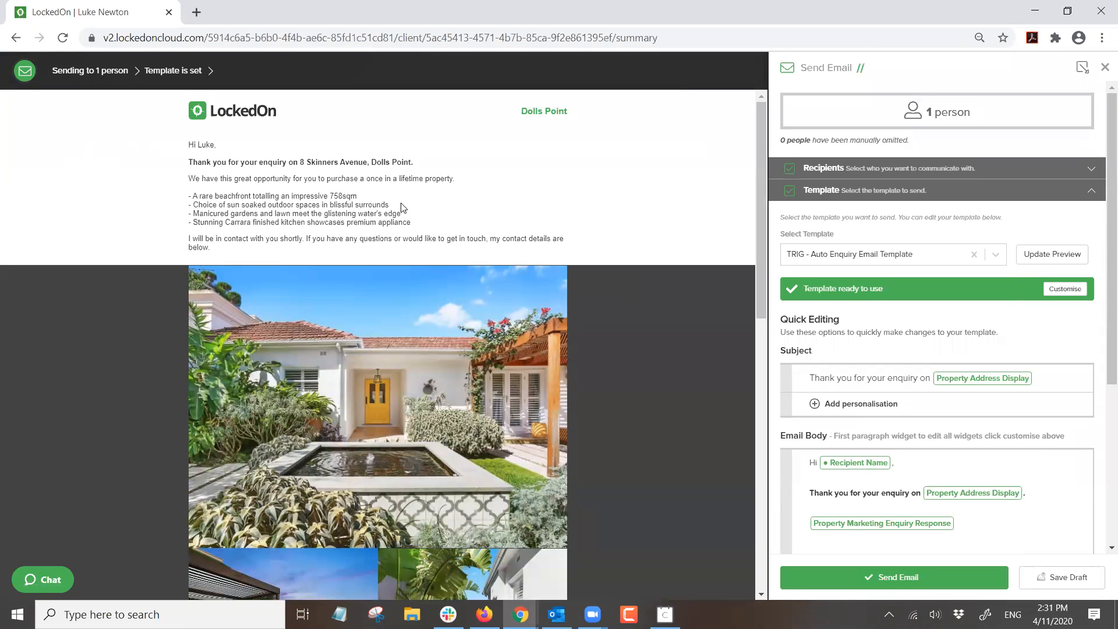
left_click_drag(245, 249, 192, 179)
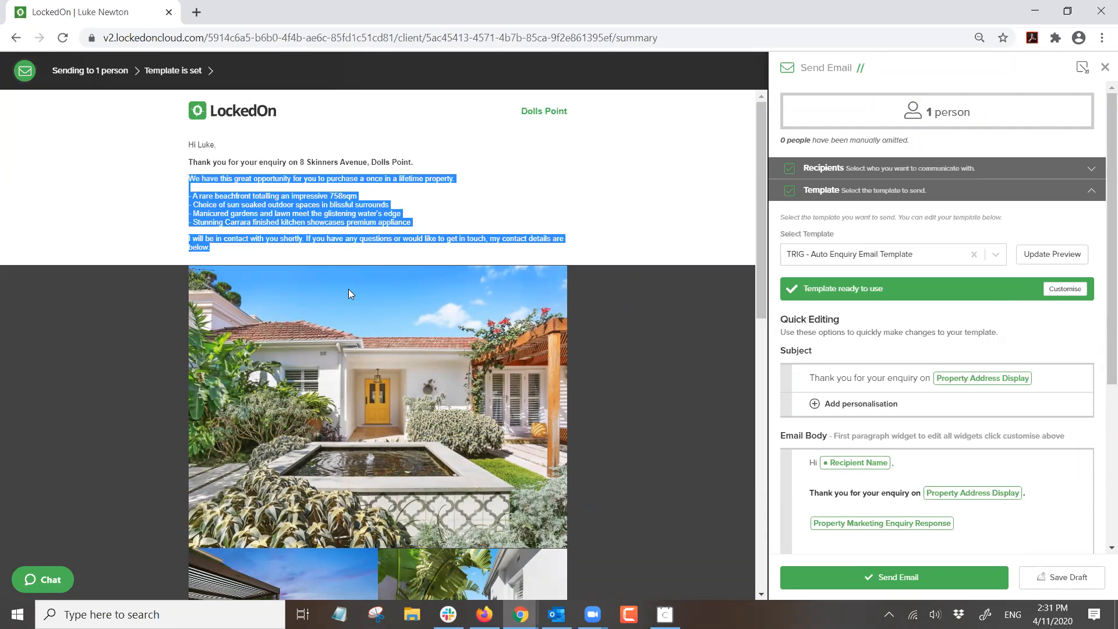
scroll(350, 284, "down", 9)
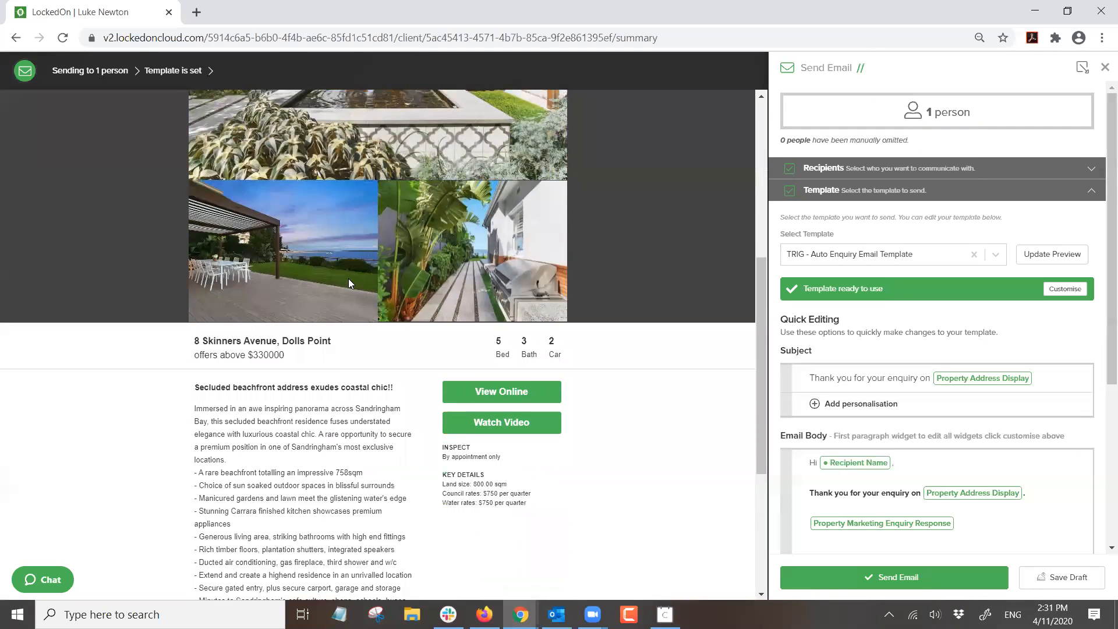
scroll(464, 260, "down", 3)
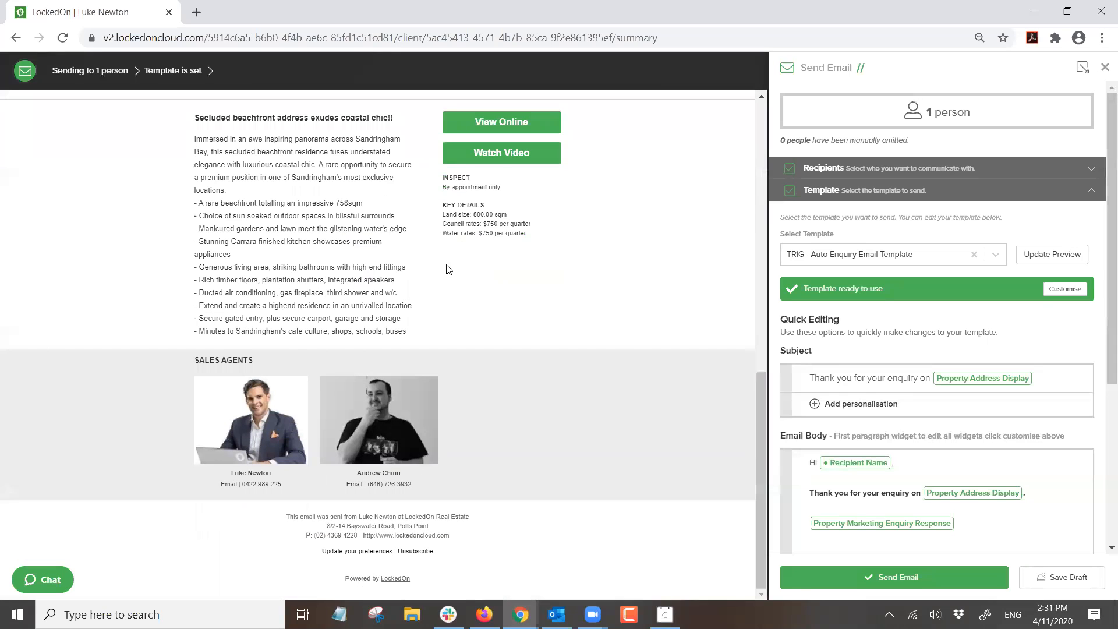
left_click(1104, 70)
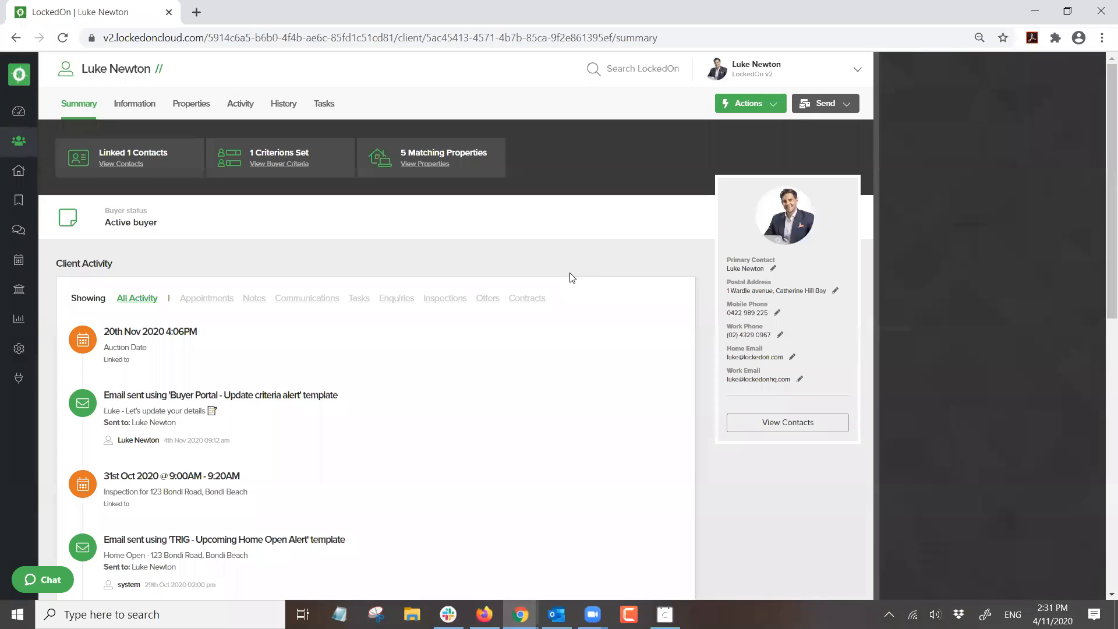
left_click(825, 104)
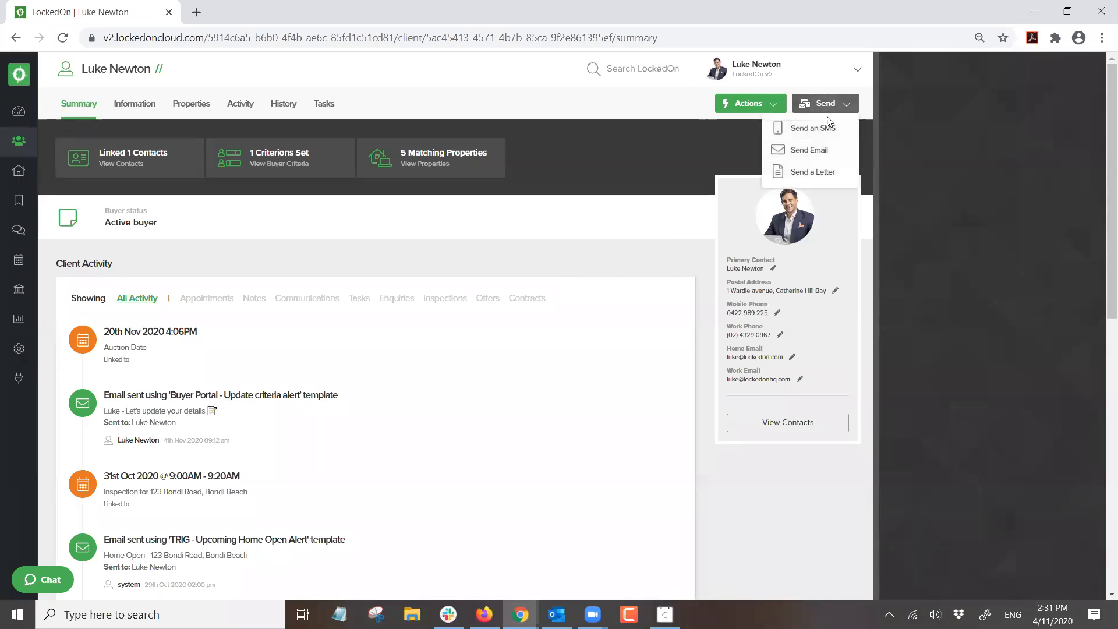
left_click(817, 126)
left_click(843, 252)
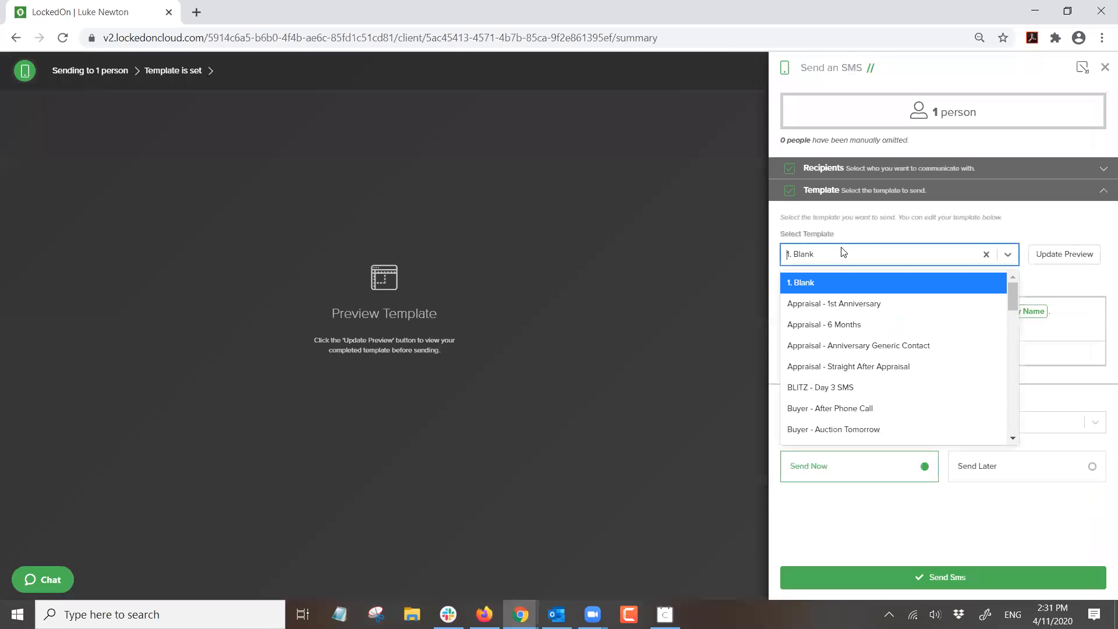
type("trig")
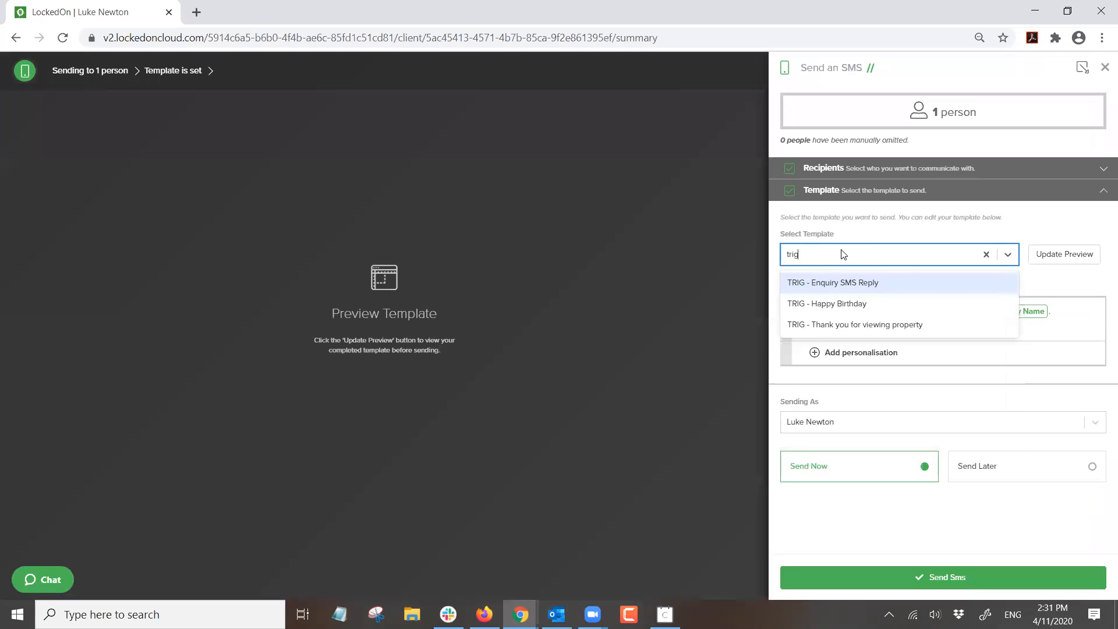
left_click(846, 283)
left_click(845, 319)
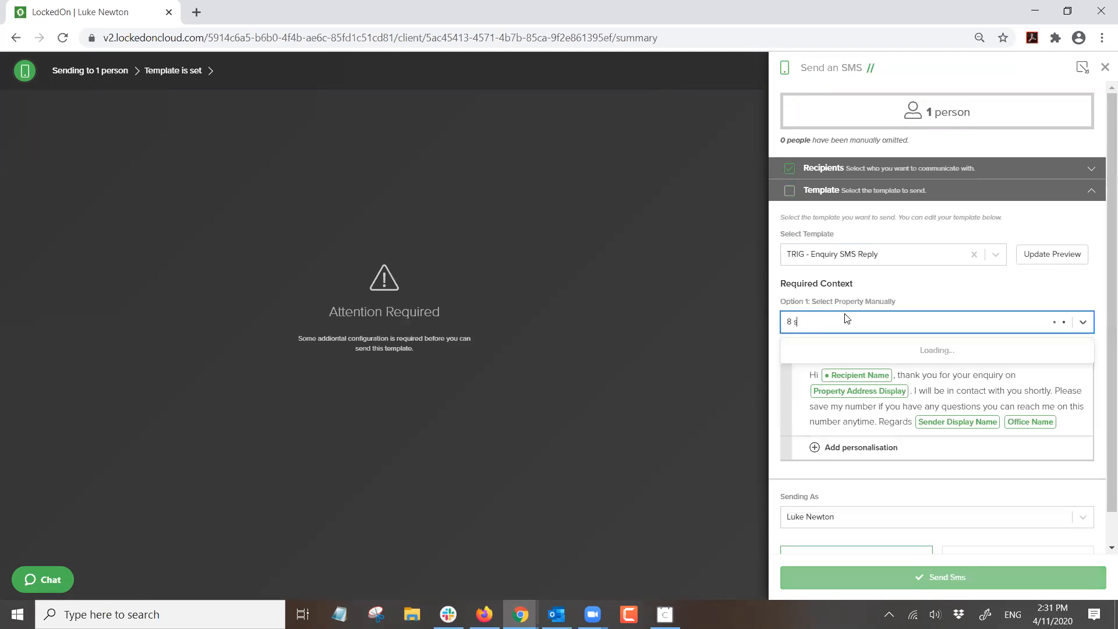
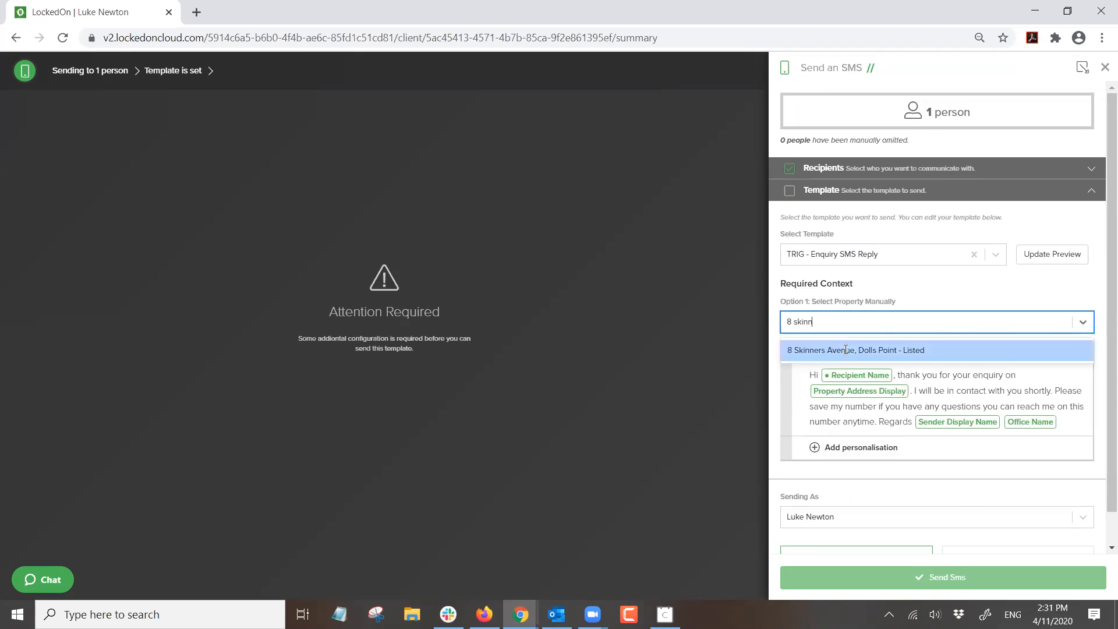
left_click(845, 349)
left_click(1054, 261)
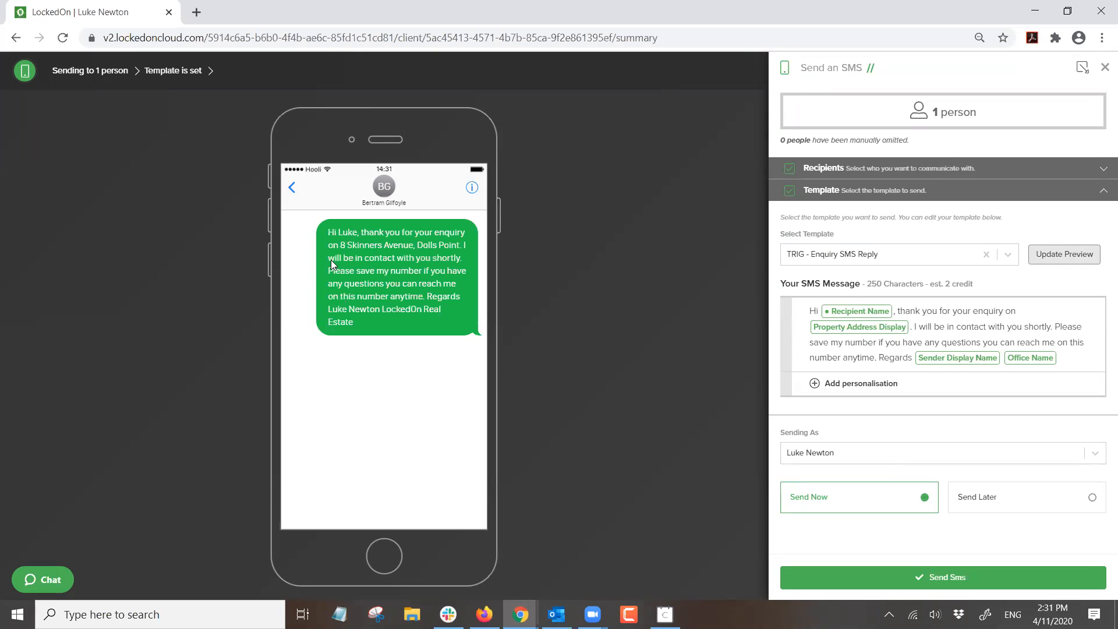
left_click(1104, 70)
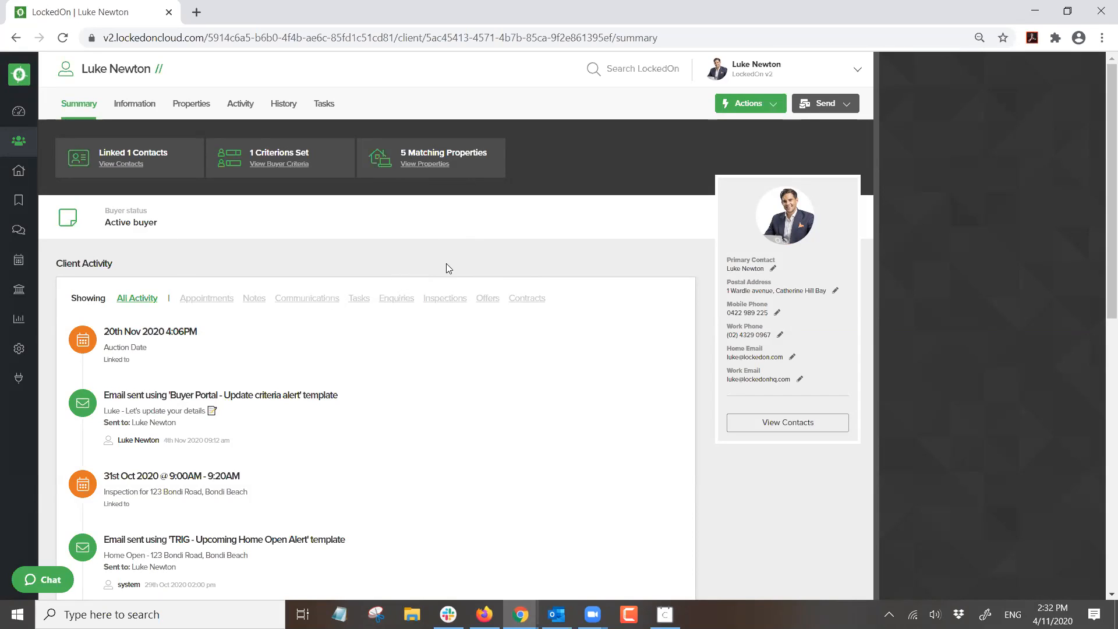
- Clear the enquiry filters and inspect the first enquiry's processing options without processing it
left_click(19, 229)
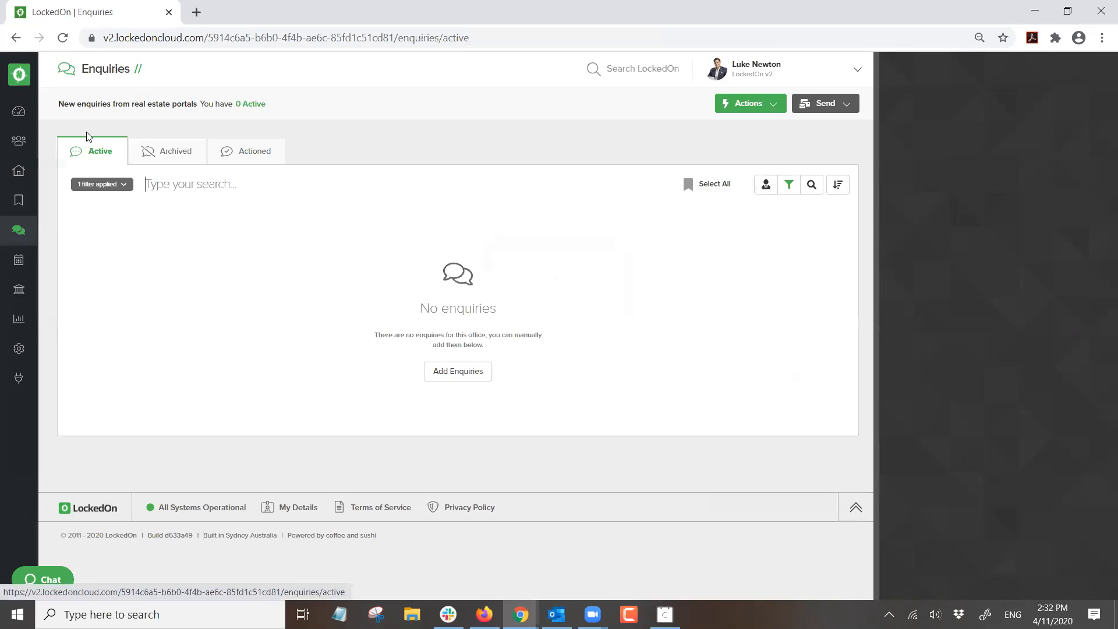
left_click(127, 185)
left_click(122, 238)
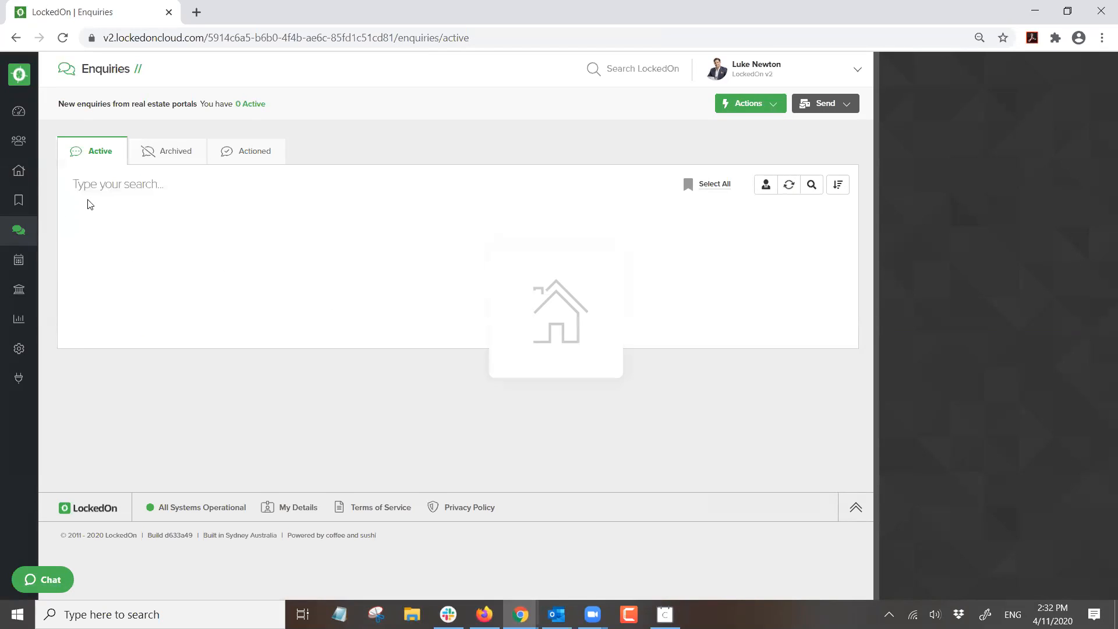
left_click(805, 227)
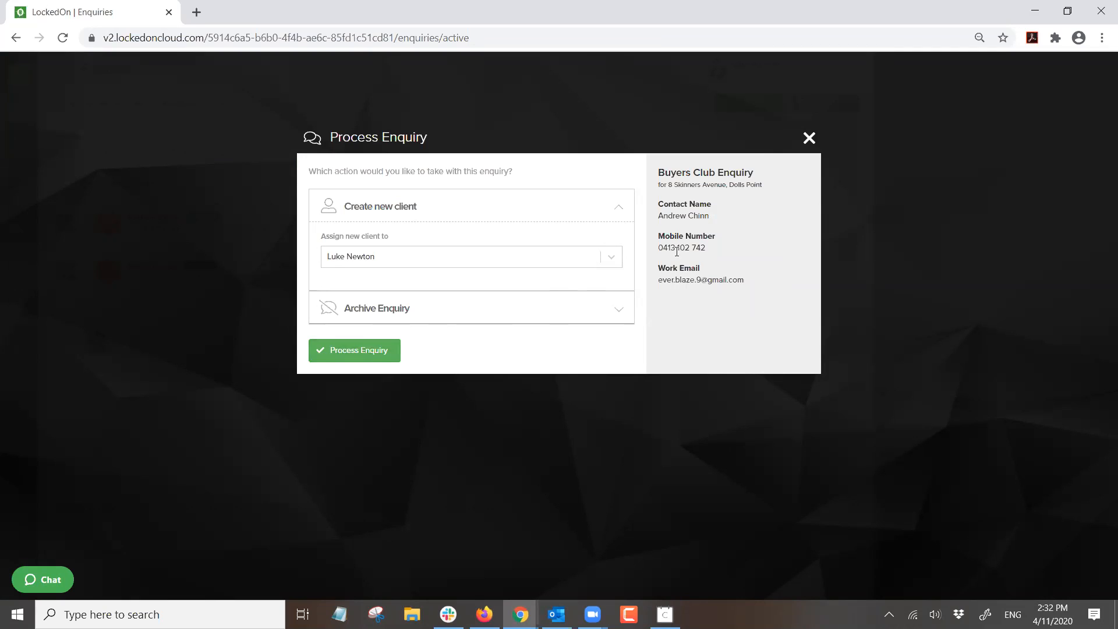
left_click(512, 313)
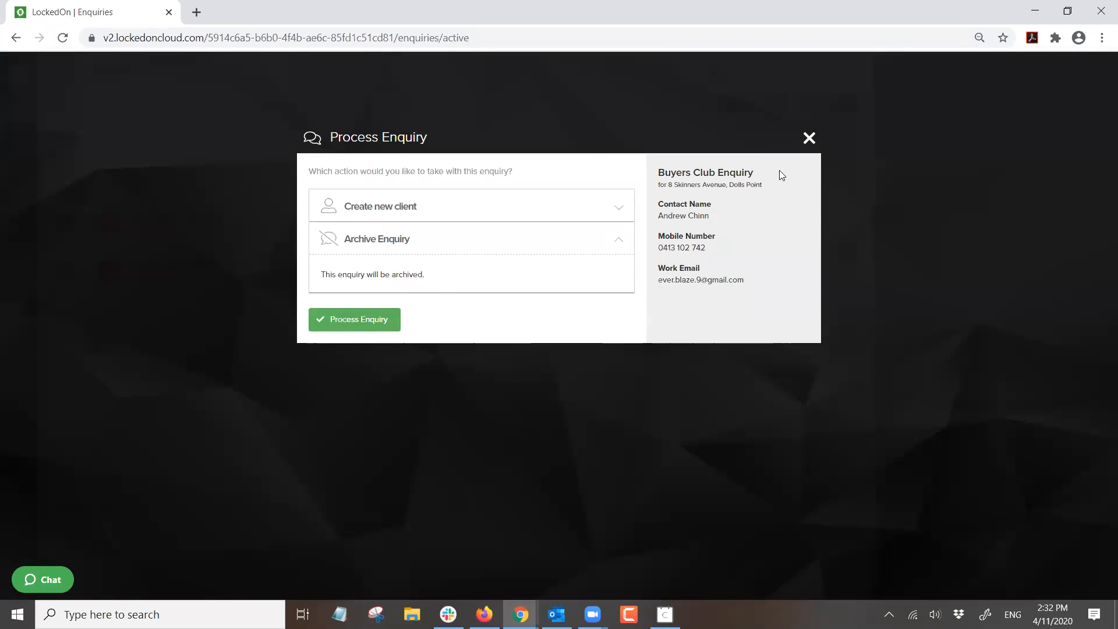
left_click(809, 138)
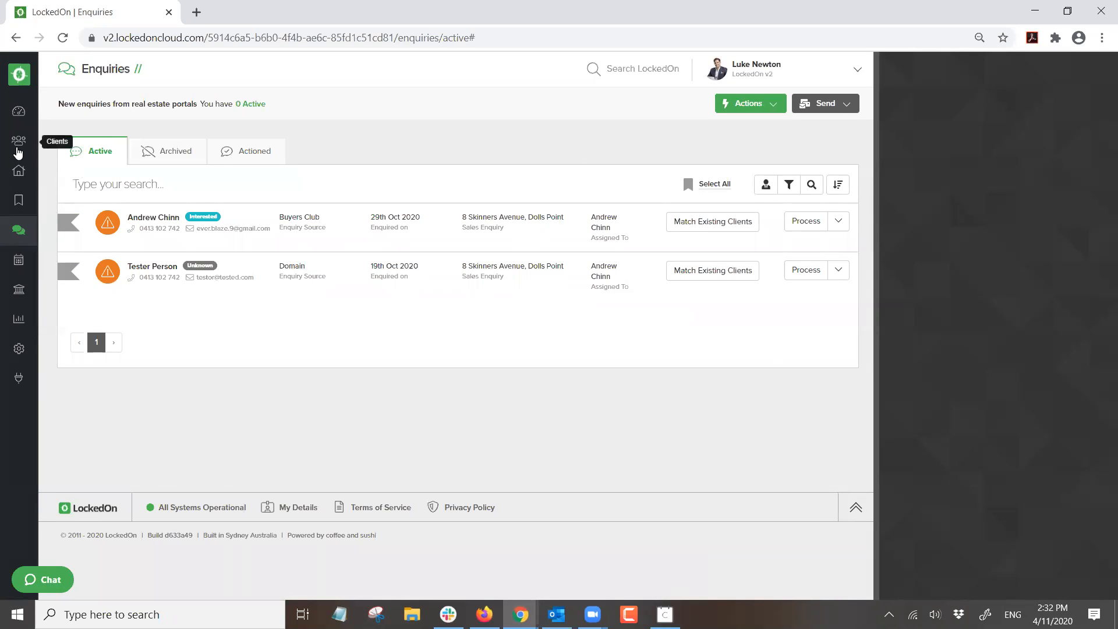
- Search the clients for the contact by name, open their record and show the Information page
left_click(19, 153)
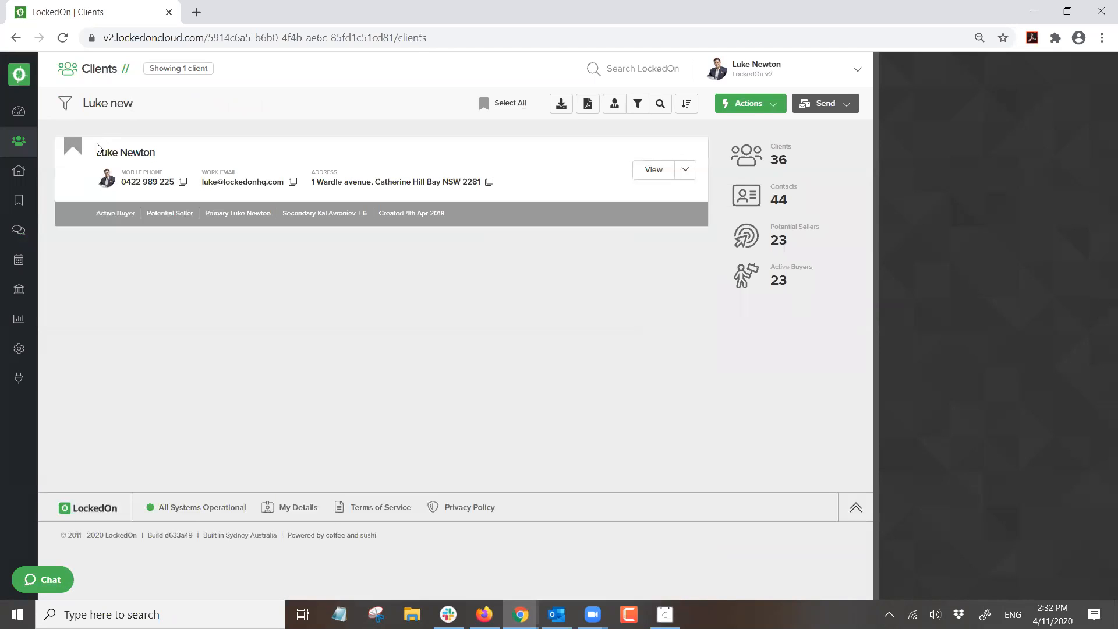
left_click(105, 152)
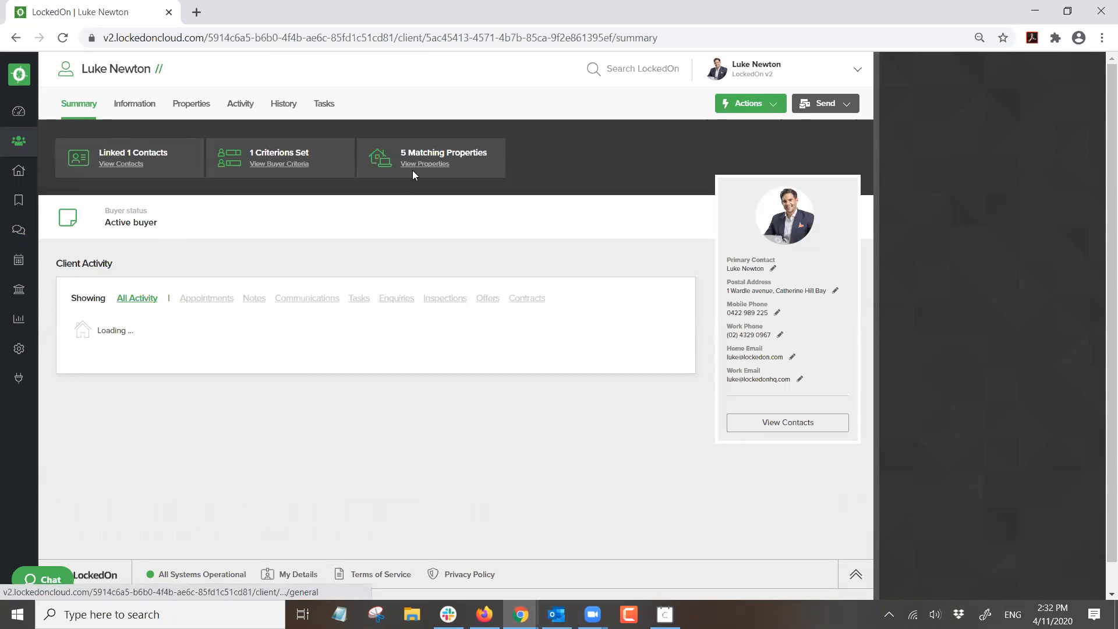
left_click(127, 113)
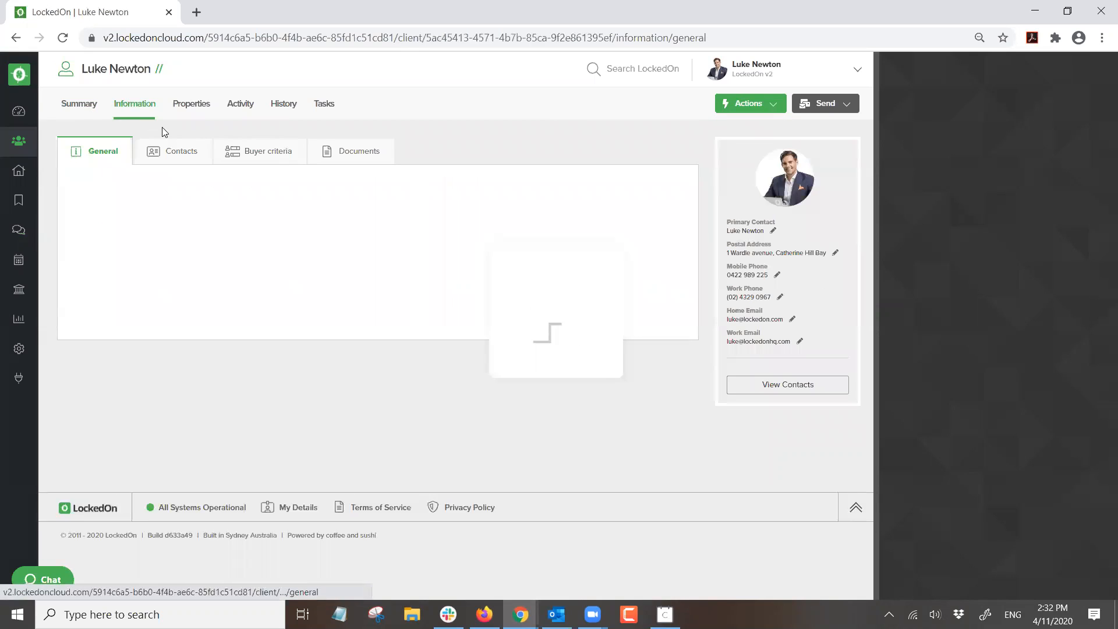
- Open the client's Buyer criteria tab and check the property type list without changes
left_click(272, 154)
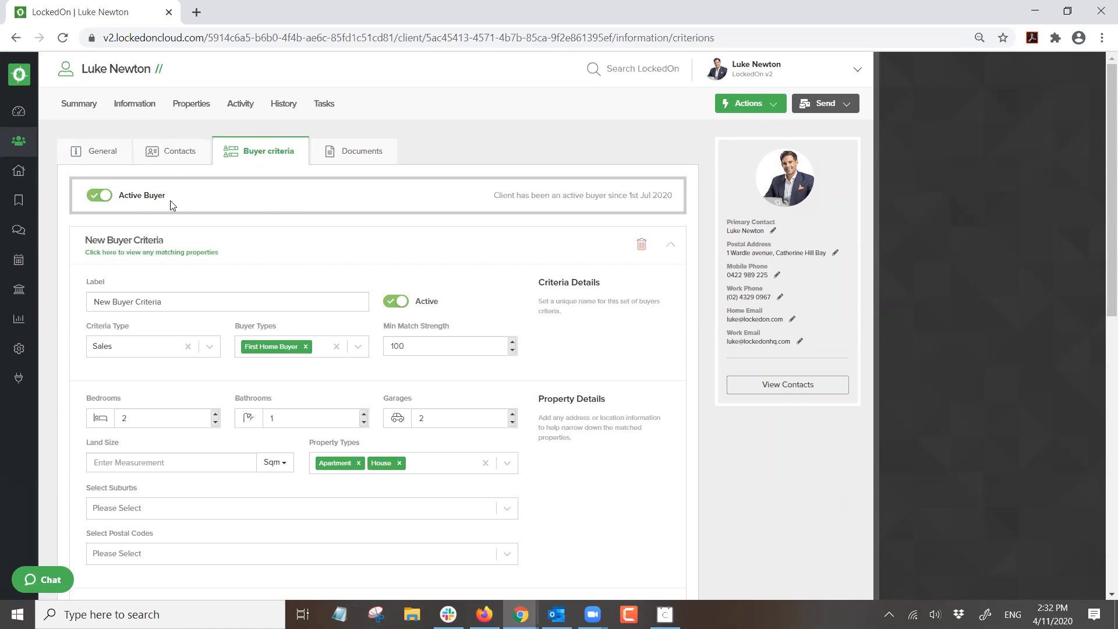
scroll(158, 225, "down", 2)
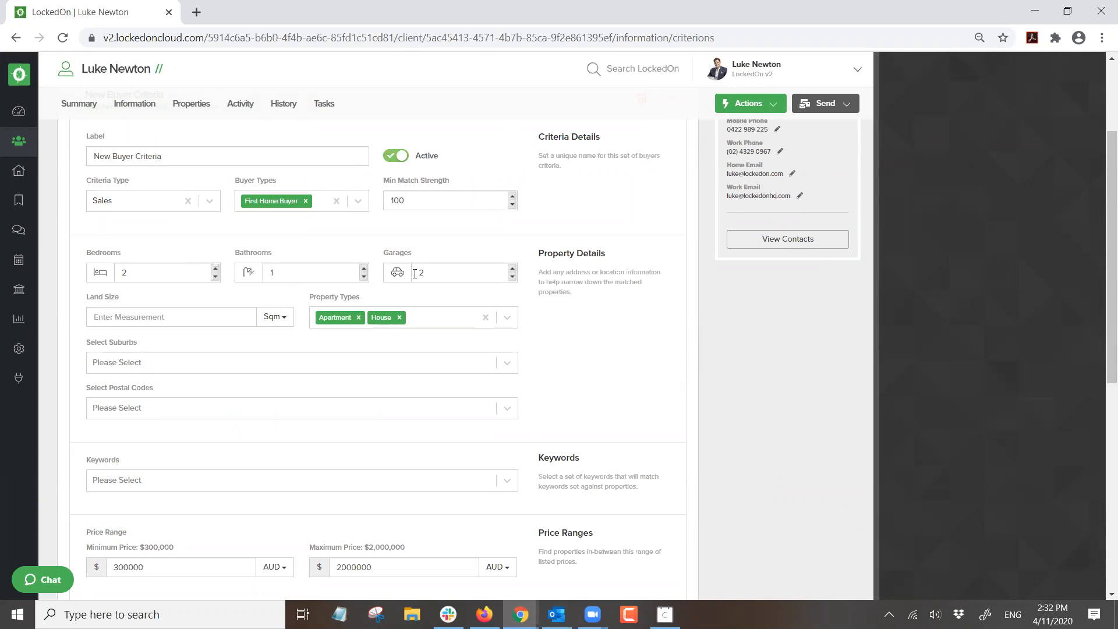
left_click(425, 316)
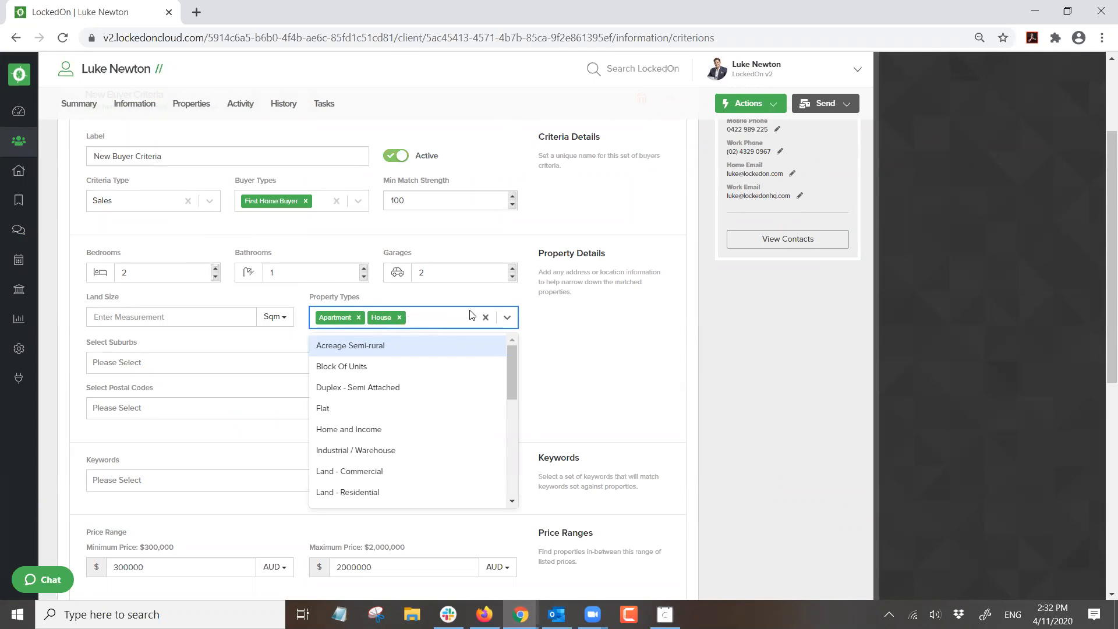
left_click(244, 347)
scroll(245, 347, "down", 1)
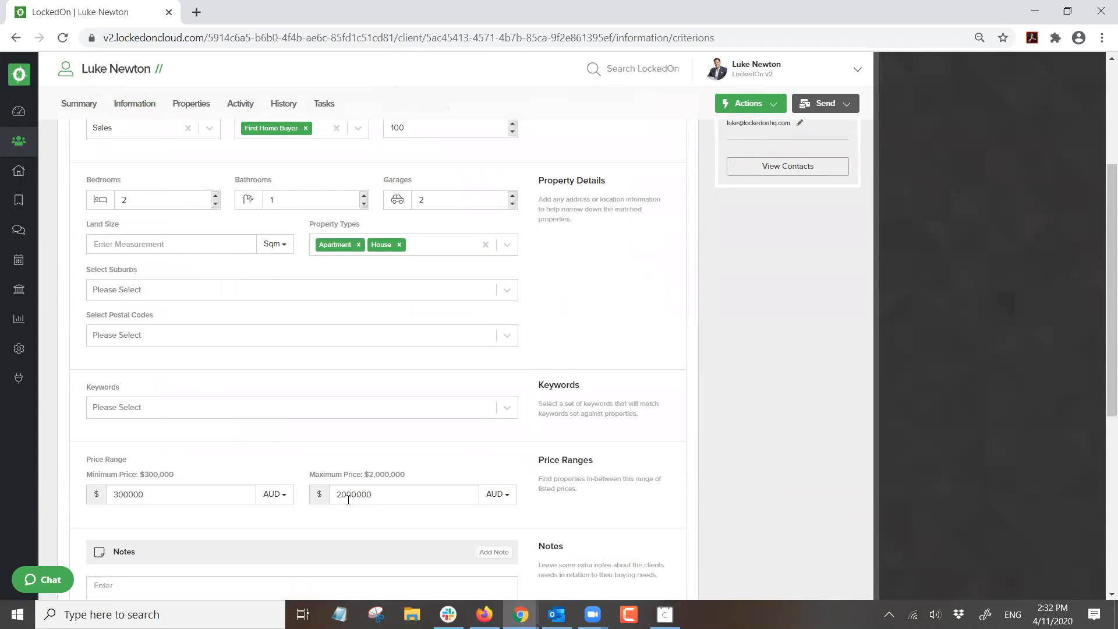
- Add Dolls Point NSW to the suburbs, update the buyer criteria and open the matching properties
left_click(158, 294)
type("dolls")
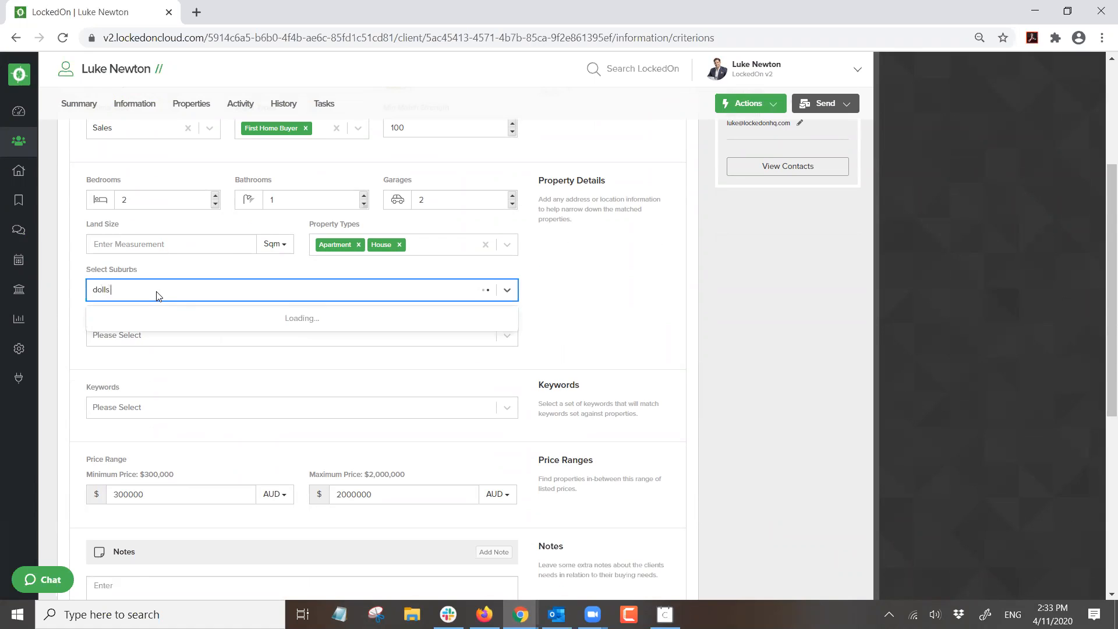
type(" poi")
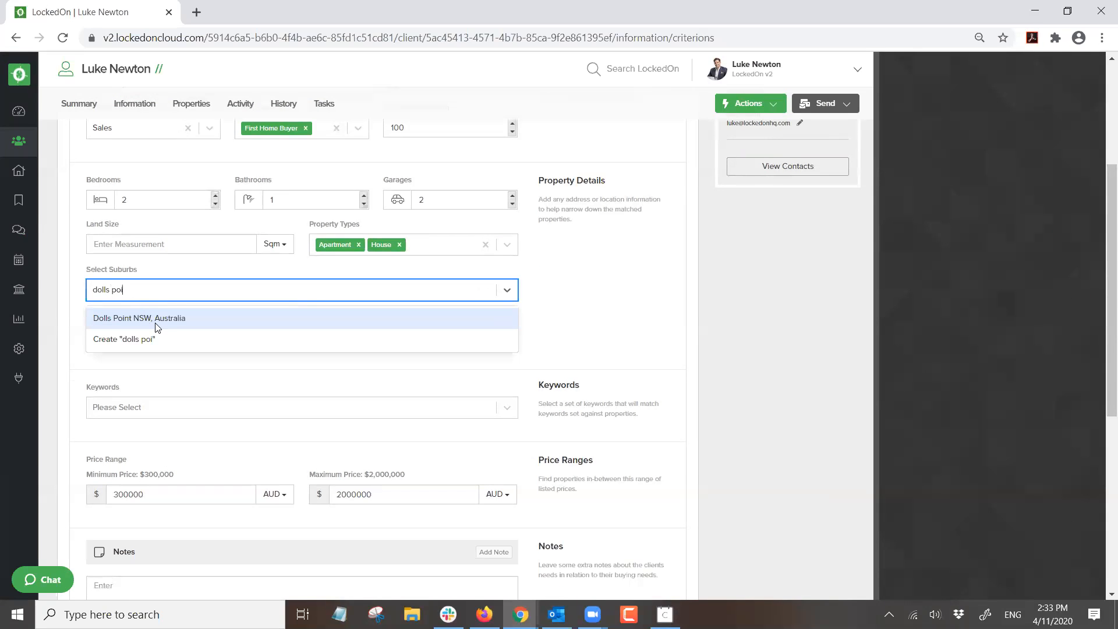
left_click(156, 321)
scroll(277, 357, "down", 6)
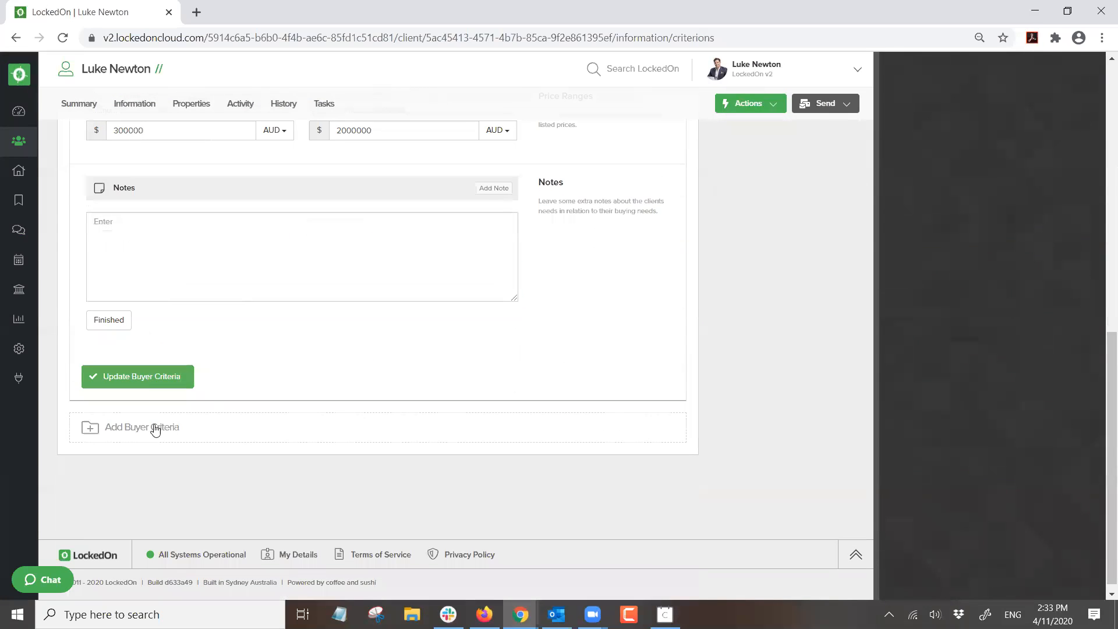
left_click(147, 379)
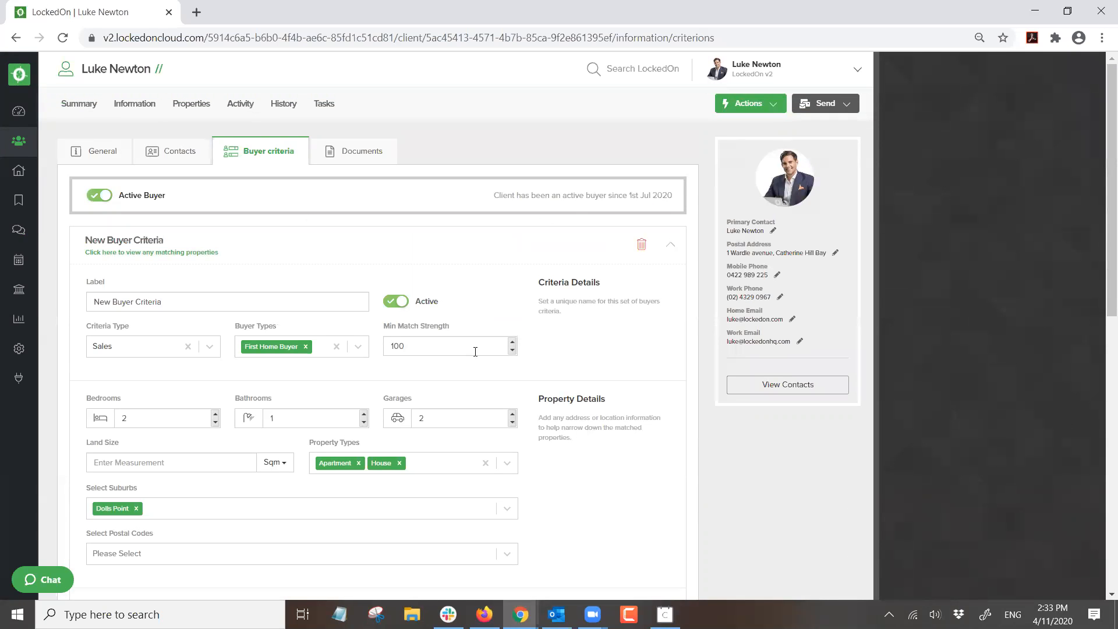
scroll(361, 463, "down", 2)
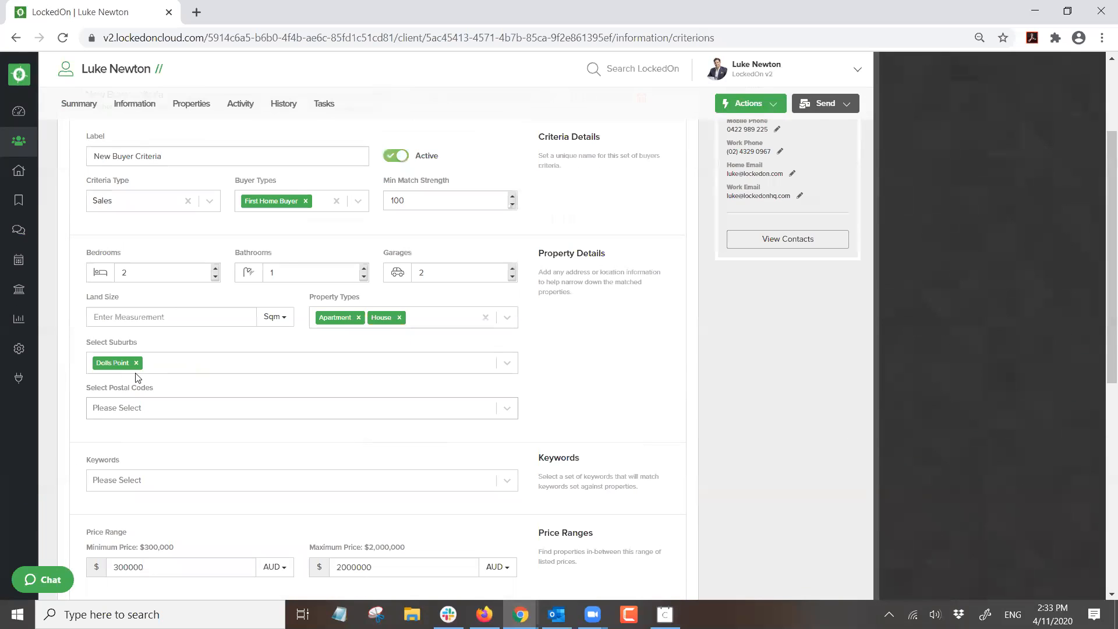
scroll(241, 435, "down", 2)
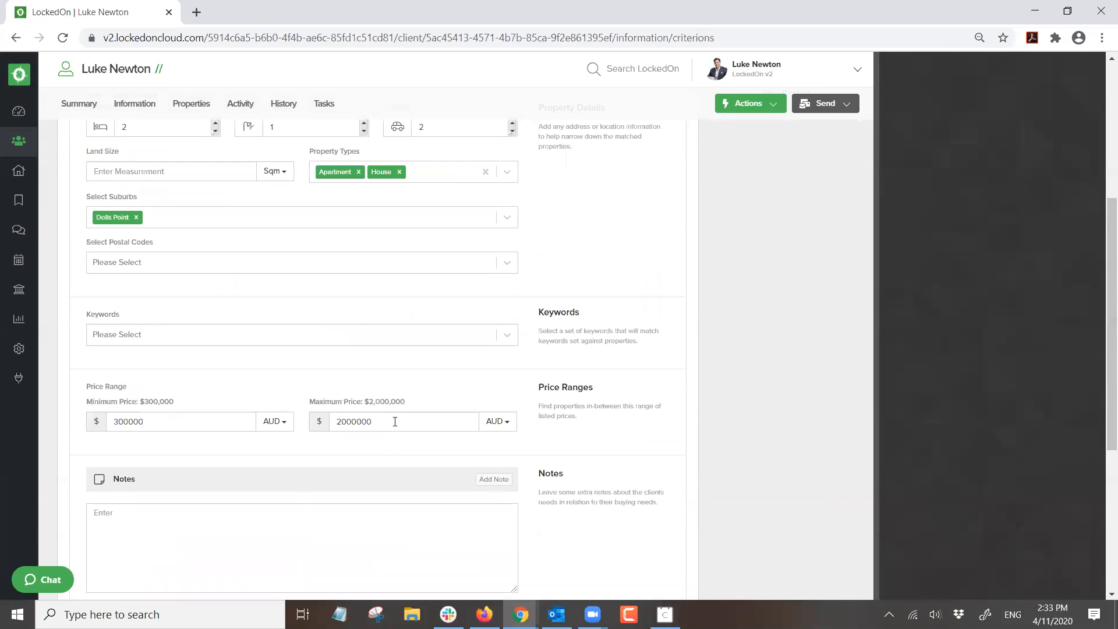
scroll(292, 388, "up", 4)
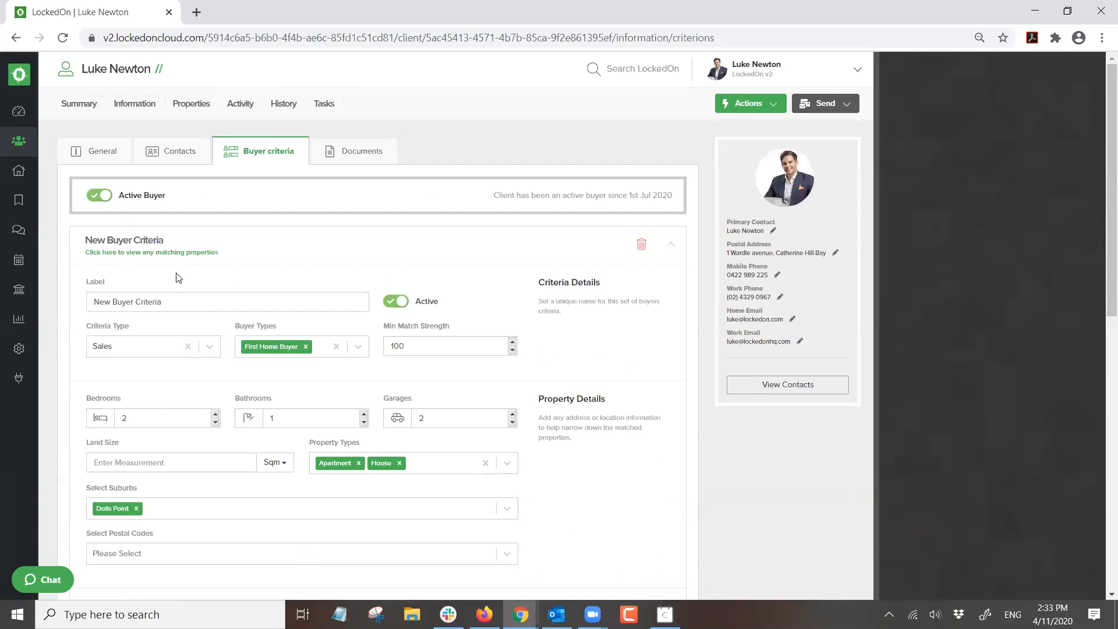
left_click(207, 252)
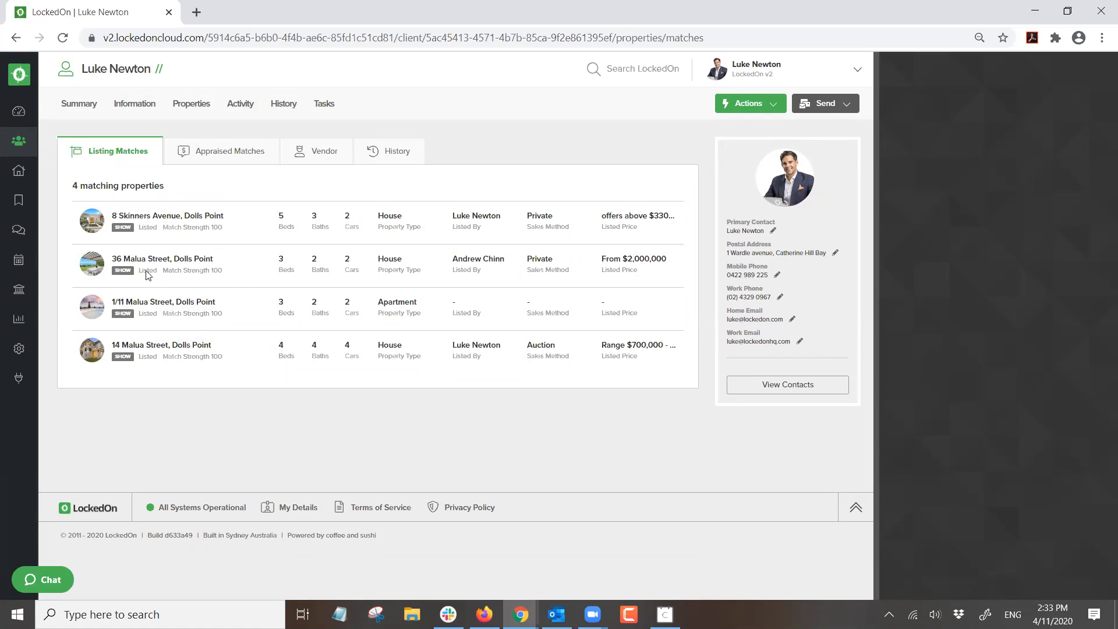
- Start an email to the client with the Buyer Match template, scroll its preview, and close unsent
left_click(825, 103)
left_click(800, 152)
left_click(829, 257)
type("buyer")
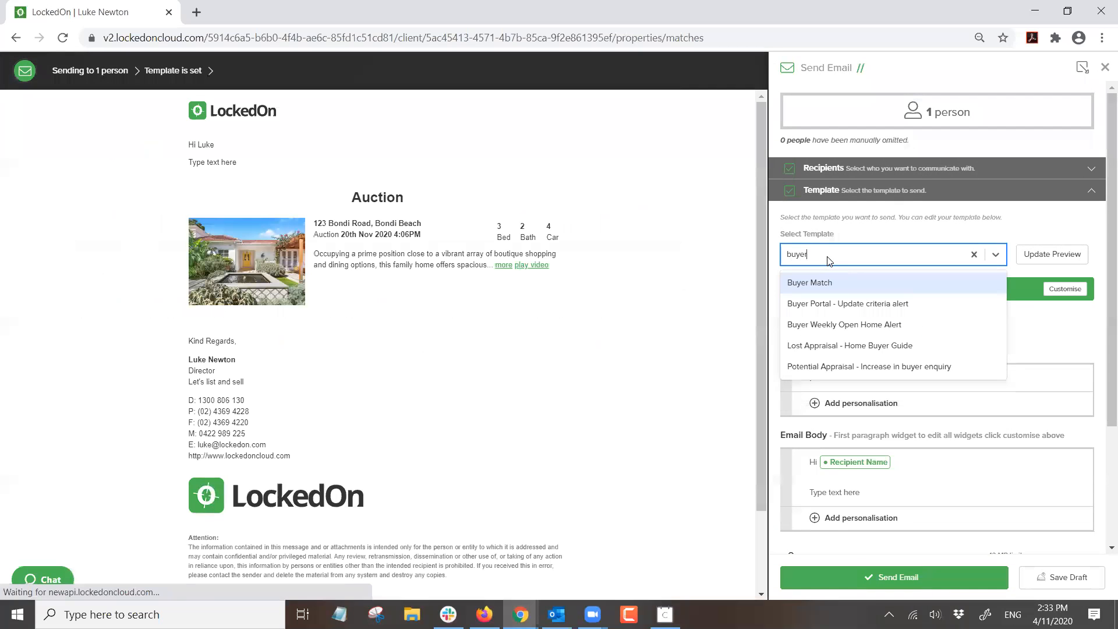
left_click(801, 289)
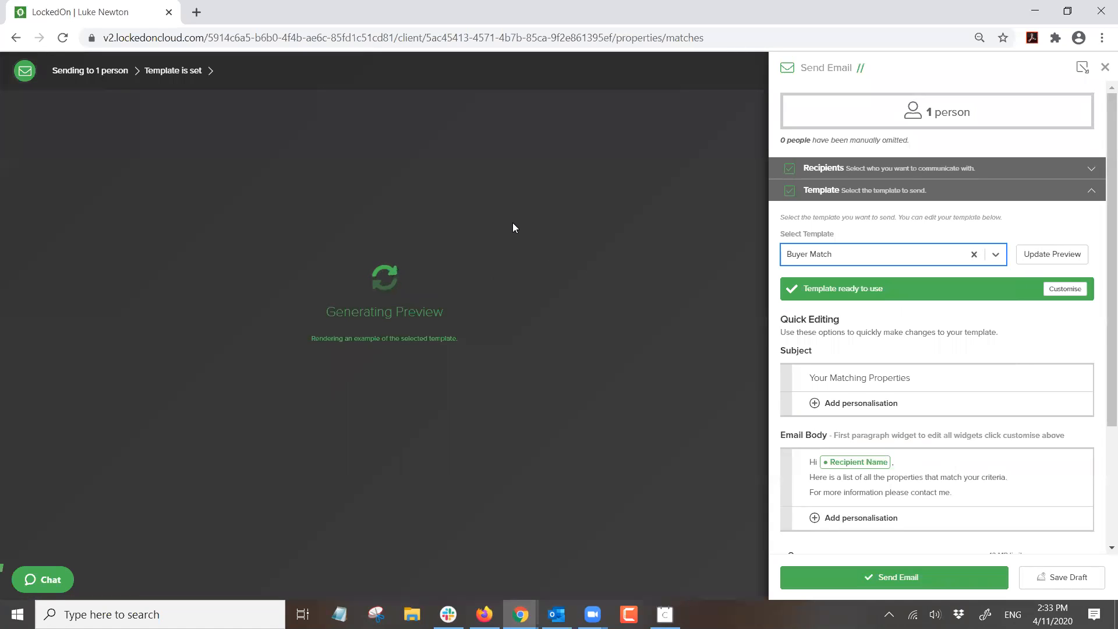
scroll(408, 205, "down", 1)
scroll(408, 205, "up", 1)
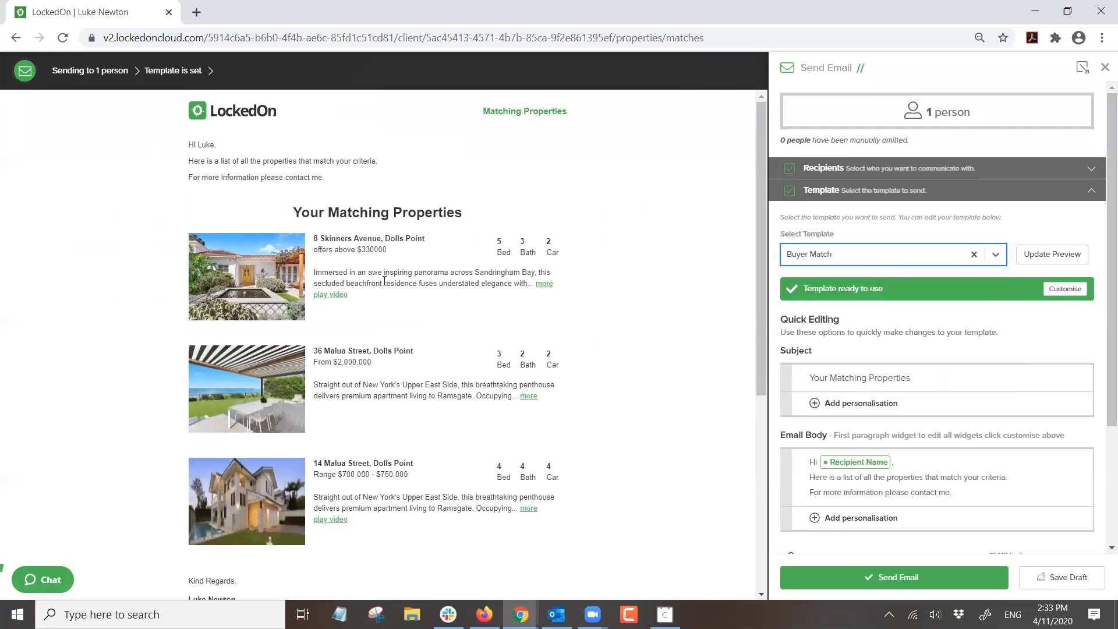
scroll(395, 308, "down", 3)
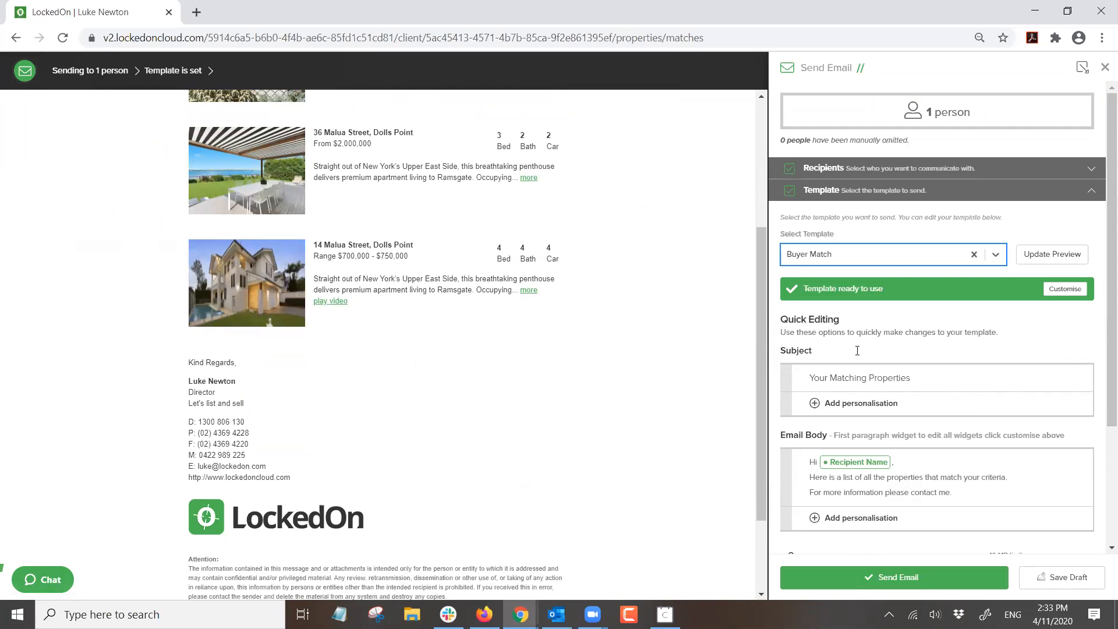
scroll(507, 248, "up", 3)
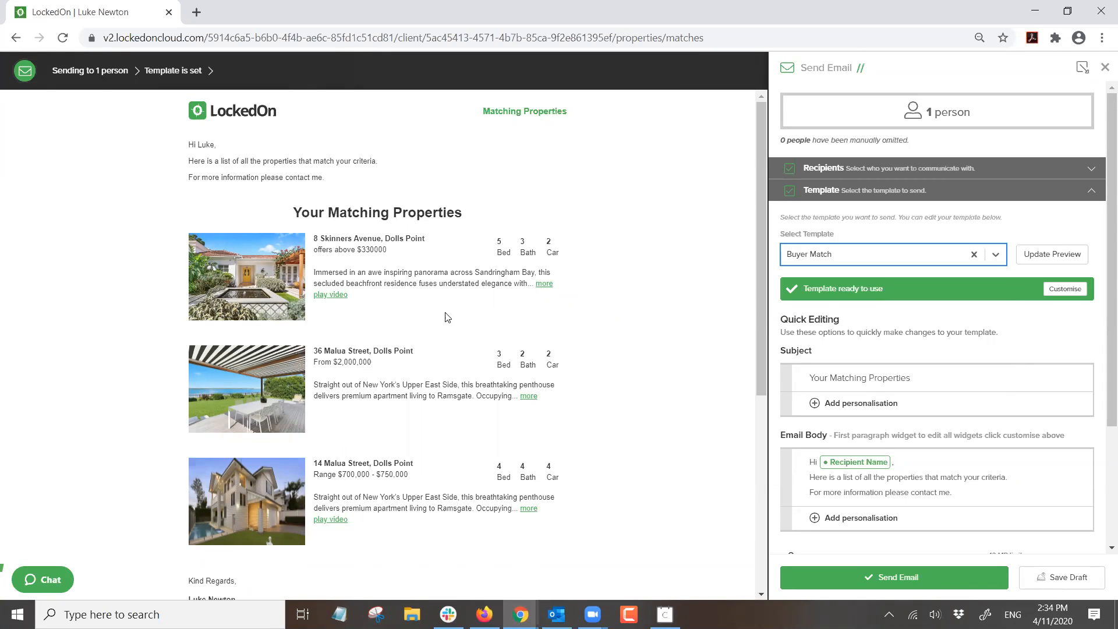
left_click(1105, 67)
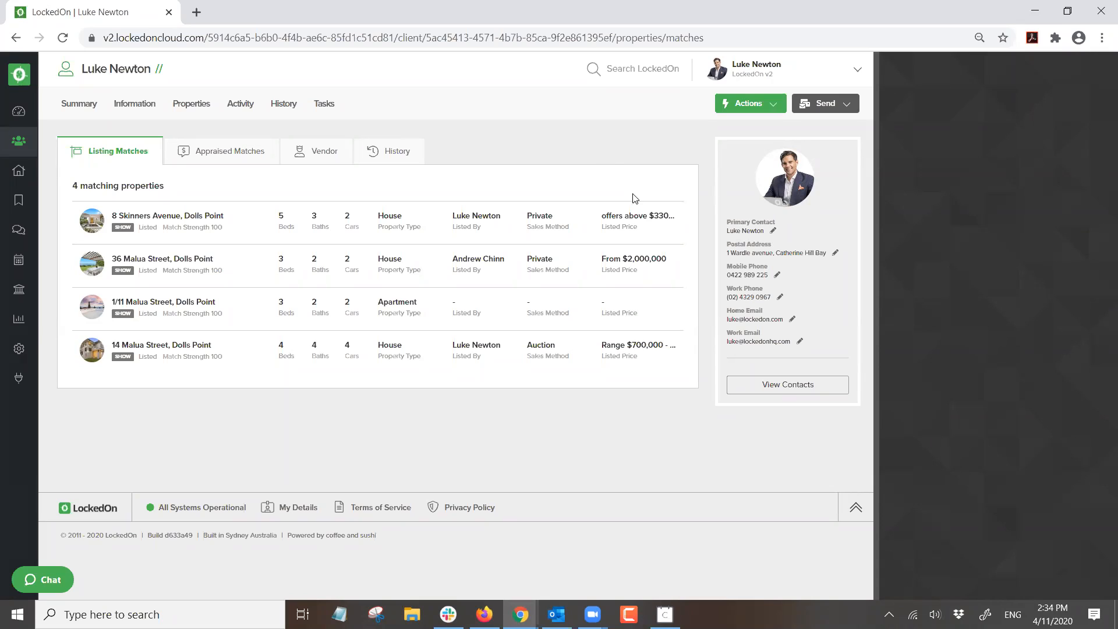
left_click(194, 151)
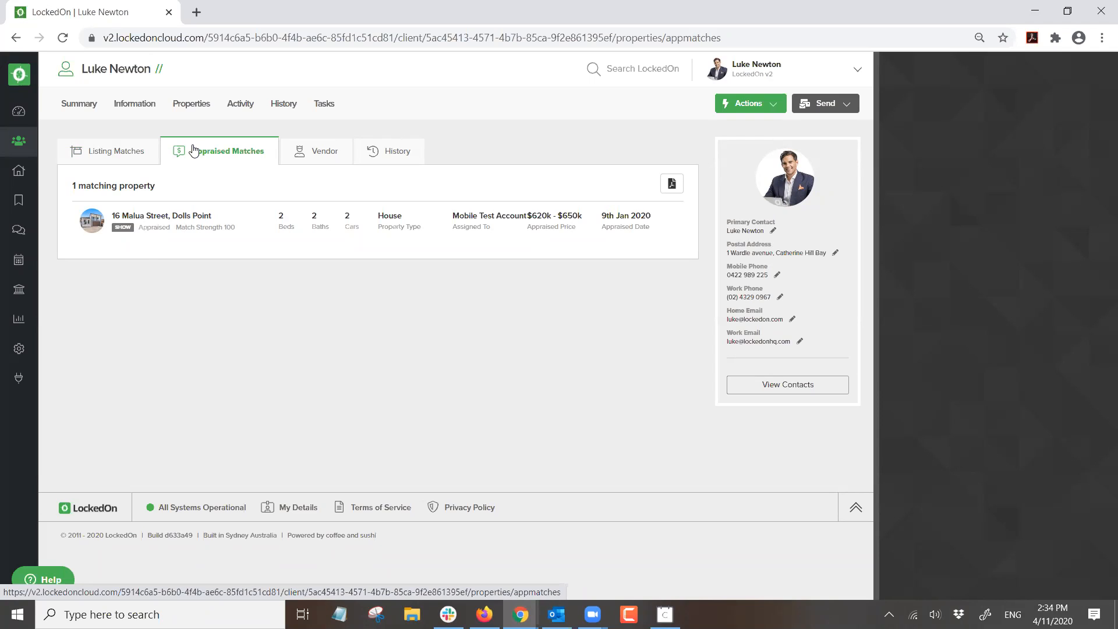
left_click(176, 217)
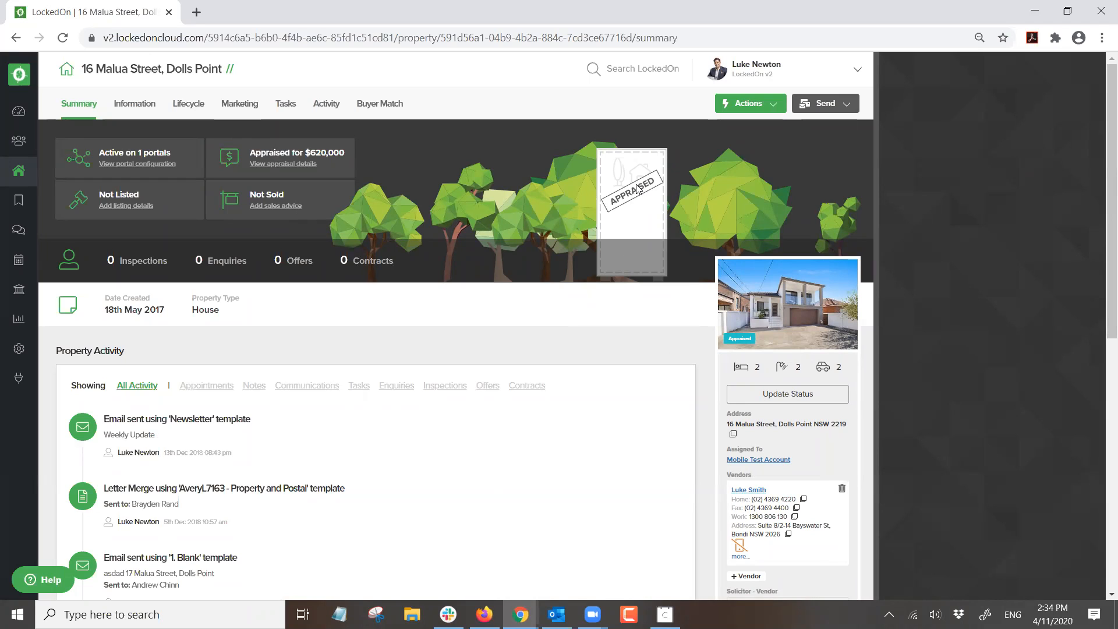
left_click(10, 38)
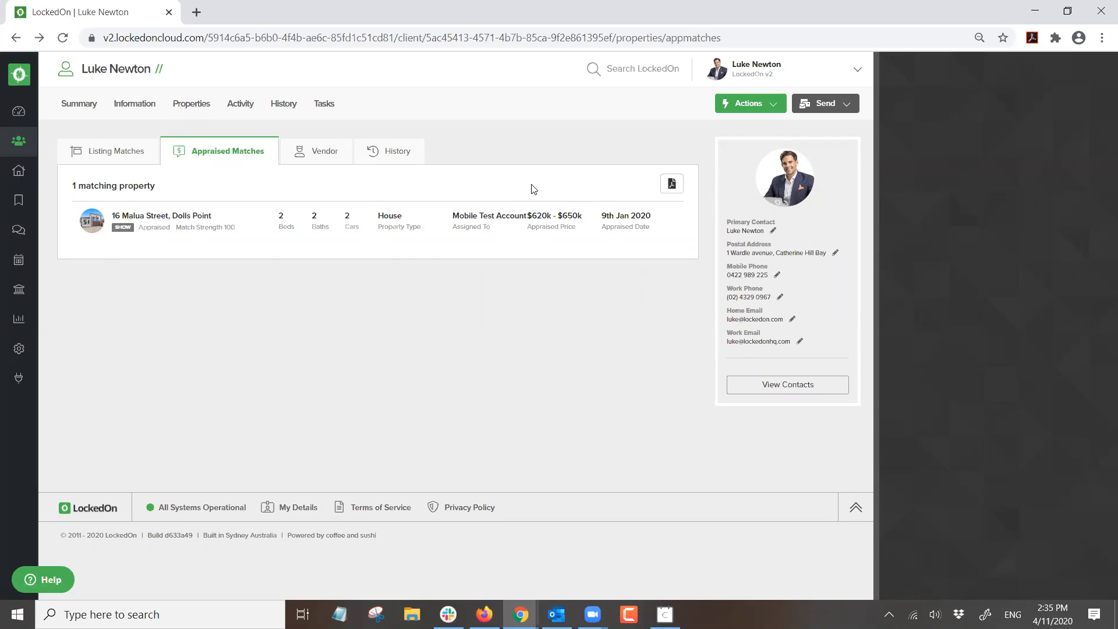
left_click(131, 156)
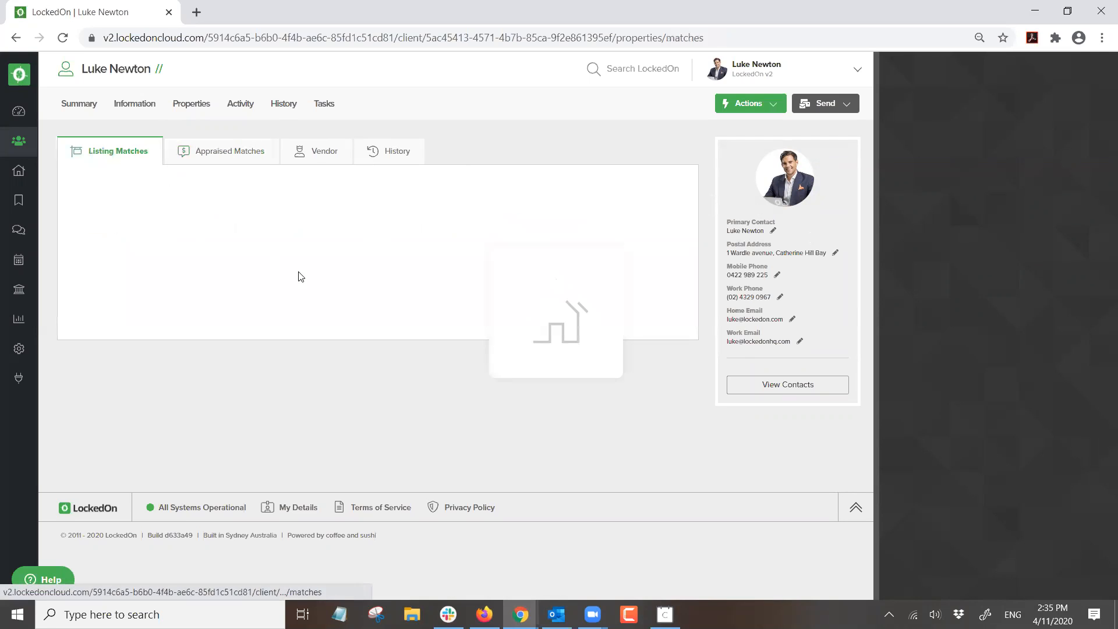
left_click(154, 229)
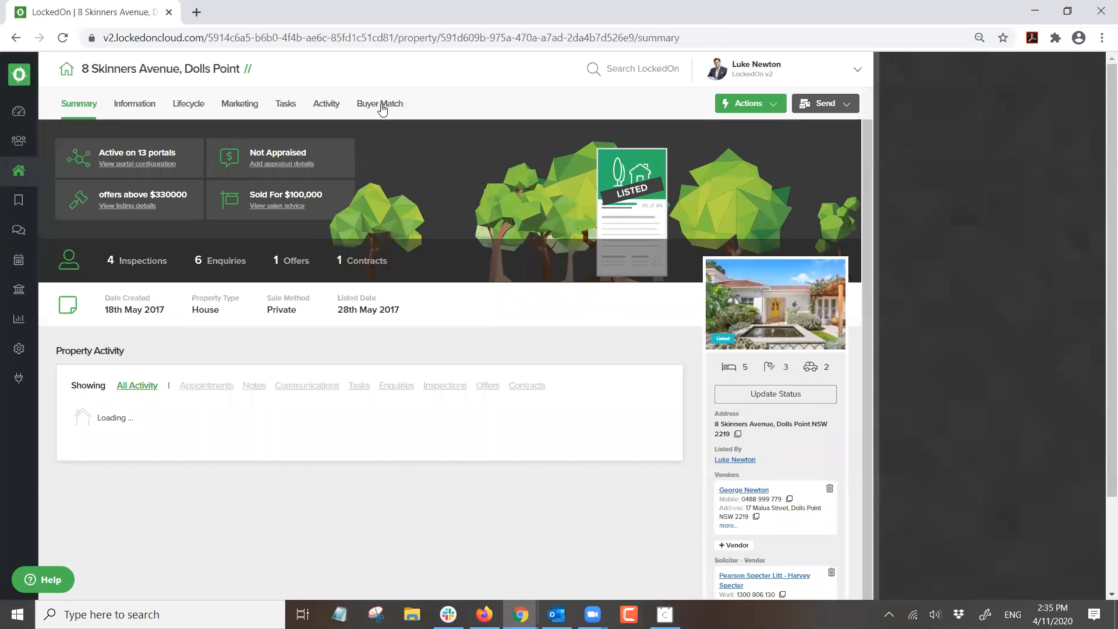
left_click(382, 109)
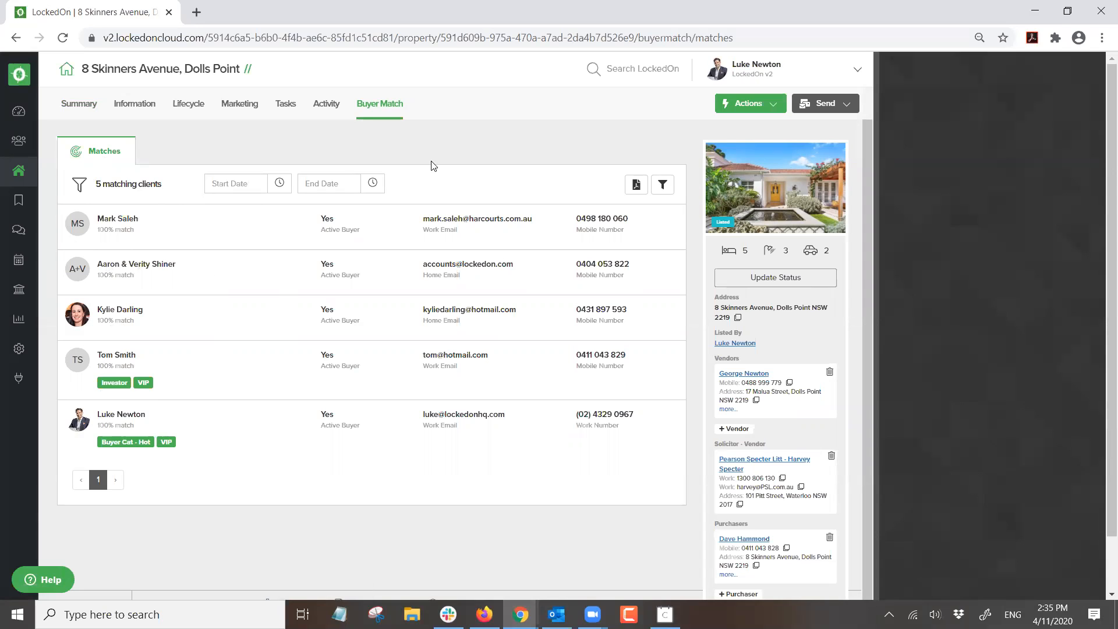
left_click(845, 110)
left_click(811, 147)
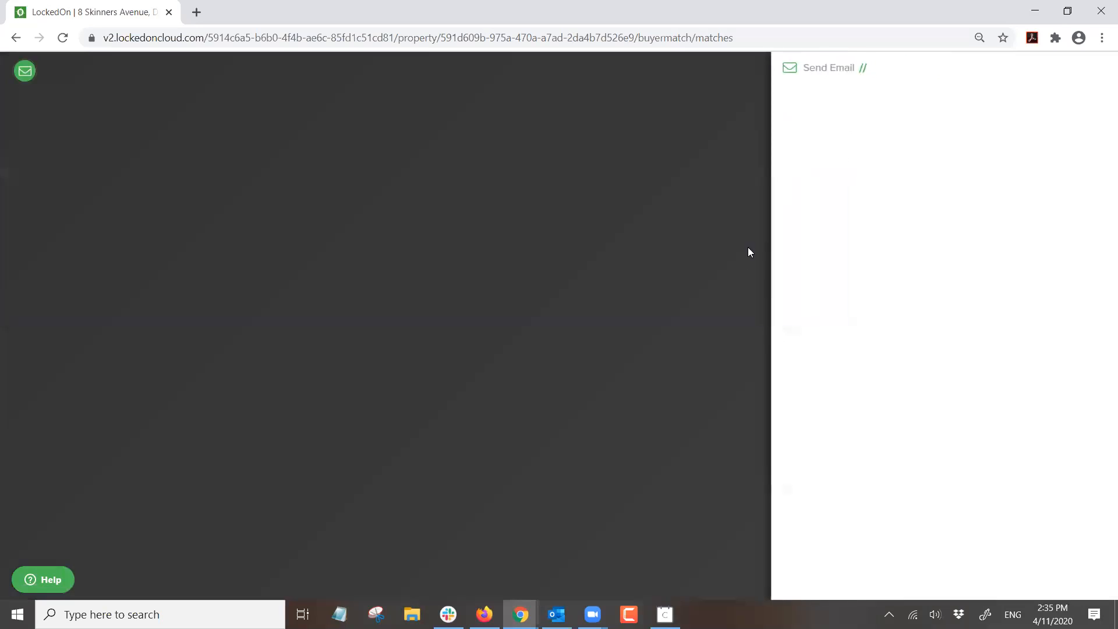
- Apply the Just Listed template, scroll its preview, and close the email unsent
left_click(822, 254)
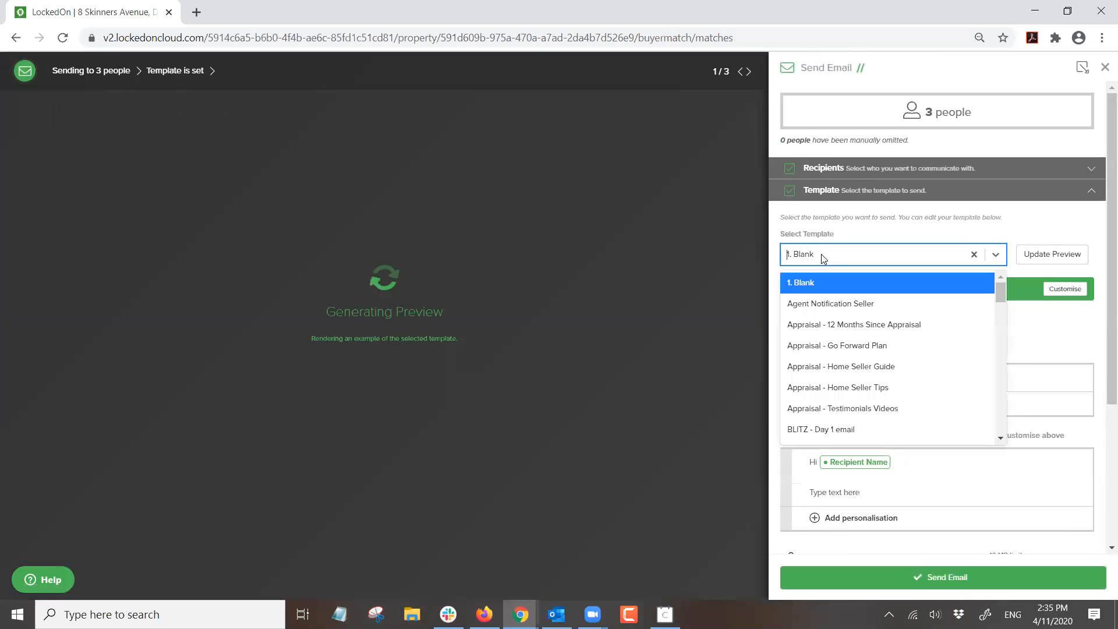
type("Just")
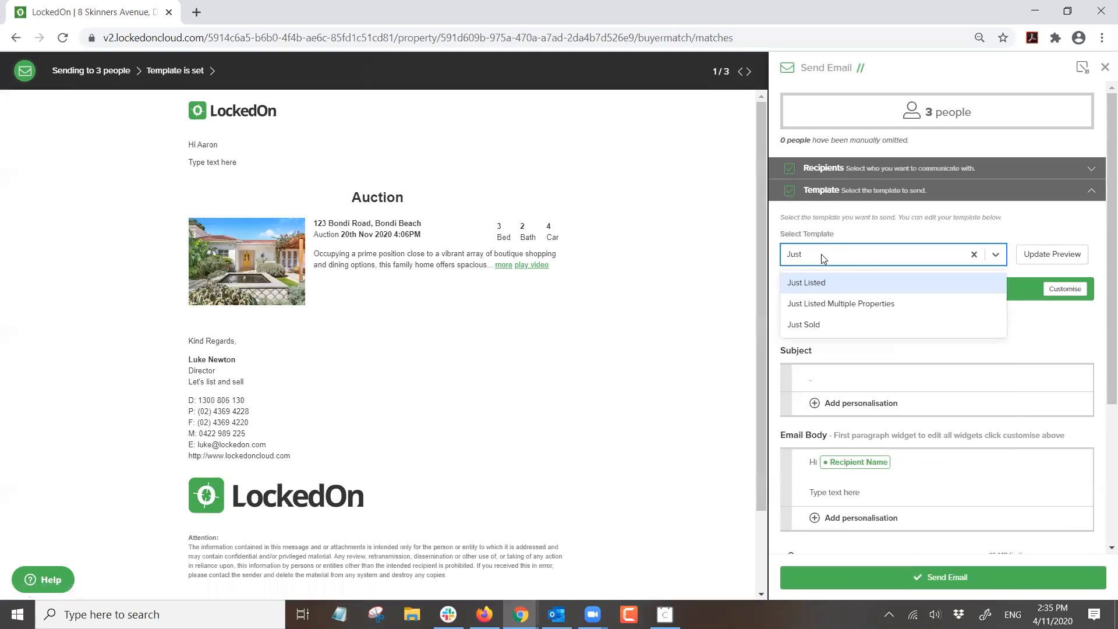
left_click(825, 291)
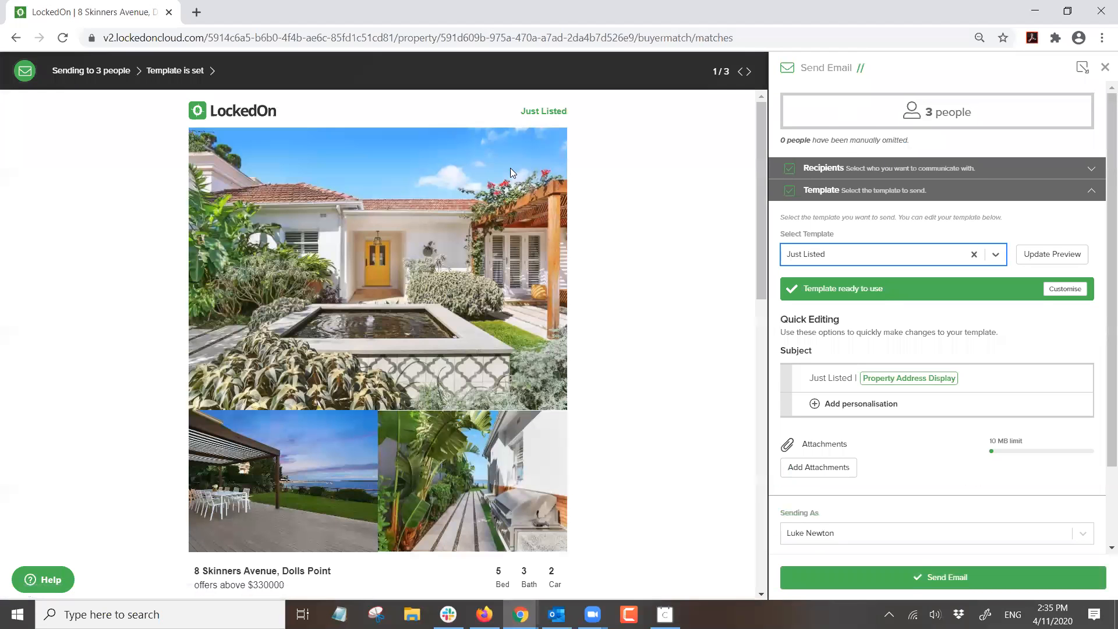
scroll(509, 170, "down", 10)
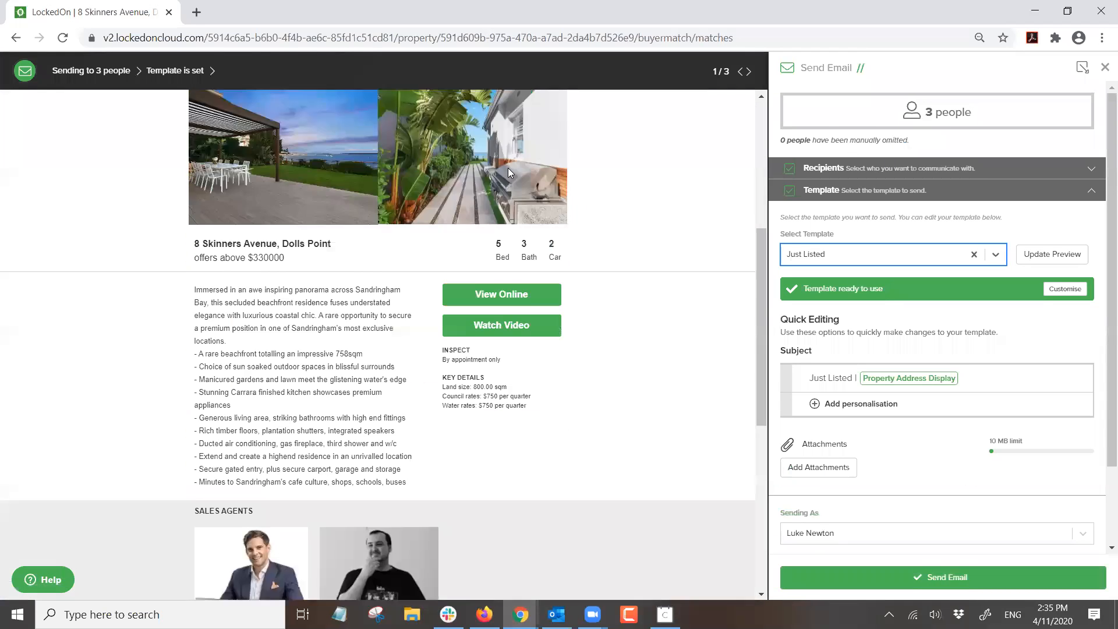
scroll(510, 179, "down", 5)
scroll(576, 262, "up", 15)
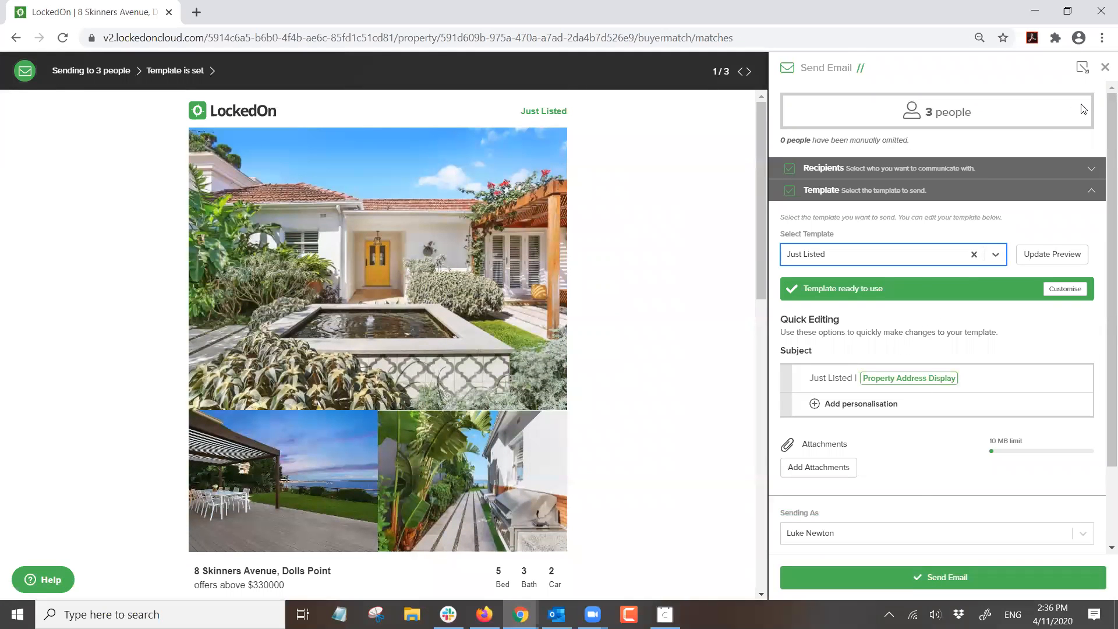
left_click(1104, 70)
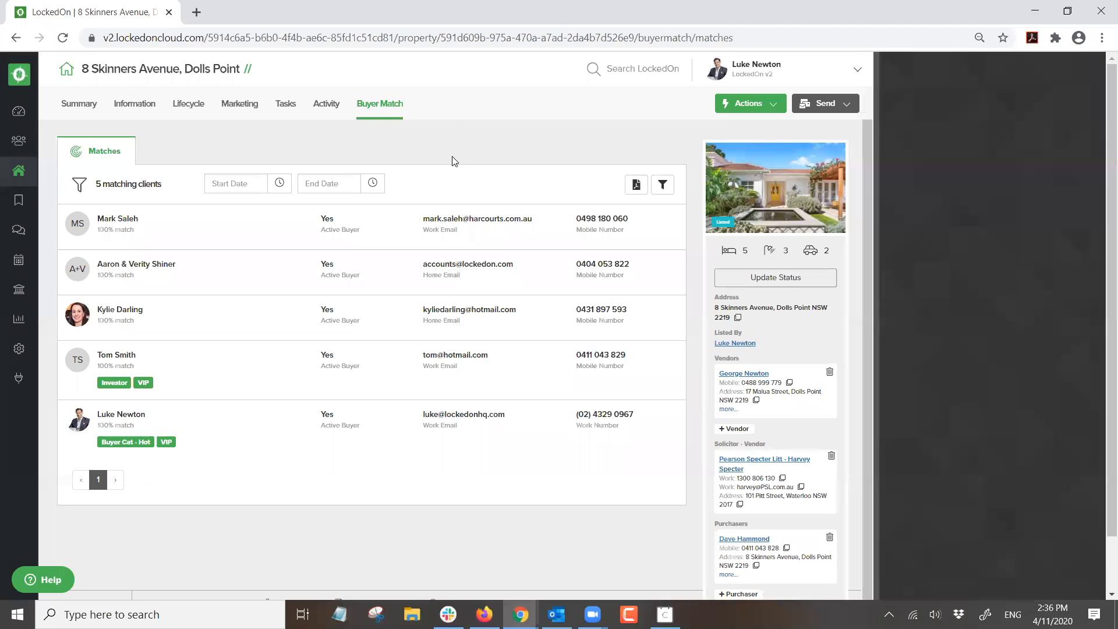
left_click(19, 319)
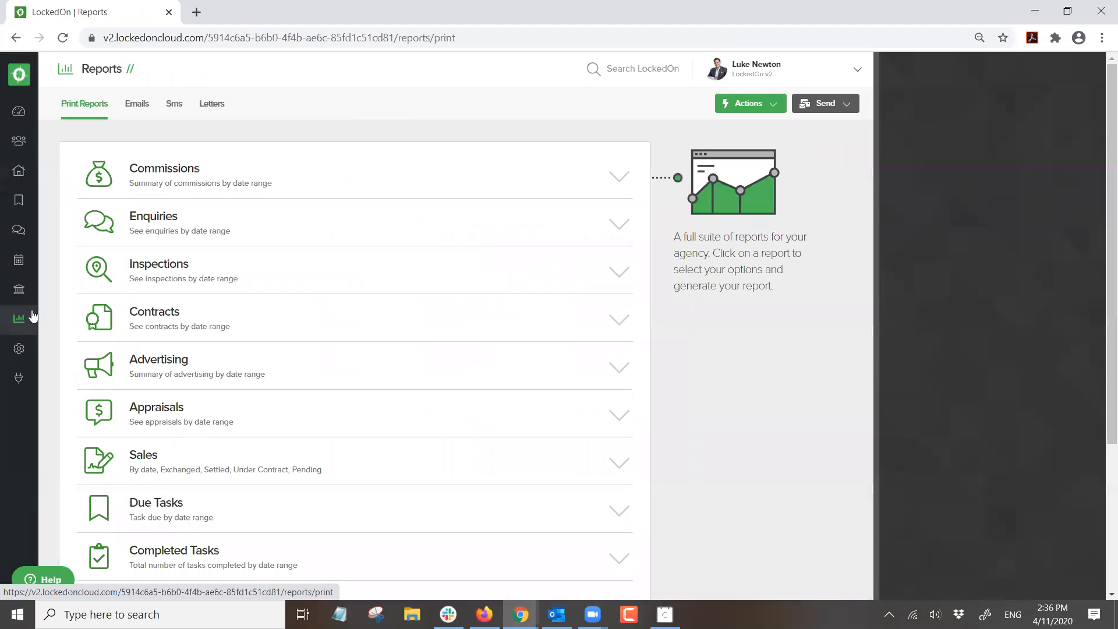
left_click(140, 109)
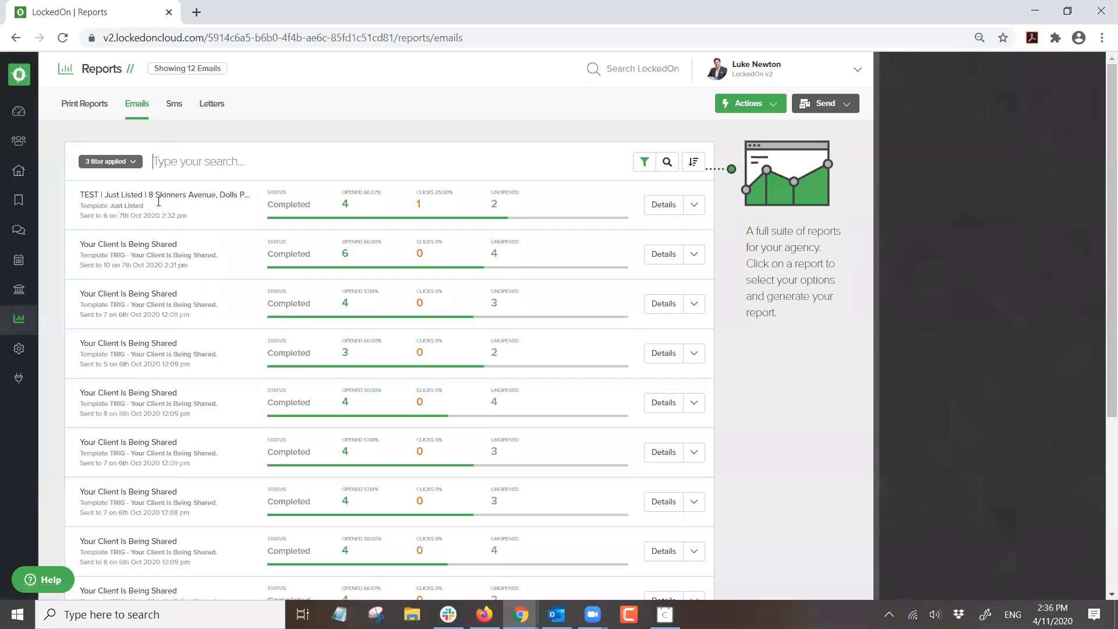
triple_click(144, 195)
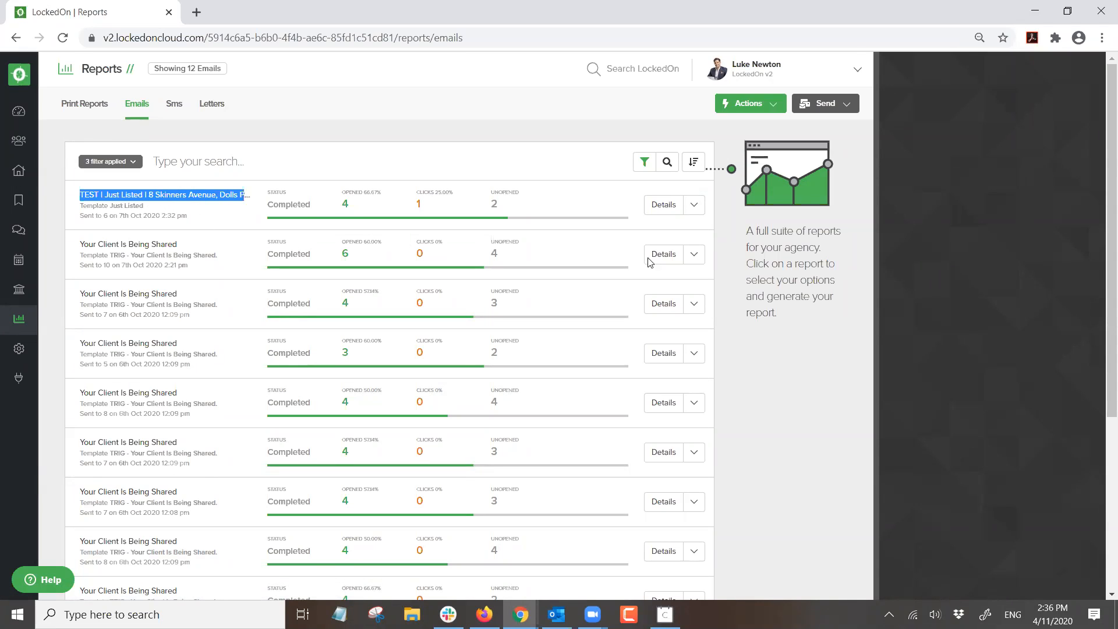
left_click(664, 205)
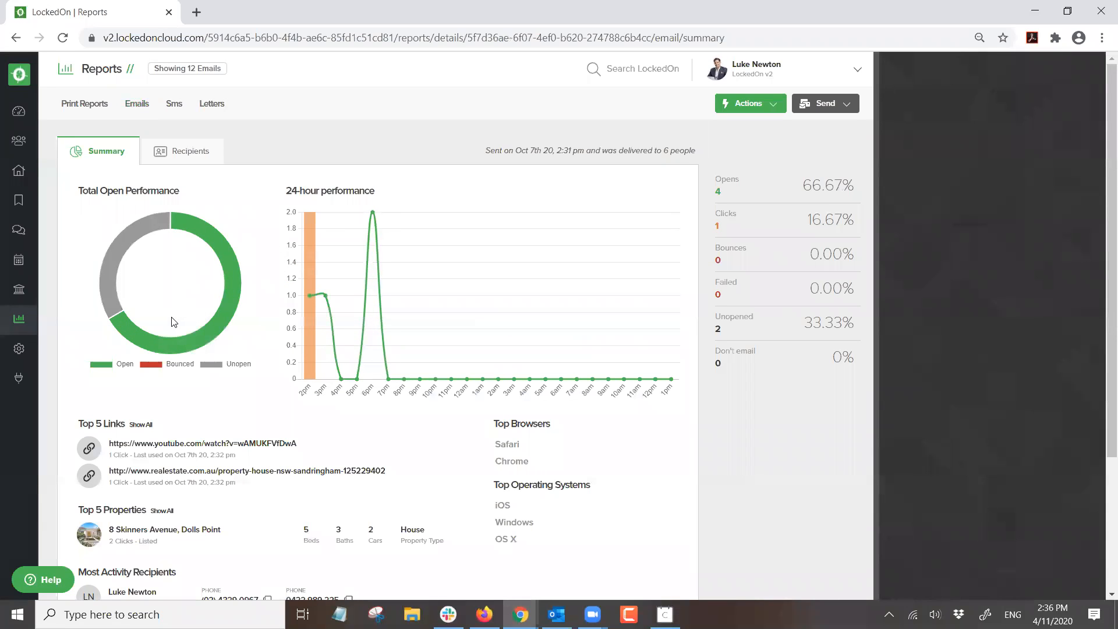
scroll(173, 322, "down", 1)
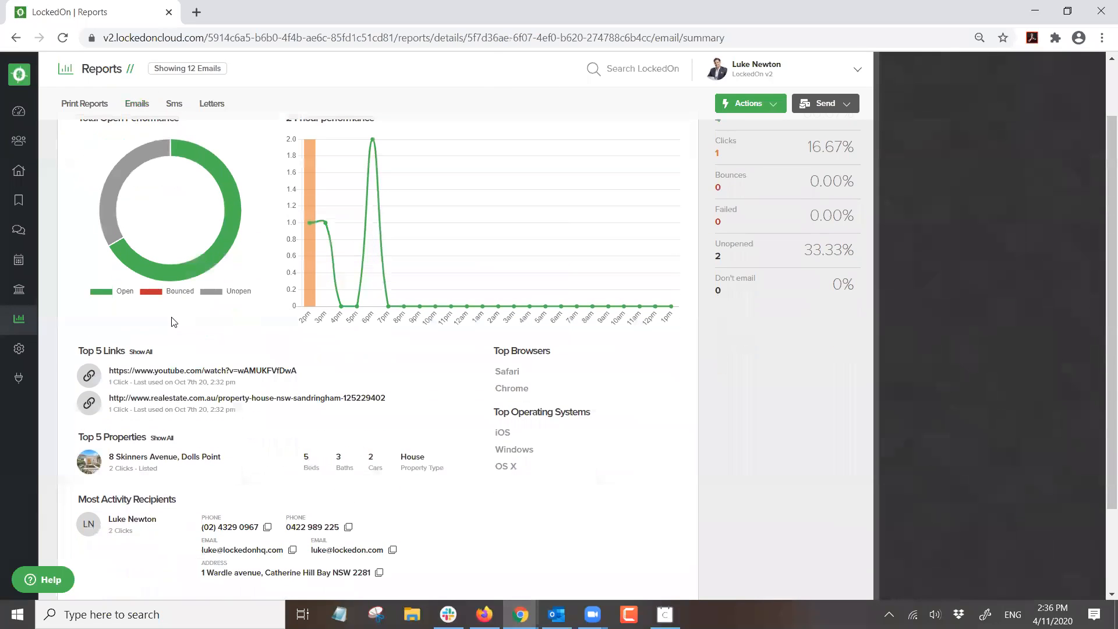
scroll(173, 322, "down", 2)
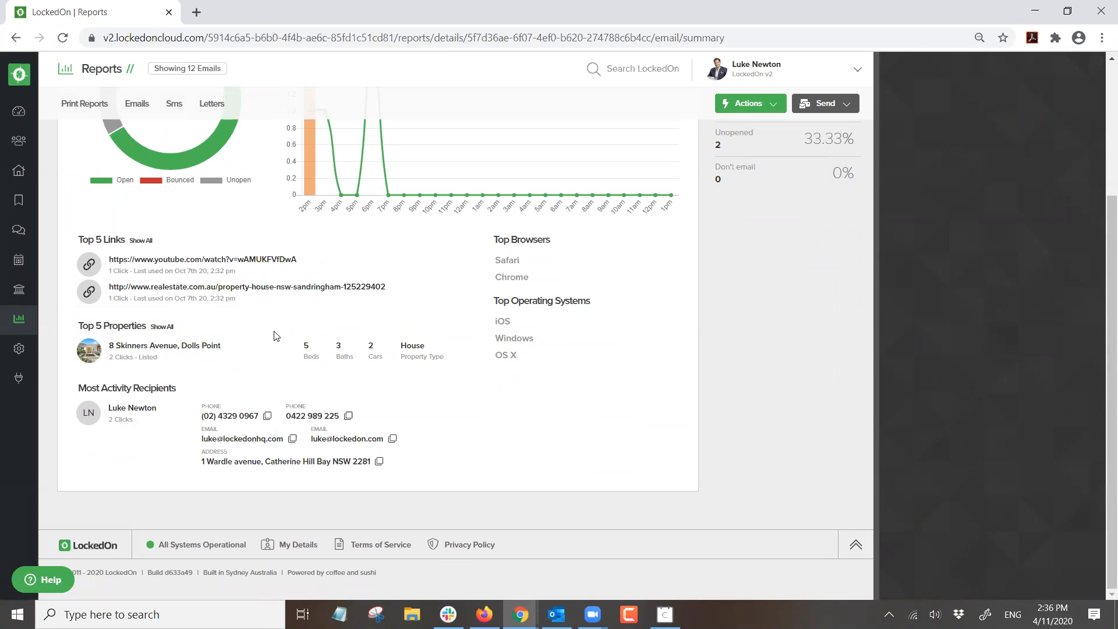
left_click(163, 348)
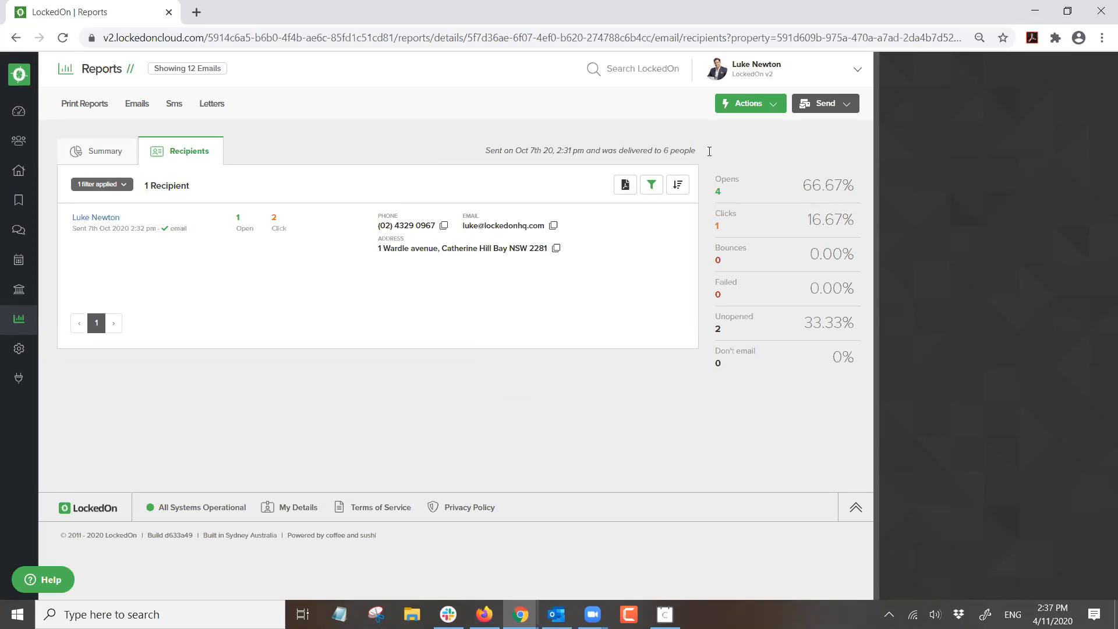
triple_click(684, 150)
left_click(507, 139)
left_click(100, 185)
left_click(105, 219)
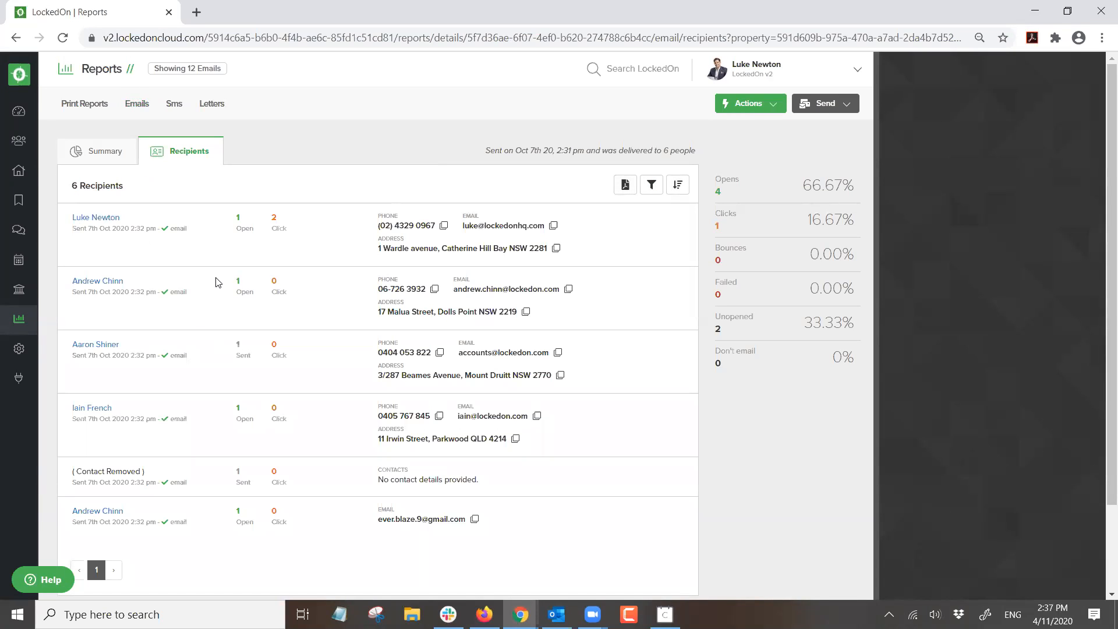
- Create a hit list from the recipients and view the first recipient's contact summary
left_click(753, 108)
left_click(754, 182)
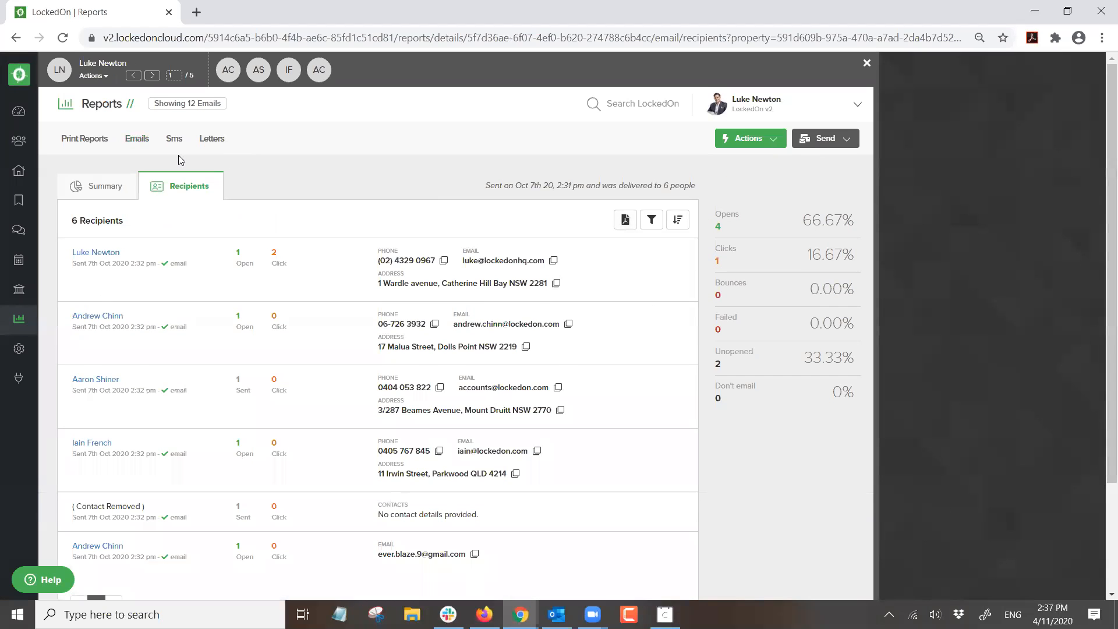
left_click(95, 75)
left_click(111, 135)
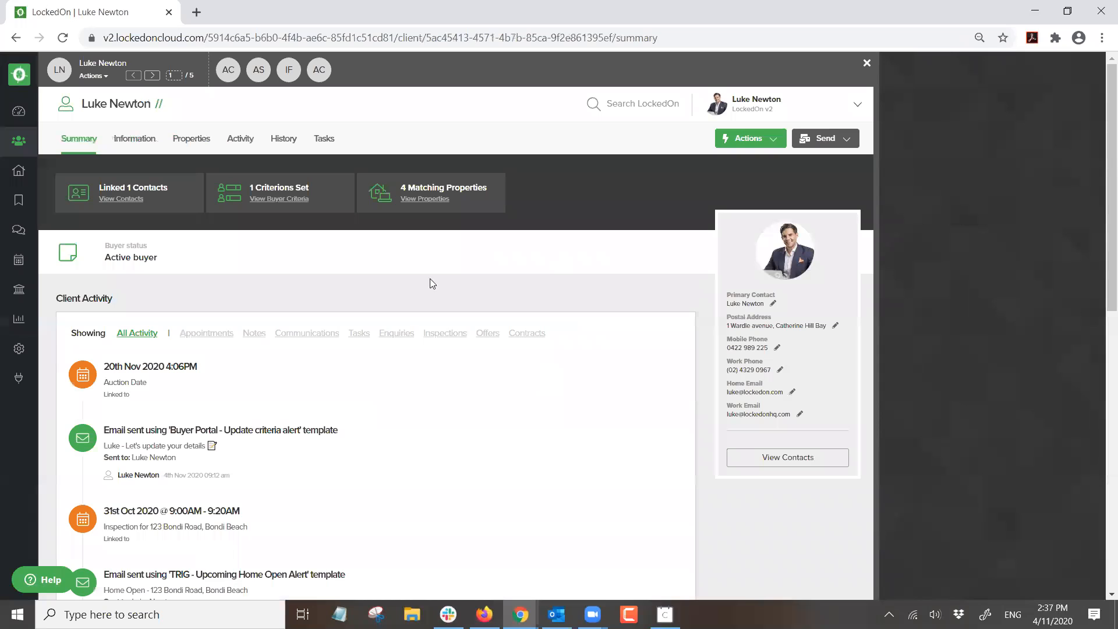
- Advance through the linked client records to the fifth of five
left_click(152, 77)
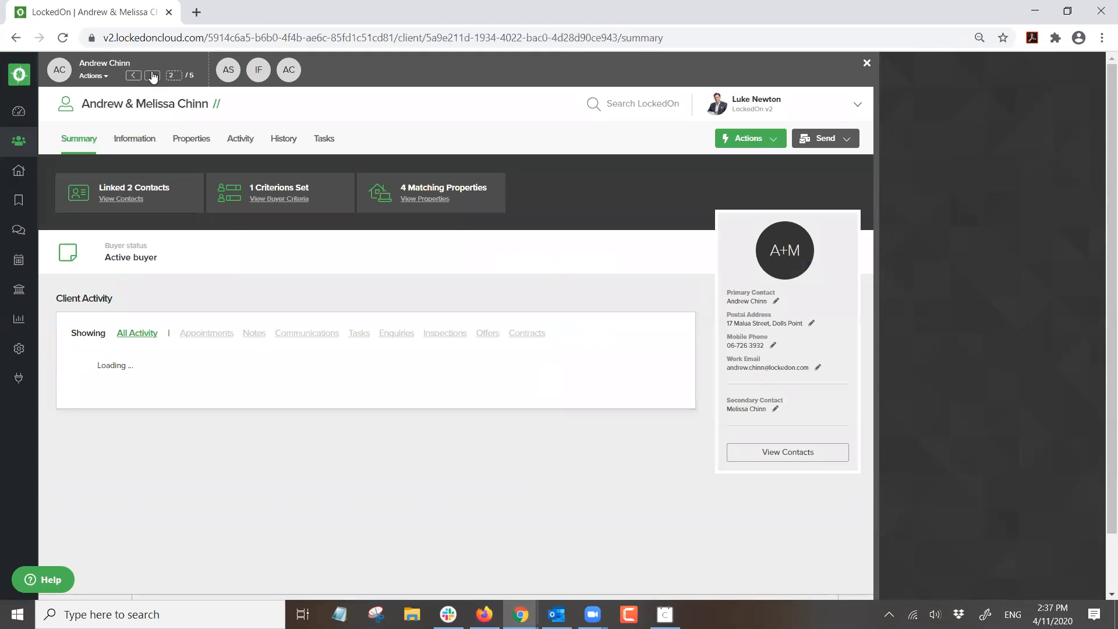
left_click(152, 77)
left_click(153, 77)
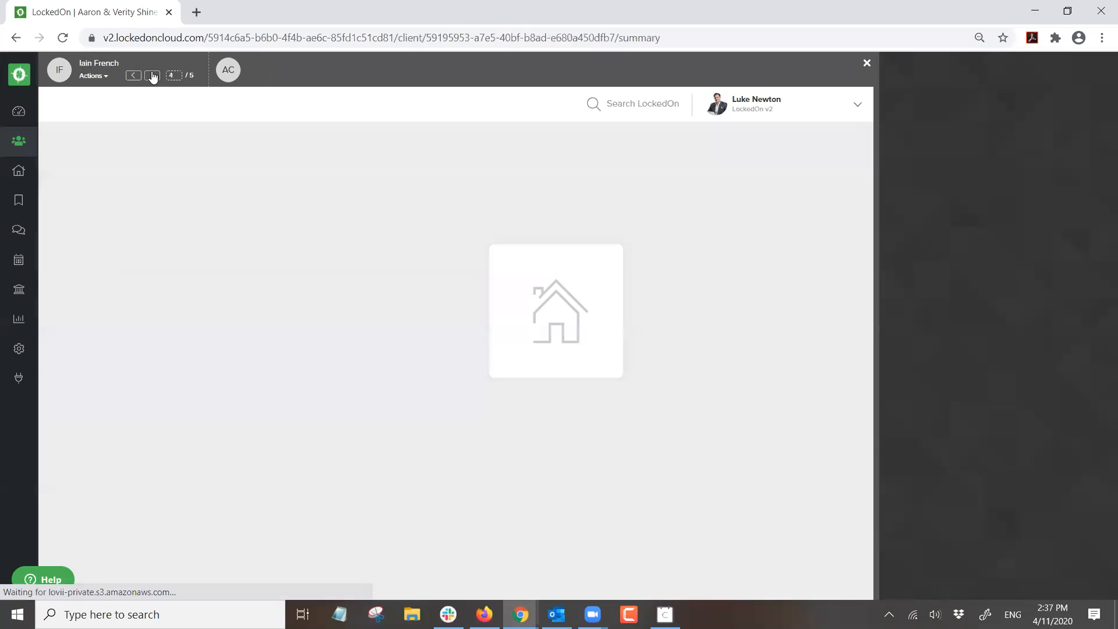
left_click(152, 76)
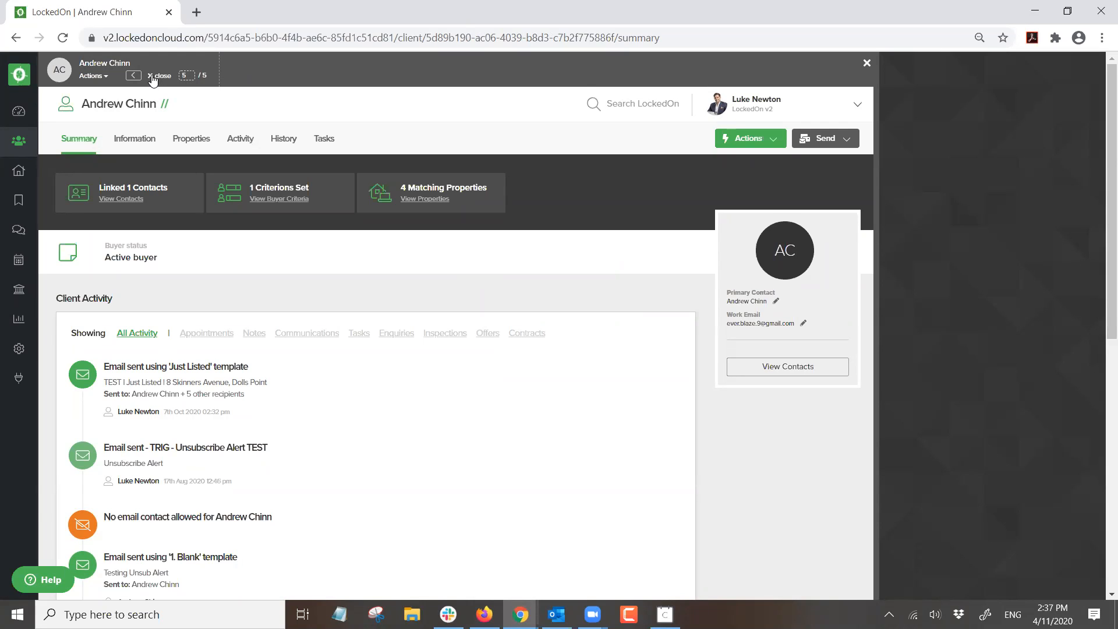
- Close record navigation, search Clients by the agent's name, open their summary, then the Engine Room
left_click(153, 77)
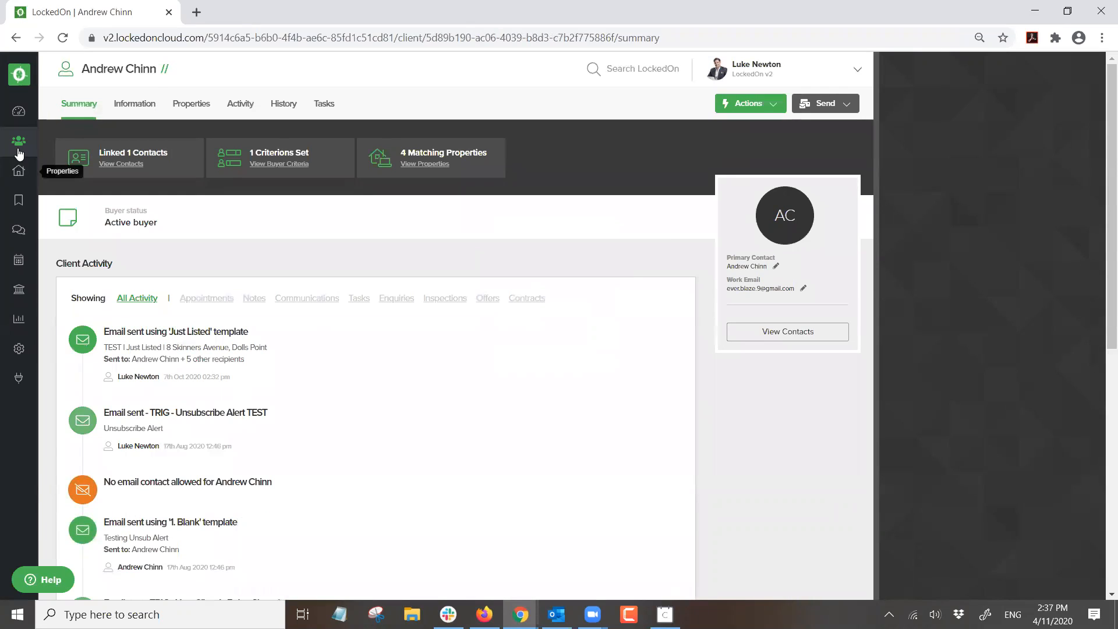
left_click(19, 141)
left_click(148, 103)
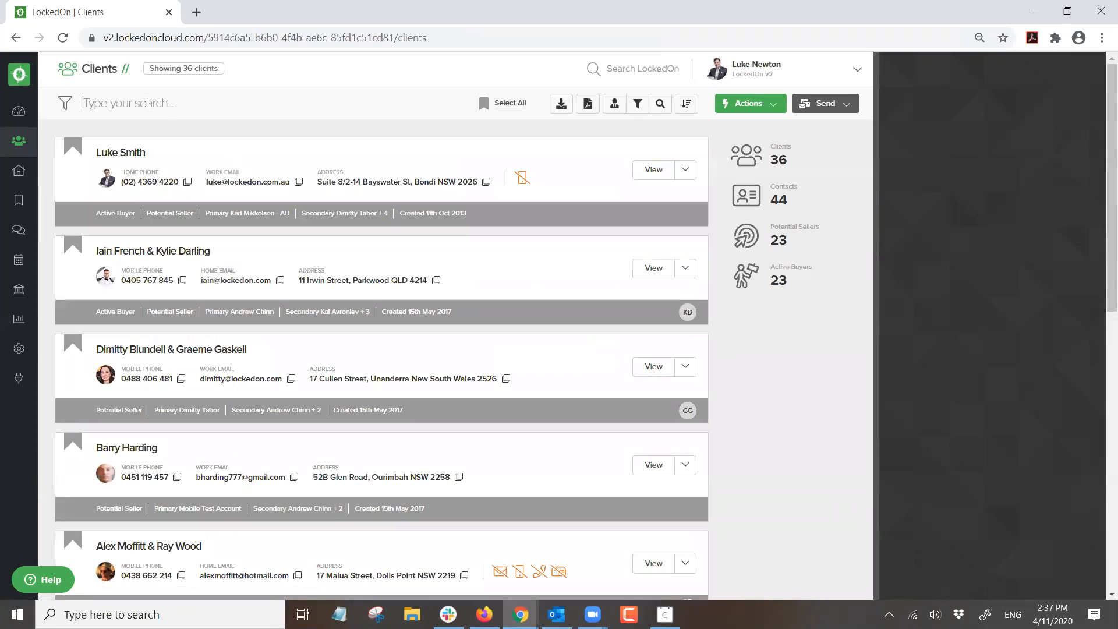
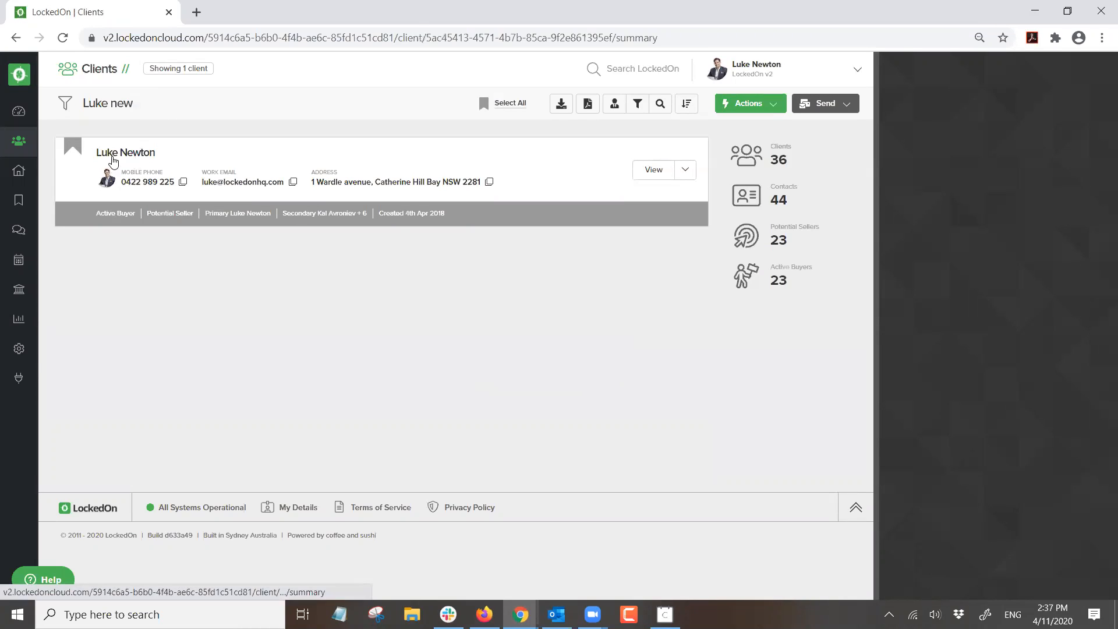
left_click(110, 156)
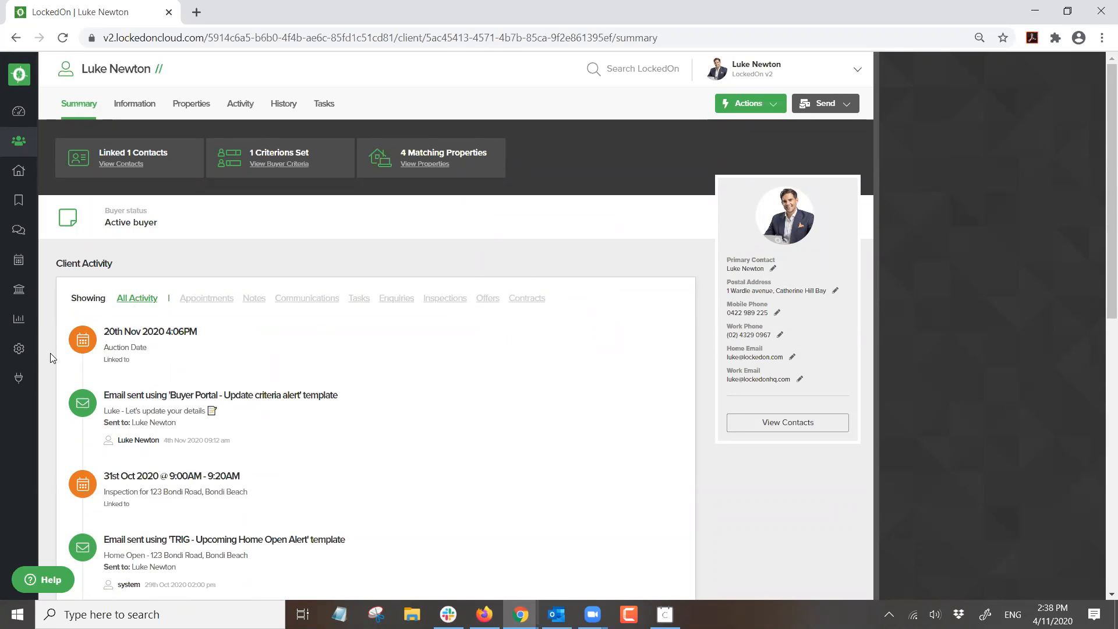
left_click(24, 351)
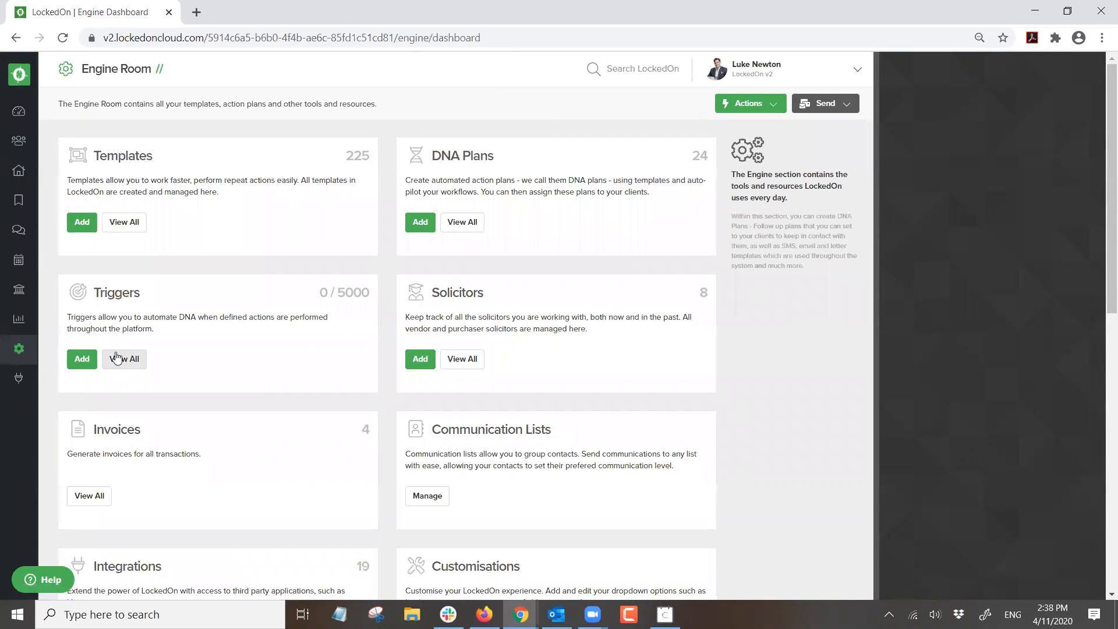
- Edit the Newsletter trigger's schedule event to start on 20/08/2020
left_click(116, 357)
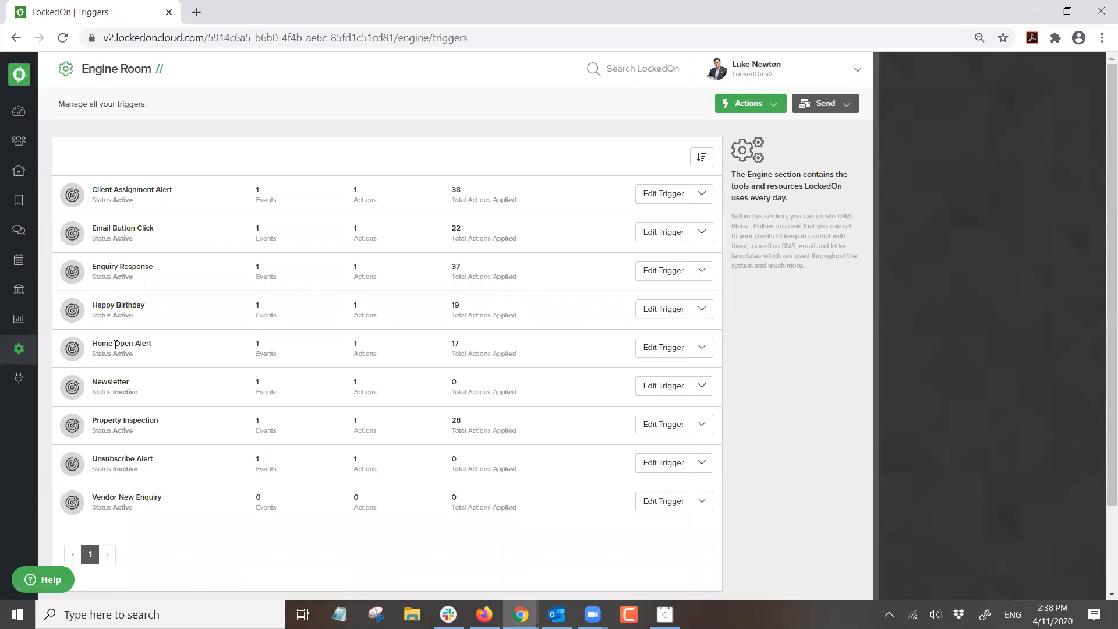
double_click(109, 382)
left_click(656, 388)
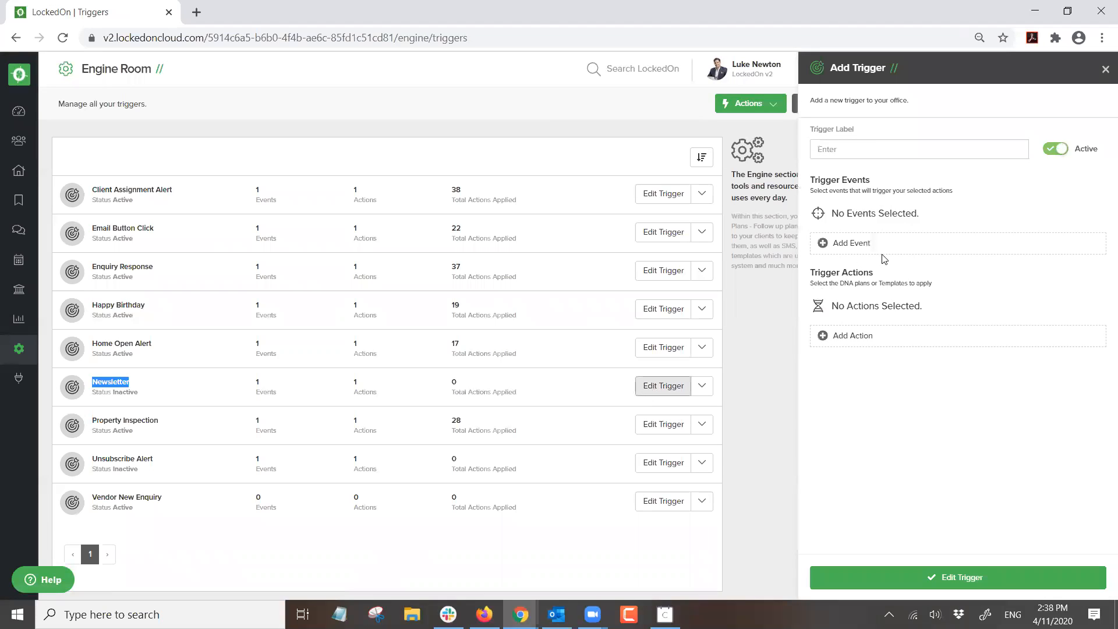
left_click(1078, 213)
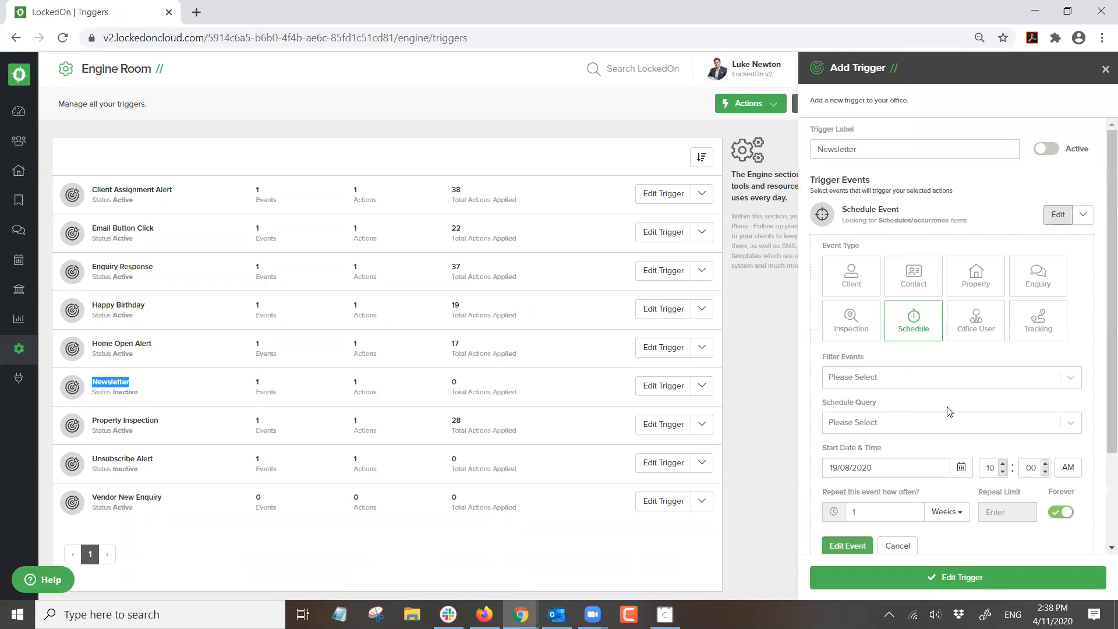
scroll(946, 408, "down", 2)
left_click(961, 347)
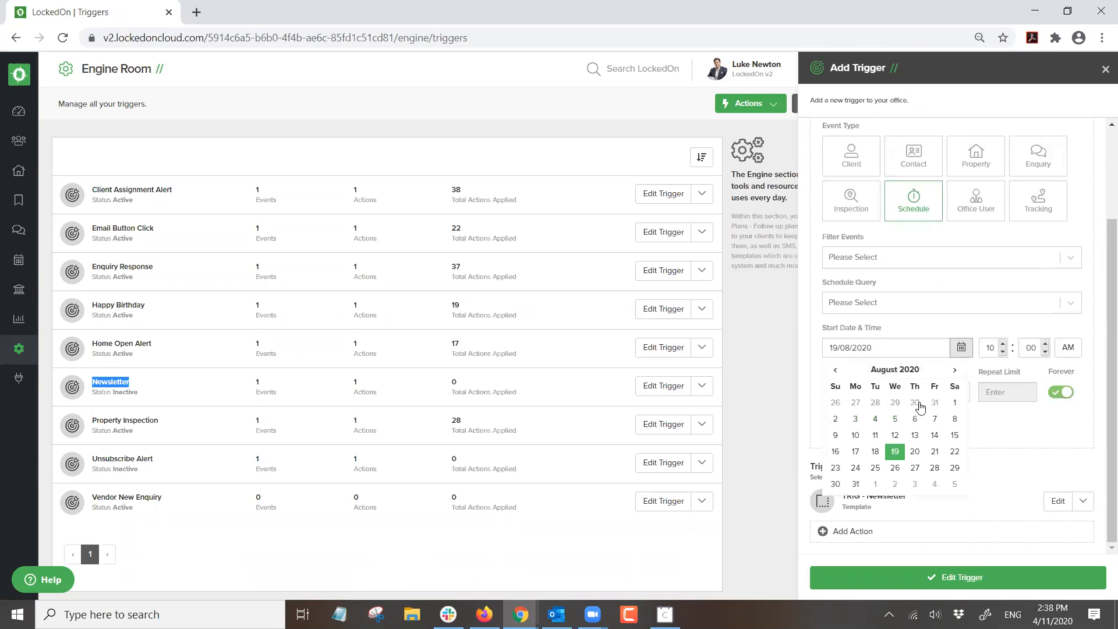
left_click(914, 452)
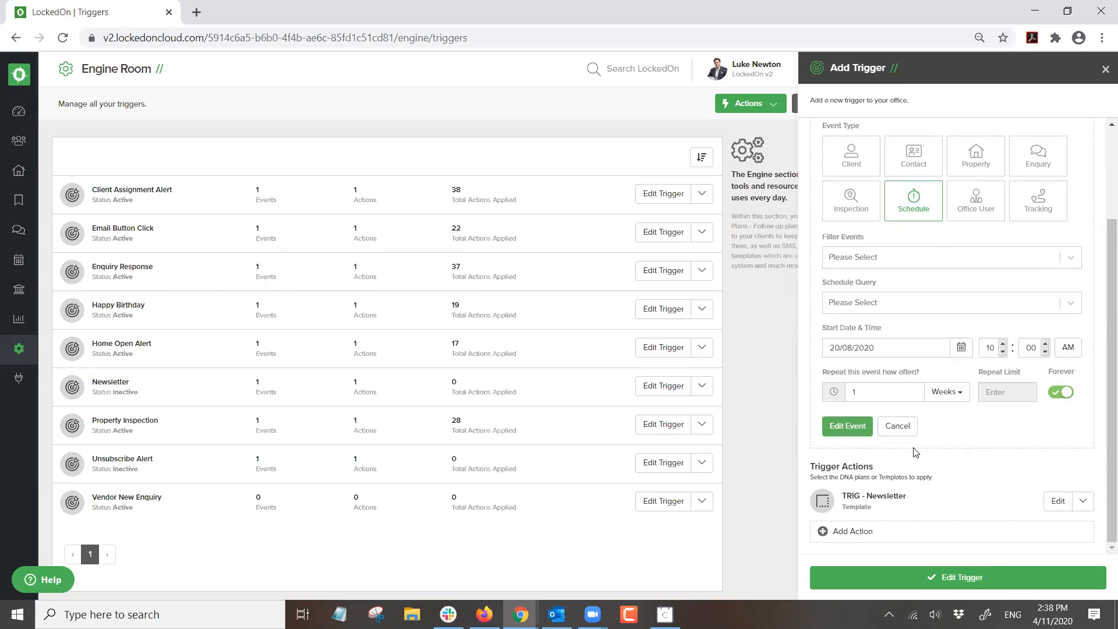
double_click(879, 393)
left_click(869, 429)
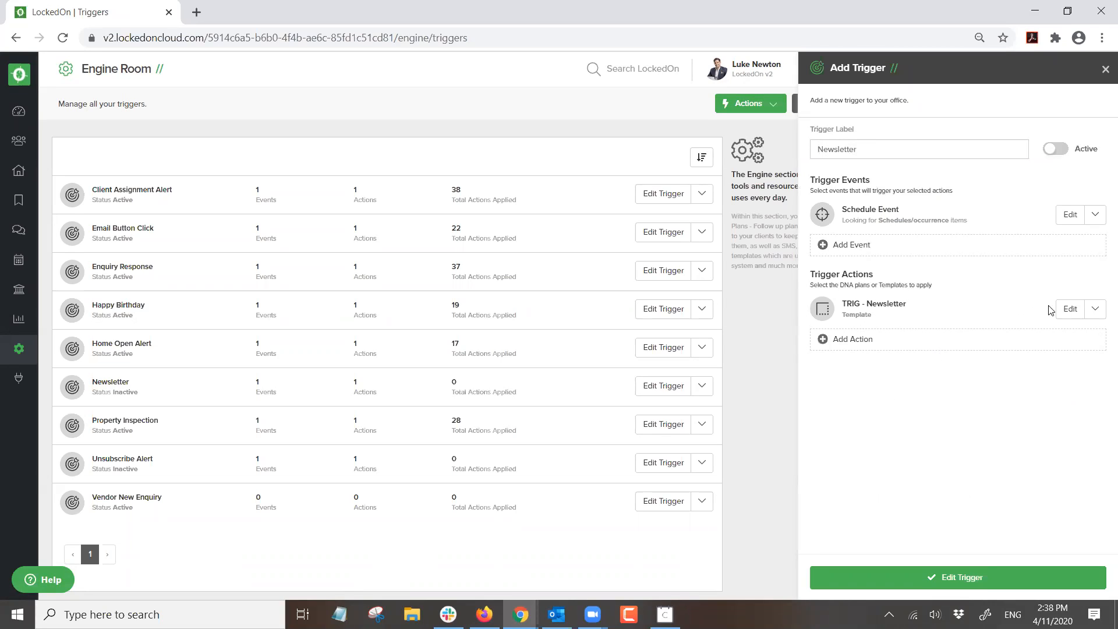
- Check the newsletter action's template, save the Newsletter trigger, and go back to the dashboard
left_click(1069, 309)
left_click(859, 368)
left_click(863, 368)
scroll(879, 364, "down", 3)
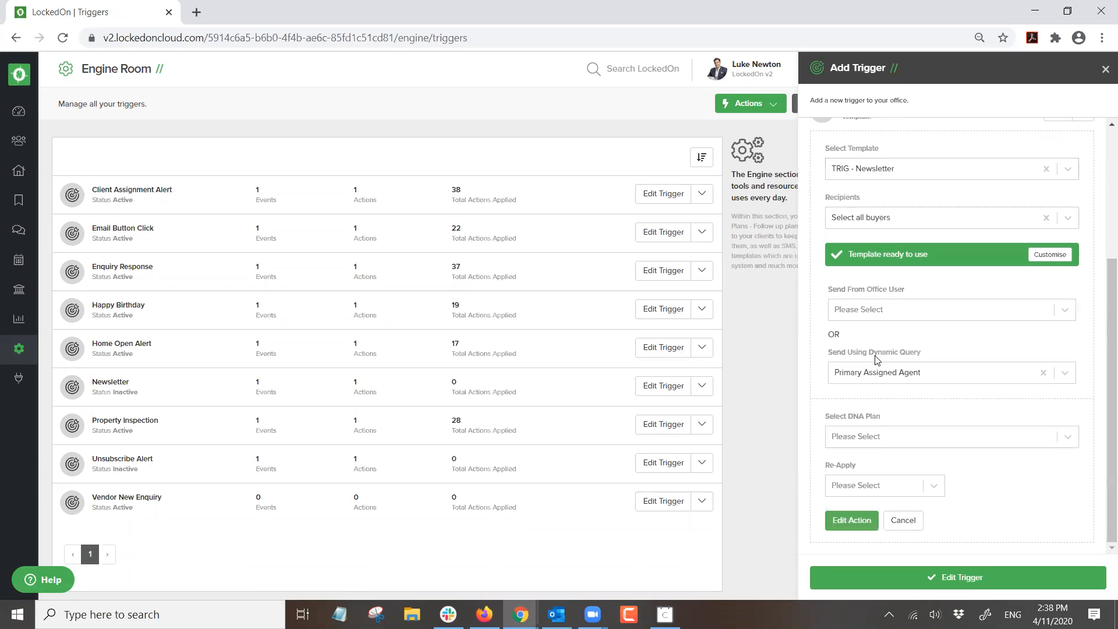
scroll(862, 227, "up", 3)
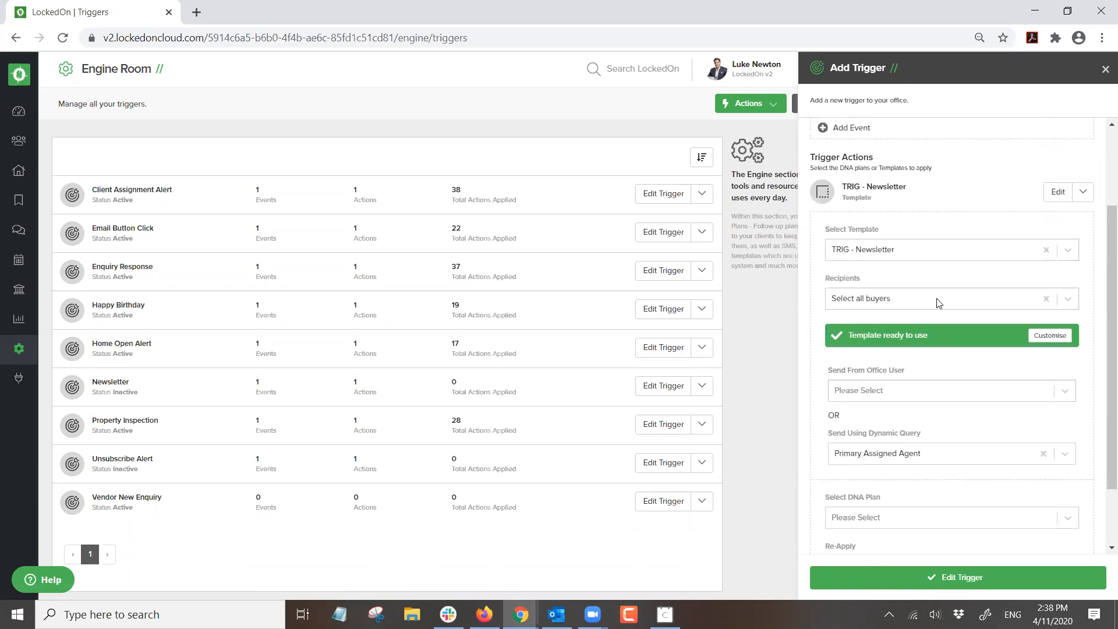
left_click(981, 576)
left_click(18, 74)
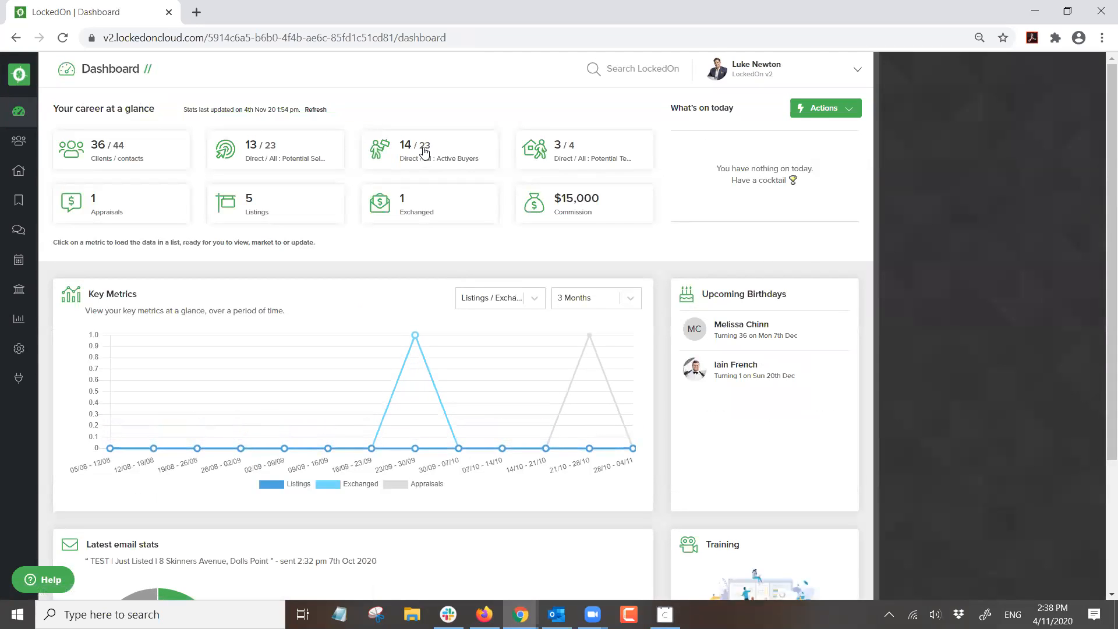
- Start an email to the active buyer clients using the TRIG - Newsletter template
left_click(424, 152)
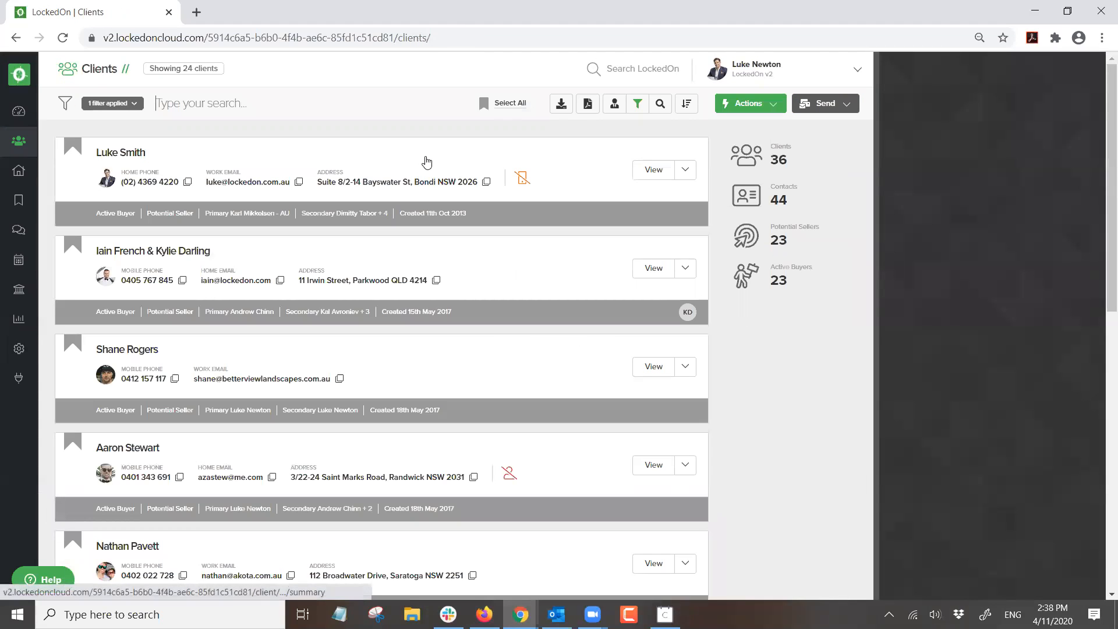
left_click(848, 105)
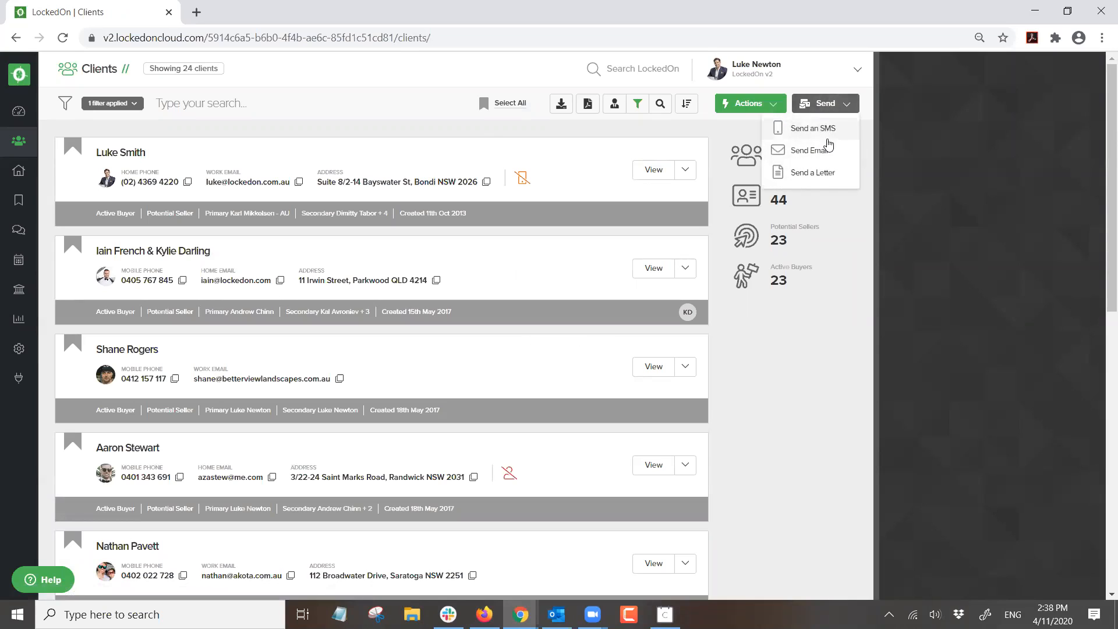
left_click(816, 146)
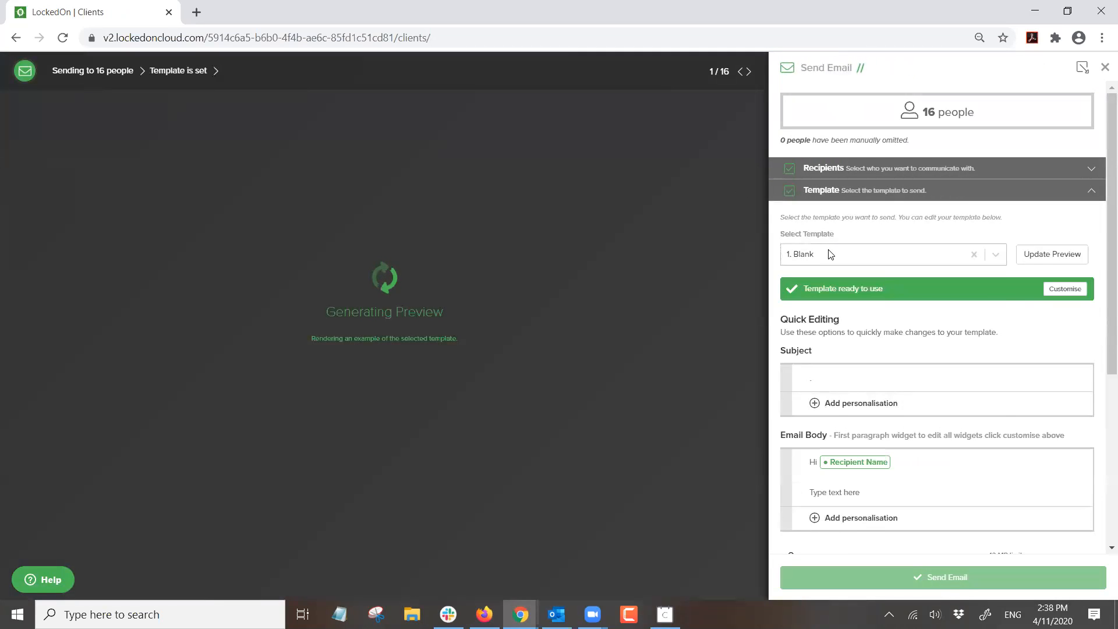
left_click(823, 254)
type("trig")
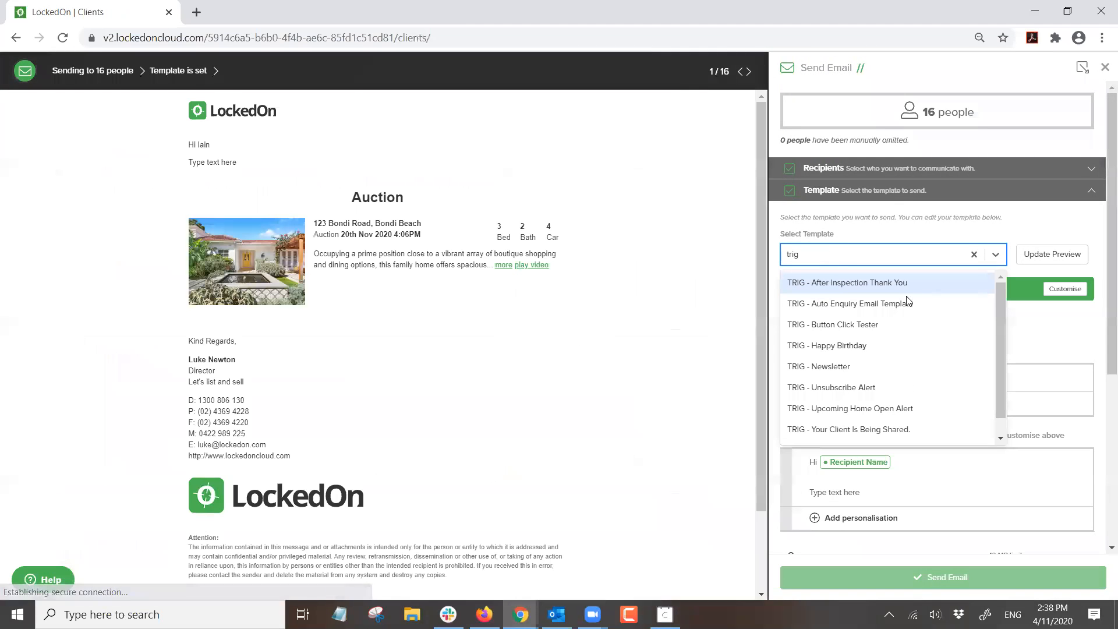
left_click(858, 368)
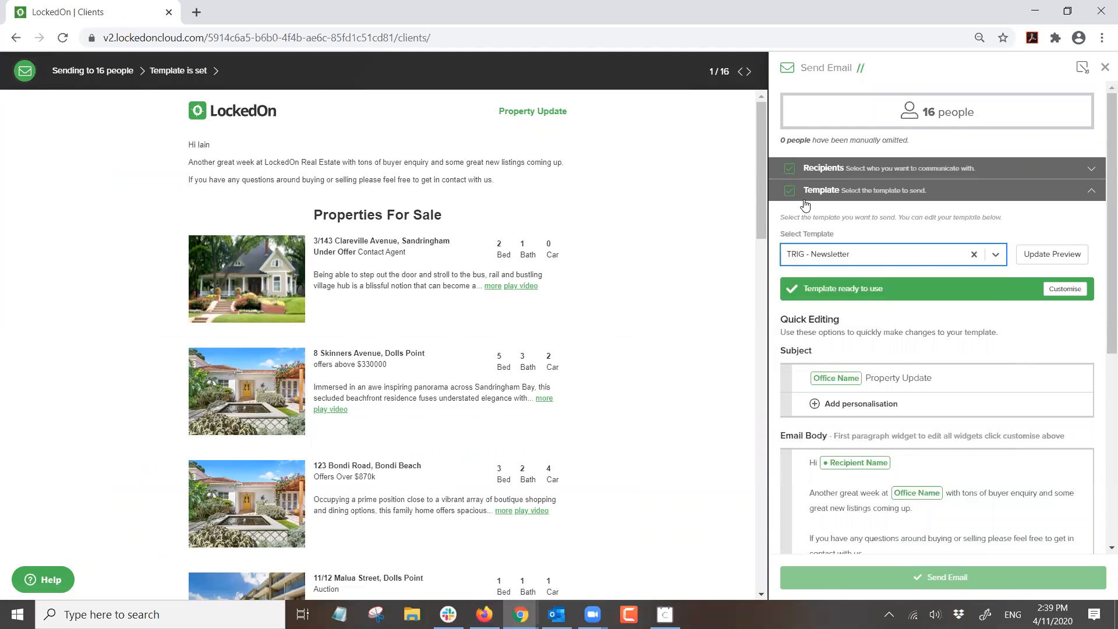
- Scroll through the TRIG - Newsletter preview, then close it without sending
scroll(514, 335, "down", 10)
scroll(514, 334, "up", 10)
scroll(547, 256, "down", 4)
scroll(541, 260, "down", 14)
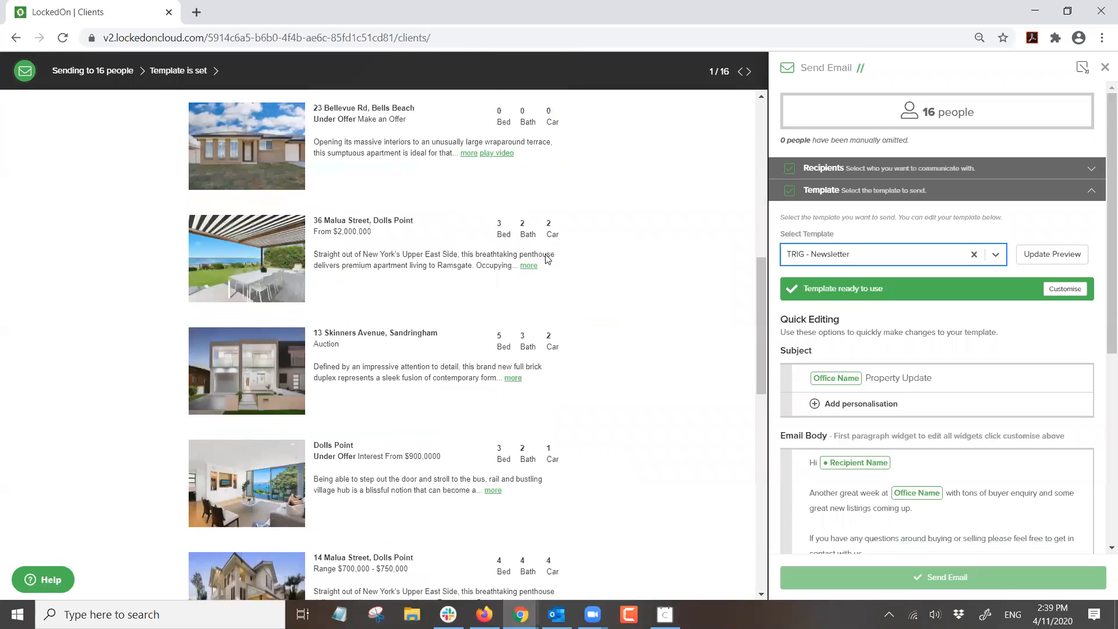
scroll(547, 258, "down", 5)
scroll(547, 259, "up", 10)
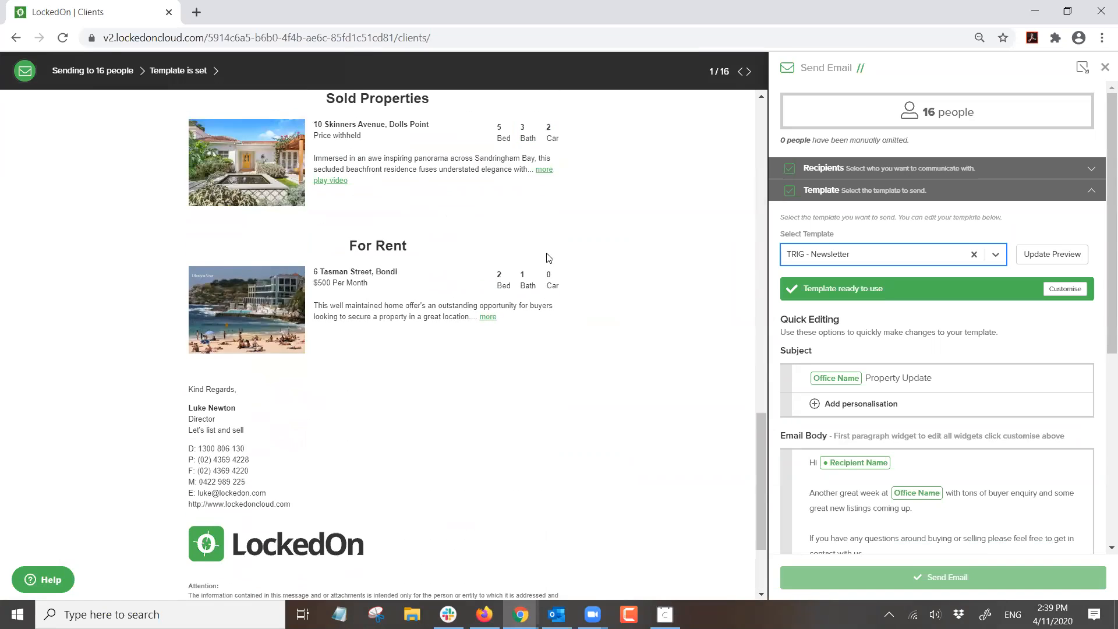
scroll(548, 260, "up", 8)
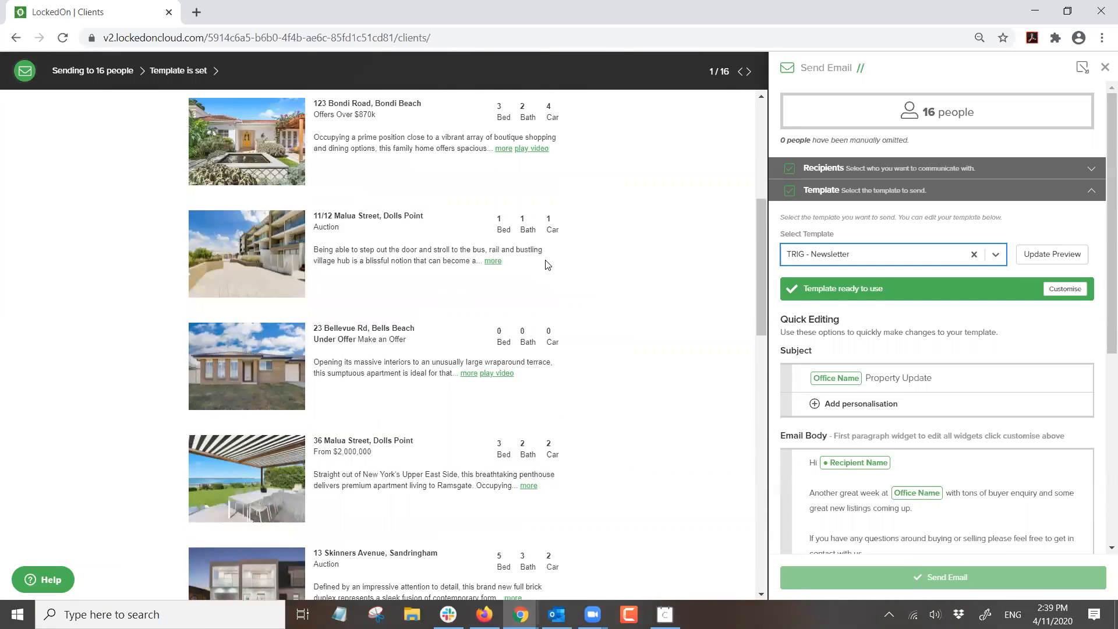
scroll(546, 264, "down", 15)
scroll(542, 262, "up", 7)
scroll(537, 257, "down", 4)
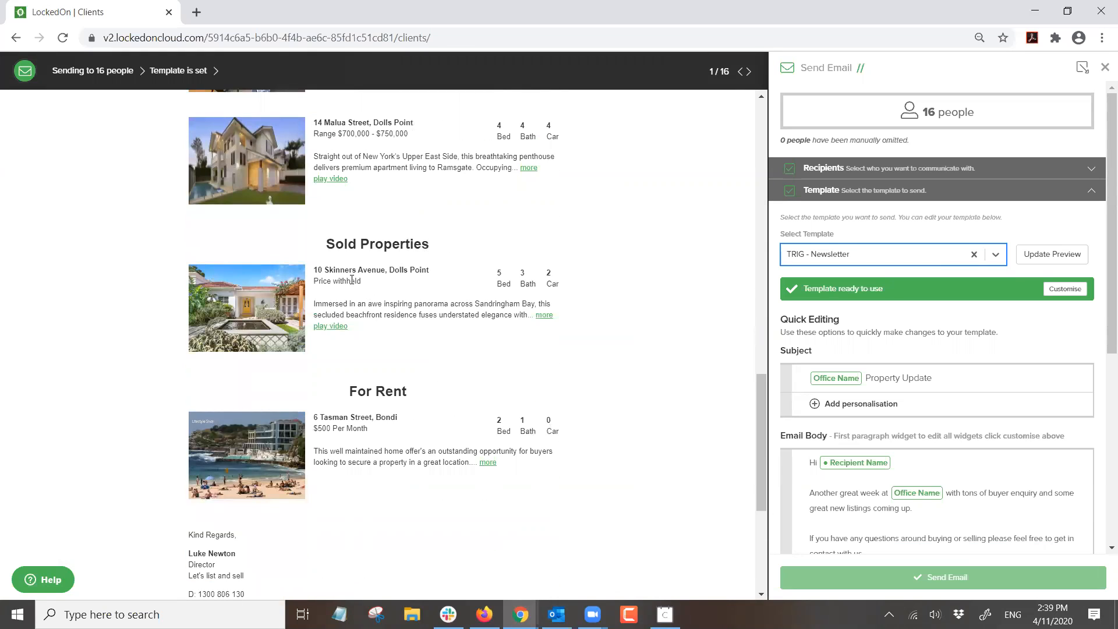
scroll(352, 280, "down", 1)
scroll(370, 349, "up", 10)
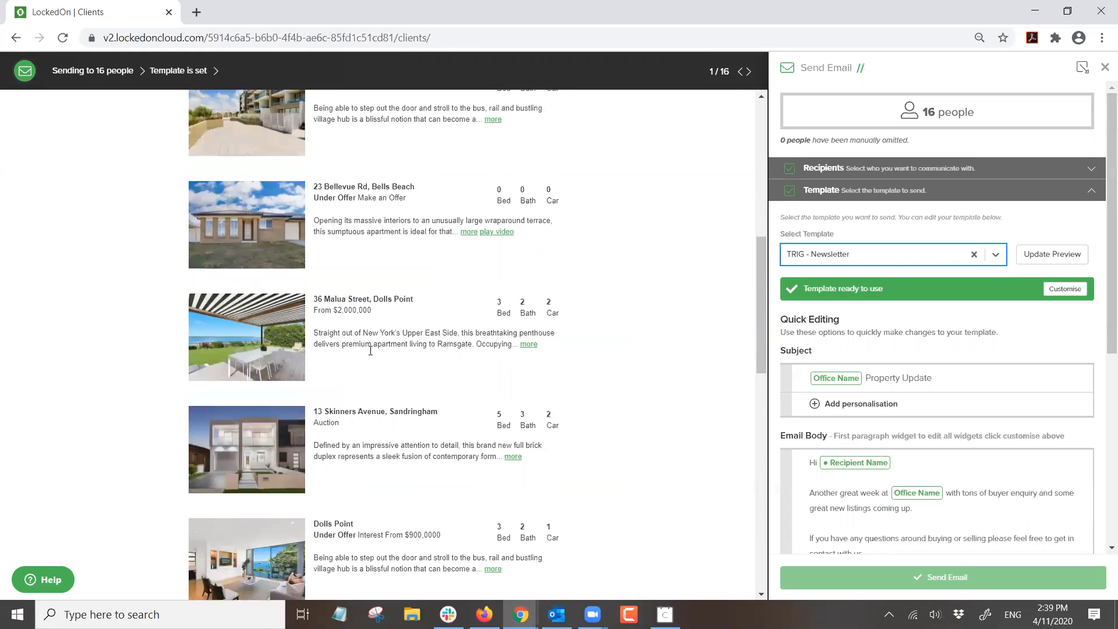
scroll(370, 349, "up", 10)
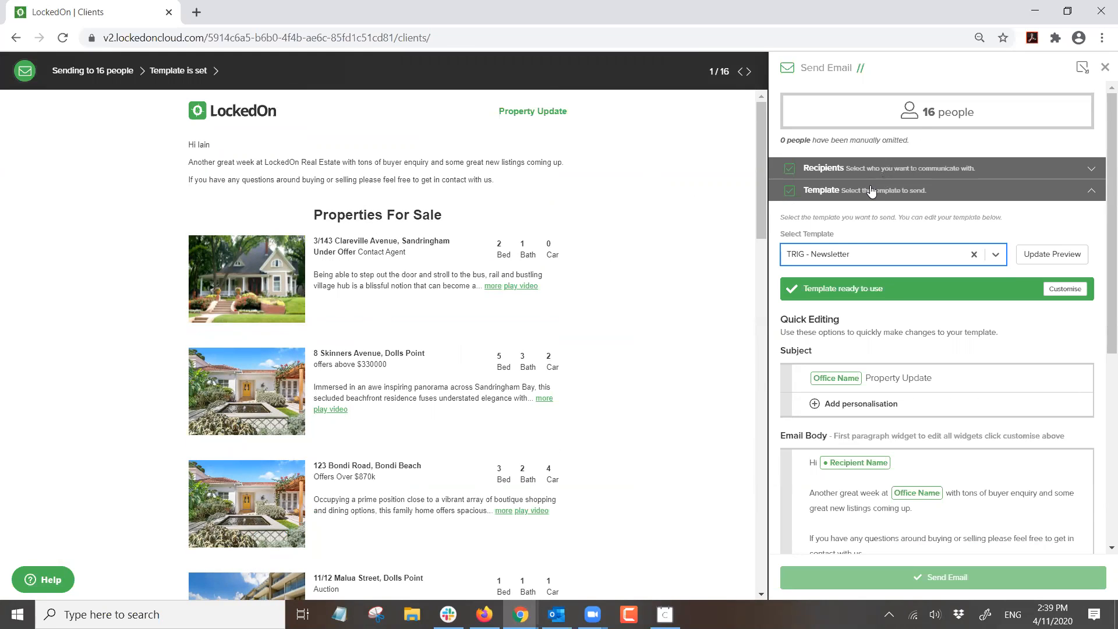
left_click(1104, 68)
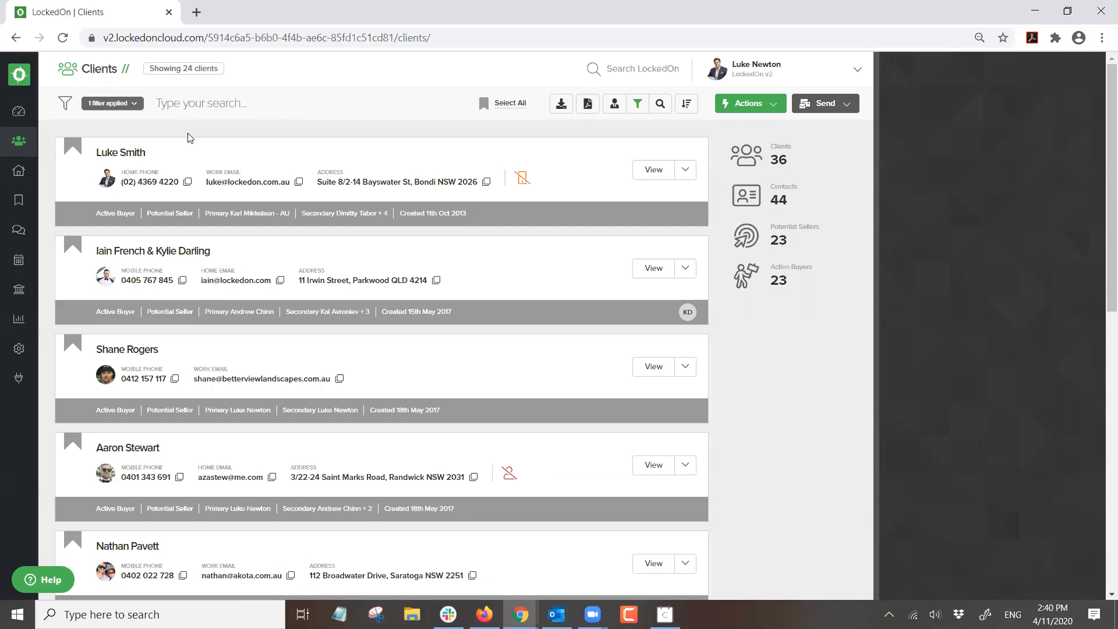
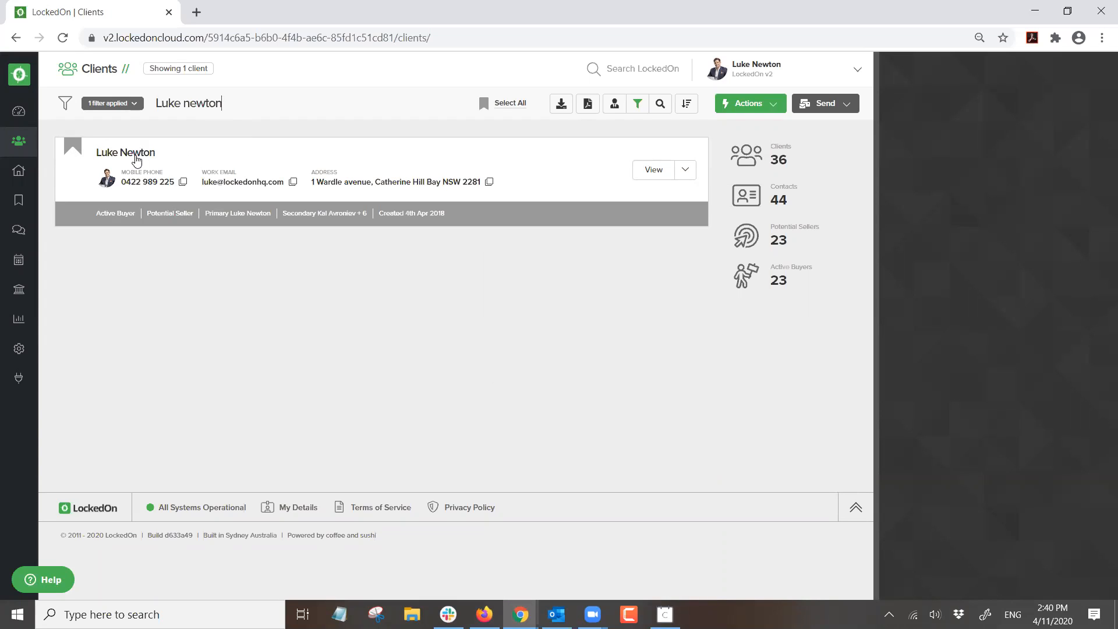
left_click(136, 155)
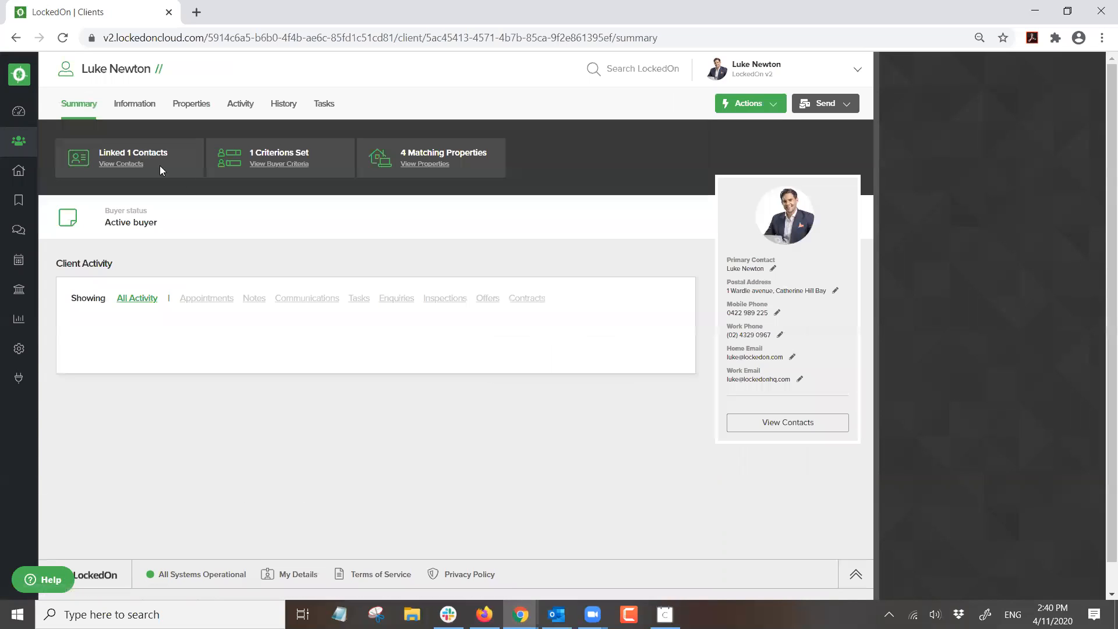
left_click(244, 108)
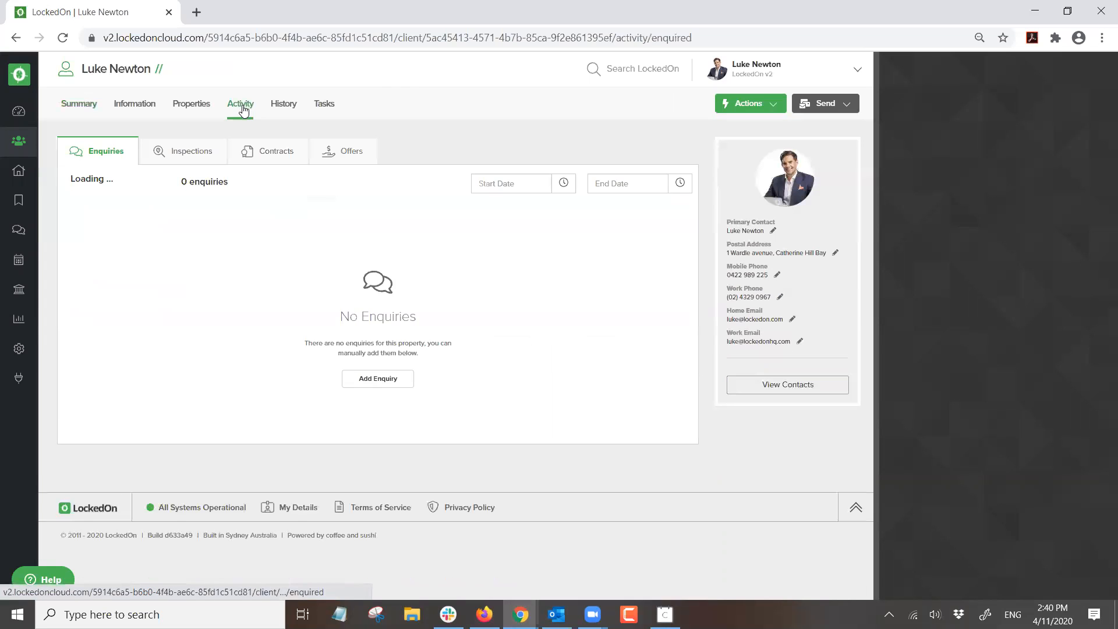
left_click(147, 227)
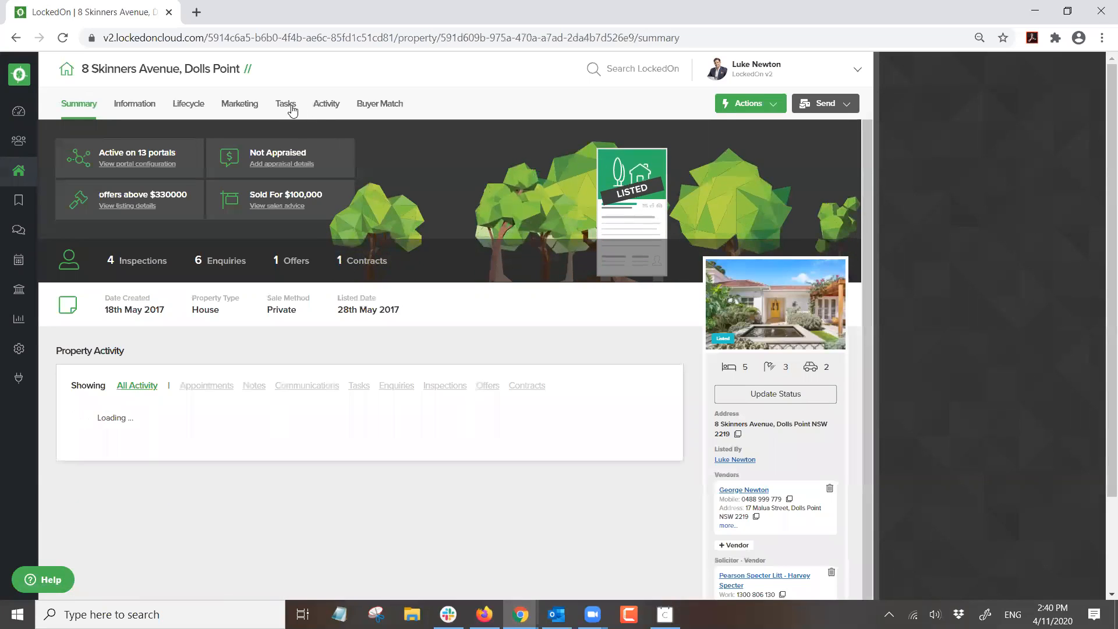
- Add a 7 November 2020 open inspection to the property, then list the Engine Room triggers
left_click(239, 105)
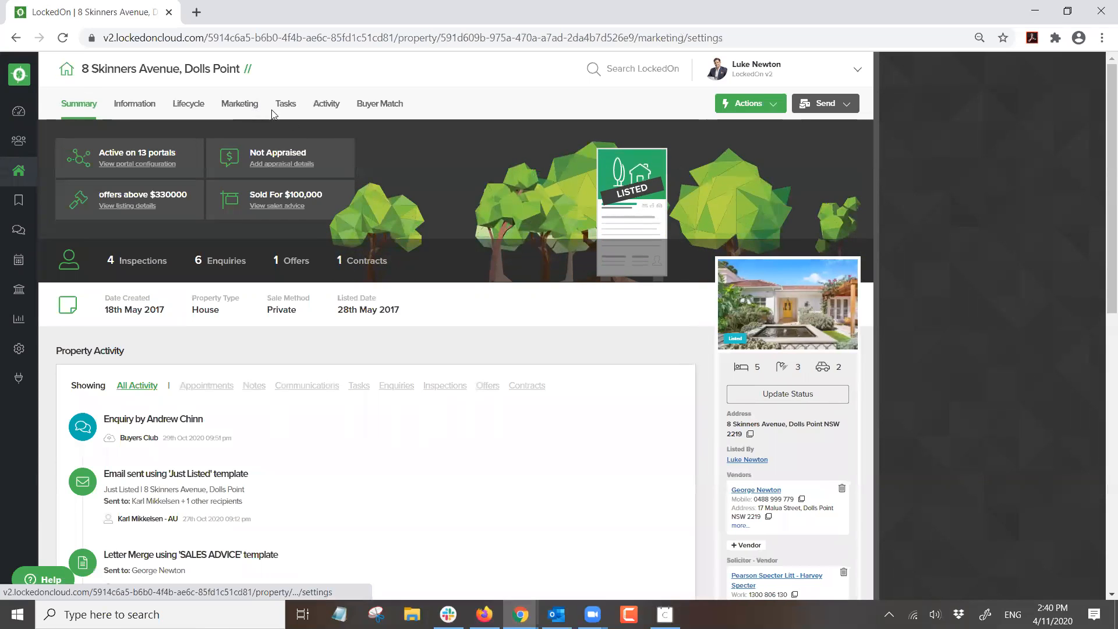
left_click(485, 155)
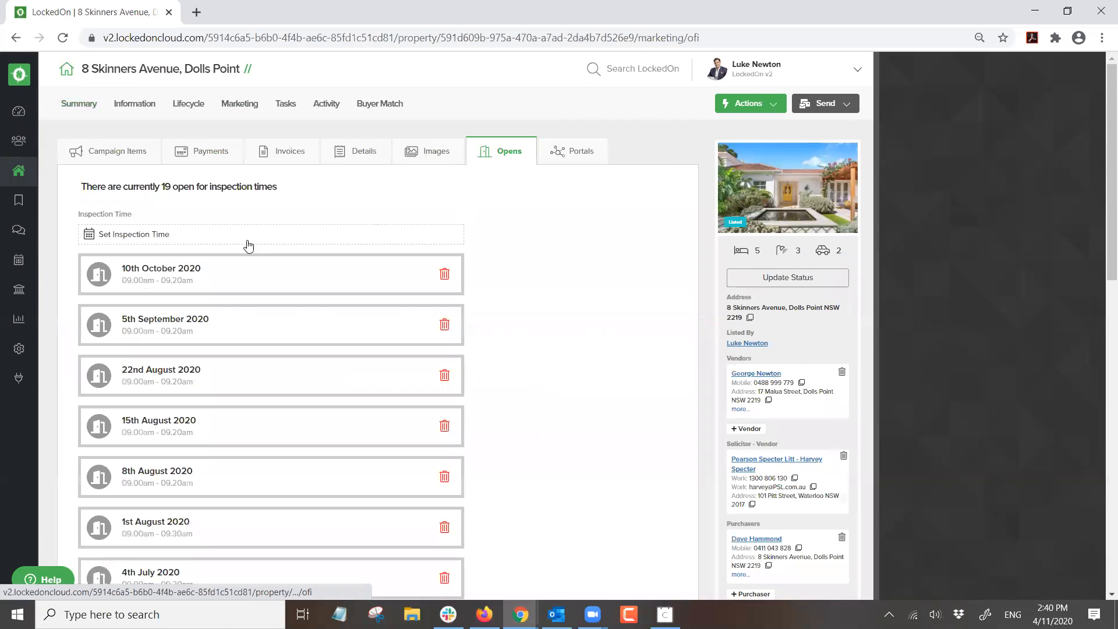
left_click(135, 235)
left_click(976, 231)
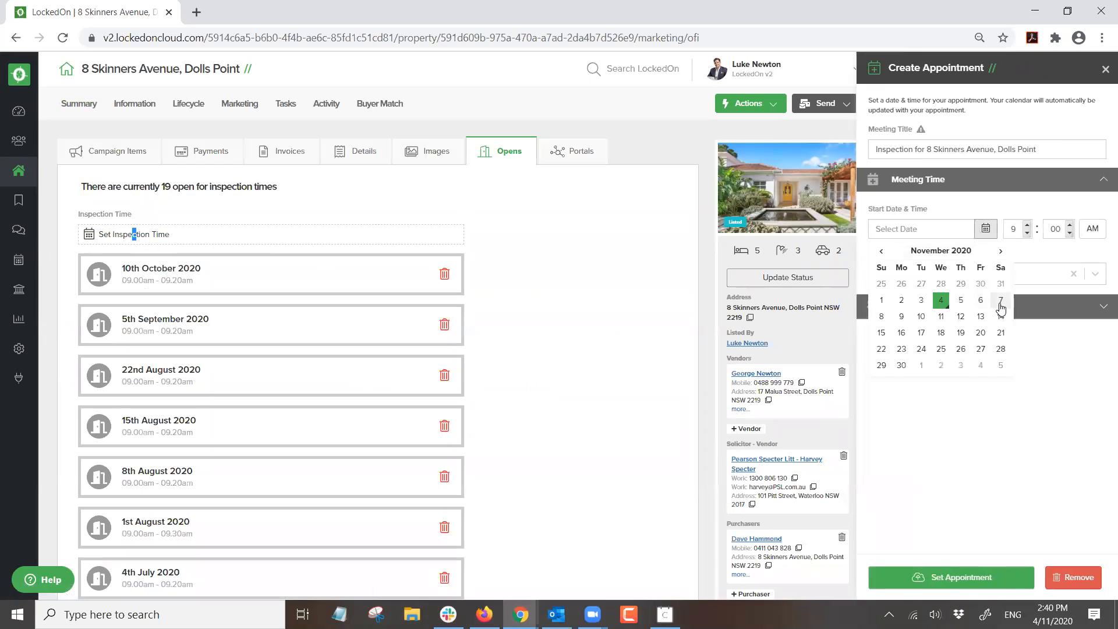
left_click(971, 301)
left_click(954, 577)
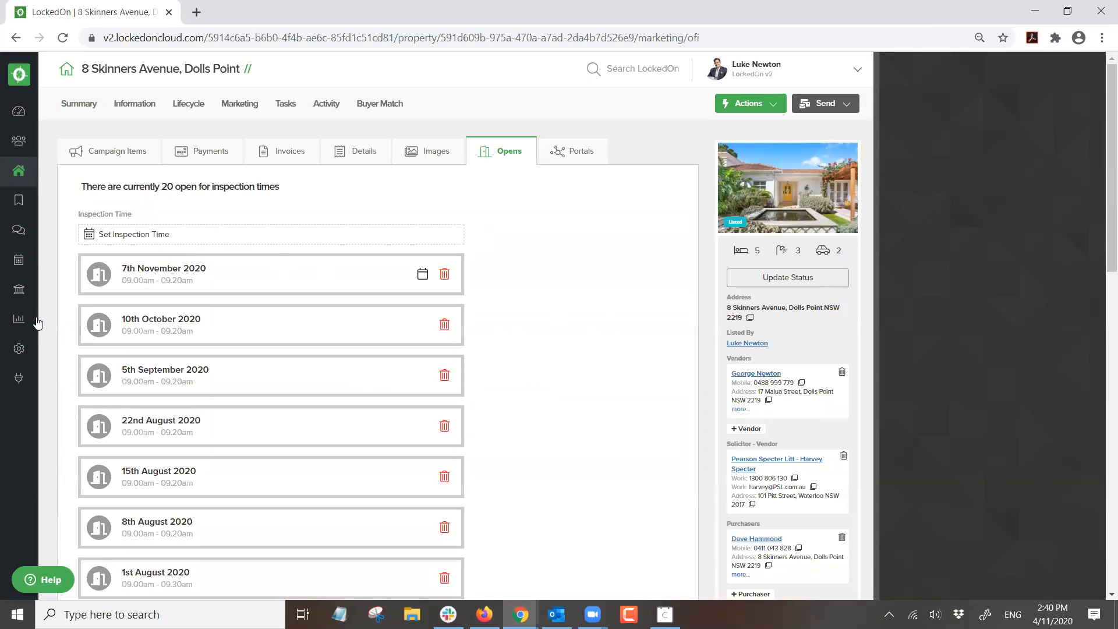
left_click(19, 348)
left_click(130, 359)
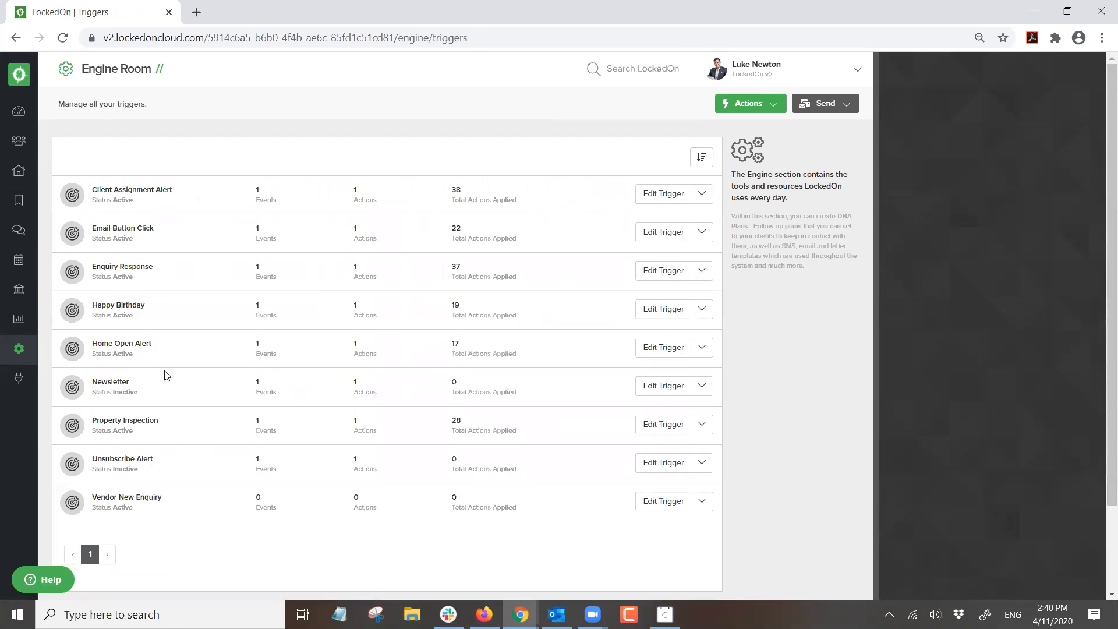
- Review the Home Open Alert trigger's schedule event and close it without changes
left_click(658, 348)
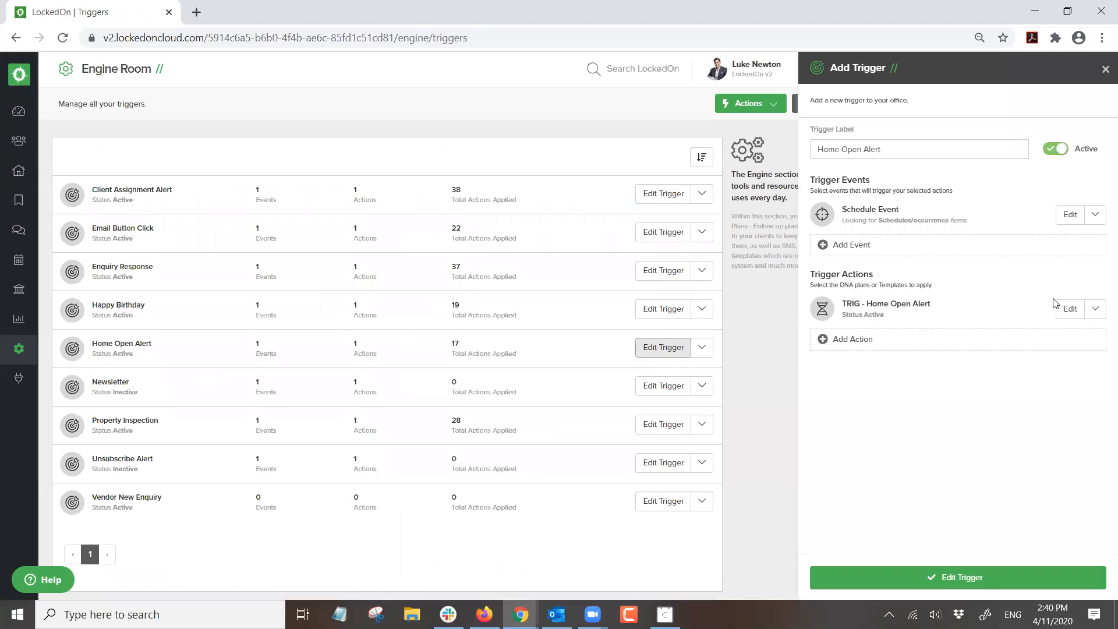
left_click(1069, 213)
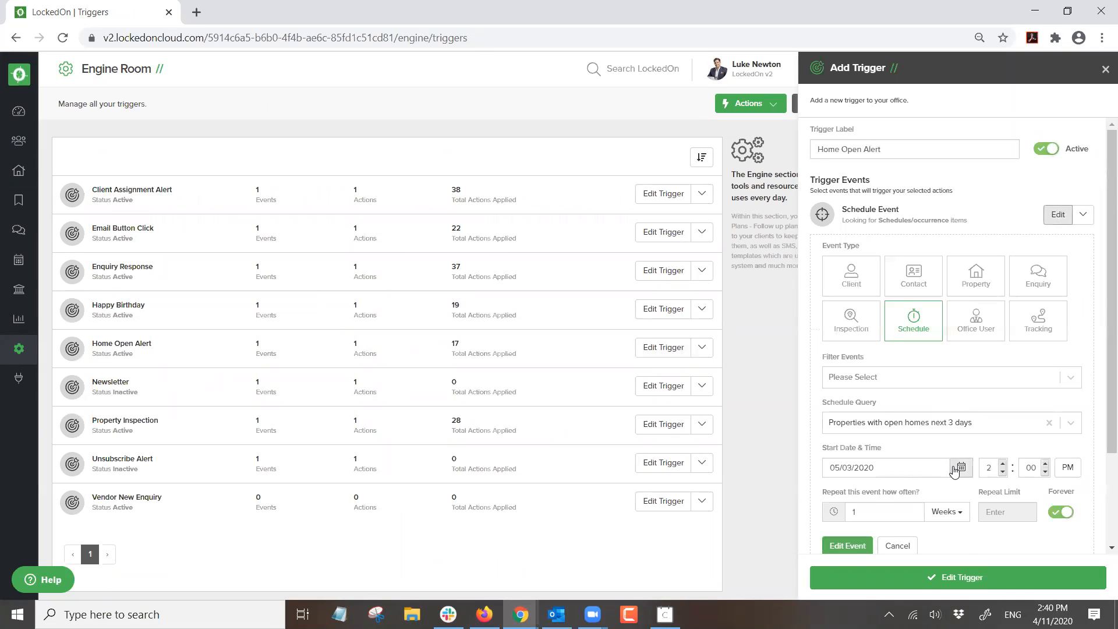
left_click(960, 467)
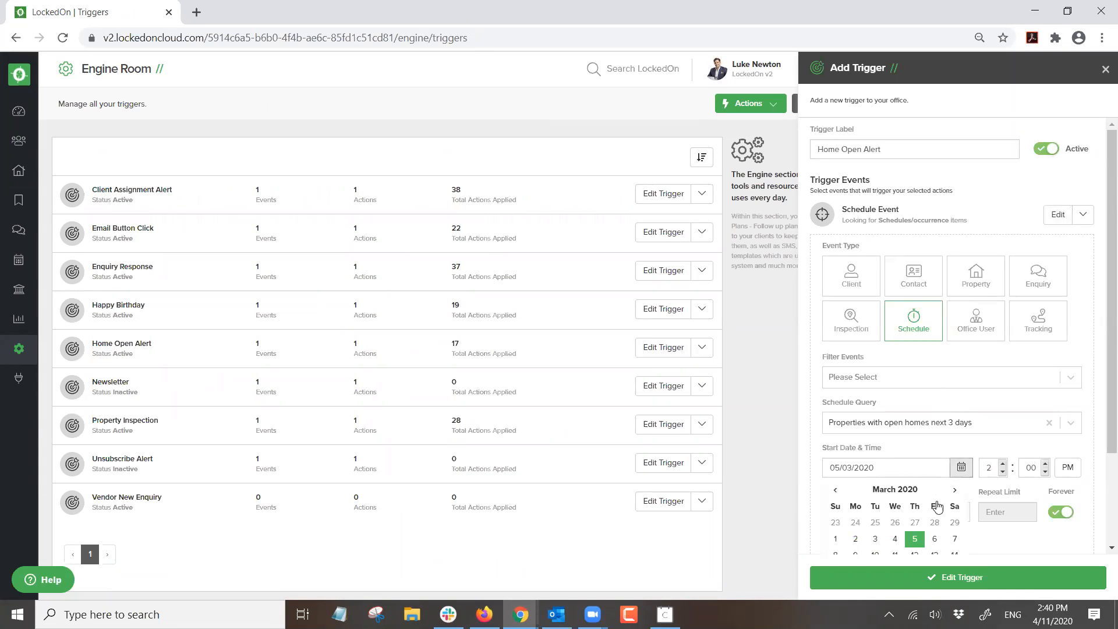
left_click(992, 453)
scroll(951, 423, "down", 2)
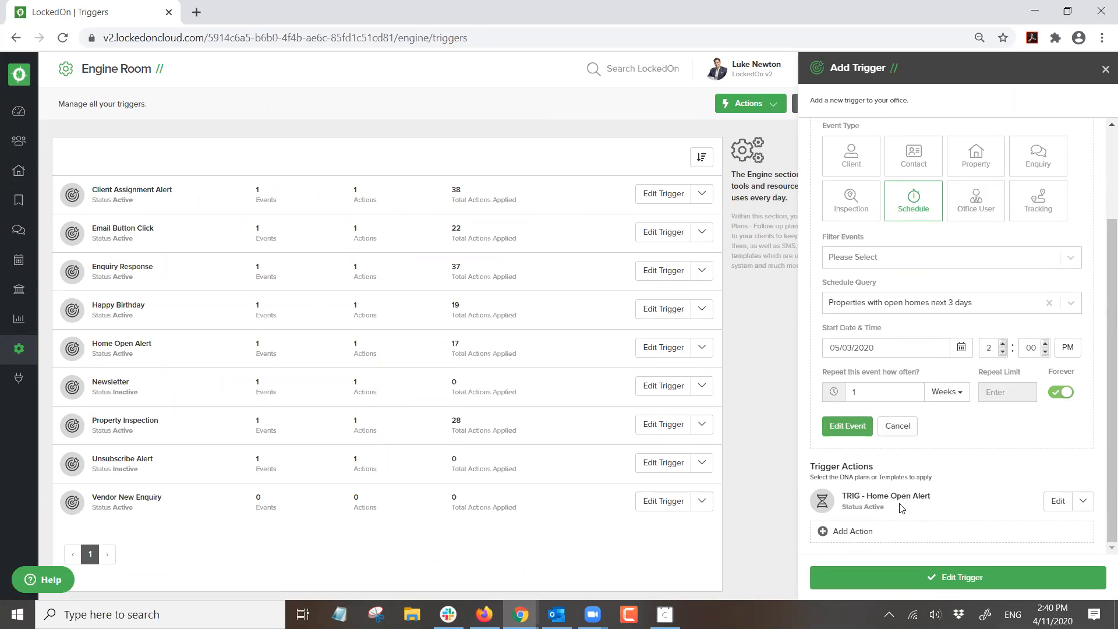
left_click(1105, 69)
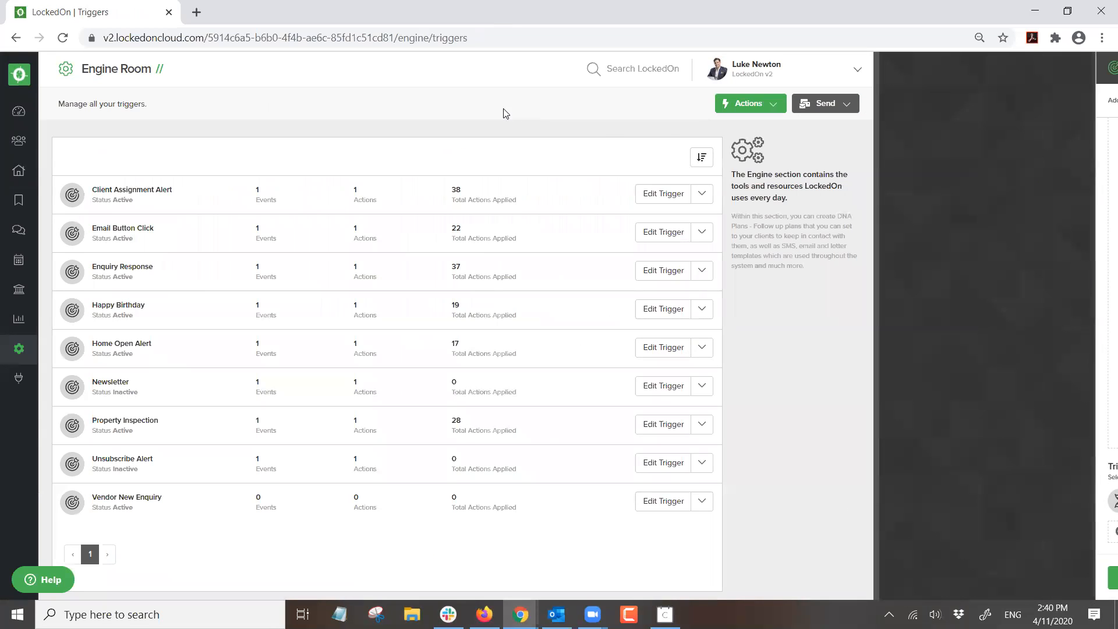
left_click(19, 170)
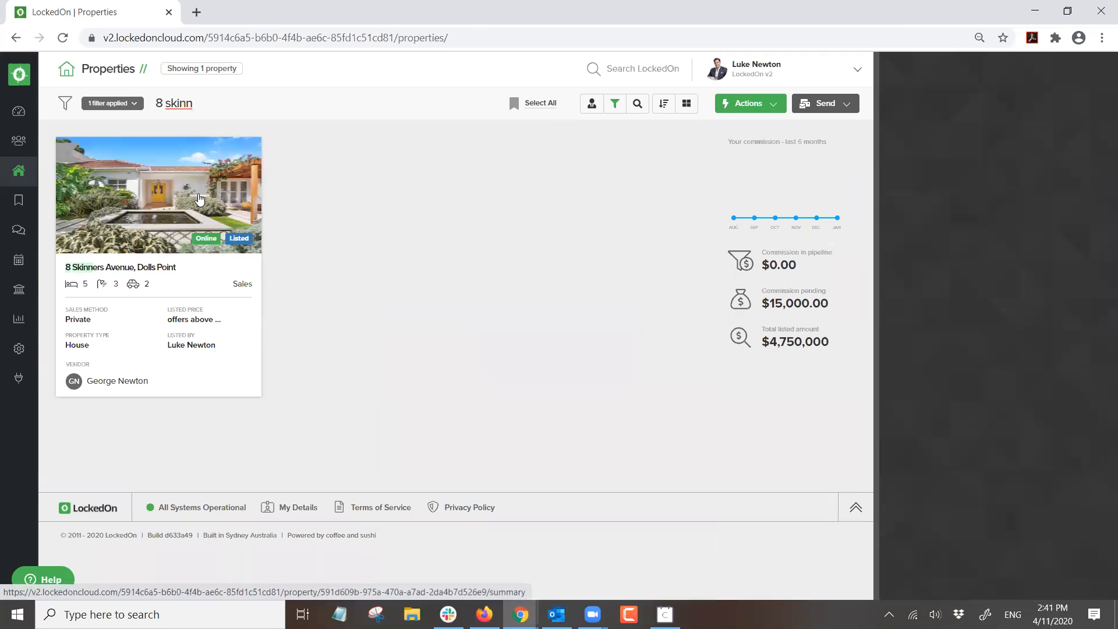
left_click(164, 200)
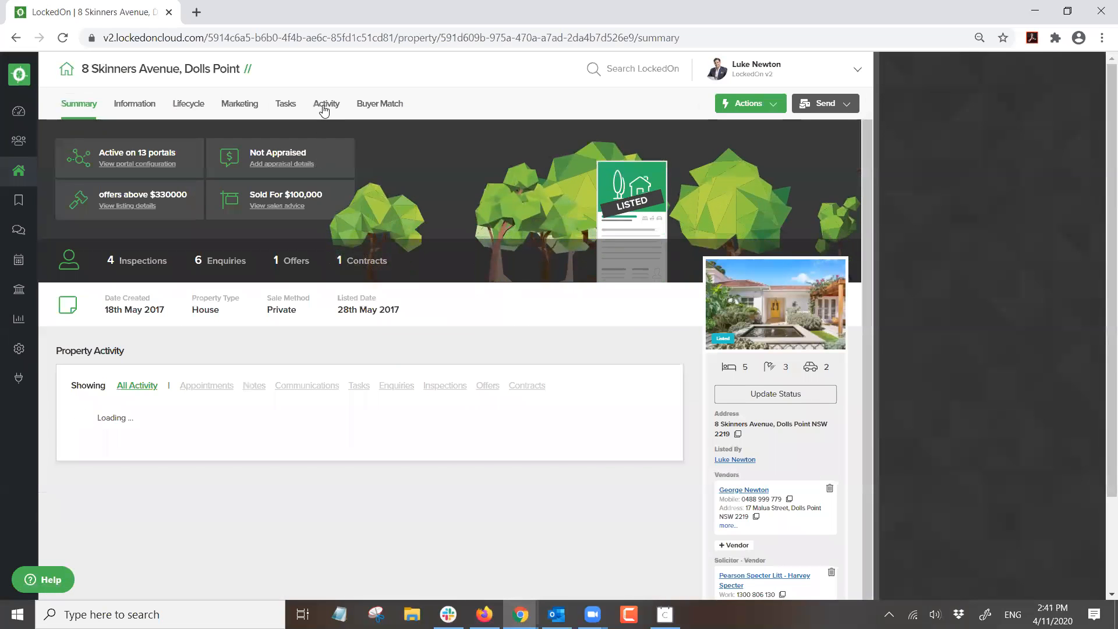
- Start an email to the property's enquirers with the TRIG - Upcoming Home Open Alert template
left_click(324, 106)
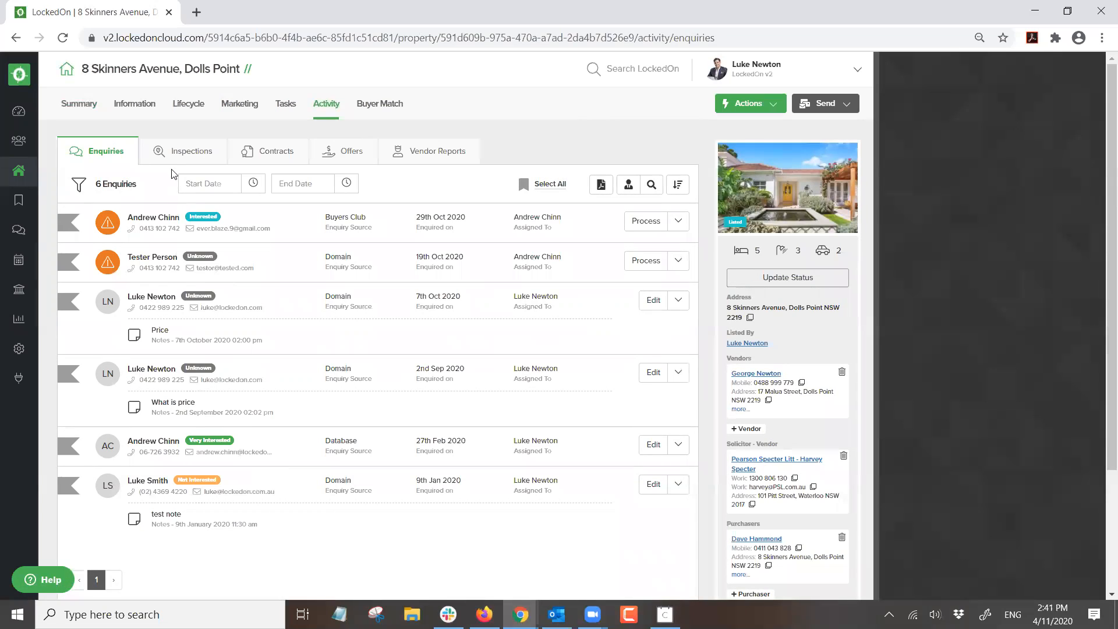
left_click(188, 157)
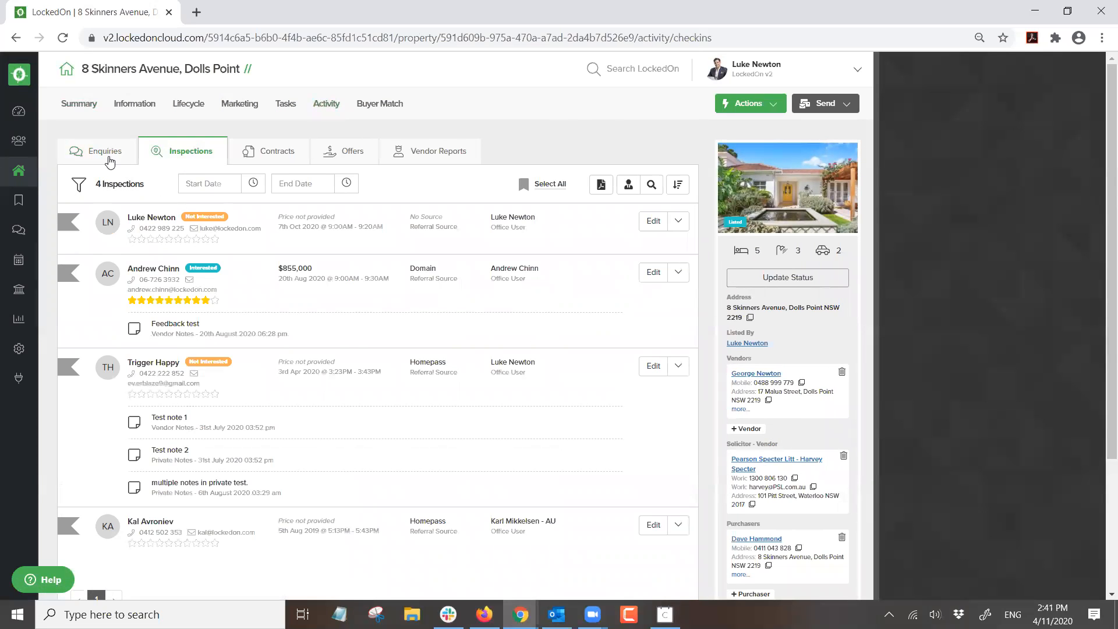
left_click(108, 159)
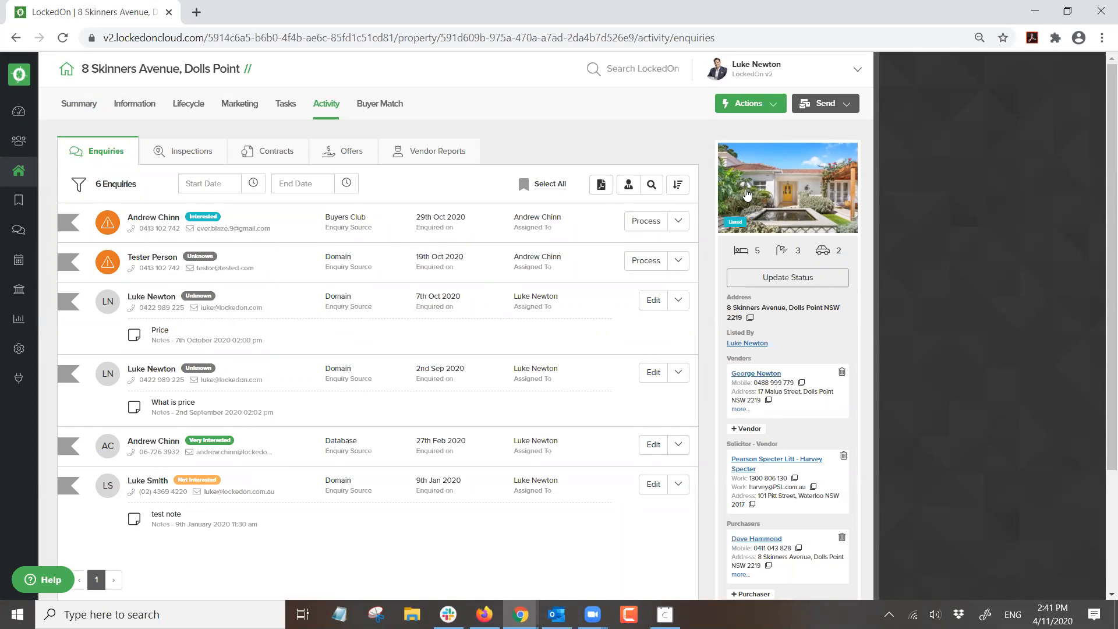
left_click(823, 107)
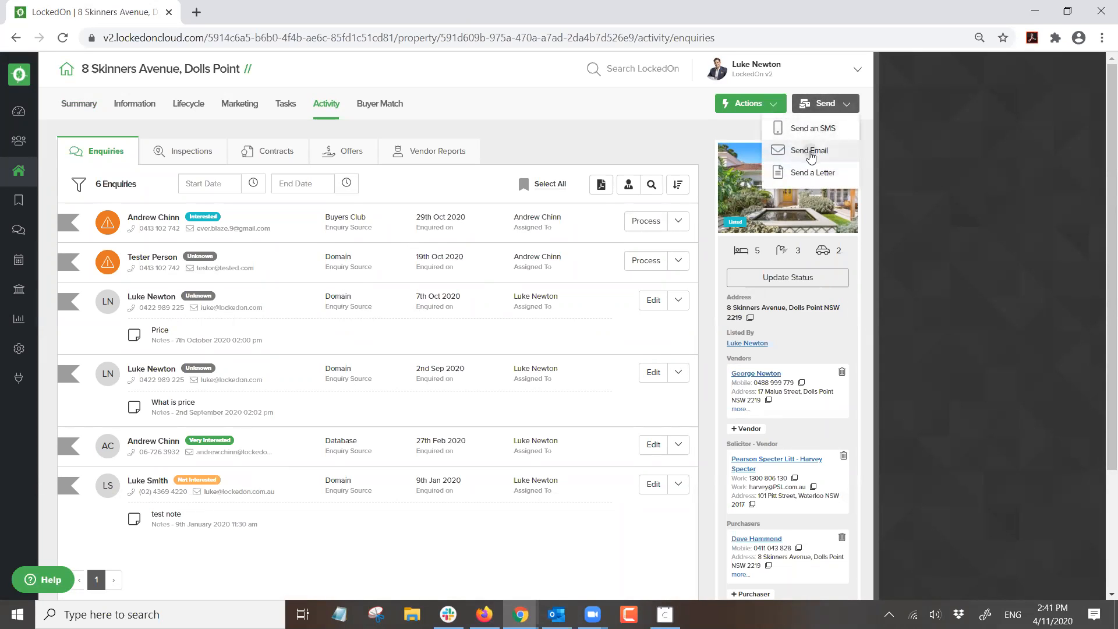
left_click(809, 150)
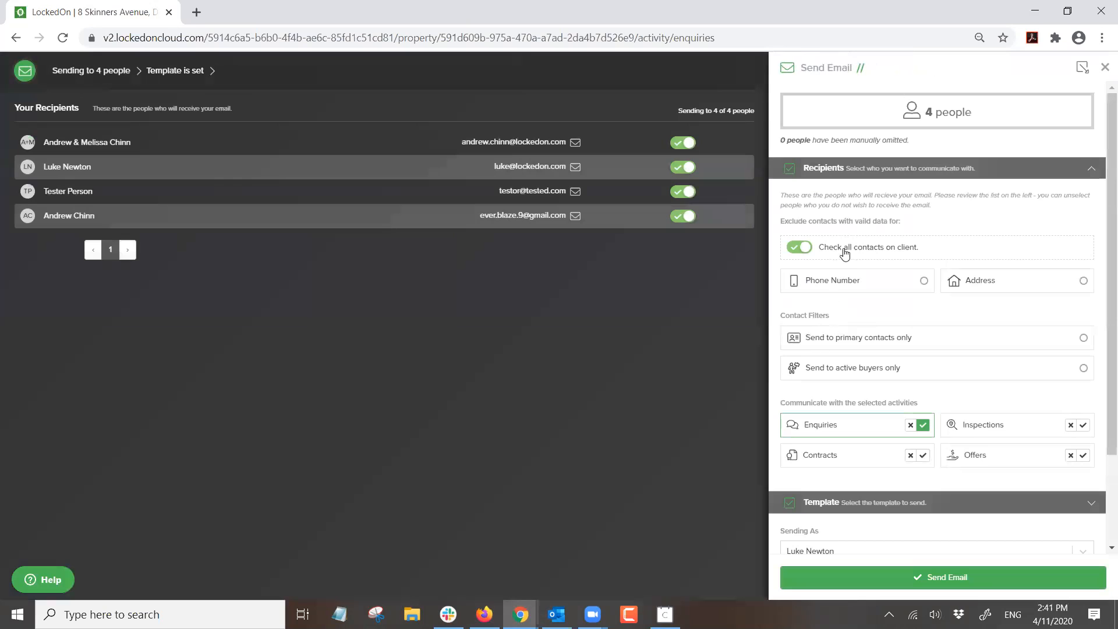
left_click(849, 170)
left_click(822, 192)
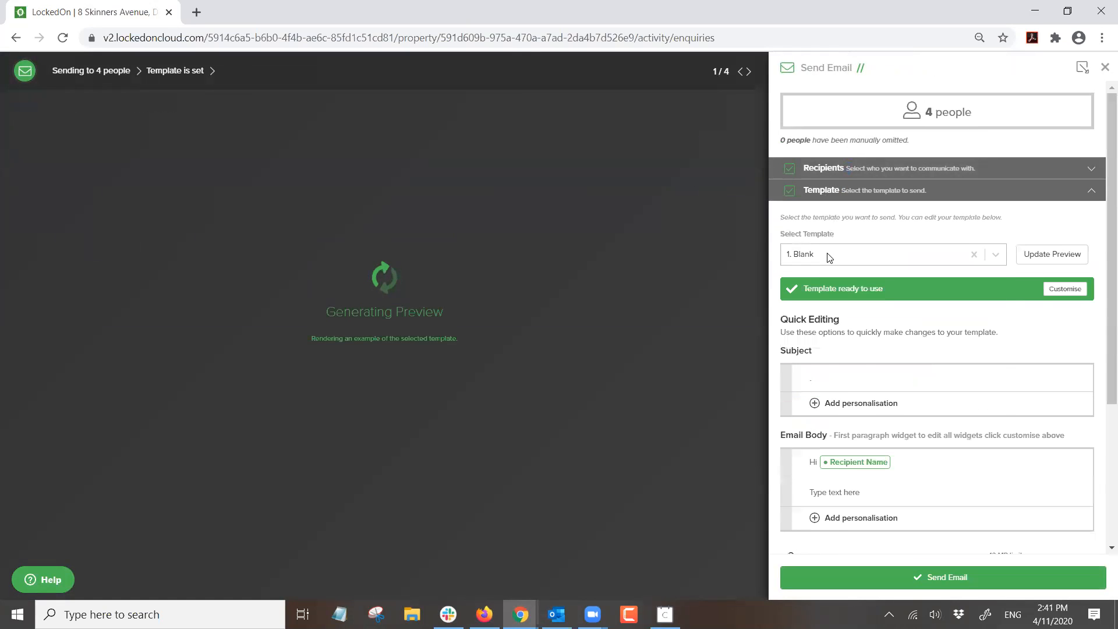
left_click(839, 255)
type("trig")
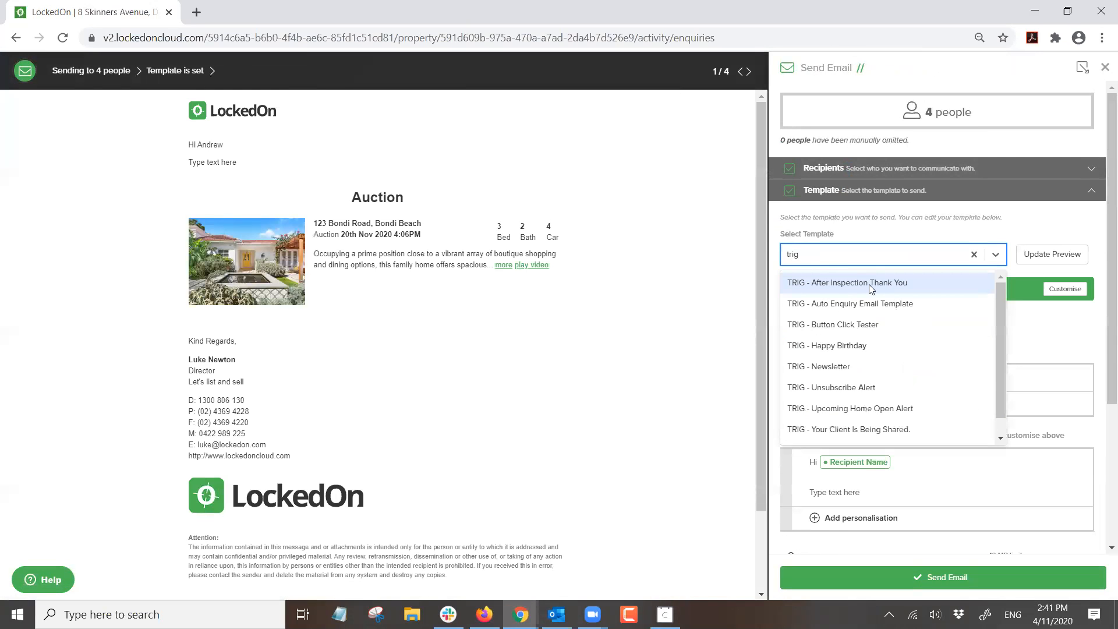
left_click(871, 409)
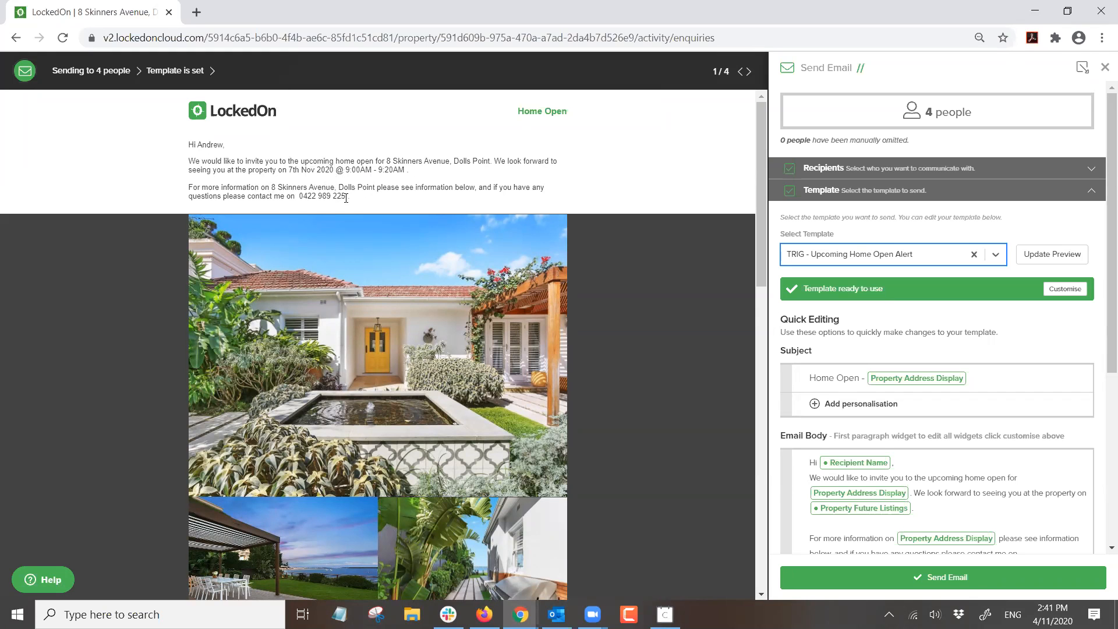
- Scroll through the alert email preview and close it unsent
scroll(347, 199, "down", 15)
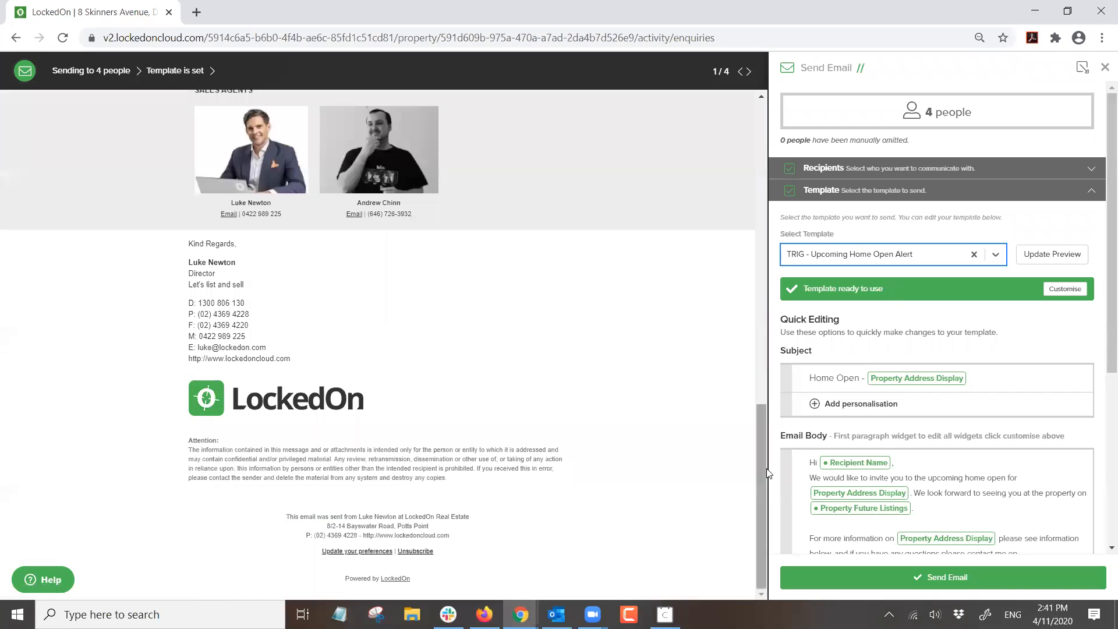
scroll(719, 368, "up", 15)
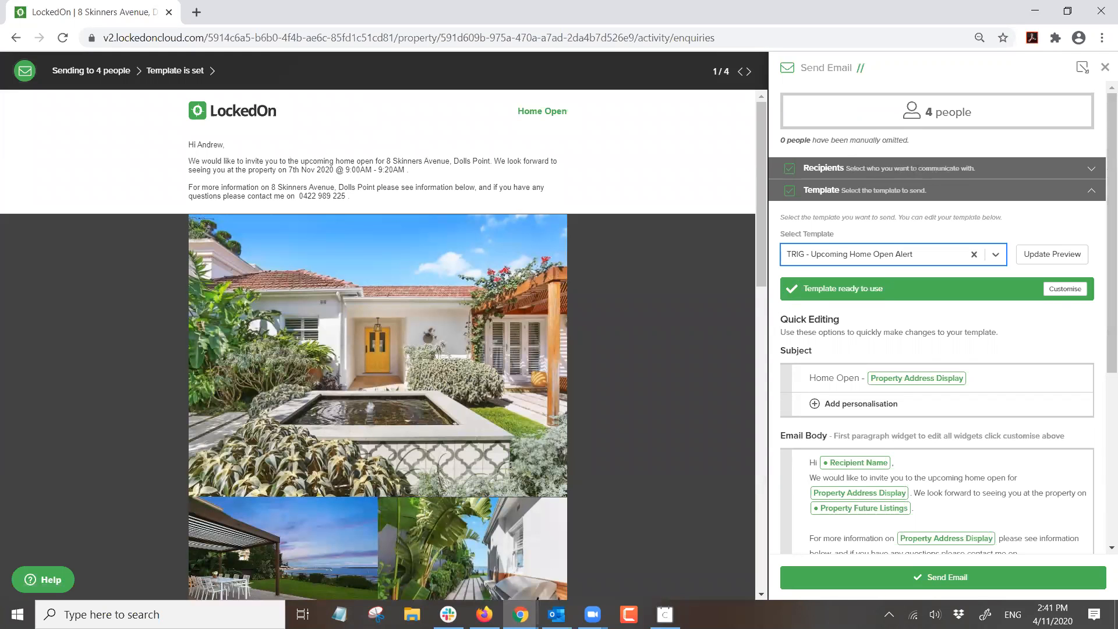
left_click(1103, 68)
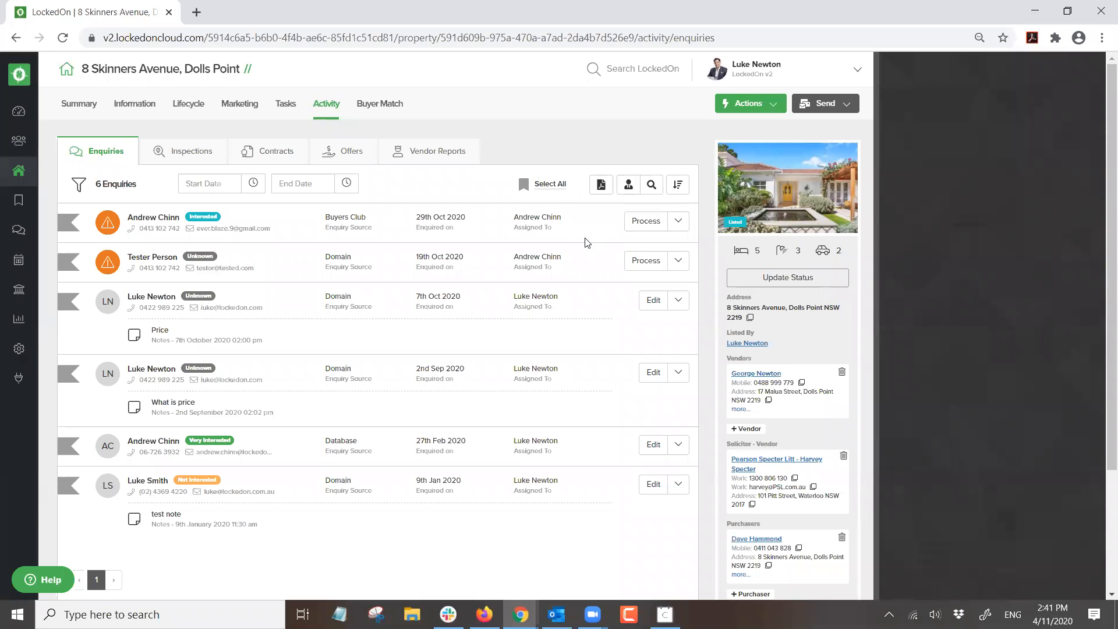
- Open the inspecting contact's record from Inspections, scroll their activity, and show their SMS history
left_click(193, 152)
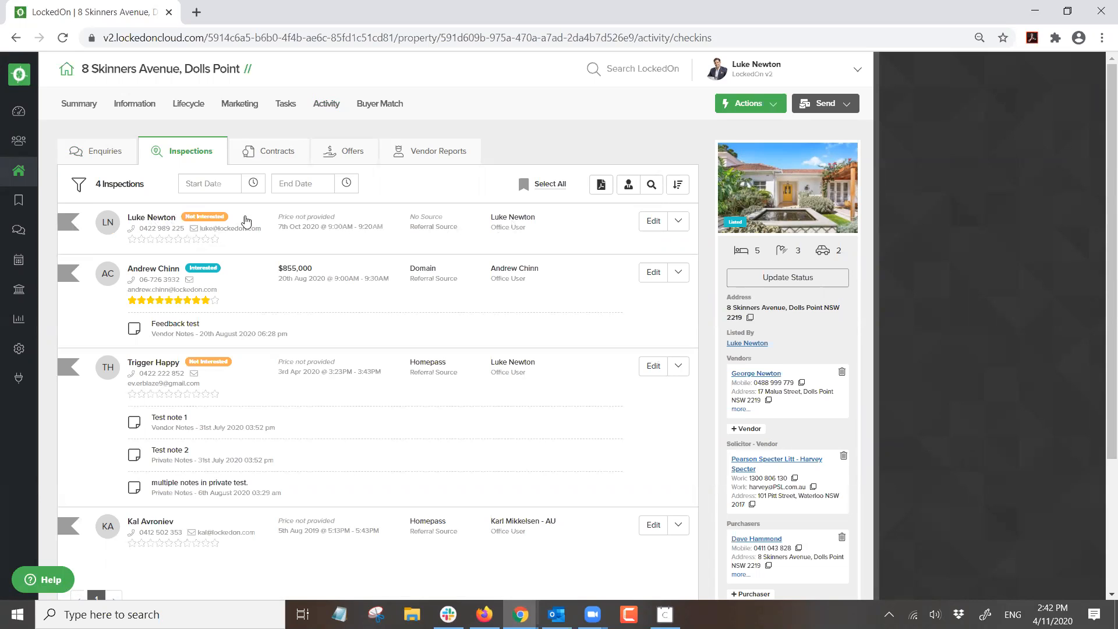
left_click(151, 217)
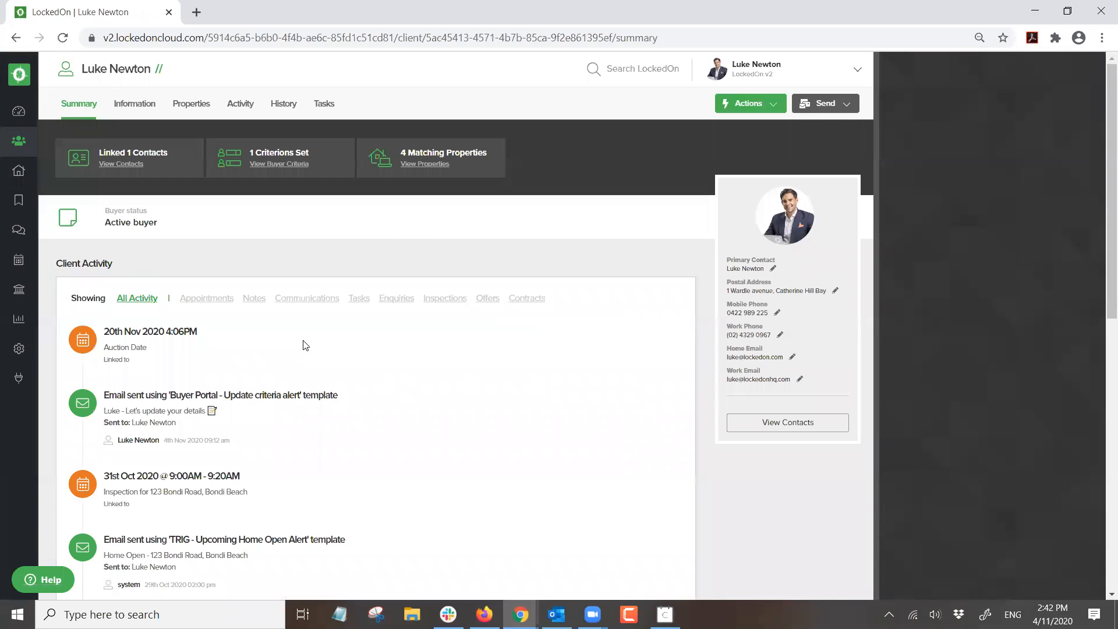
scroll(302, 343, "down", 5)
scroll(294, 342, "down", 3)
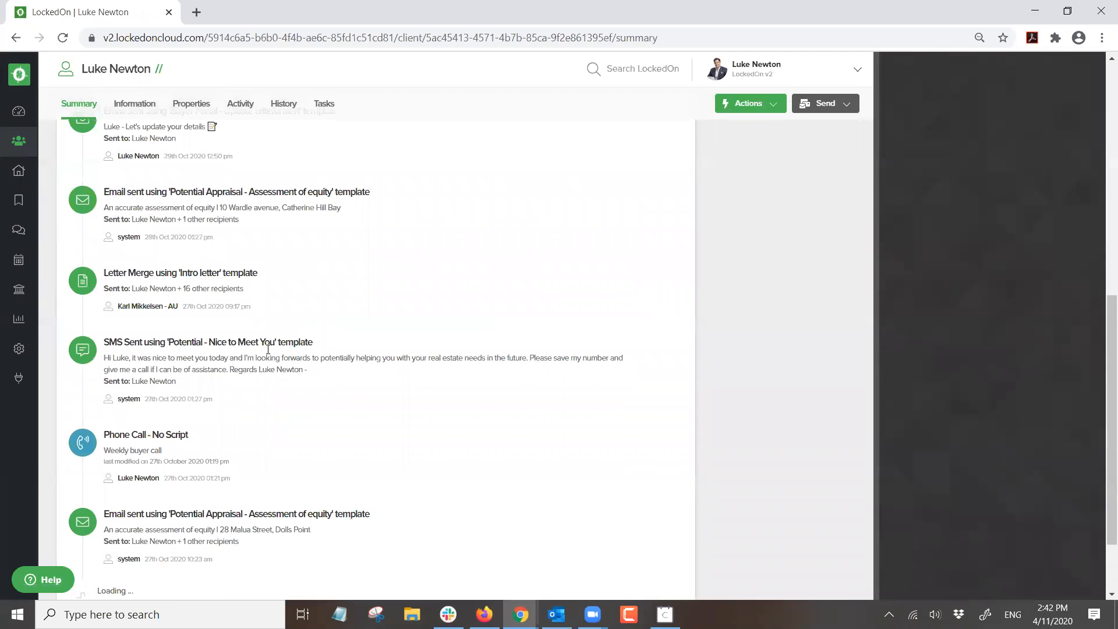
scroll(213, 355, "down", 2)
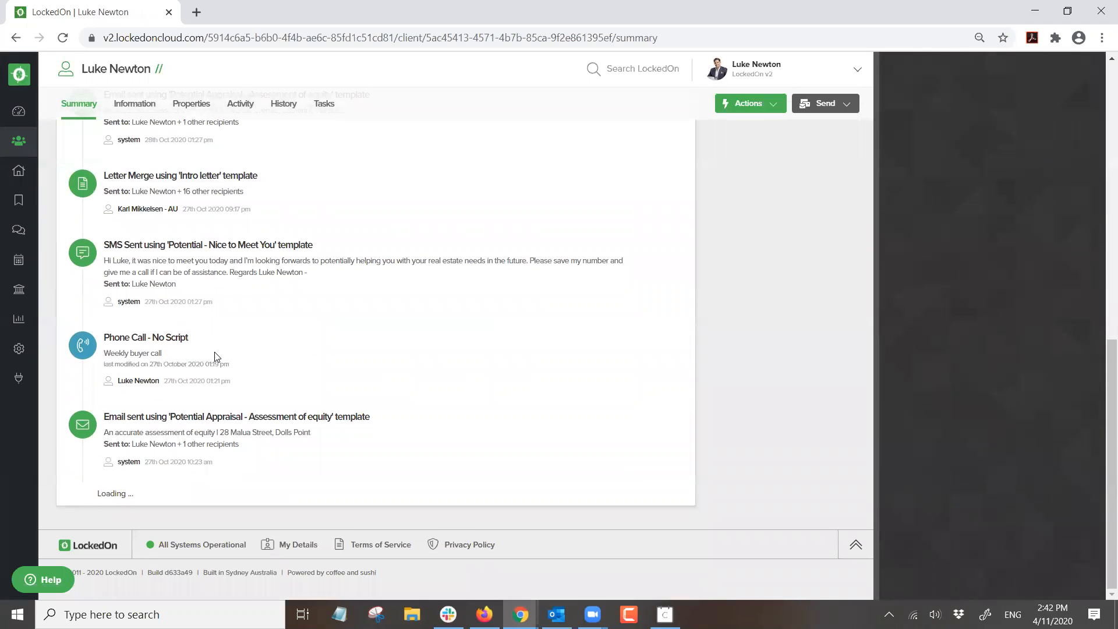
scroll(210, 353, "down", 1)
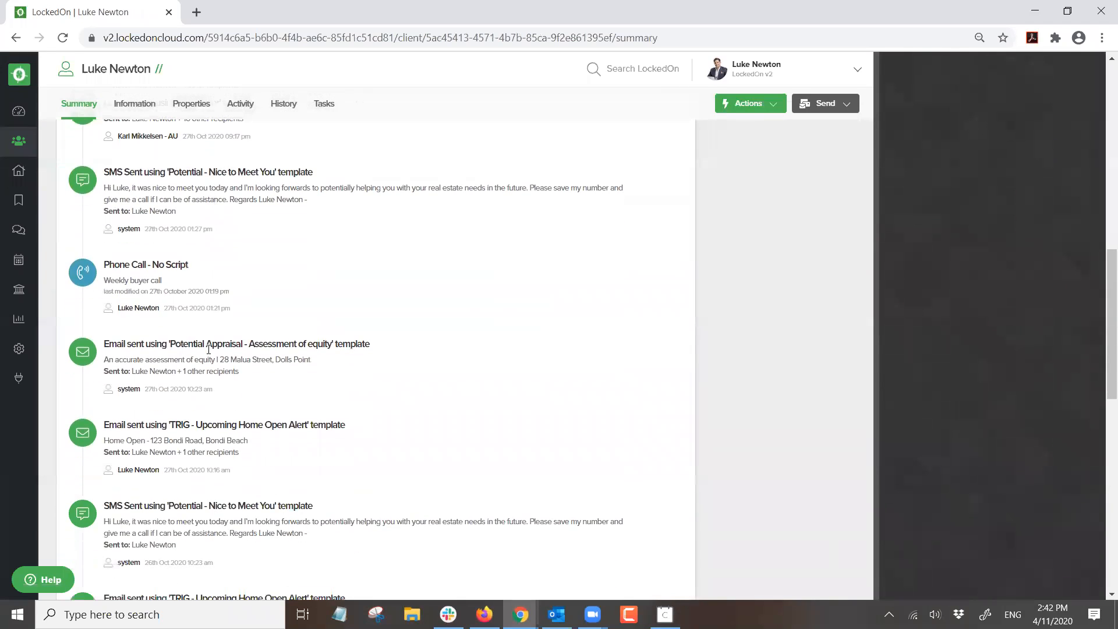
scroll(209, 349, "down", 4)
scroll(211, 339, "down", 3)
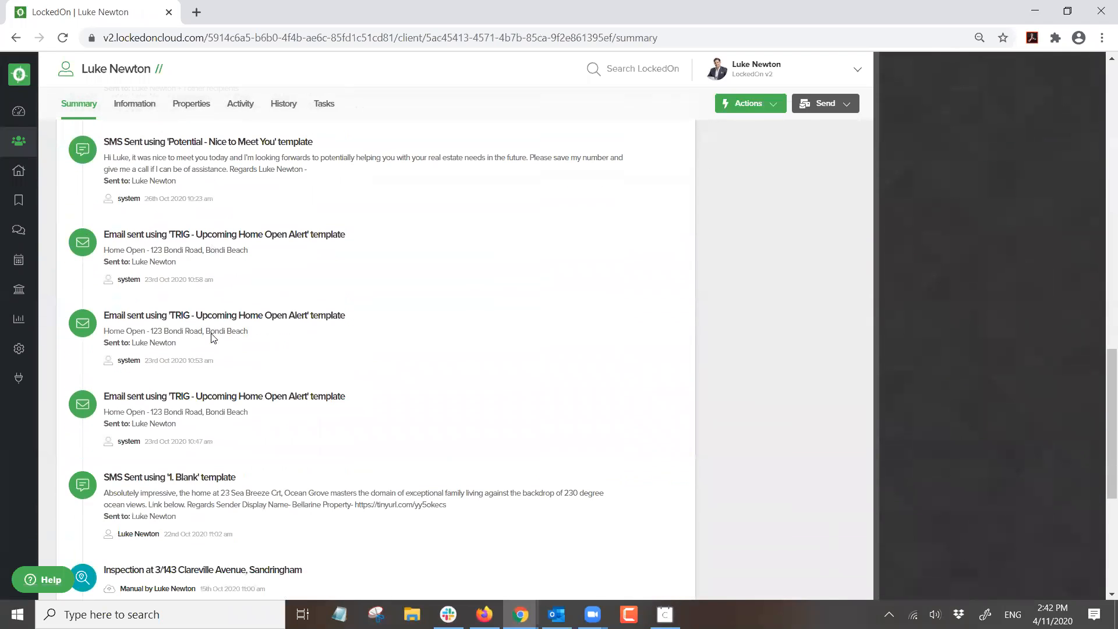
scroll(211, 333, "down", 6)
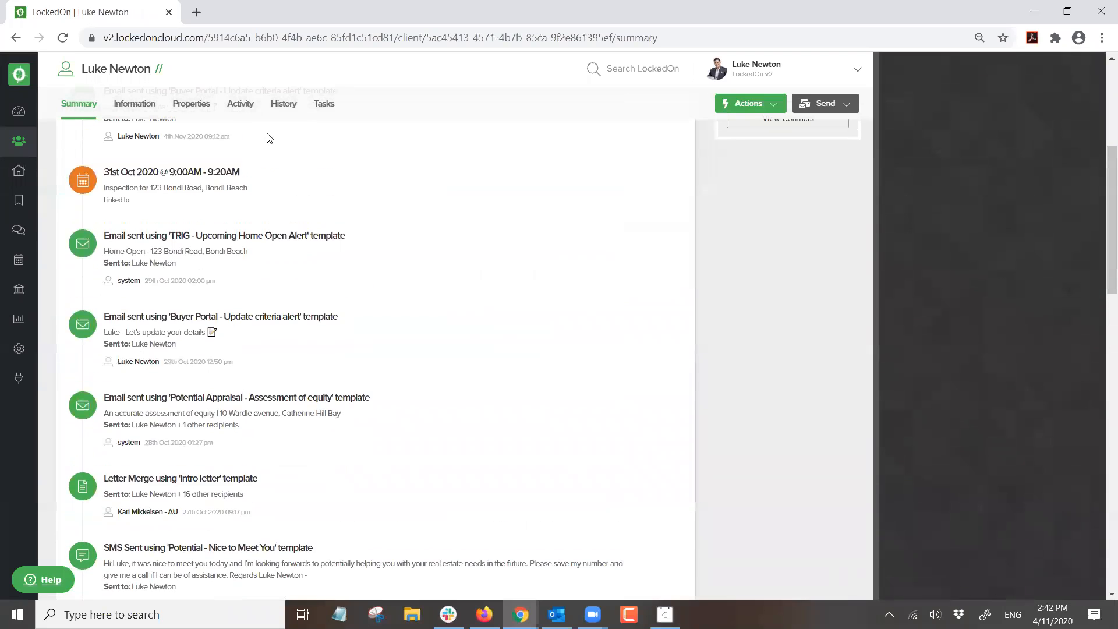
left_click(283, 103)
left_click(162, 156)
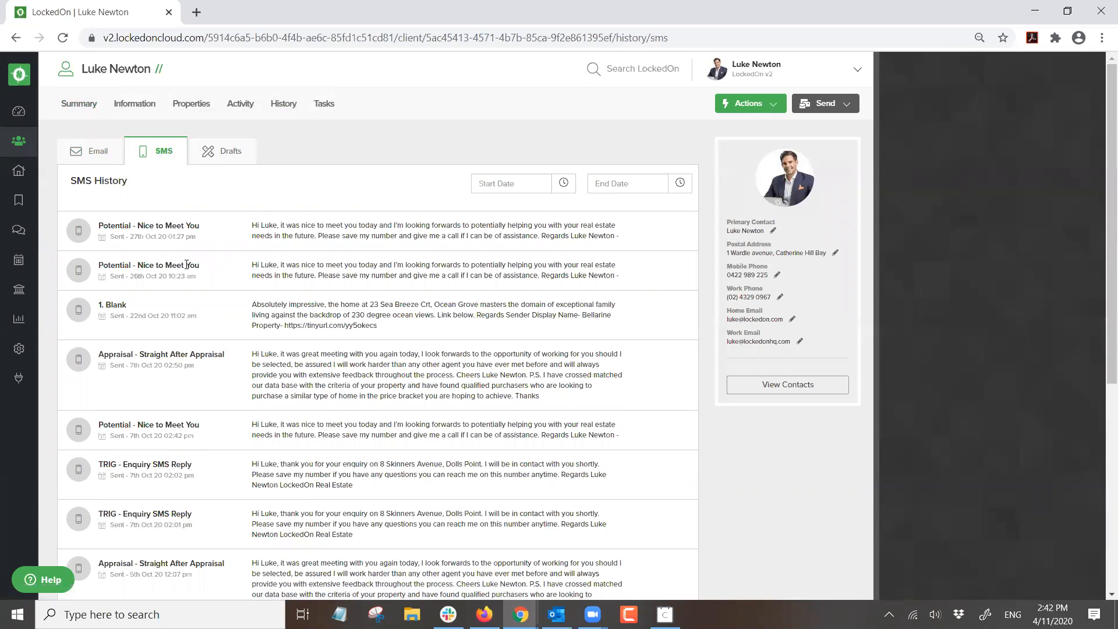
- Go to page 2 of the SMS history and read the TRIG - Thank you for viewing property text
scroll(185, 265, "down", 3)
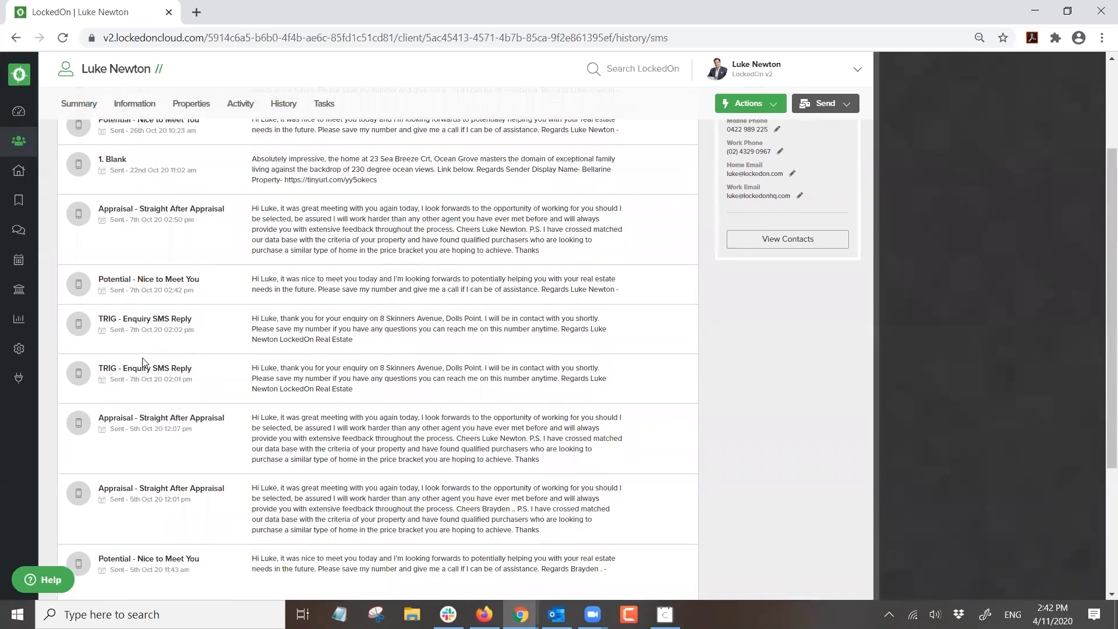
scroll(143, 361, "down", 3)
left_click(115, 479)
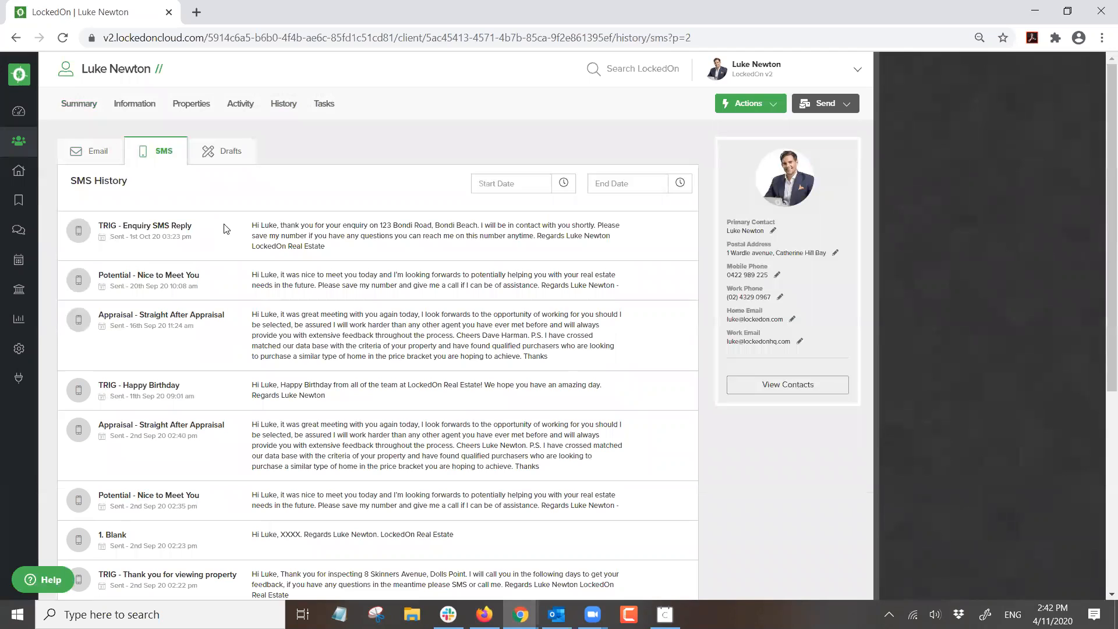
scroll(231, 277, "down", 3)
left_click_drag(305, 451, 537, 440)
left_click(281, 436)
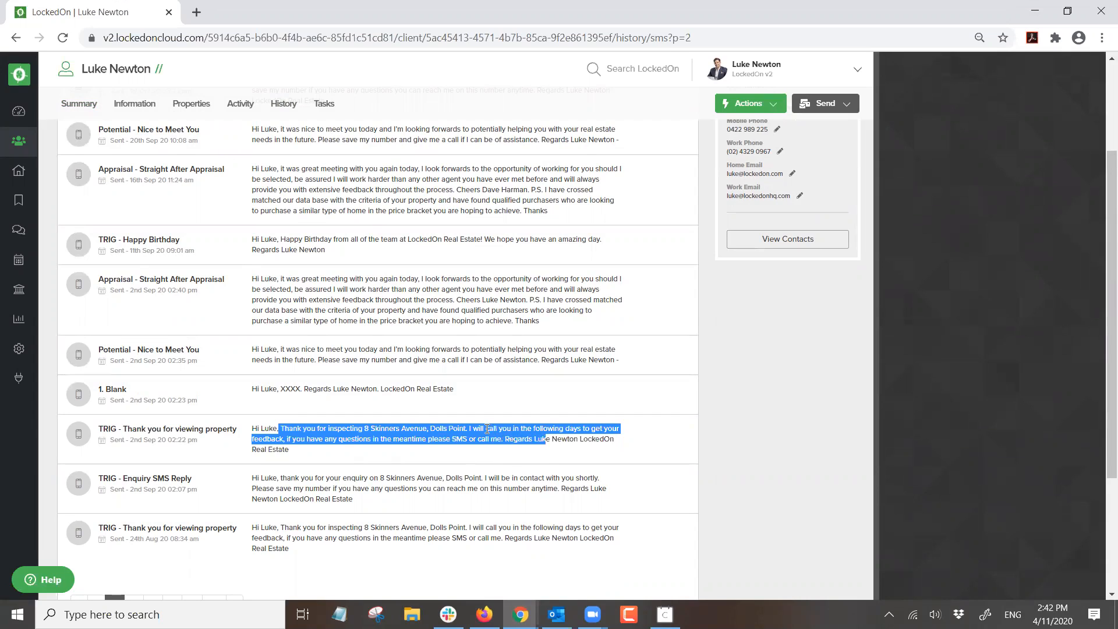
left_click(524, 433)
left_click_drag(259, 437, 616, 438)
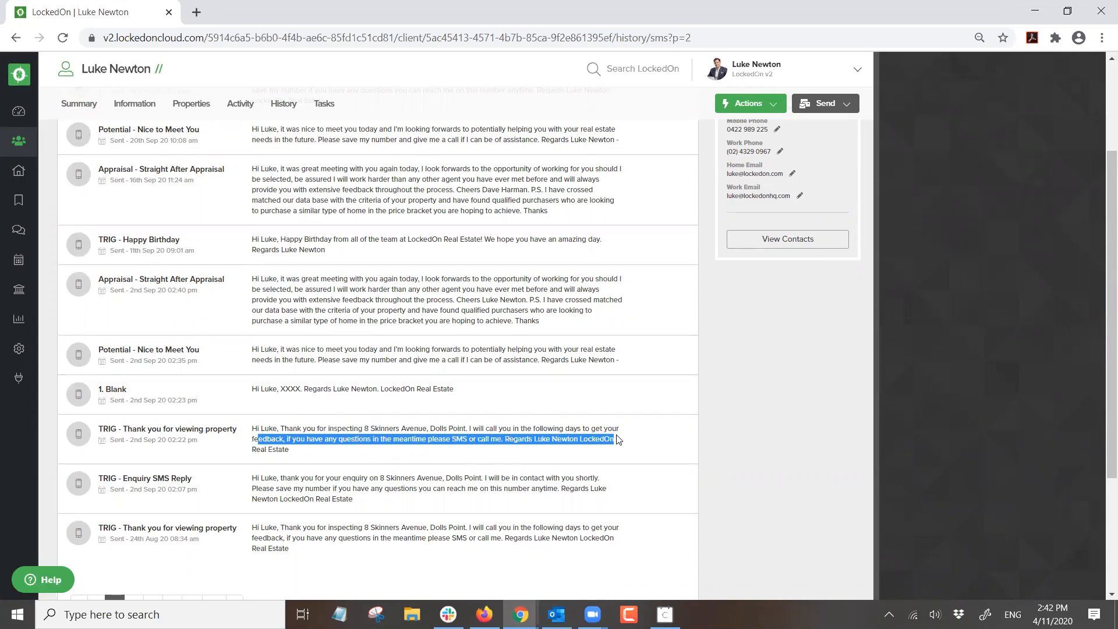
left_click(294, 453)
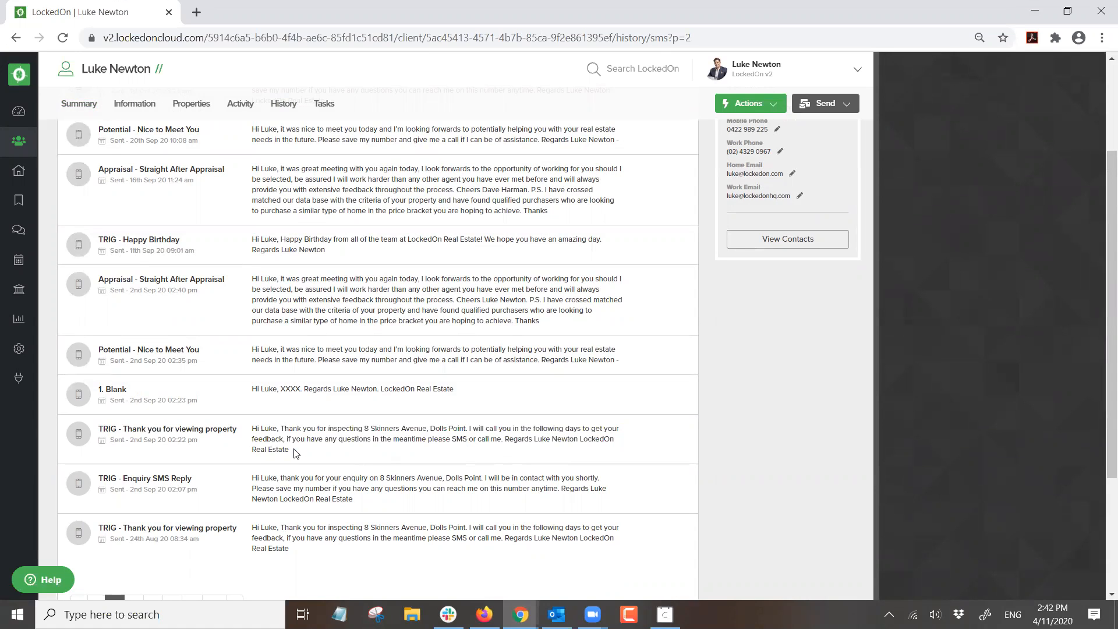
scroll(368, 387, "up", 3)
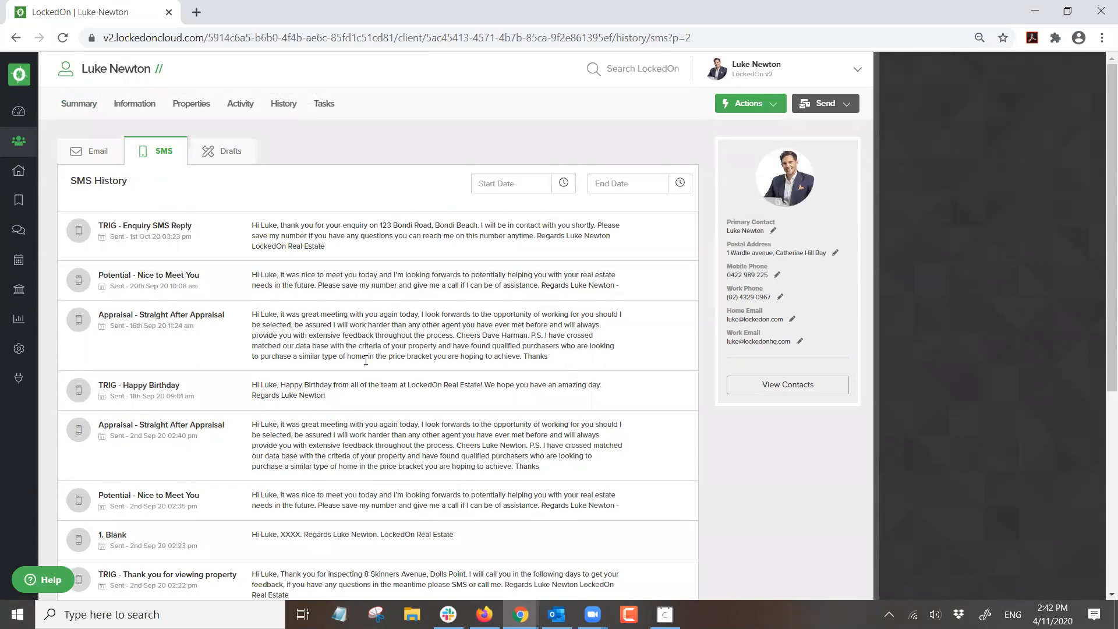
- Bring up the contact's email history and page through to page 3
left_click(281, 109)
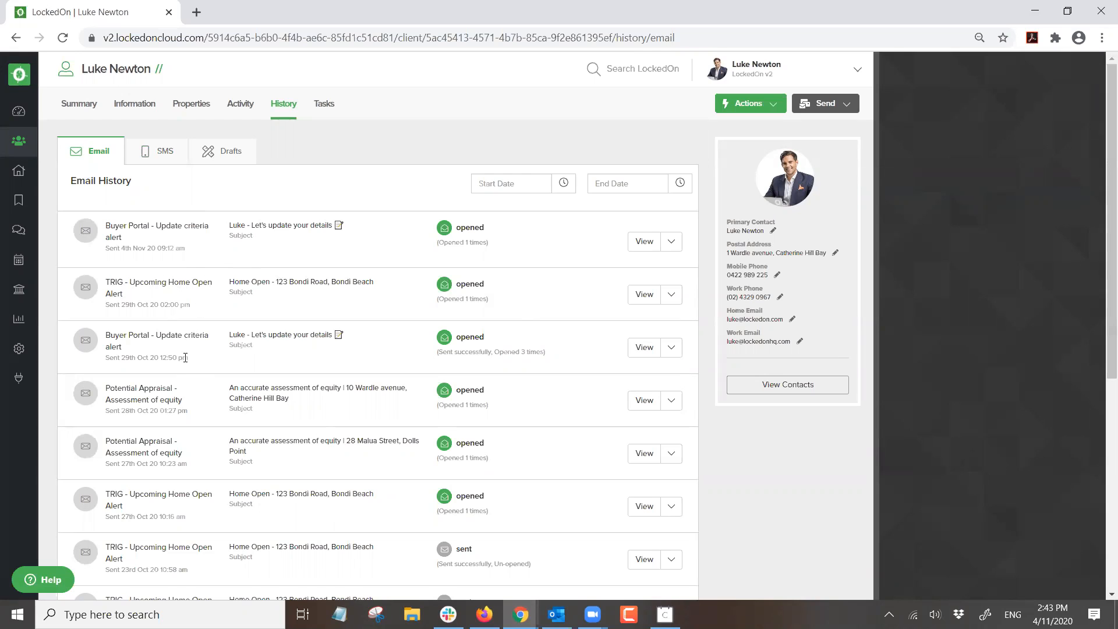
scroll(185, 357, "down", 3)
scroll(165, 361, "down", 5)
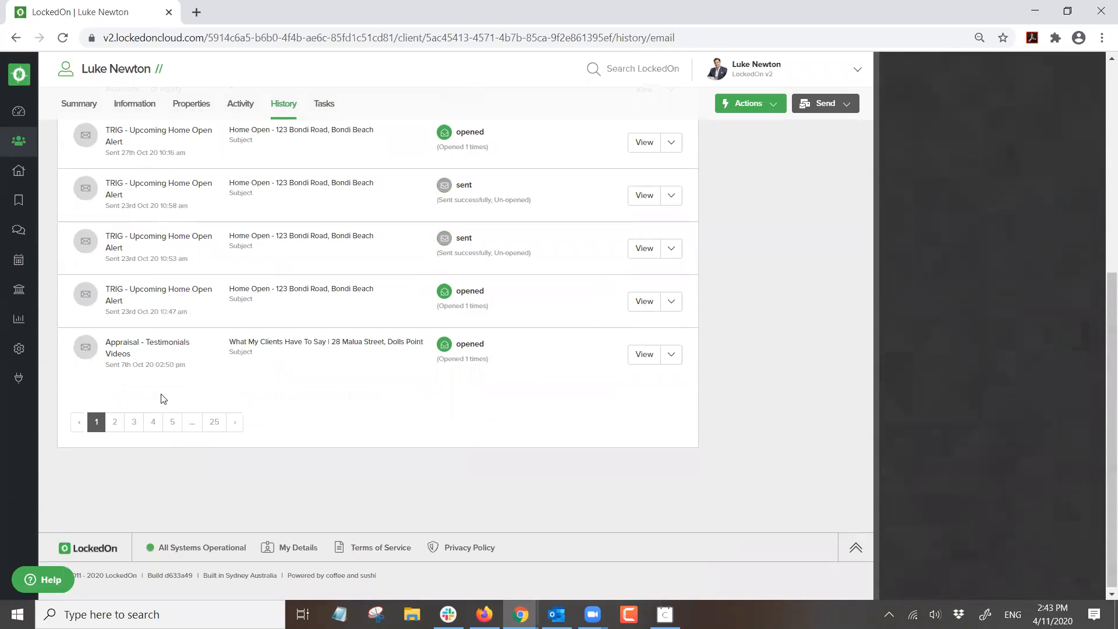
left_click(116, 424)
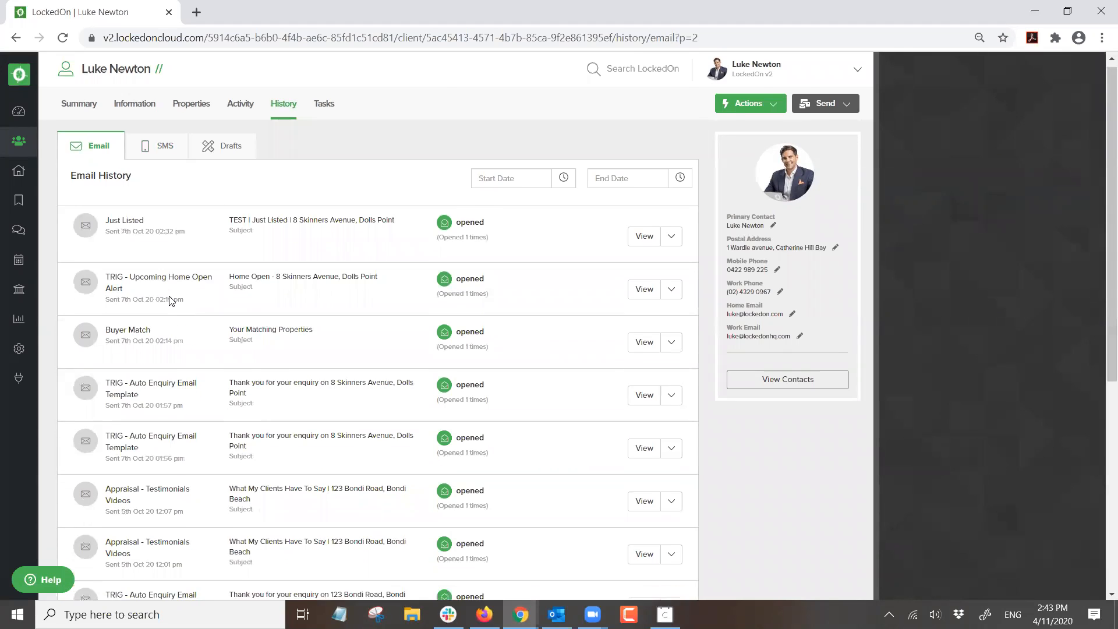
scroll(175, 291, "down", 3)
scroll(175, 294, "down", 5)
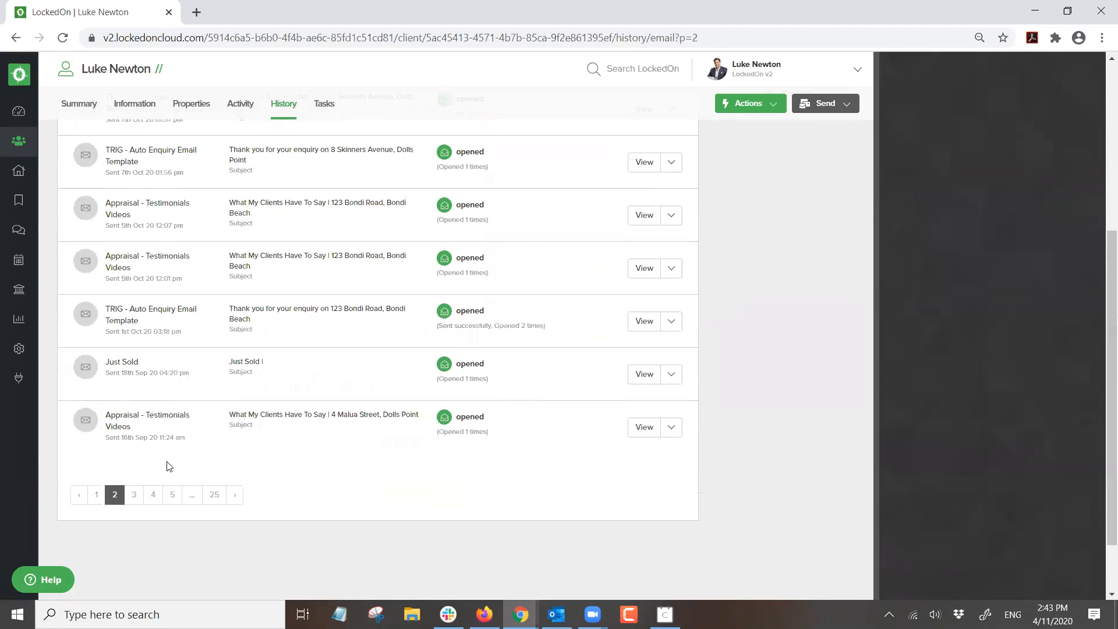
left_click(140, 494)
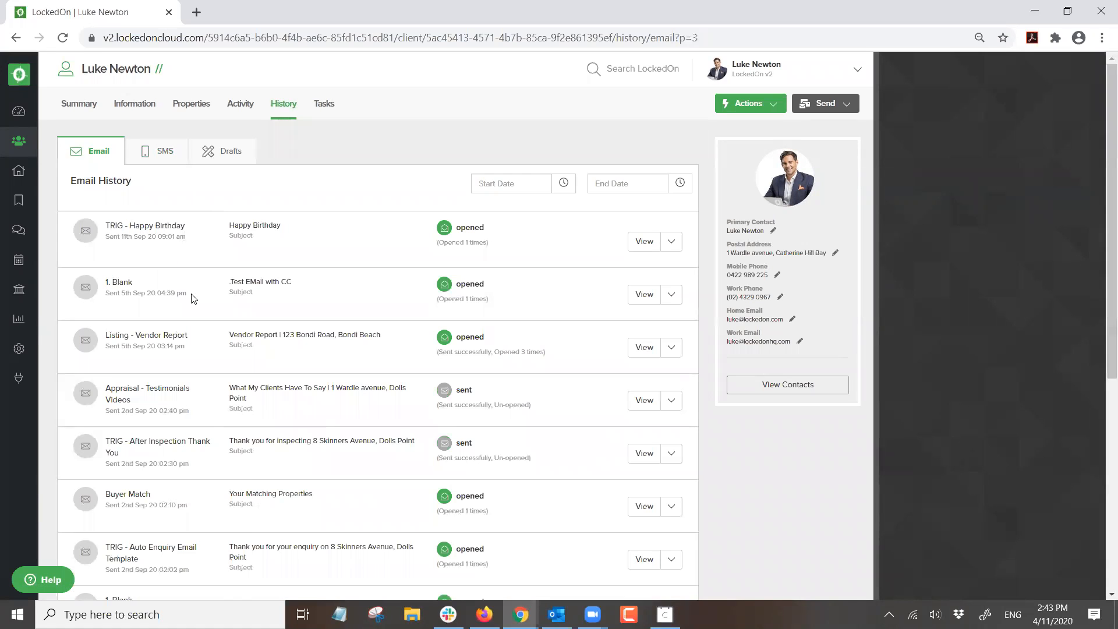
scroll(195, 299, "down", 1)
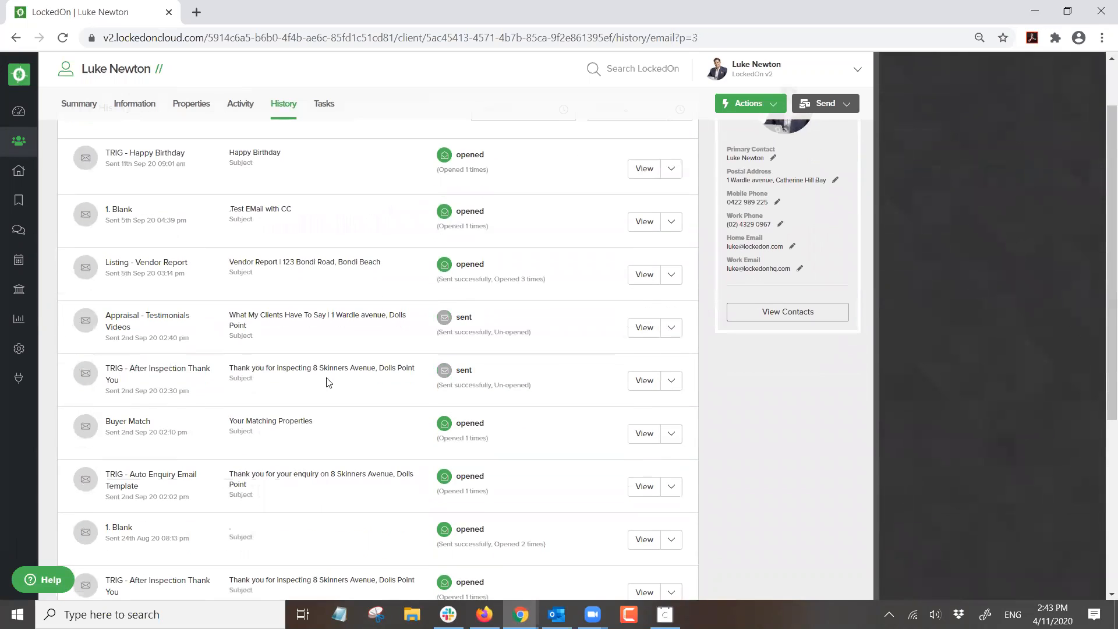
left_click(644, 382)
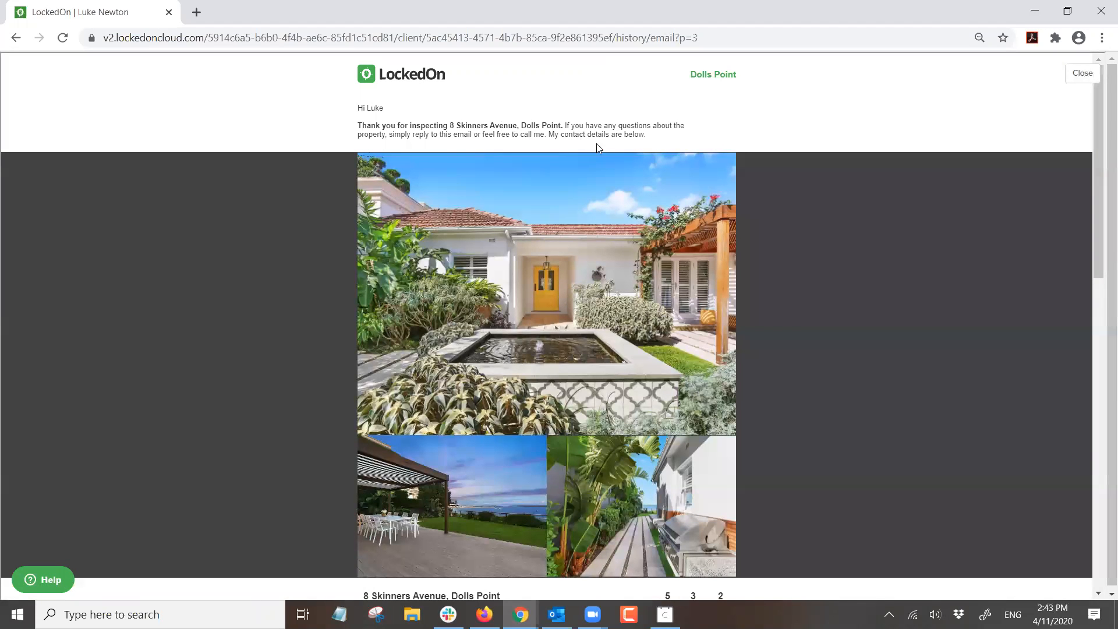
scroll(651, 143, "down", 2)
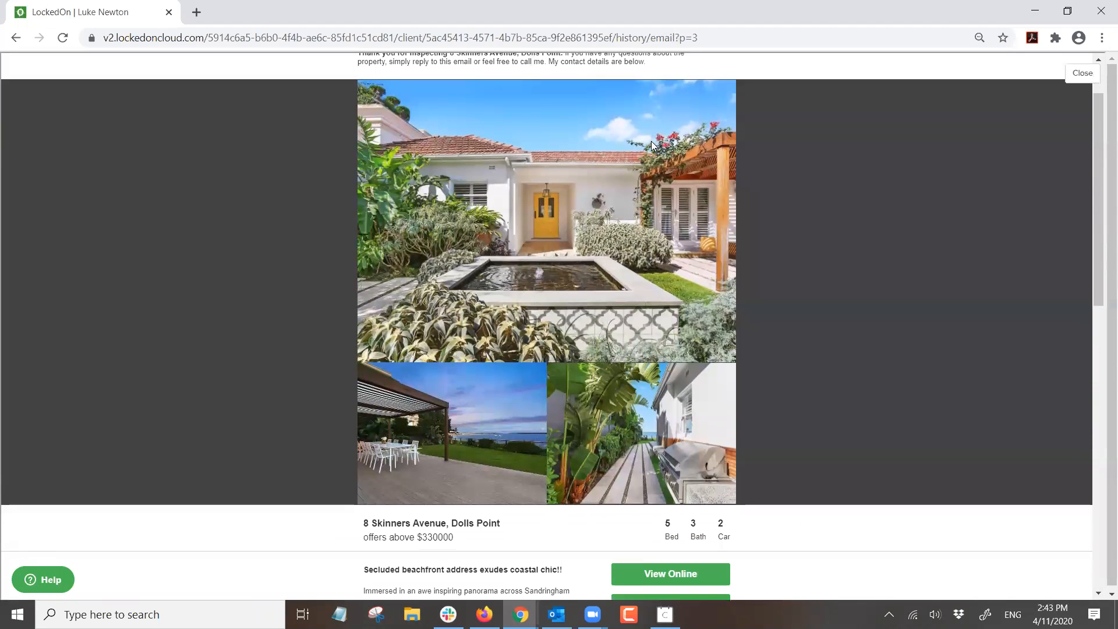
scroll(651, 135, "down", 9)
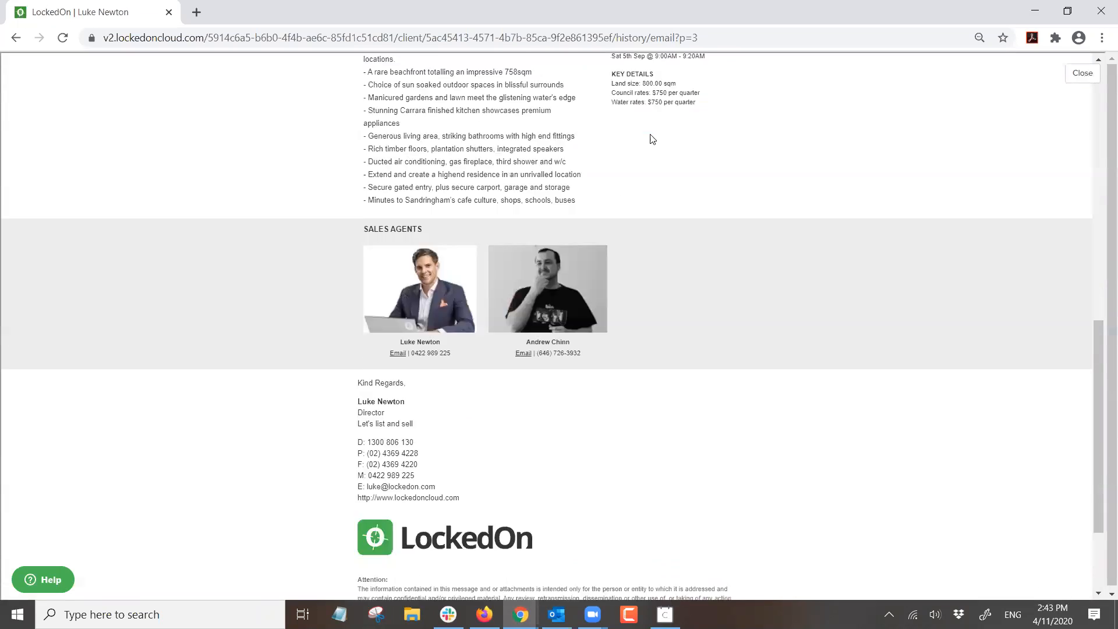
scroll(653, 139, "up", 12)
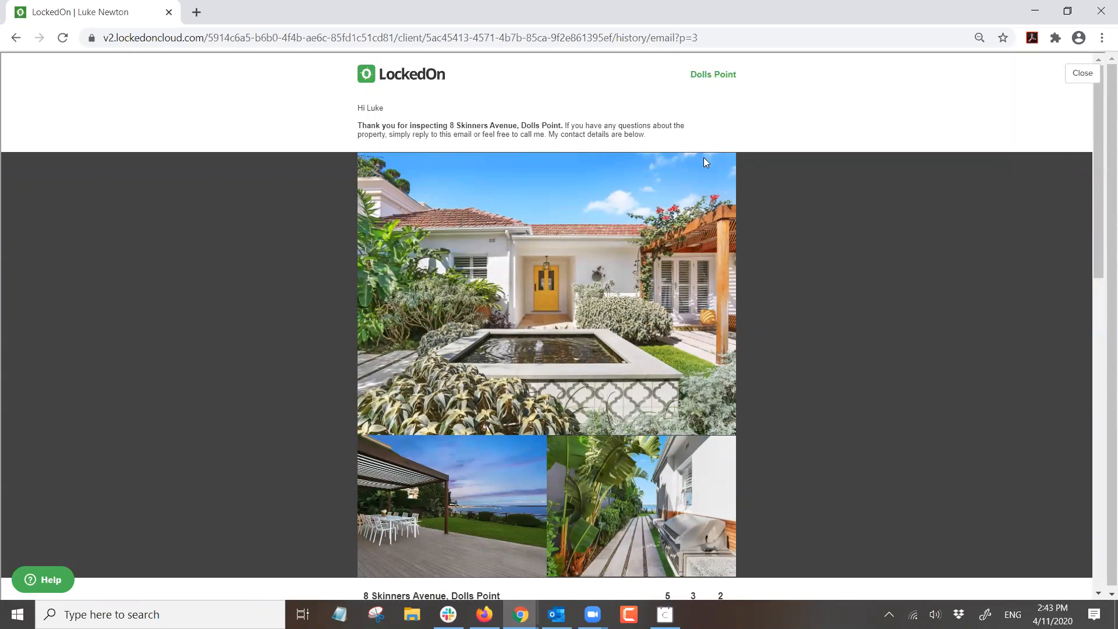
left_click(1065, 83)
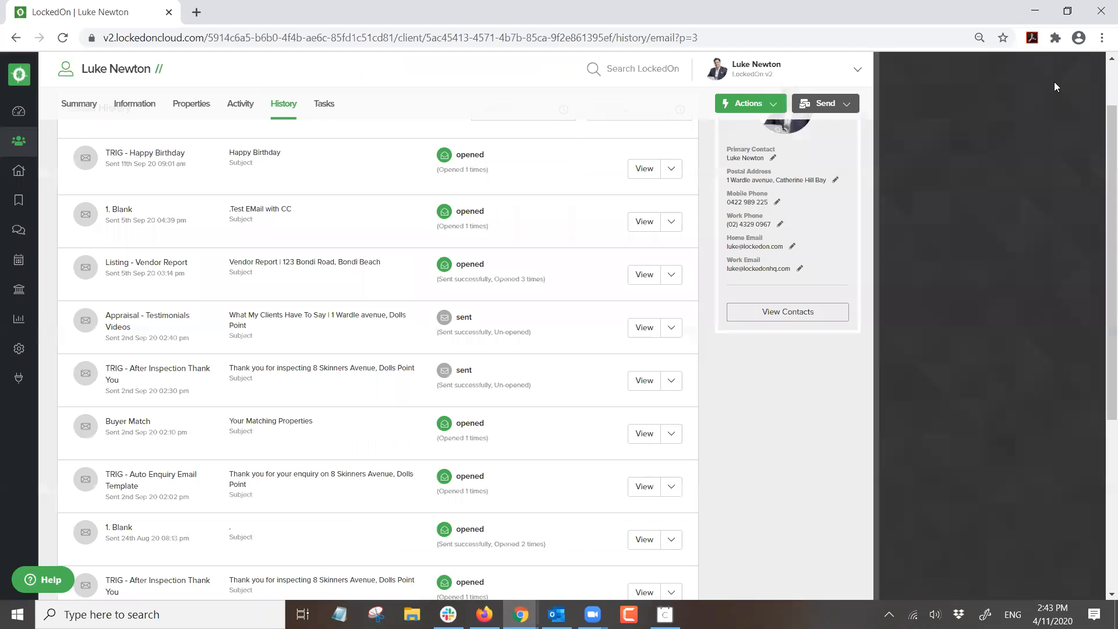
- From the contact's Summary, switch to Activity to list their 4 property enquiries
scroll(582, 140, "up", 2)
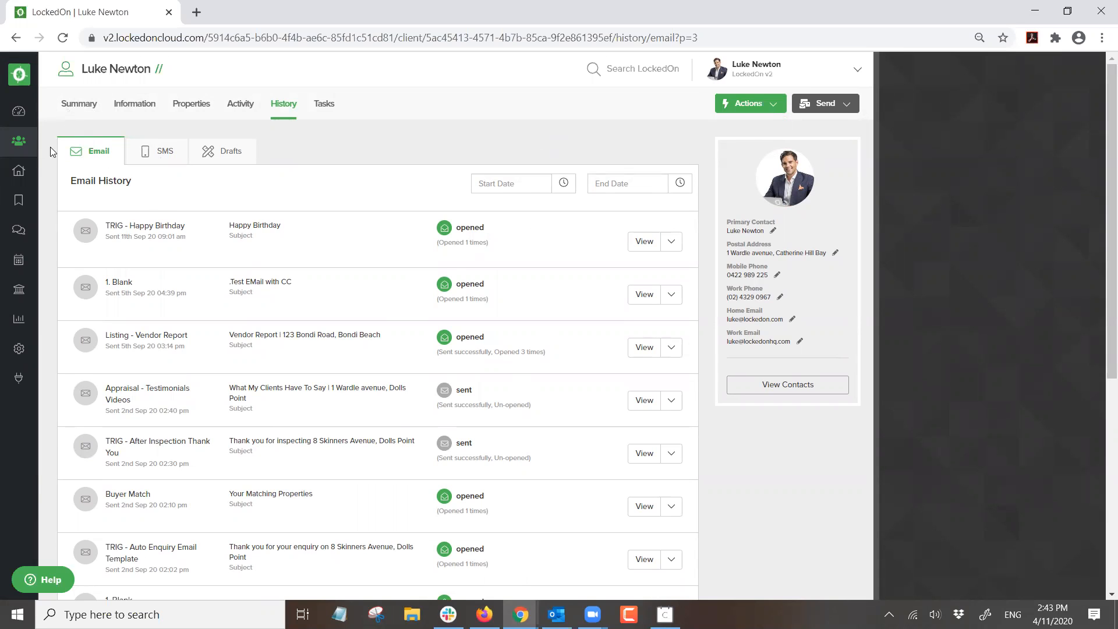
left_click(78, 109)
left_click(240, 105)
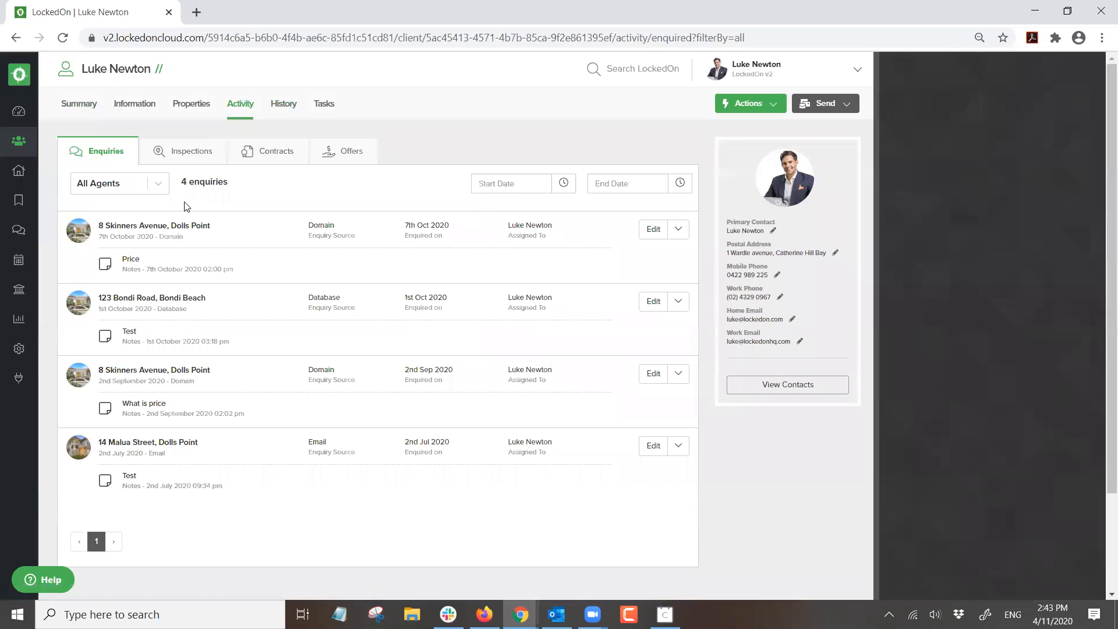
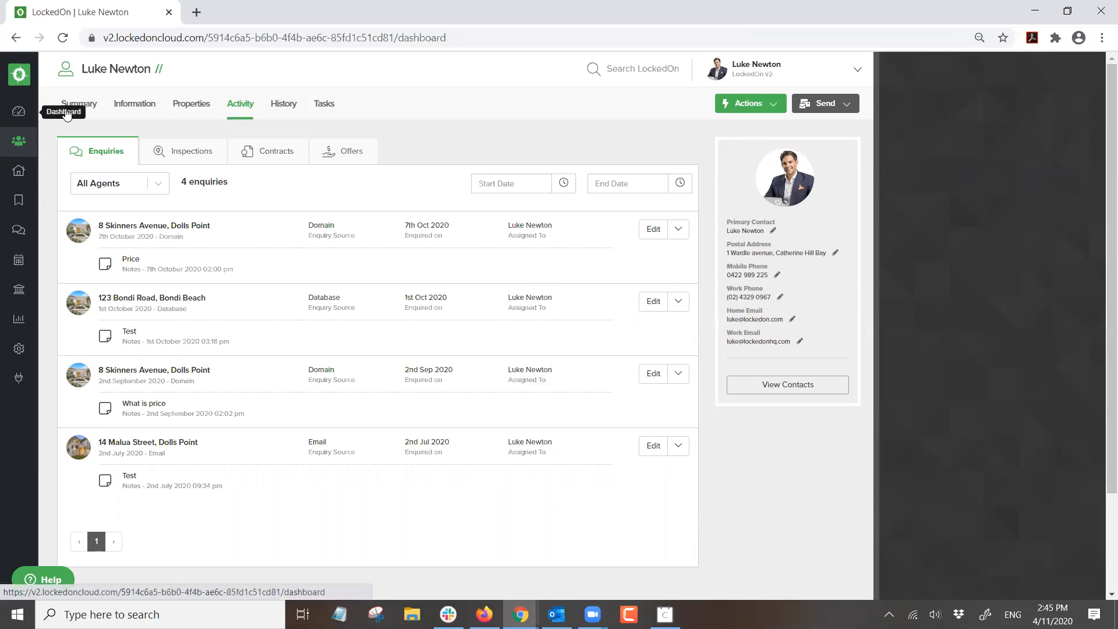
- Leave the contact's enquiries and go to the Dashboard to see the career-at-a-glance statistics
left_click(19, 111)
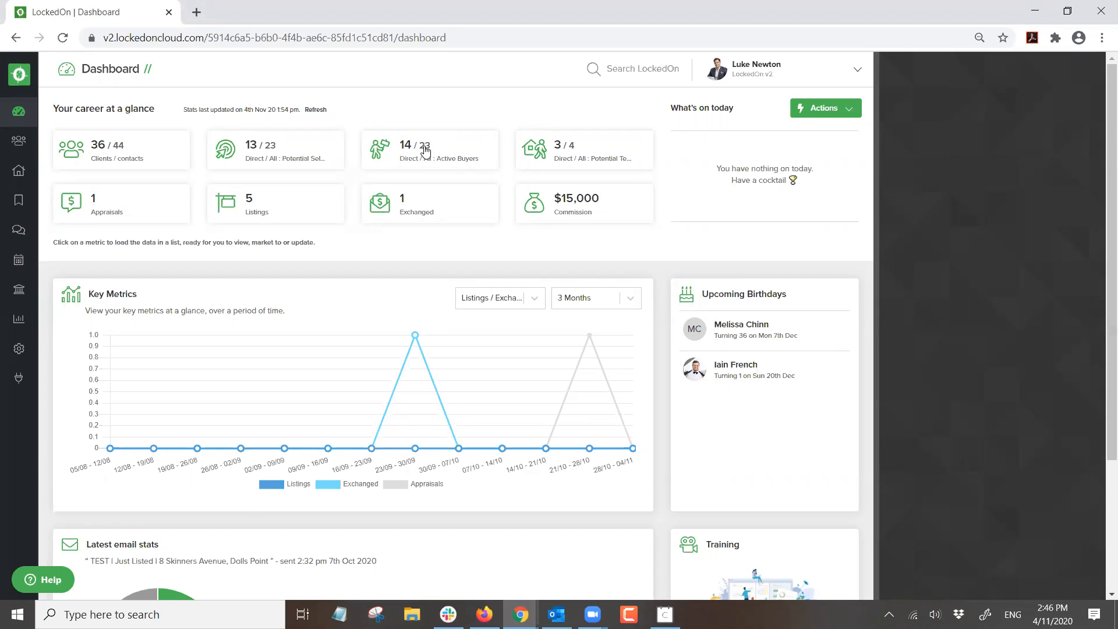
- Search Clients for the client by name and open their Buyer criteria
left_click(19, 140)
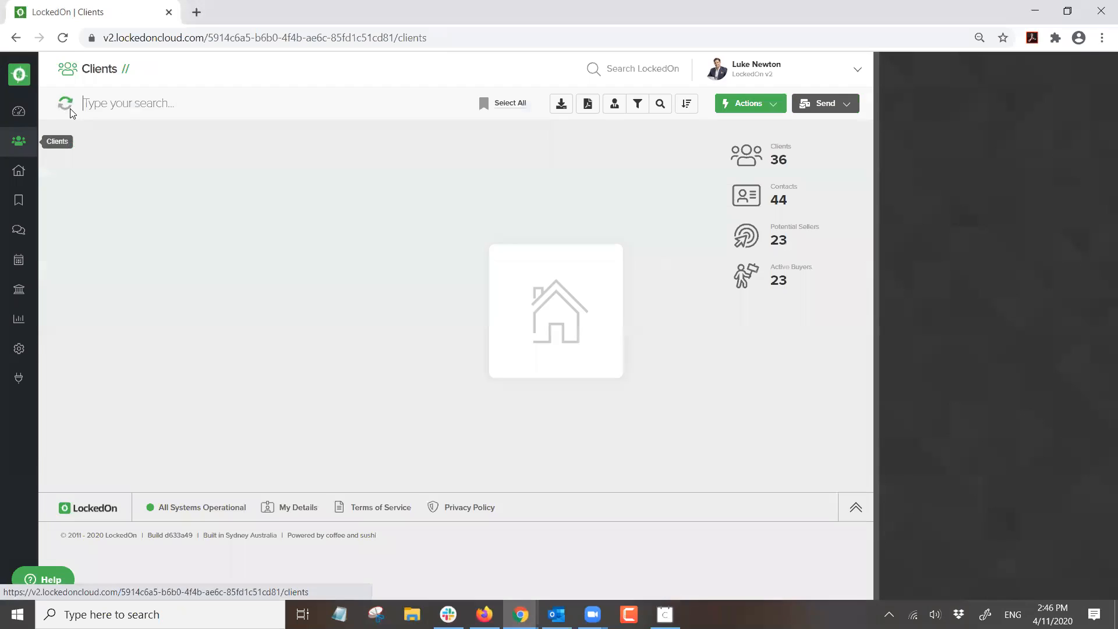
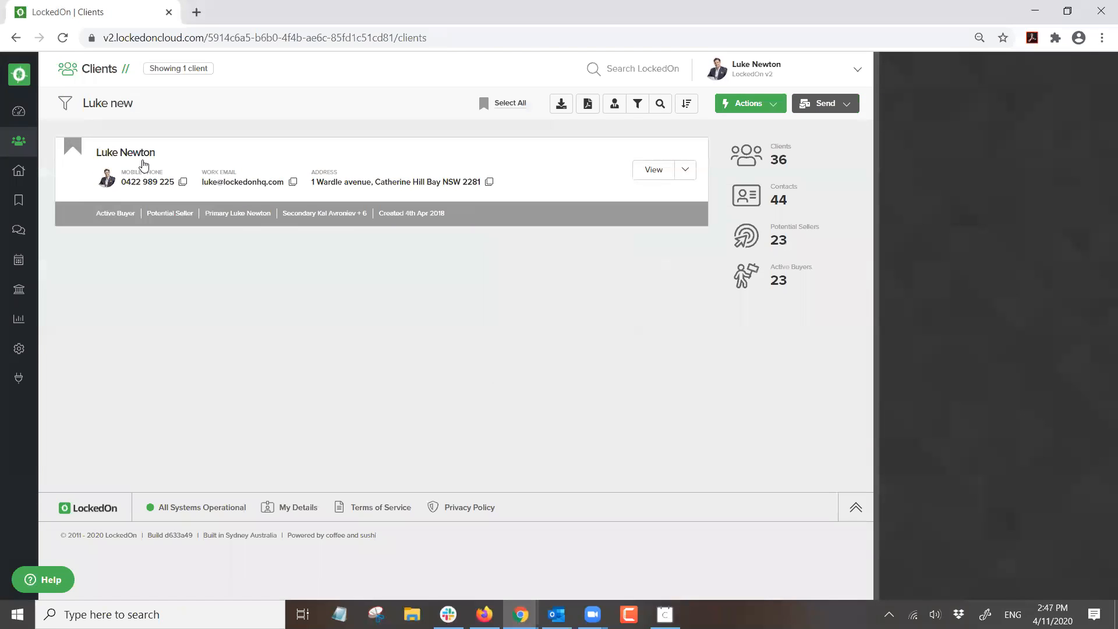
left_click(142, 159)
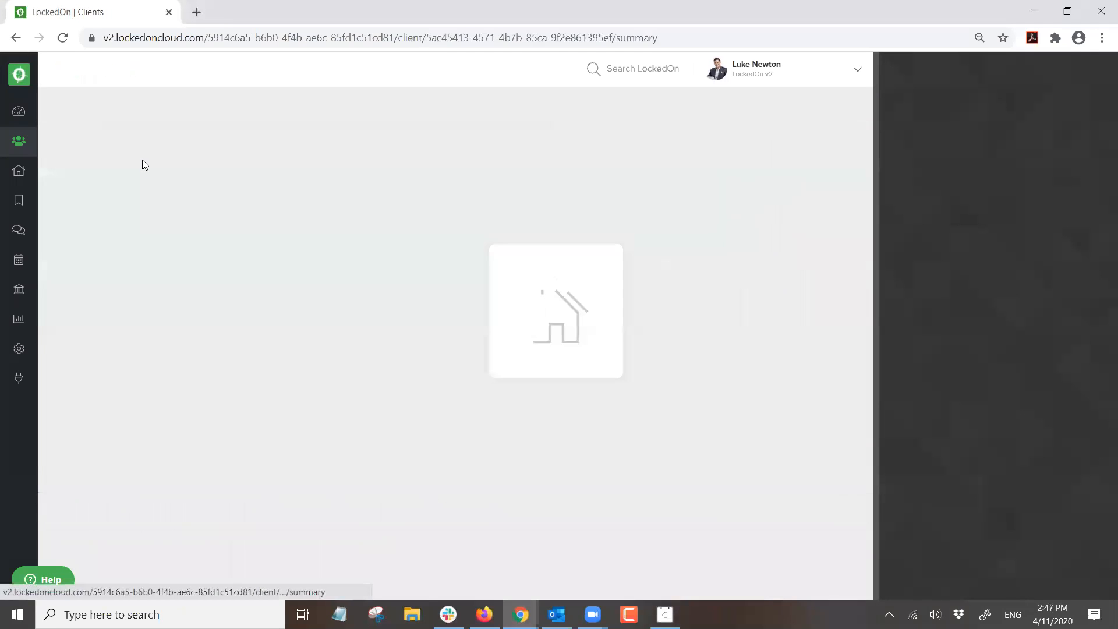
left_click(135, 106)
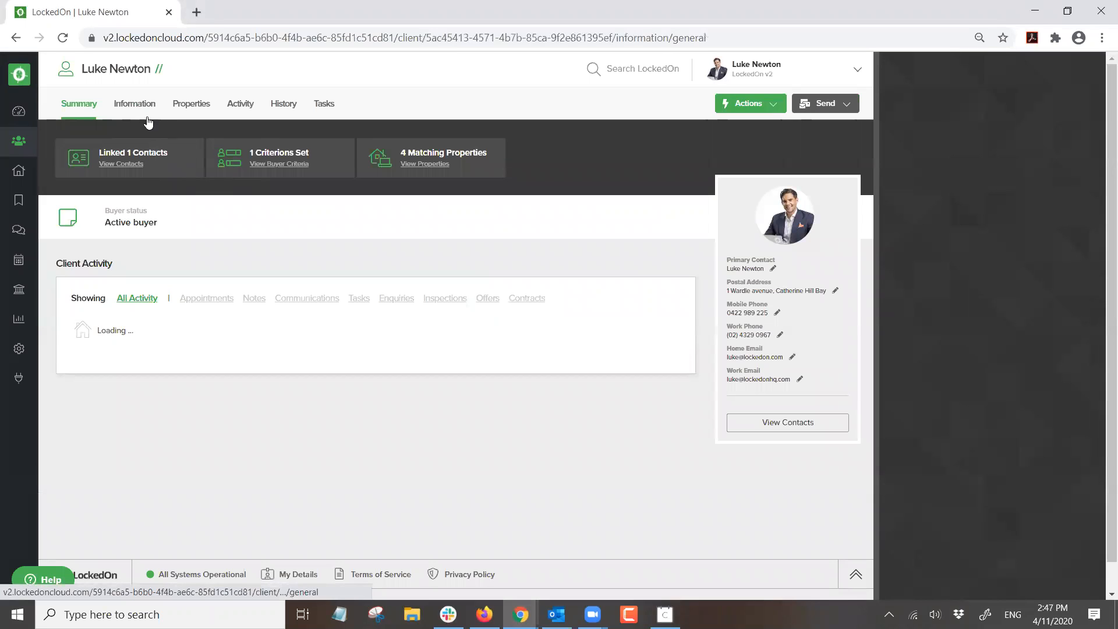
left_click(263, 157)
scroll(400, 293, "down", 2)
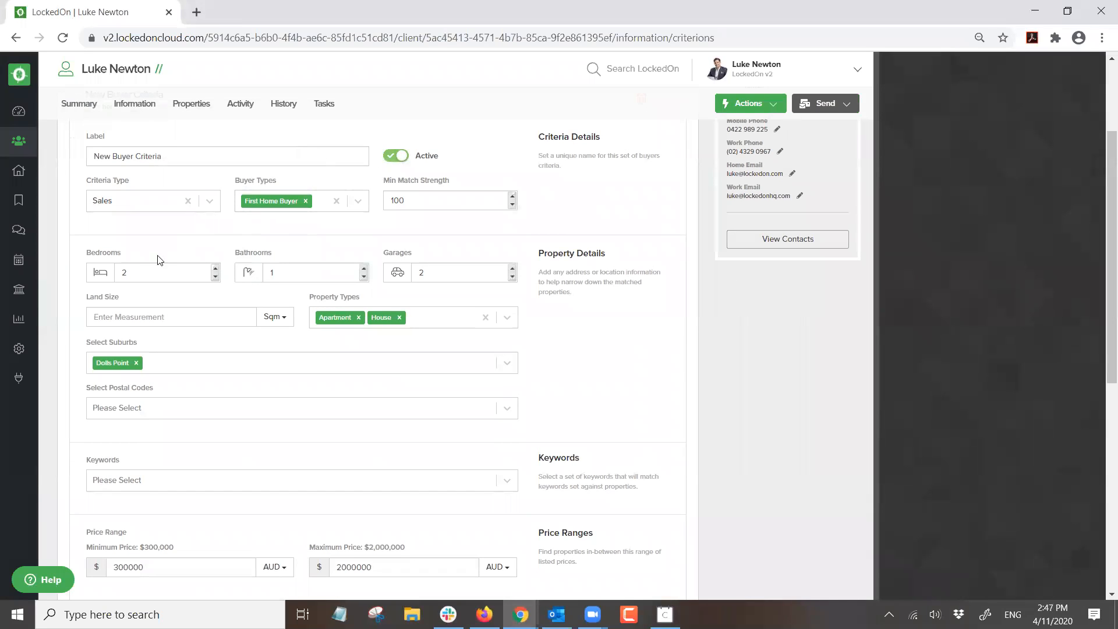
- Enter 2 as the minimum number of bedrooms in the buyer criteria
left_click(124, 270)
type("2")
scroll(162, 302, "down", 3)
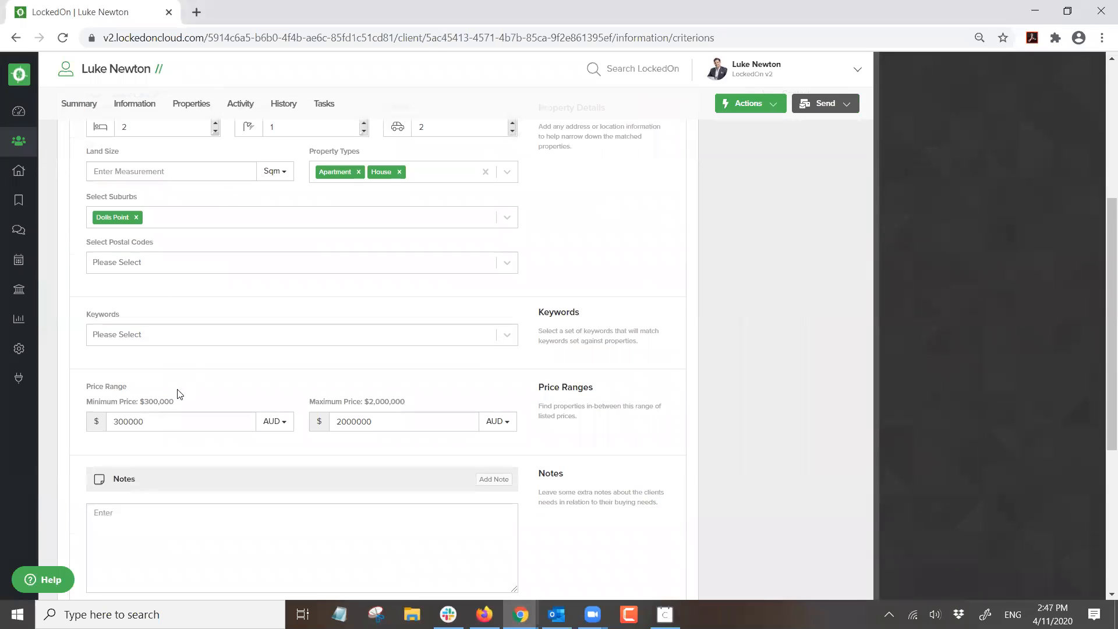
scroll(404, 350, "up", 5)
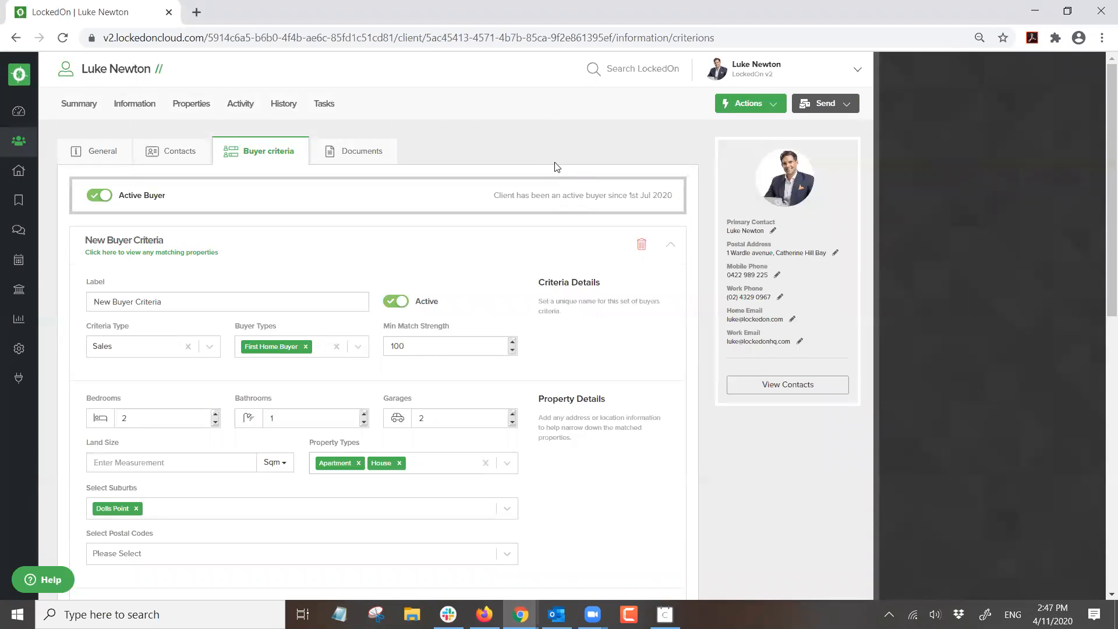
- Email the client using the 'Buyer Portal - Update criteria alert' template
left_click(816, 105)
left_click(810, 150)
left_click(874, 254)
type("buyer")
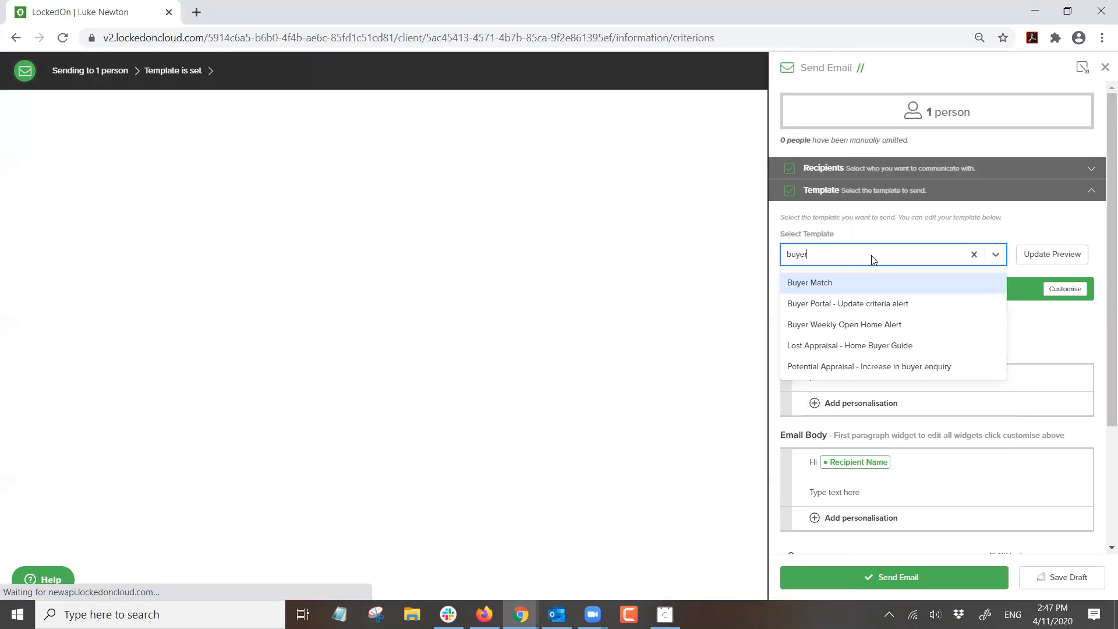
left_click(837, 303)
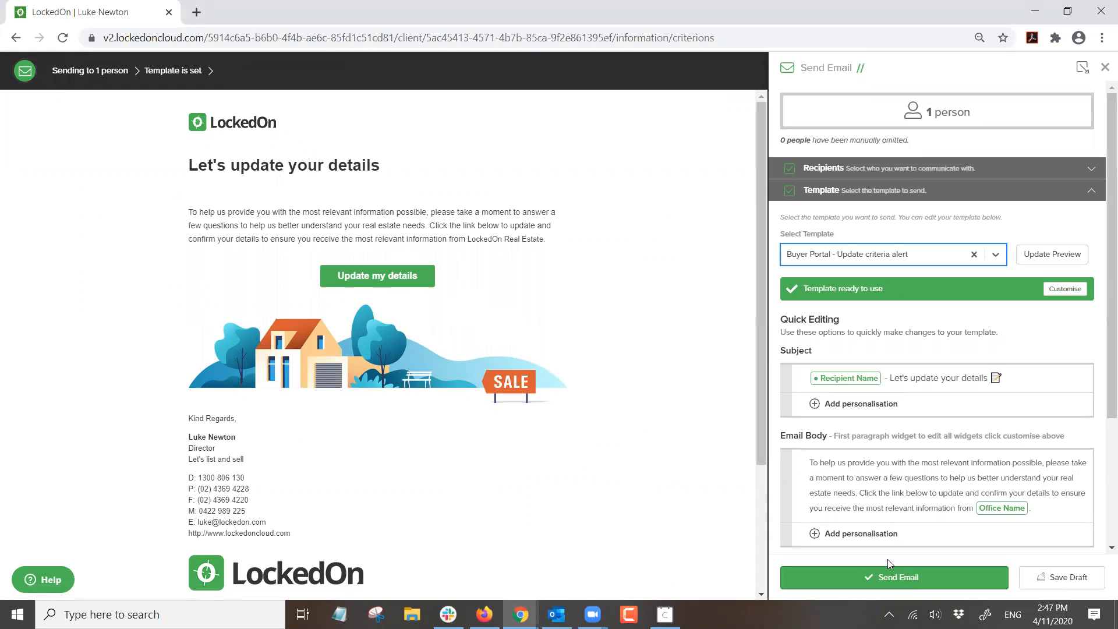
left_click(888, 571)
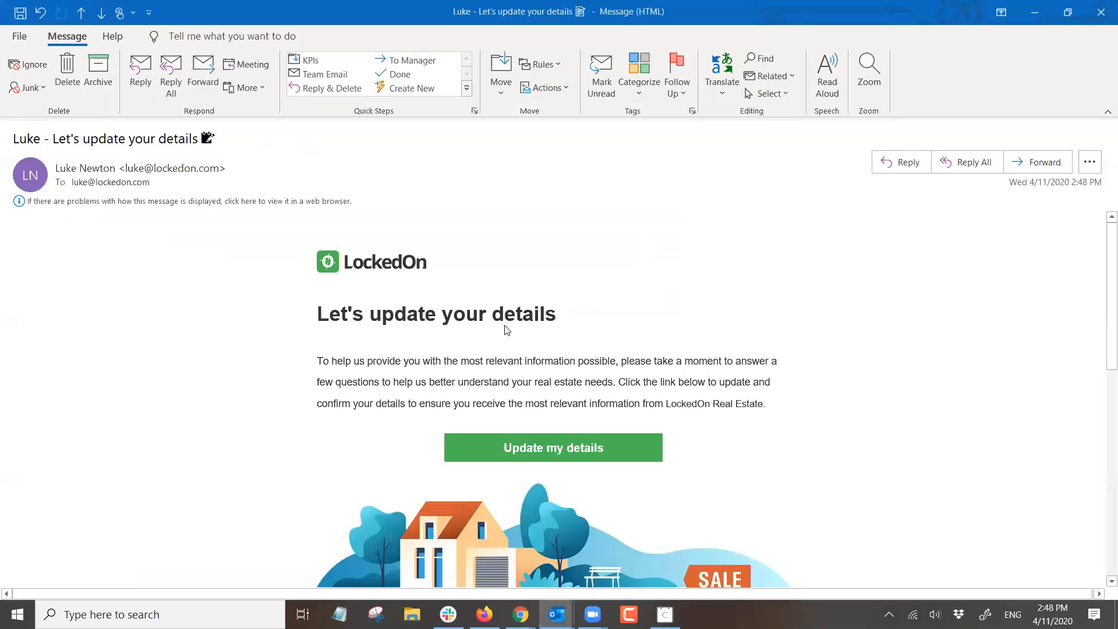
- In the 'Let's update your details' email, follow the Update my details link to the Buyer Portal
triple_click(70, 138)
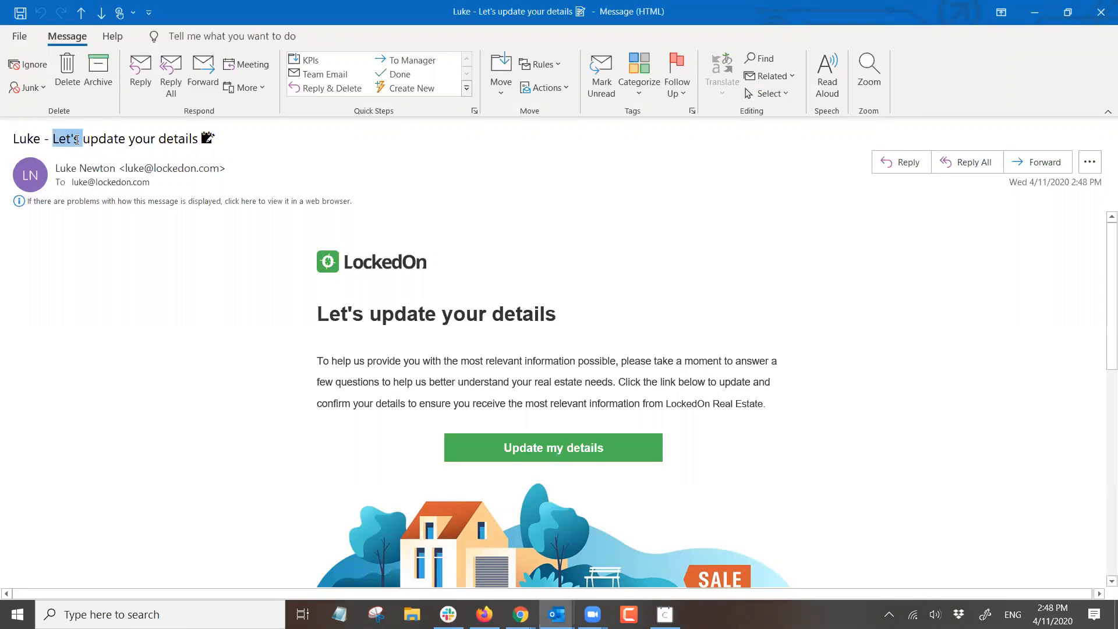
scroll(314, 240, "down", 1)
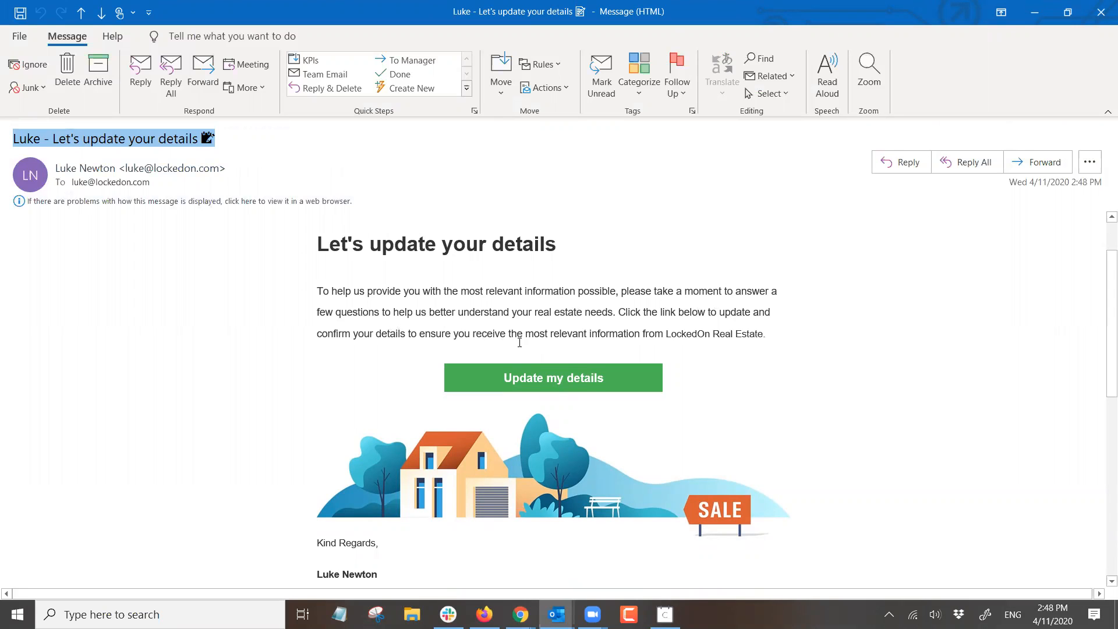
left_click(774, 335)
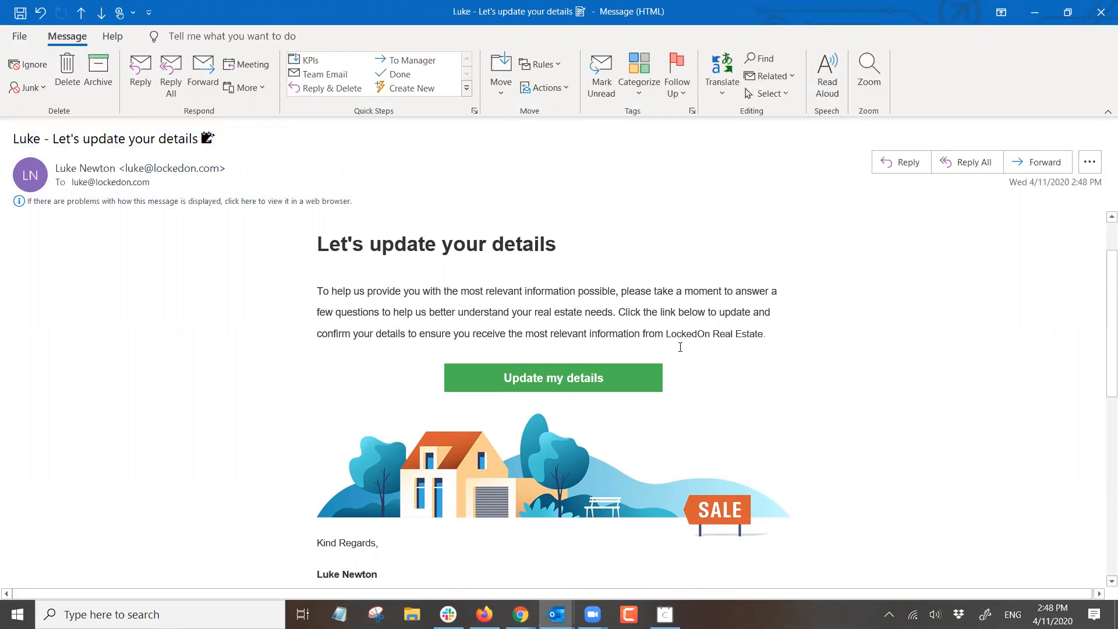
left_click(541, 383)
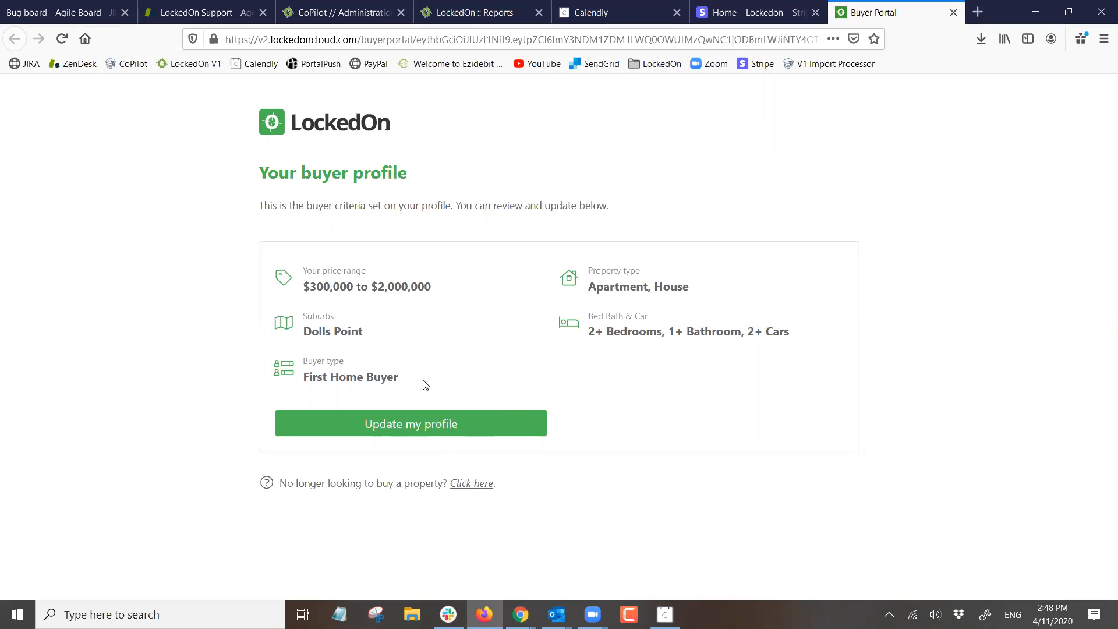
- Start updating the buyer profile and leave Investor as the only buyer type
left_click(410, 431)
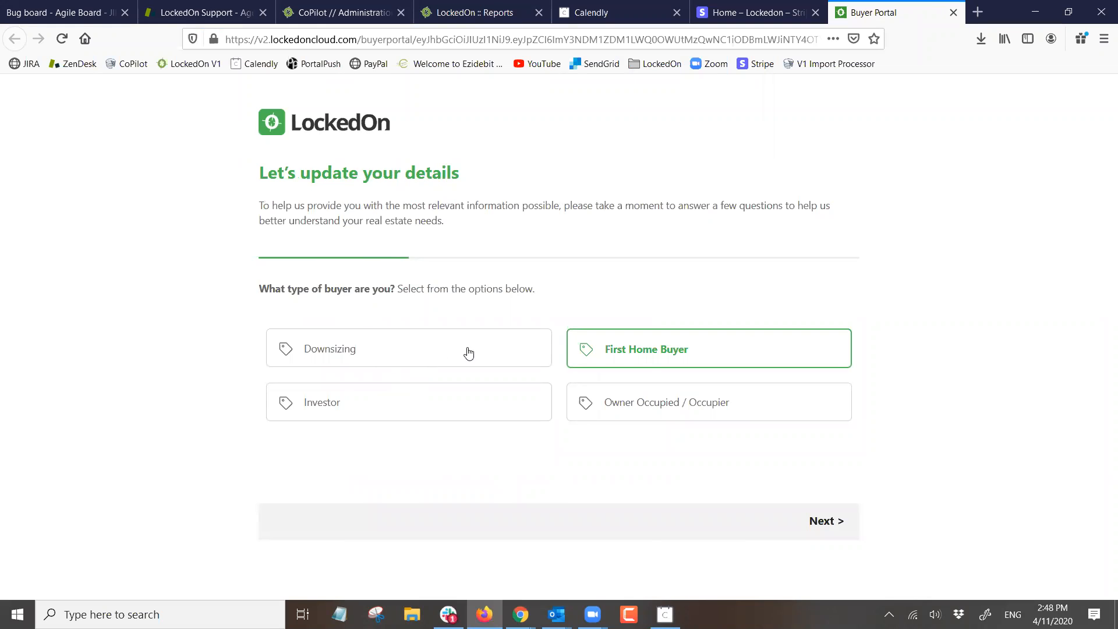
left_click(339, 350)
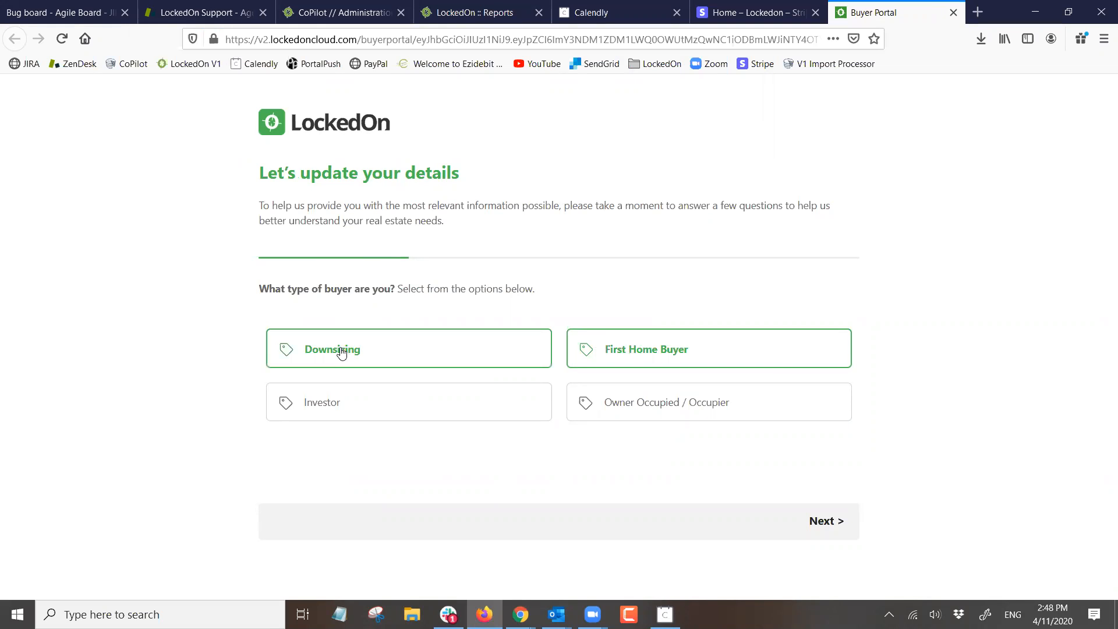
left_click(335, 406)
left_click(620, 413)
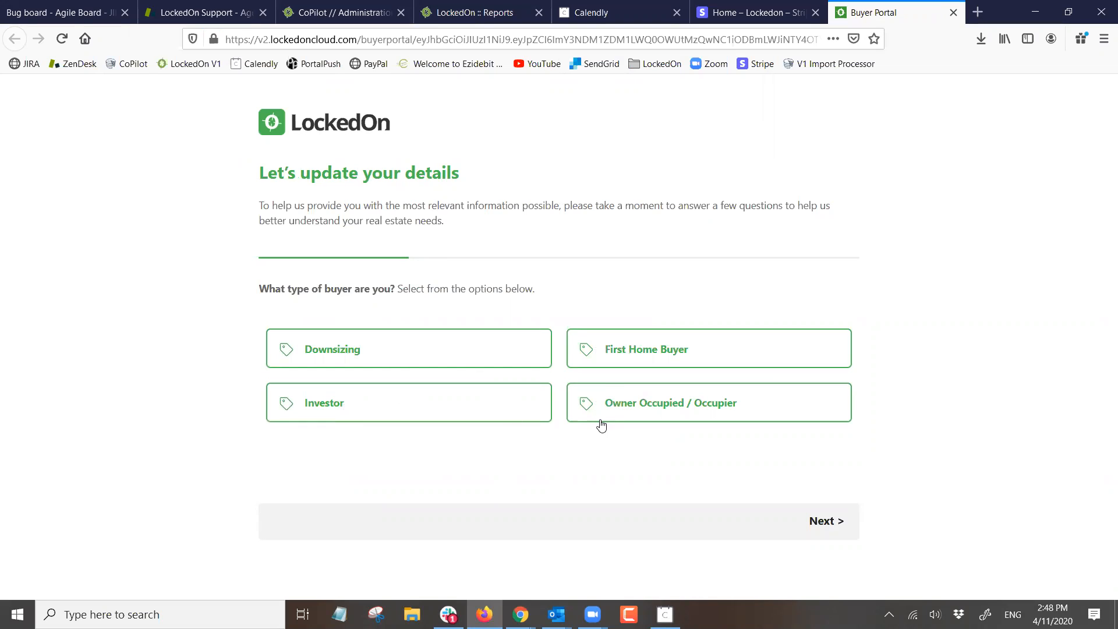
left_click(601, 363)
left_click(396, 355)
left_click(615, 409)
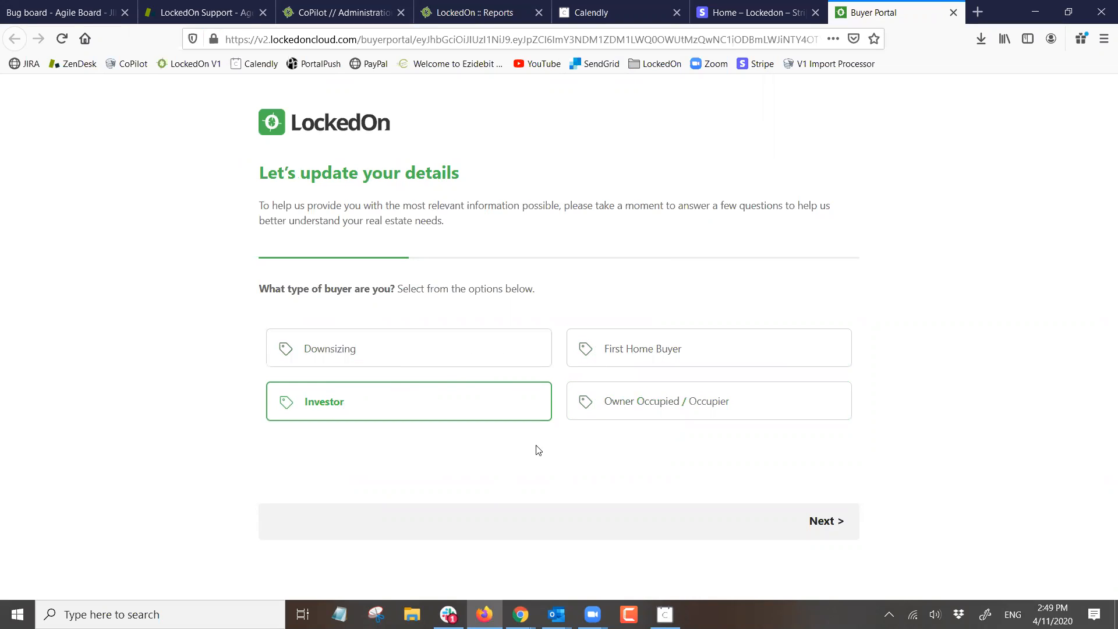
left_click(820, 524)
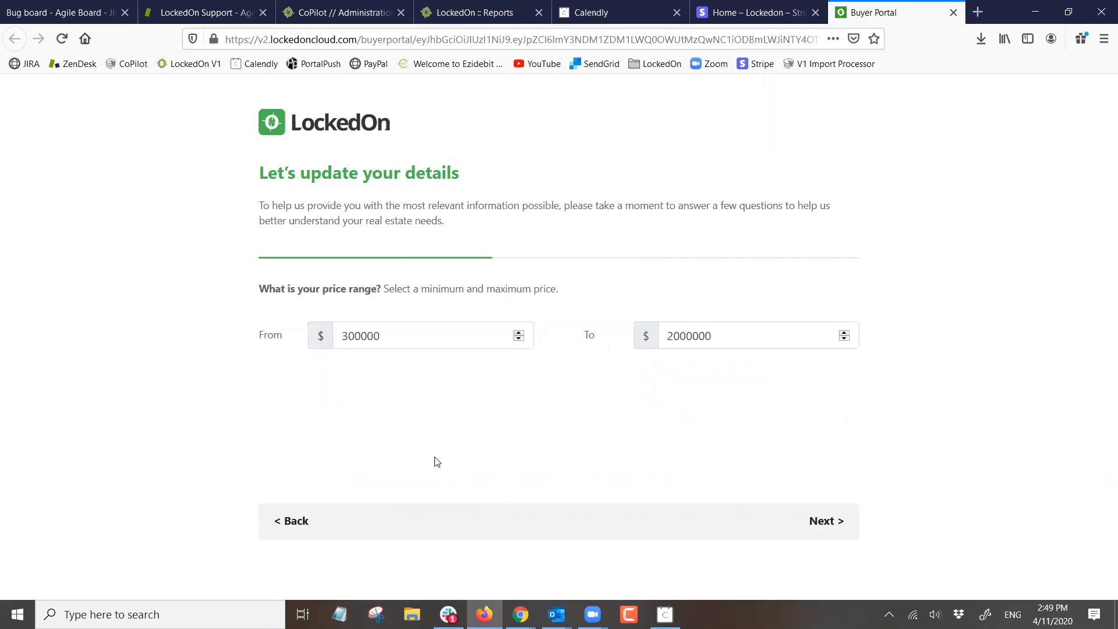
- Set the price range to $1,000,000–$3,000,000
double_click(747, 337)
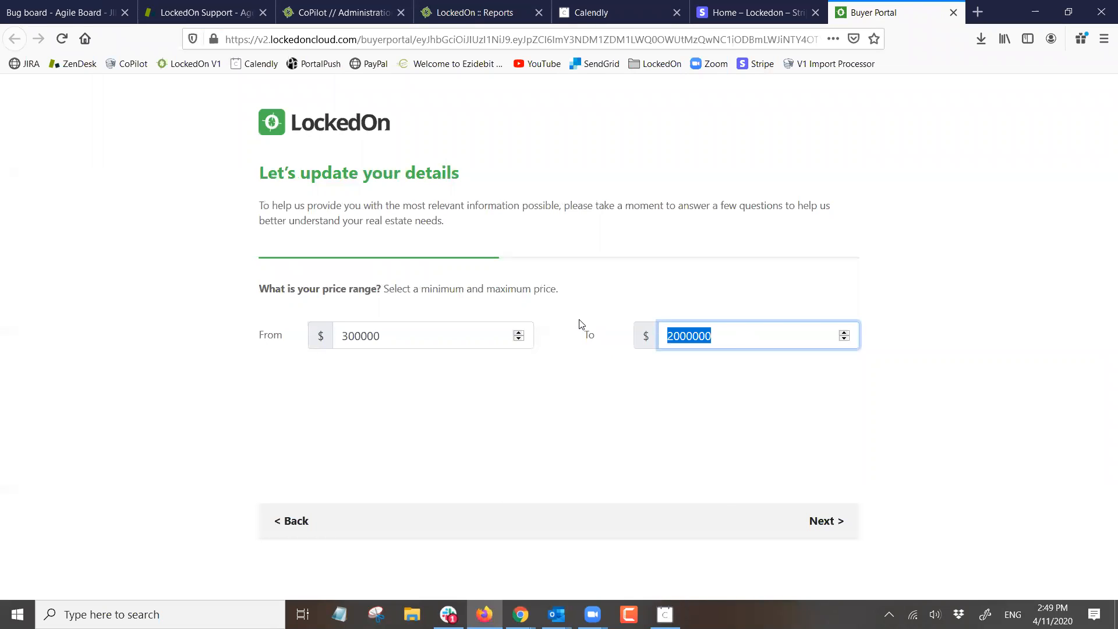
type("3000000")
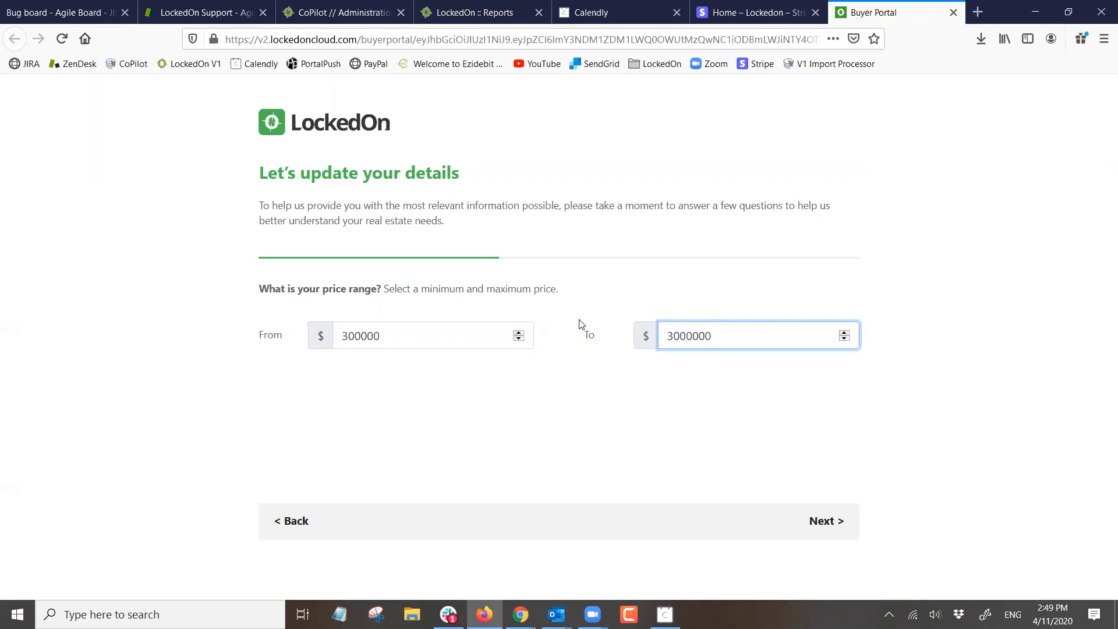
key("shift+Tab")
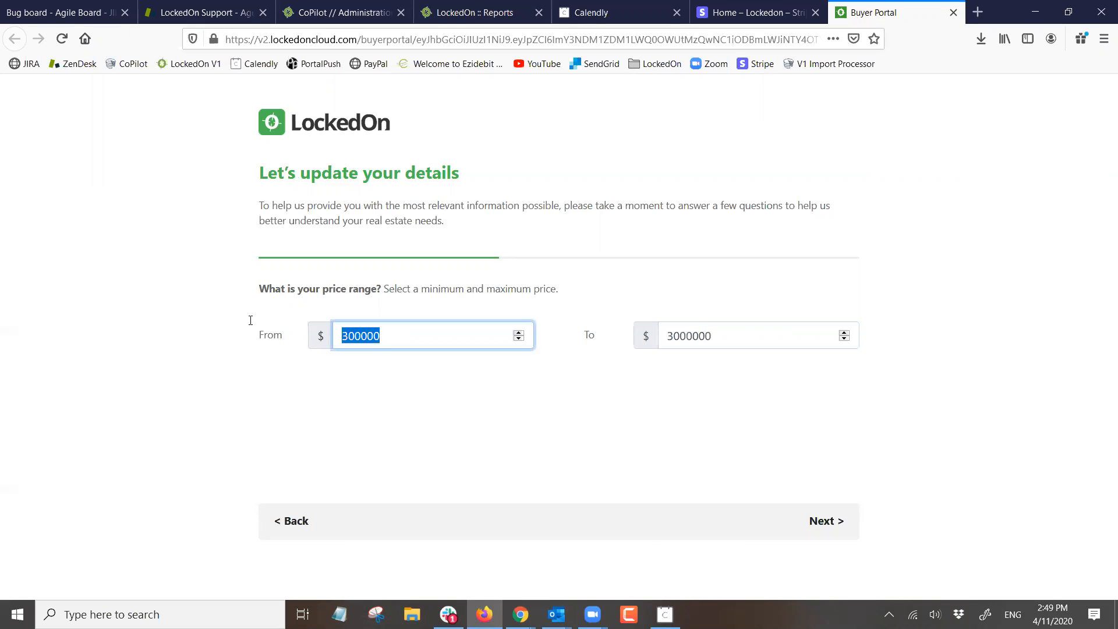
type("1000000")
left_click(822, 521)
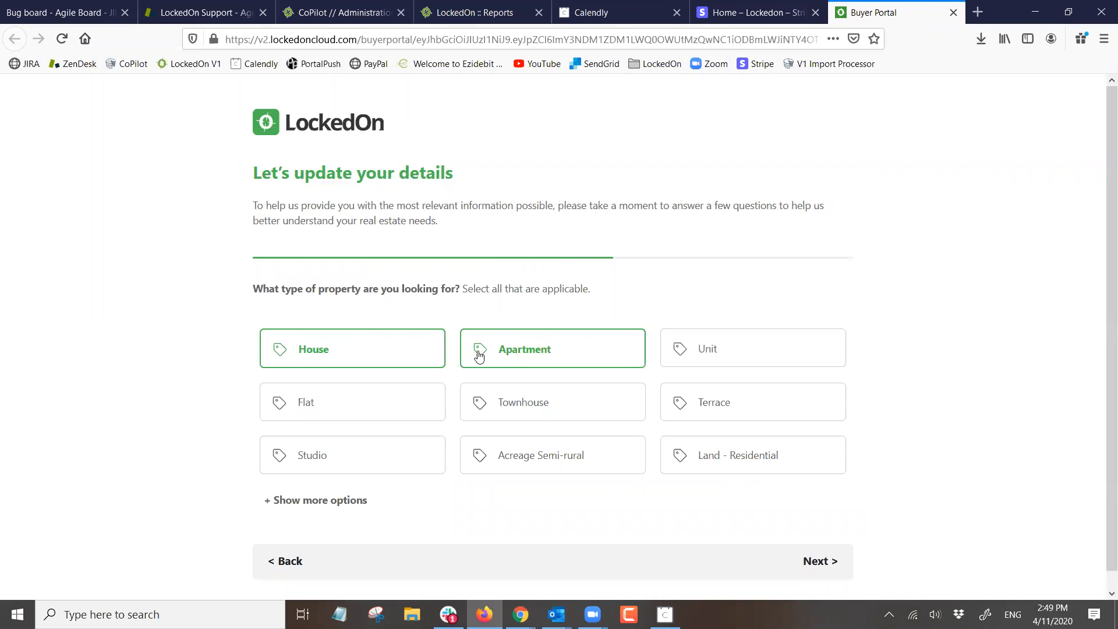
- Change property types: drop Apartment, add Acreage Semi-rural and Land - Residential
left_click(508, 356)
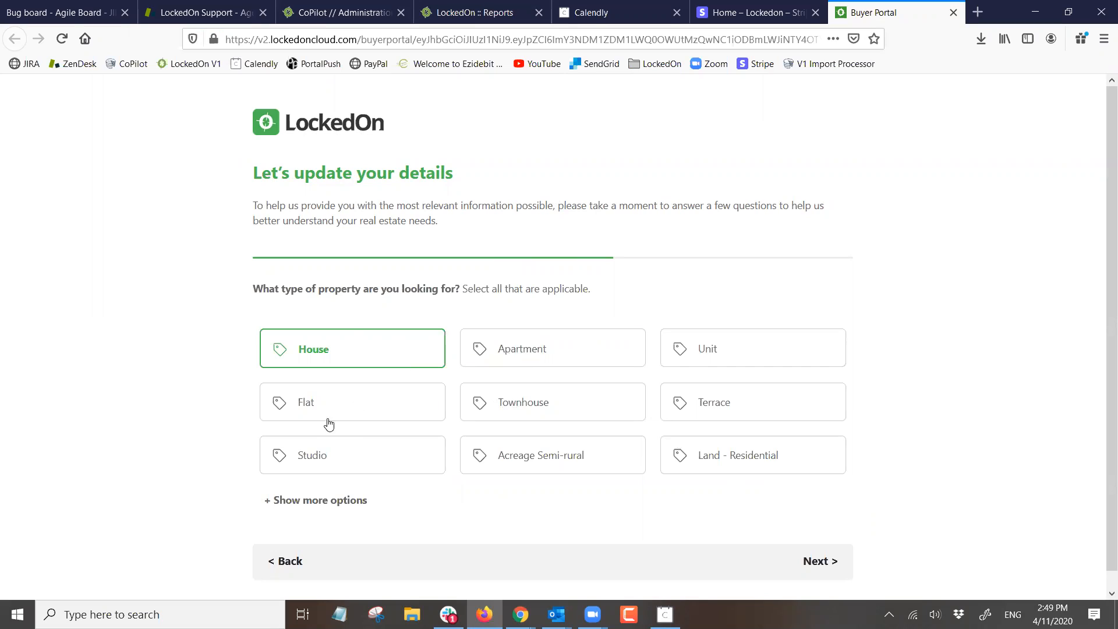
left_click(528, 454)
left_click(698, 461)
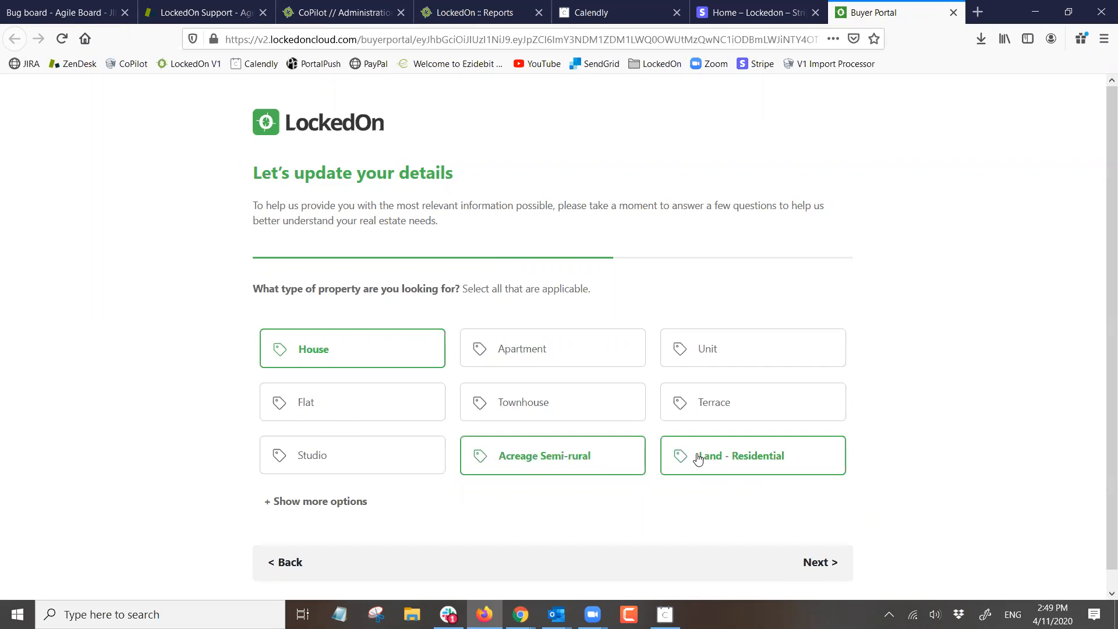
left_click(818, 562)
- Set minimum bedrooms to 3+ and minimum bathrooms to 2+
scroll(414, 233, "down", 2)
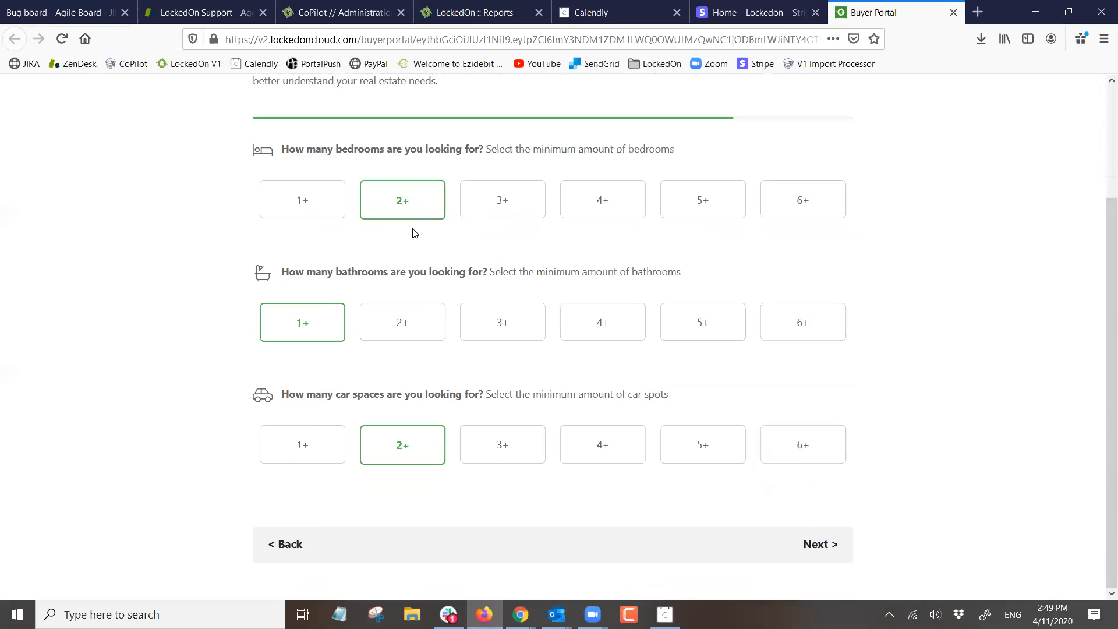
left_click(489, 202)
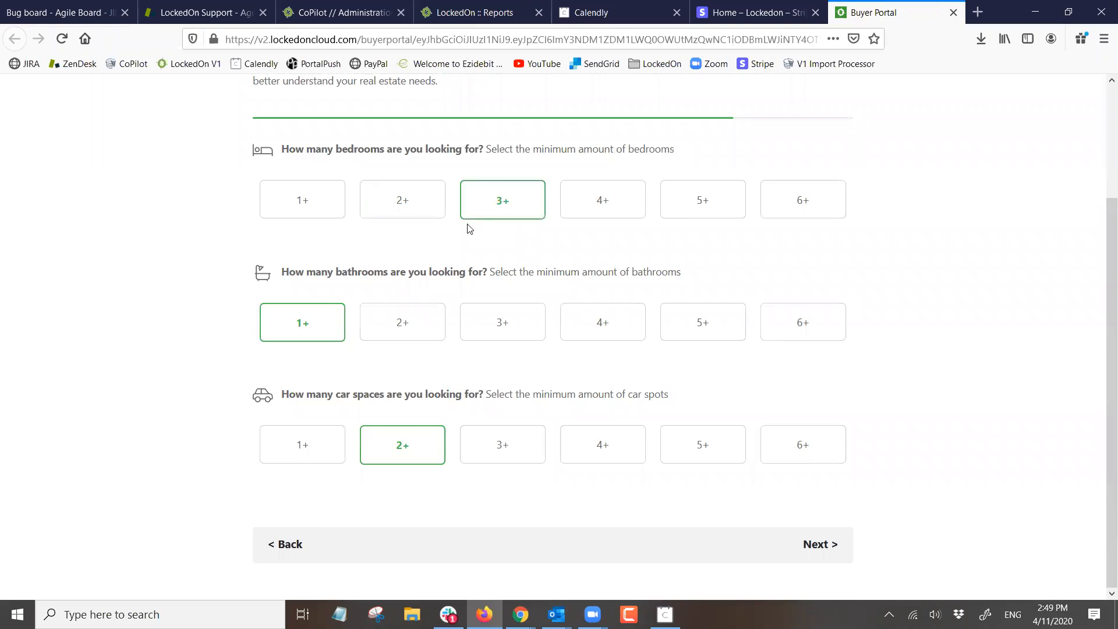
left_click(405, 325)
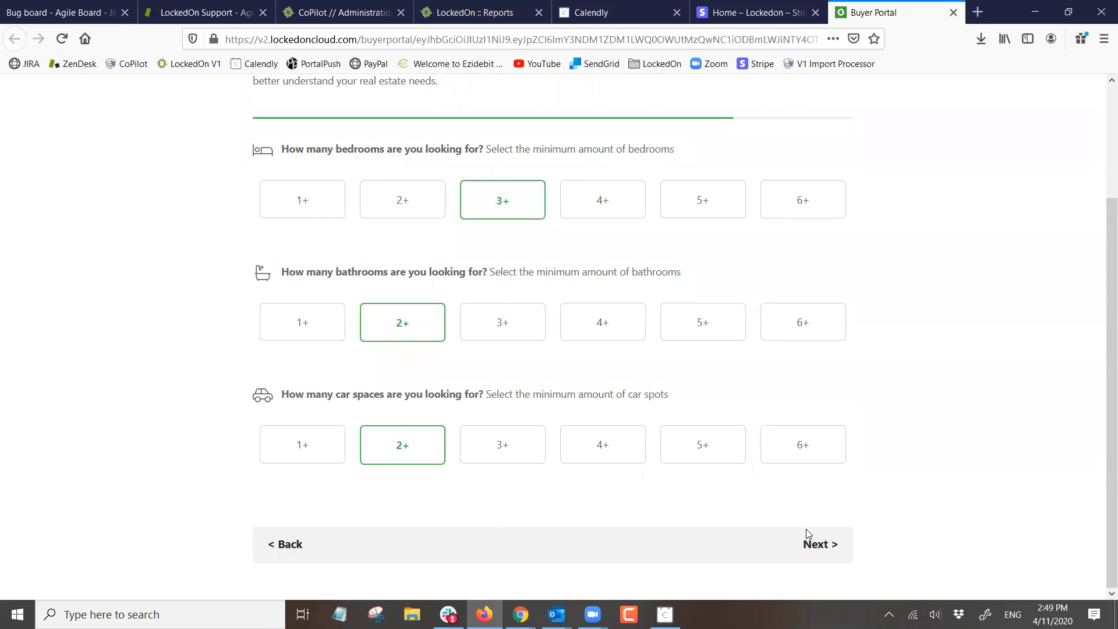
left_click(821, 544)
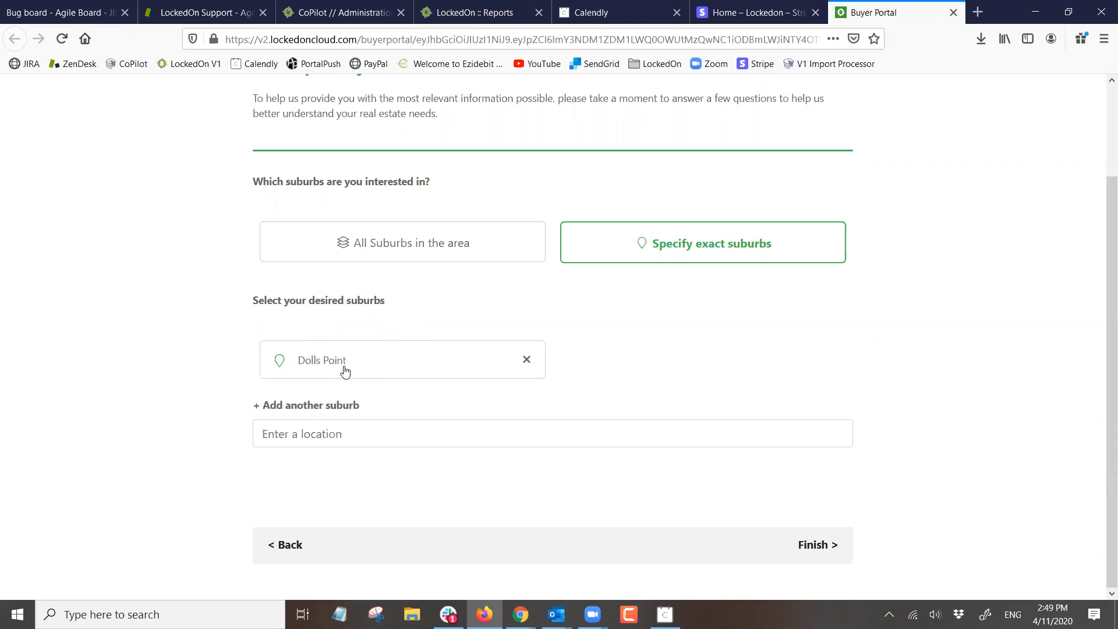
- Try Dolls Point as an exact suburb, revert to all suburbs in the area, finish, and return home
left_click(526, 359)
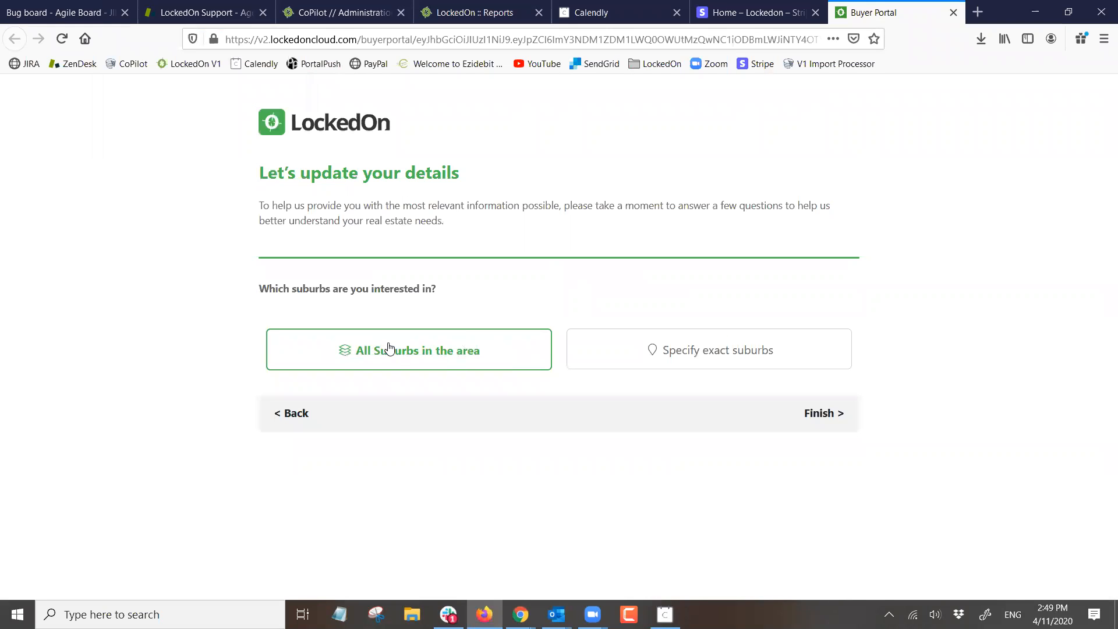
left_click(663, 350)
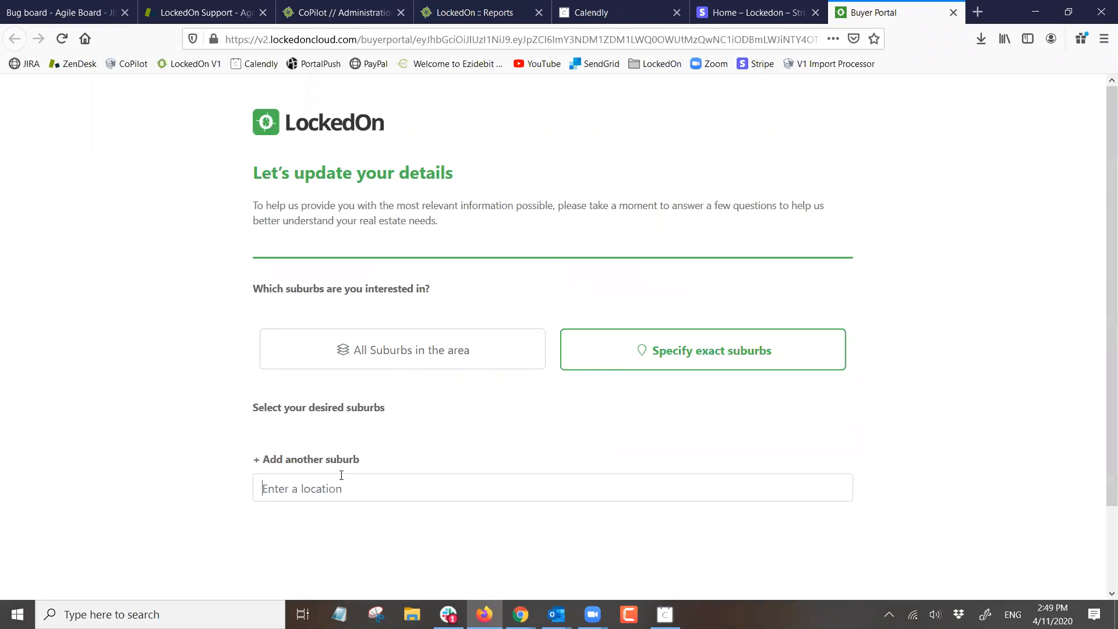
type("dolls")
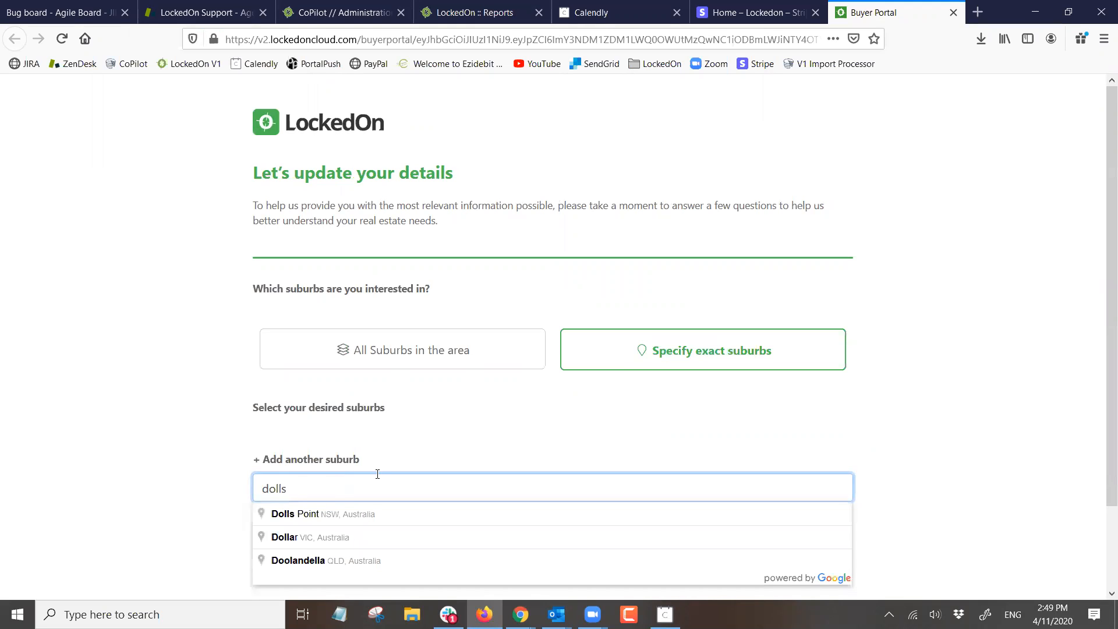
left_click(319, 514)
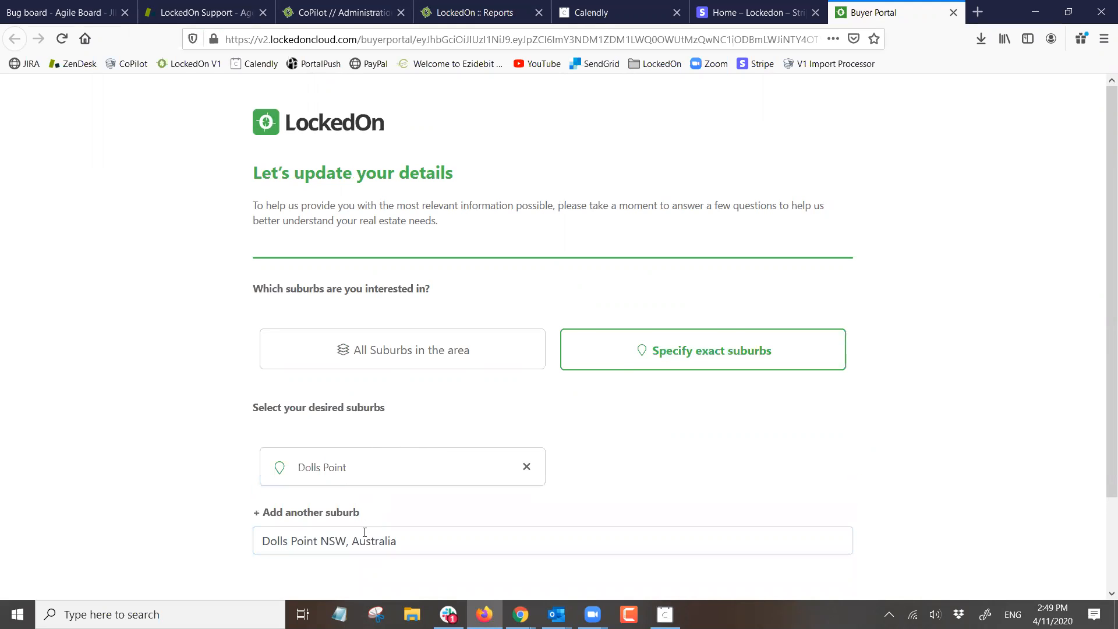
scroll(501, 466, "down", 3)
scroll(545, 446, "up", 3)
left_click(527, 470)
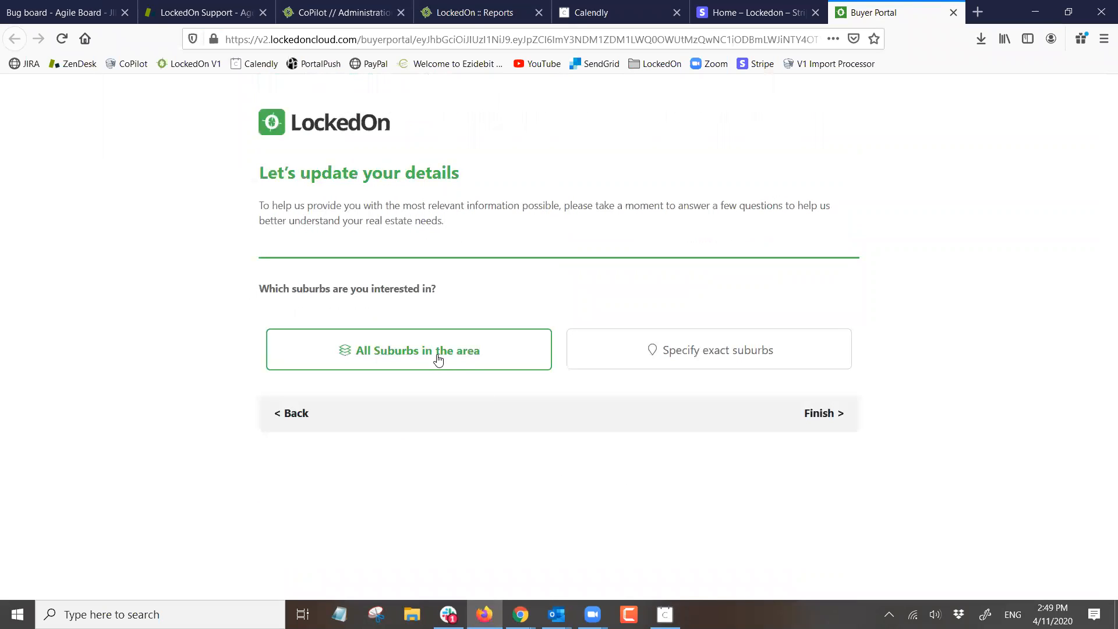
left_click(822, 419)
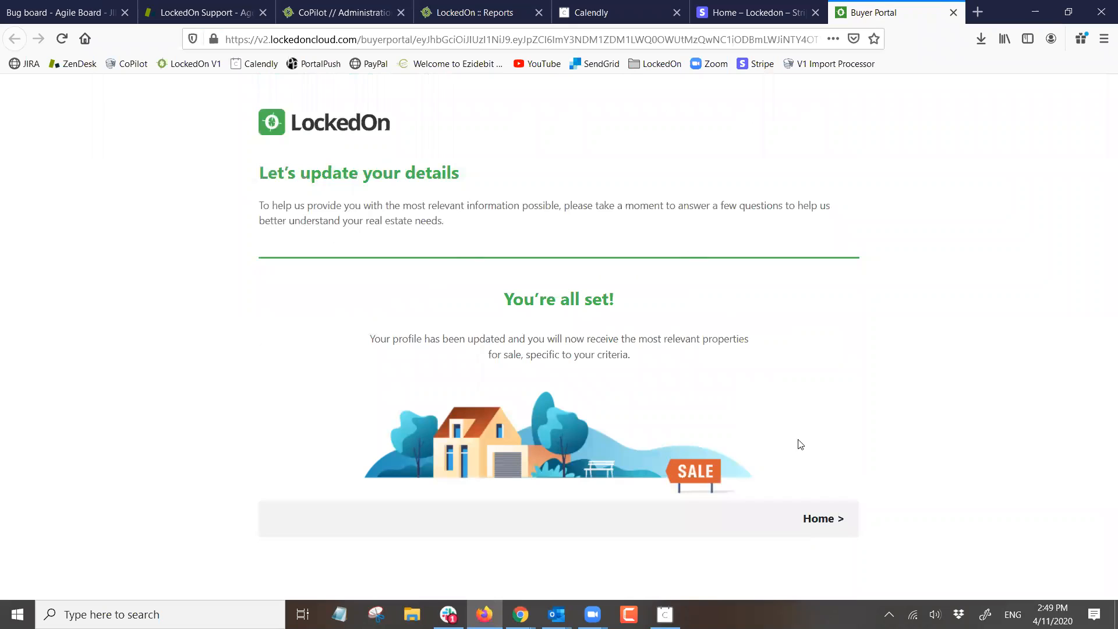
left_click(818, 518)
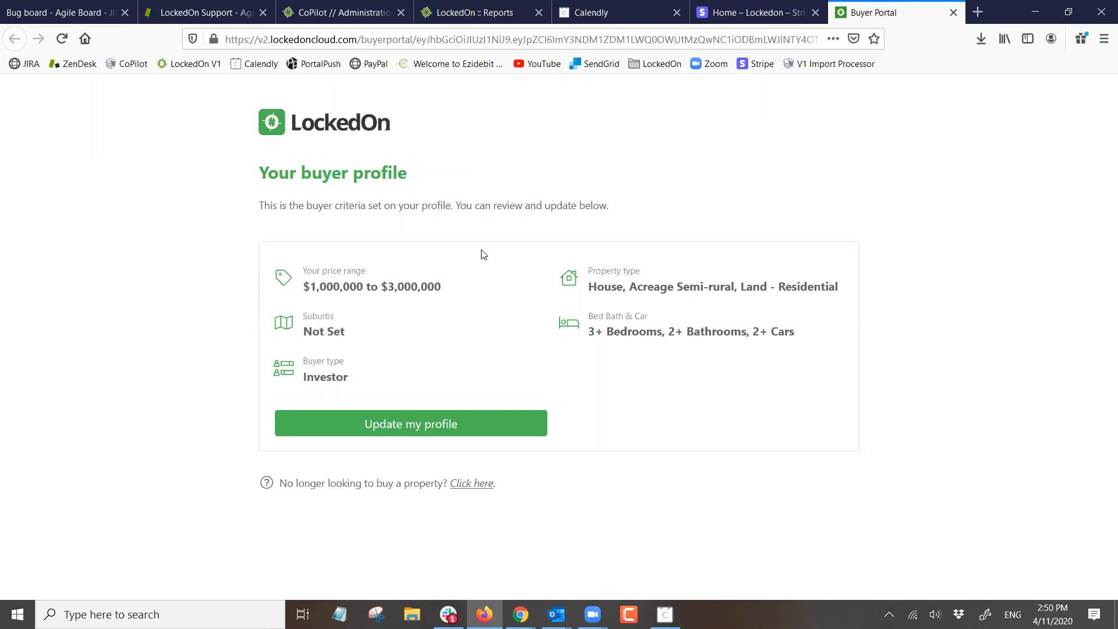
- Back in LockedOn, scroll through the client's updated Buyer criteria, then go to the Dashboard
left_click(514, 613)
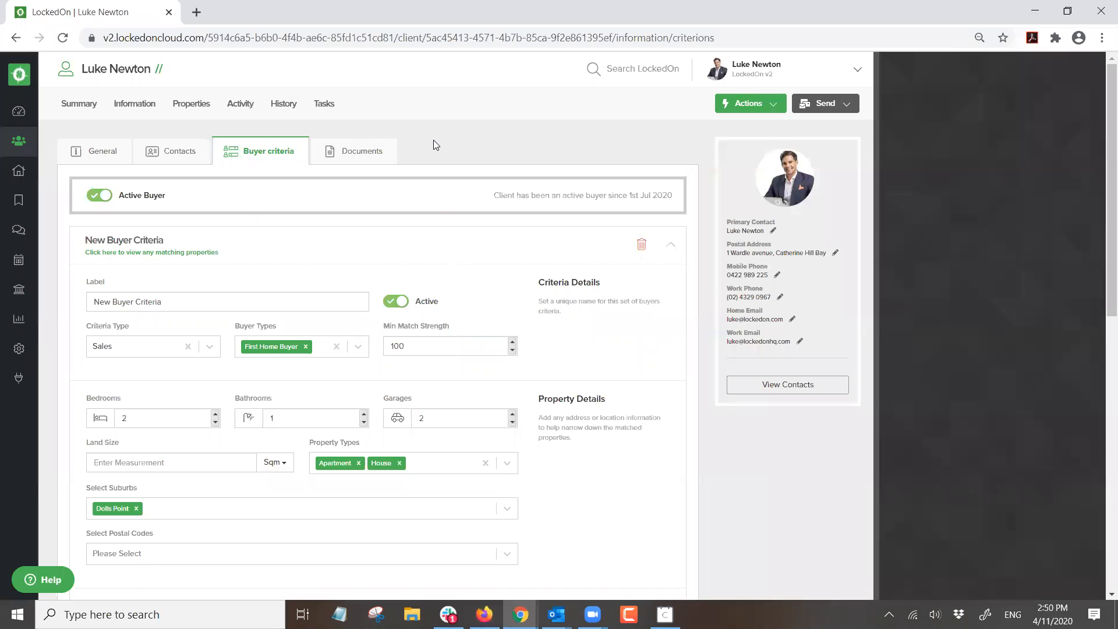
left_click(192, 105)
left_click(133, 105)
left_click(268, 153)
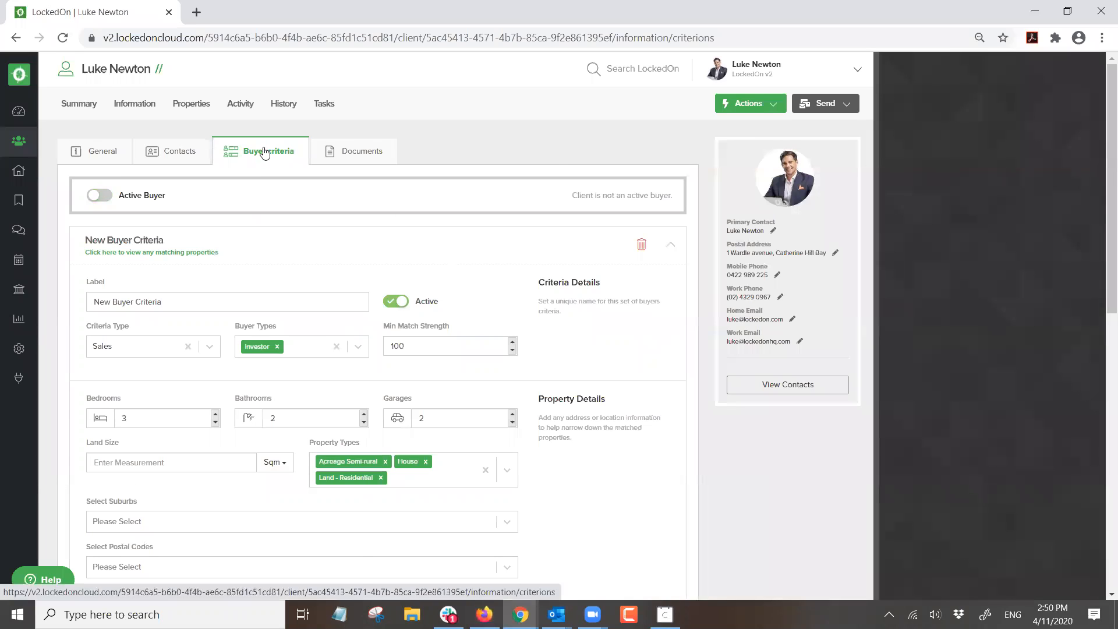
scroll(226, 258, "down", 3)
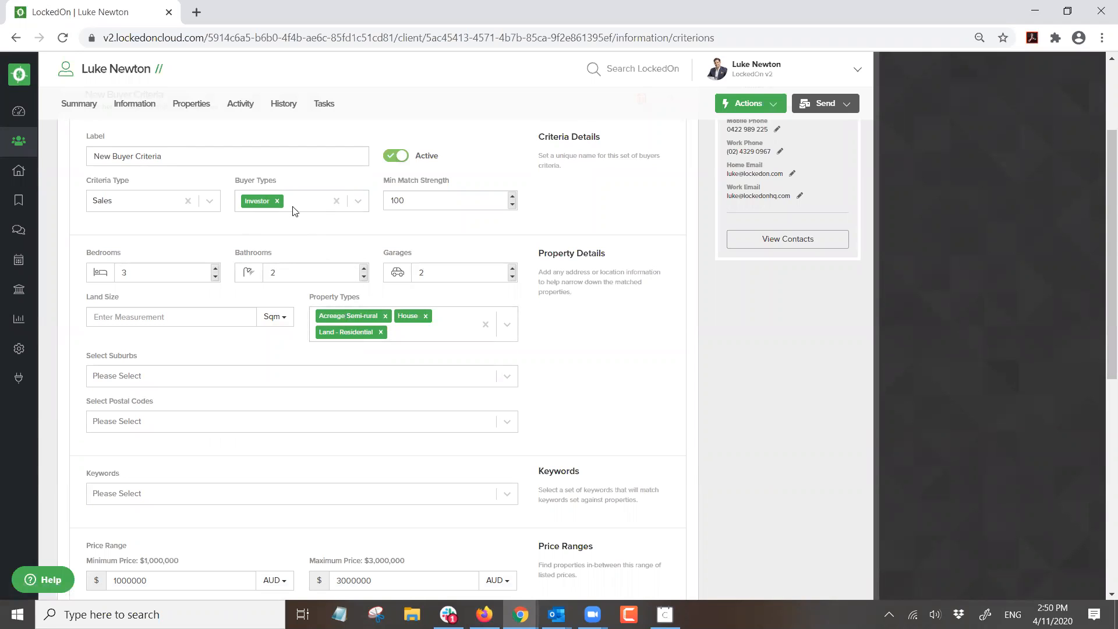
scroll(175, 489, "down", 4)
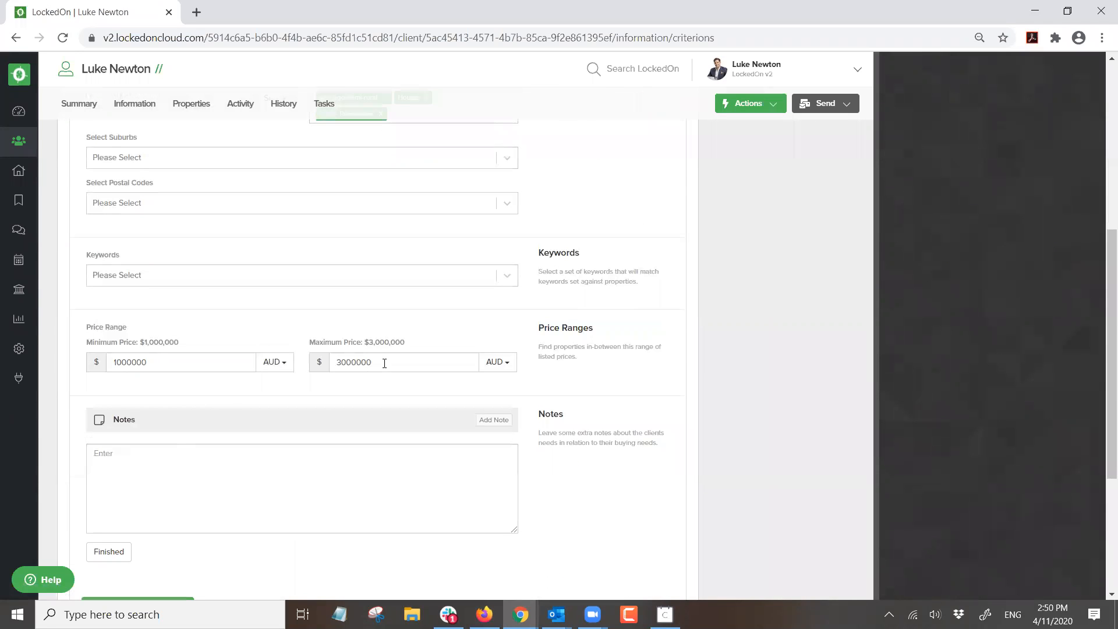
scroll(384, 366, "up", 5)
scroll(384, 369, "up", 2)
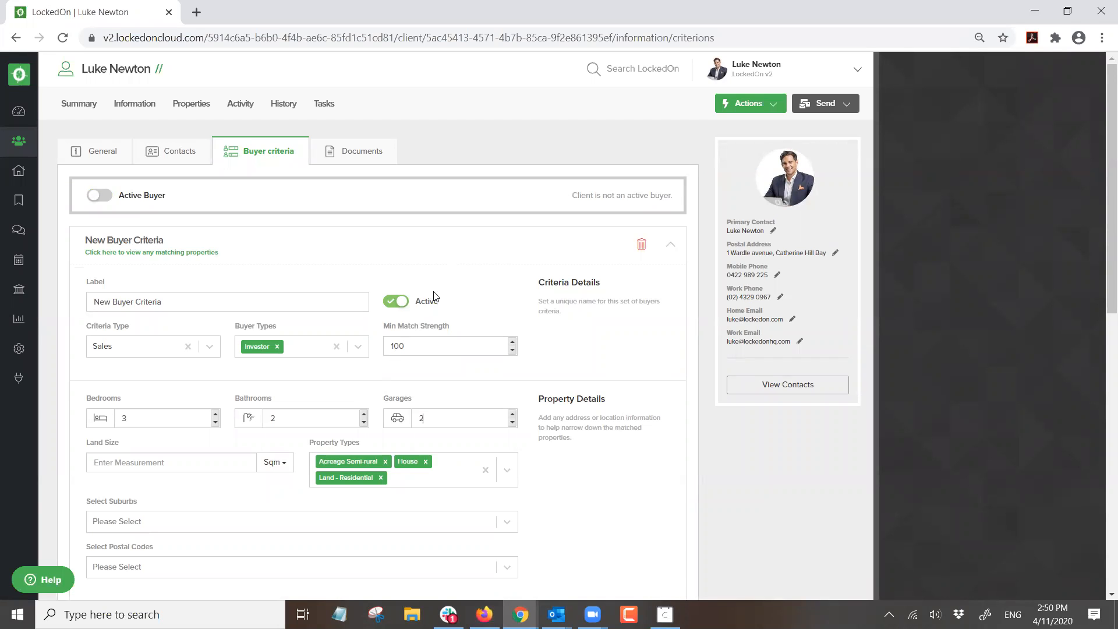
scroll(404, 312, "down", 3)
scroll(407, 315, "up", 2)
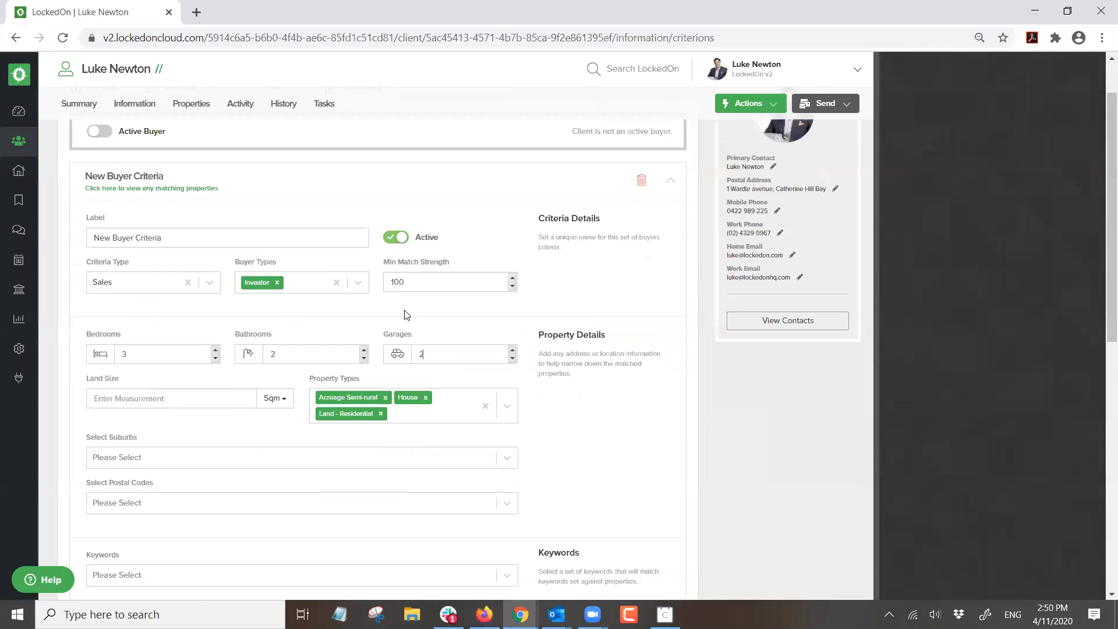
scroll(406, 315, "up", 2)
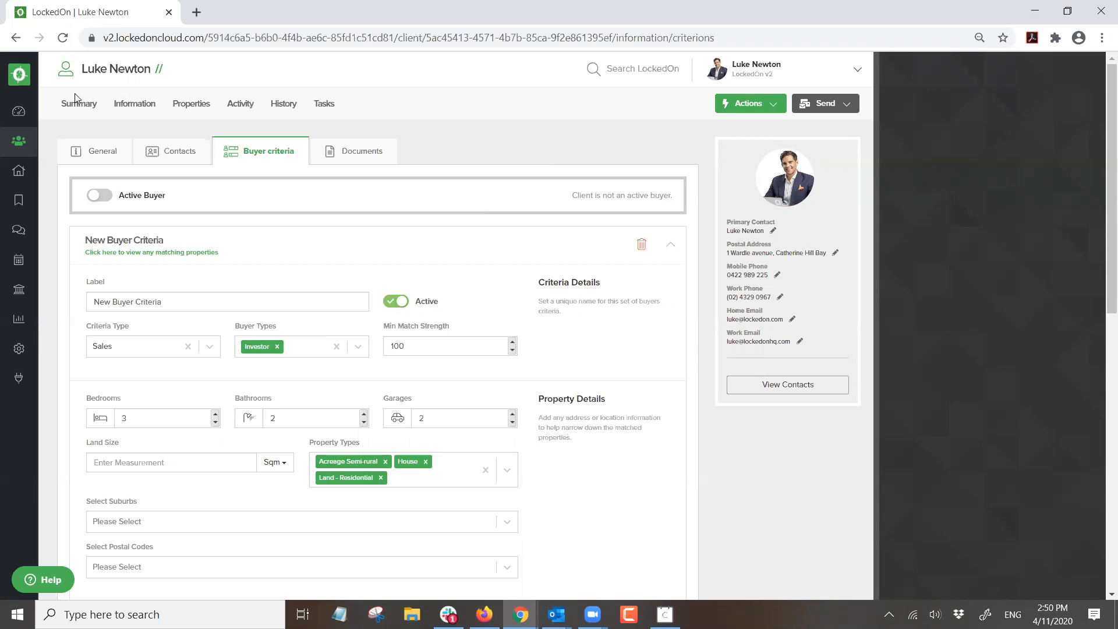
left_click(19, 111)
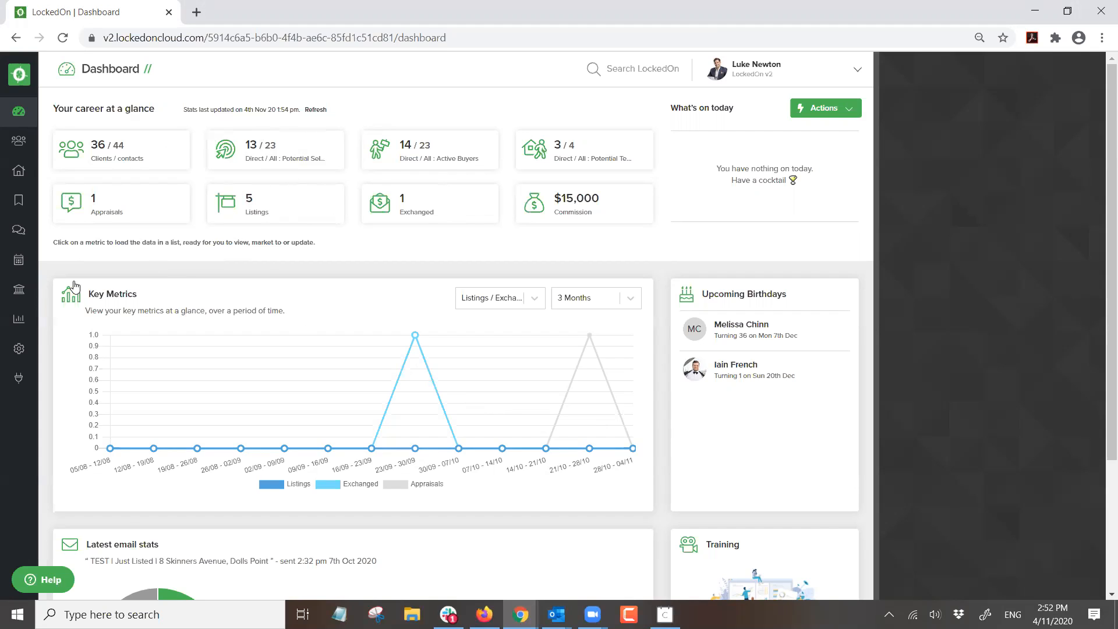
- Scroll down the dashboard and open Watch previous on the Training card
scroll(574, 297, "down", 1)
scroll(575, 297, "down", 3)
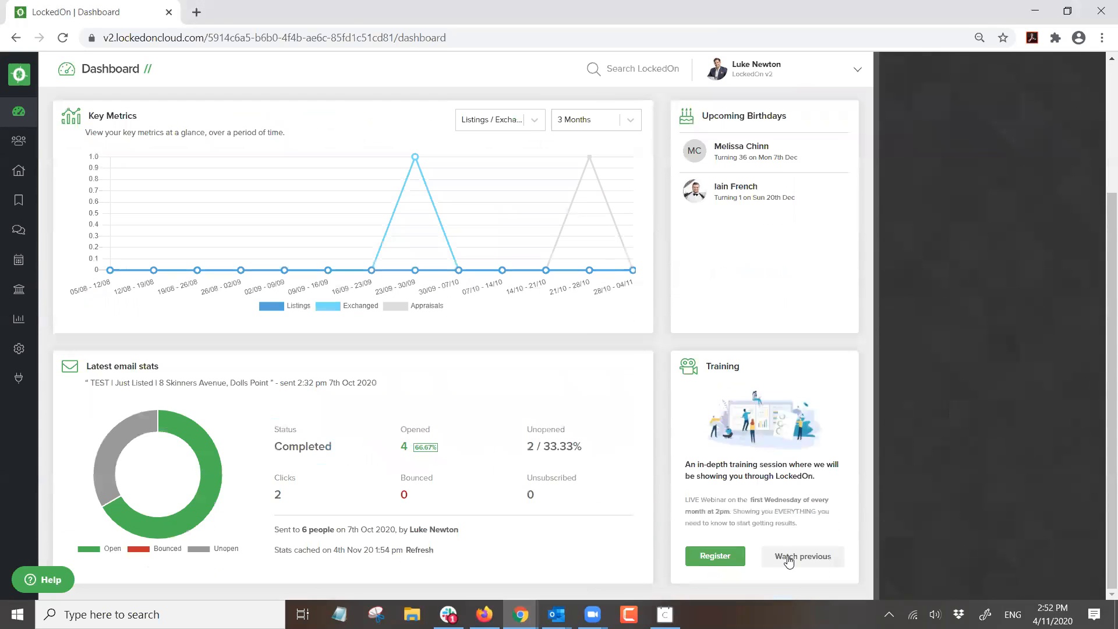
left_click(789, 560)
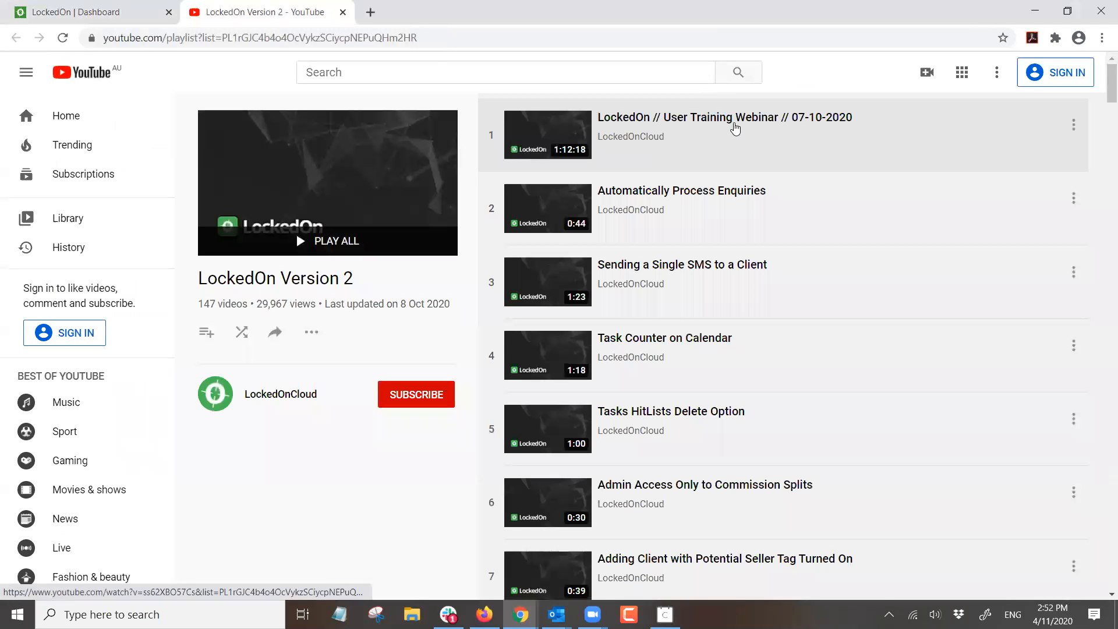
- Close the YouTube training playlist tab to get back to the LockedOn dashboard
left_click(343, 12)
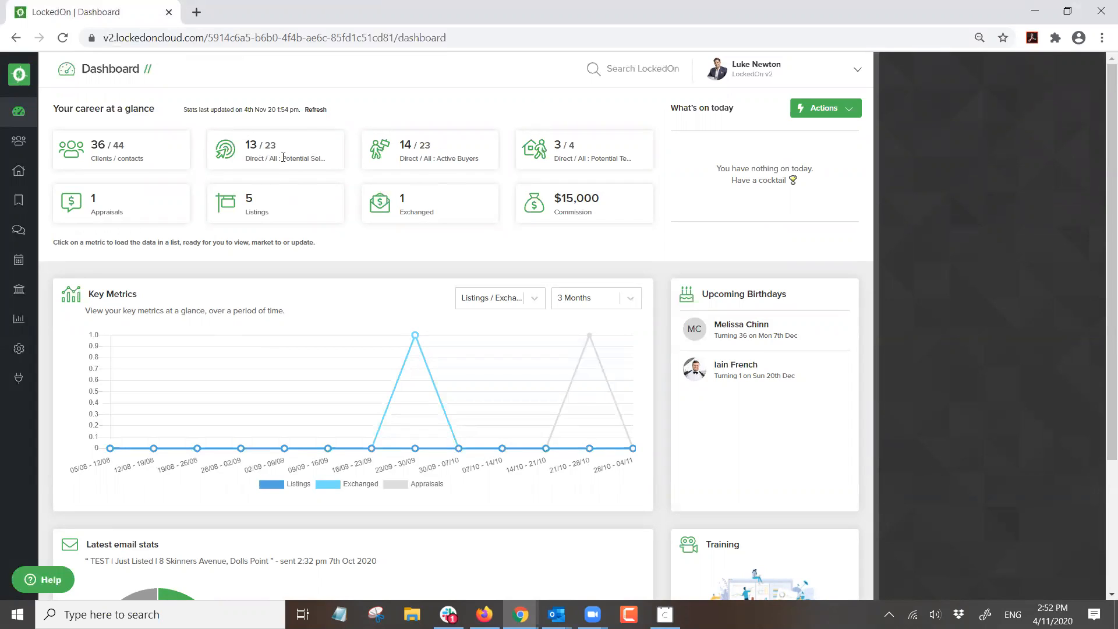
- List the 23 potential sellers from the dashboard metric and search for the vendor by first name
left_click_drag(328, 161, 244, 145)
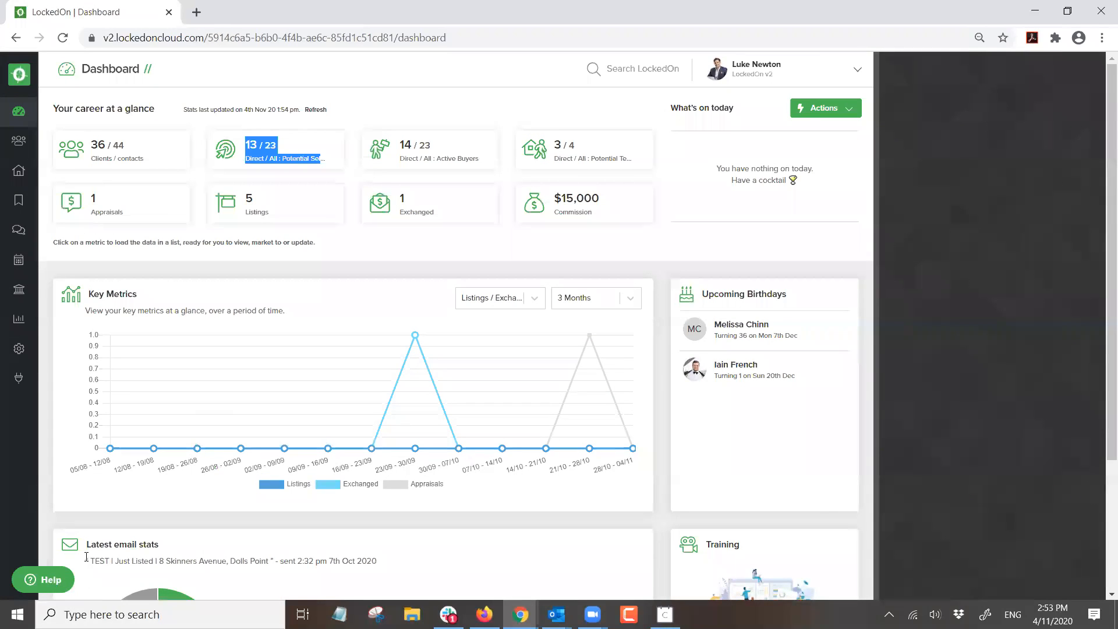
left_click(348, 118)
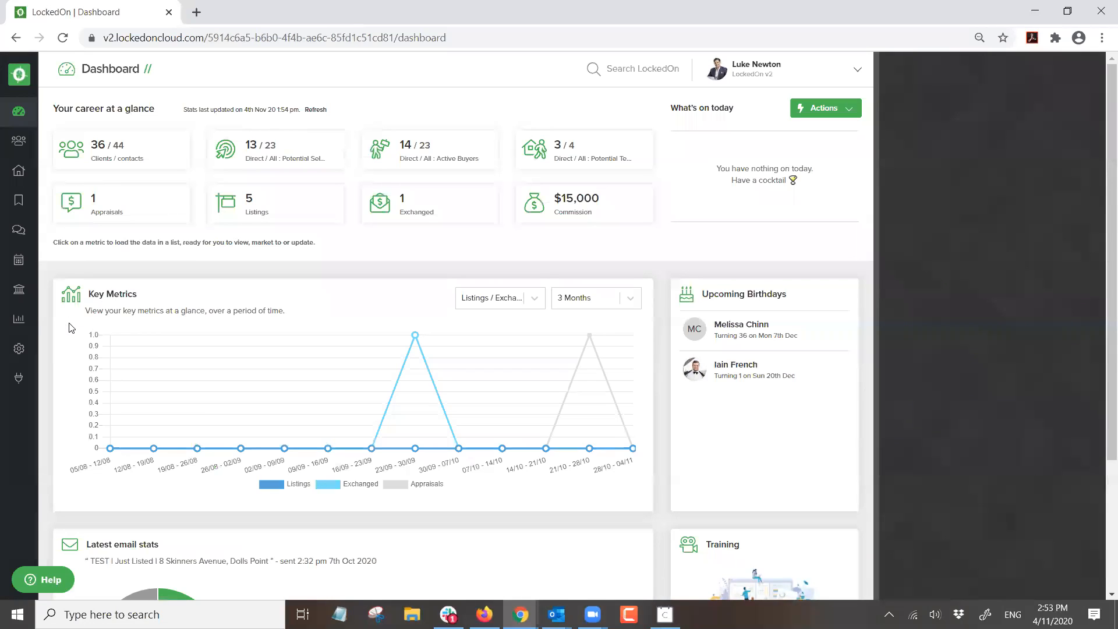
left_click(273, 151)
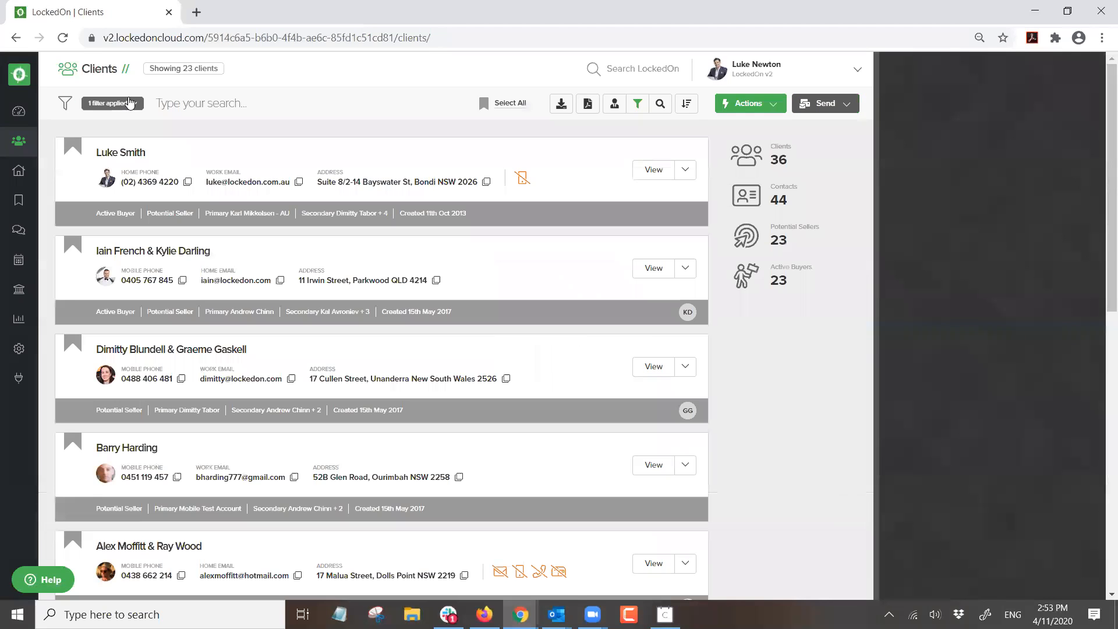
type("Luke")
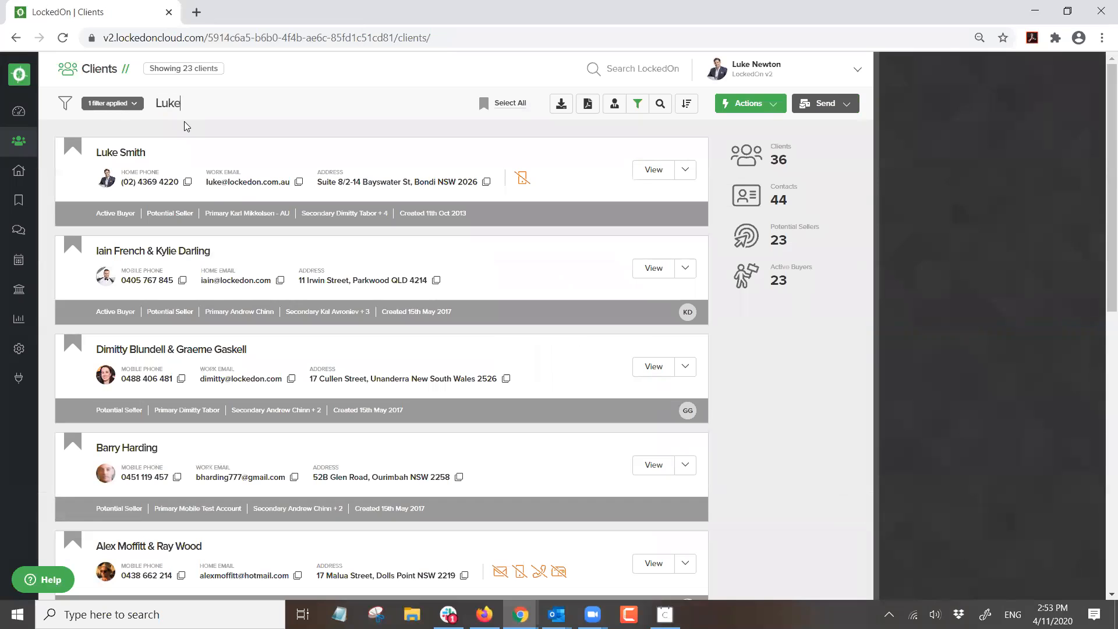
- Open the vendor's client record, confirm Potential Seller is on, then list his vendor properties
left_click(129, 251)
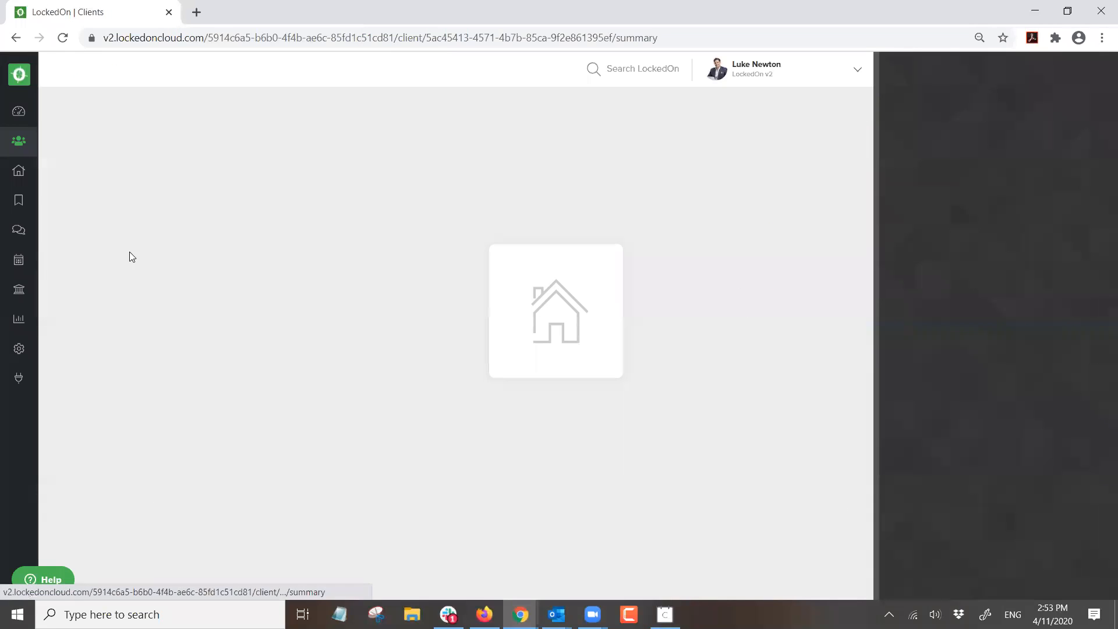
left_click(134, 104)
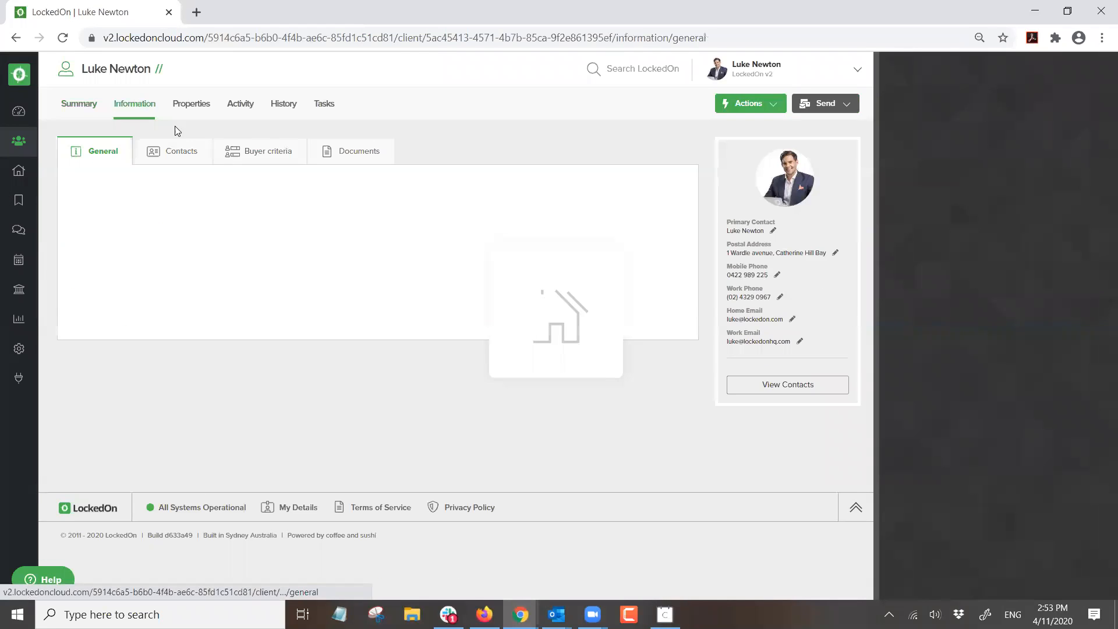
scroll(233, 251, "down", 1)
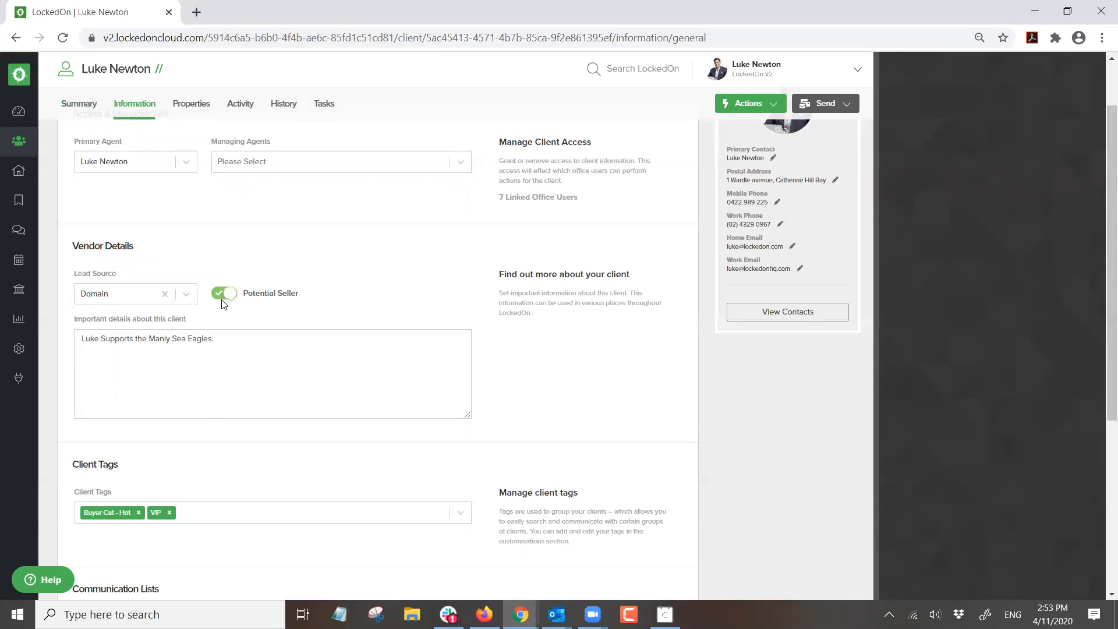
scroll(322, 315, "up", 2)
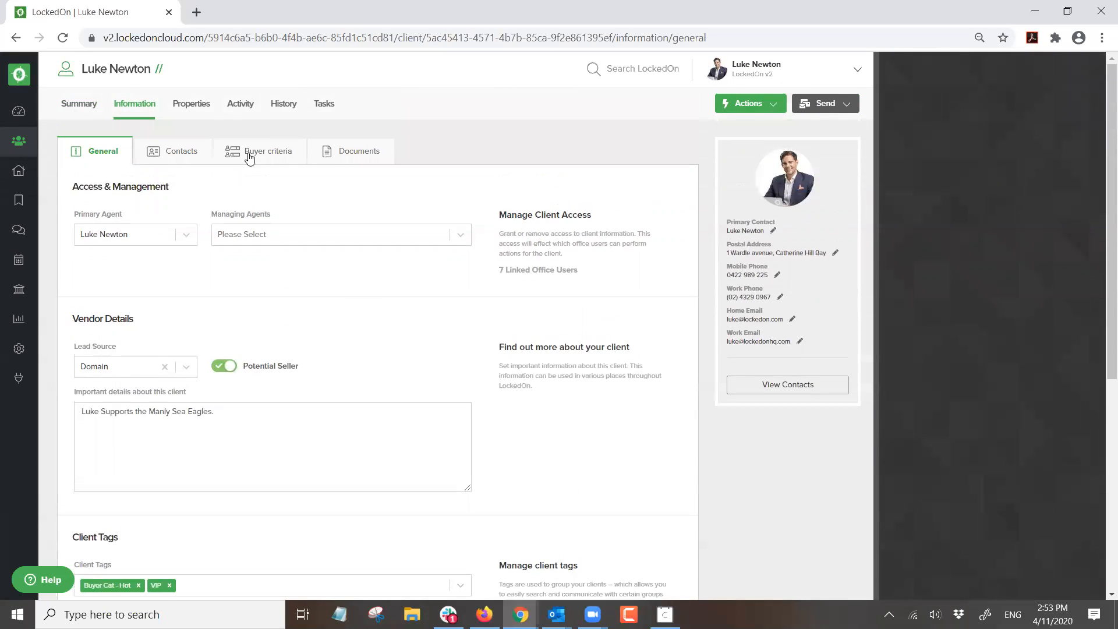
left_click(189, 104)
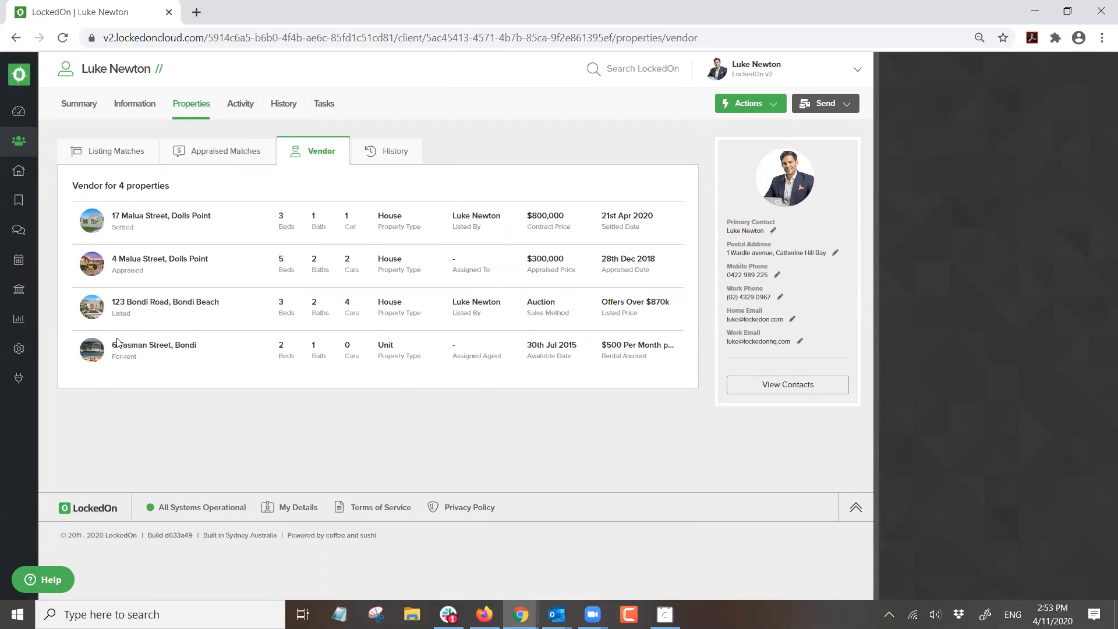
double_click(122, 227)
left_click(289, 207)
left_click(750, 105)
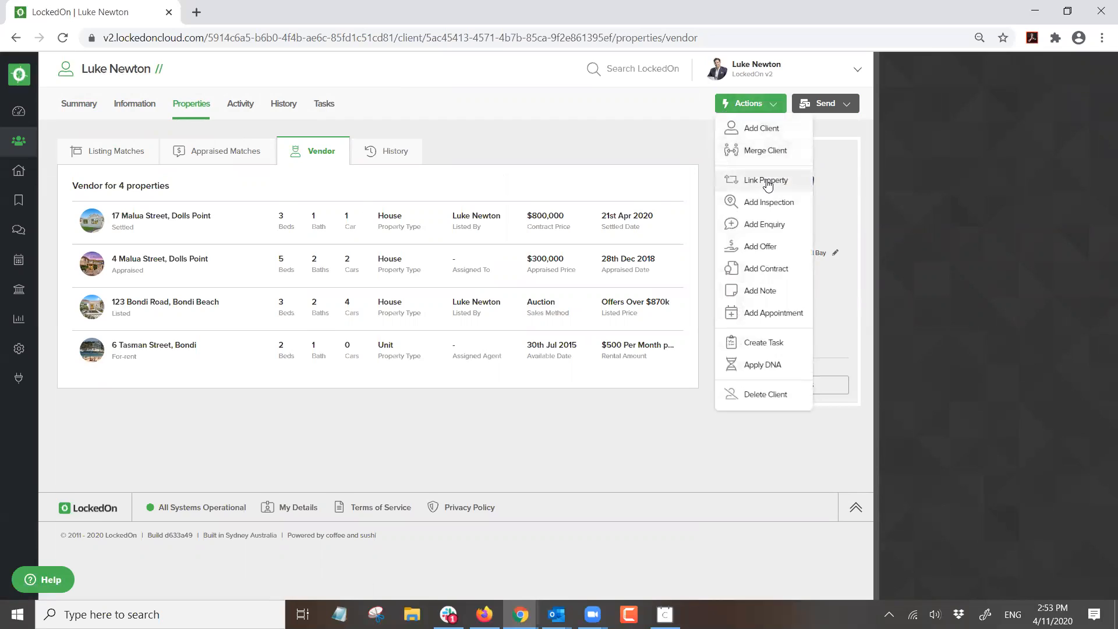
left_click(765, 170)
left_click(620, 220)
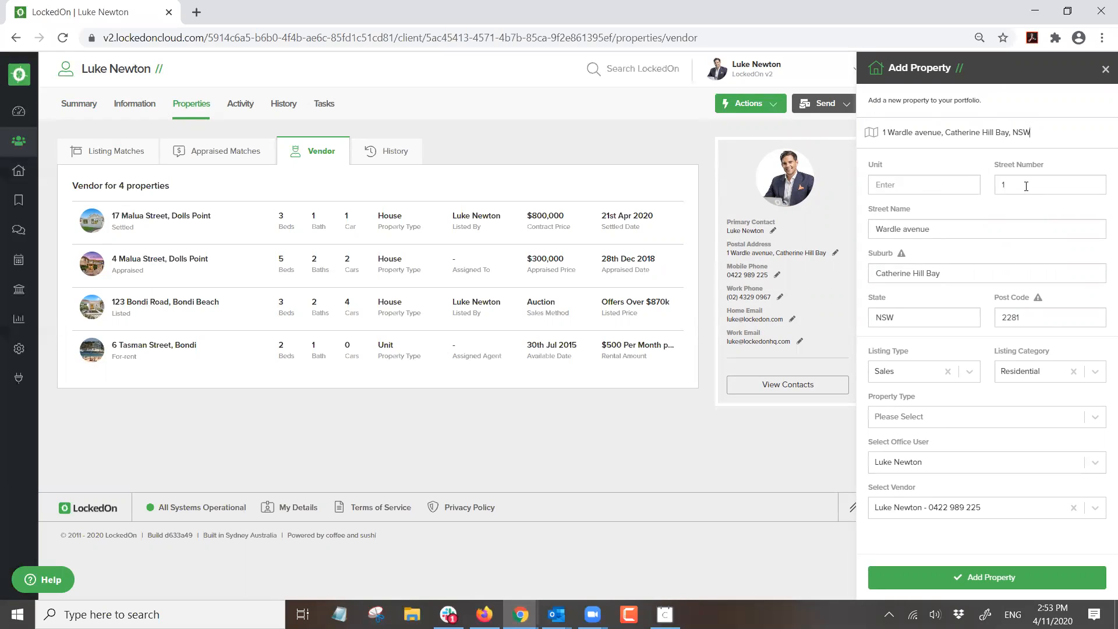
type("12")
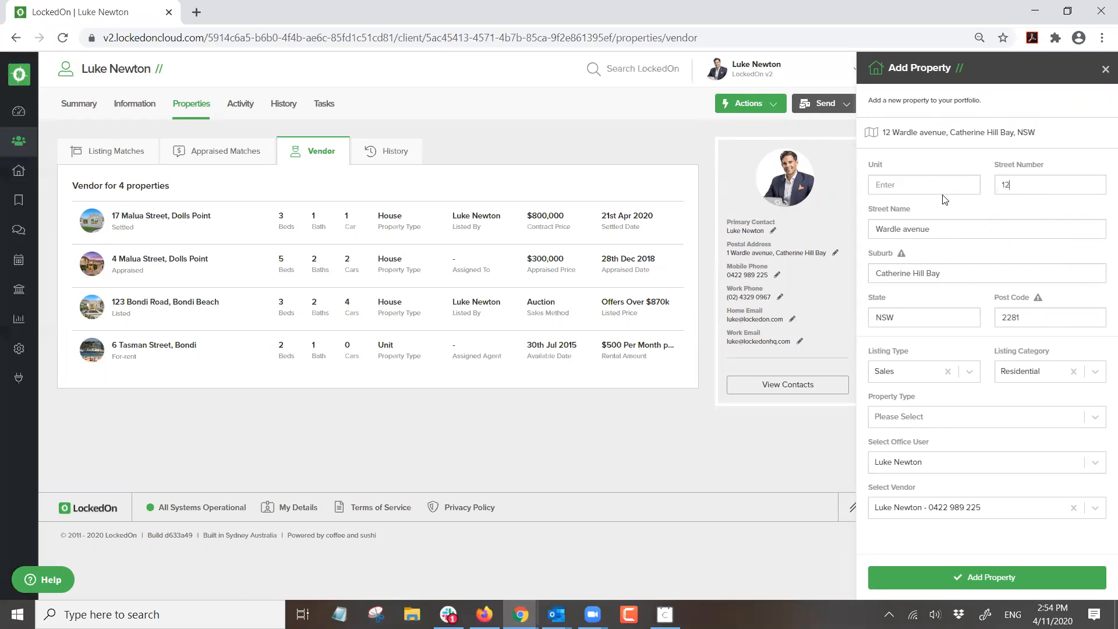
left_click(903, 417)
type("hous")
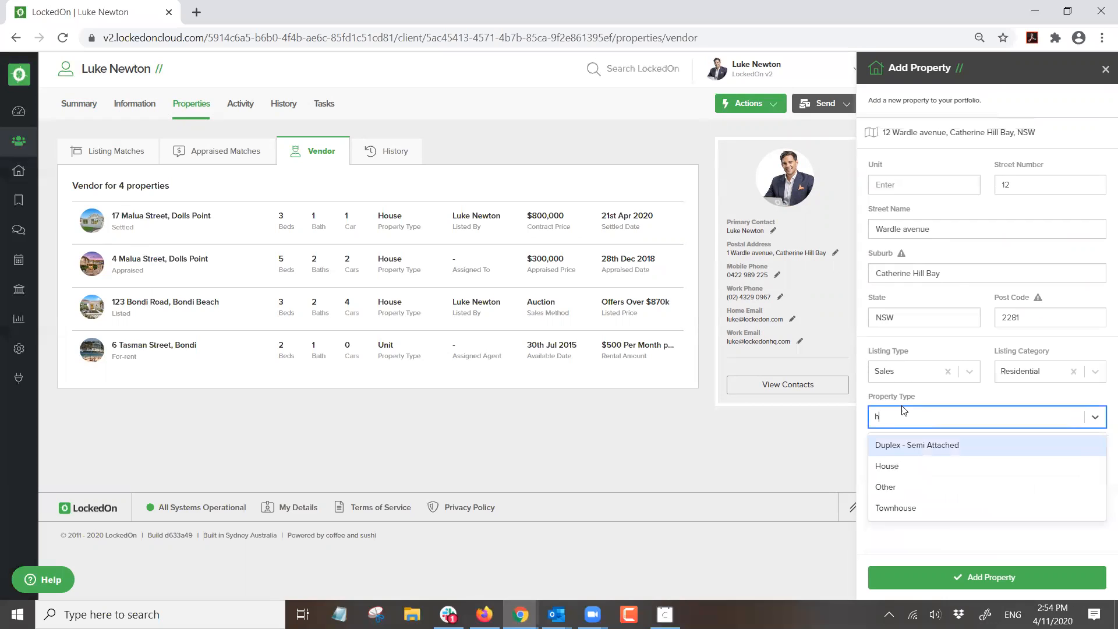
left_click(887, 446)
left_click(961, 577)
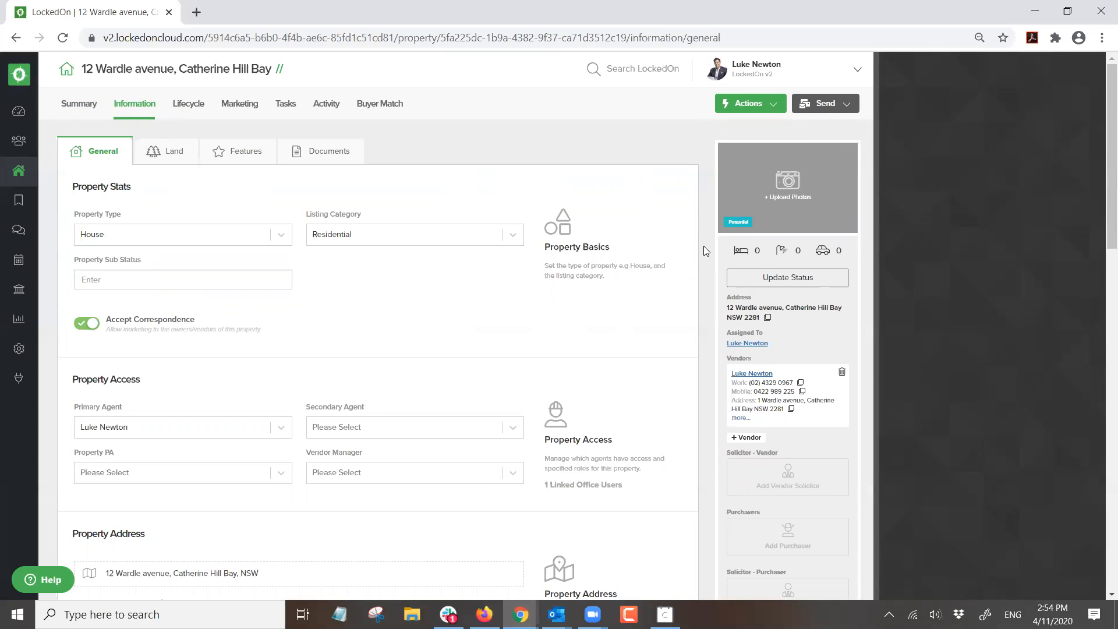
left_click(753, 373)
left_click(196, 110)
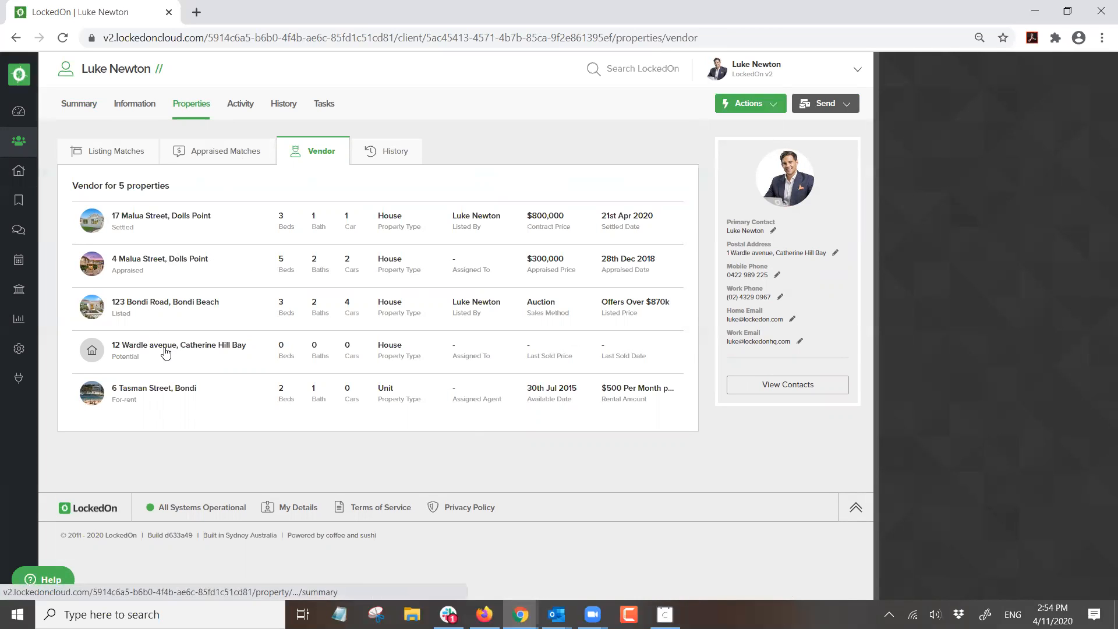
left_click(166, 351)
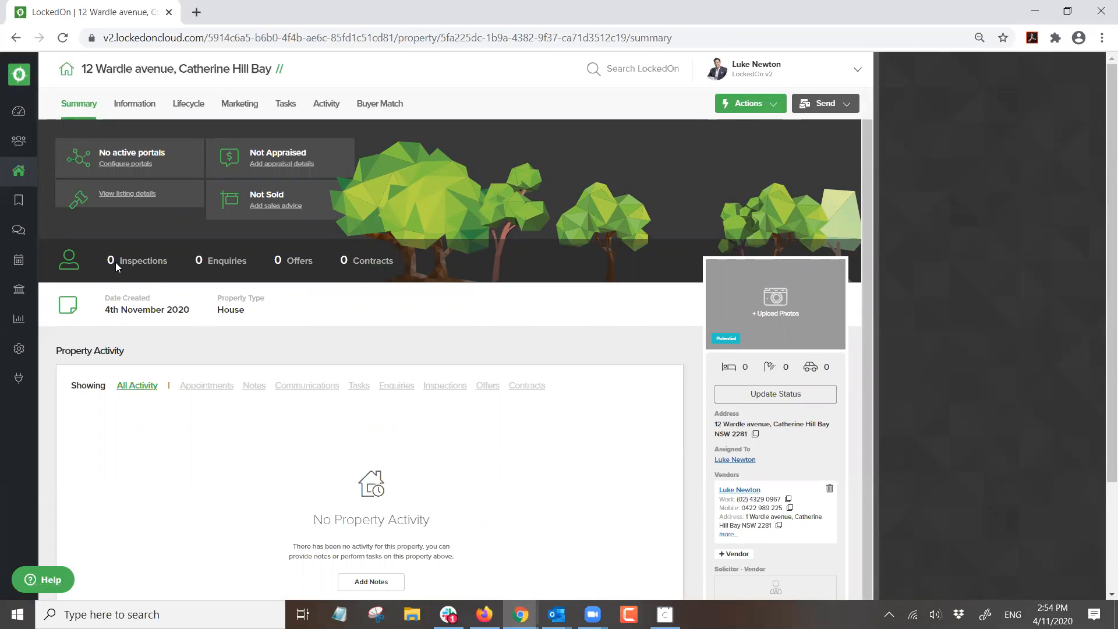
left_click(740, 401)
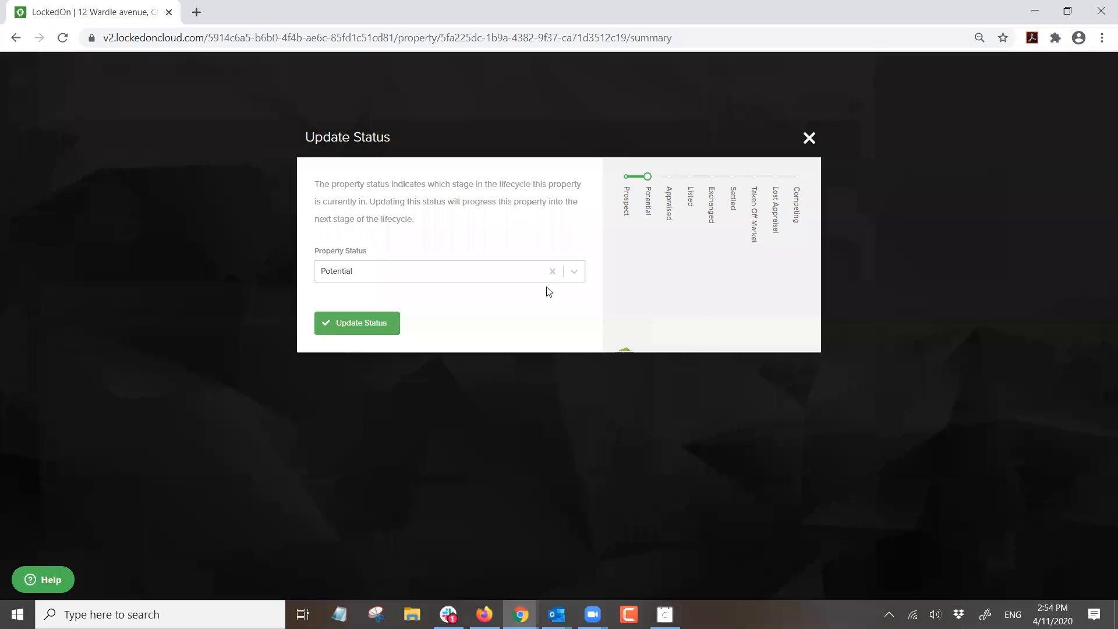
left_click(390, 274)
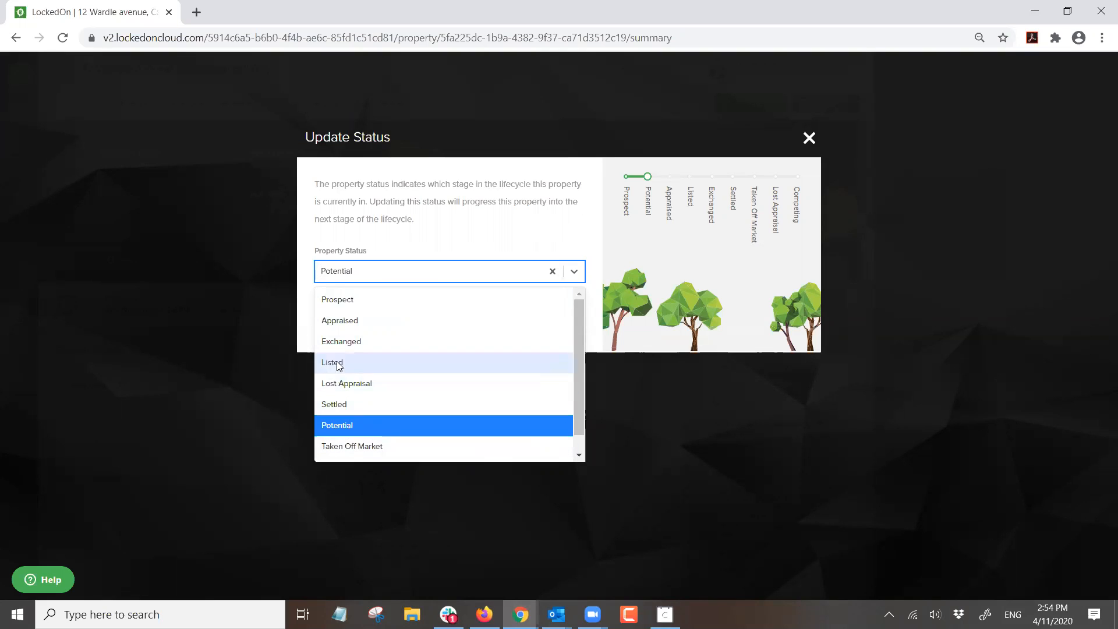
left_click(339, 326)
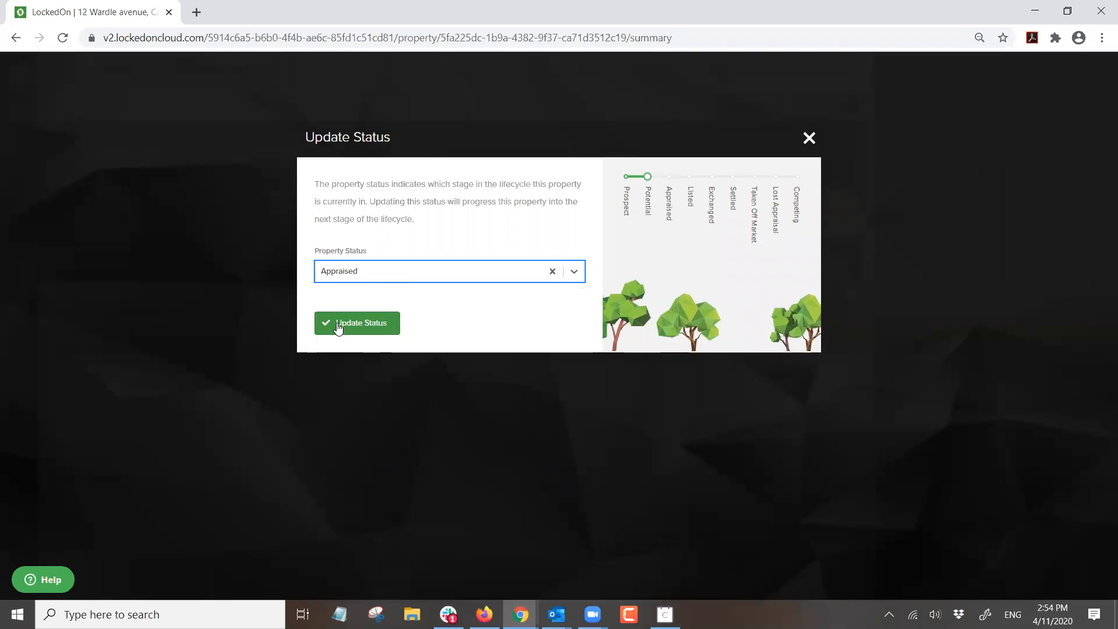
left_click(380, 274)
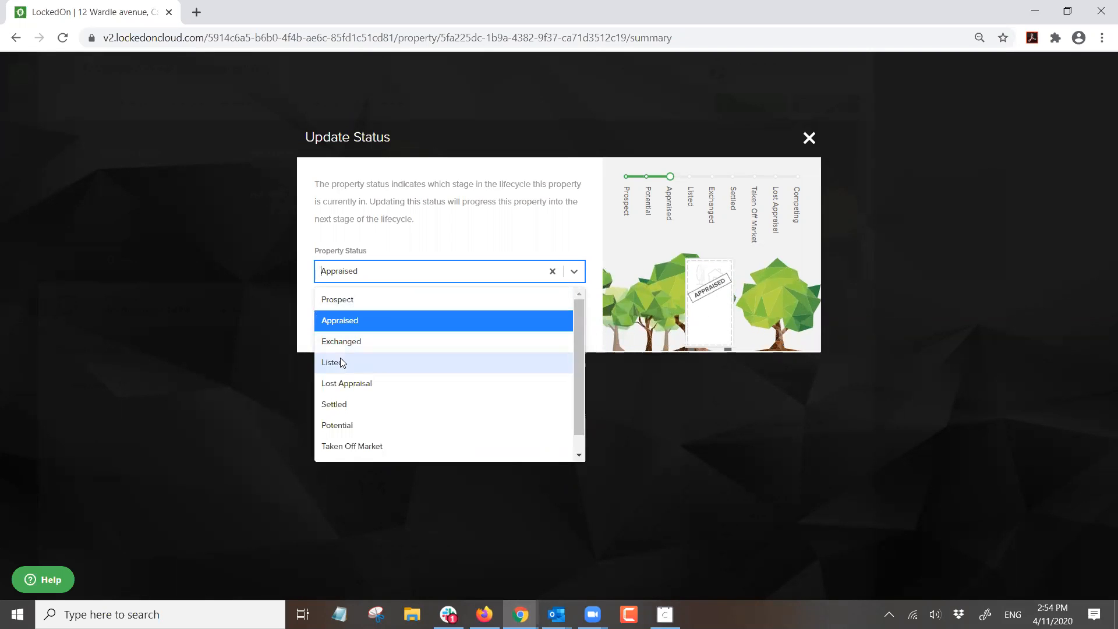
left_click(332, 362)
left_click(341, 273)
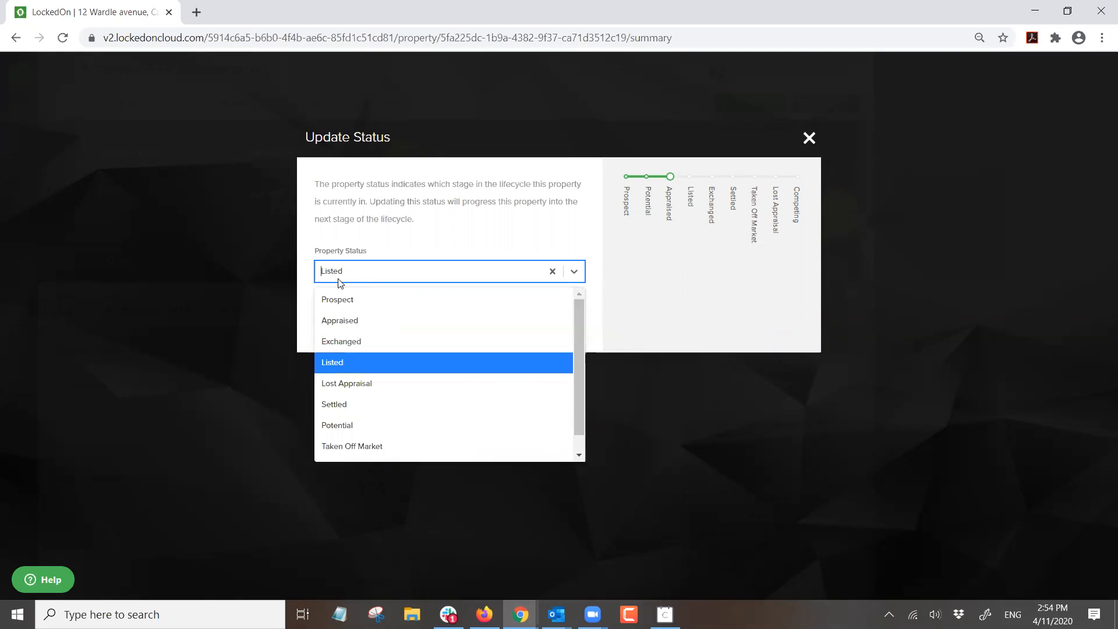
left_click(333, 343)
left_click(372, 271)
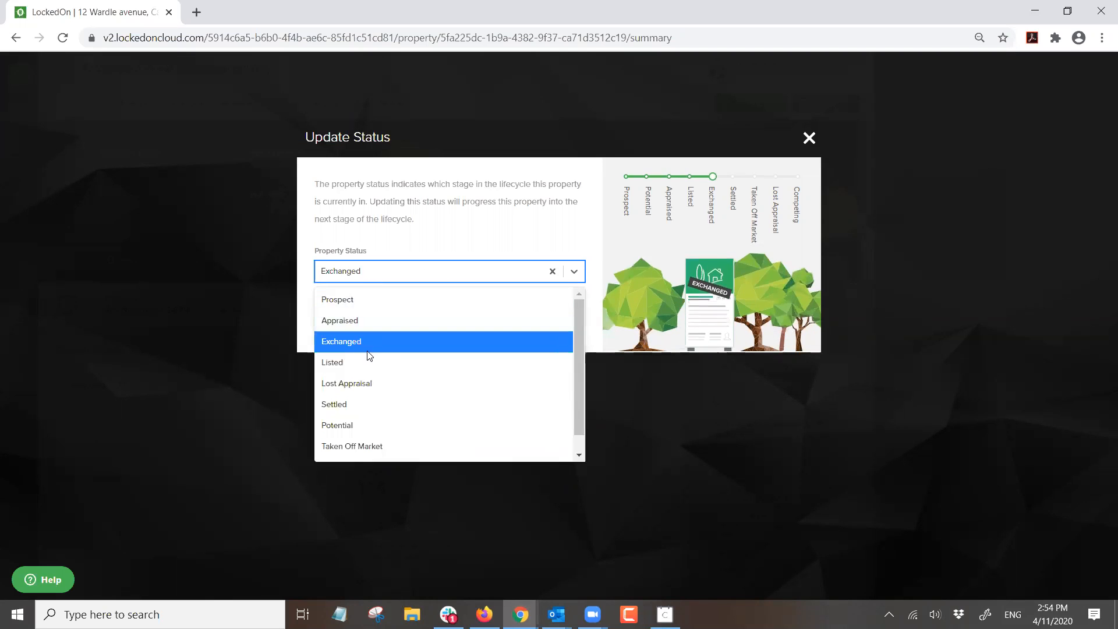
left_click(353, 403)
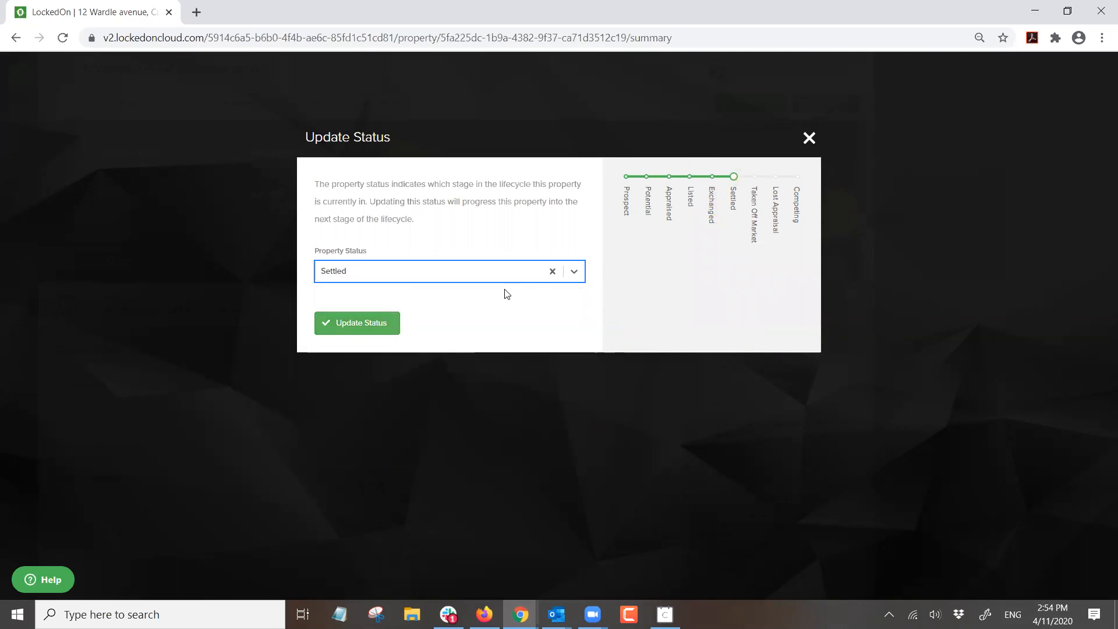
left_click(809, 139)
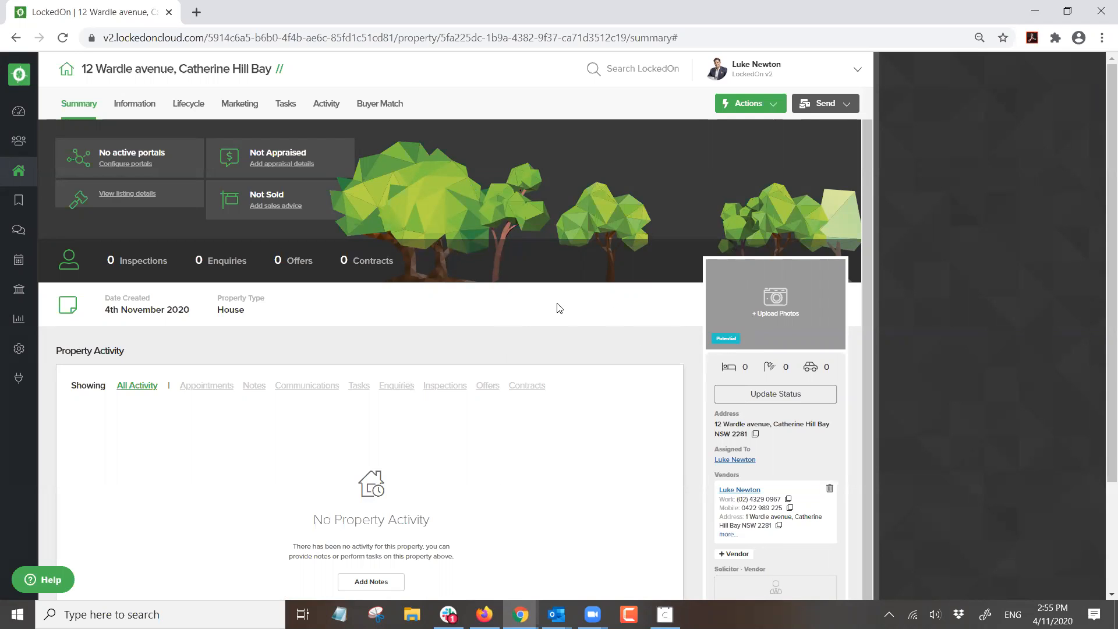
left_click(757, 105)
left_click(746, 392)
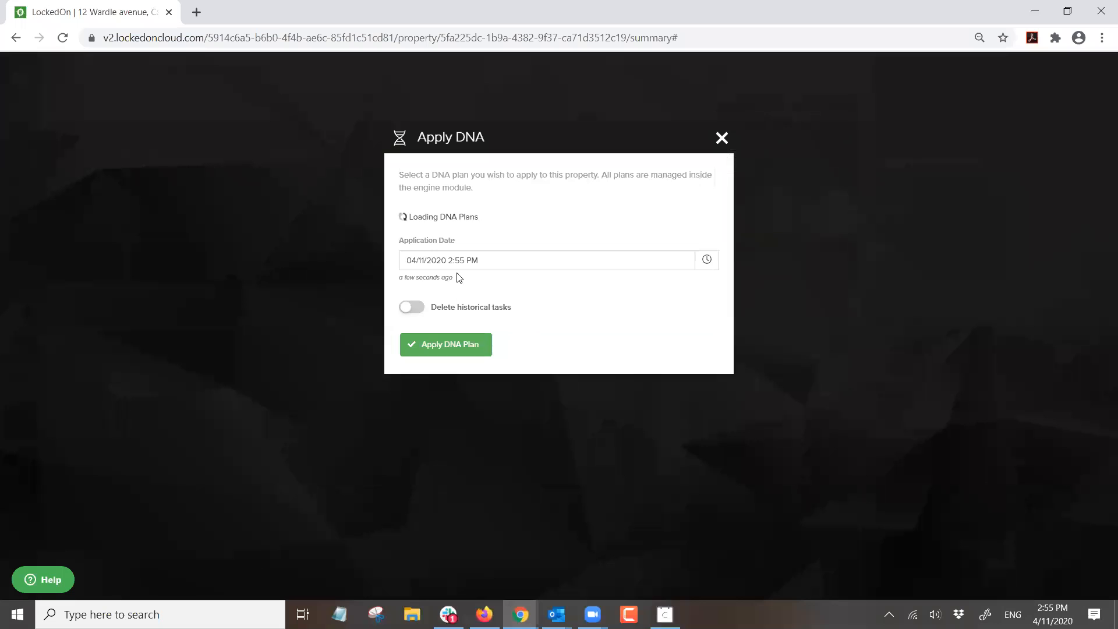
left_click(449, 238)
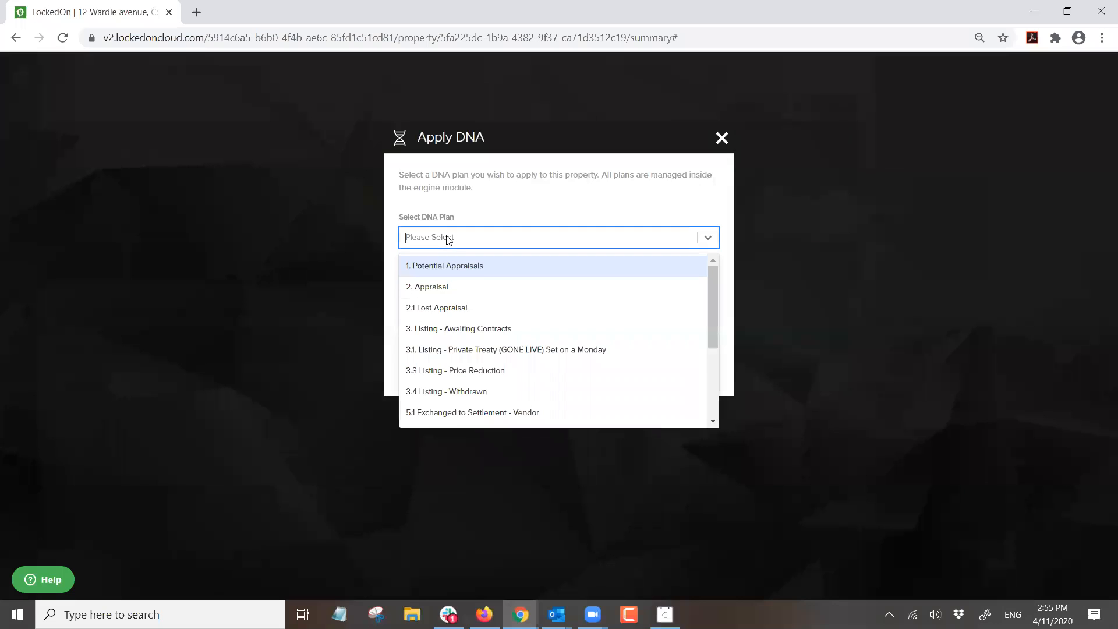
left_click(449, 269)
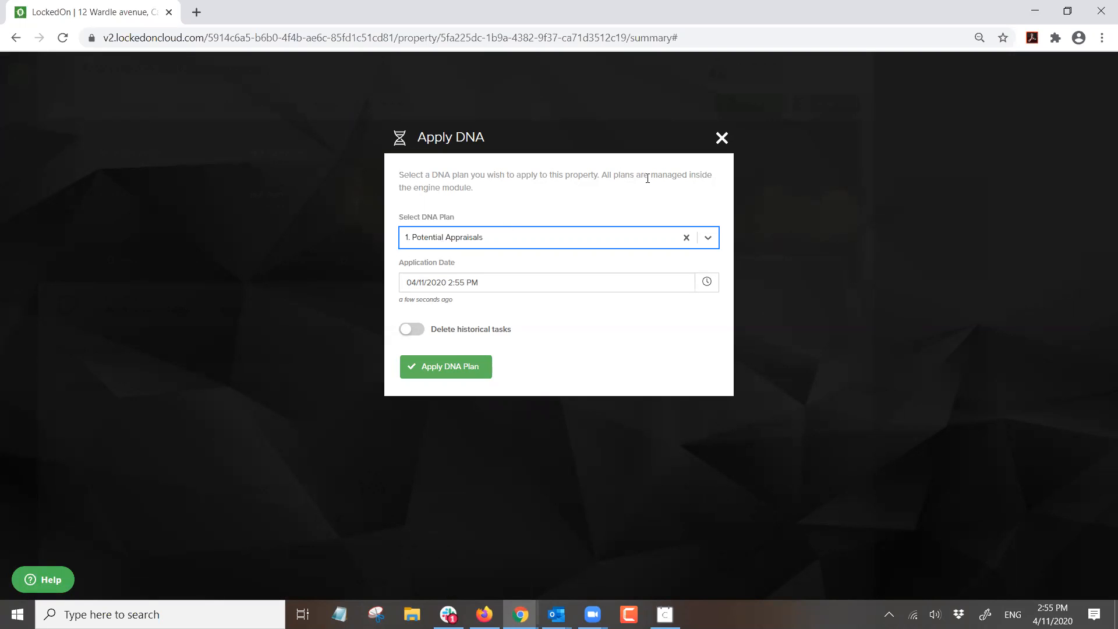
left_click(722, 138)
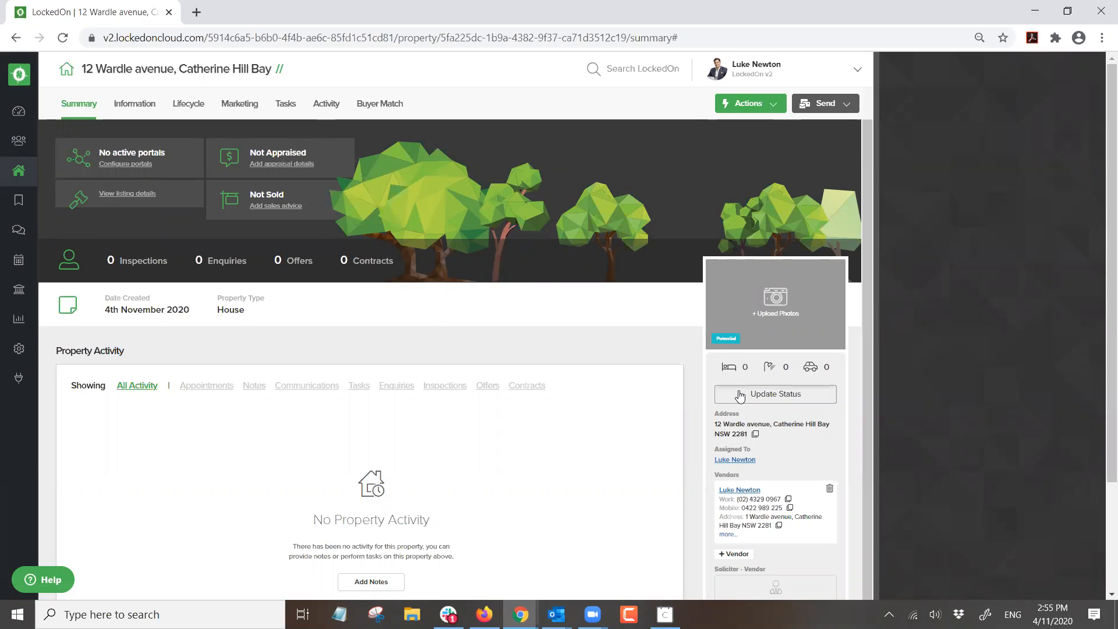
- Update the property status from Potential to Appraised
left_click(775, 393)
left_click(378, 273)
left_click(358, 320)
left_click(361, 324)
- Check the Create Task panel and select the 2. Appraisal DNA plan, closing without applying
left_click(729, 109)
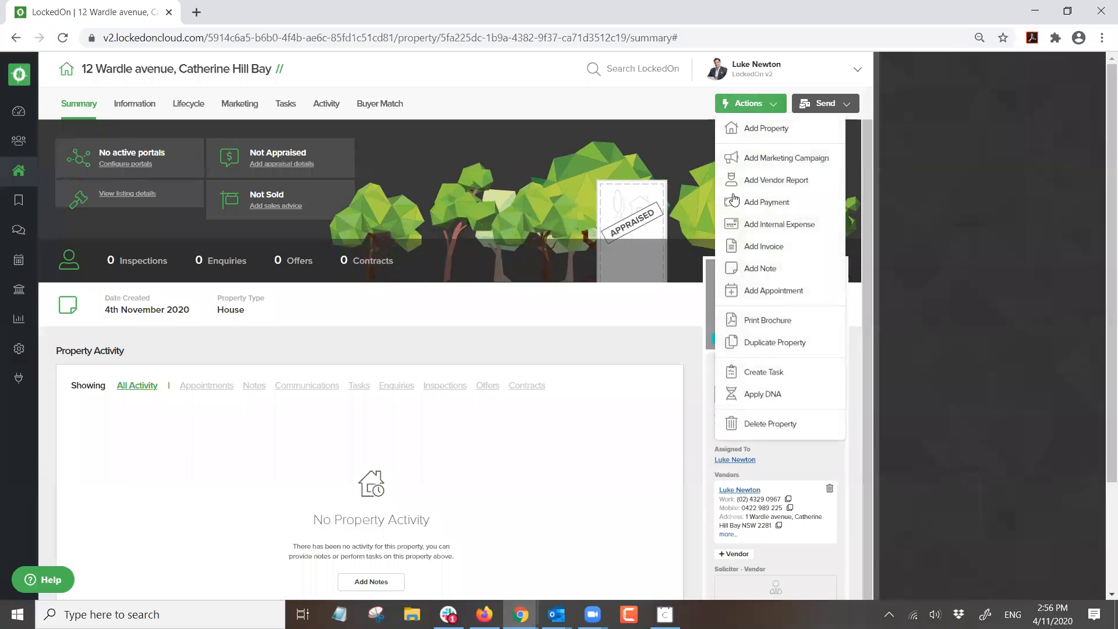
left_click(751, 370)
left_click(1105, 70)
left_click(748, 103)
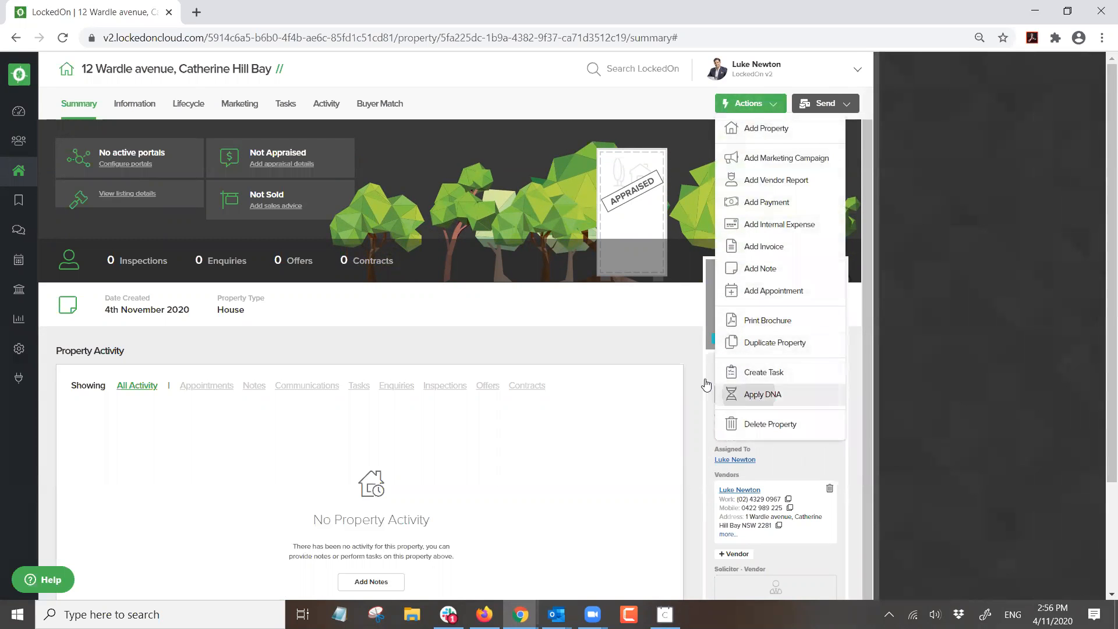
left_click(727, 392)
left_click(460, 239)
left_click(431, 291)
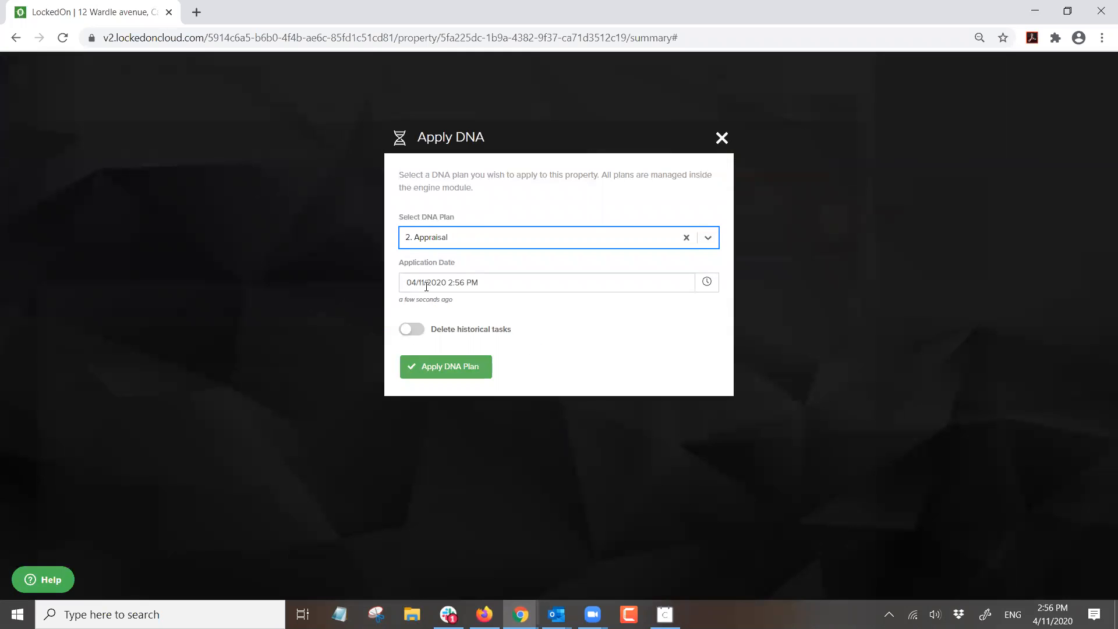
left_click(721, 138)
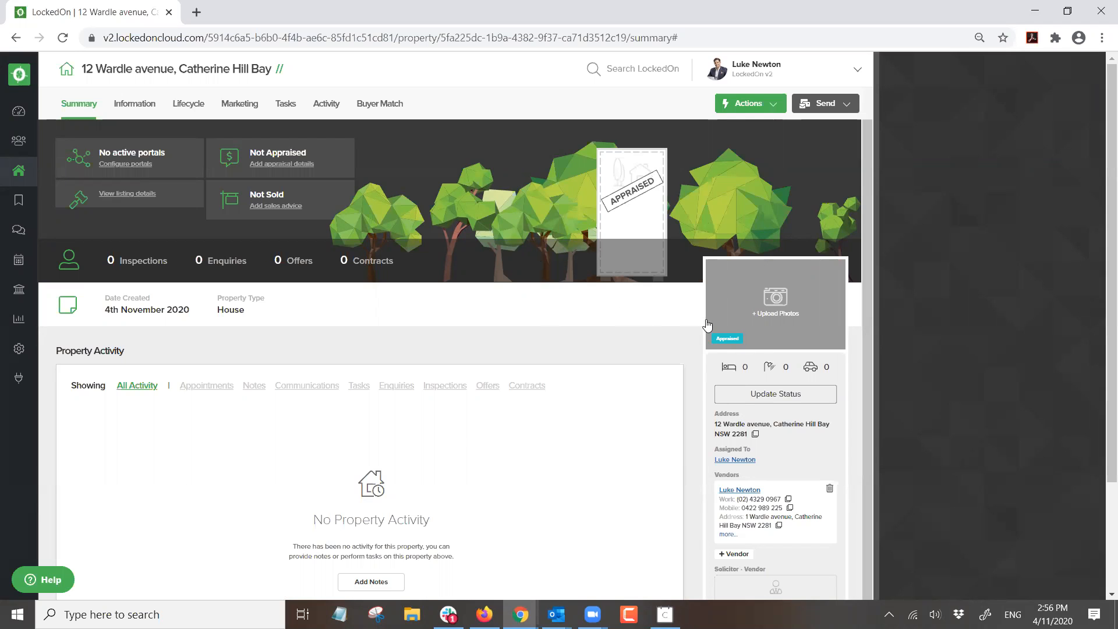
- Update the property status to Listed
left_click(743, 399)
left_click(501, 271)
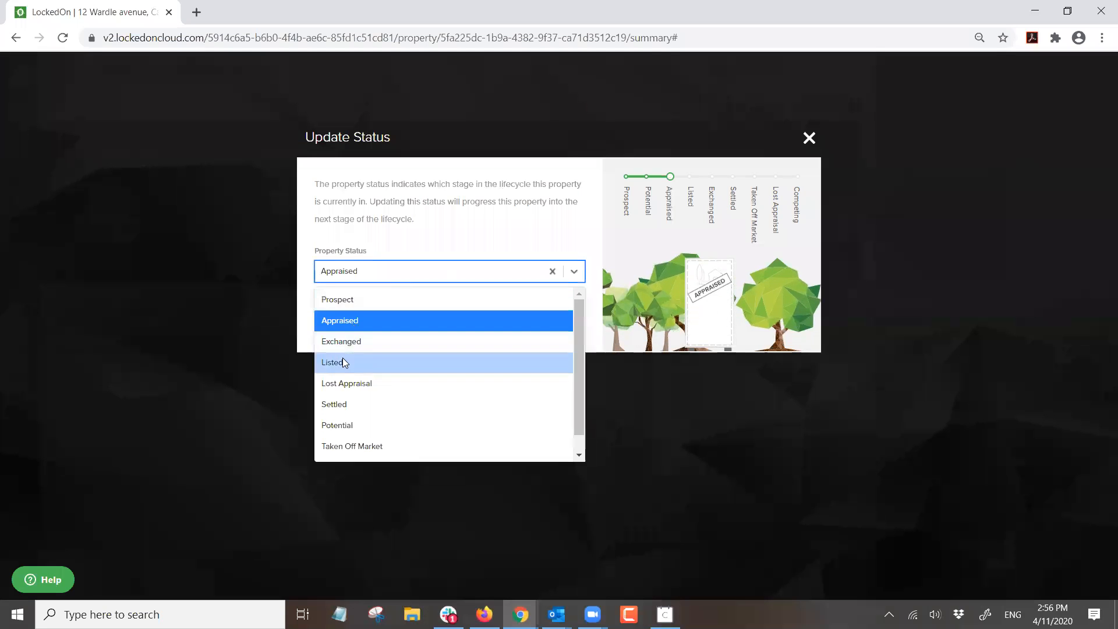
left_click(342, 363)
left_click(352, 324)
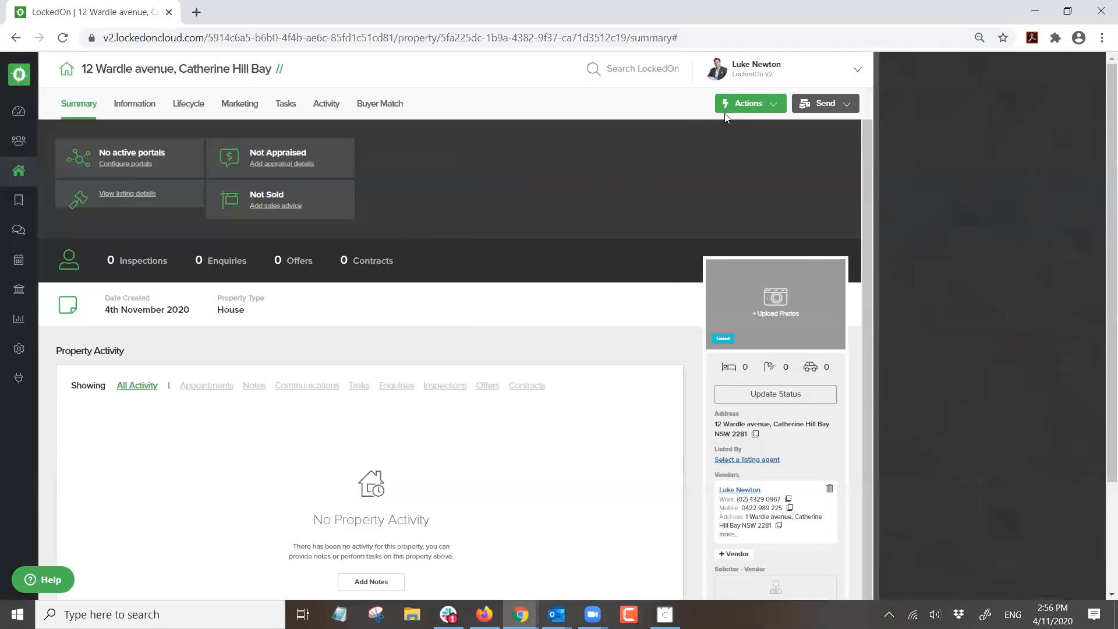
left_click(726, 107)
left_click(745, 482)
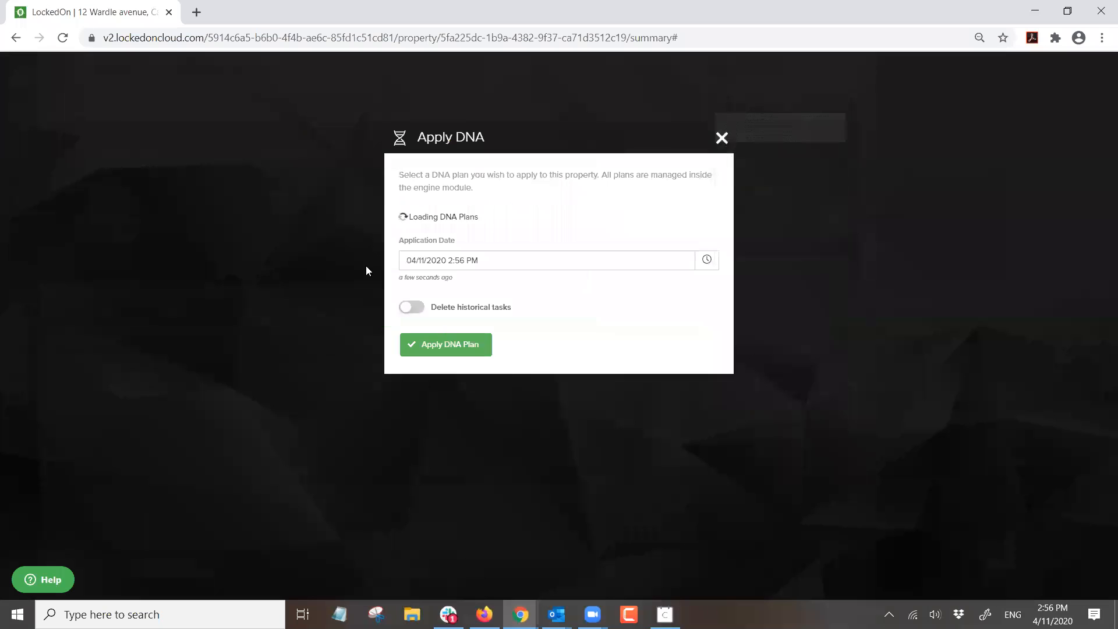
left_click(420, 237)
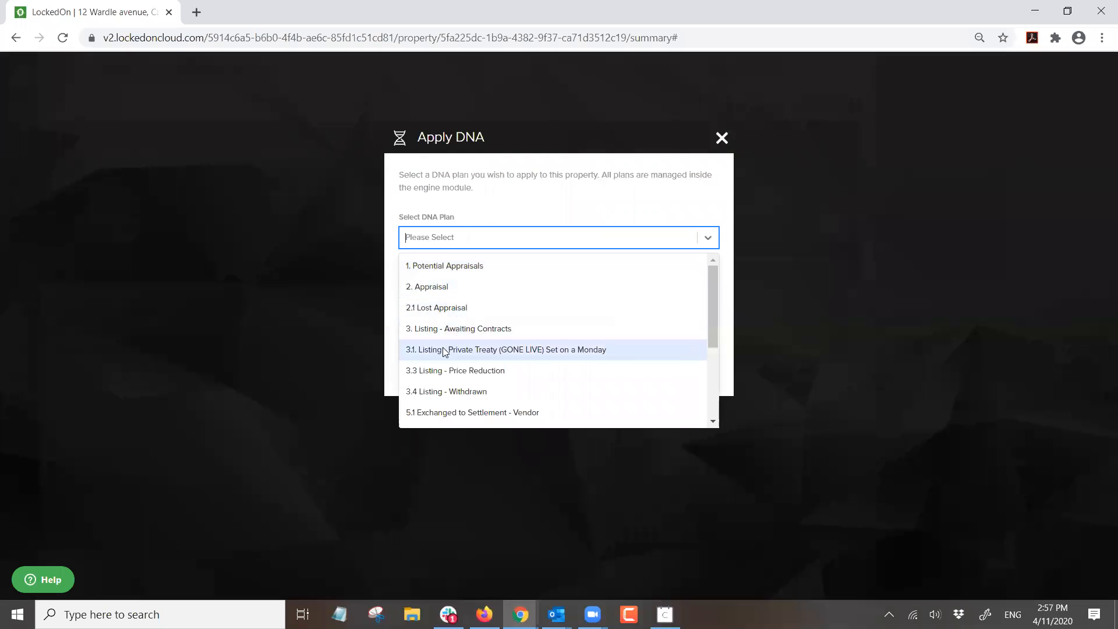
left_click(429, 328)
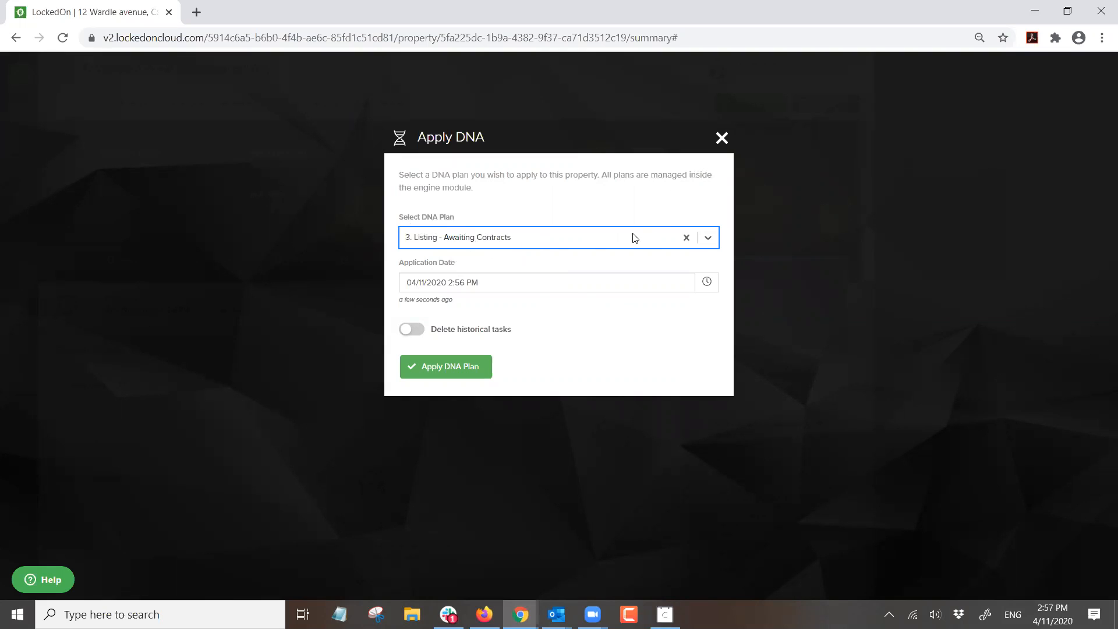
left_click(720, 144)
left_click(241, 104)
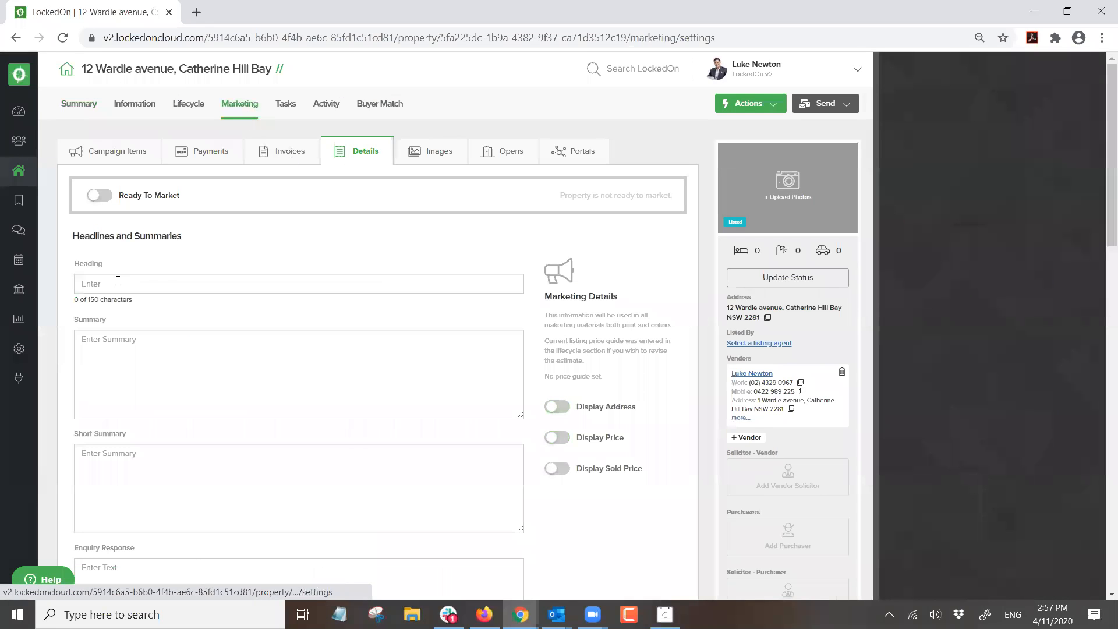
- View the Images and Opens tabs, then pick DNA plan 3.1 Listing - Private Treaty dated 09/11/2020
left_click(423, 153)
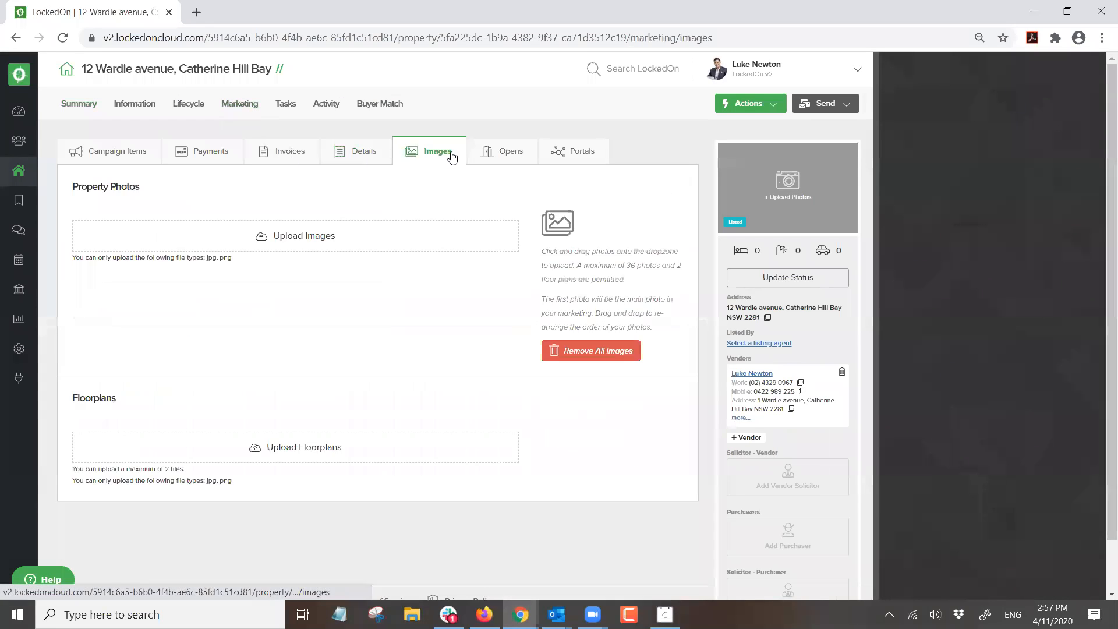
left_click(510, 149)
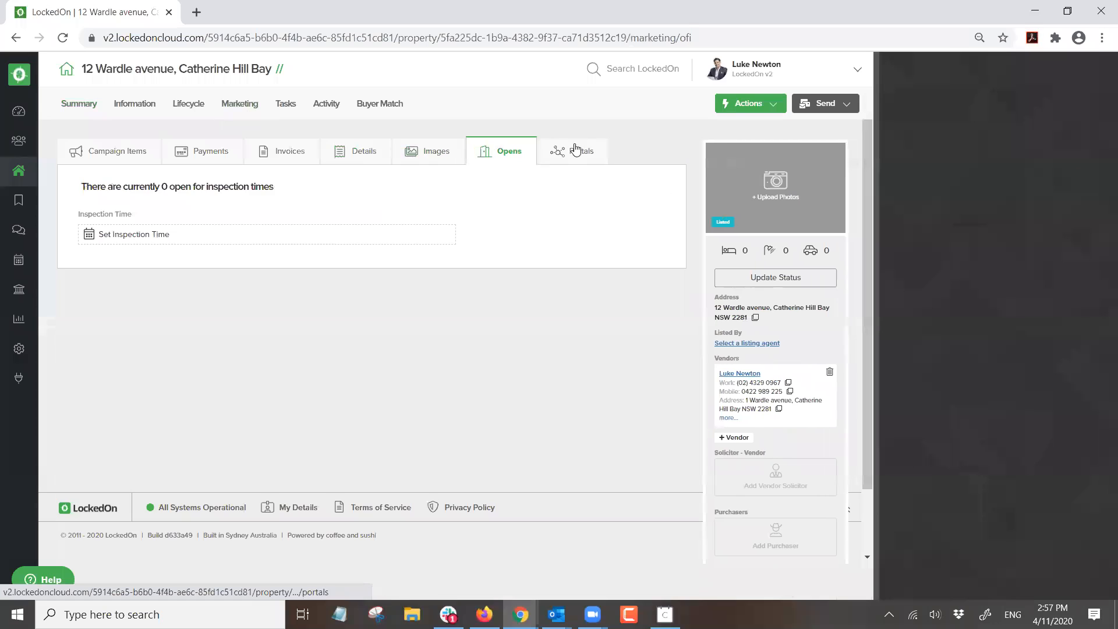
left_click(721, 99)
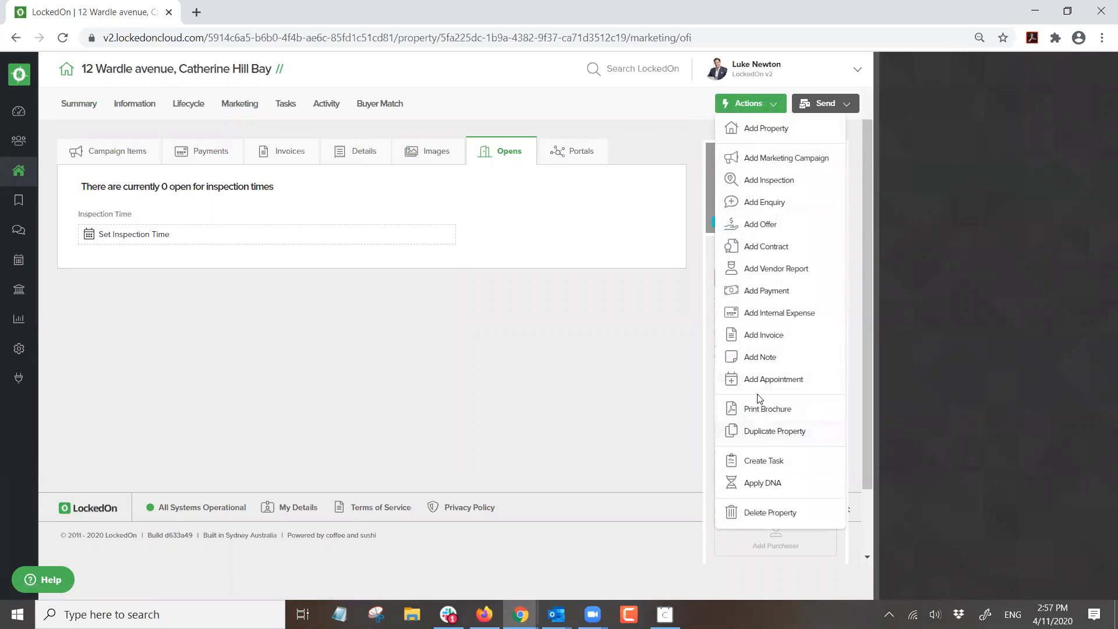
left_click(760, 488)
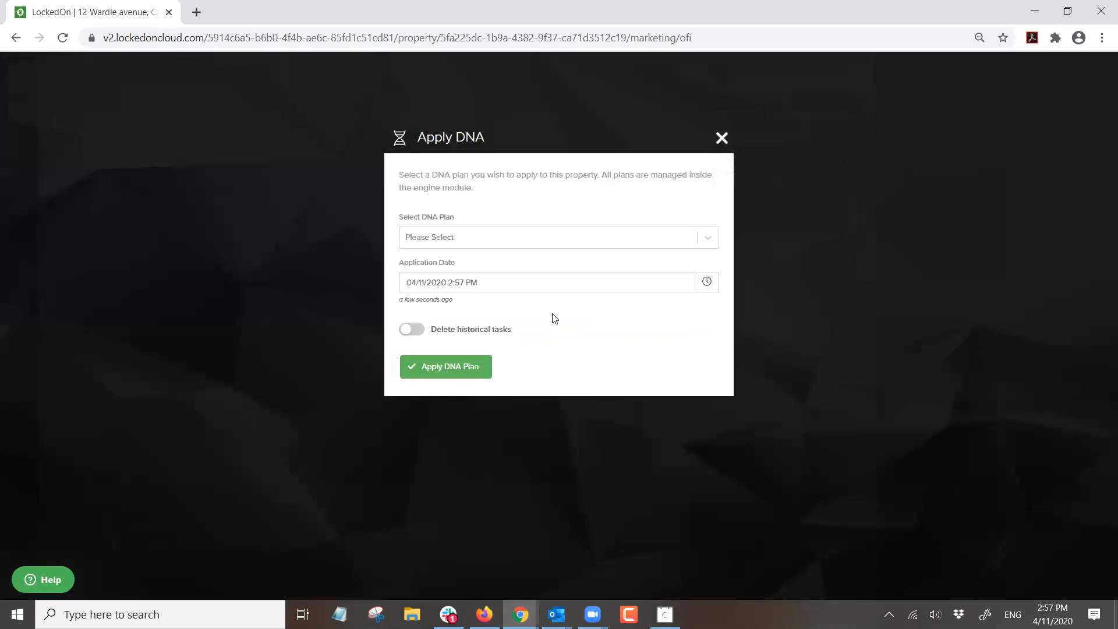
left_click(462, 239)
left_click(446, 349)
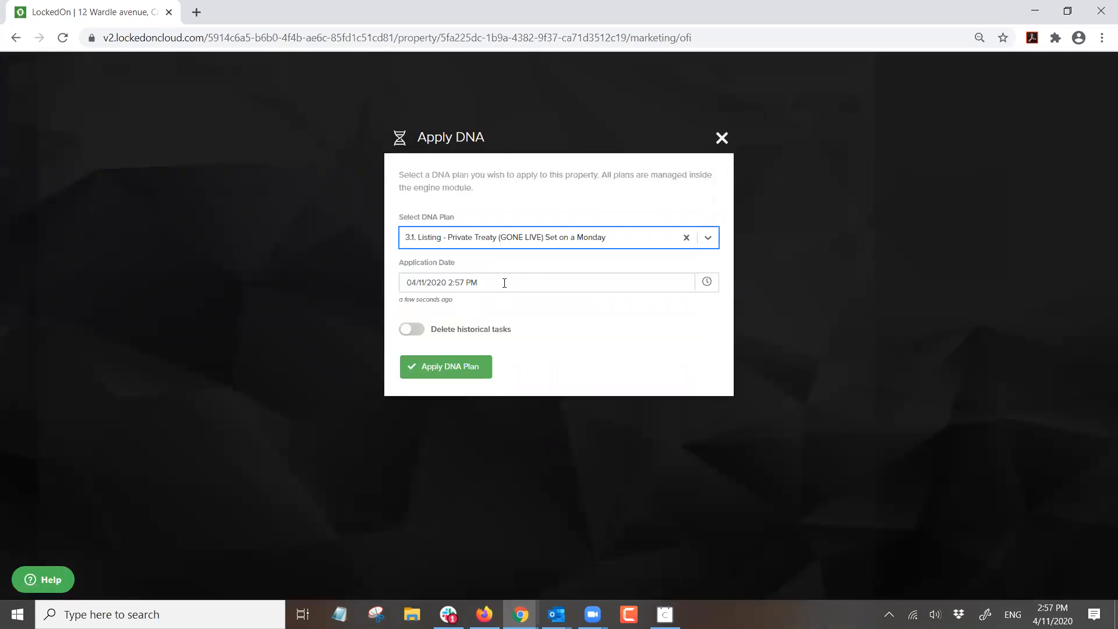
left_click(705, 283)
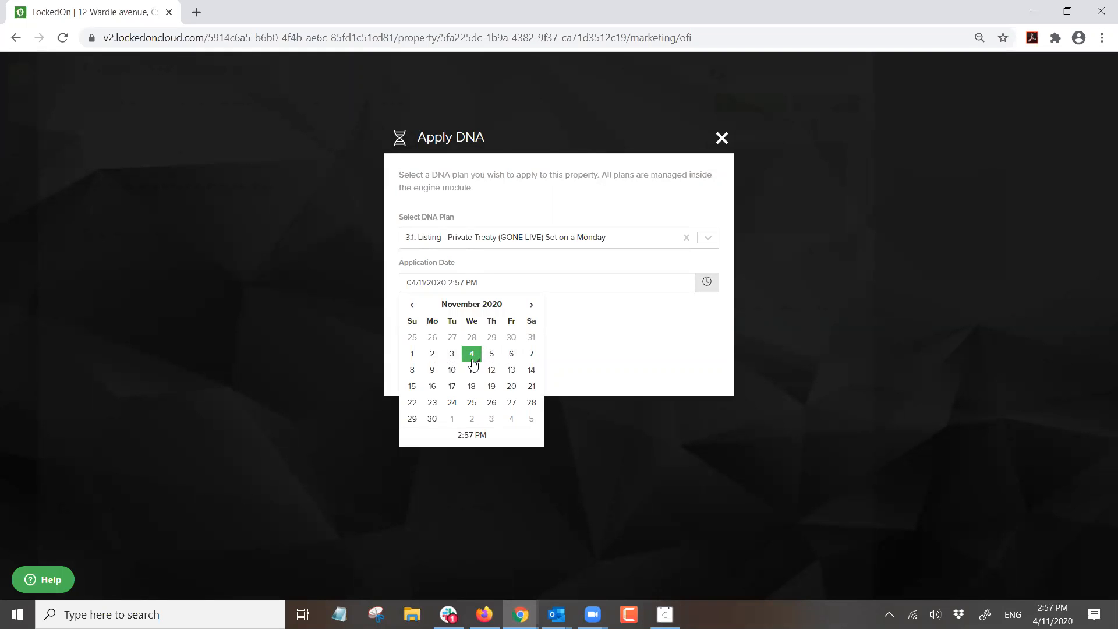
left_click(433, 371)
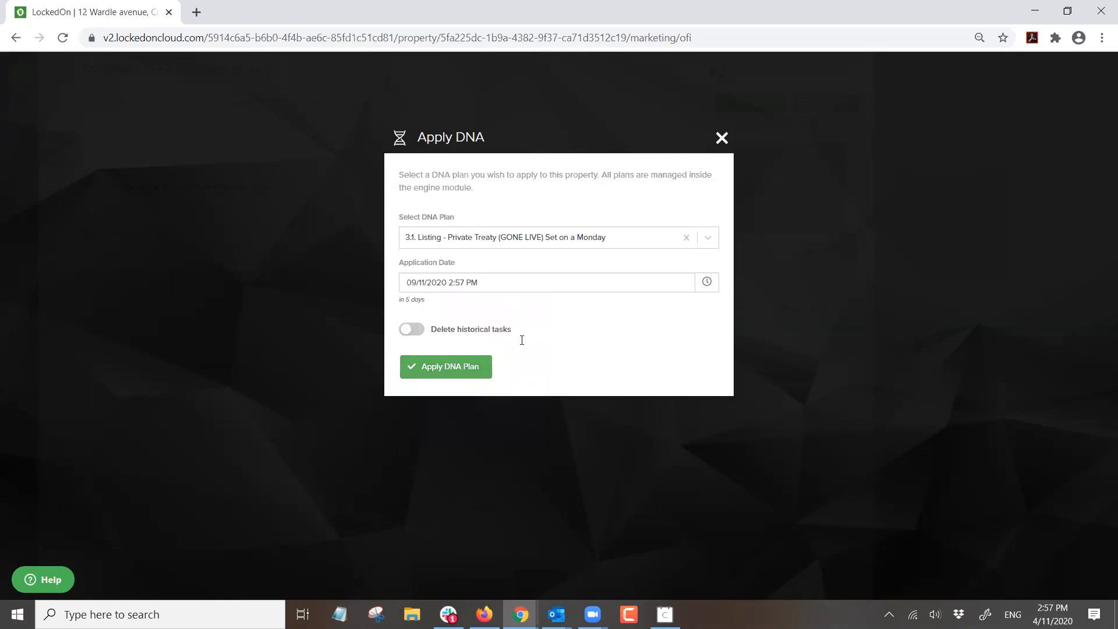
left_click(722, 139)
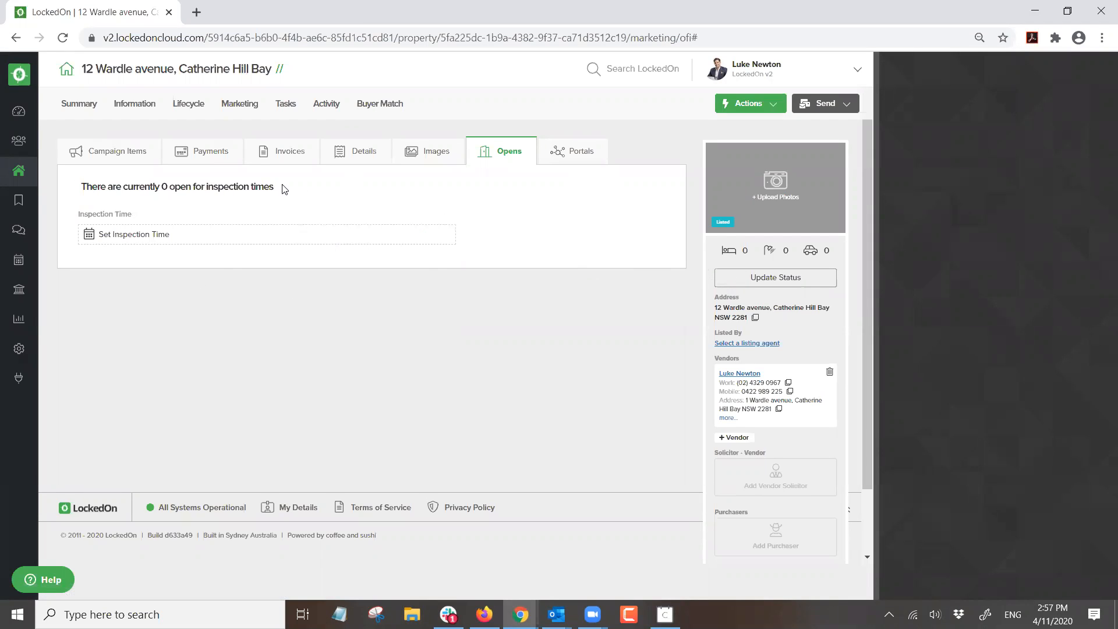
- Show the Sales Advice details in the property's lifecycle section
left_click(241, 105)
left_click(198, 105)
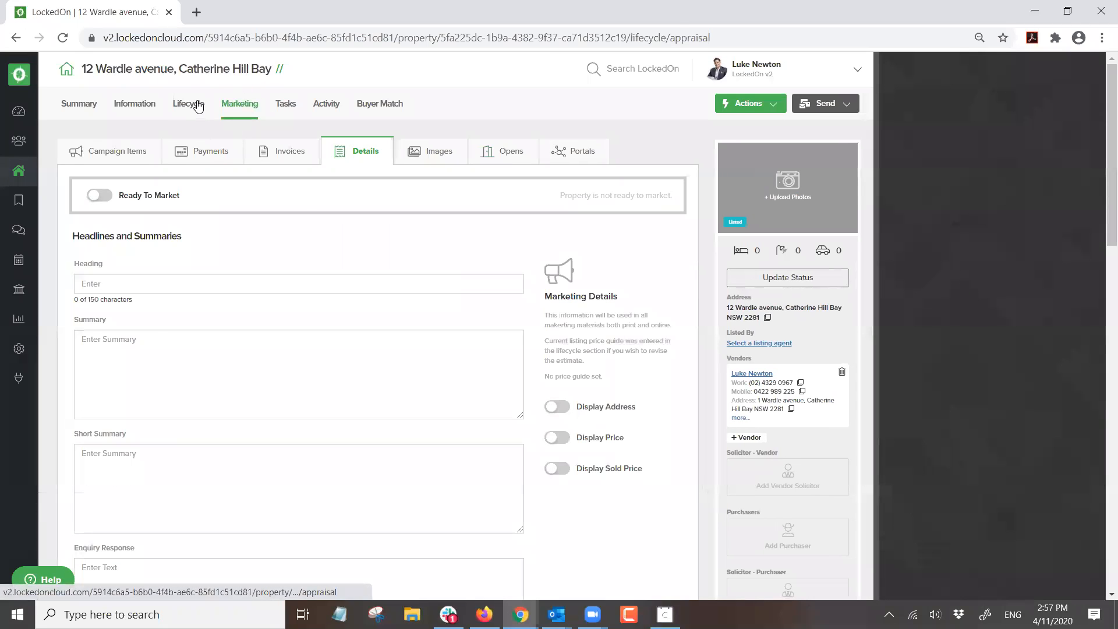
left_click(255, 154)
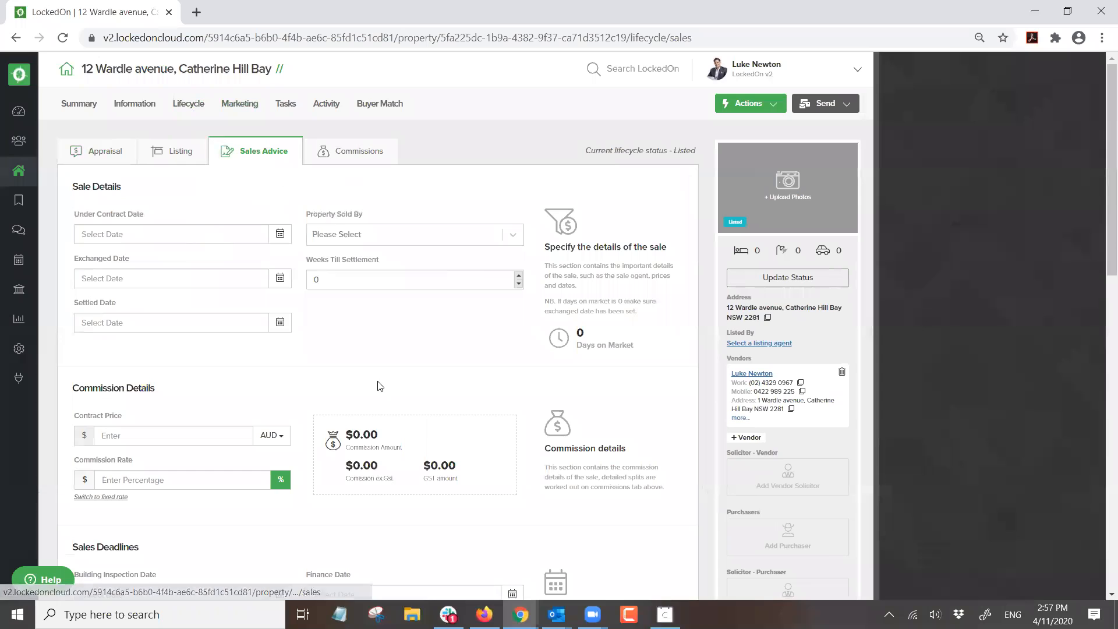
scroll(731, 341, "down", 4)
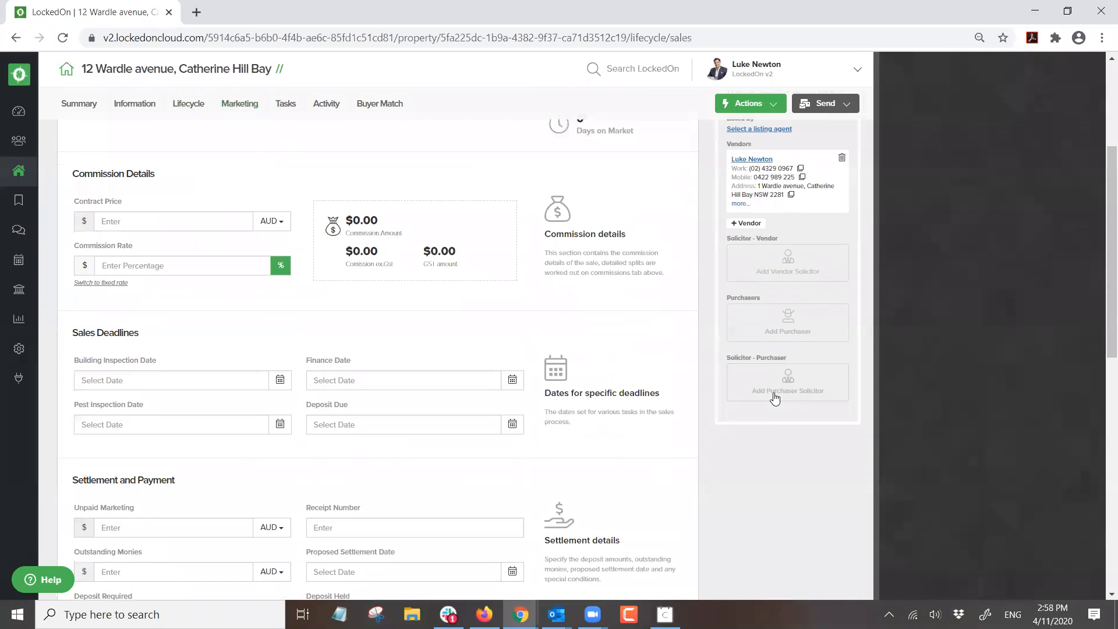
scroll(771, 381, "up", 4)
scroll(751, 239, "down", 4)
scroll(754, 297, "up", 4)
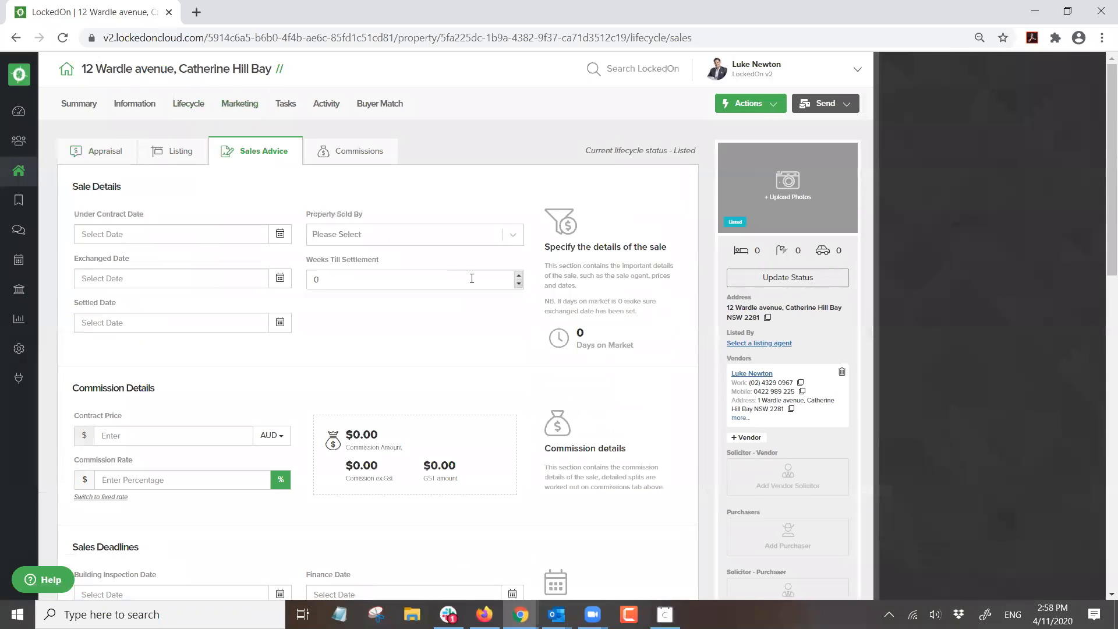
- Browse the available DNA plans and close the dialog without applying one
left_click(749, 104)
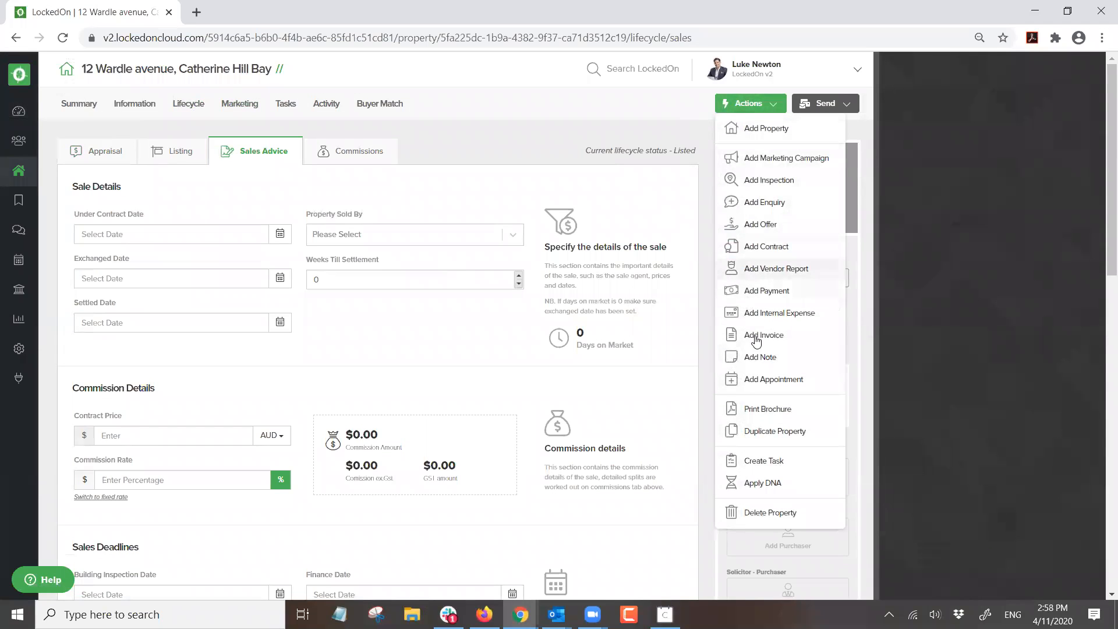
left_click(758, 482)
left_click(466, 239)
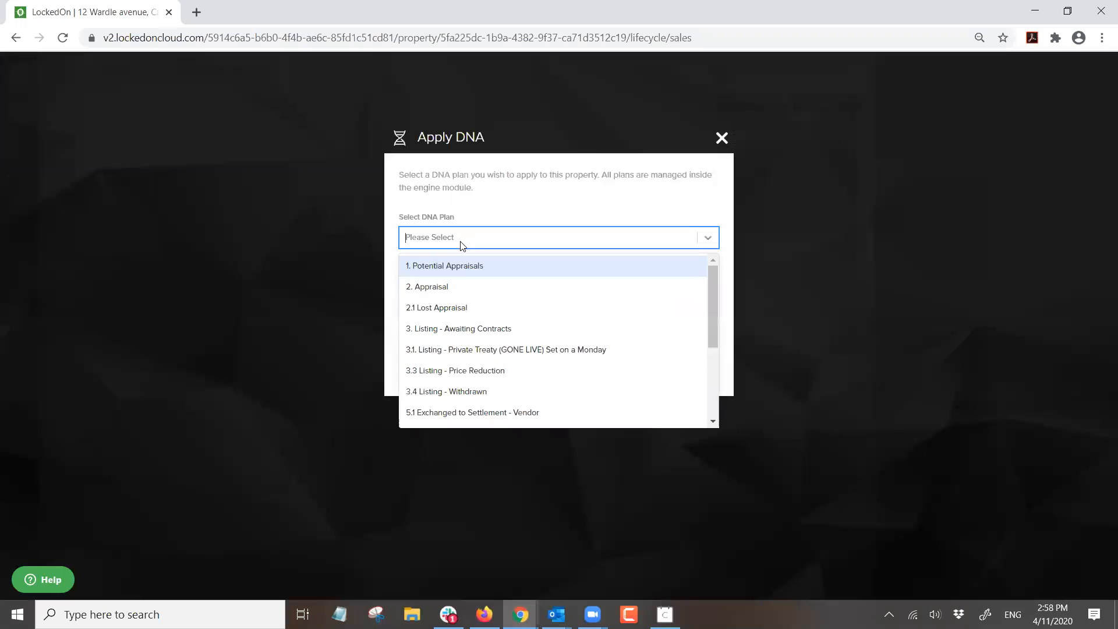
scroll(465, 326, "down", 1)
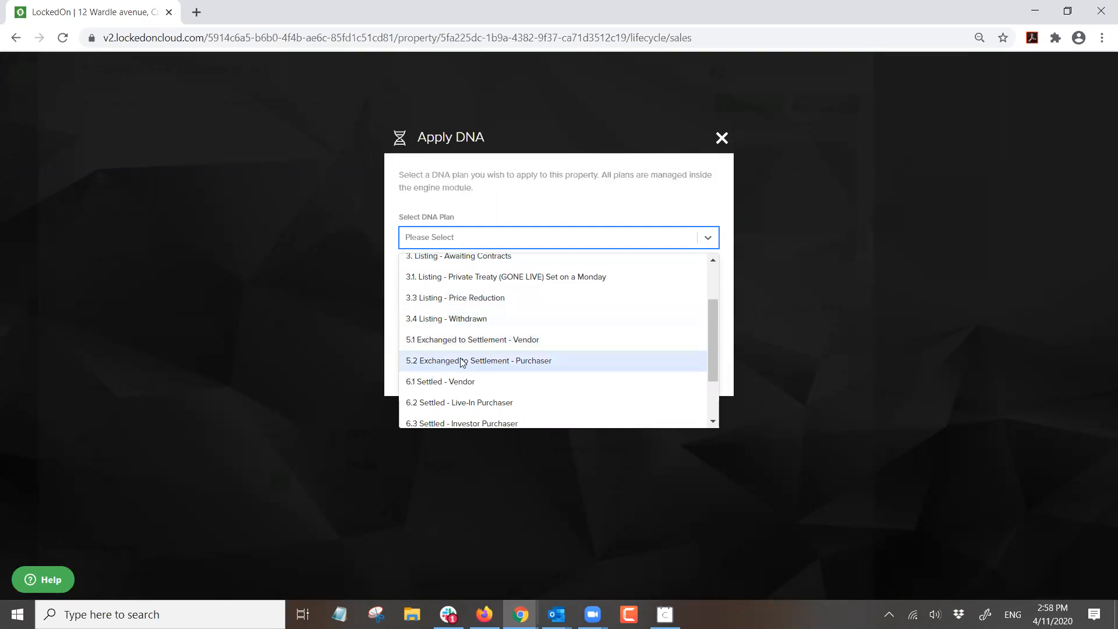
left_click(722, 138)
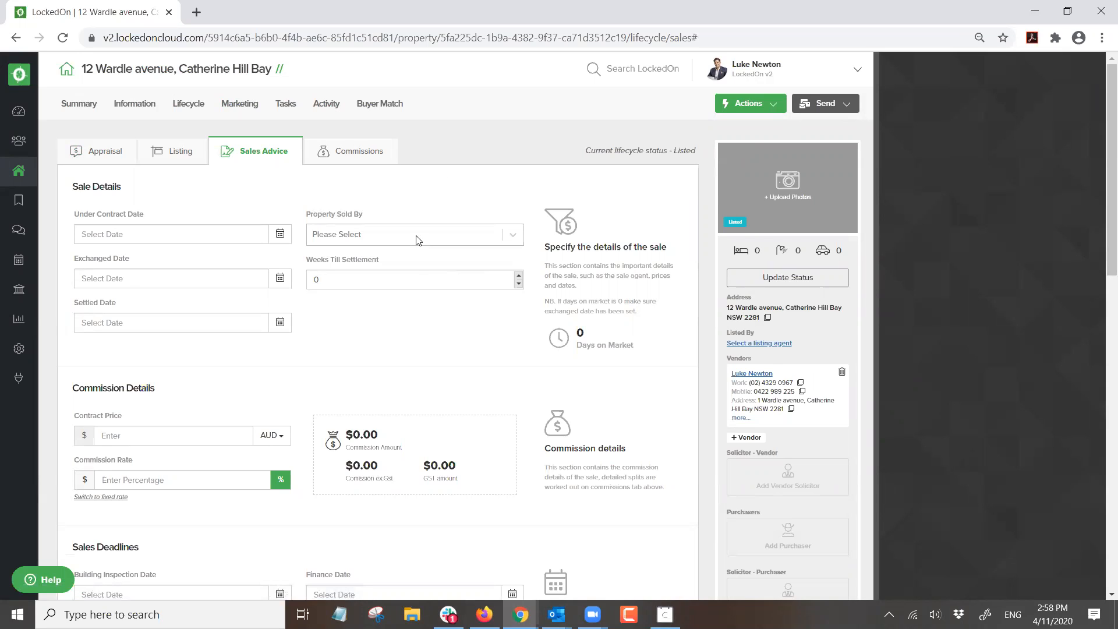
- Change the lifecycle status to Settled instead of Exchanged, then attempt the property transfer
left_click(786, 277)
left_click(404, 270)
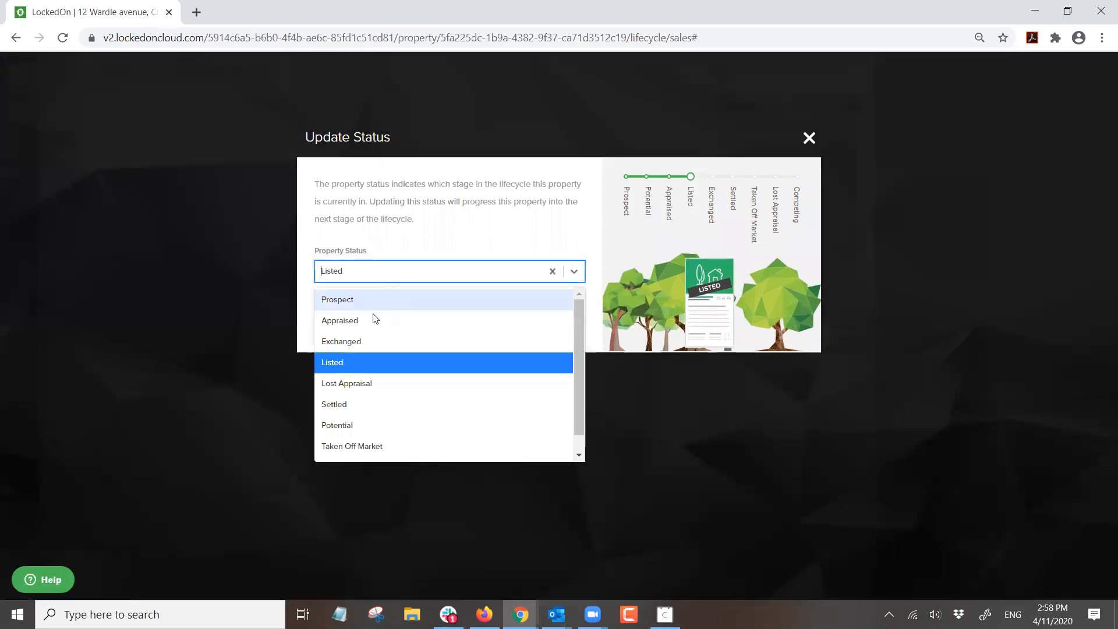
left_click(354, 350)
left_click(319, 274)
left_click(323, 400)
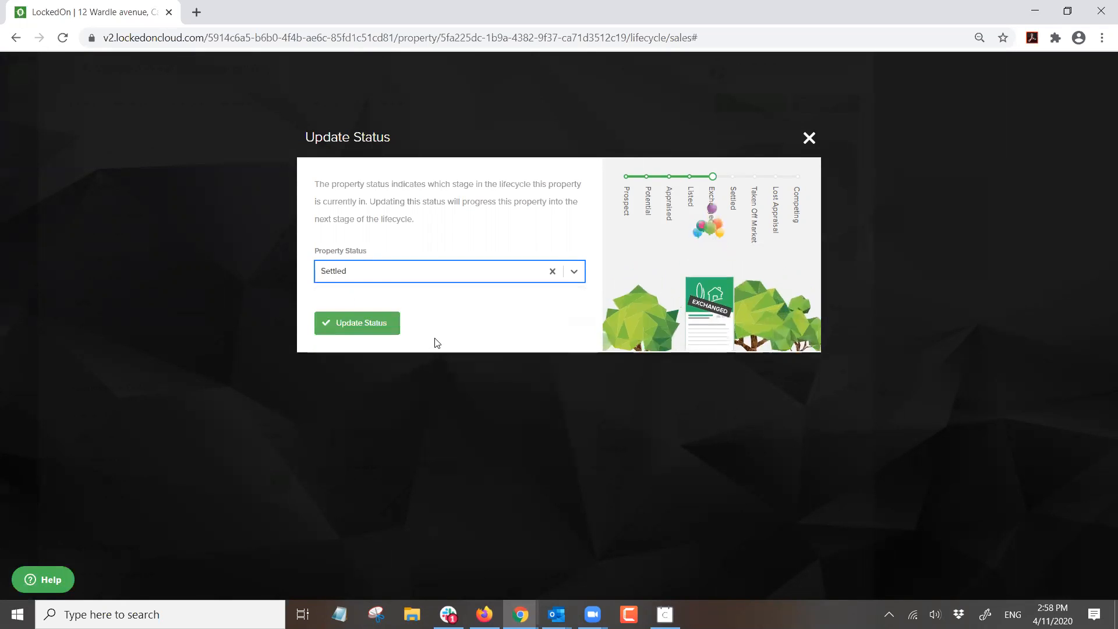
left_click(362, 331)
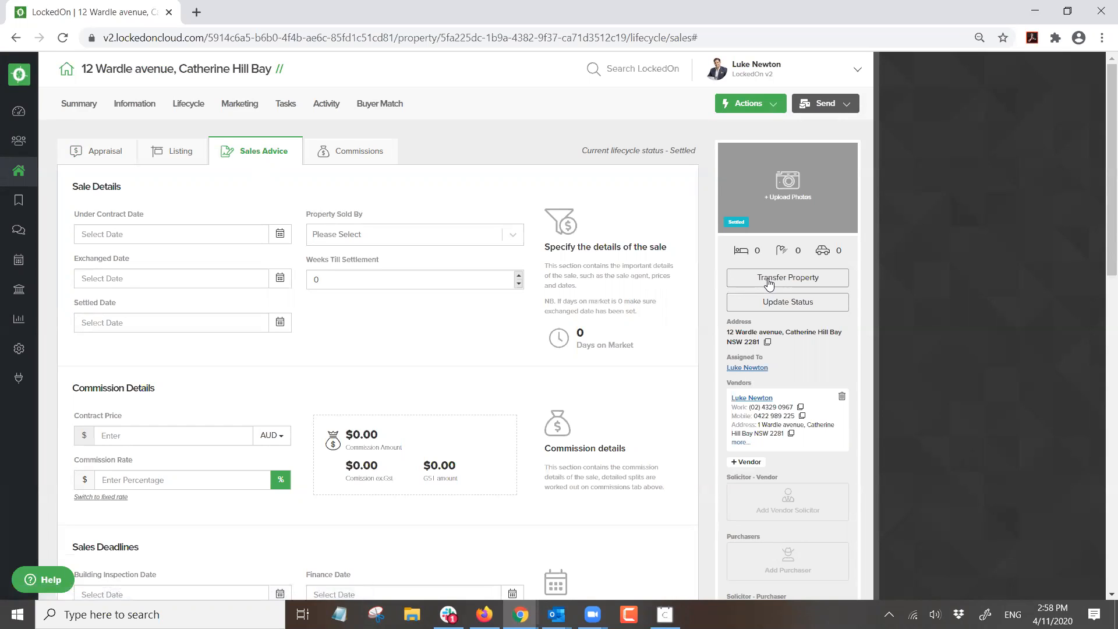
left_click(772, 278)
- Dismiss the missing settlement date warning and return to the Dashboard
left_click(691, 120)
triple_click(580, 243)
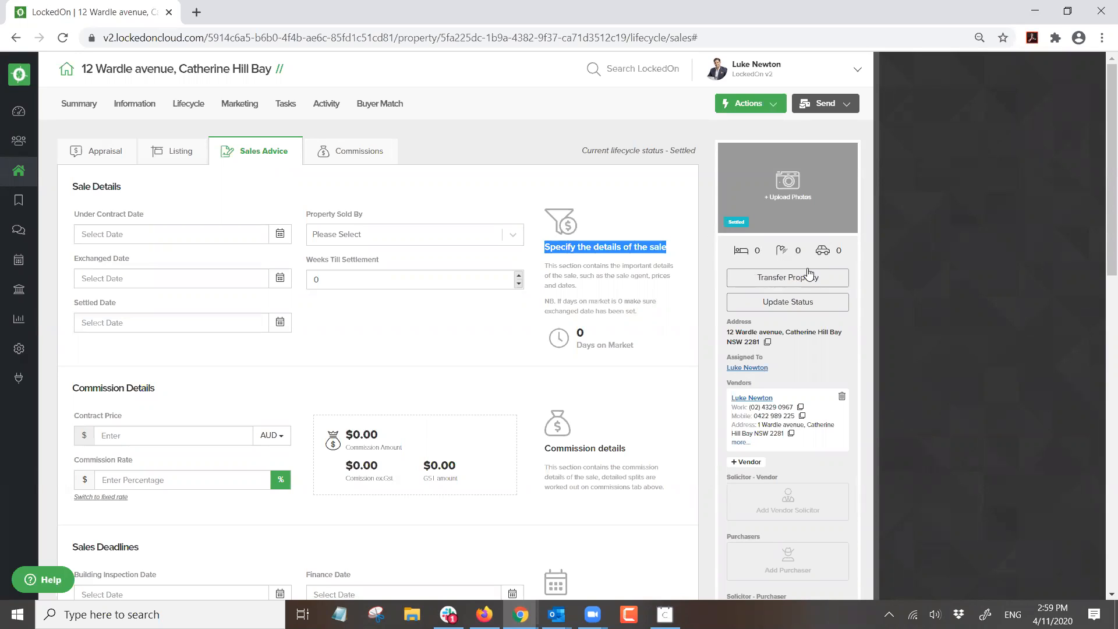
left_click(702, 249)
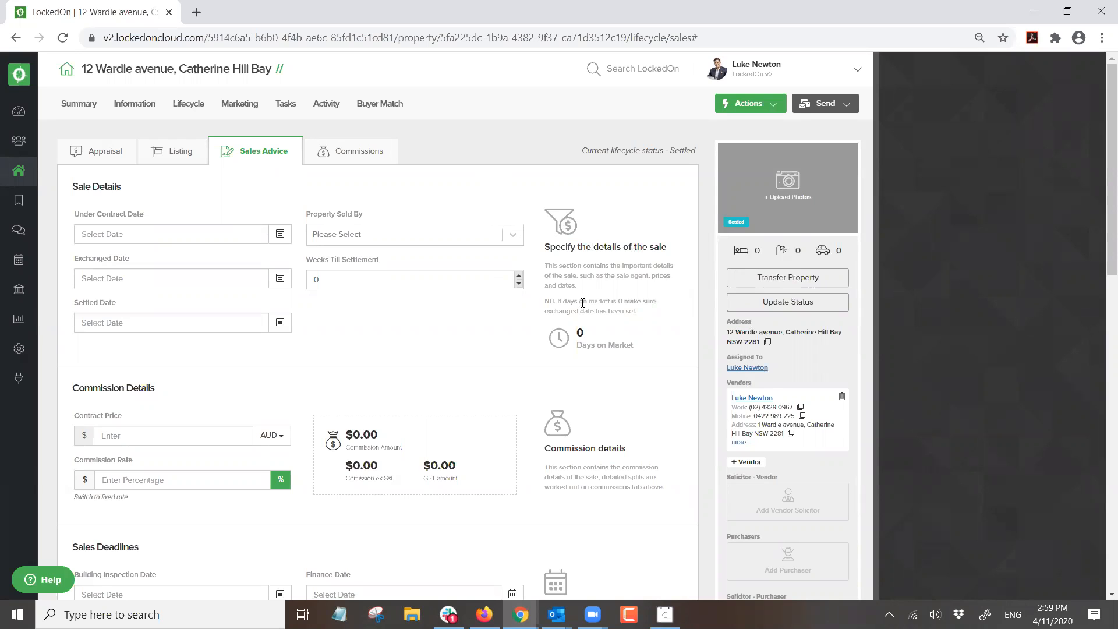
left_click(19, 111)
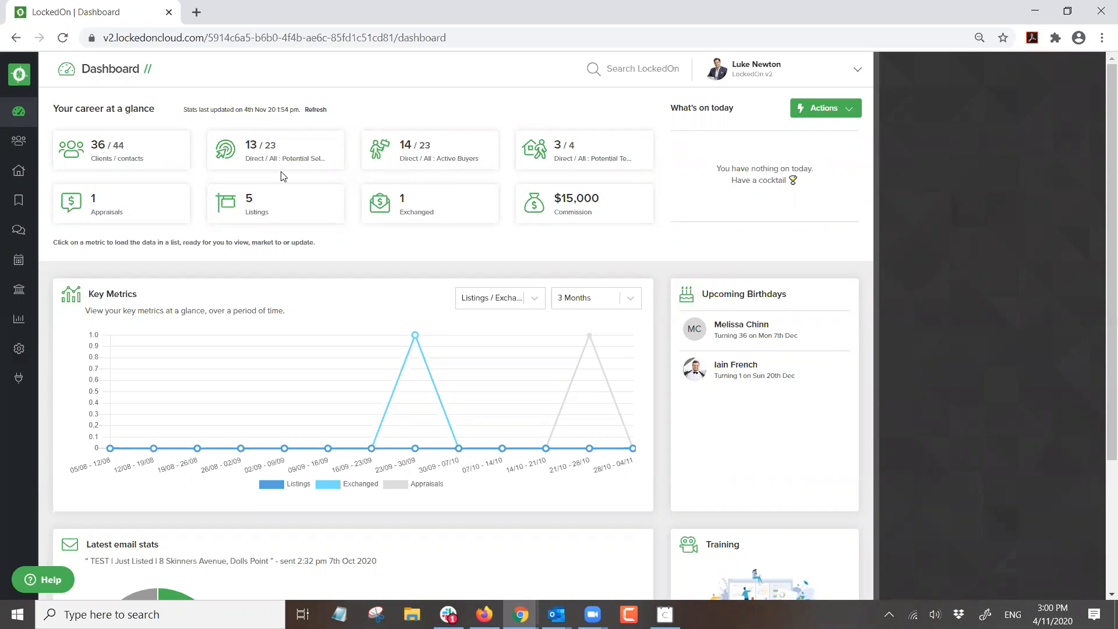
left_click(18, 200)
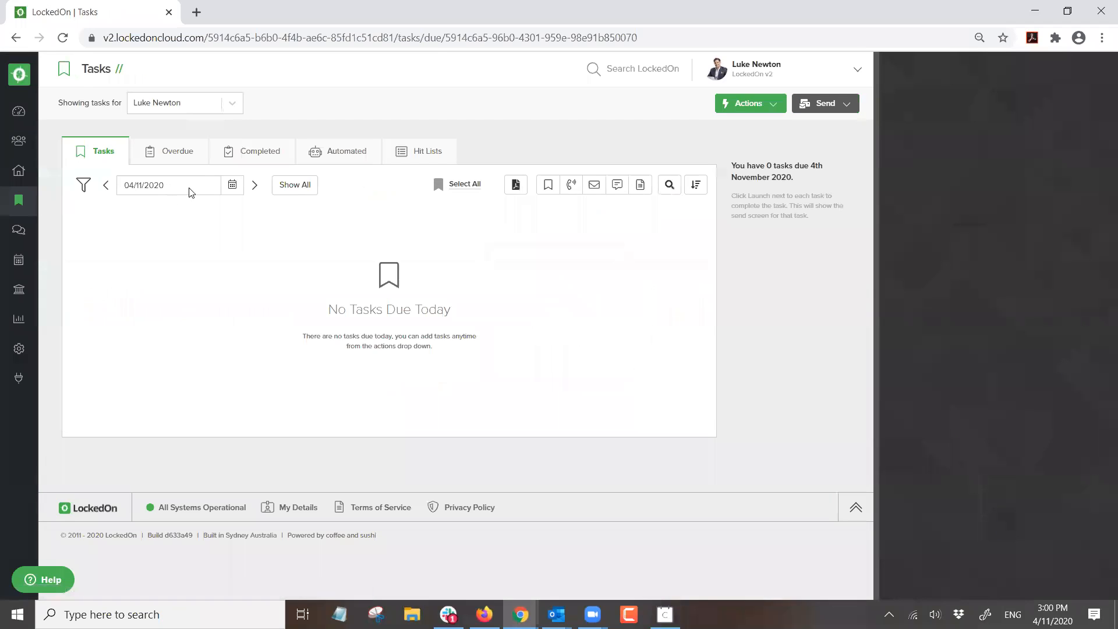
left_click(280, 185)
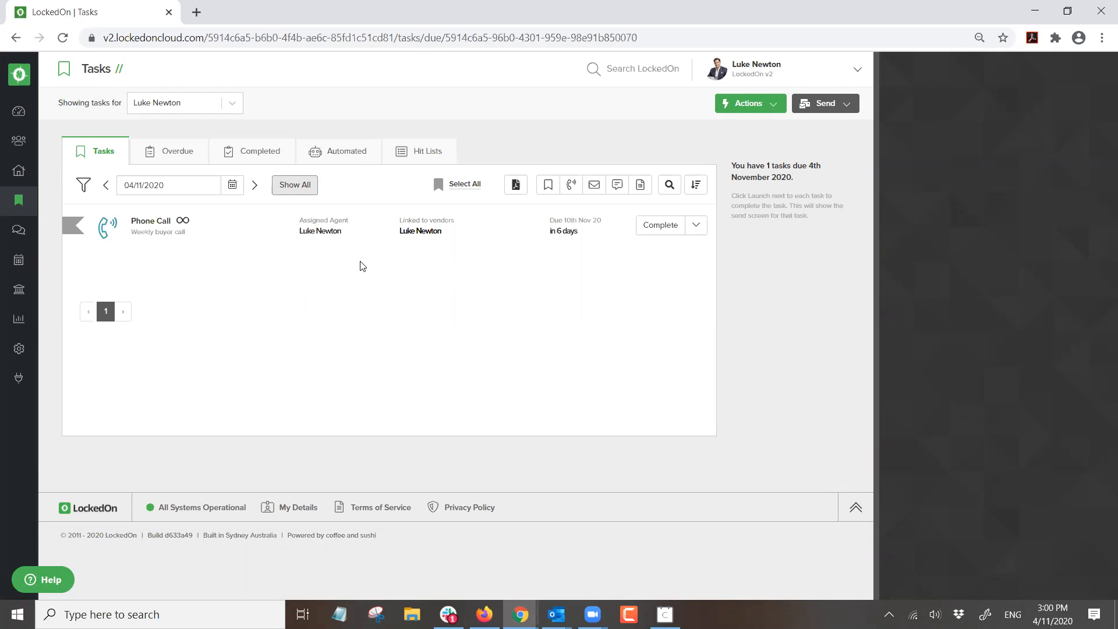
left_click(12, 117)
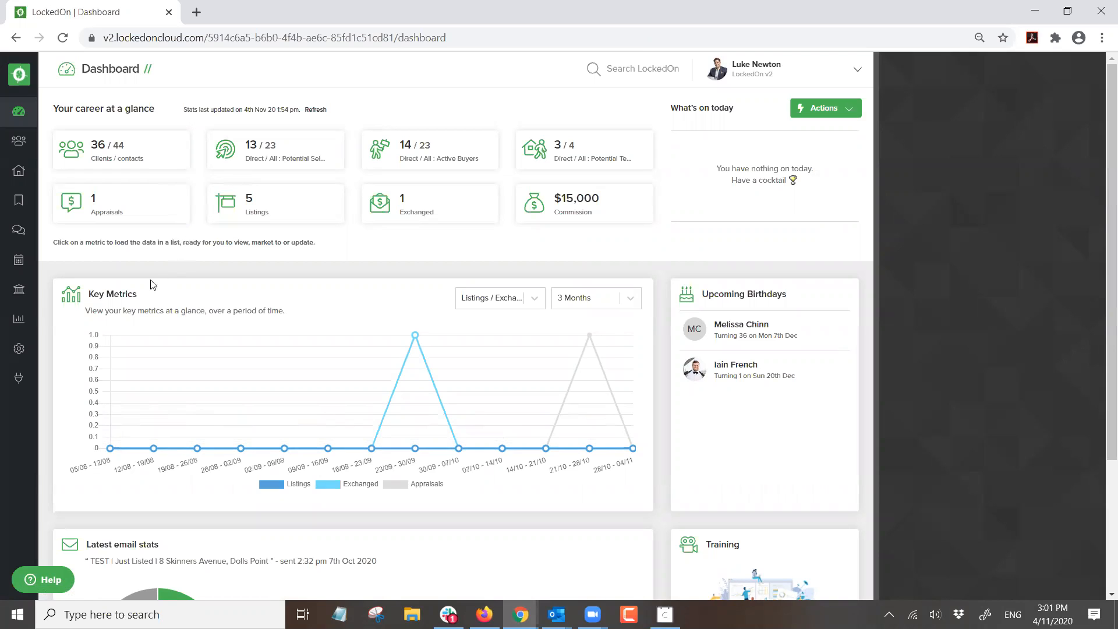
left_click(19, 202)
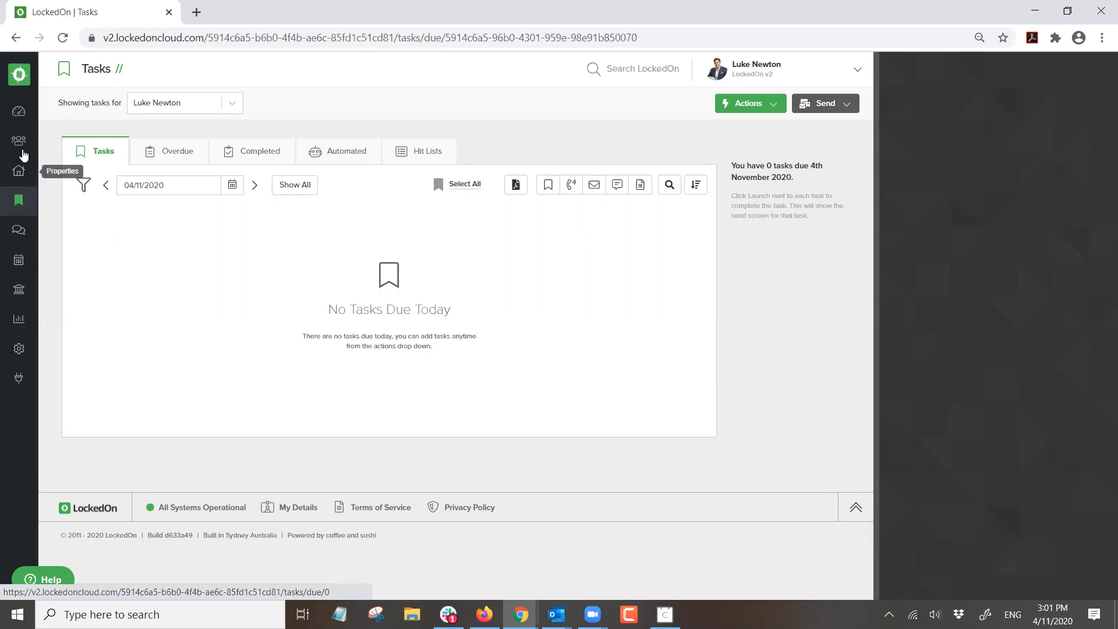
left_click(19, 110)
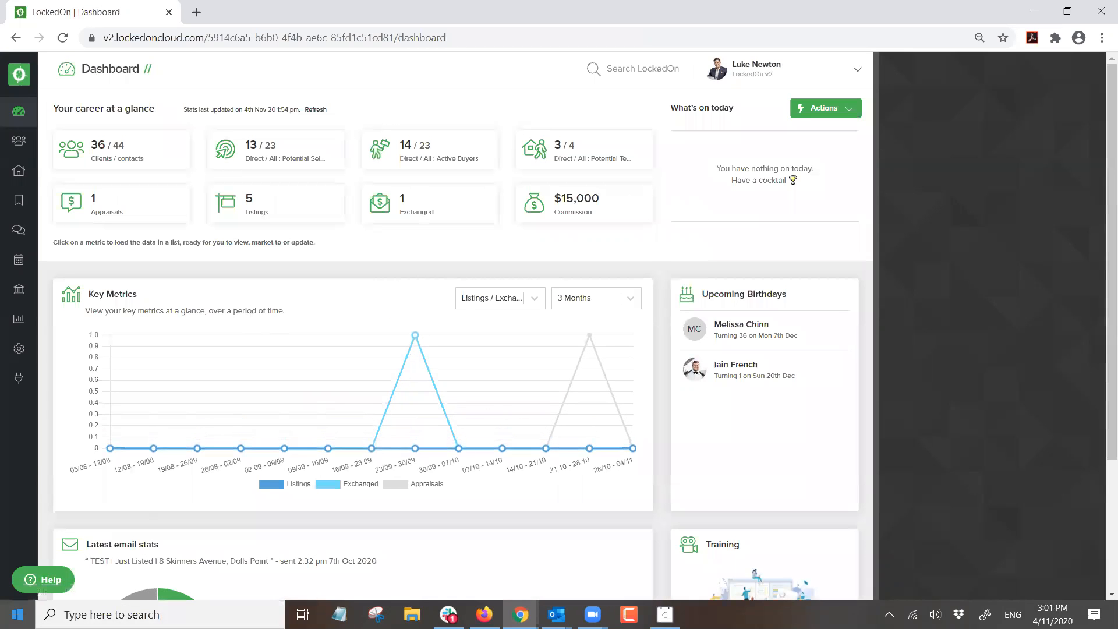
left_click(18, 614)
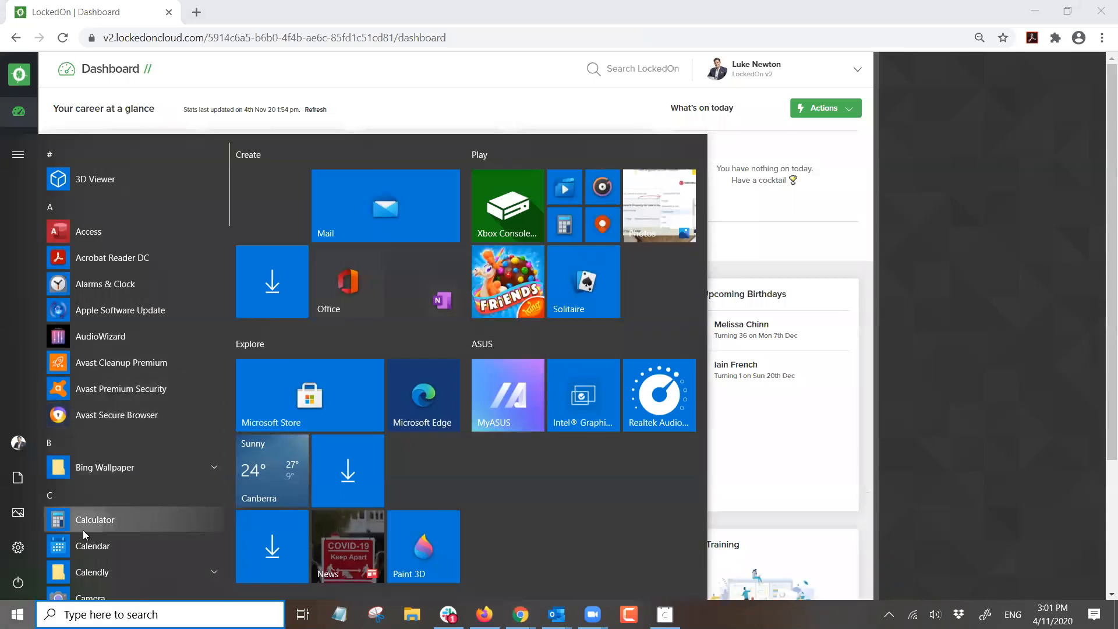
left_click(84, 526)
left_click(960, 400)
left_click(952, 353)
left_click(880, 355)
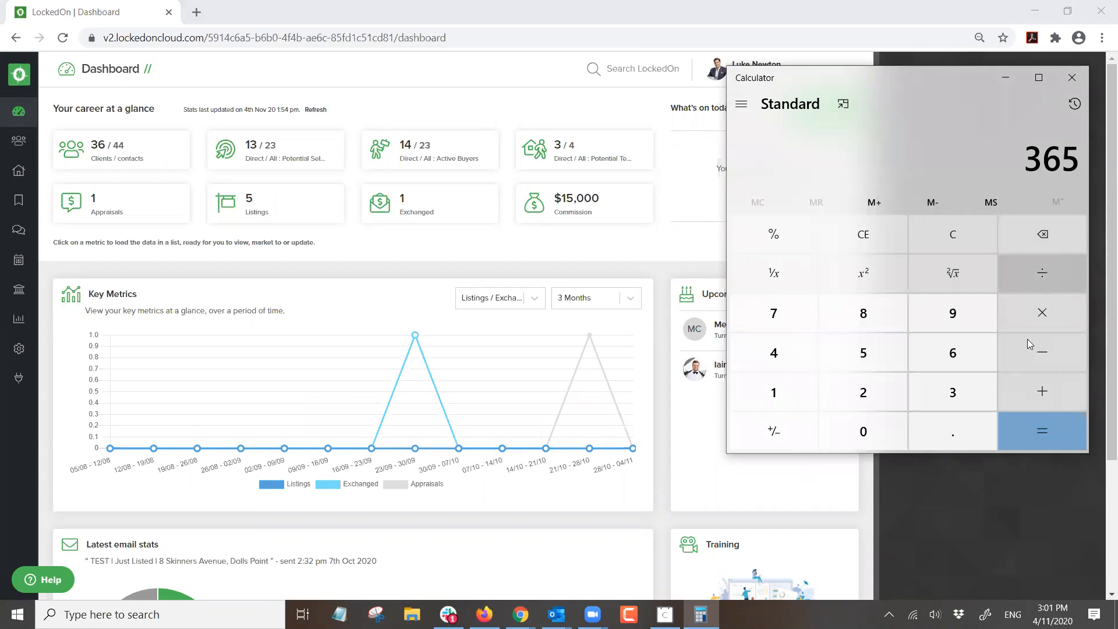
left_click(1027, 359)
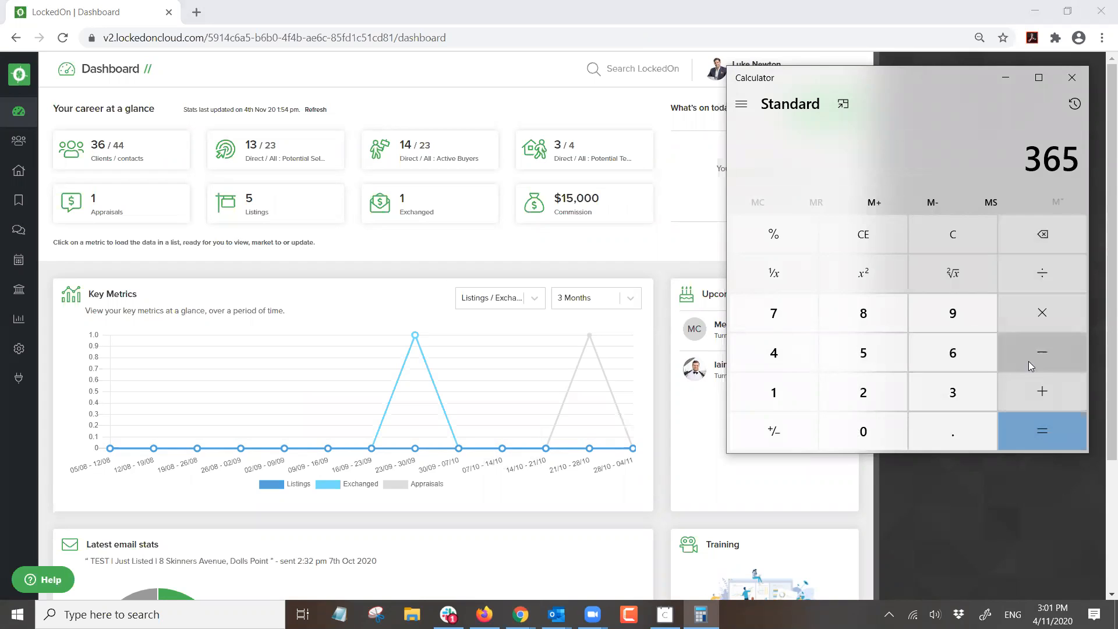
left_click(865, 395)
left_click(864, 314)
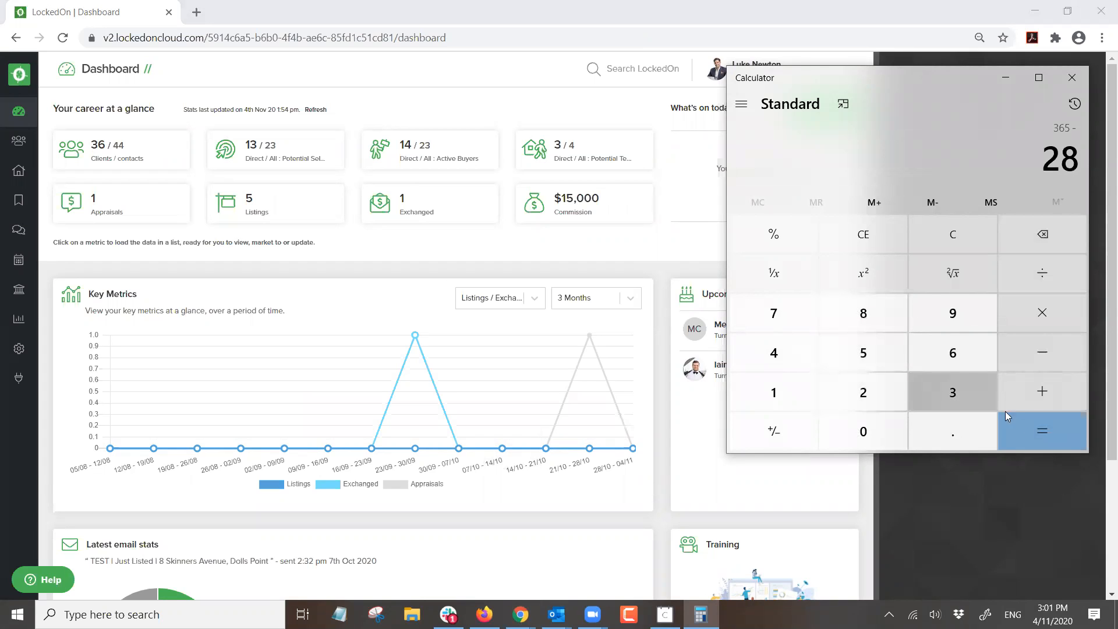
left_click(1032, 430)
left_click(1038, 316)
left_click(961, 237)
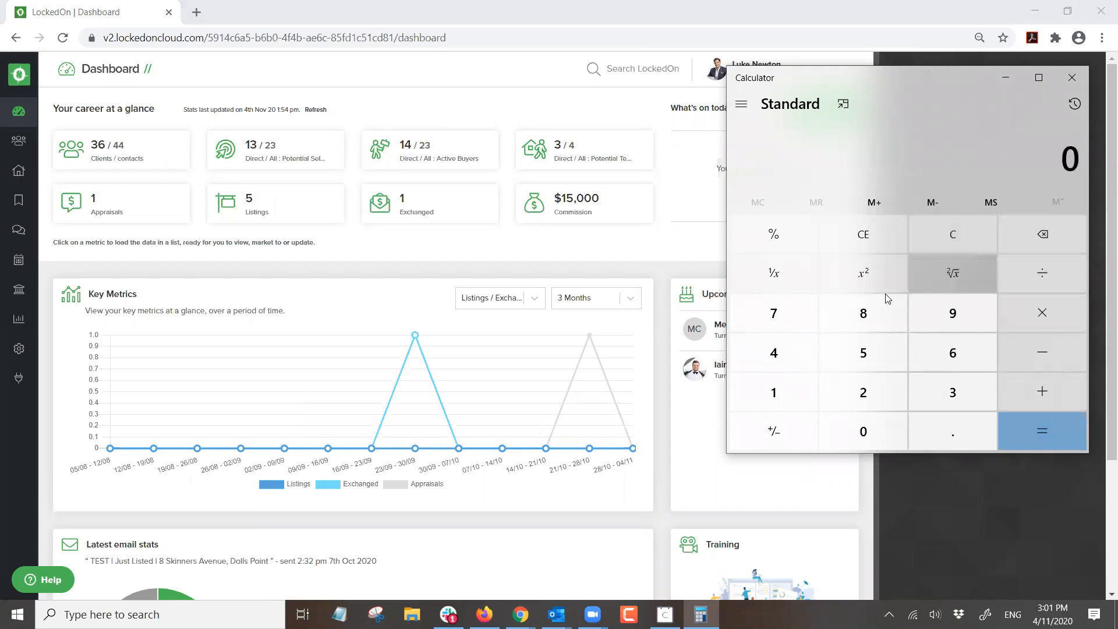
left_click(858, 350)
left_click(863, 390)
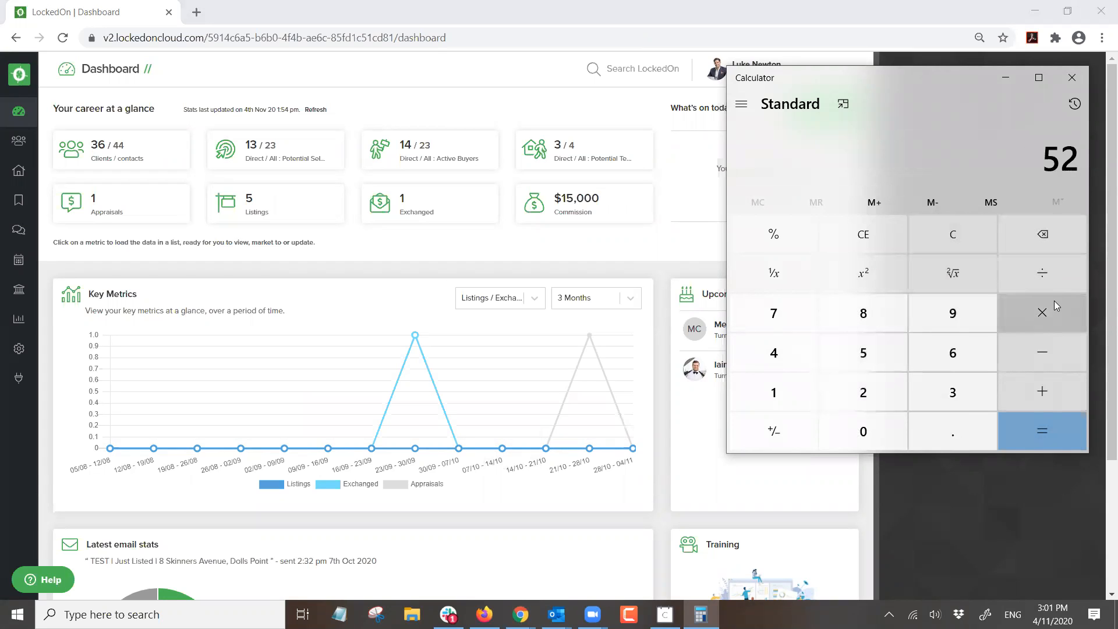
left_click(1032, 318)
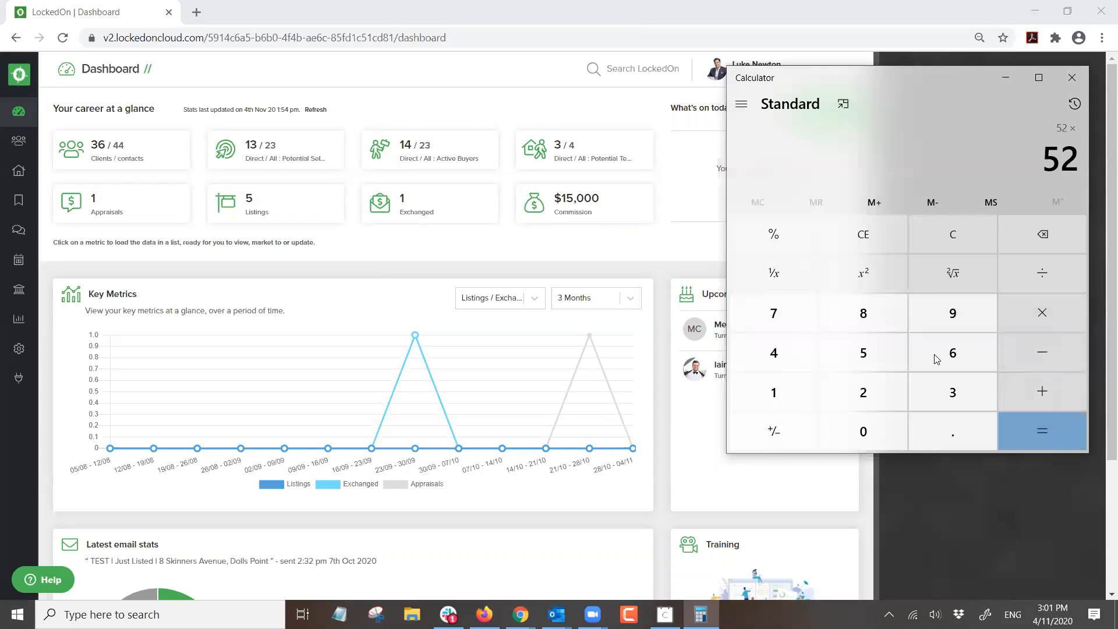
left_click(897, 388)
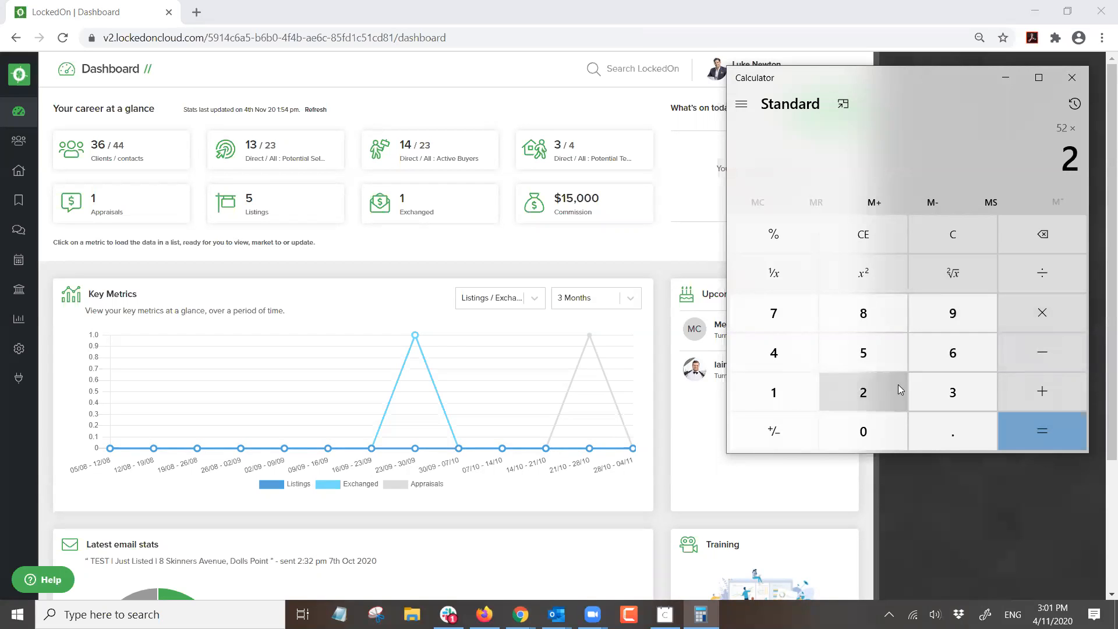
left_click(1051, 420)
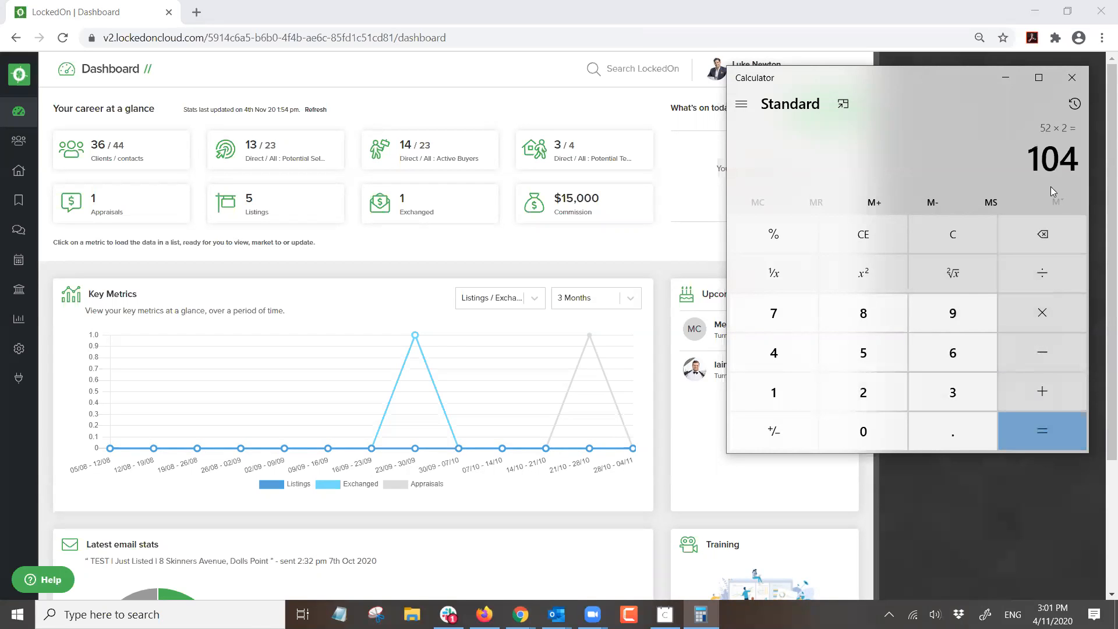
left_click(940, 227)
left_click(930, 389)
left_click(930, 389)
left_click(774, 313)
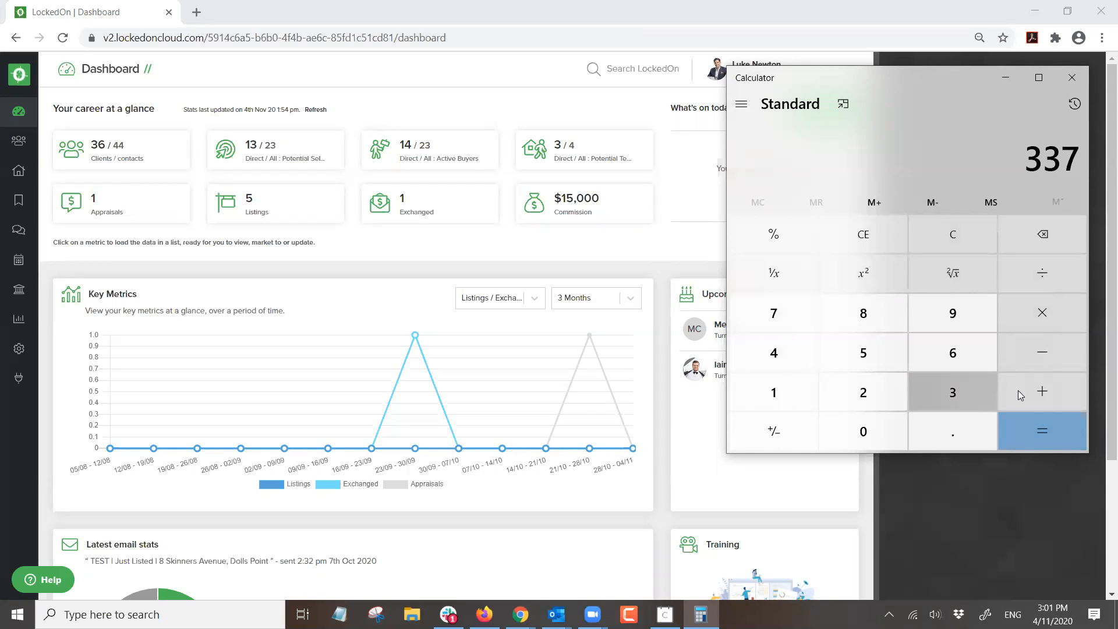
left_click(1046, 358)
left_click(813, 401)
left_click(864, 431)
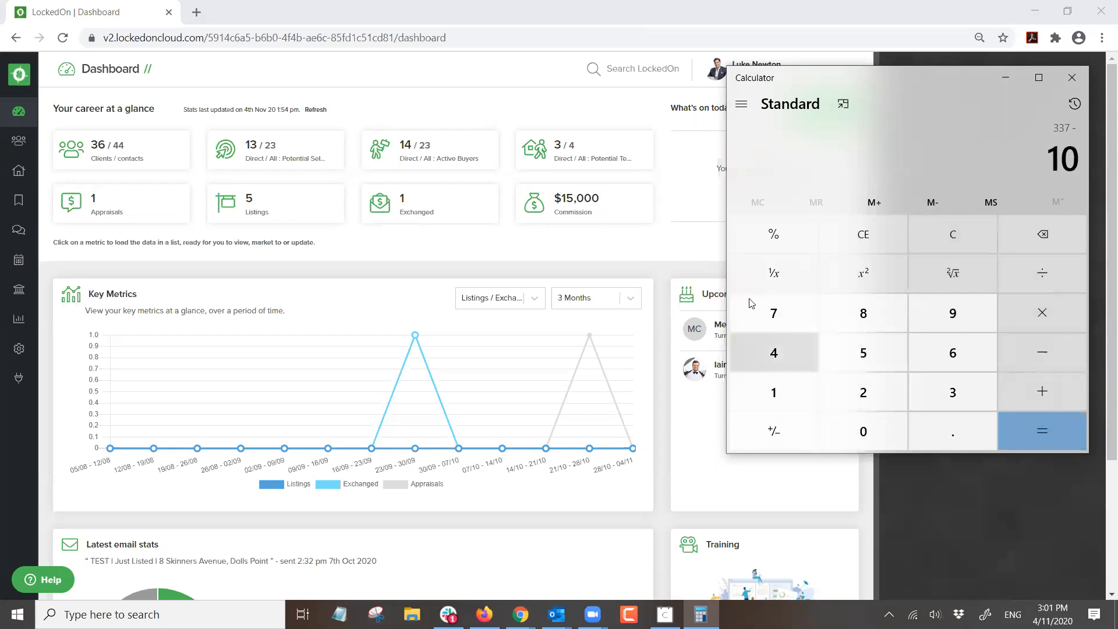
left_click(774, 353)
left_click(1042, 434)
left_click(1039, 317)
left_click(861, 391)
left_click(860, 355)
left_click(1027, 432)
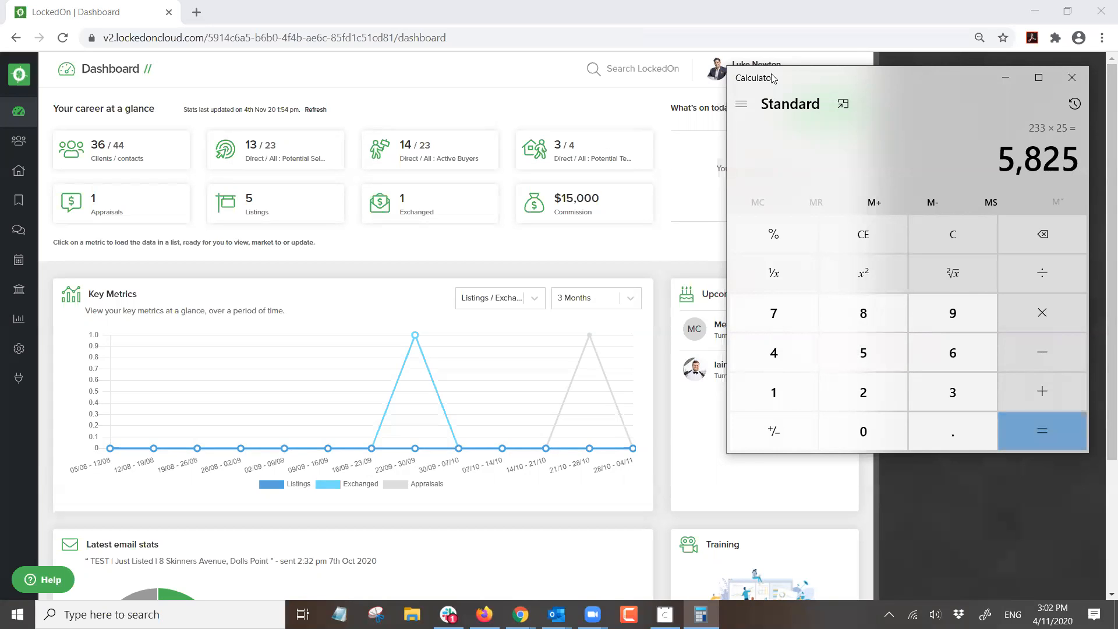
left_click_drag(772, 78, 531, 49)
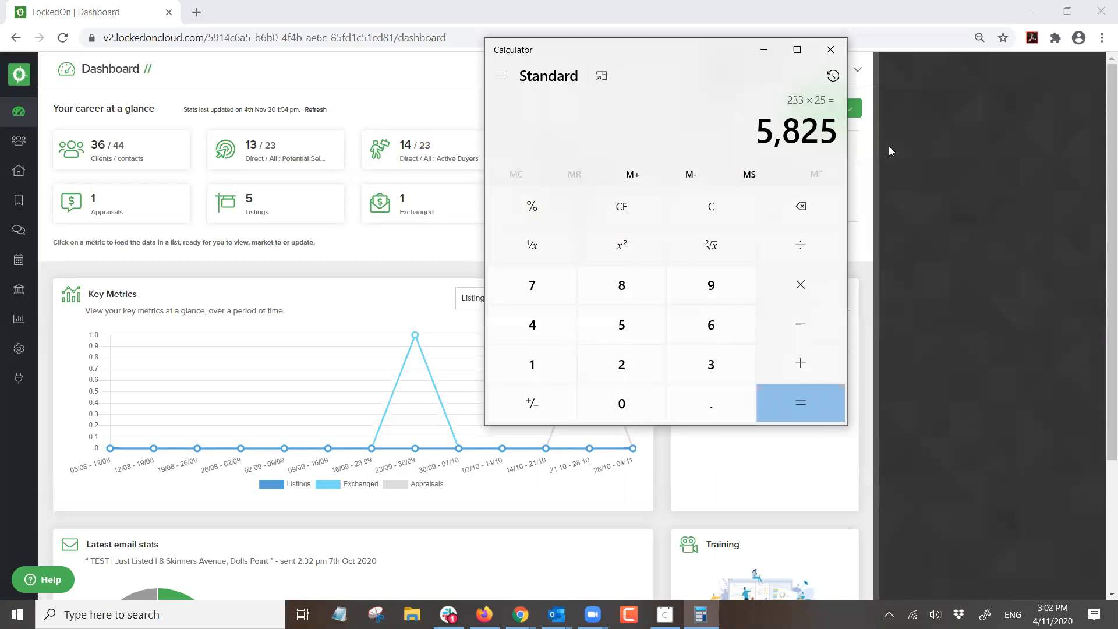
left_click(830, 51)
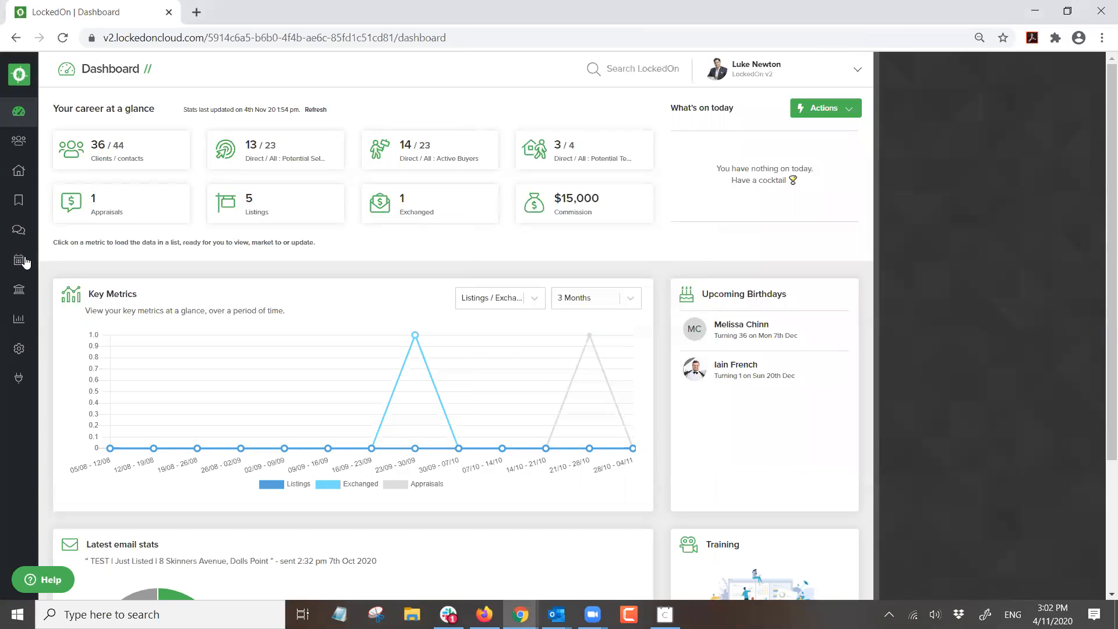